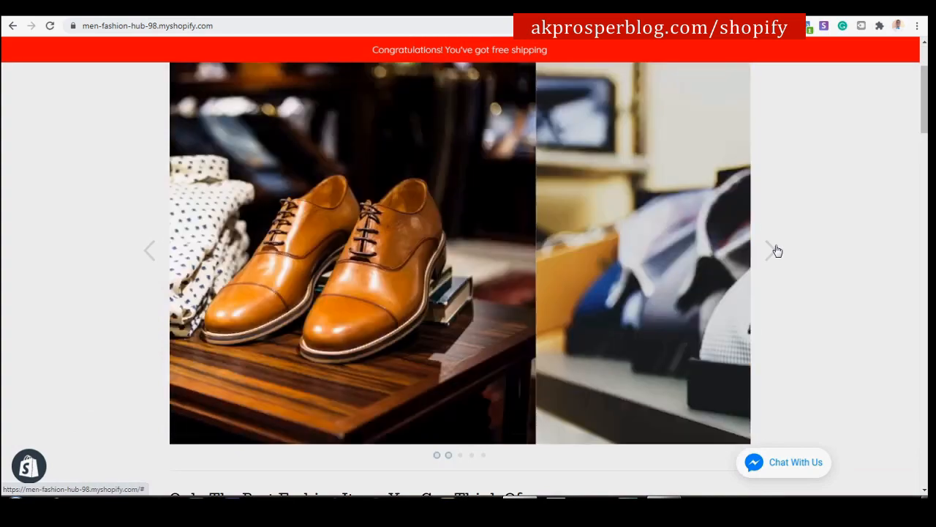
# Cycle the homepage slideshow back to the first slide and scroll down the storefront.
pyautogui.click(775, 255)
pyautogui.click(775, 256)
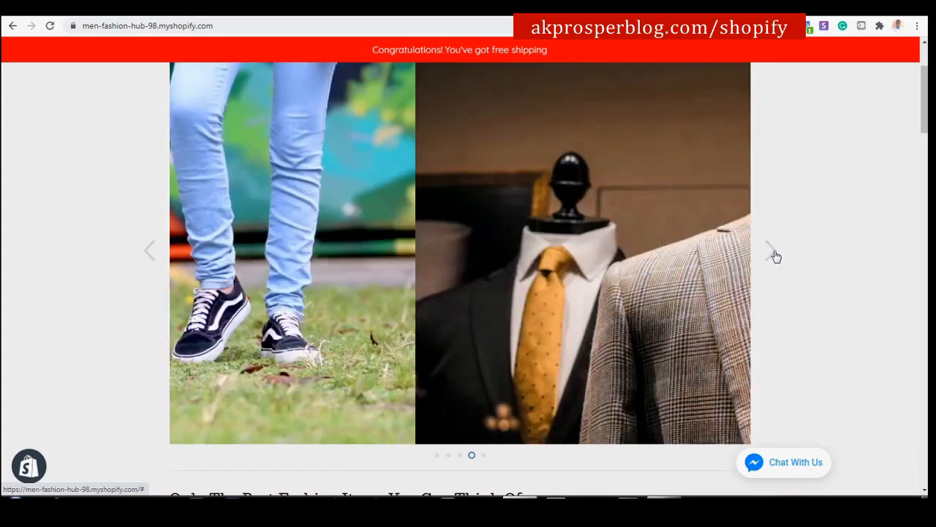
pyautogui.click(775, 255)
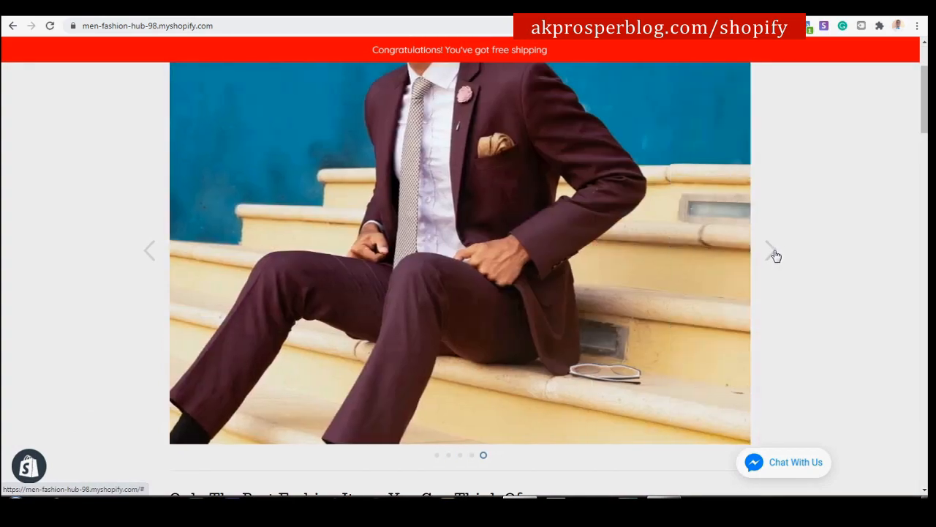
pyautogui.click(776, 255)
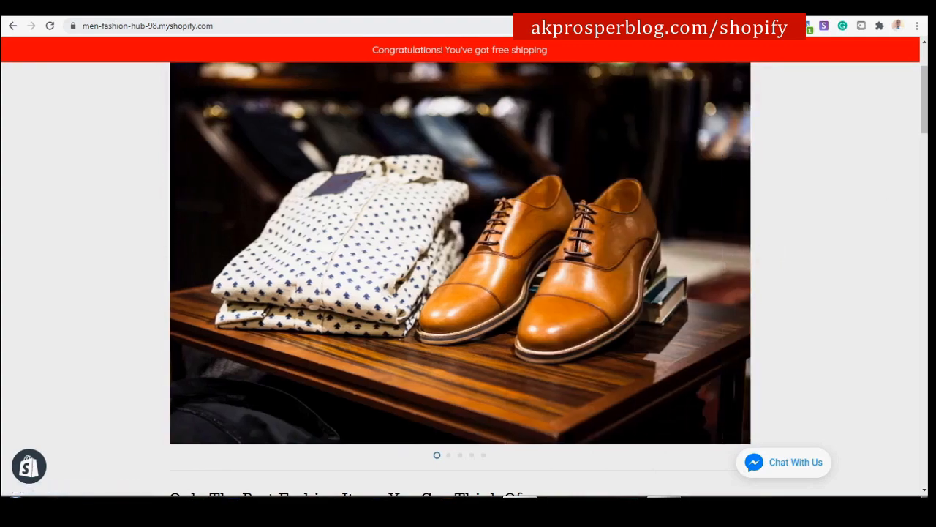
pyautogui.scroll(-5, 468, 278)
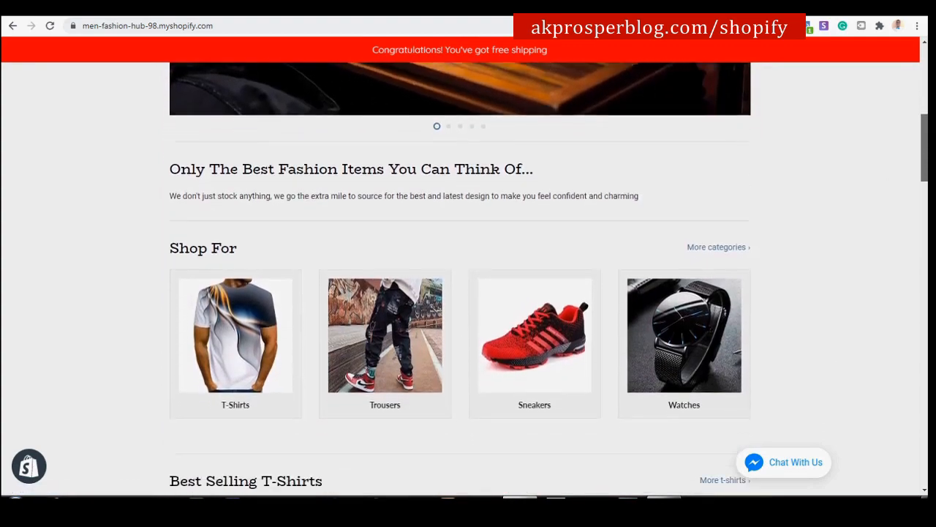
pyautogui.scroll(-2, 468, 278)
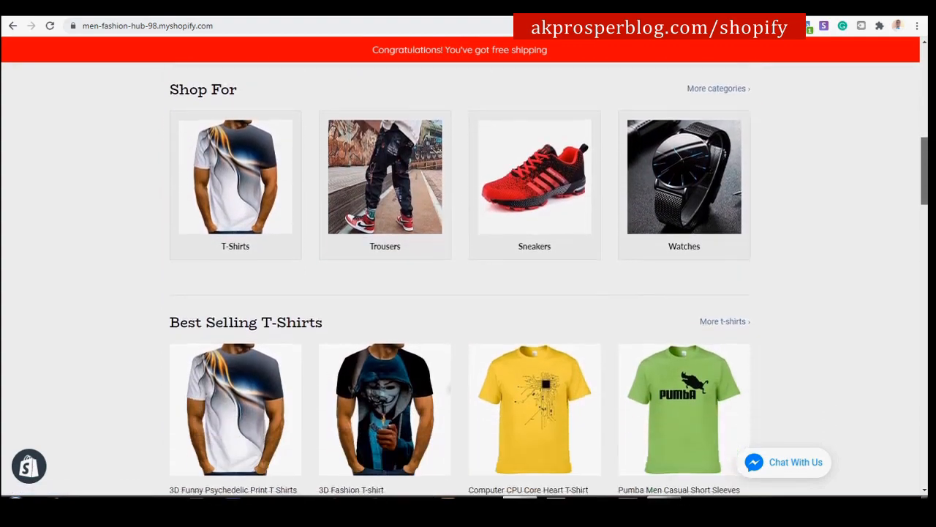
pyautogui.scroll(2, 831, 155)
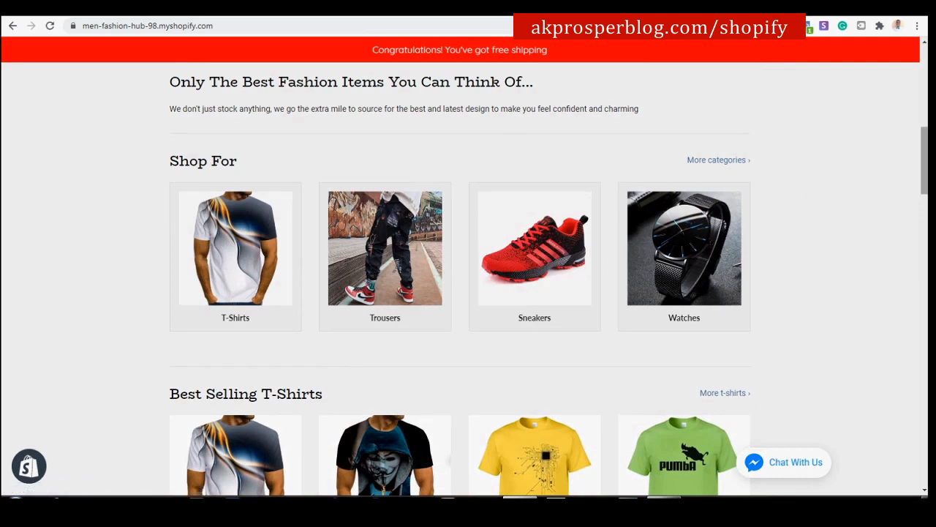
pyautogui.scroll(-5, 784, 222)
pyautogui.scroll(-5, 549, 279)
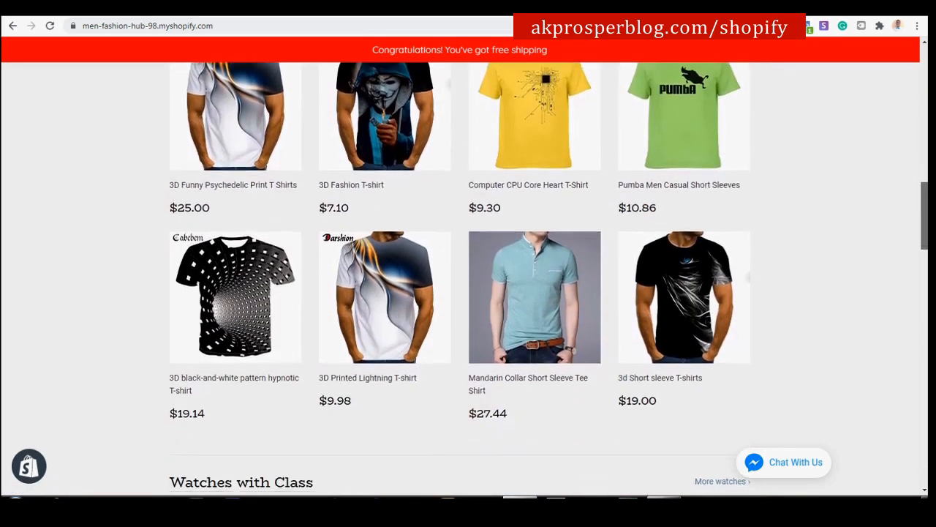
pyautogui.scroll(-5, 468, 278)
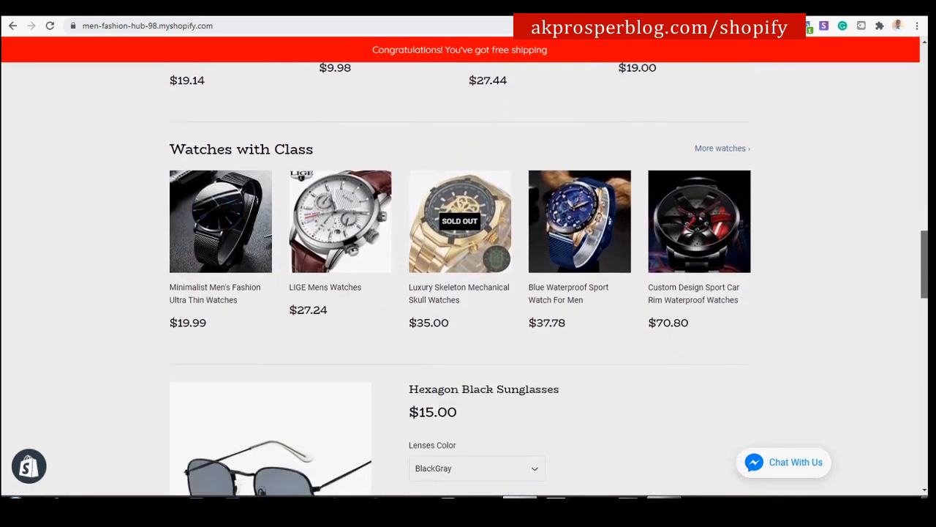
pyautogui.scroll(-10, 468, 278)
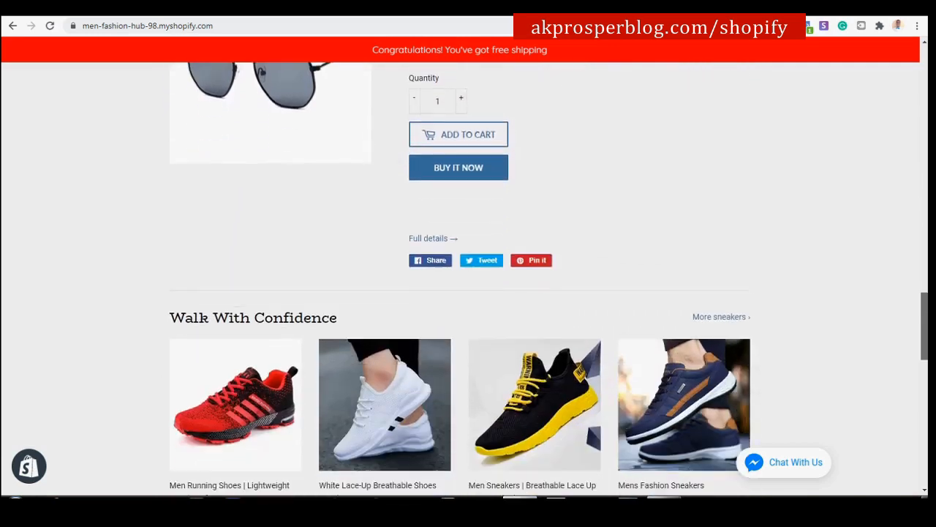
pyautogui.scroll(-2, 359, 457)
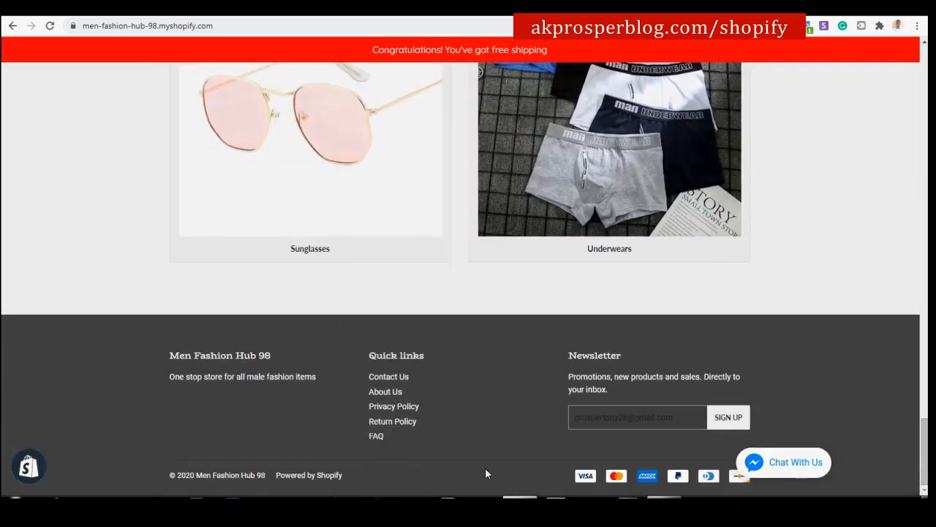
# Open and close the store's customer chat panel, then scroll back up the homepage.
pyautogui.click(754, 463)
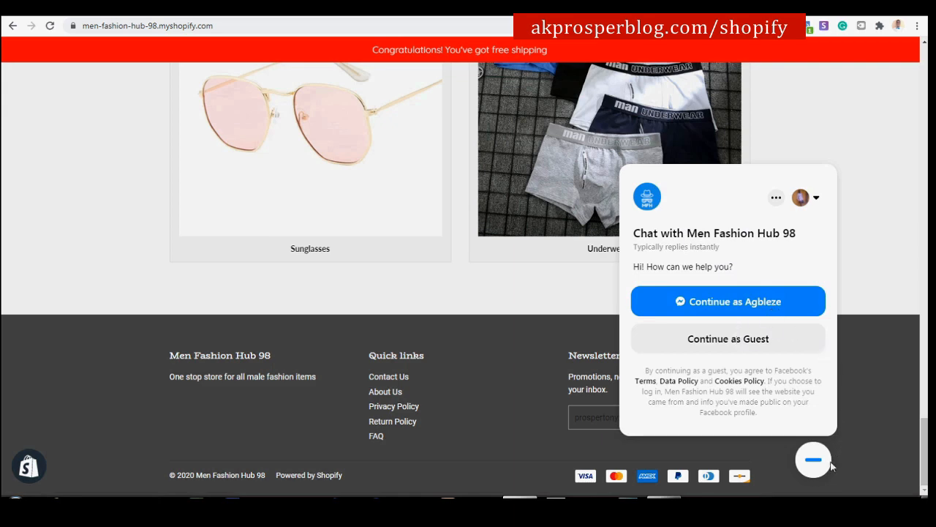
pyautogui.click(815, 462)
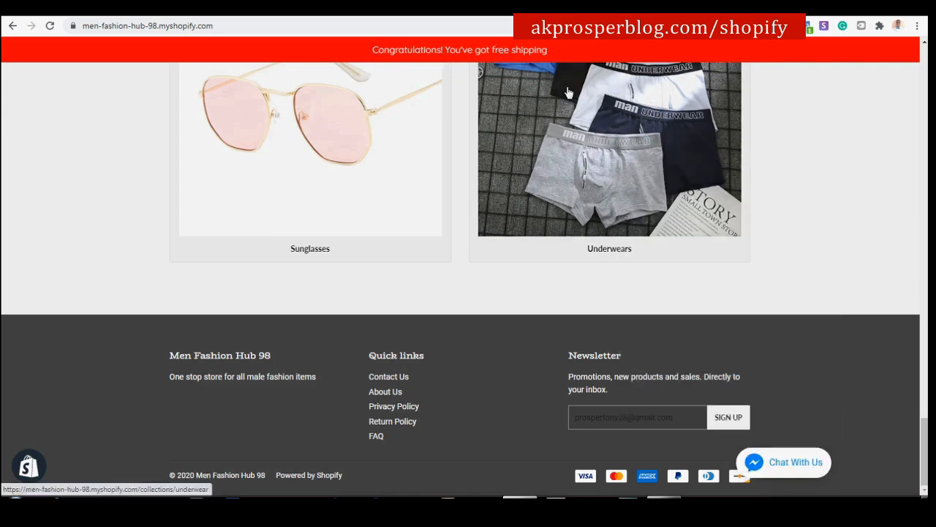
pyautogui.scroll(13, 468, 278)
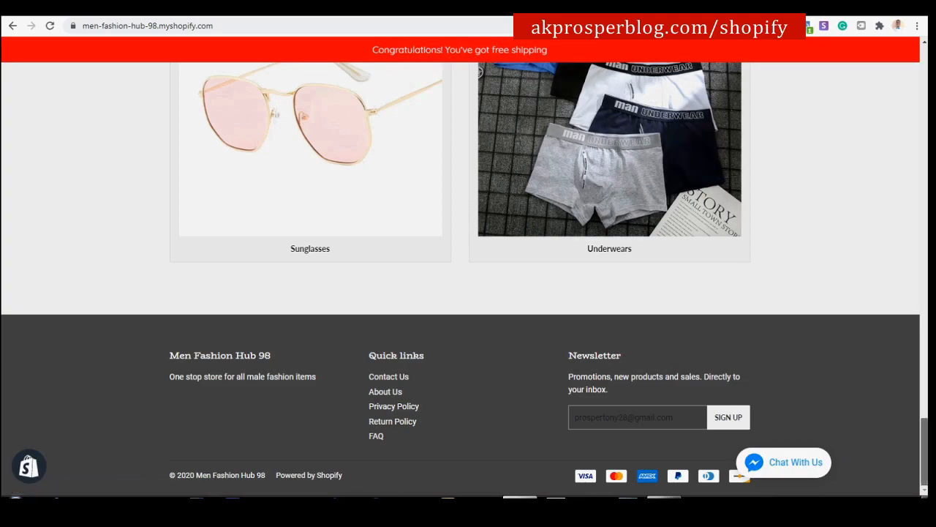
pyautogui.scroll(10, 915, 151)
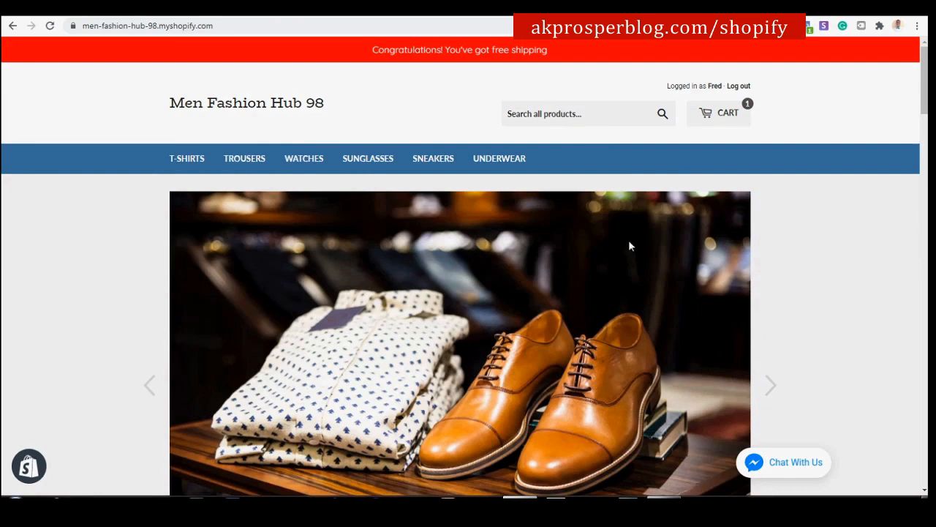
pyautogui.scroll(-6, 654, 265)
pyautogui.scroll(-3, 656, 264)
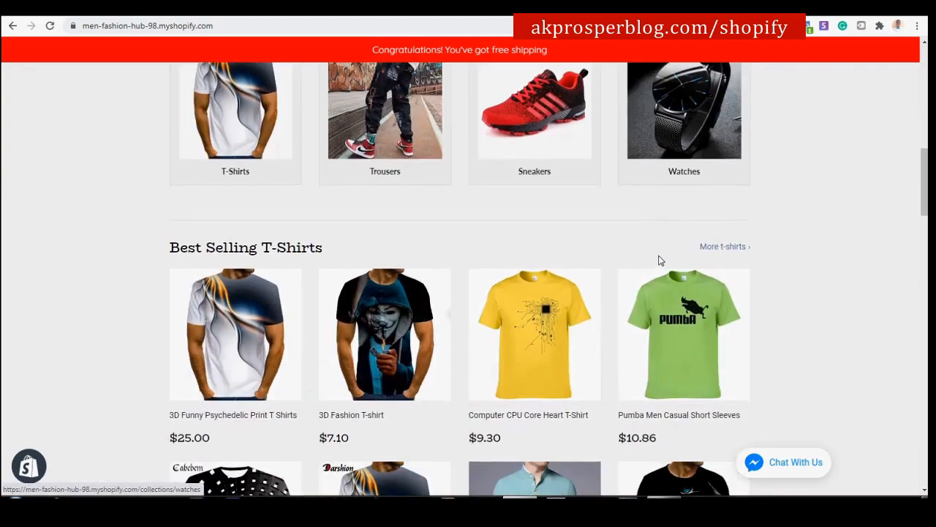
pyautogui.scroll(9, 654, 237)
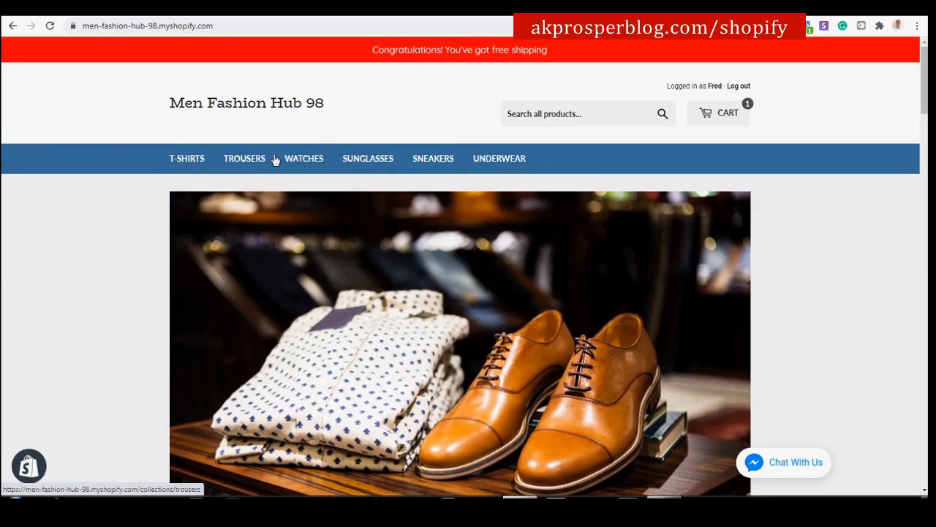
# Open the Sneakers collection sorted by Best selling and pick the White Lace-Up Breathable Shoes Sneaker.
pyautogui.click(441, 162)
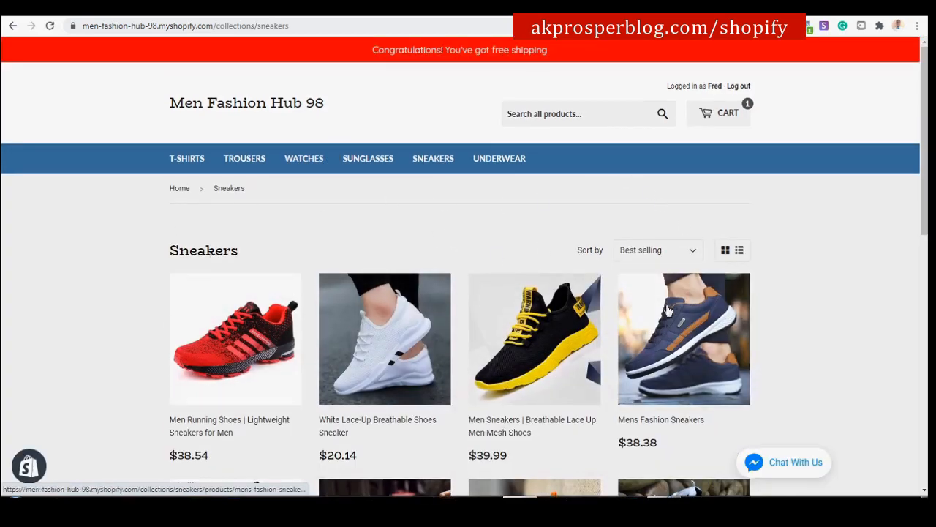
pyautogui.scroll(-2, 600, 434)
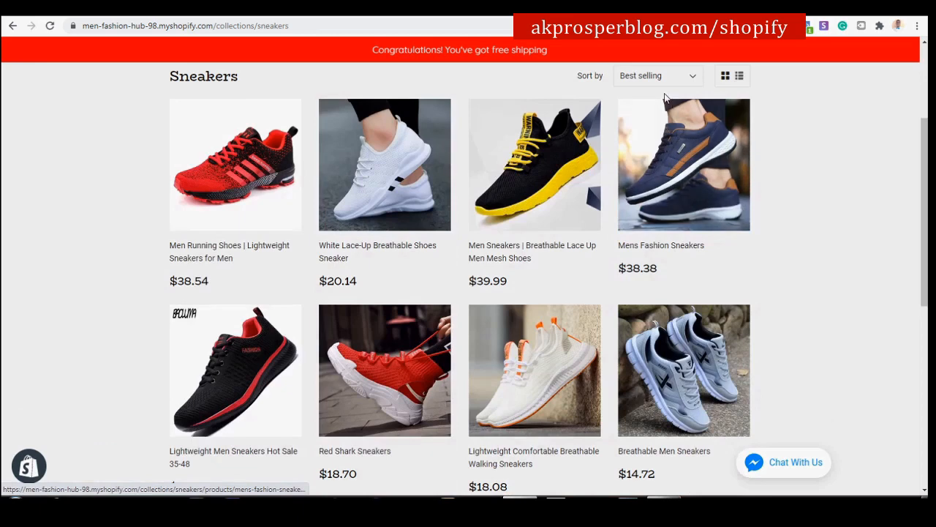
pyautogui.click(693, 77)
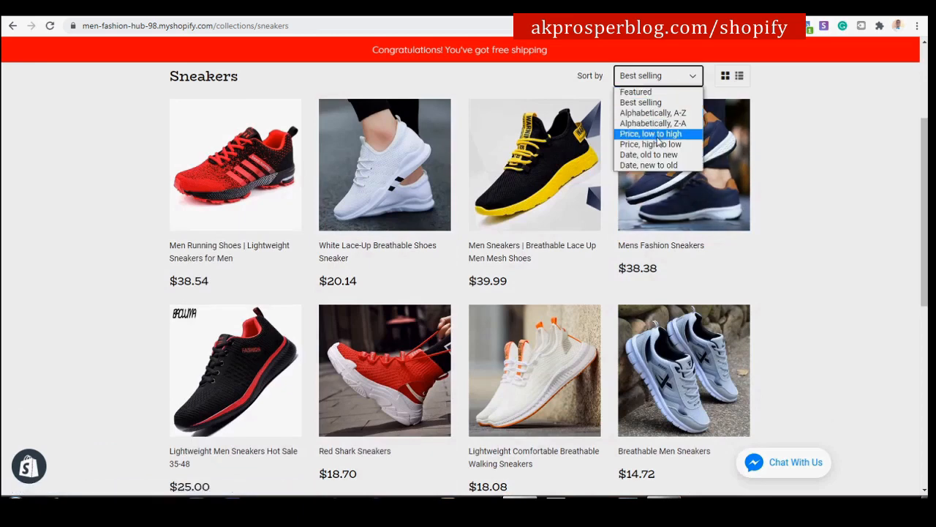
pyautogui.click(774, 108)
pyautogui.scroll(-6, 633, 283)
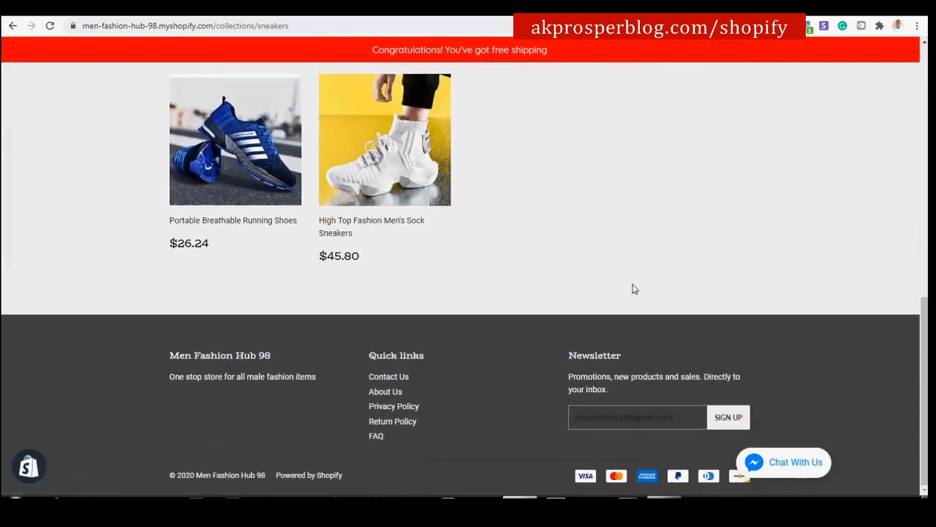
pyautogui.scroll(8, 634, 289)
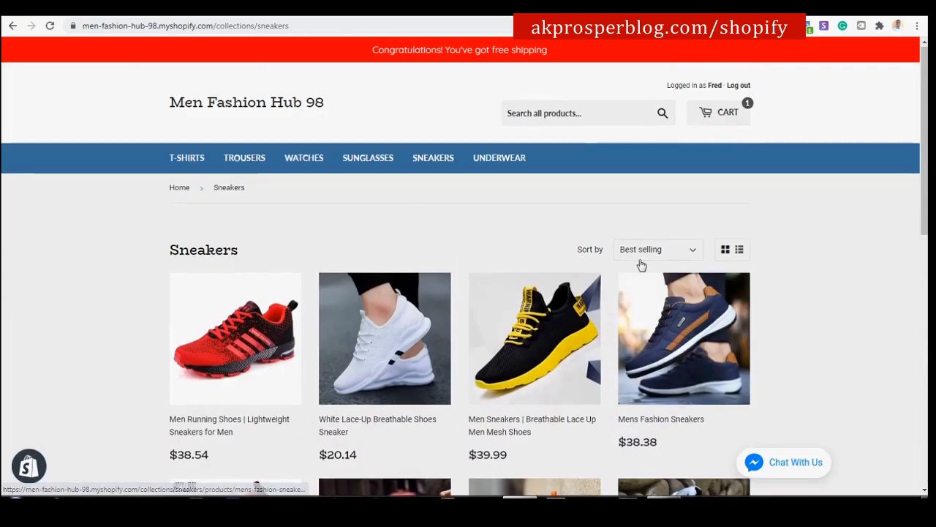
pyautogui.scroll(-4, 658, 271)
pyautogui.scroll(3, 717, 281)
pyautogui.scroll(-1, 768, 289)
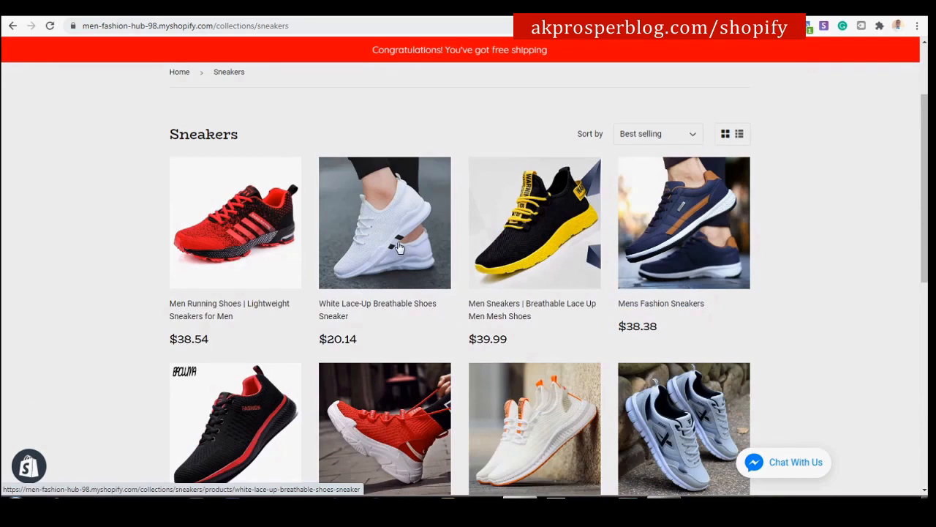
pyautogui.click(381, 300)
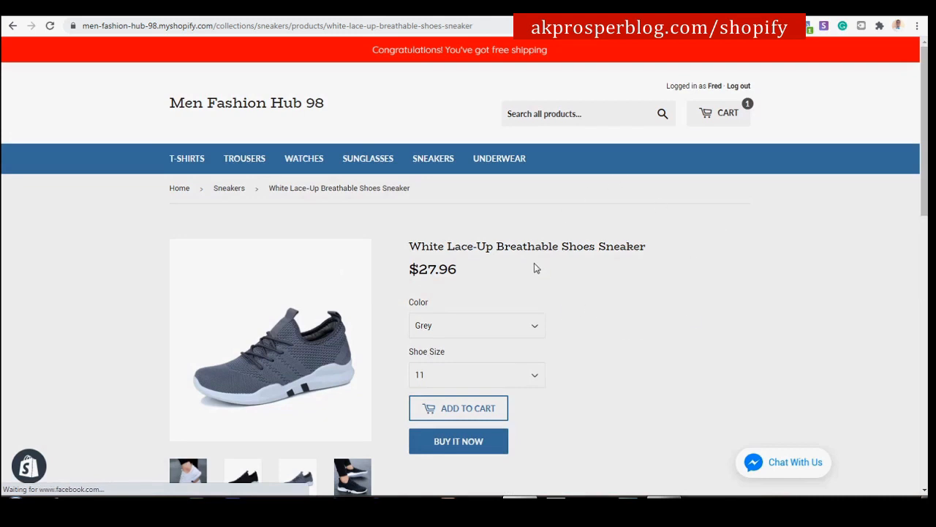
# Switch the sneaker's colour option to White and check the available shoe sizes.
pyautogui.scroll(-2, 421, 325)
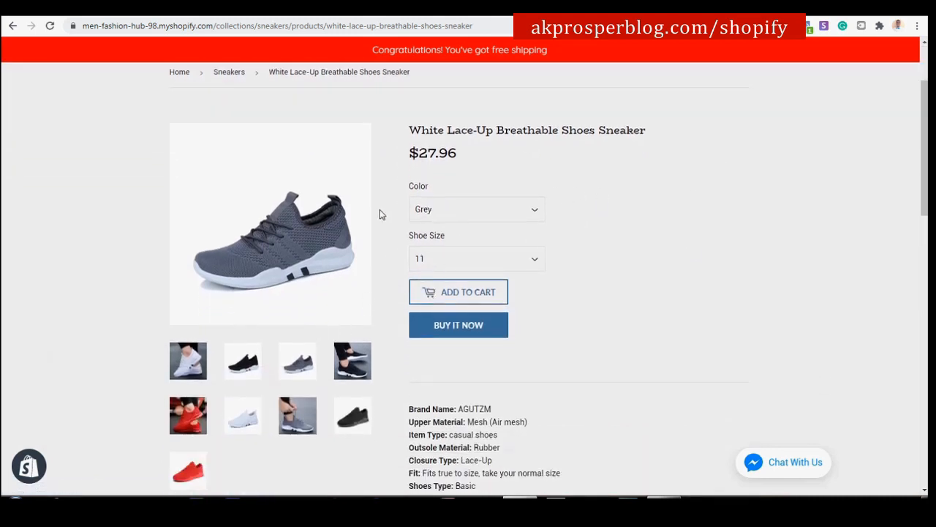
pyautogui.click(493, 213)
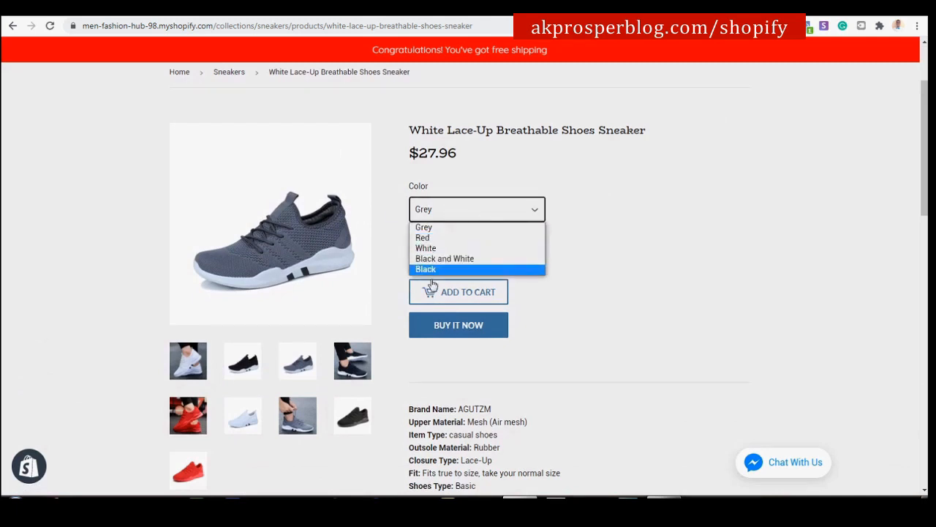
pyautogui.click(461, 248)
pyautogui.click(524, 259)
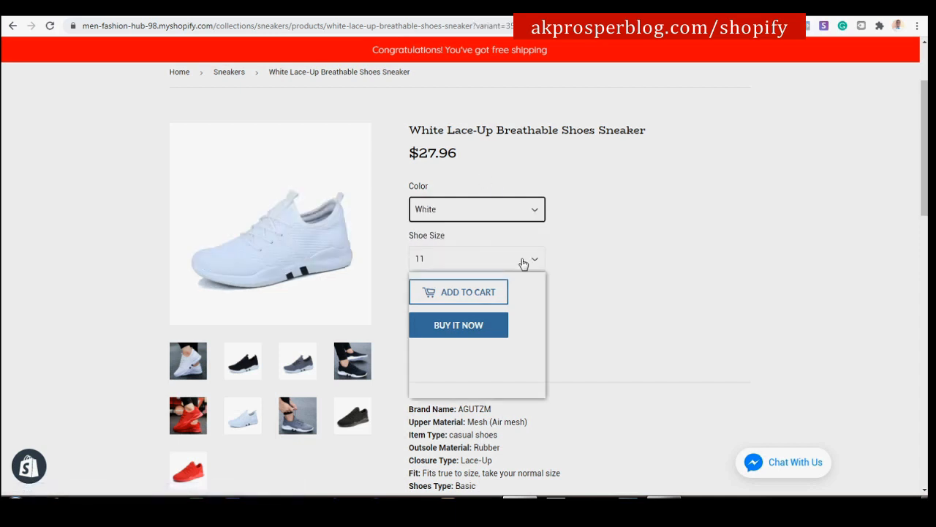
# Scroll the product page down to Recommended for you and back up to the top.
pyautogui.scroll(1, 736, 220)
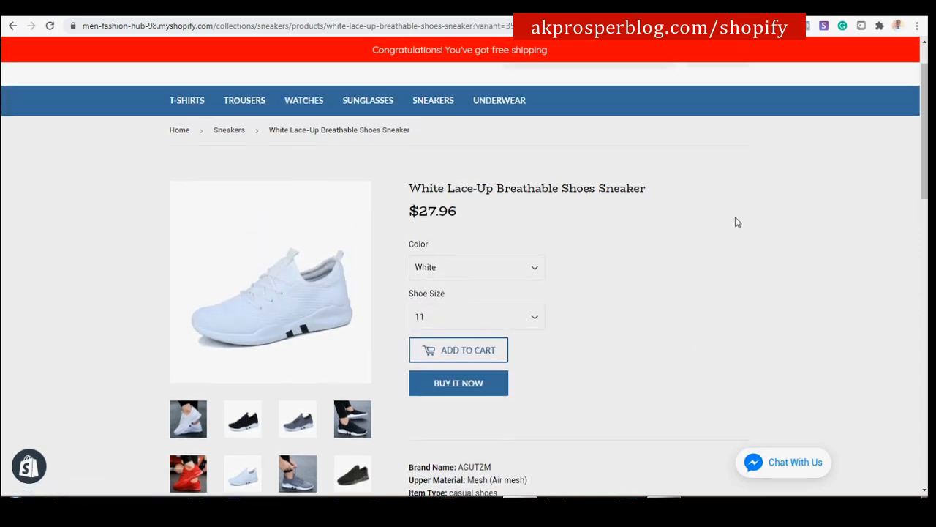
pyautogui.scroll(-1, 739, 273)
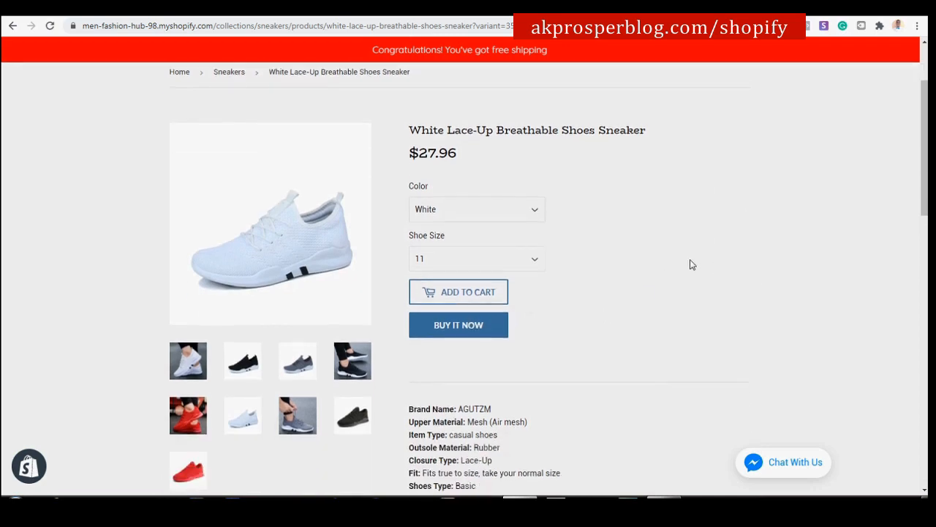
pyautogui.scroll(-4, 746, 270)
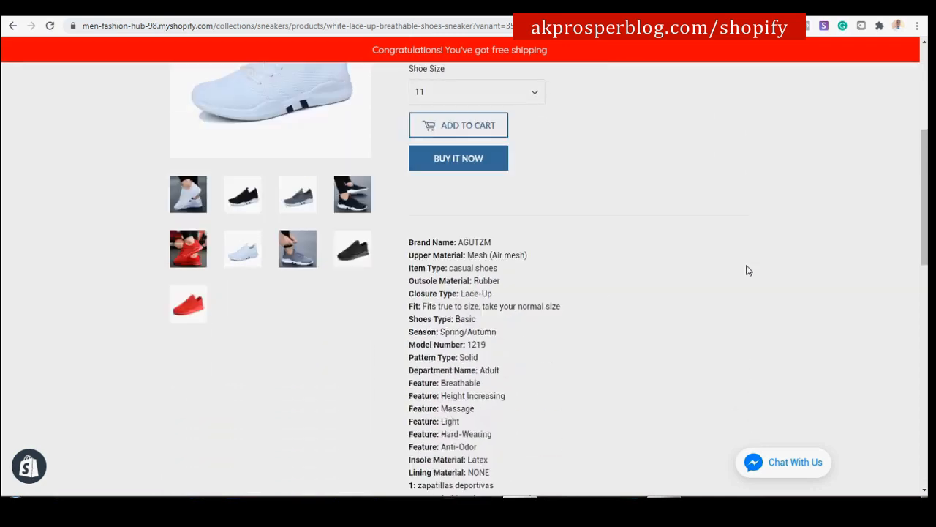
pyautogui.scroll(-8, 749, 268)
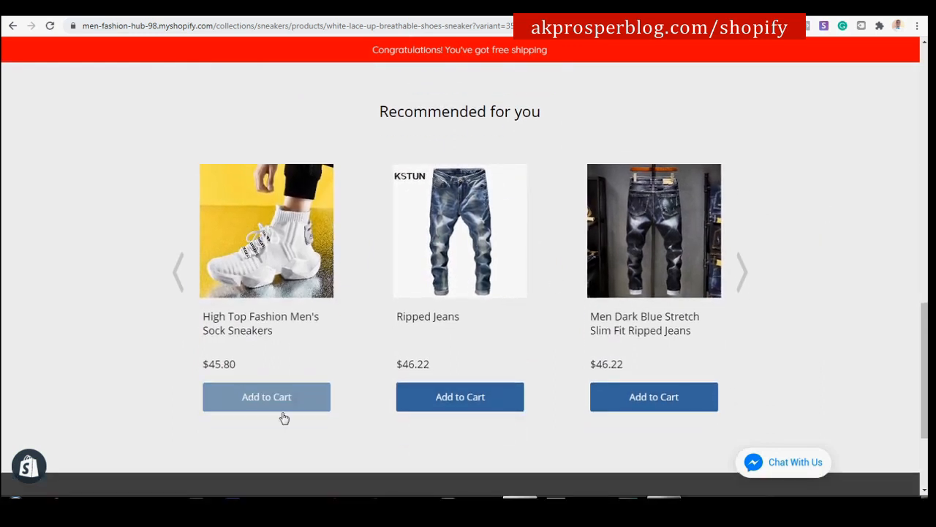
pyautogui.scroll(10, 763, 255)
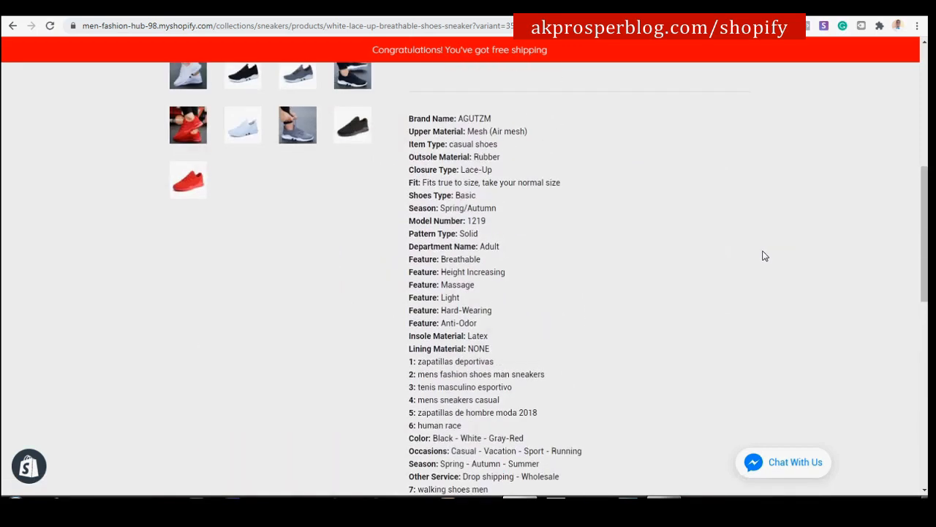
pyautogui.scroll(3, 295, 263)
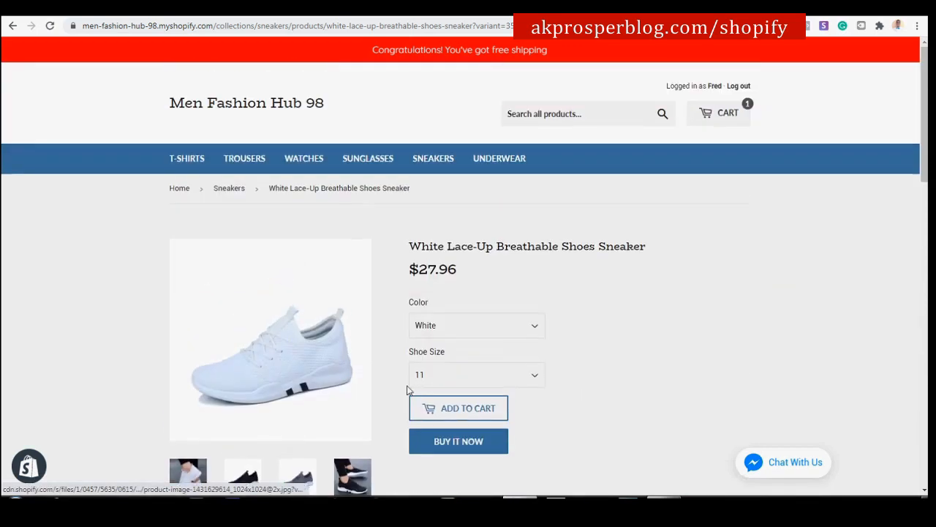
pyautogui.scroll(-1, 485, 249)
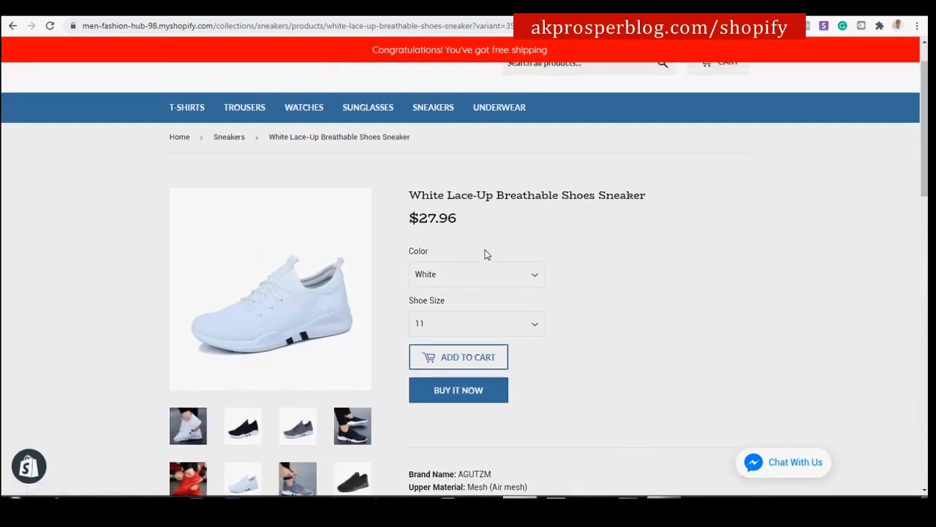
pyautogui.scroll(-1, 566, 273)
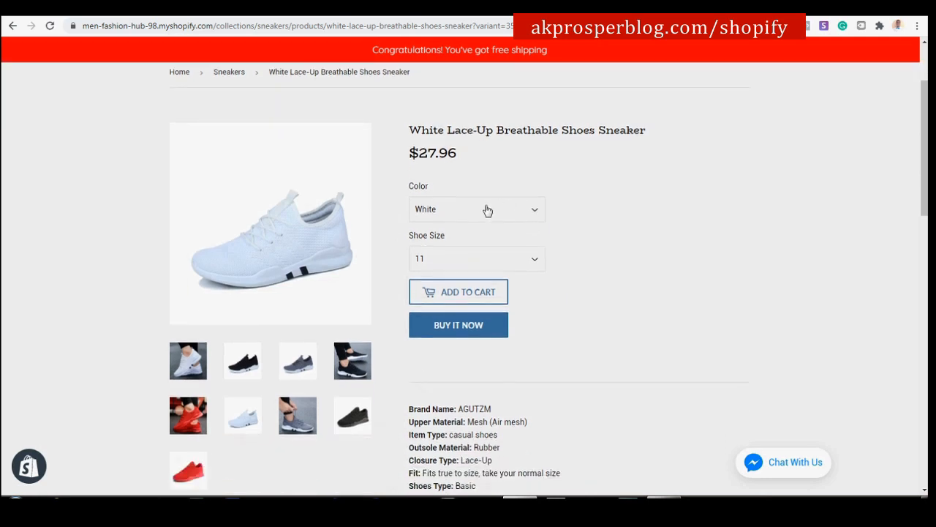
pyautogui.scroll(-8, 598, 246)
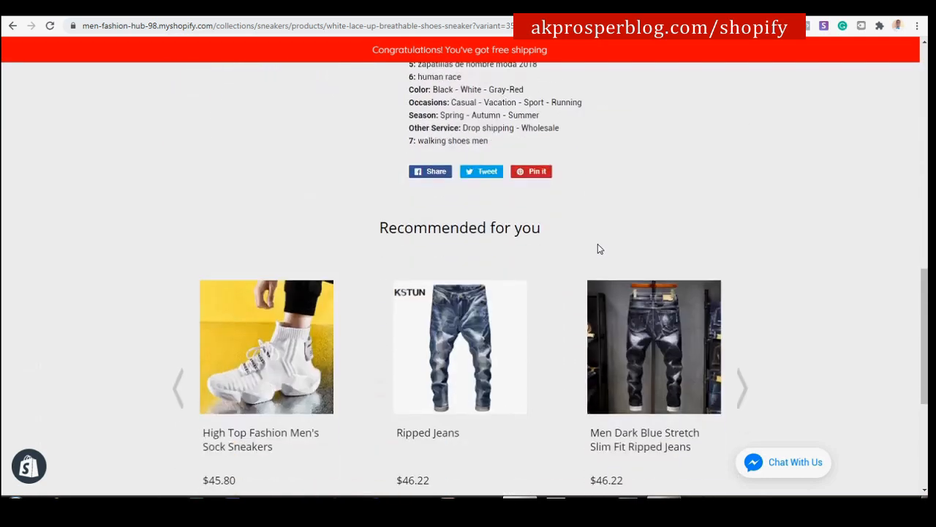
pyautogui.scroll(-1, 598, 248)
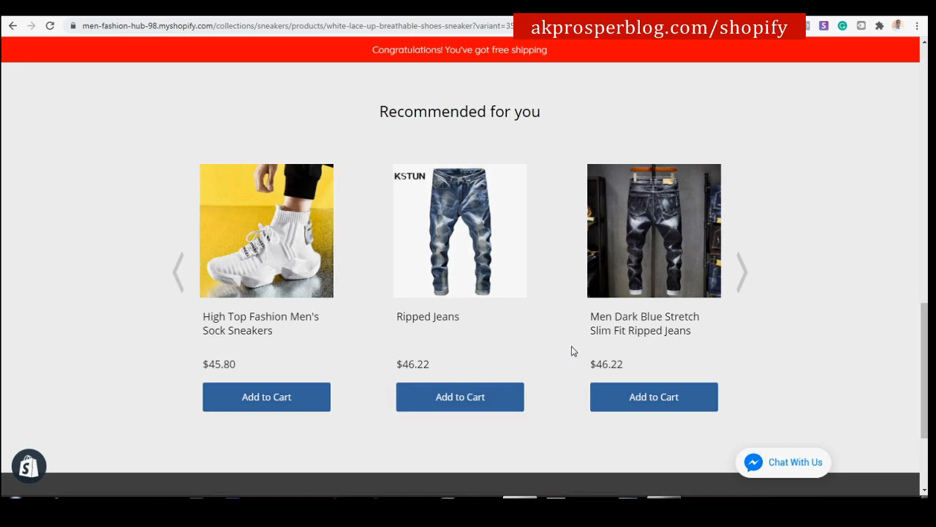
pyautogui.scroll(1, 571, 347)
pyautogui.scroll(-2, 579, 332)
pyautogui.scroll(1, 576, 333)
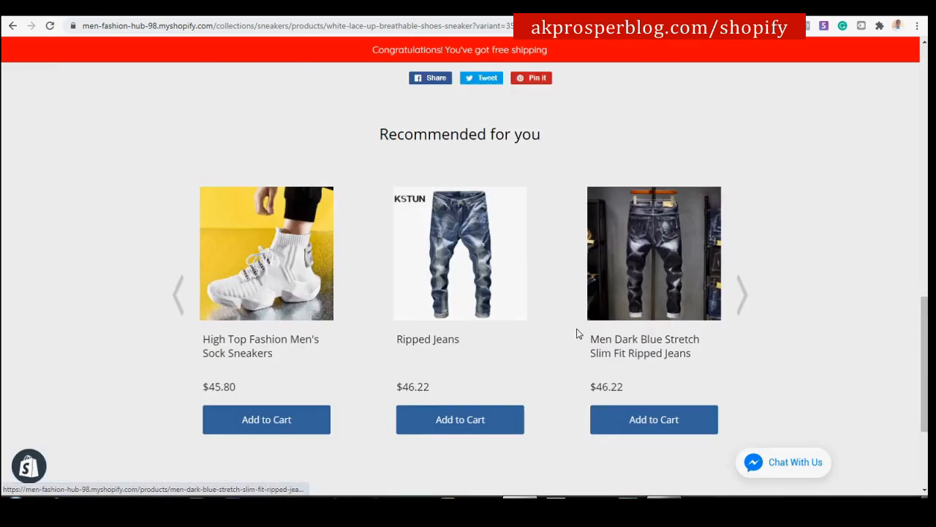
pyautogui.scroll(1, 577, 334)
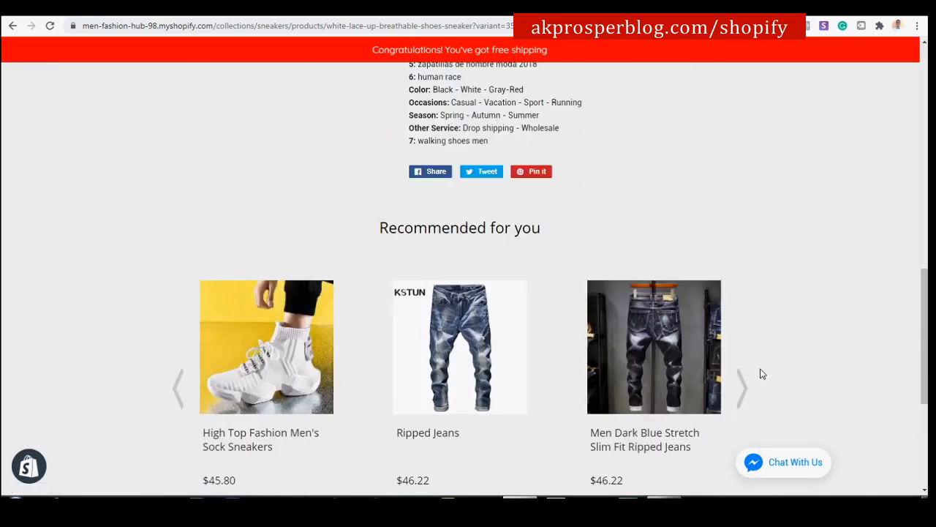
pyautogui.scroll(10, 763, 358)
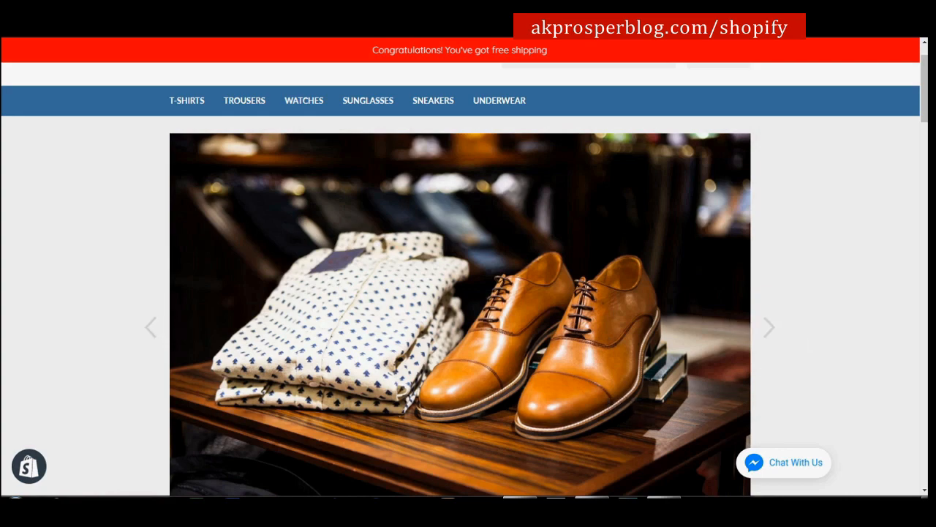
# Bring up the tutorial outline and scroll the homepage past the T-shirt and watch listings.
pyautogui.click(664, 507)
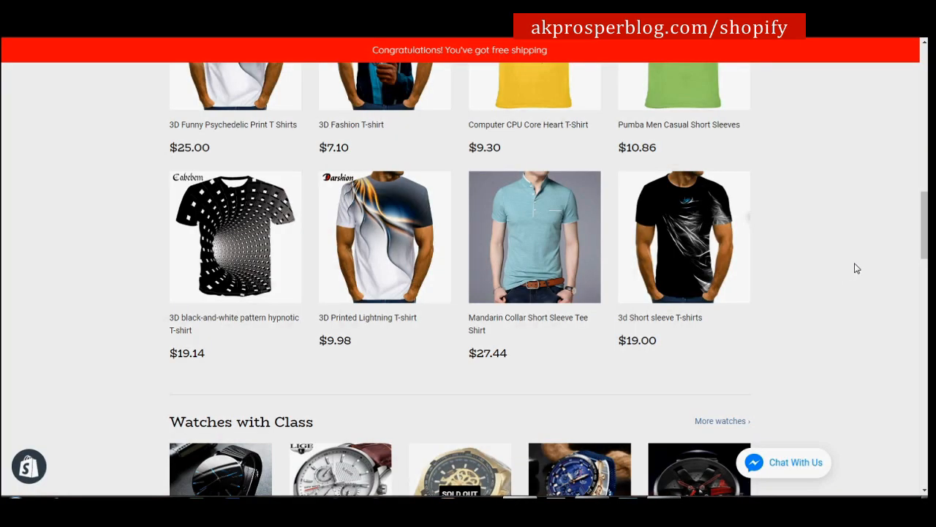
pyautogui.scroll(-1, 855, 263)
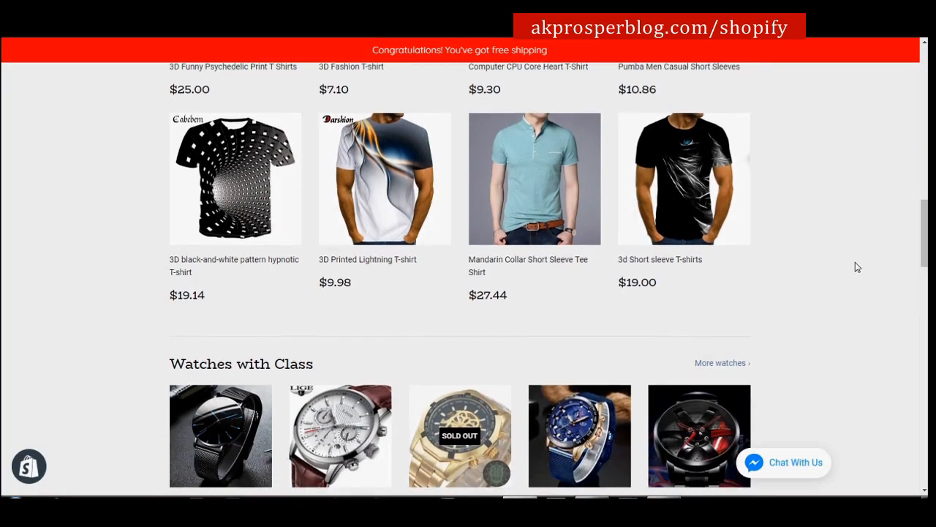
pyautogui.scroll(10, 855, 262)
pyautogui.scroll(2, 858, 266)
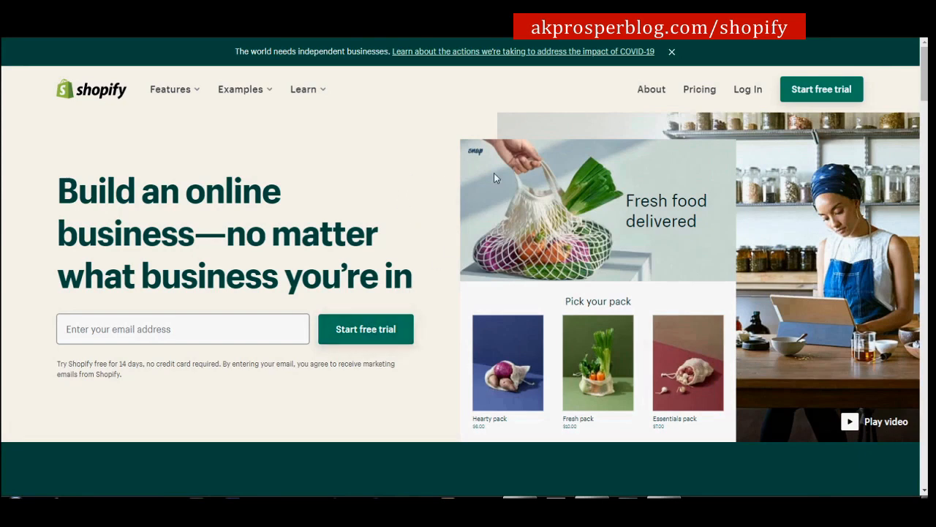
# Open the free trial sign-up form and fill in the e-mail address and account password.
pyautogui.click(219, 328)
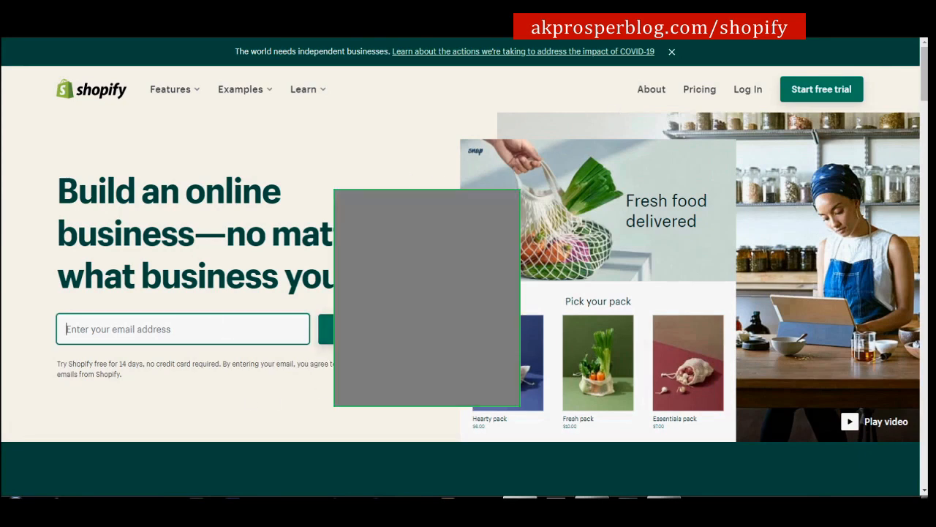
pyautogui.click(363, 329)
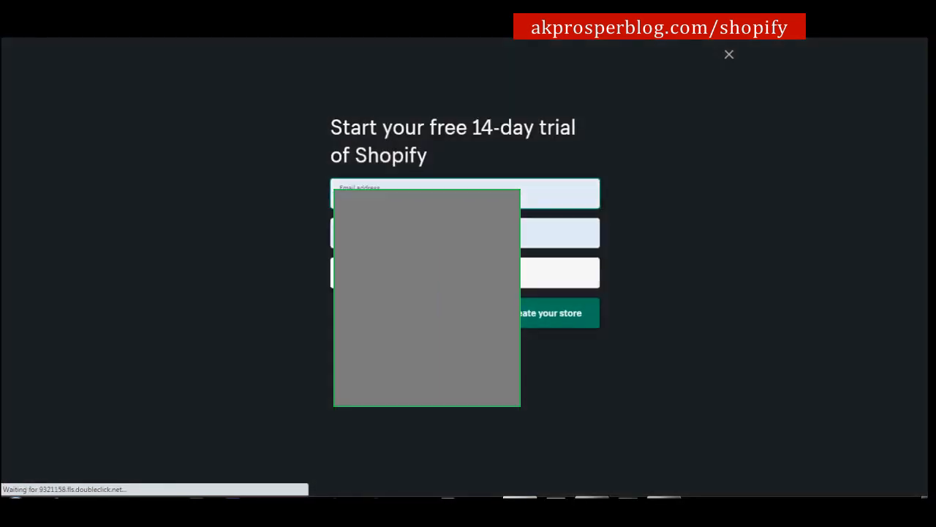
pyautogui.click(409, 198)
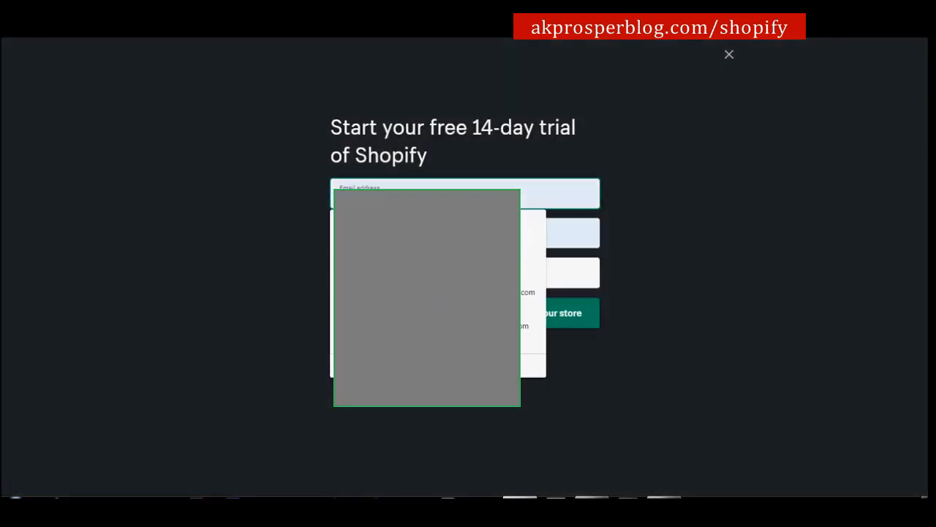
pyautogui.click(307, 235)
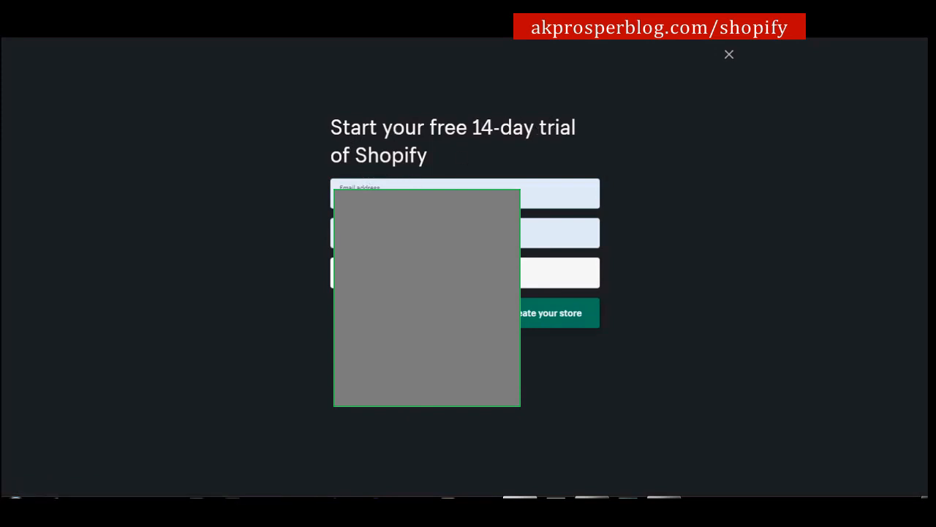
pyautogui.click(454, 186)
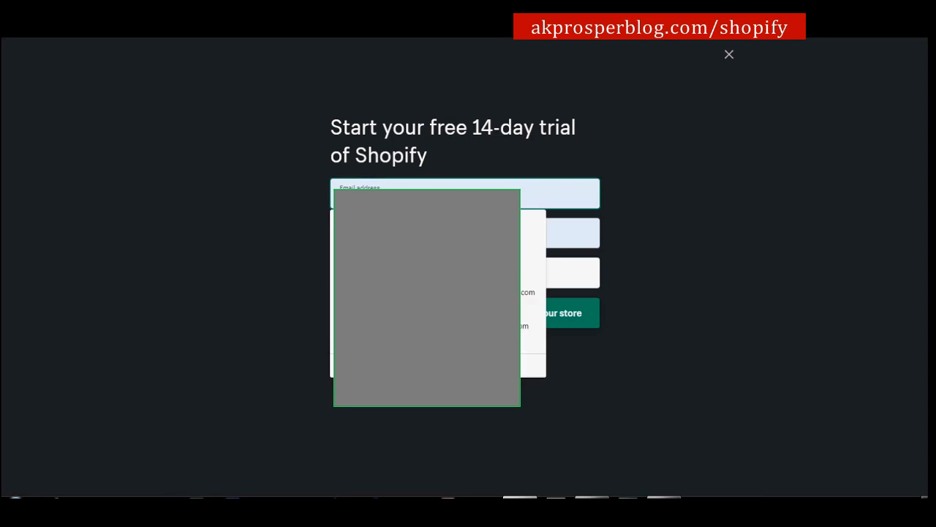
pyautogui.click(663, 209)
pyautogui.click(535, 198)
pyautogui.press('BackSpace')
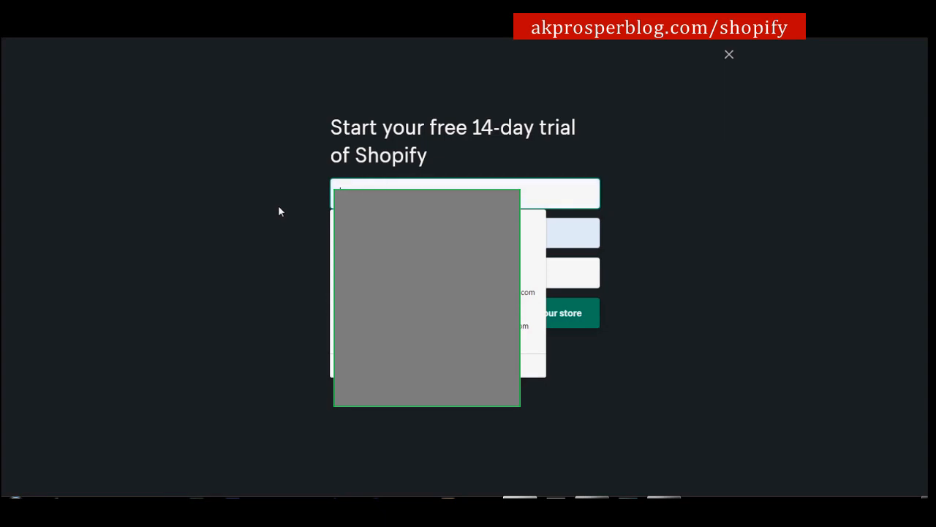
pyautogui.click(278, 207)
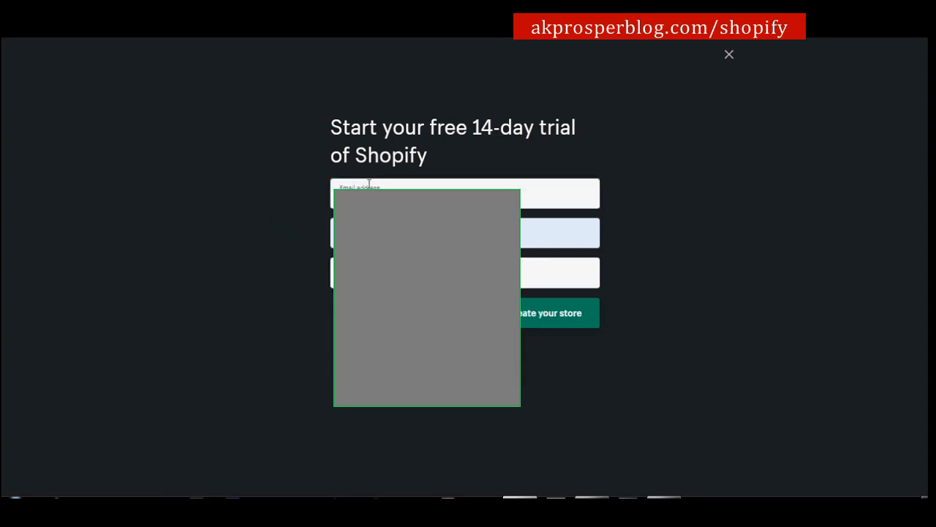
pyautogui.click(362, 240)
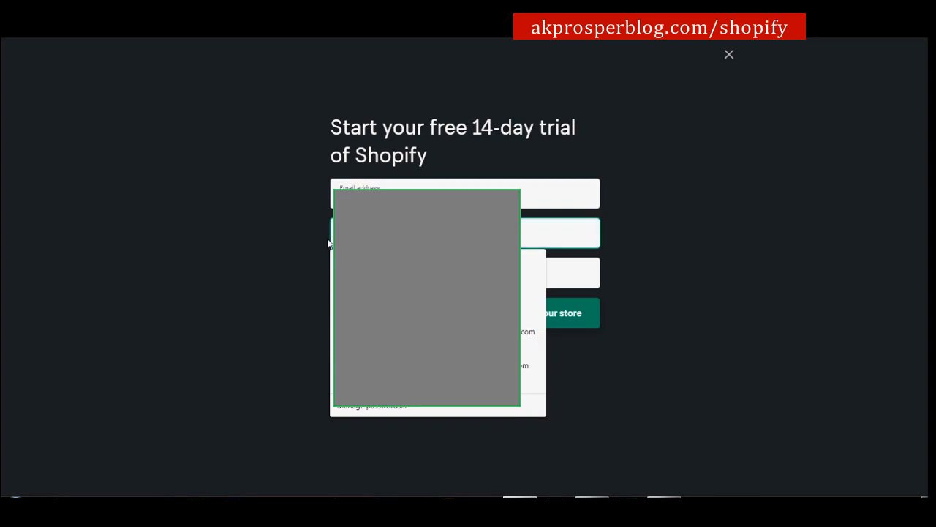
pyautogui.click(287, 217)
# Enter the store name Men Fashion Hub 99, fixing the typo and taken 98, and create the store.
pyautogui.click(415, 272)
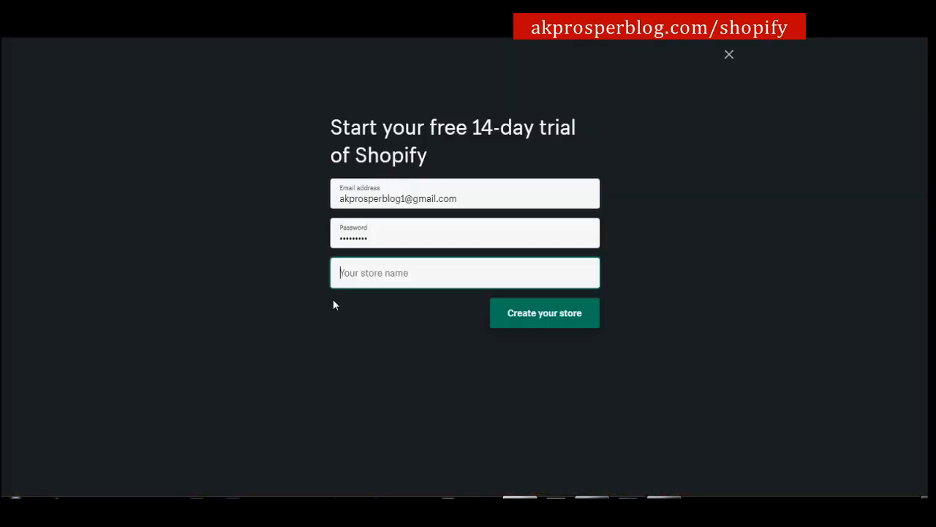
pyautogui.write('Men FA')
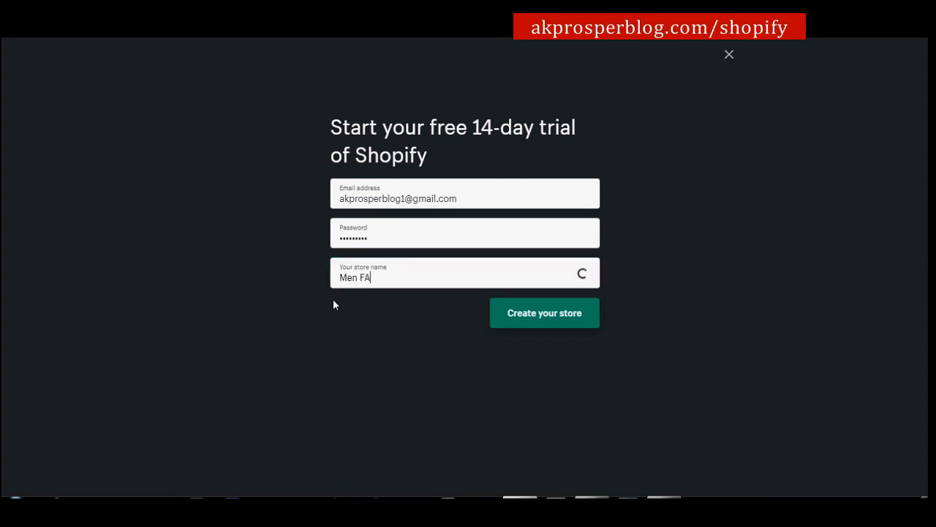
pyautogui.write('shion Hub ')
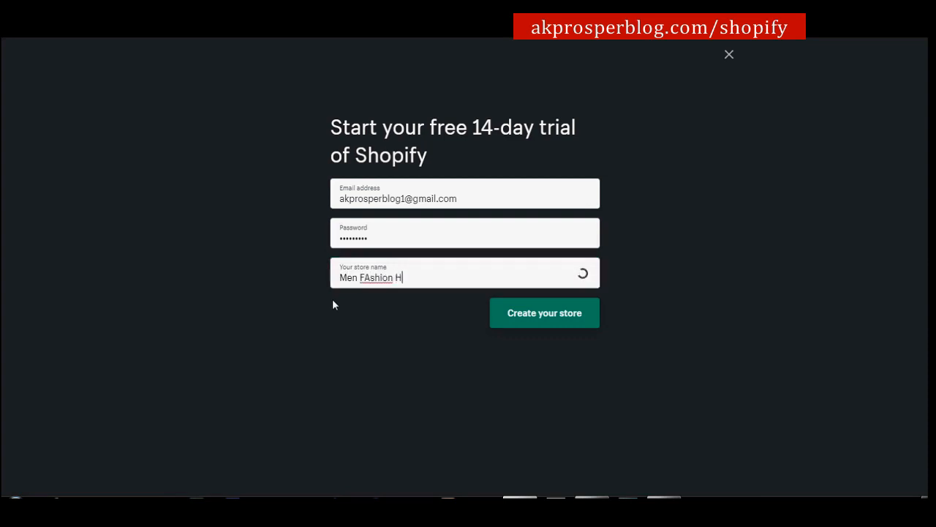
pyautogui.write('98')
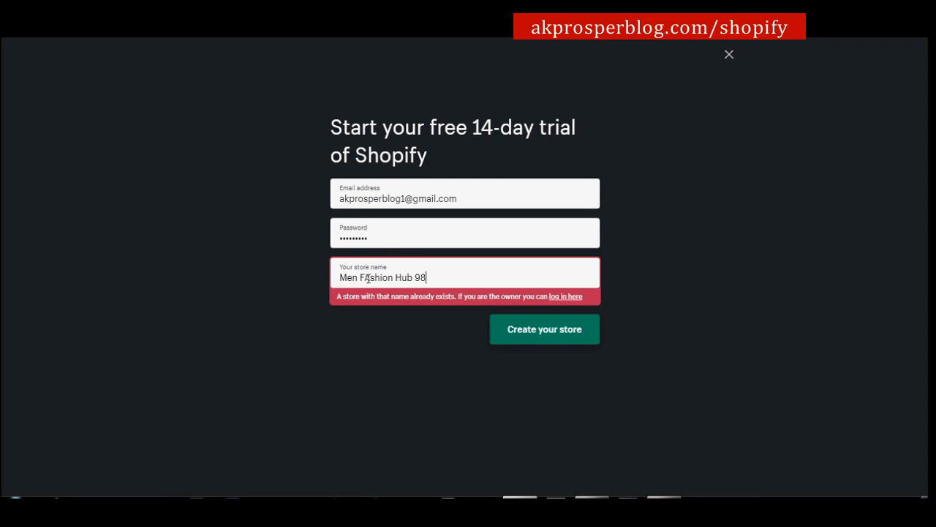
pyautogui.click(372, 278)
pyautogui.press('BackSpace')
pyautogui.write('a')
pyautogui.press('BackSpace')
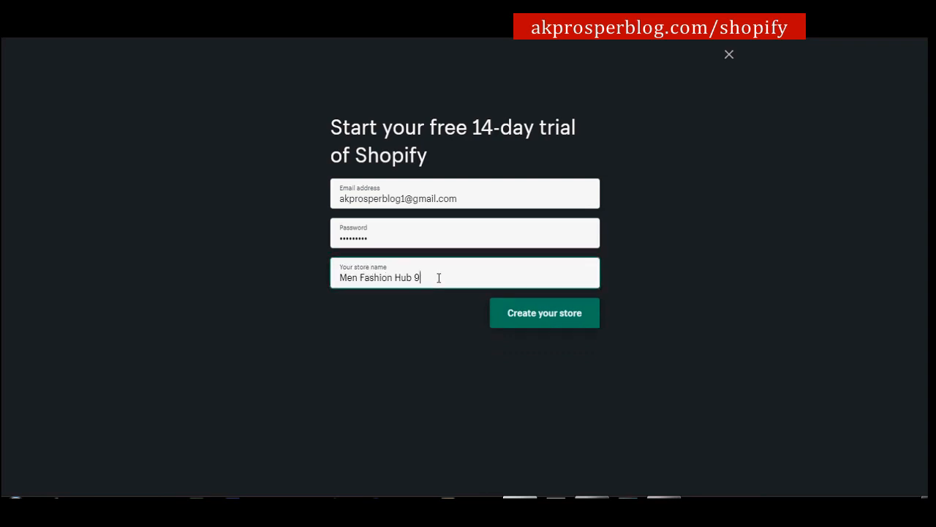
pyautogui.write('9')
pyautogui.click(542, 310)
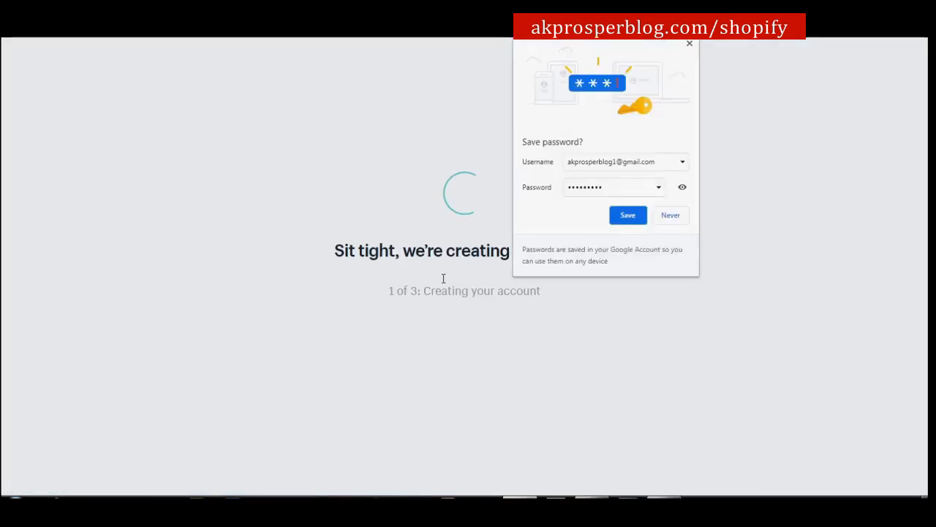
# Dismiss the save-password offer and skip the questions about current selling.
pyautogui.click(688, 45)
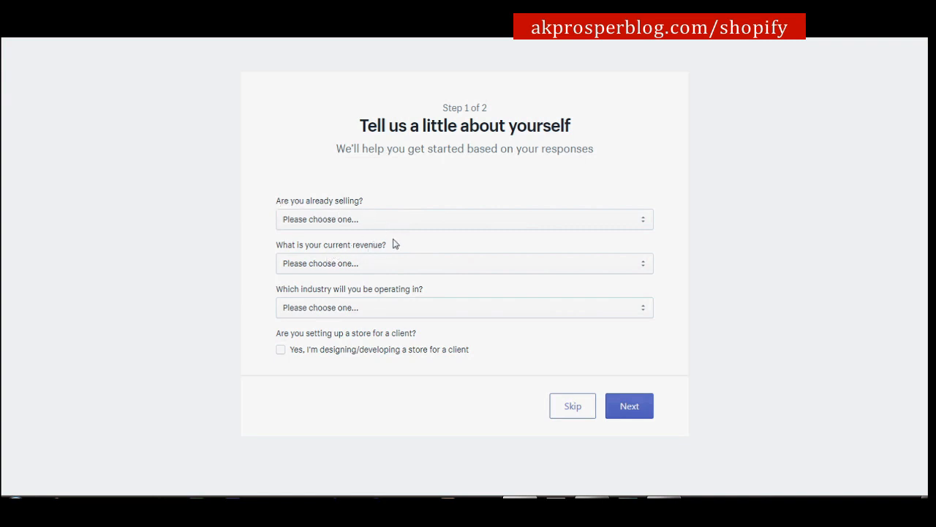
pyautogui.click(581, 413)
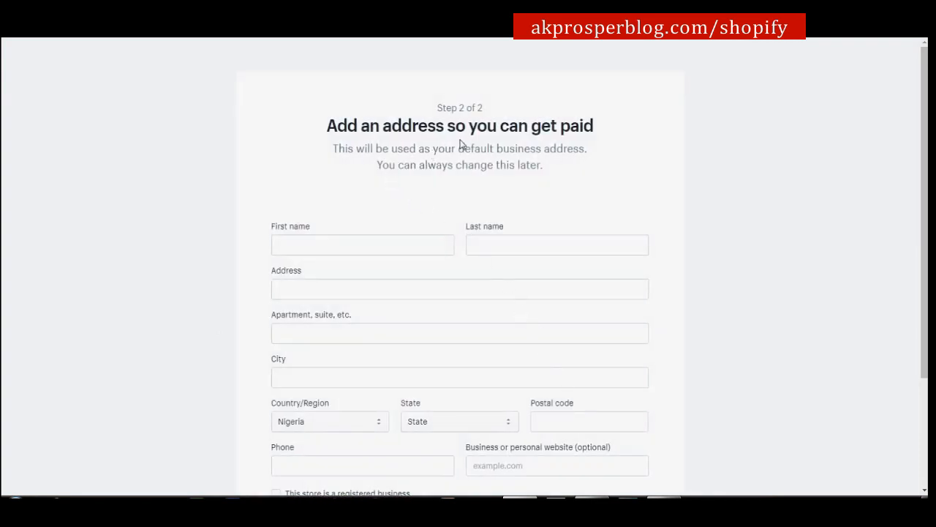
# Enter the owner's name, business address and phone, then finish setup into the store admin.
pyautogui.scroll(-2, 518, 187)
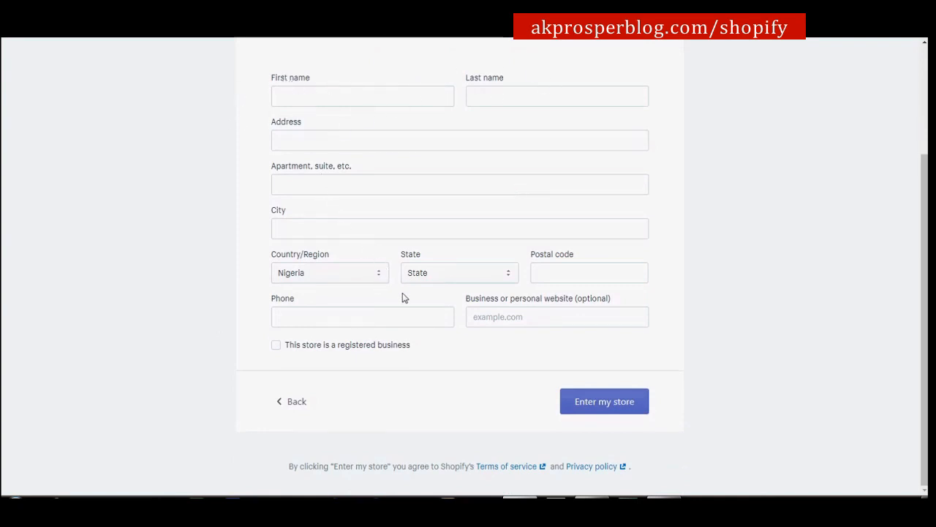
pyautogui.click(419, 90)
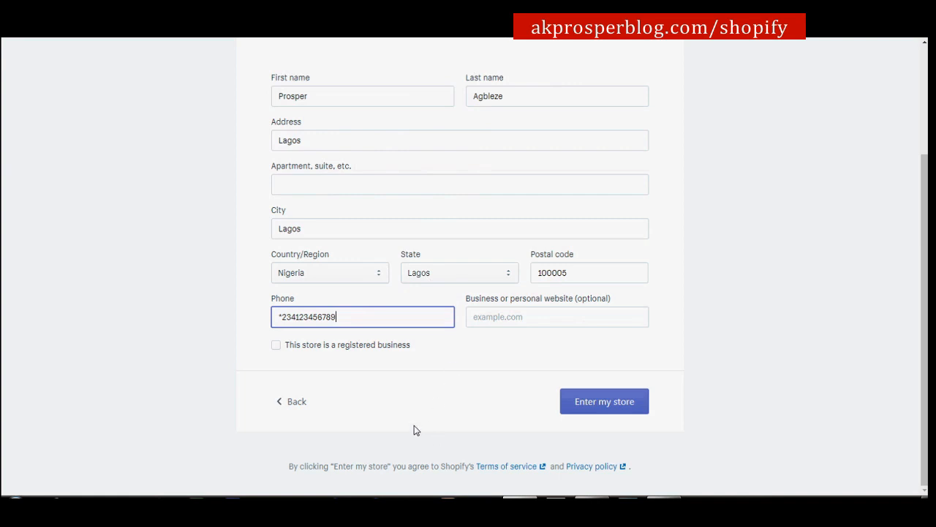
pyautogui.click(610, 415)
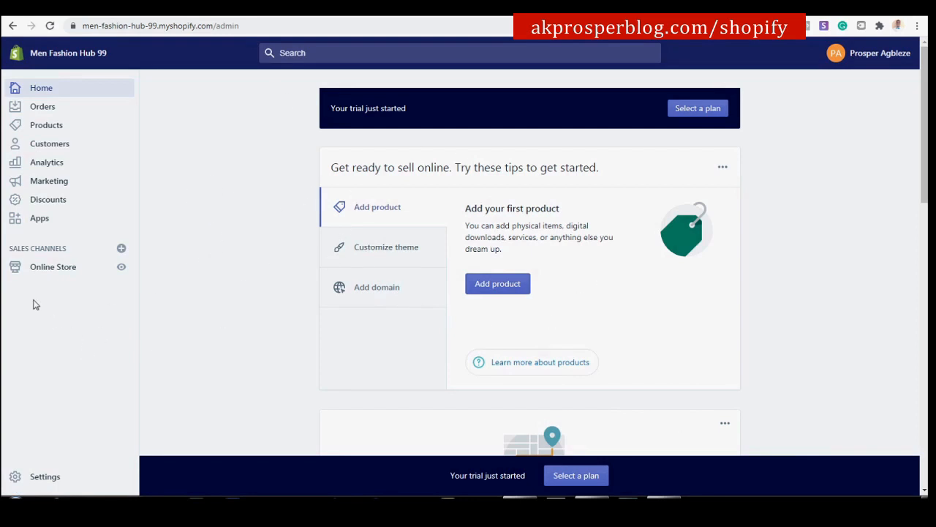
# Preview the live storefront in the Debut theme from Online Store, then return to Themes.
pyautogui.click(46, 271)
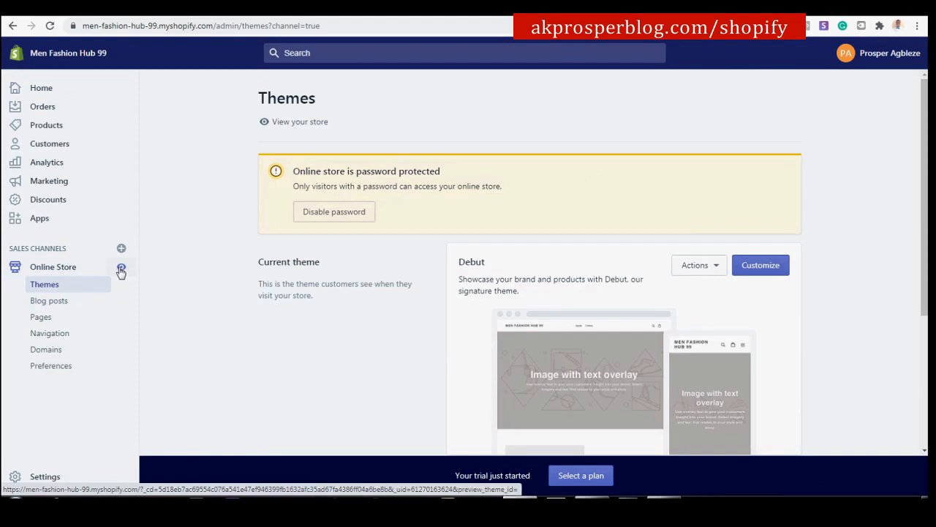
pyautogui.click(122, 267)
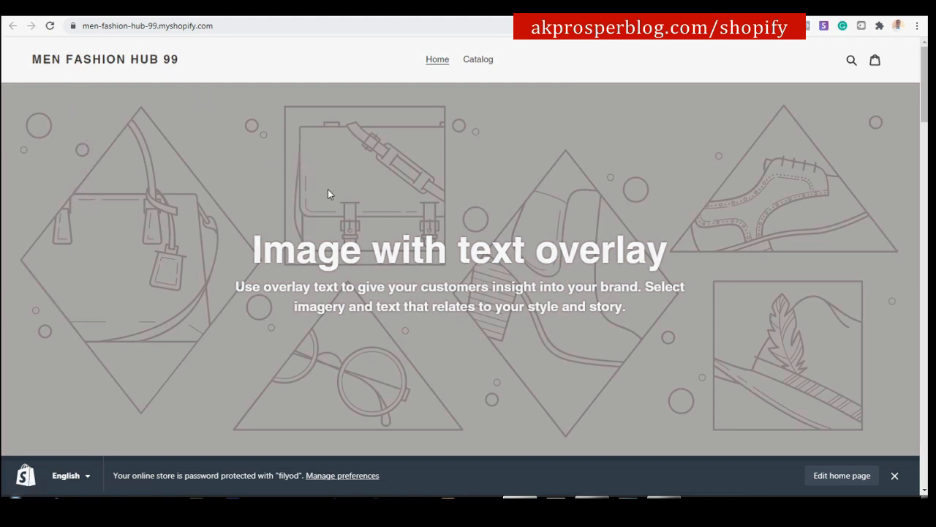
pyautogui.scroll(-5, 534, 221)
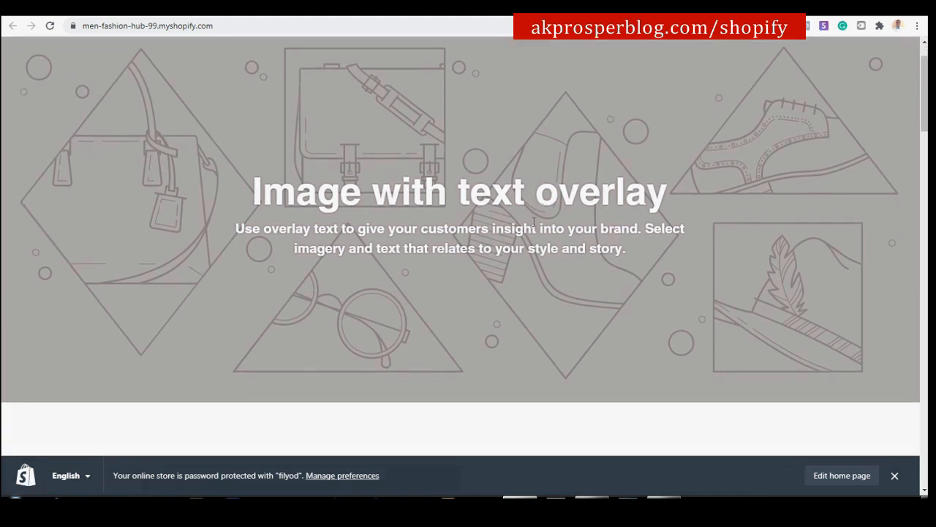
pyautogui.scroll(-12, 508, 240)
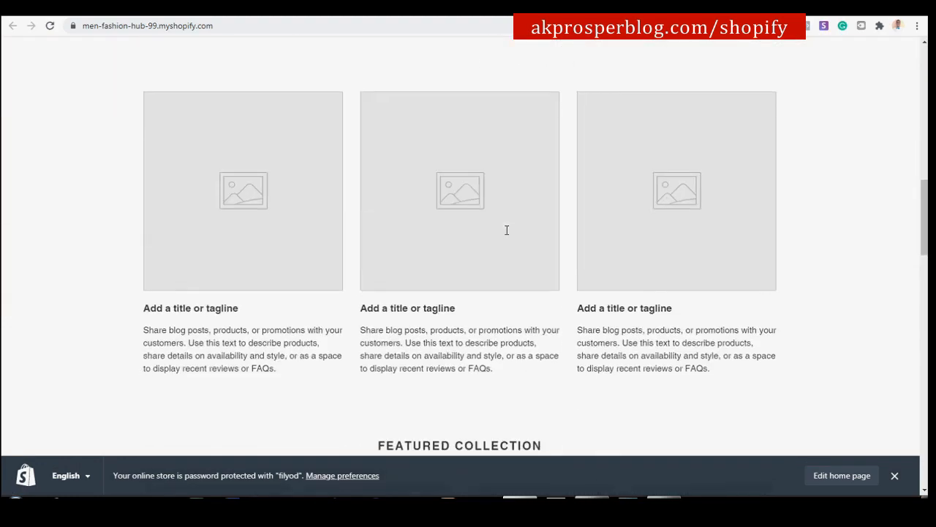
pyautogui.scroll(-15, 506, 233)
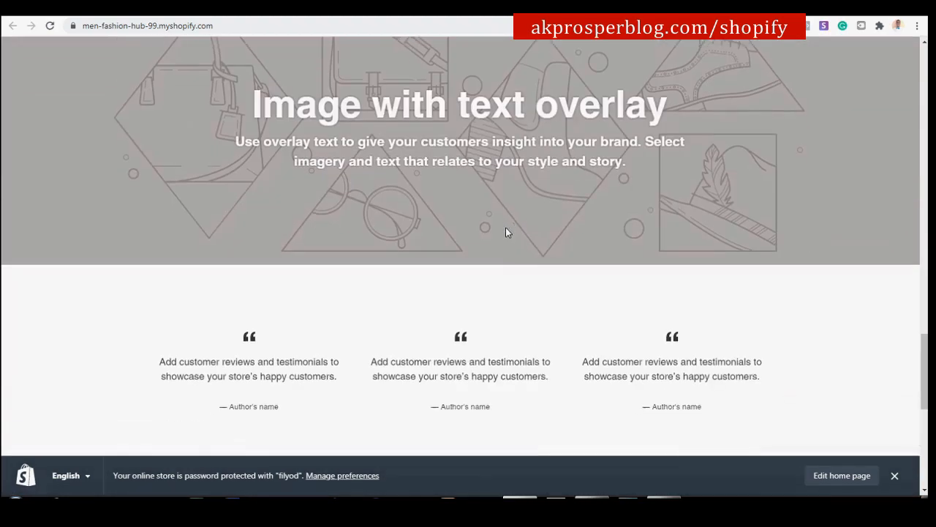
pyautogui.scroll(18, 508, 232)
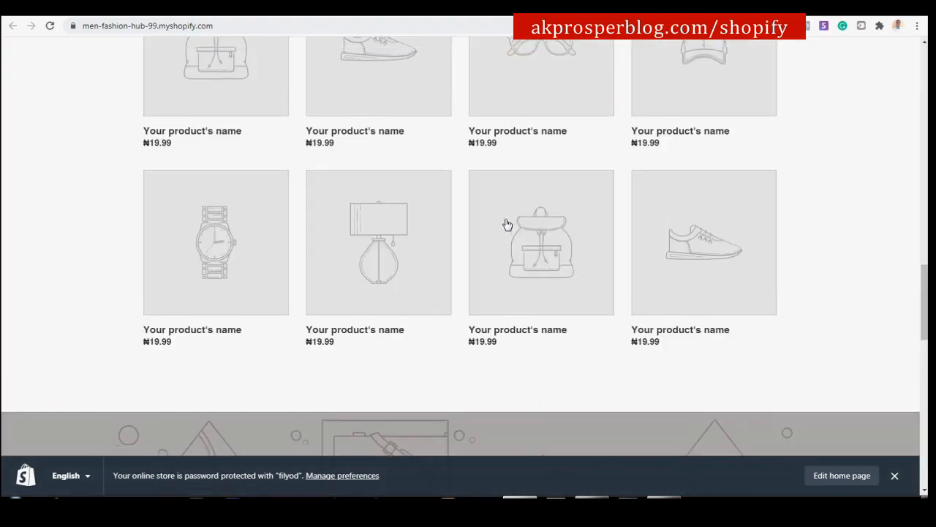
pyautogui.hotkey('ctrl', 'shift', 'Tab')
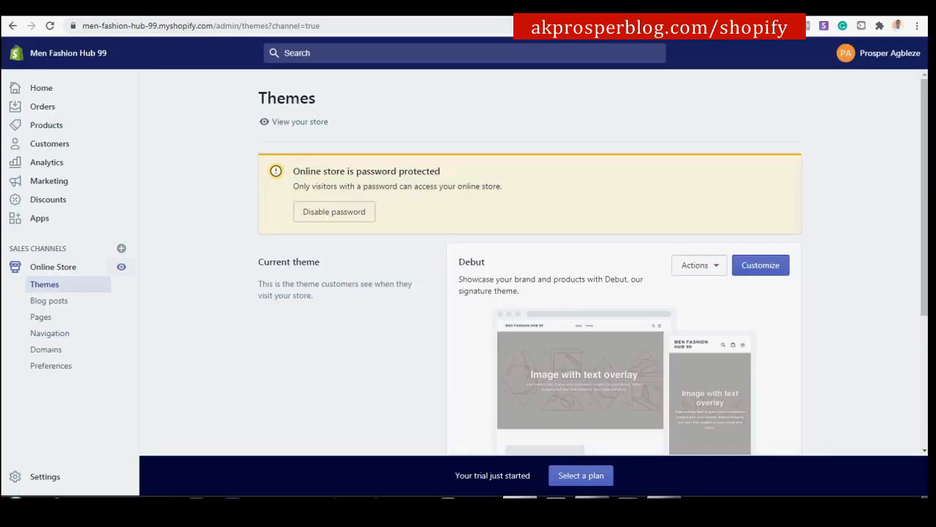
# Add the free Supply theme, Light style, from Explore free themes to the theme library.
pyautogui.scroll(-1, 526, 241)
pyautogui.scroll(-2, 529, 240)
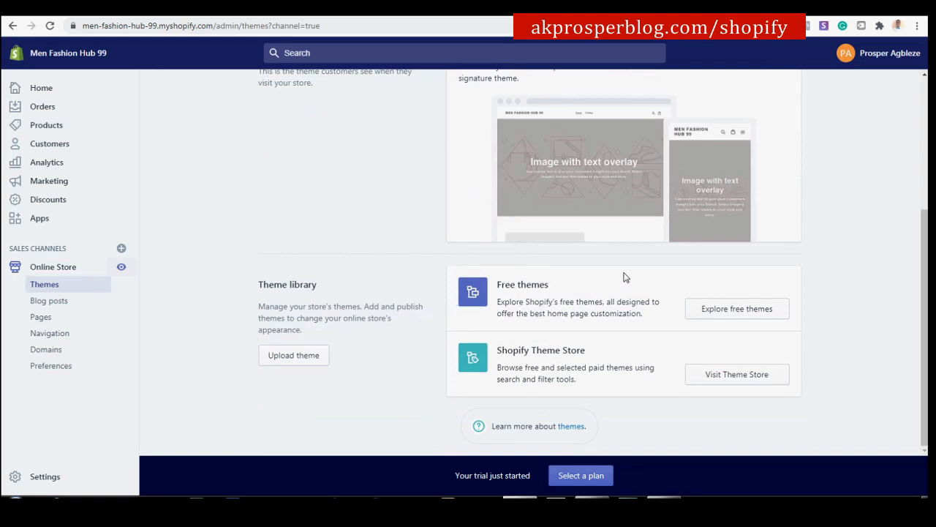
pyautogui.click(769, 316)
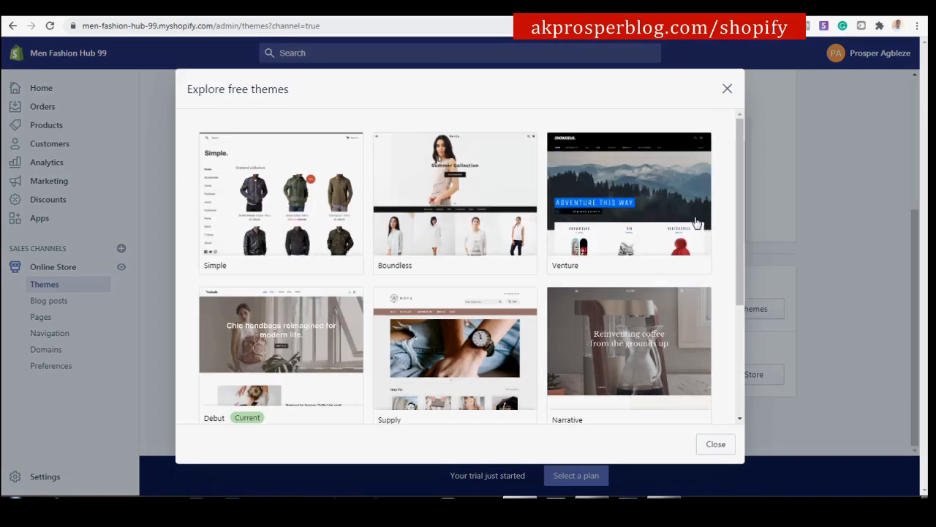
pyautogui.scroll(-3, 662, 224)
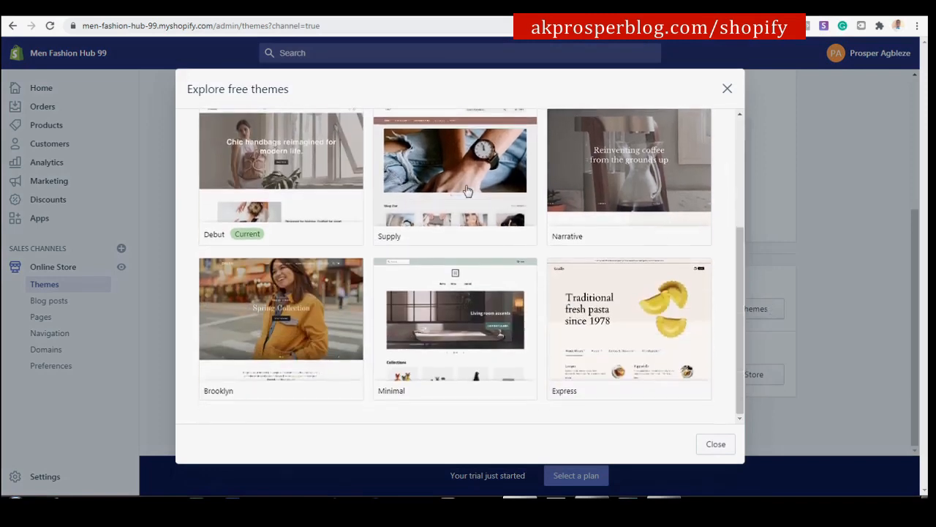
pyautogui.click(451, 169)
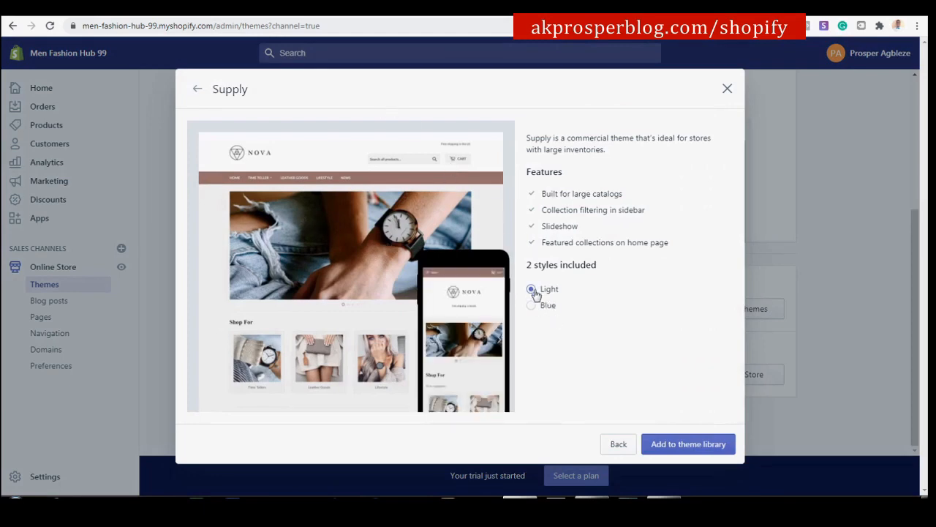
pyautogui.click(699, 445)
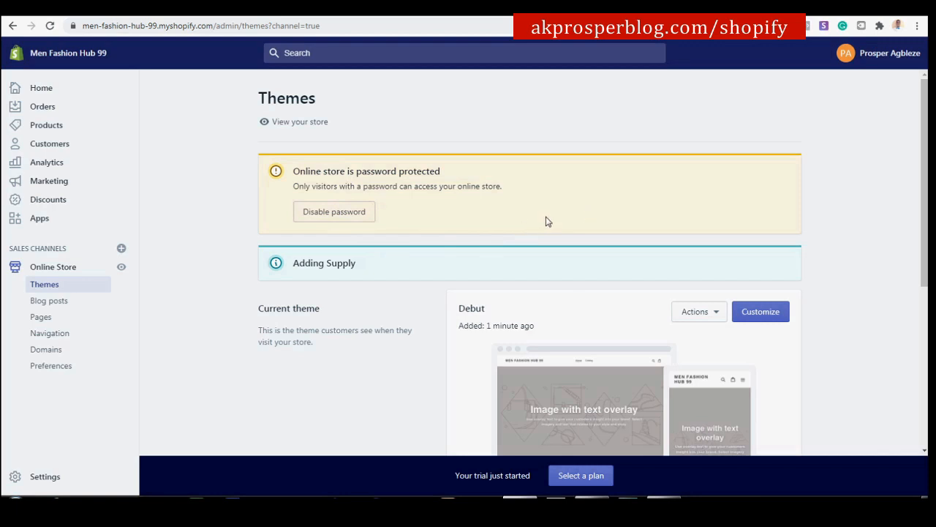
pyautogui.scroll(-5, 563, 222)
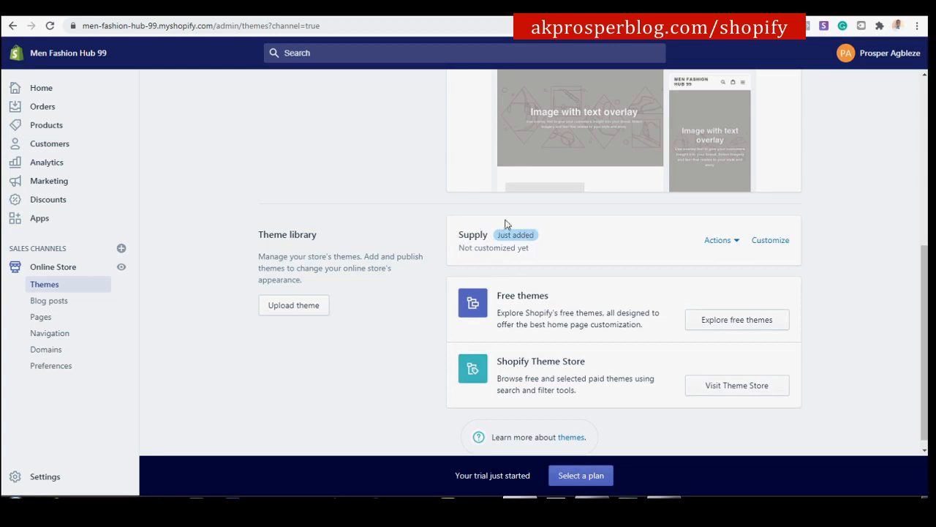
# Publish the Supply theme from its Actions menu and confirm replacing Debut.
pyautogui.click(731, 241)
pyautogui.click(700, 292)
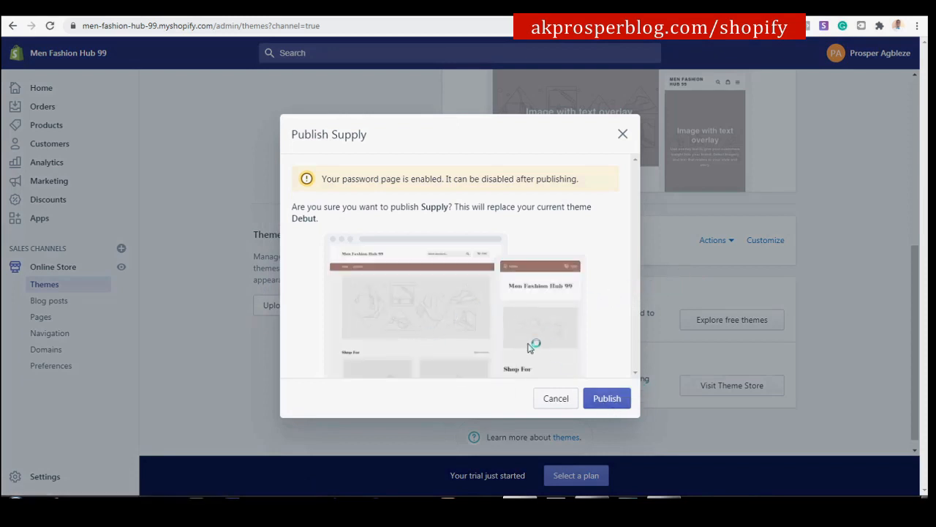
pyautogui.click(611, 398)
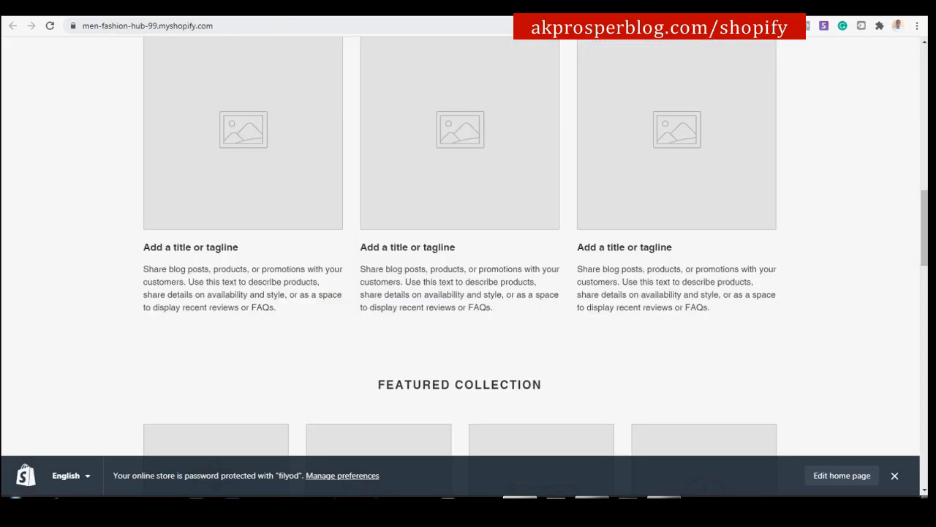
# Reload the storefront to show Supply and compare it against the Men Fashion Hub 98 store.
pyautogui.scroll(12, 871, 311)
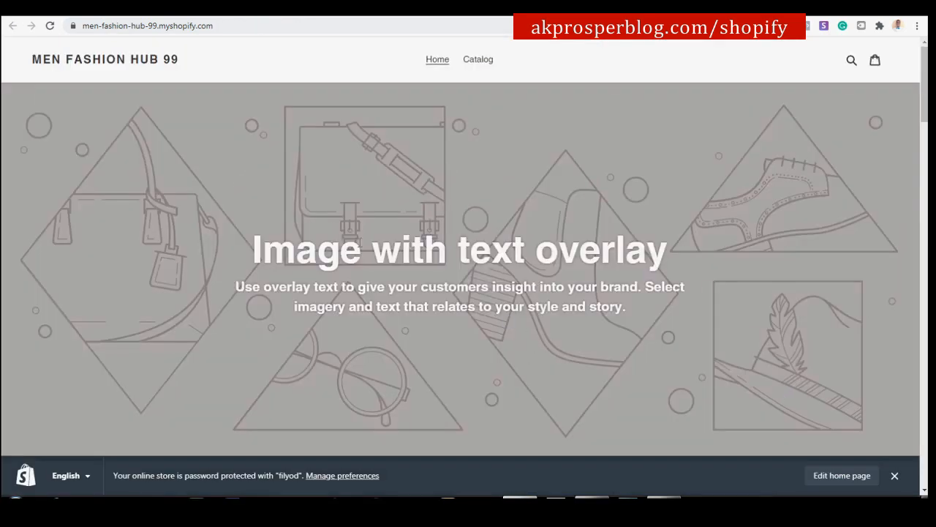
pyautogui.click(50, 26)
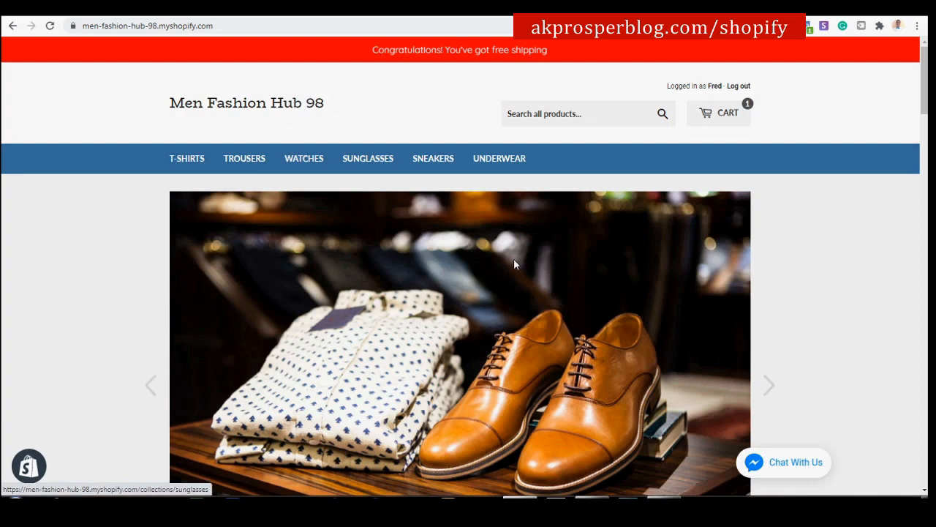
pyautogui.scroll(-6, 541, 266)
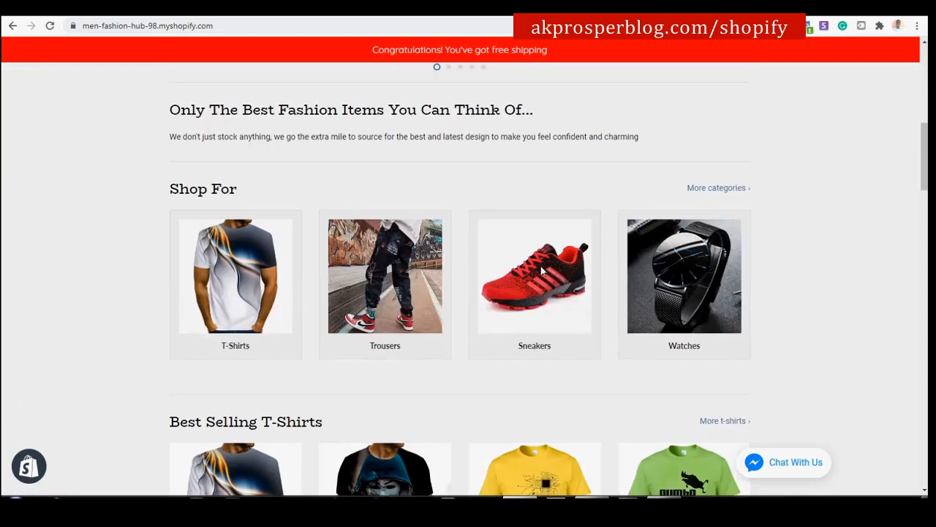
pyautogui.scroll(-2, 541, 271)
pyautogui.scroll(7, 541, 266)
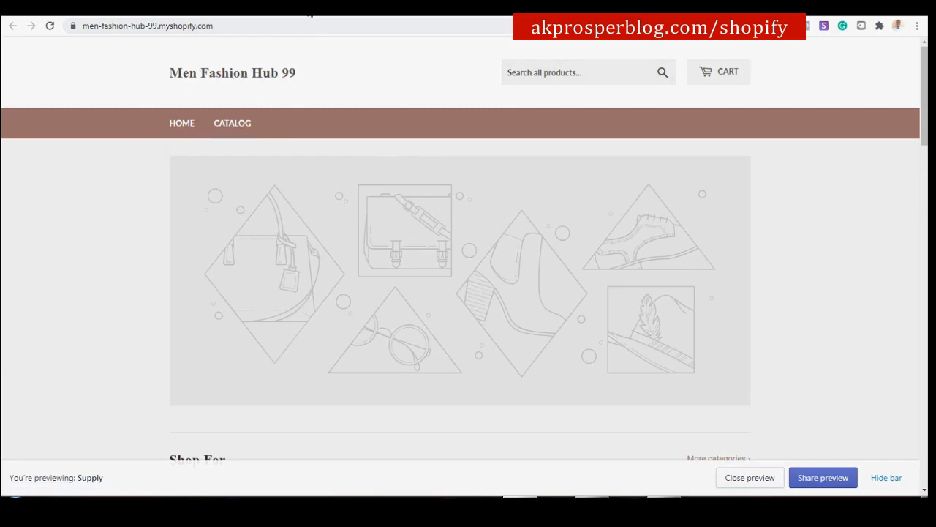
pyautogui.click(415, 11)
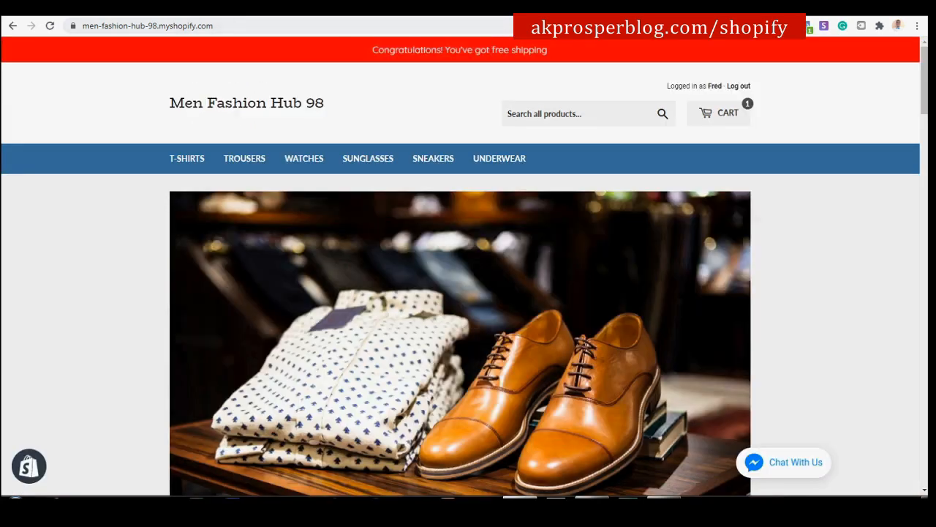
pyautogui.click(563, 12)
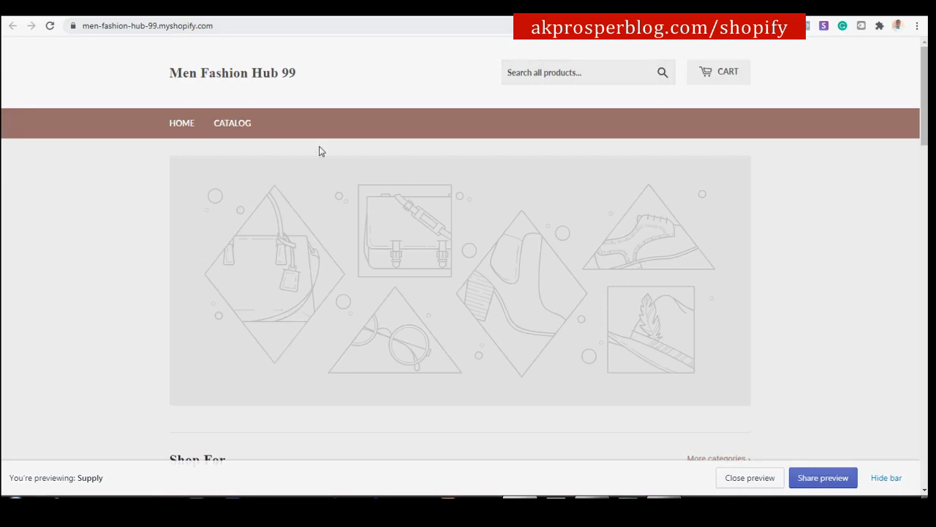
pyautogui.click(396, 15)
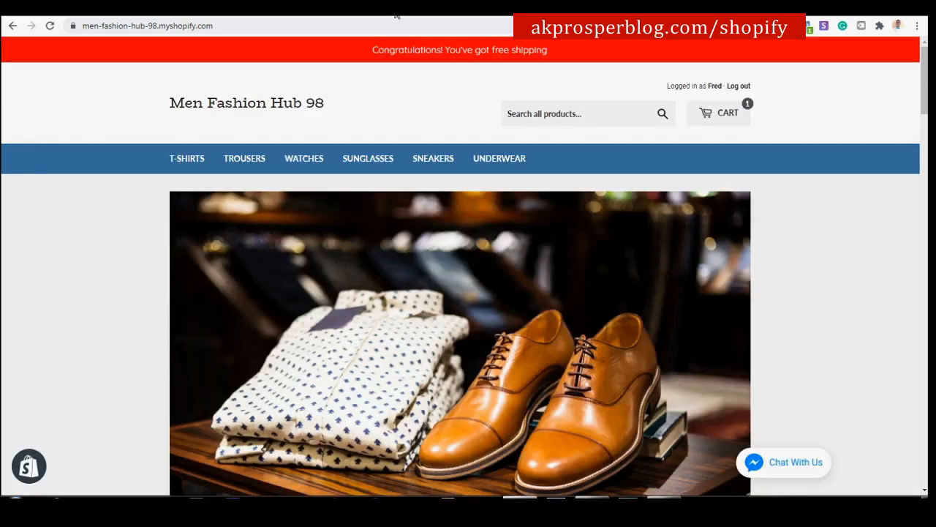
pyautogui.click(564, 11)
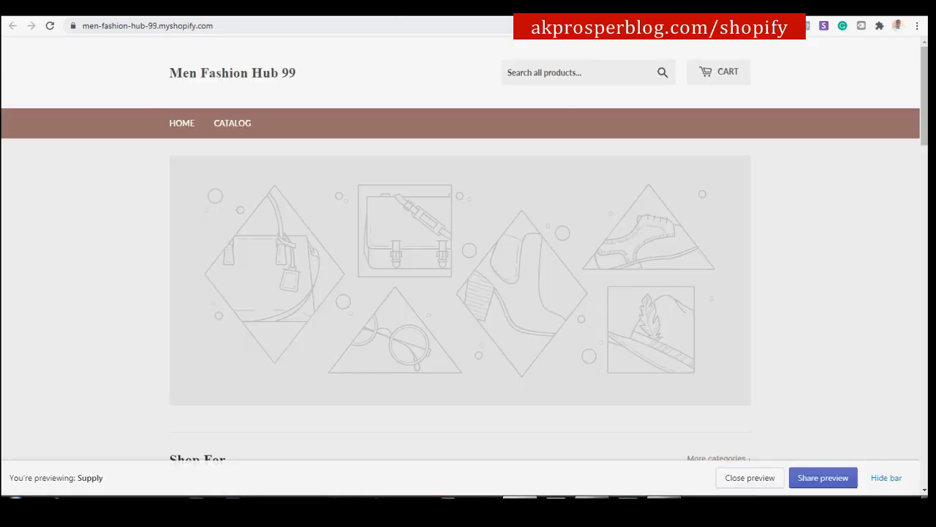
pyautogui.click(403, 14)
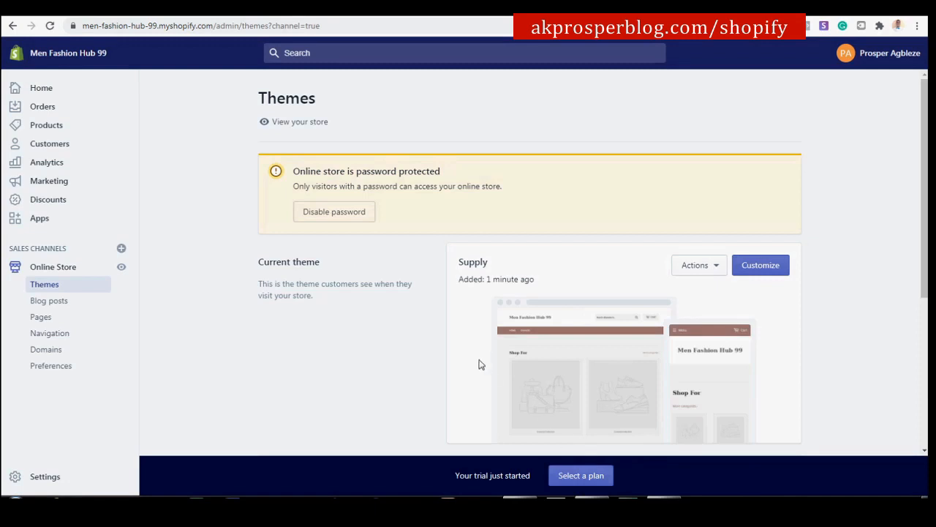
# Go from the store's Apps page to the Shopify App Store and focus its Search apps field.
pyautogui.click(40, 224)
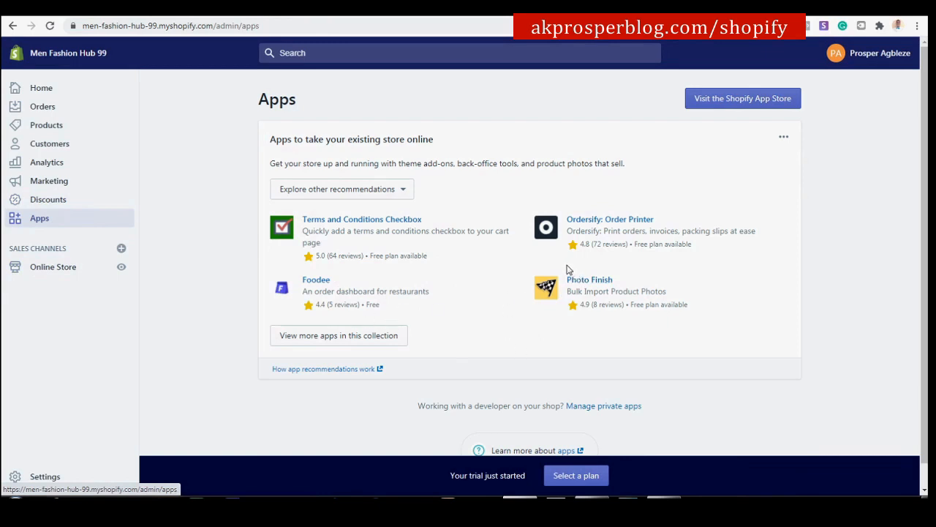
pyautogui.click(742, 100)
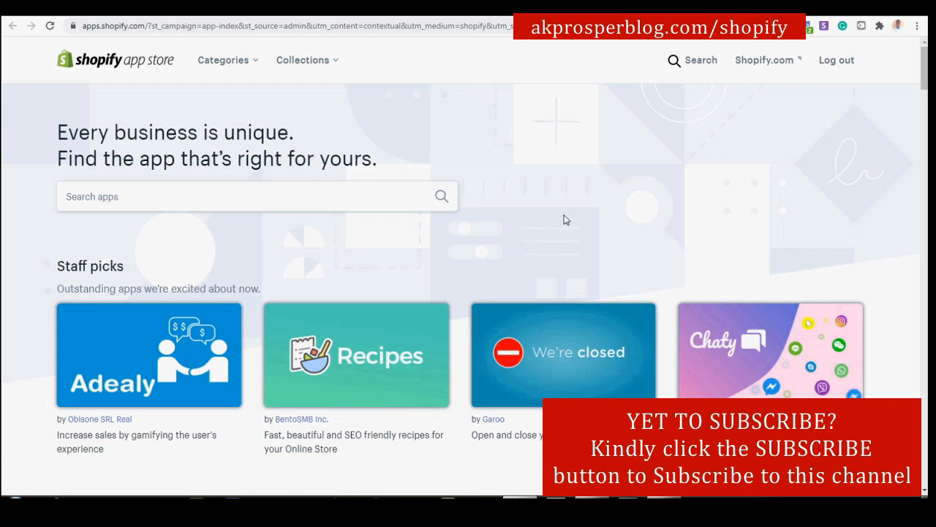
pyautogui.scroll(-5, 563, 172)
pyautogui.scroll(-4, 562, 171)
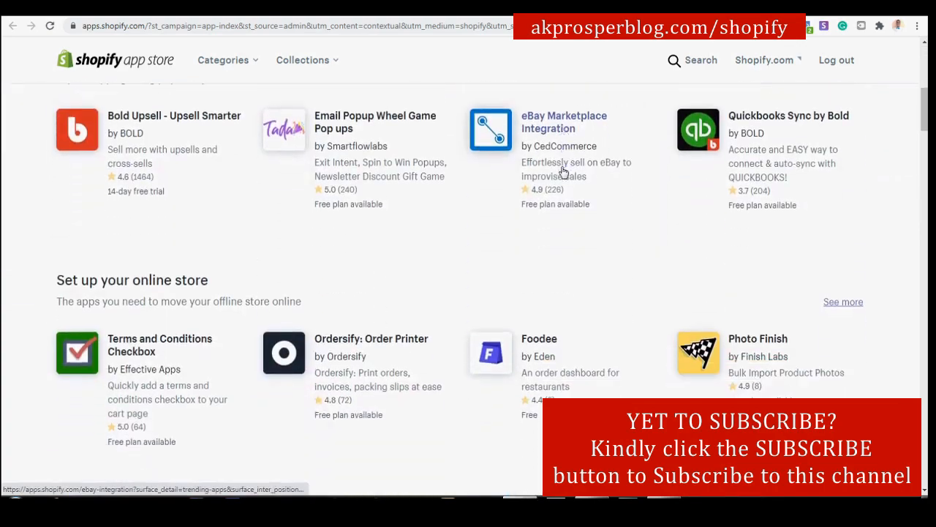
pyautogui.scroll(4, 560, 154)
pyautogui.scroll(5, 561, 150)
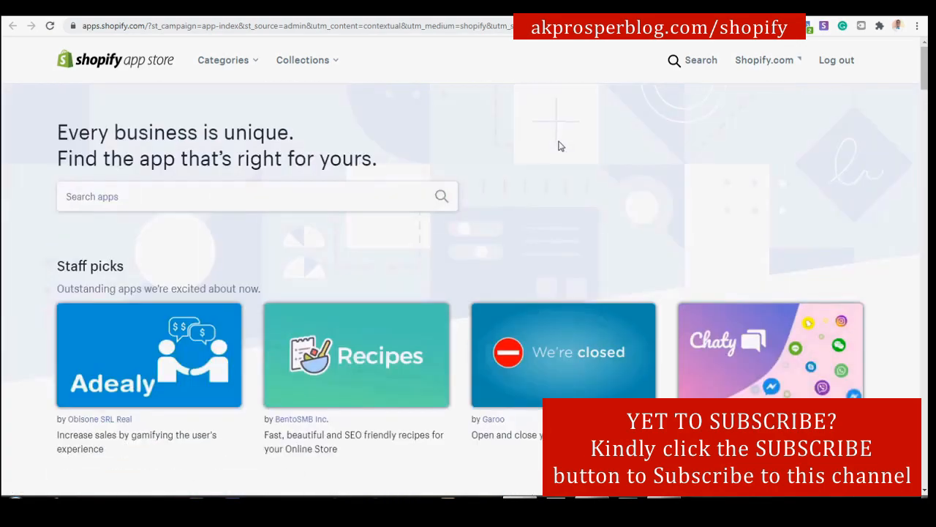
pyautogui.click(186, 194)
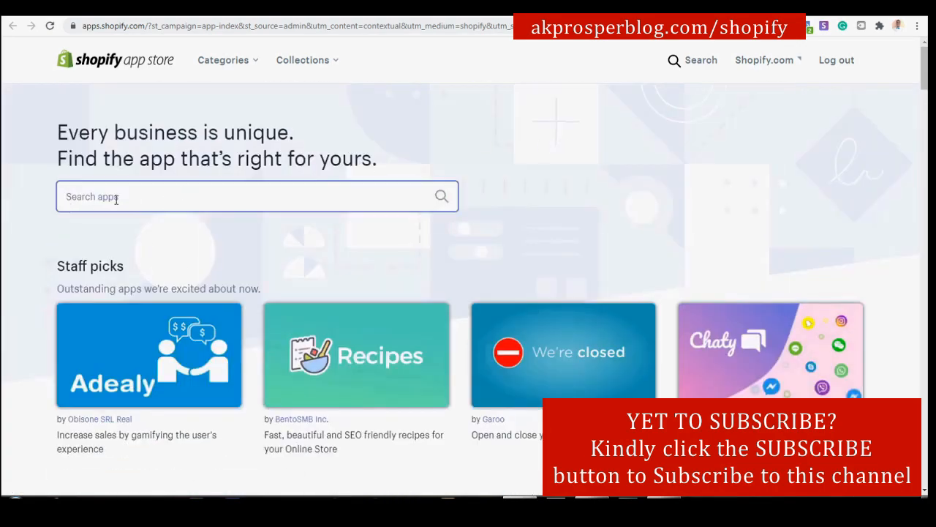
# Search the App Store for 'oberlo' and open the Oberlo - Dropshipping App listing.
pyautogui.write('o')
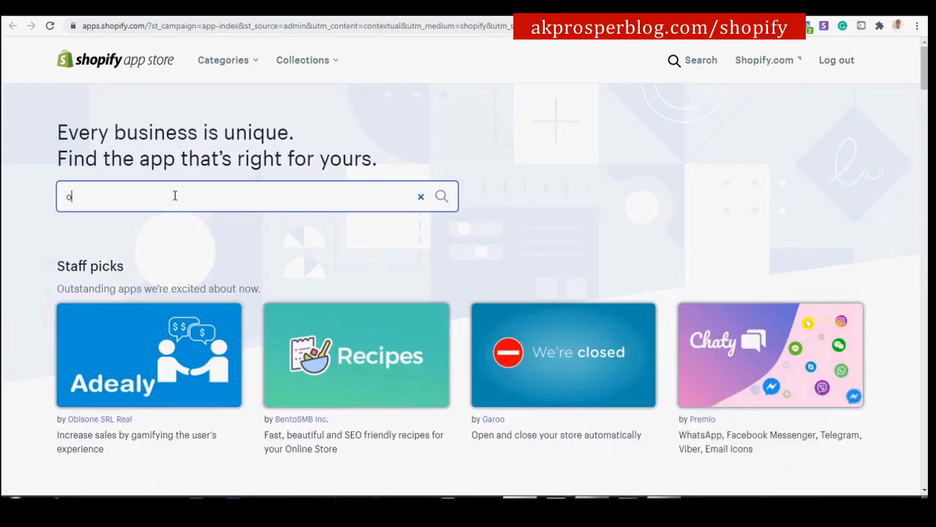
pyautogui.write('berlo')
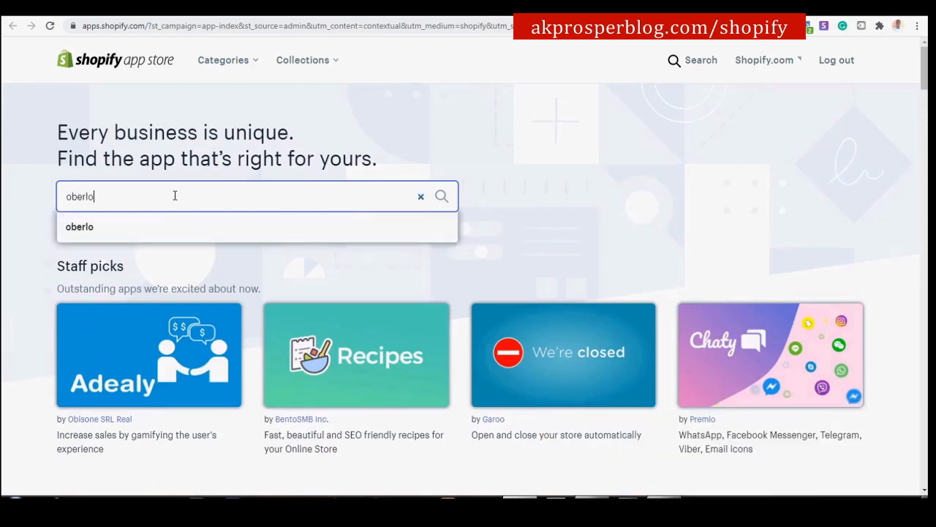
pyautogui.click(147, 227)
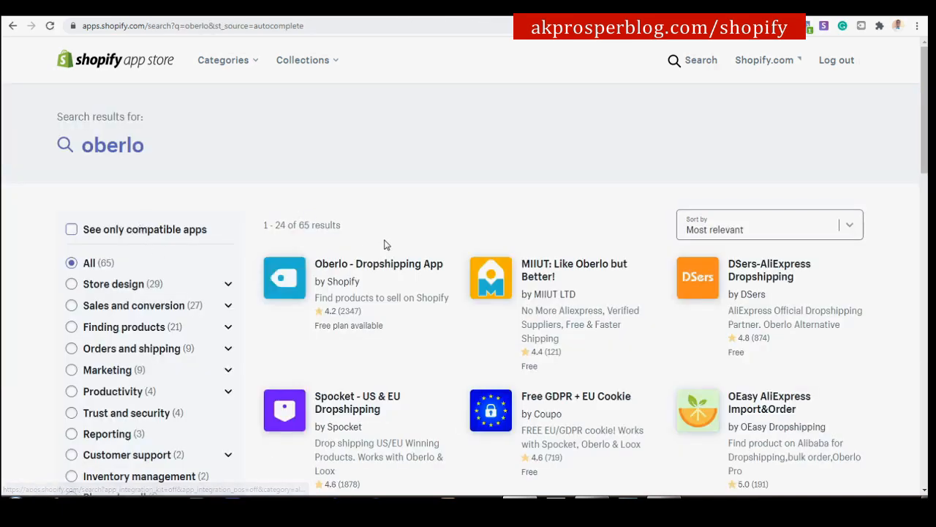
pyautogui.click(407, 271)
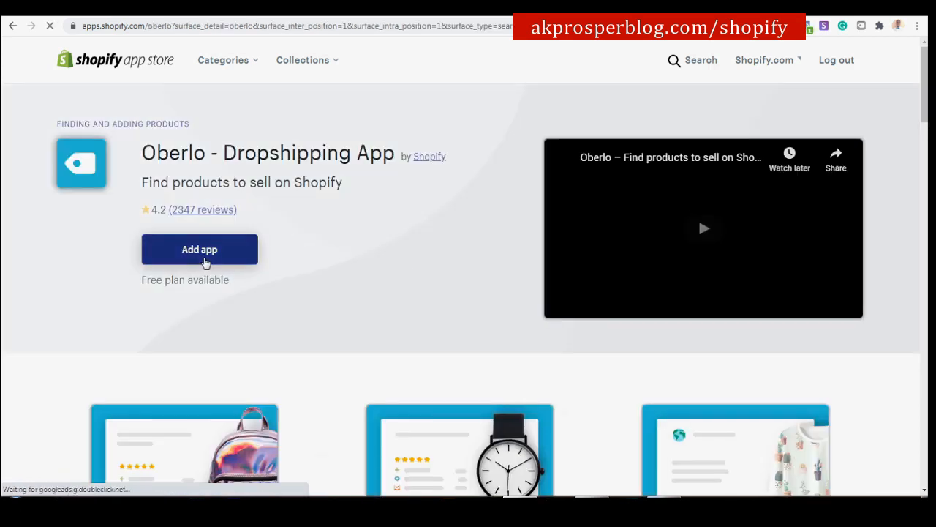
# Add Oberlo to the store and approve its permissions to install it.
pyautogui.click(205, 258)
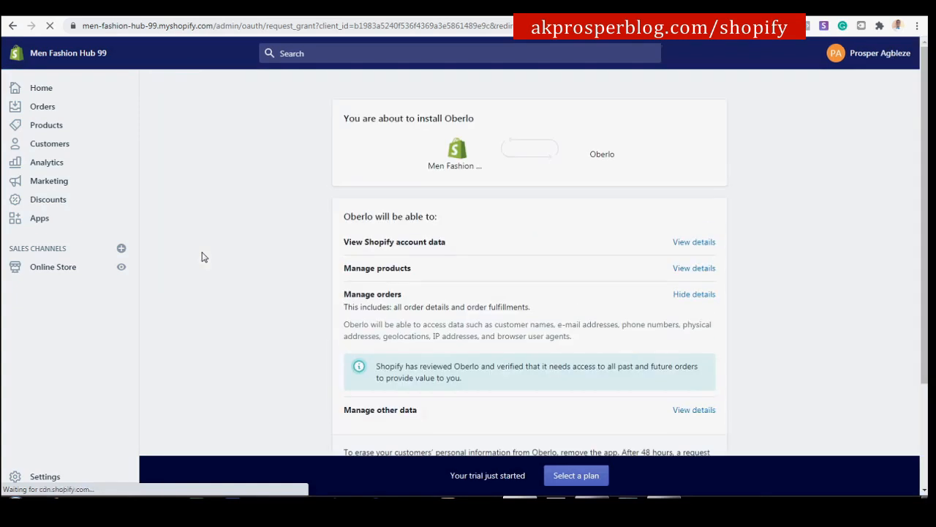
pyautogui.scroll(-2, 546, 199)
pyautogui.click(699, 367)
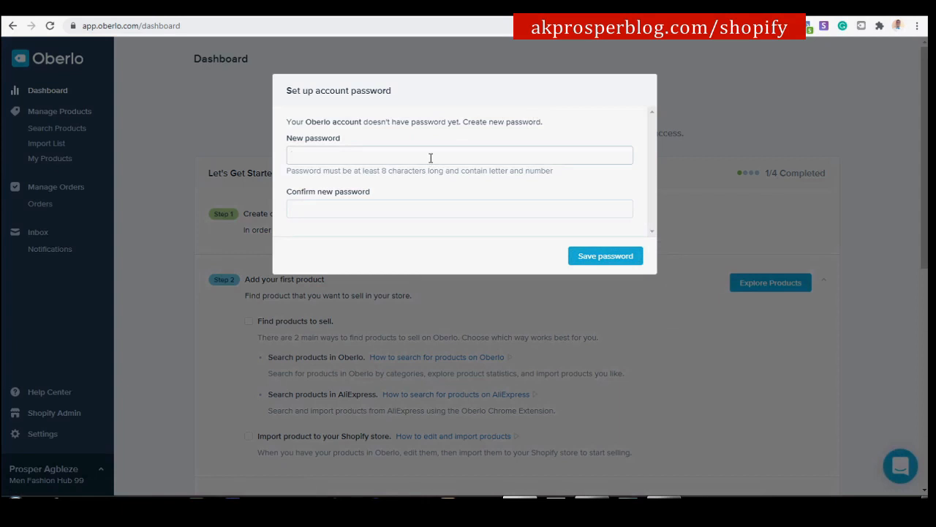
# Enter and confirm a new Oberlo account password, save it, and dismiss Chrome's save-password prompt.
pyautogui.click(461, 209)
pyautogui.hotkey('ctrl', 'v')
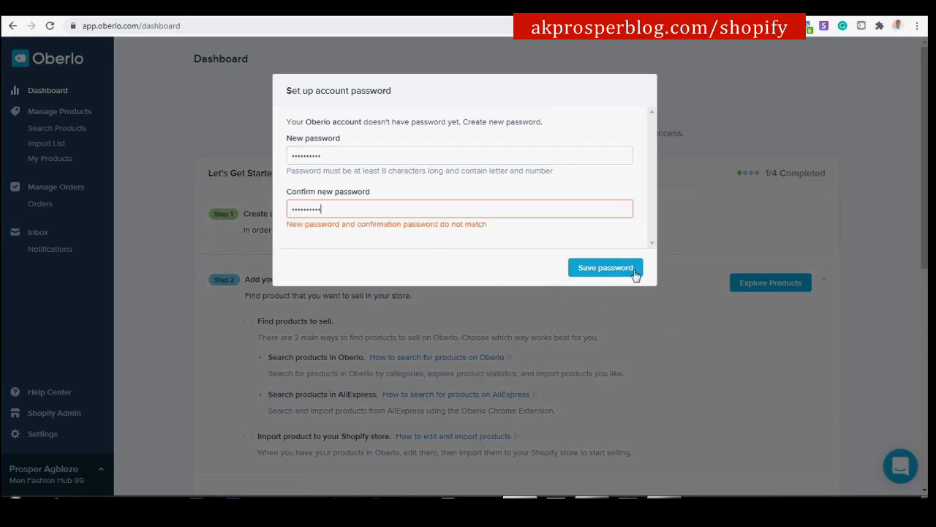
pyautogui.click(634, 269)
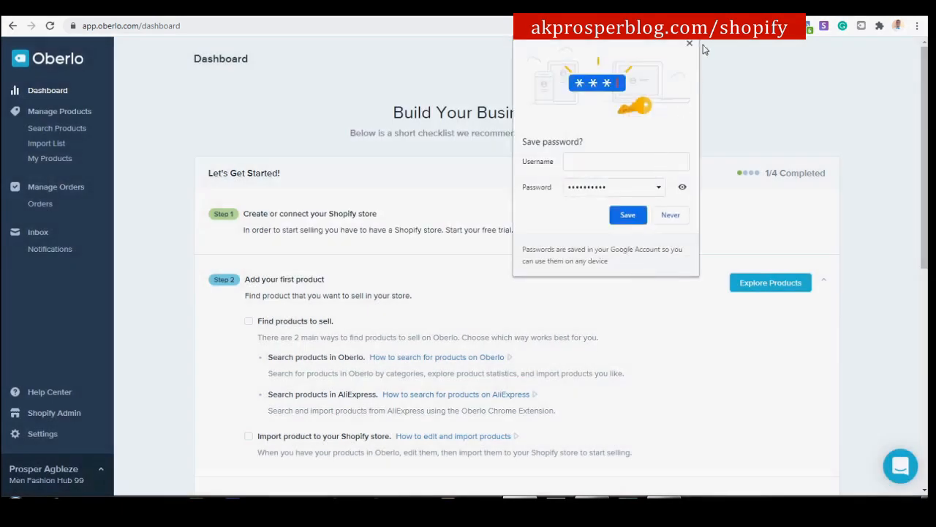
pyautogui.click(688, 44)
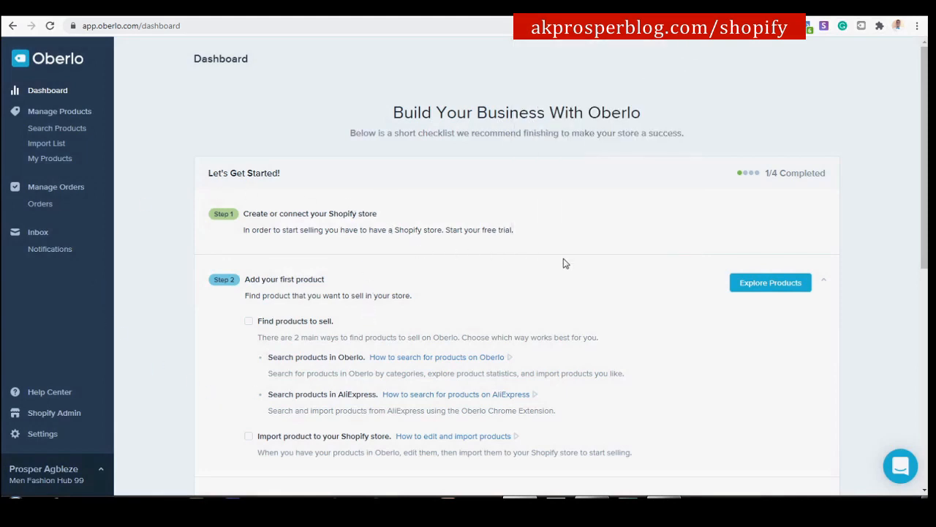
pyautogui.scroll(-1, 563, 262)
pyautogui.scroll(-5, 563, 262)
pyautogui.scroll(6, 562, 249)
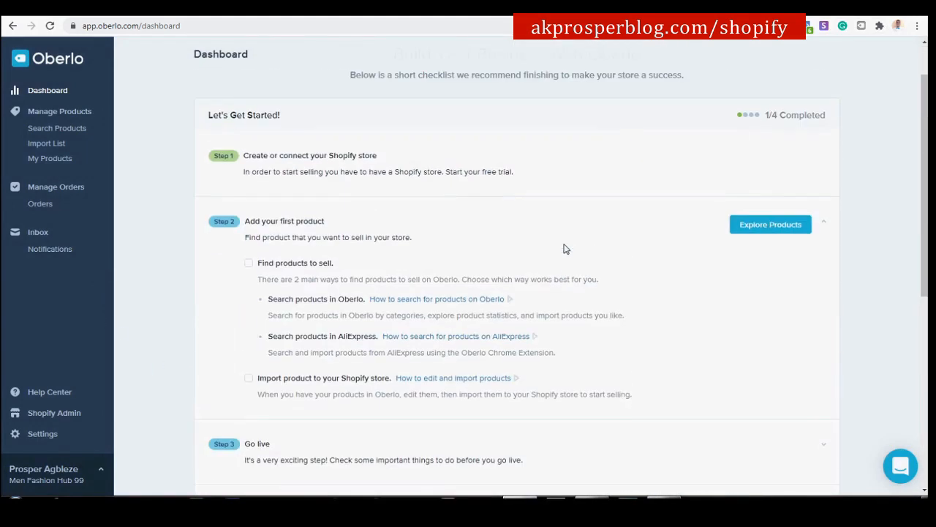
# In Oberlo Settings > Auto updates, set products no longer available to 'Set Quantity To Zero'.
pyautogui.click(36, 437)
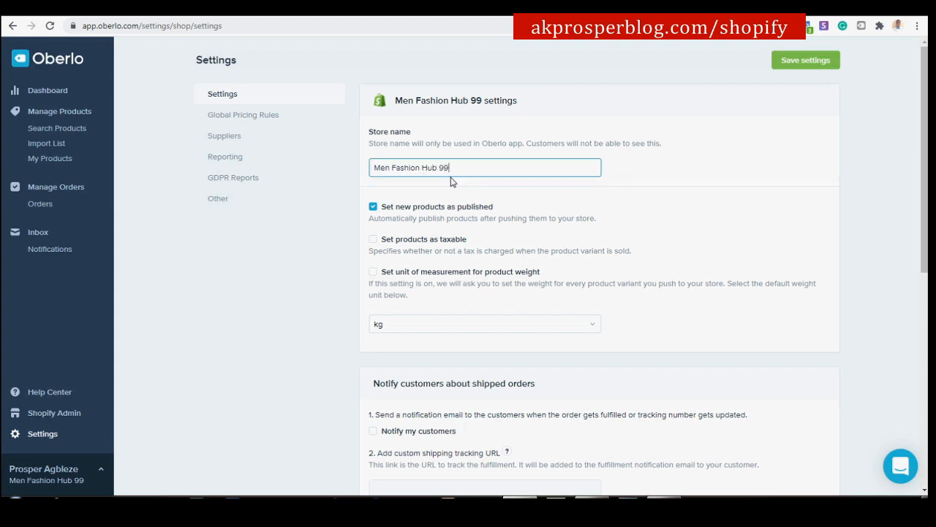
pyautogui.scroll(-2, 428, 220)
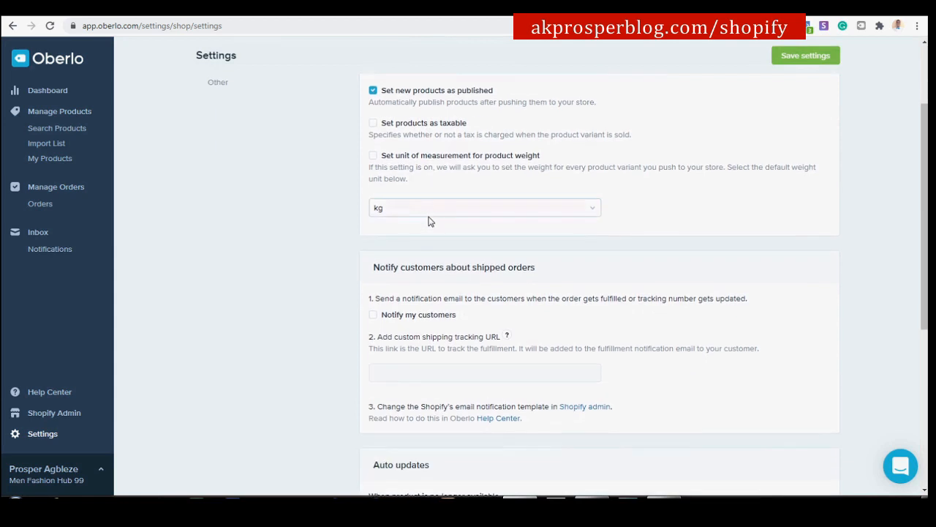
pyautogui.scroll(-1, 407, 166)
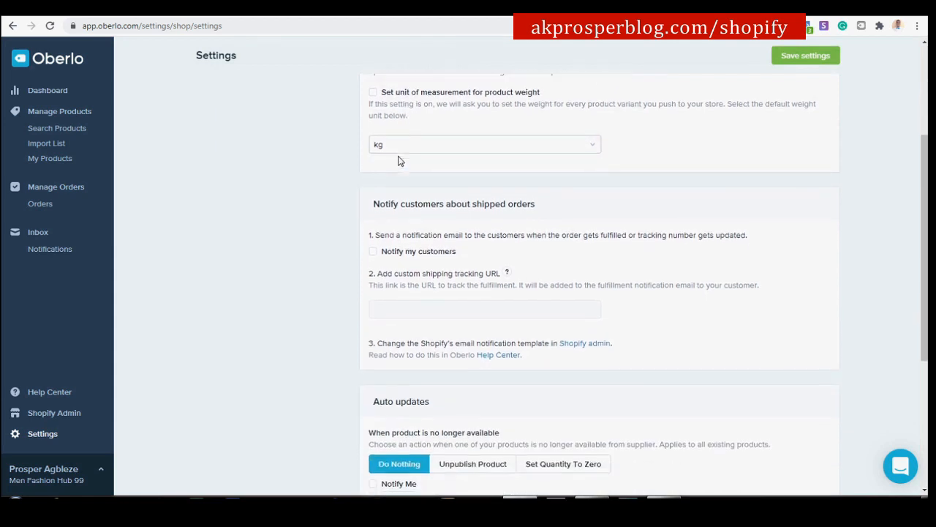
pyautogui.scroll(-2, 400, 161)
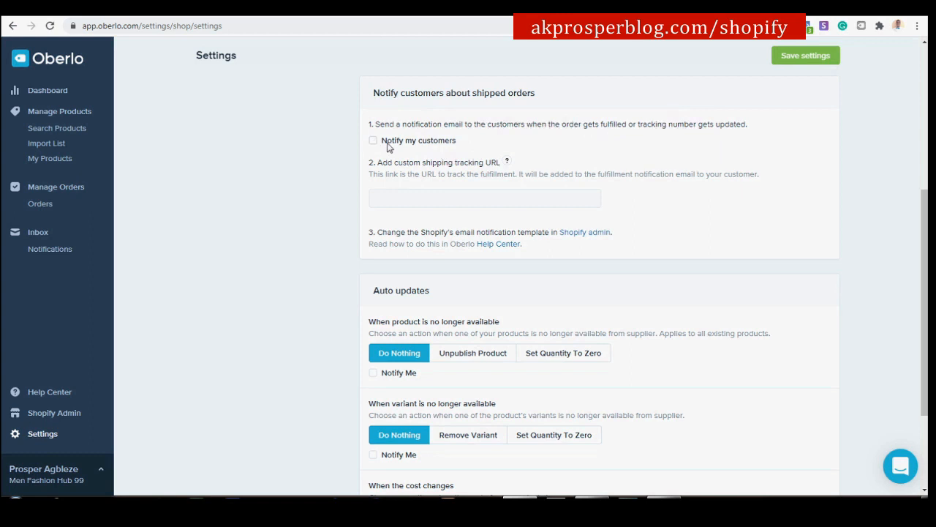
pyautogui.scroll(-3, 399, 153)
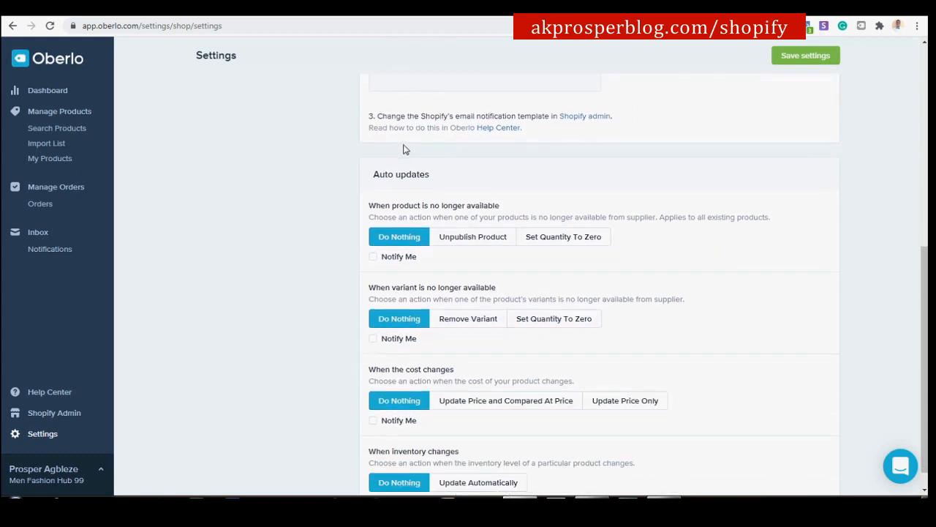
pyautogui.scroll(-1, 409, 130)
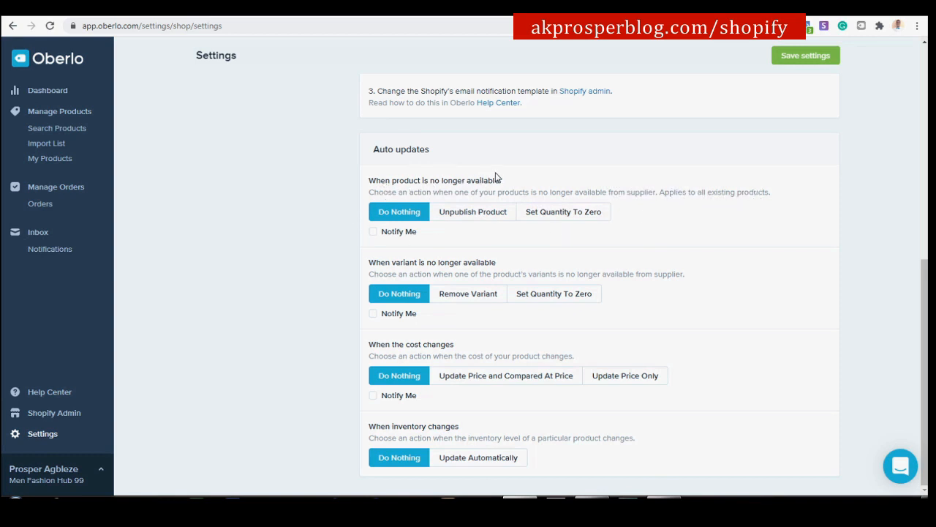
pyautogui.click(558, 220)
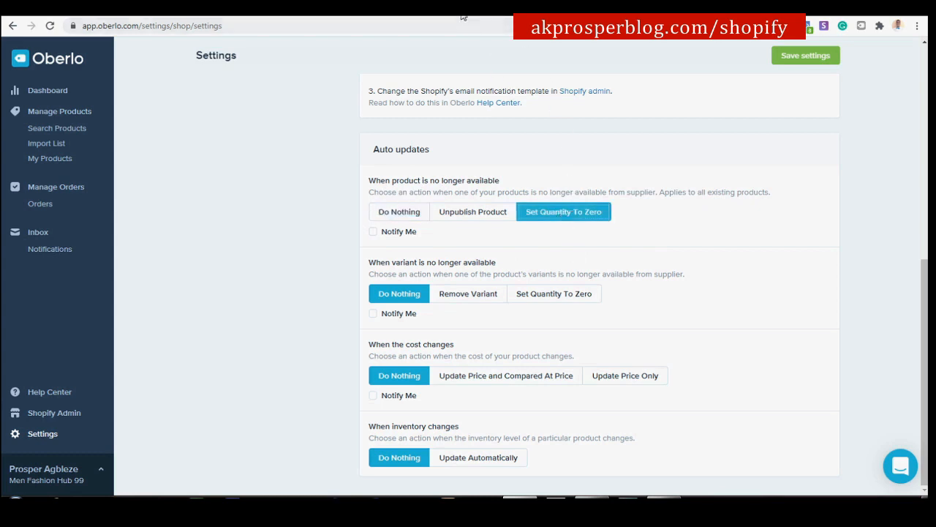
pyautogui.click(382, 18)
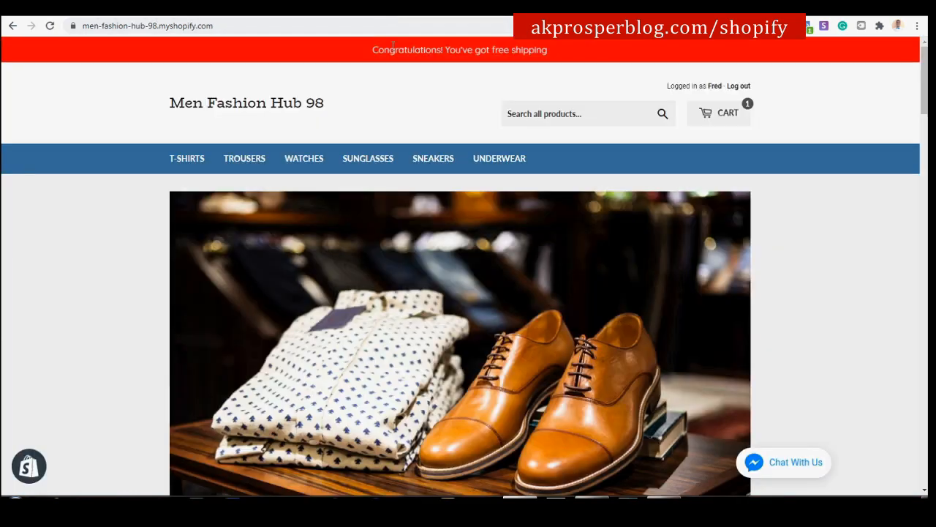
pyautogui.scroll(-11, 558, 256)
pyautogui.scroll(-6, 559, 258)
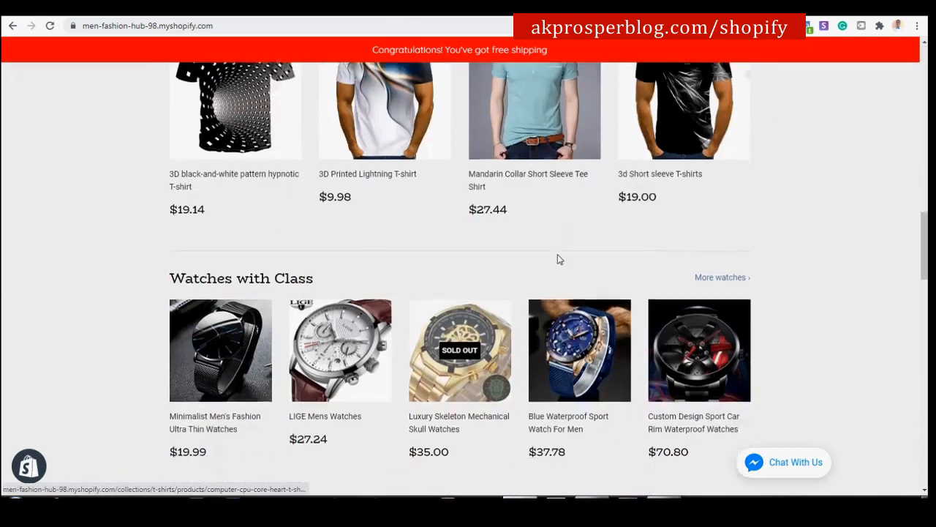
pyautogui.scroll(1, 543, 151)
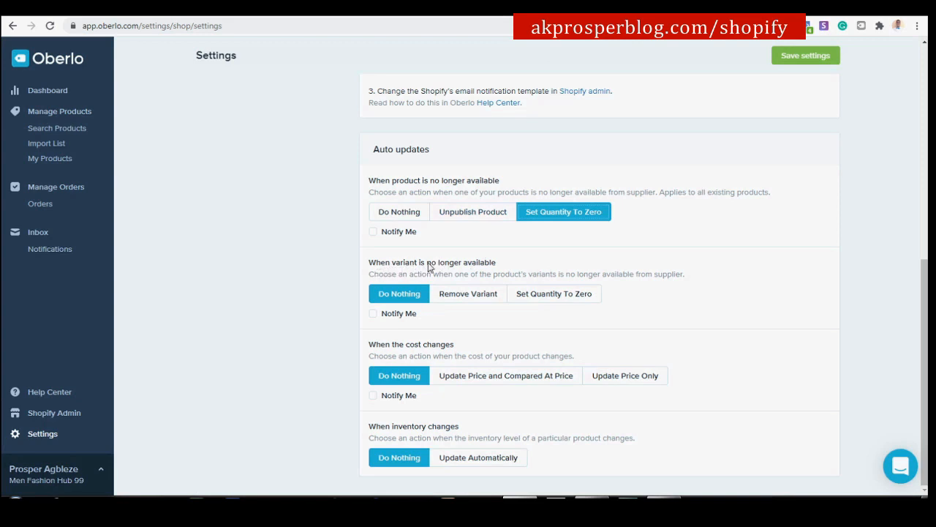
# Choose Remove Variant, Update Price and Compared At Price, and Update Automatically, then save settings.
pyautogui.click(467, 300)
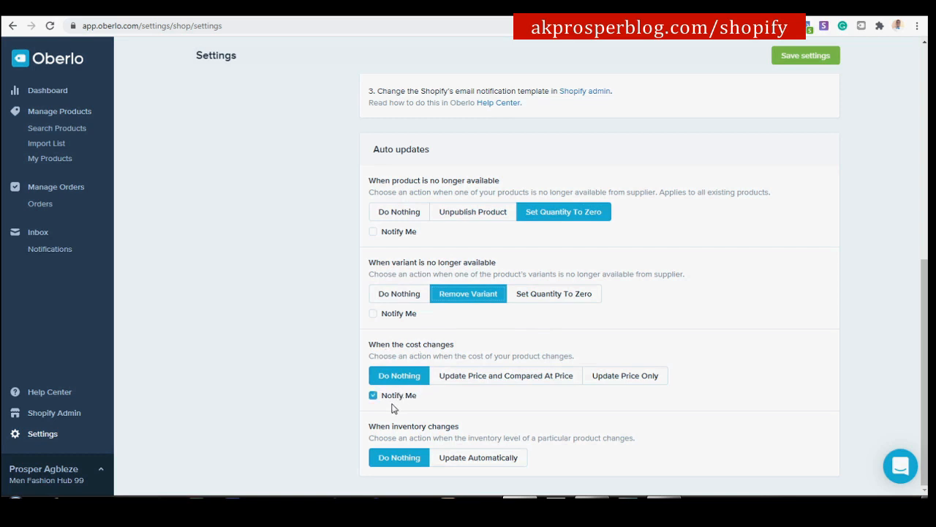
pyautogui.click(514, 382)
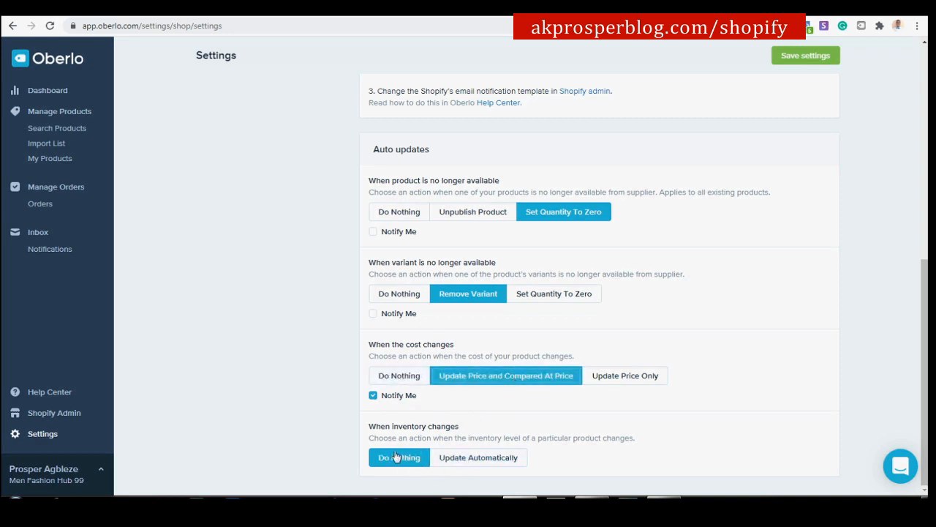
pyautogui.click(485, 461)
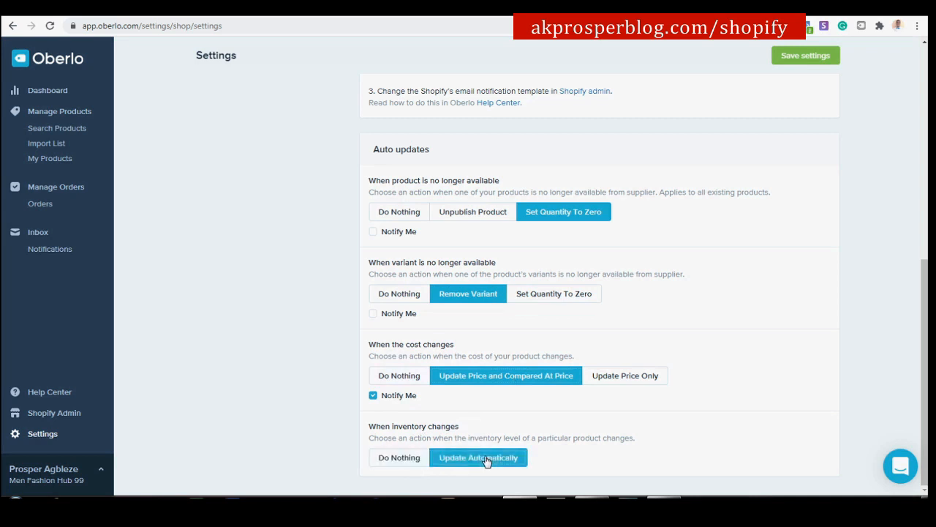
pyautogui.click(805, 55)
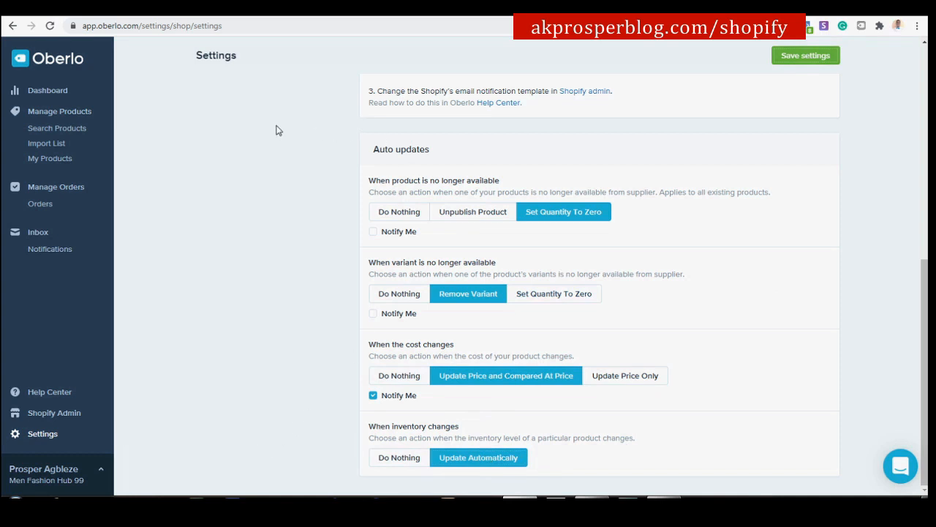
pyautogui.moveTo(631, 213); pyautogui.dragTo(653, 247)
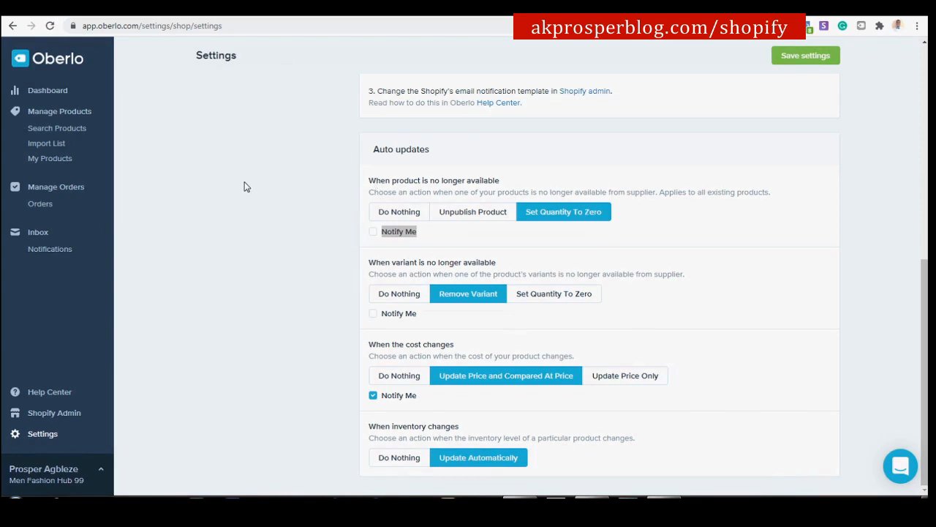
pyautogui.click(47, 130)
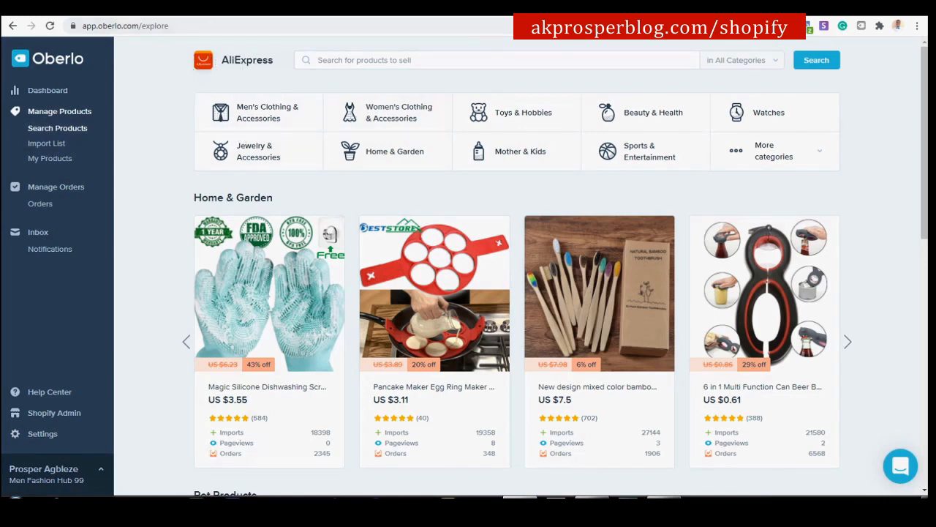
# After checking the live store tab, search Oberlo's AliExpress products for 't shirts'.
pyautogui.click(370, 17)
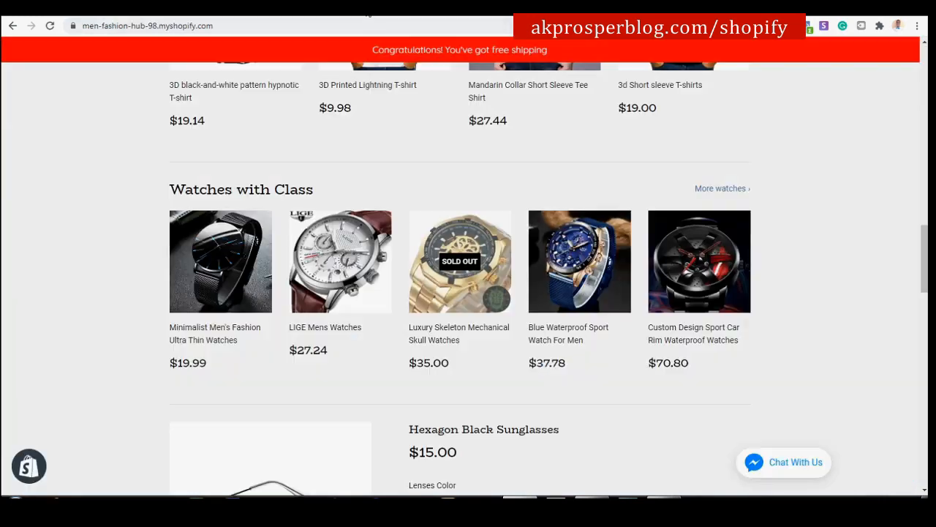
pyautogui.scroll(15, 418, 125)
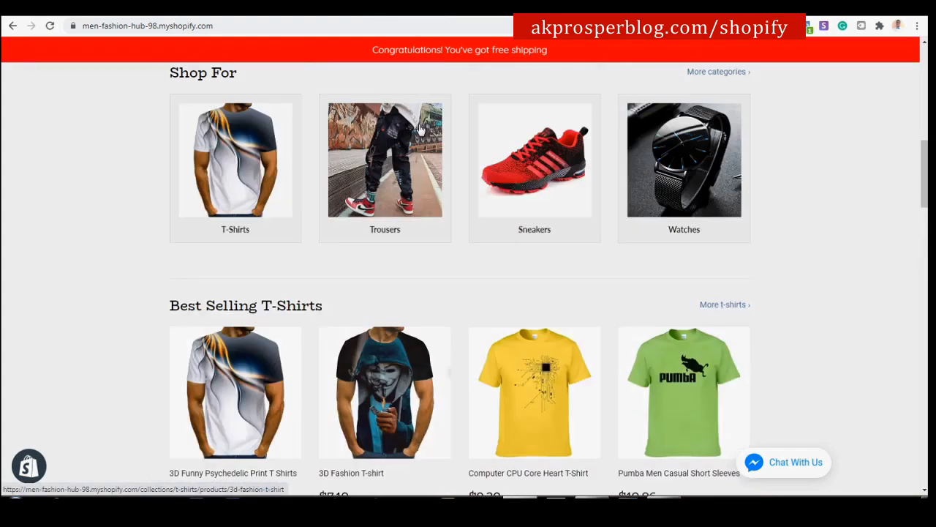
pyautogui.scroll(1, 418, 124)
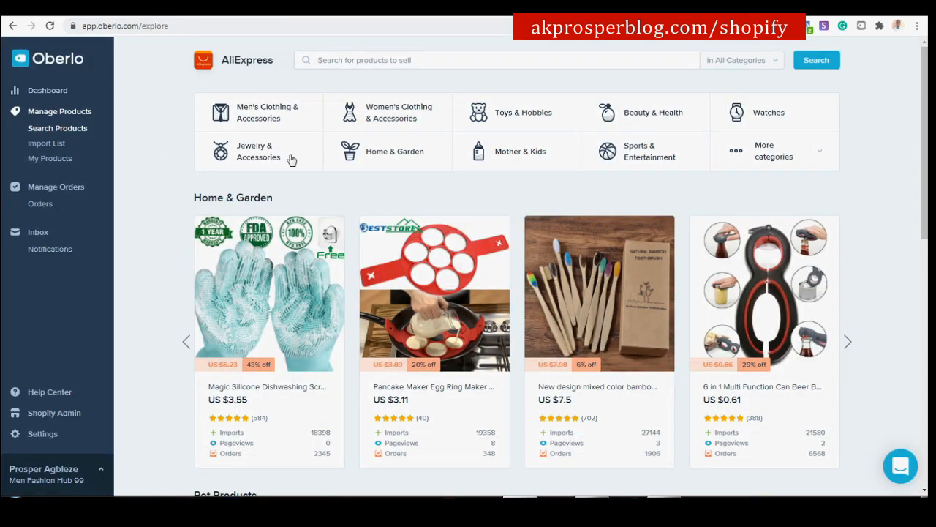
pyautogui.write('t shirts')
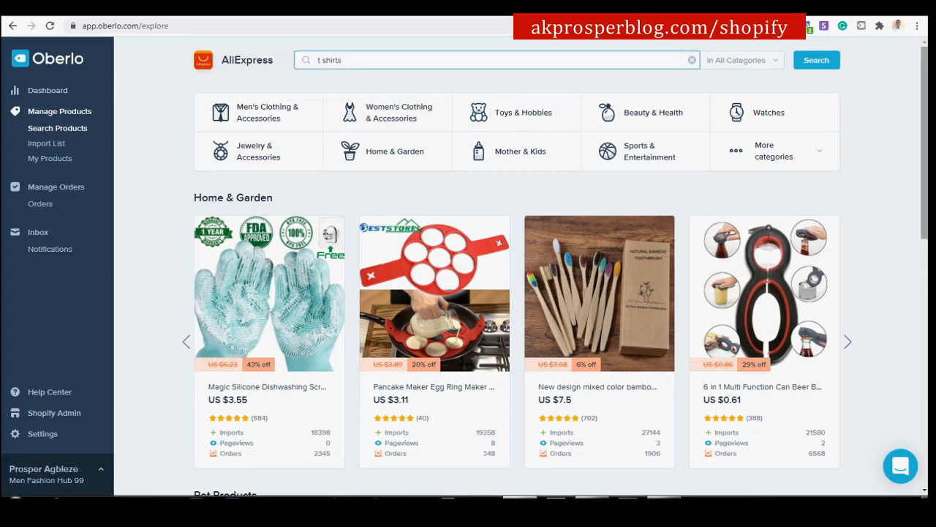
pyautogui.click(805, 66)
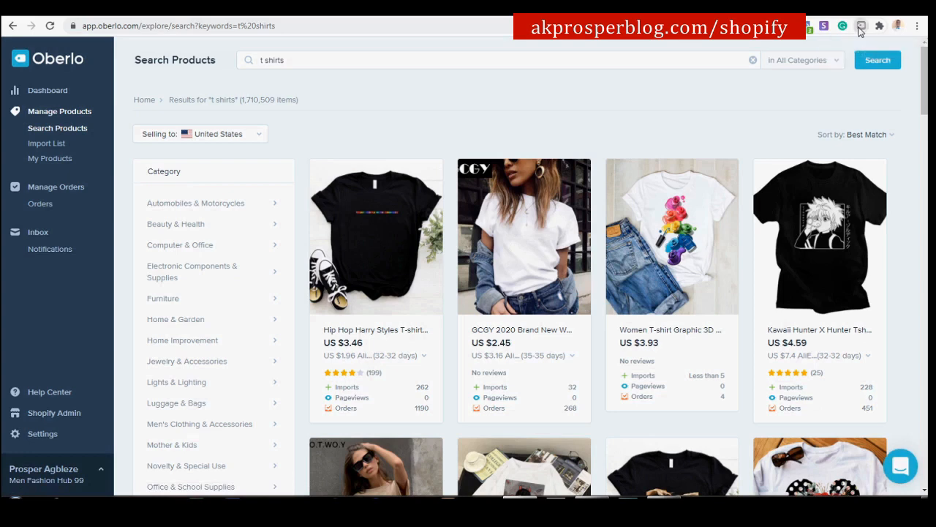
pyautogui.click(860, 28)
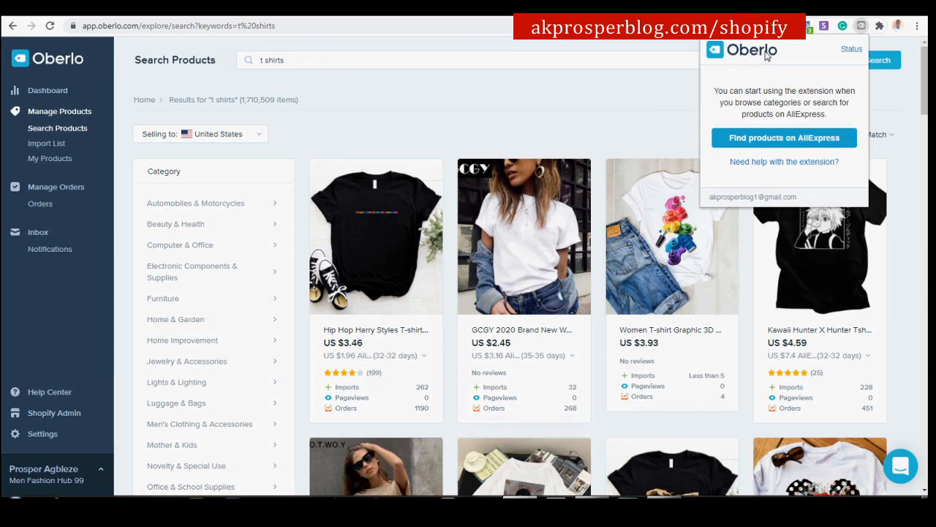
pyautogui.hotkey('ctrl', 't')
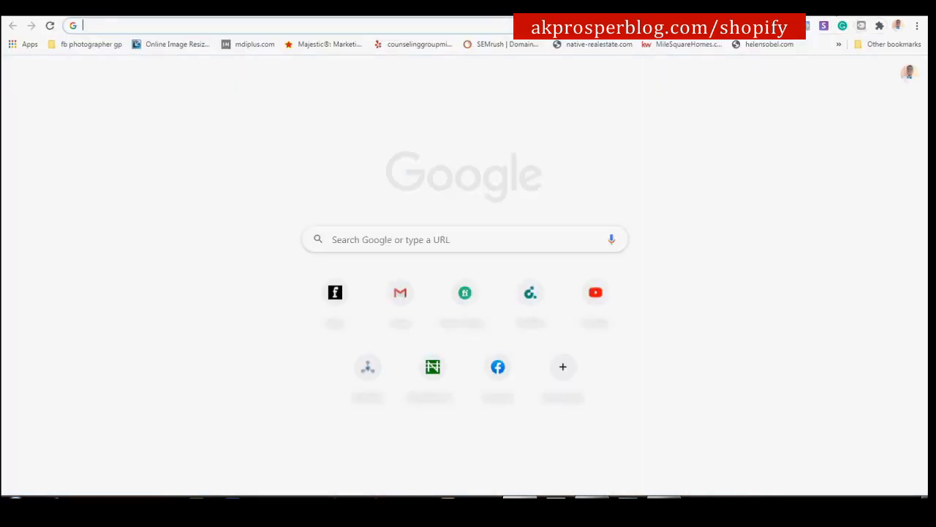
pyautogui.write('oberlo ch')
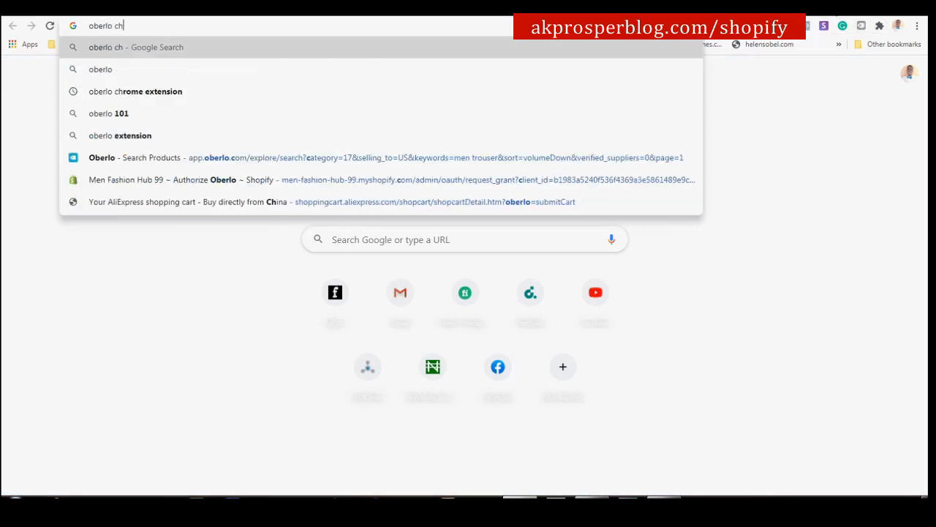
pyautogui.write('rome')
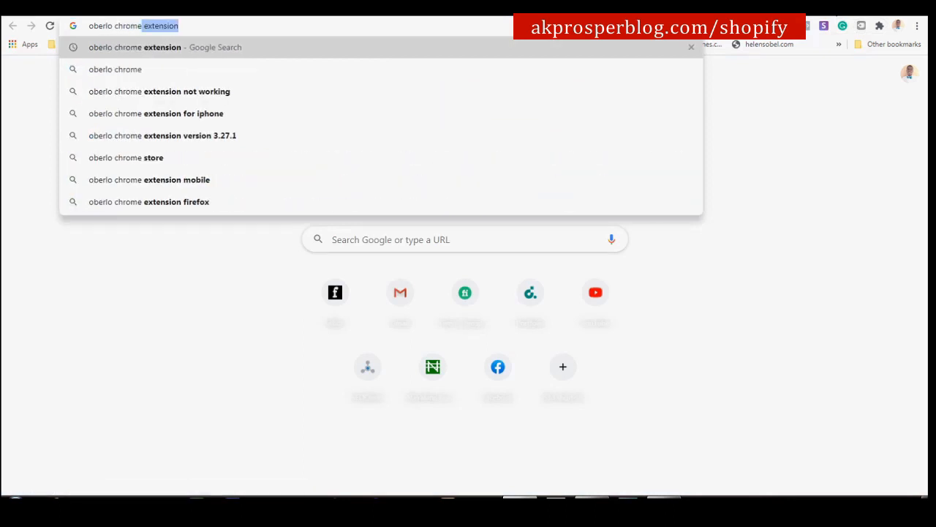
pyautogui.click(419, 49)
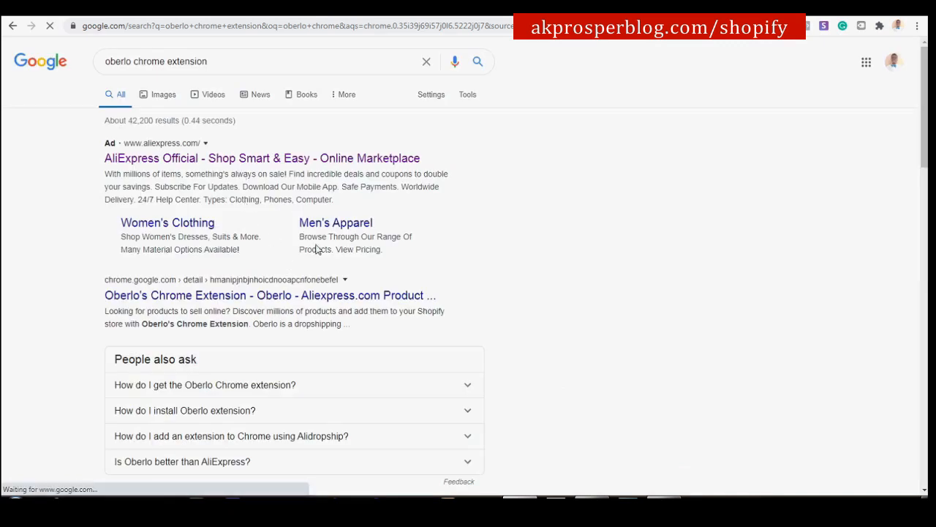
pyautogui.click(279, 295)
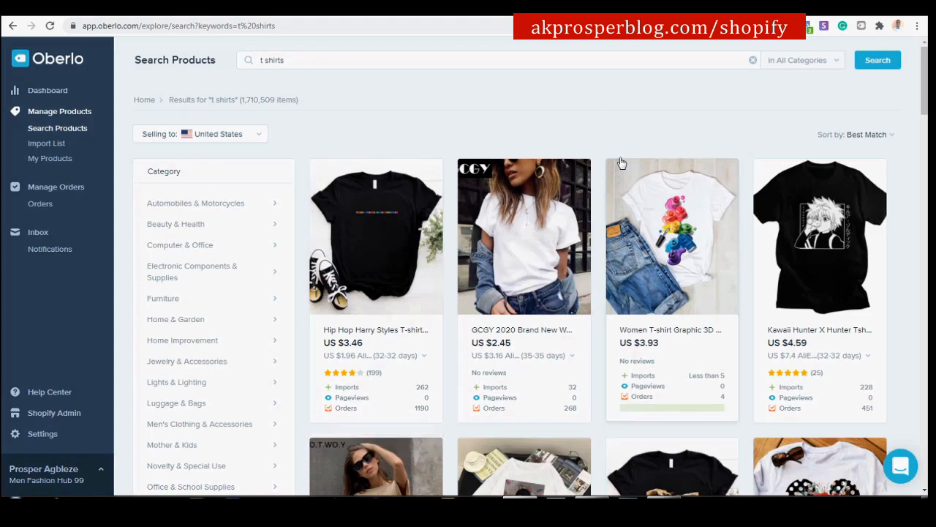
# Refine the product search to 'men t shirts' and browse the results.
pyautogui.scroll(-3, 663, 110)
pyautogui.scroll(-10, 664, 110)
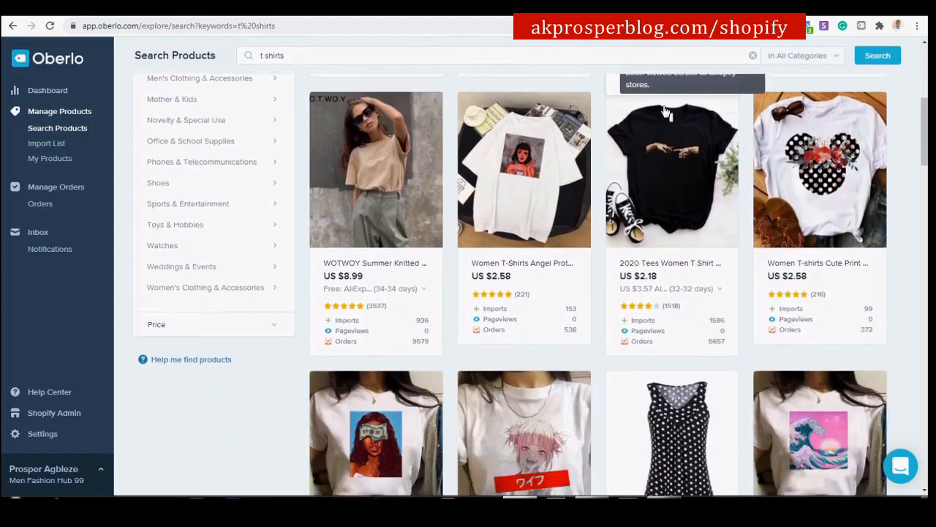
pyautogui.scroll(-7, 663, 110)
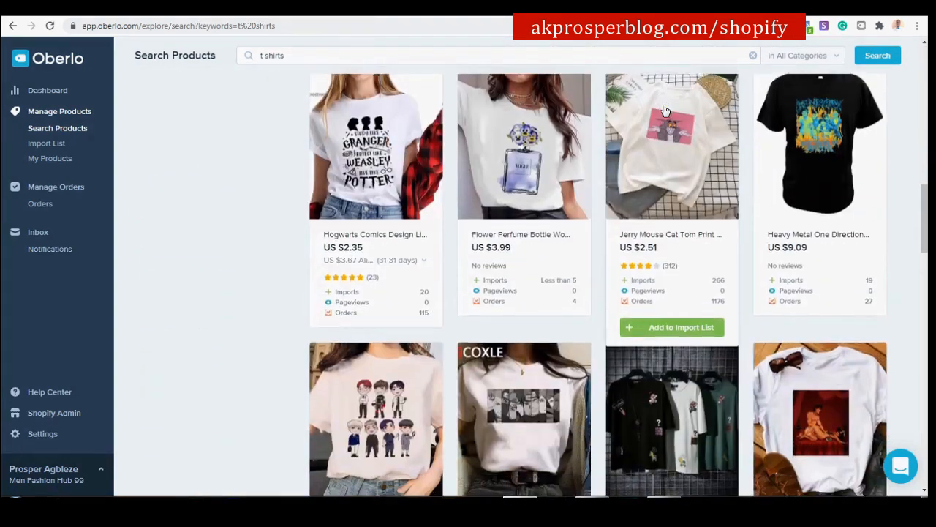
pyautogui.scroll(-5, 664, 110)
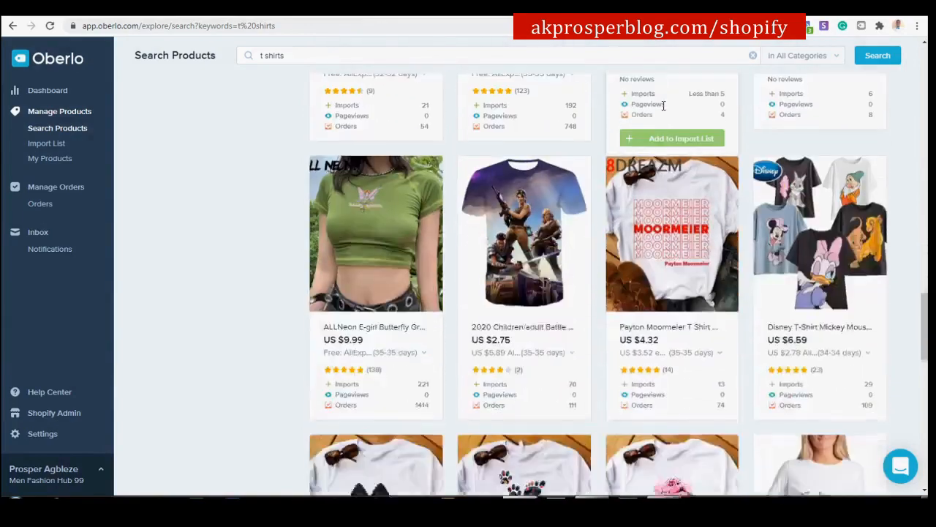
pyautogui.scroll(20, 664, 110)
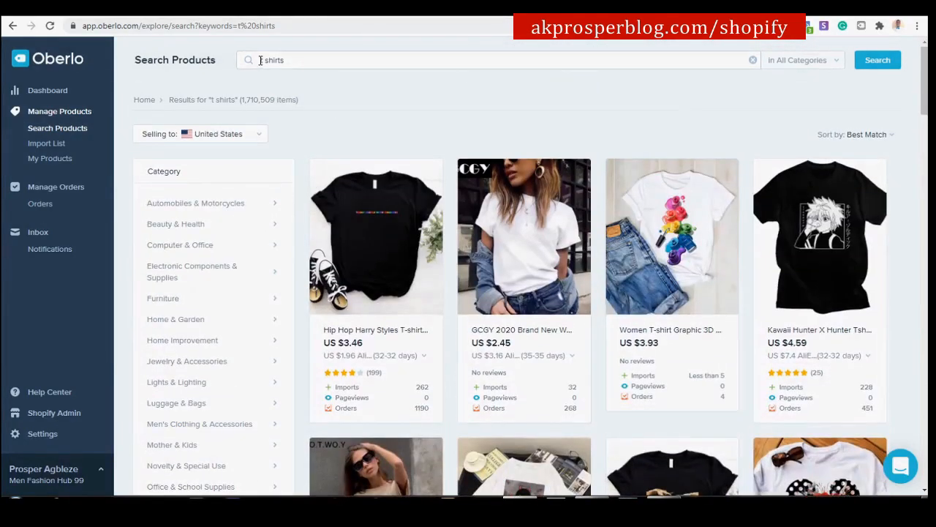
pyautogui.write('men')
pyautogui.press('Return')
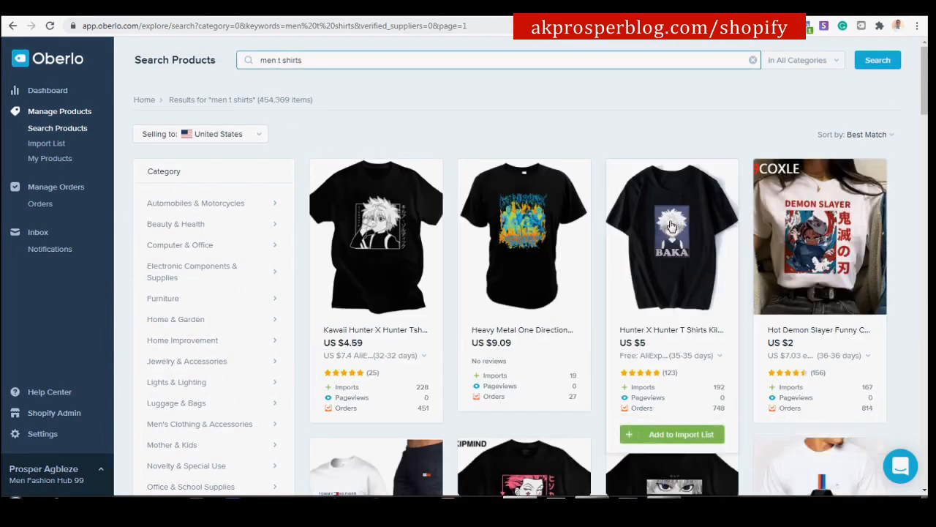
pyautogui.scroll(-7, 740, 229)
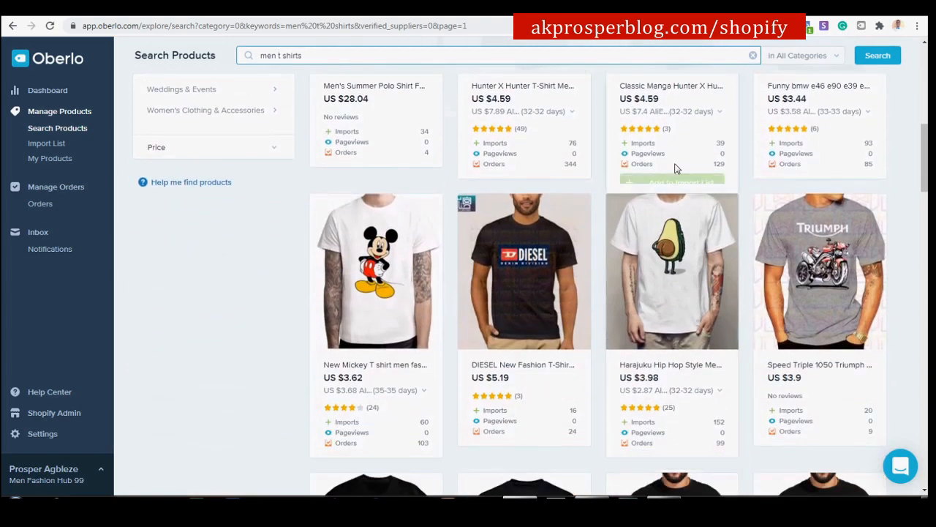
pyautogui.scroll(-3, 539, 208)
pyautogui.scroll(-2, 539, 197)
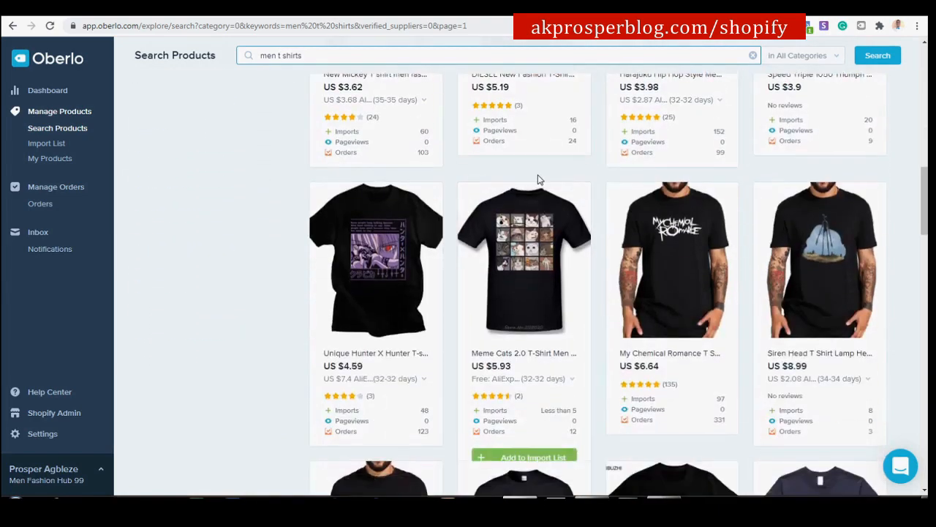
pyautogui.scroll(6, 568, 203)
pyautogui.scroll(5, 593, 171)
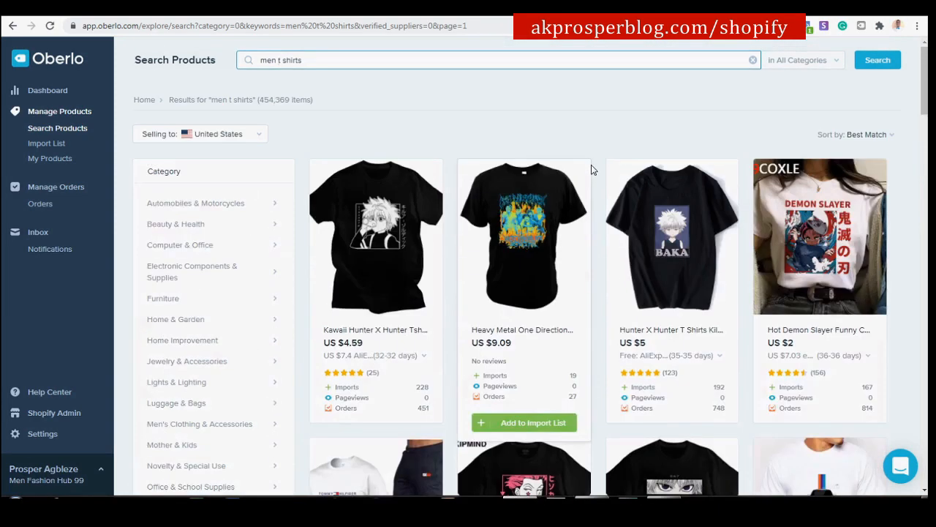
# Sort the 'men t shirts' results by order count.
pyautogui.click(873, 135)
pyautogui.click(867, 208)
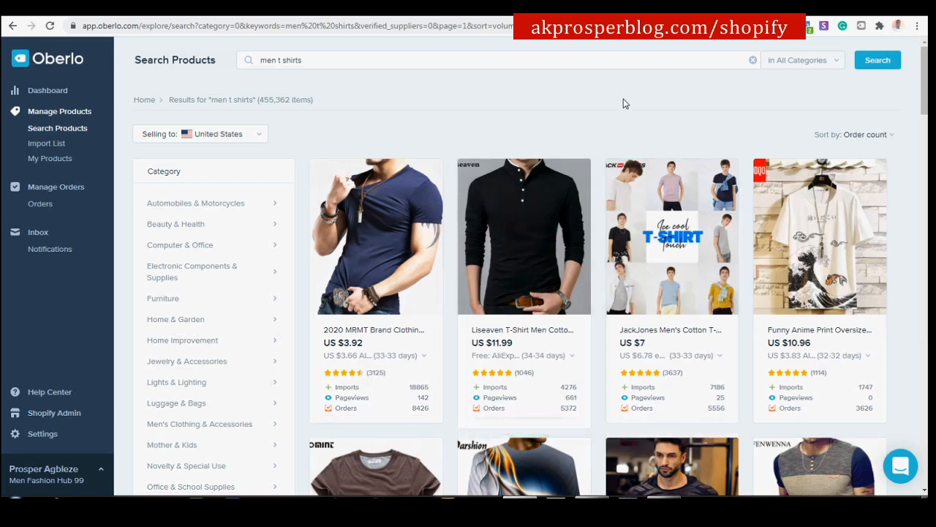
pyautogui.scroll(-1, 621, 110)
pyautogui.scroll(-2, 626, 106)
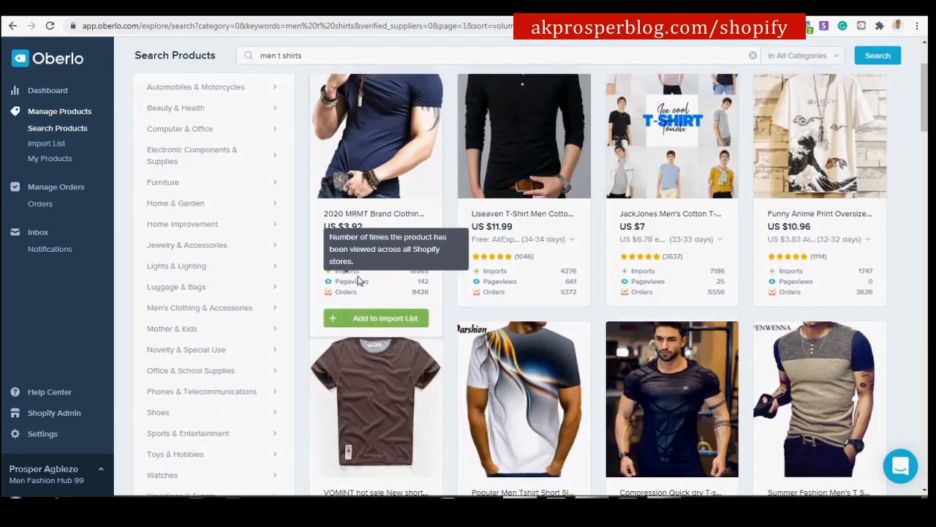
pyautogui.scroll(2, 410, 293)
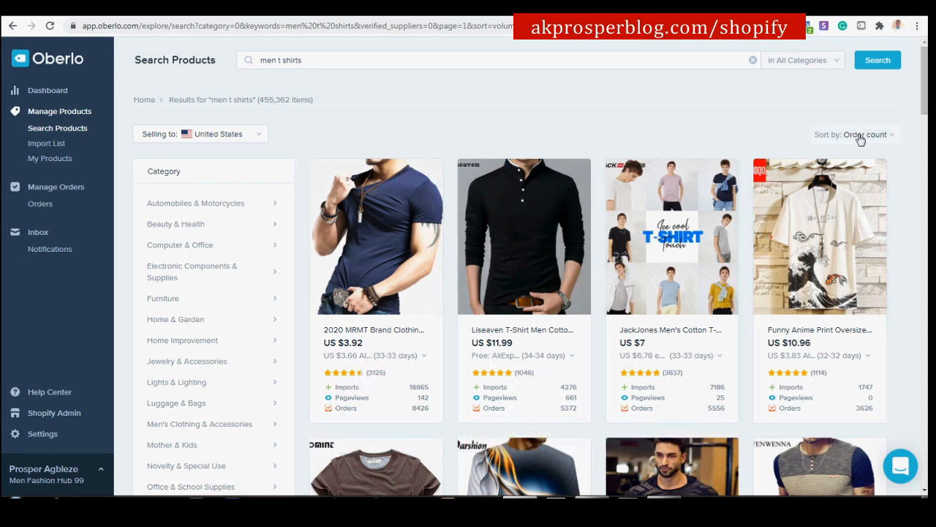
pyautogui.scroll(-1, 472, 250)
pyautogui.scroll(-3, 471, 251)
pyautogui.scroll(2, 517, 124)
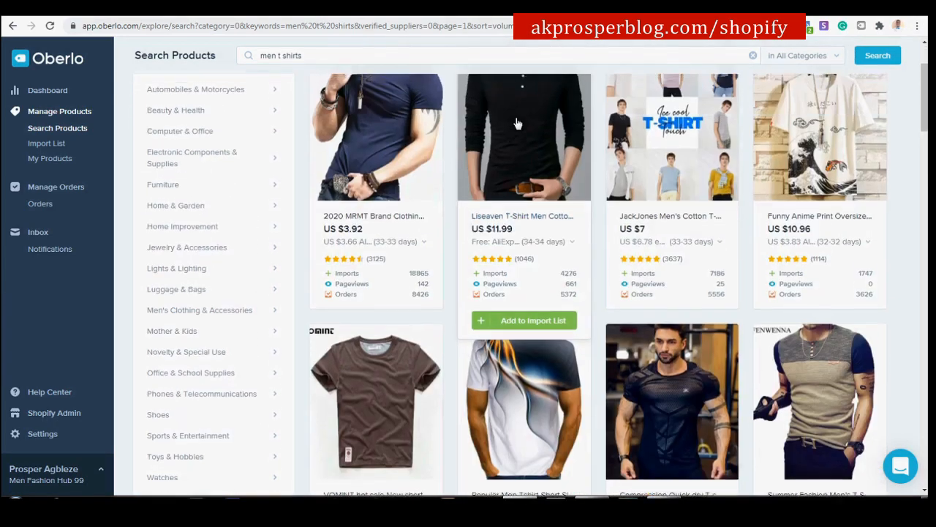
pyautogui.scroll(2, 517, 124)
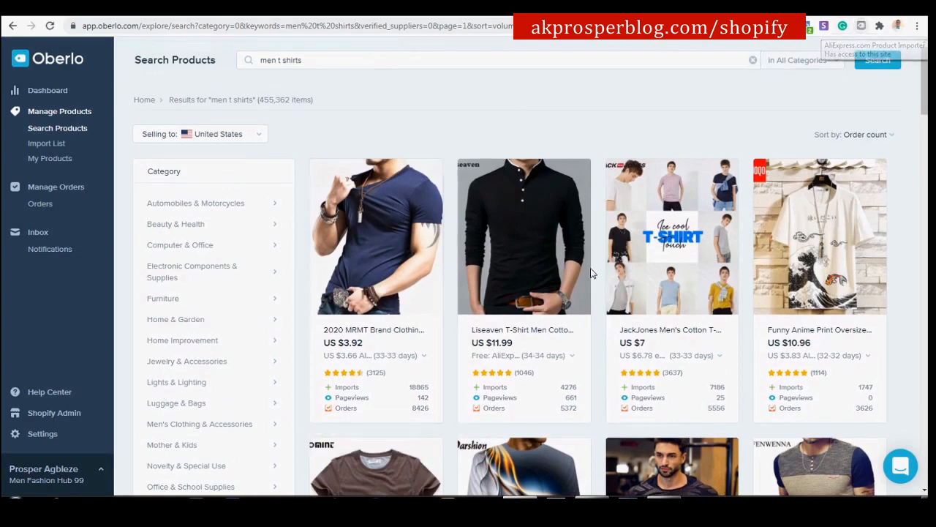
# Add the navy short-sleeve men's shirt to the import list.
pyautogui.moveTo(409, 395)
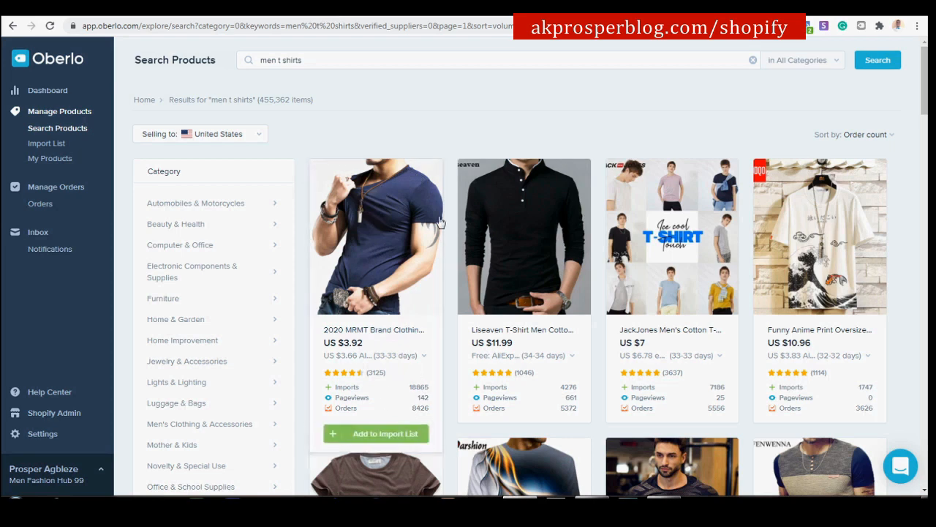
pyautogui.click(378, 438)
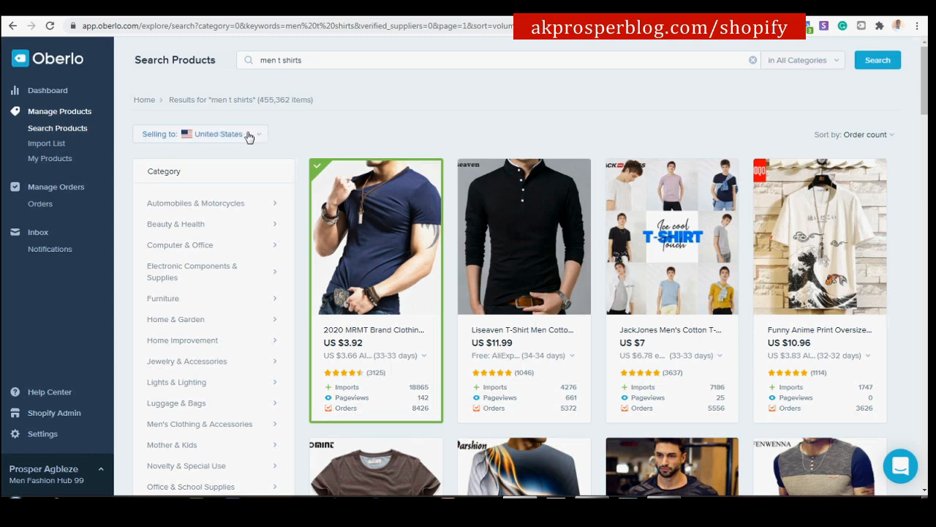
pyautogui.moveTo(352, 360)
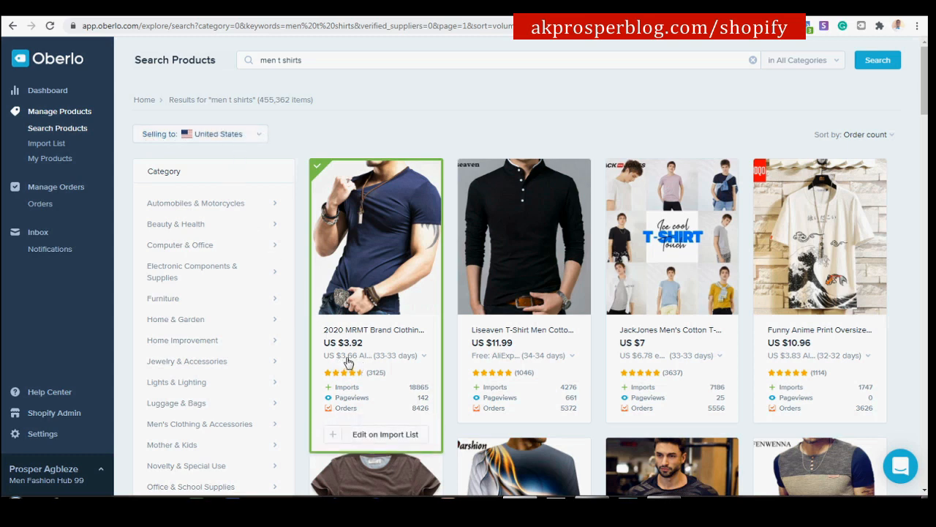
pyautogui.moveTo(527, 366)
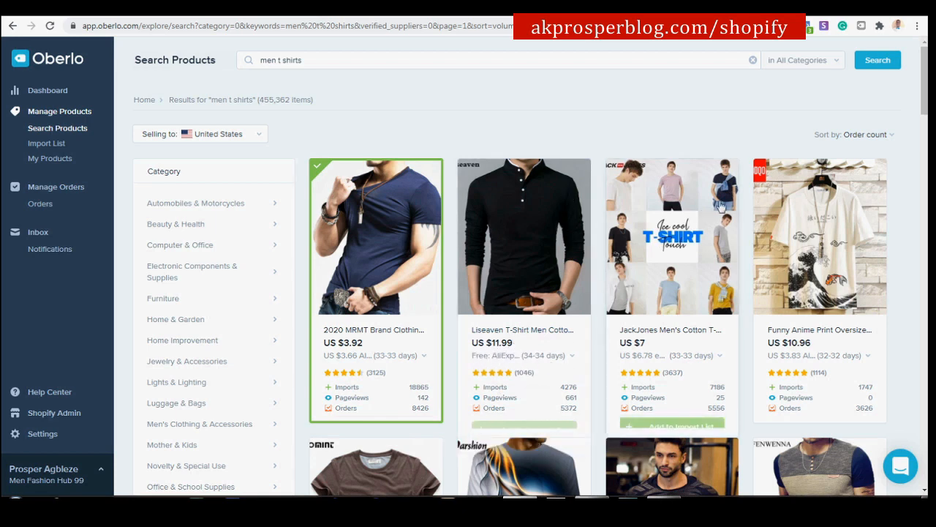
pyautogui.scroll(-3, 754, 197)
pyautogui.scroll(-1, 754, 198)
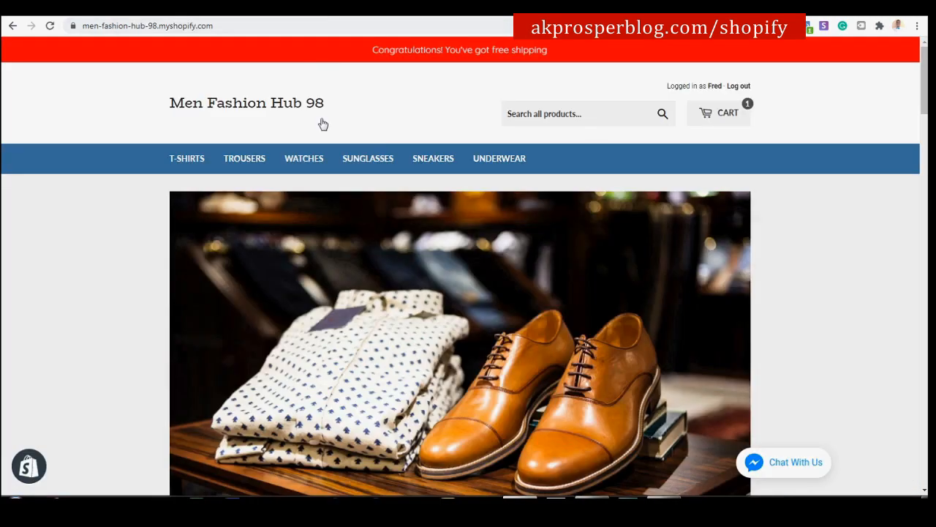
# Add the $3.92 white swirl-print 2020 MRMT men's T-shirt to the import list.
pyautogui.scroll(-7, 408, 235)
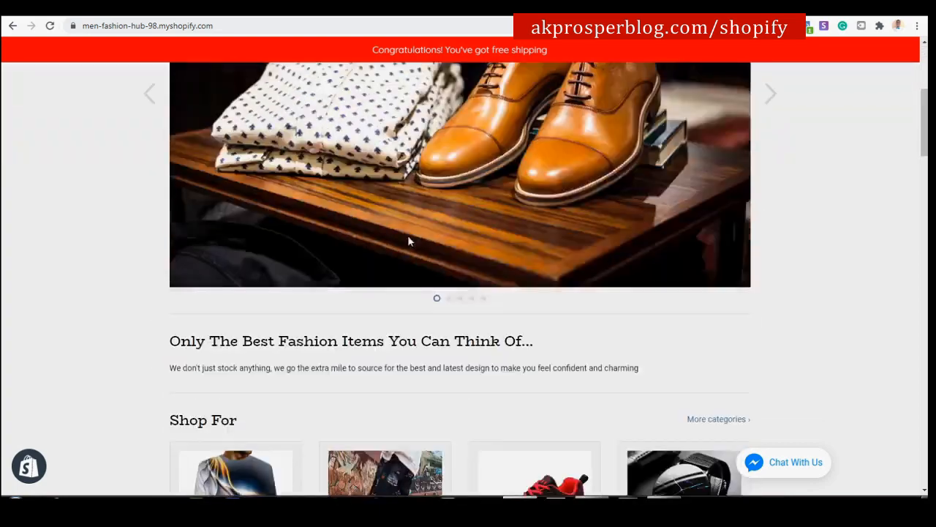
pyautogui.scroll(1, 407, 223)
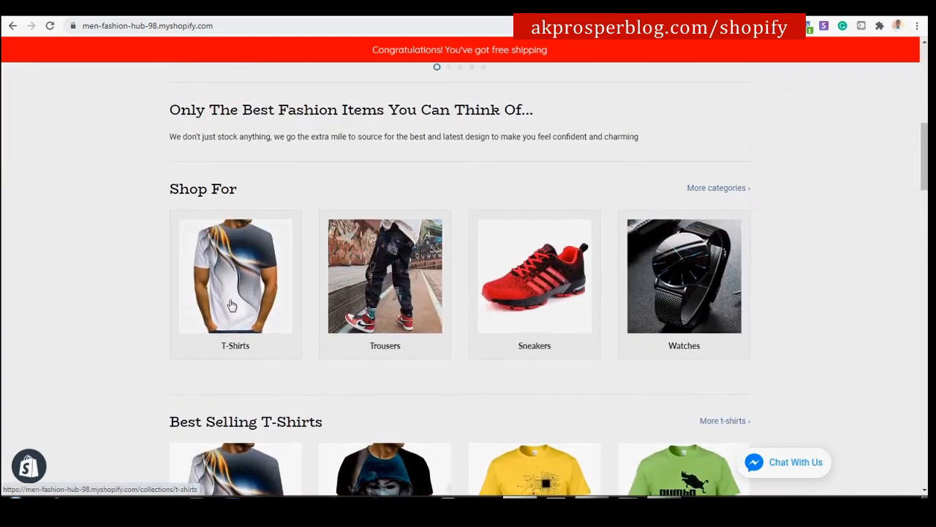
pyautogui.scroll(-3, 251, 303)
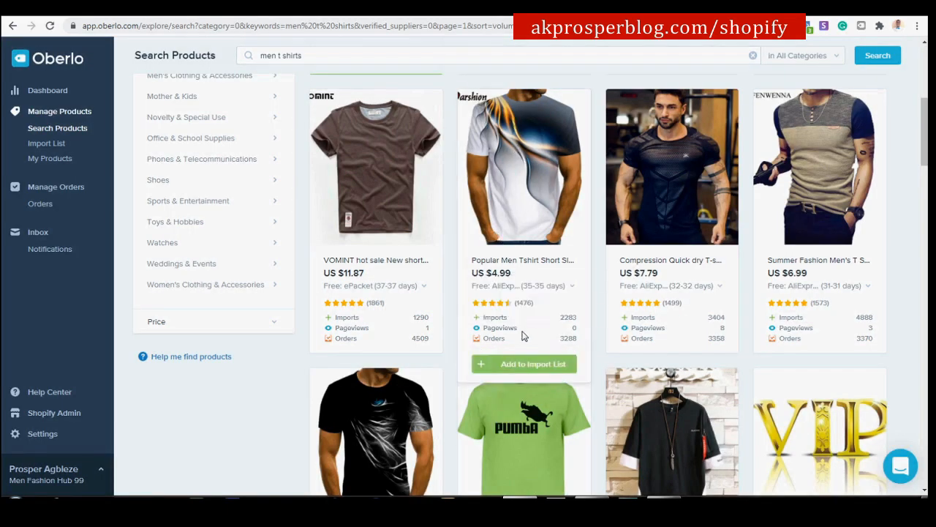
pyautogui.click(518, 364)
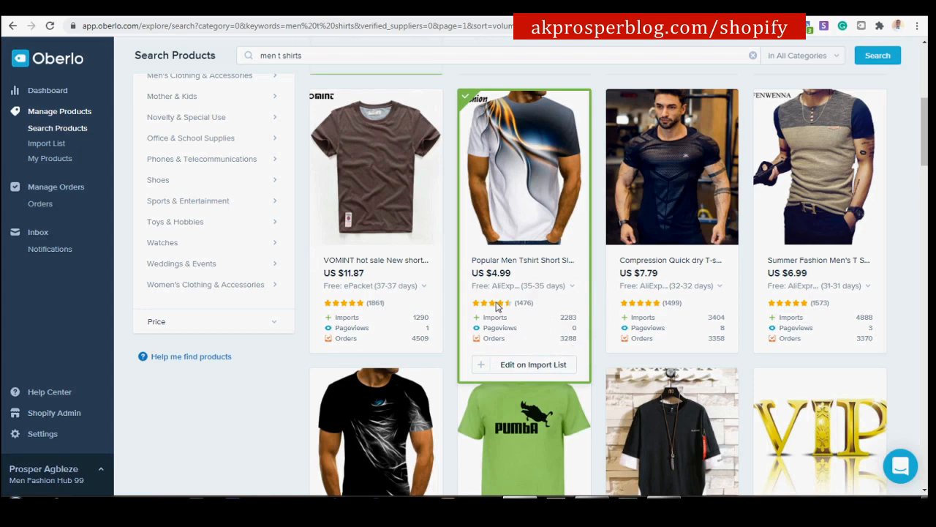
pyautogui.moveTo(473, 318)
pyautogui.scroll(-4, 536, 270)
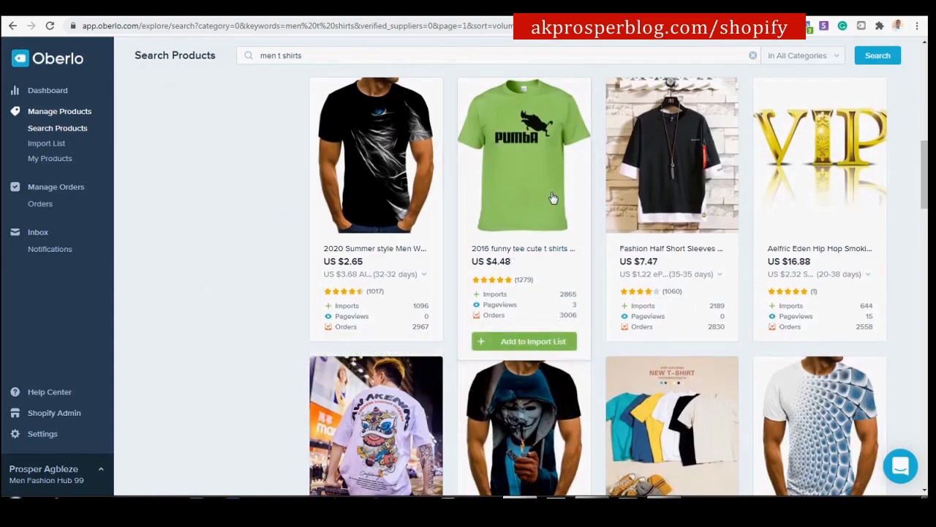
pyautogui.scroll(4, 553, 186)
pyautogui.scroll(5, 552, 187)
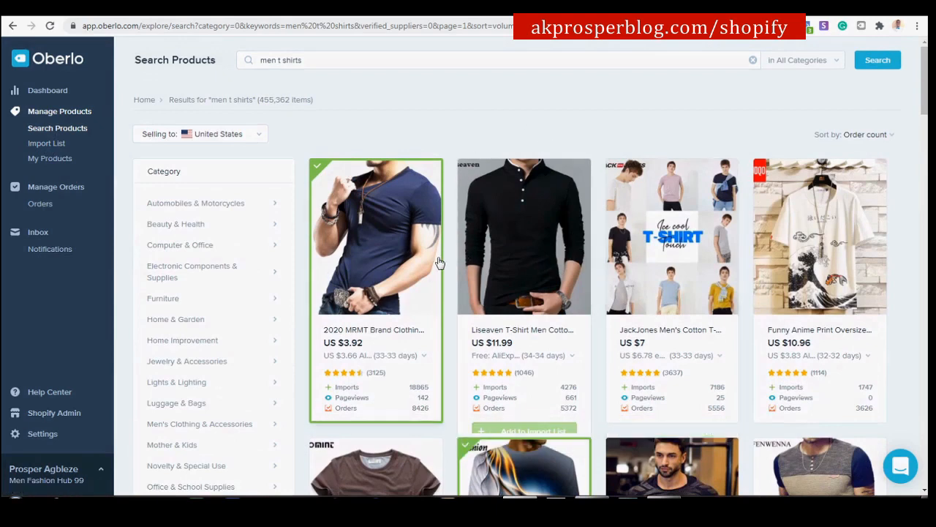
pyautogui.scroll(-2, 611, 260)
pyautogui.scroll(2, 611, 260)
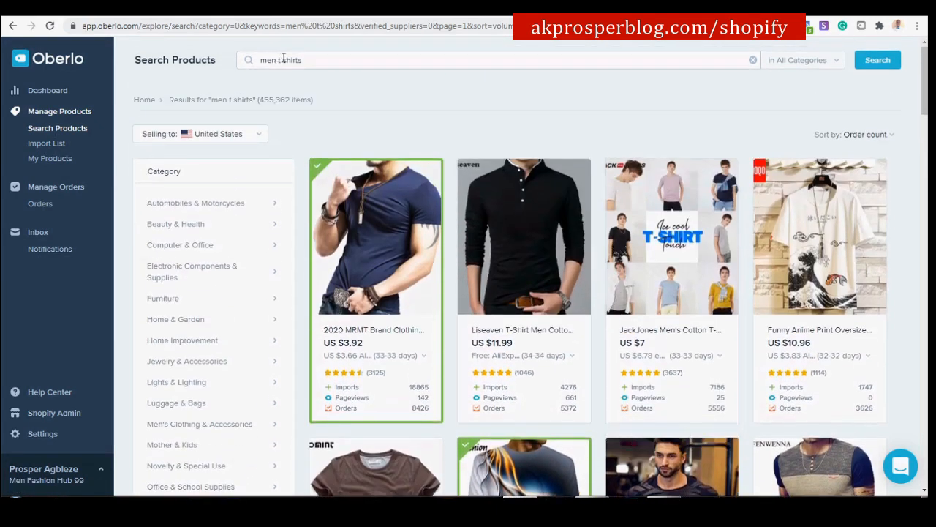
# Replace the search query with 'men sneakers' and browse the 110,068 results.
pyautogui.moveTo(290, 63); pyautogui.dragTo(259, 102)
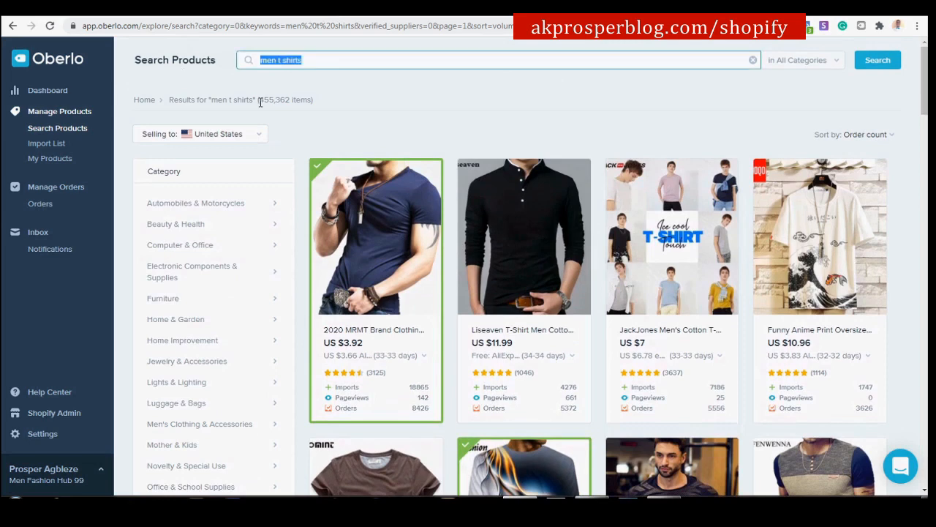
pyautogui.write('me')
pyautogui.press('Return')
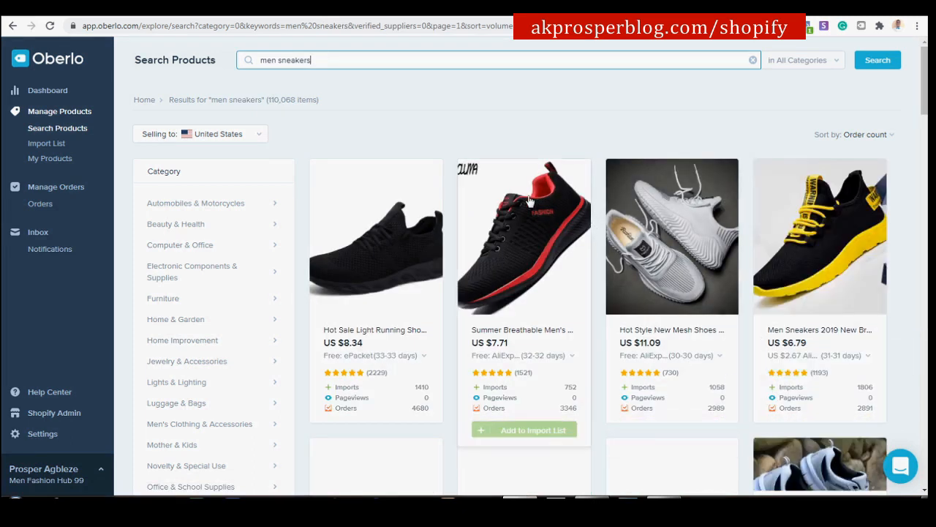
pyautogui.scroll(-1, 568, 221)
pyautogui.scroll(-1, 568, 221)
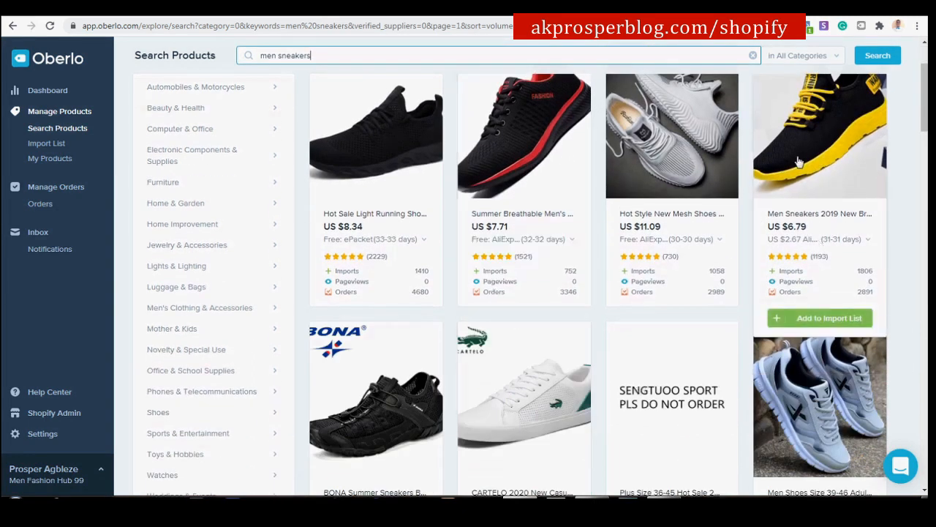
pyautogui.scroll(2, 810, 141)
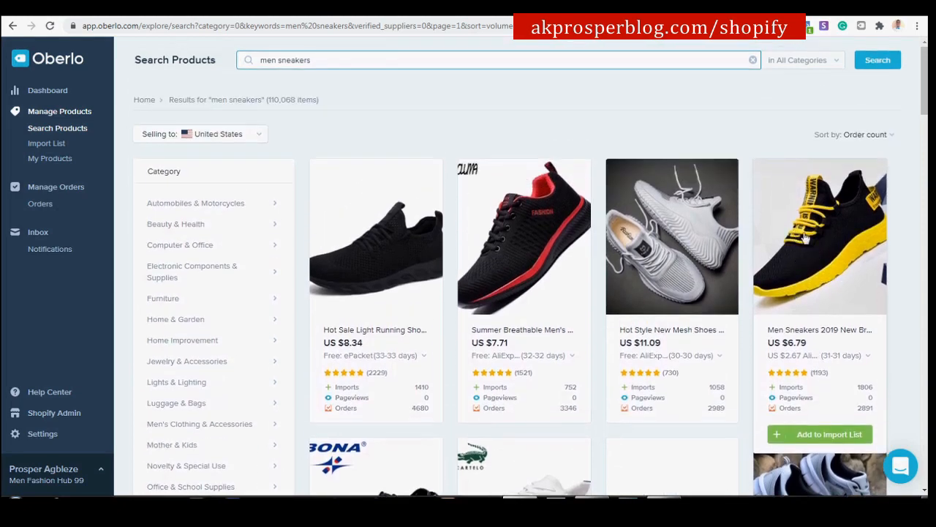
# After comparing with the storefront, add the $6.79 black-and-yellow Men Sneakers 2019 to the import list.
pyautogui.click(297, 9)
pyautogui.scroll(-15, 542, 263)
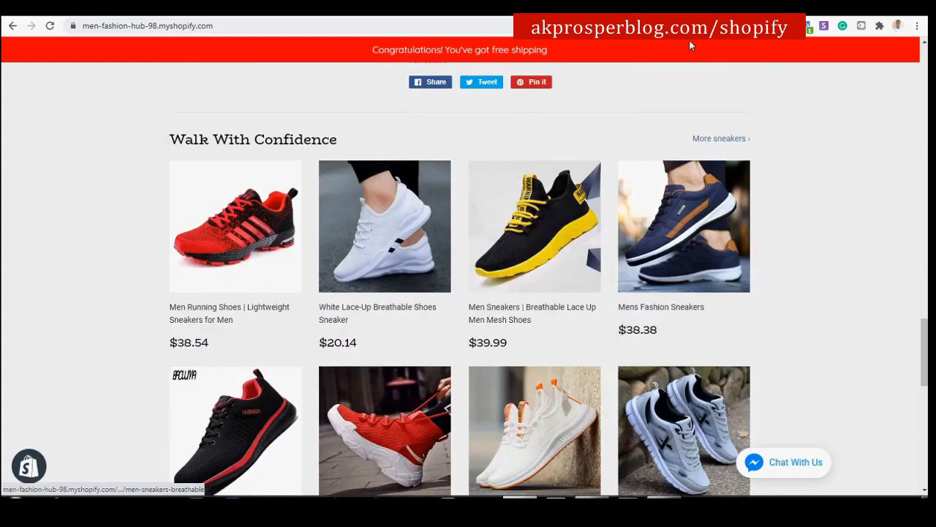
pyautogui.click(132, 9)
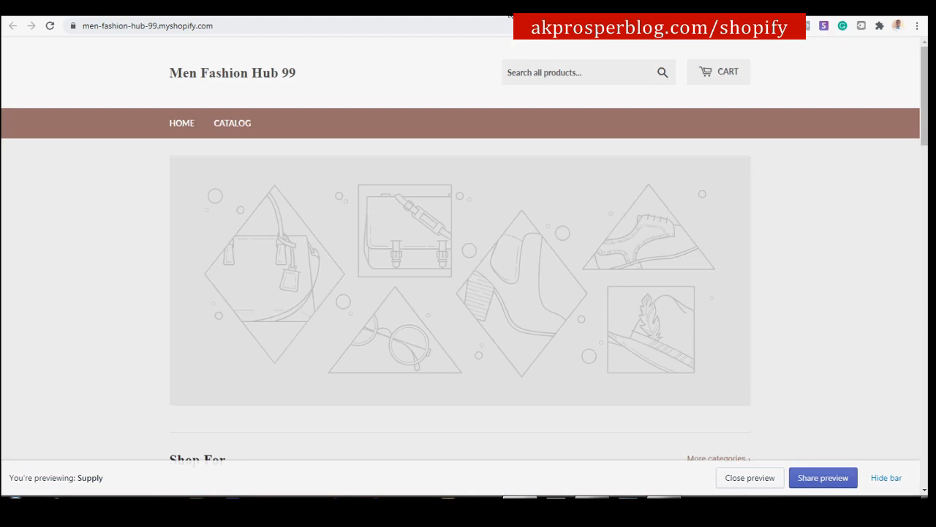
pyautogui.click(510, 13)
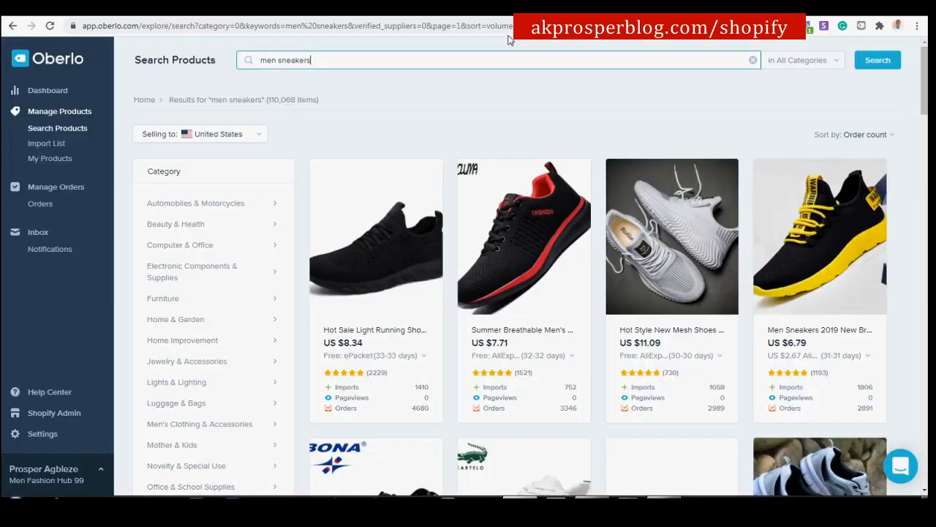
pyautogui.moveTo(813, 224); pyautogui.dragTo(823, 320)
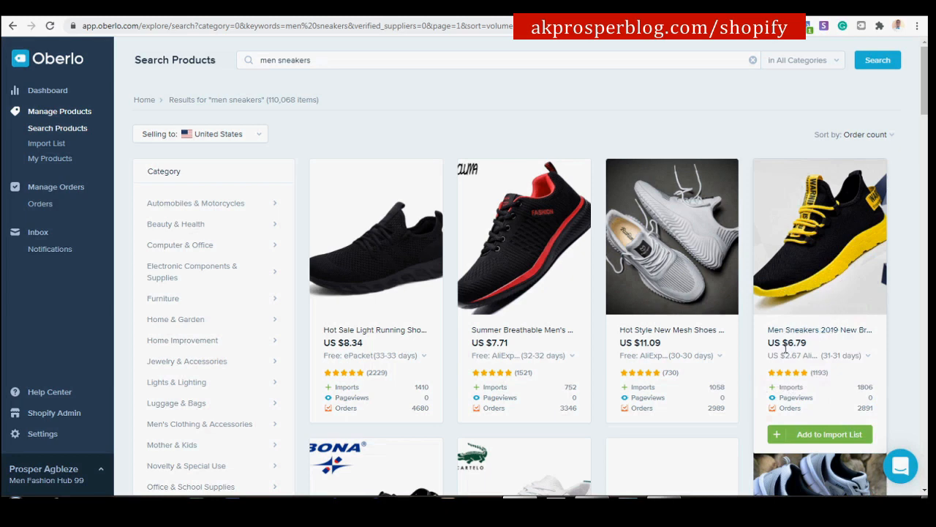
pyautogui.click(816, 442)
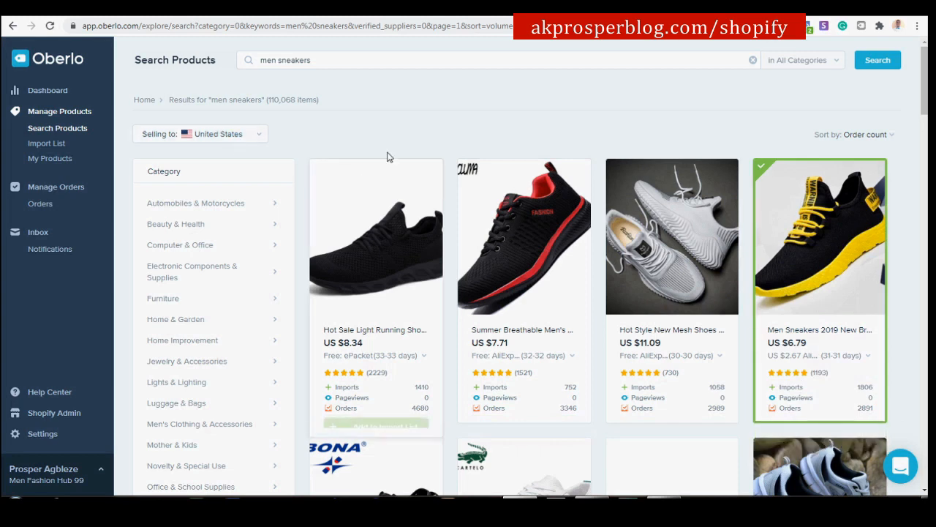
pyautogui.moveTo(707, 360)
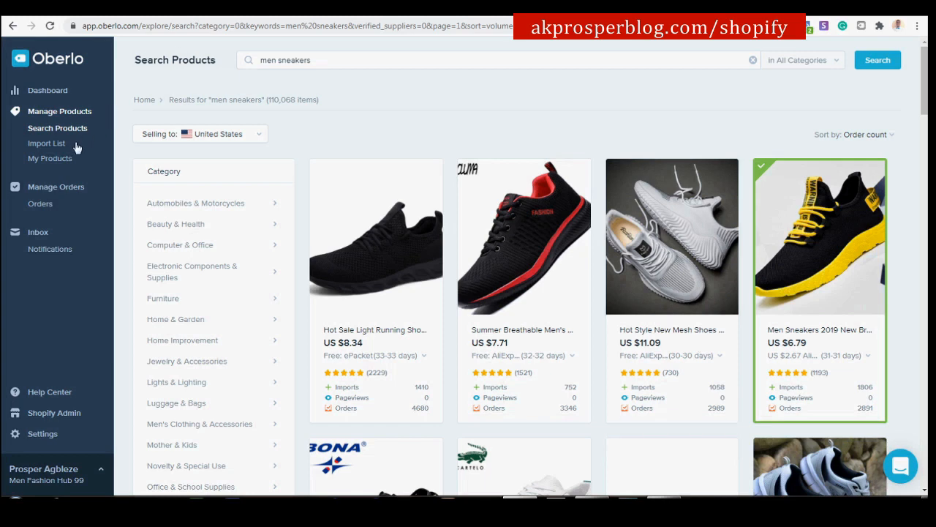
# Open Oberlo's Import List and review the three saved products.
pyautogui.click(47, 145)
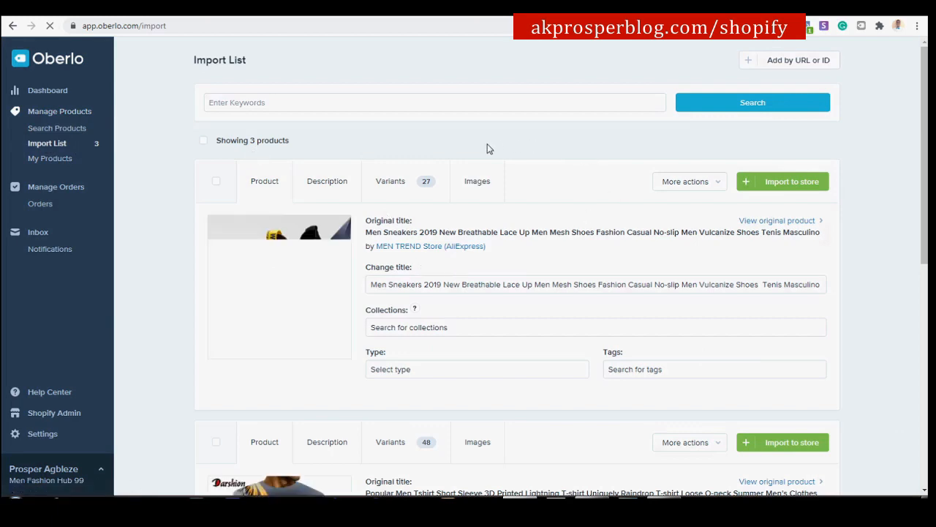
pyautogui.scroll(-4, 242, 119)
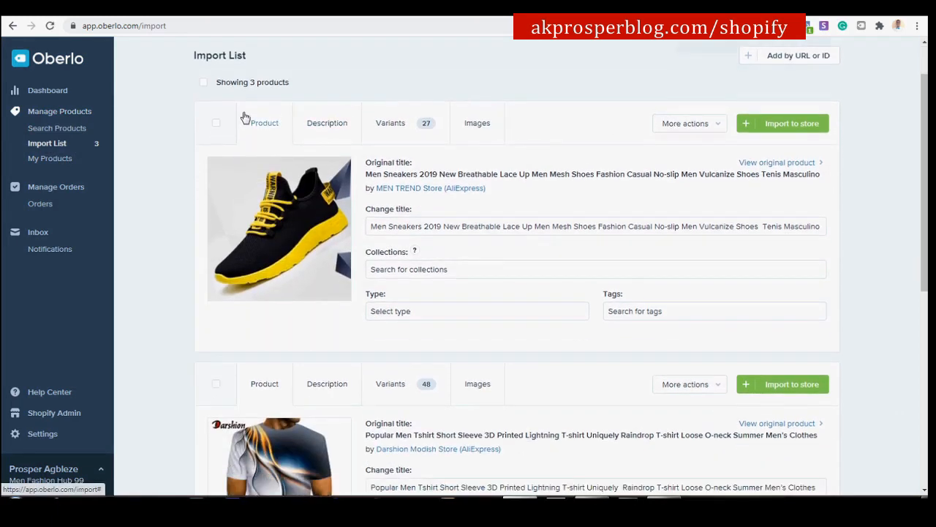
pyautogui.scroll(-3, 276, 165)
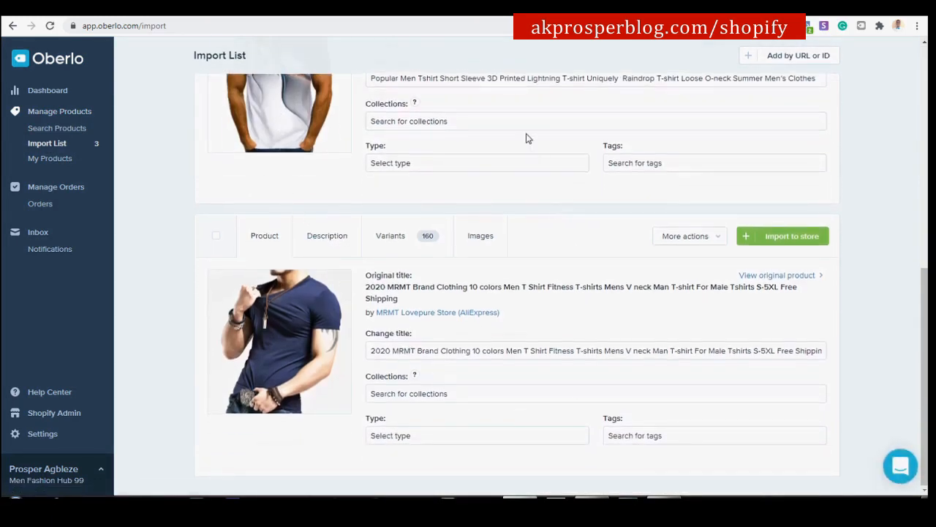
pyautogui.scroll(6, 488, 181)
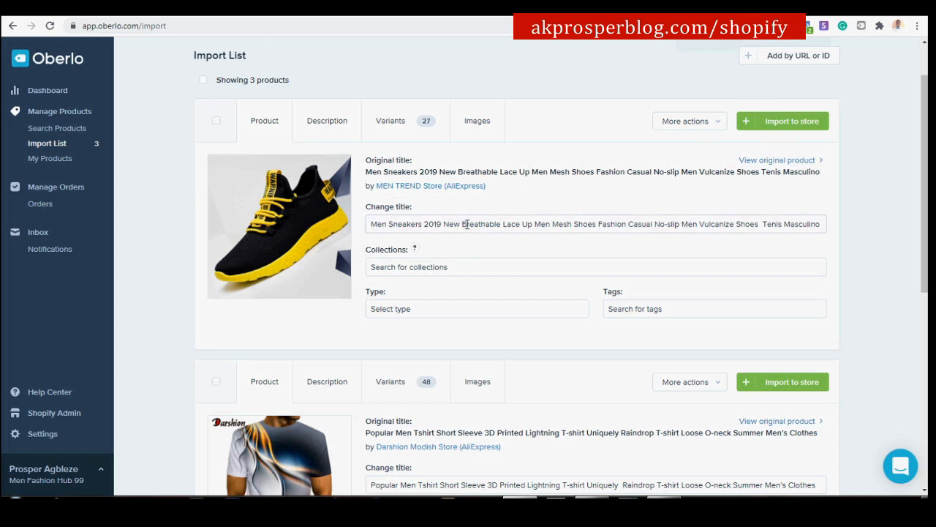
# Change the sneaker's title from 'Men Sneakers 2019' to 'New Breathable Men Sneakers' and save.
pyautogui.moveTo(444, 225); pyautogui.dragTo(296, 232)
pyautogui.press('BackSpace')
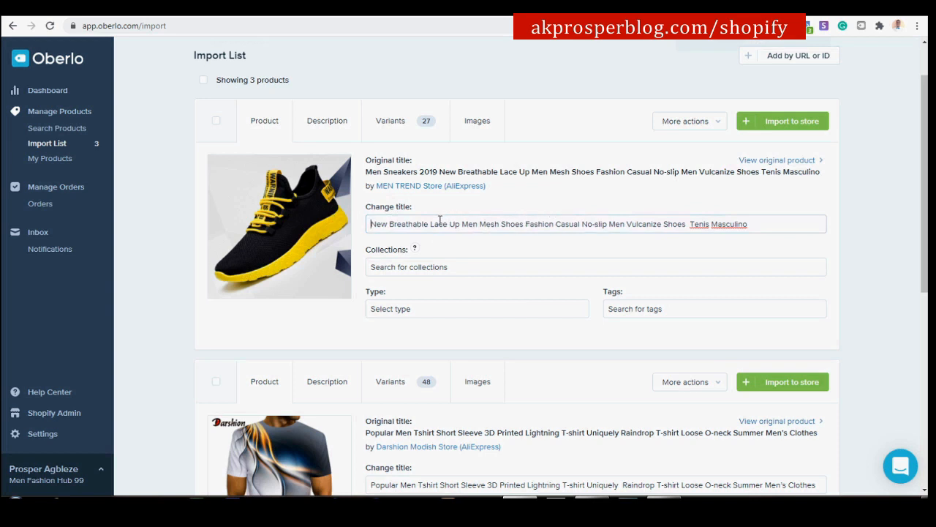
pyautogui.moveTo(432, 224); pyautogui.dragTo(741, 190)
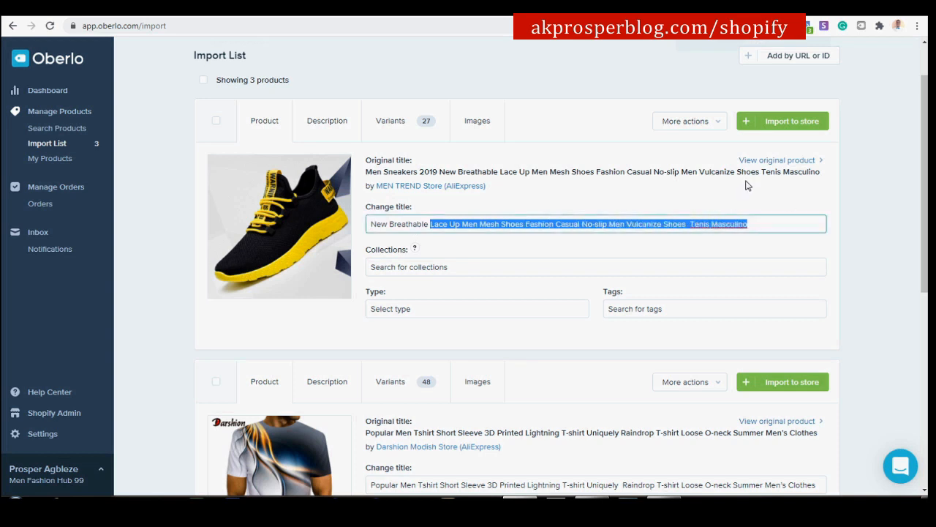
pyautogui.write('Men Sneakers')
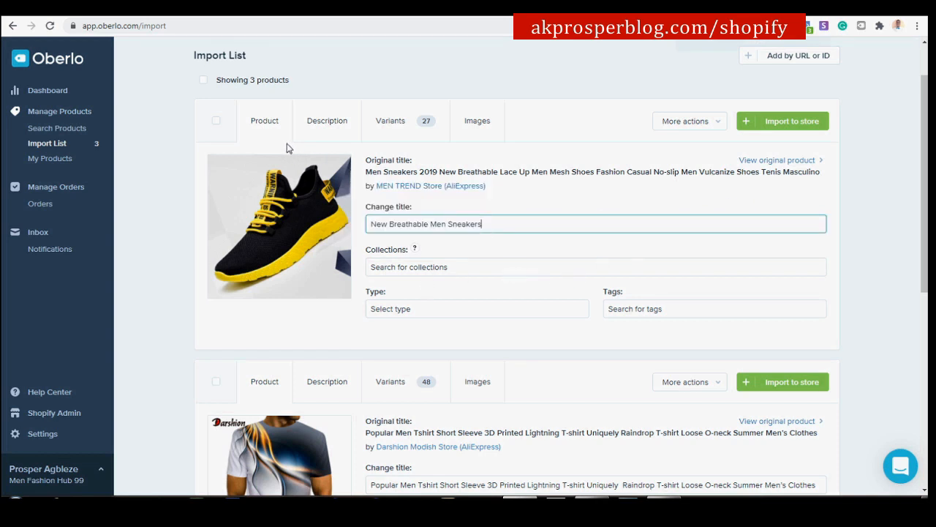
pyautogui.click(320, 122)
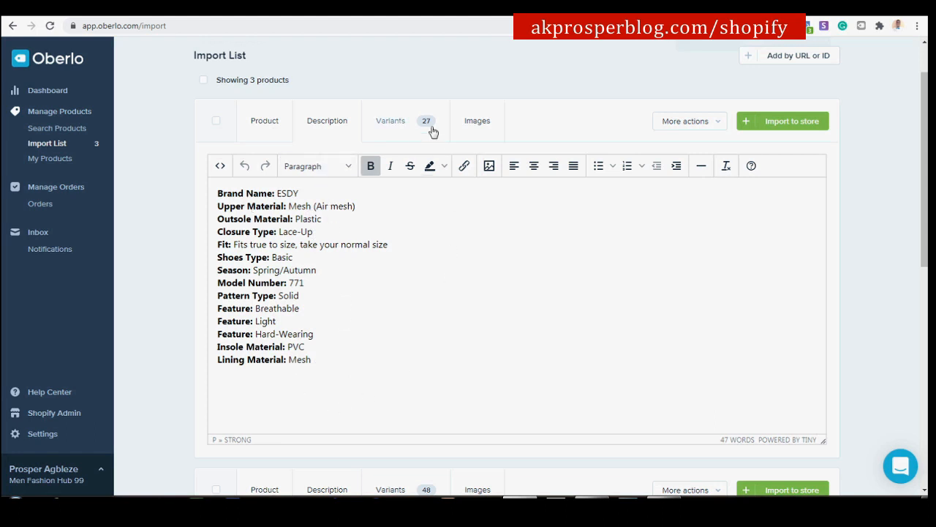
pyautogui.click(404, 134)
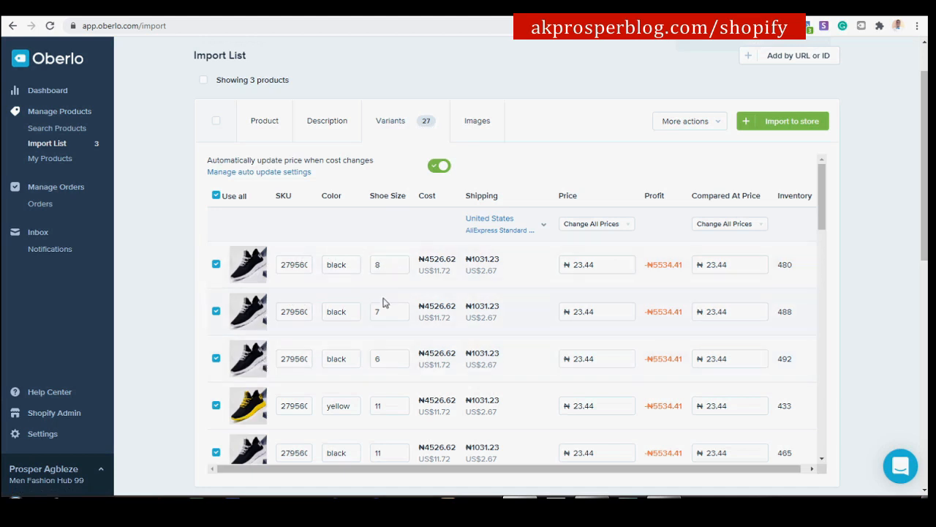
pyautogui.scroll(-6, 372, 359)
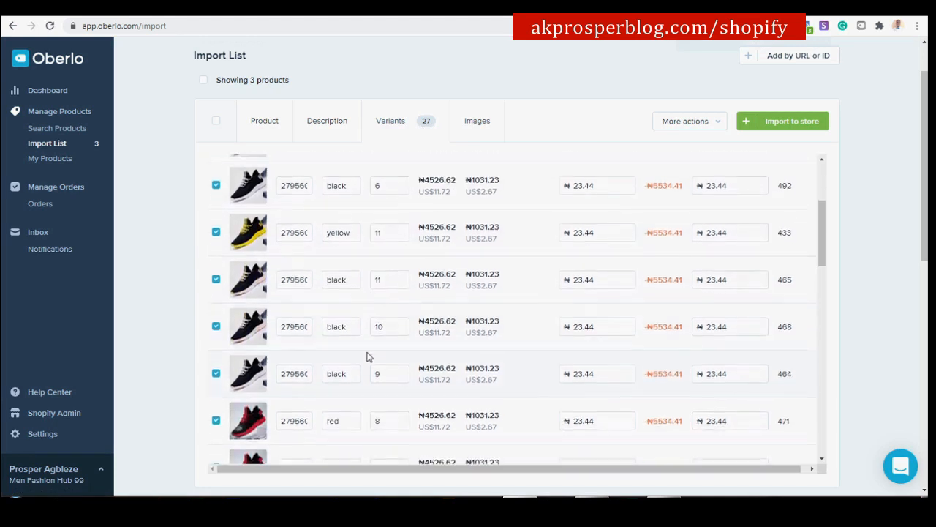
pyautogui.scroll(-10, 354, 334)
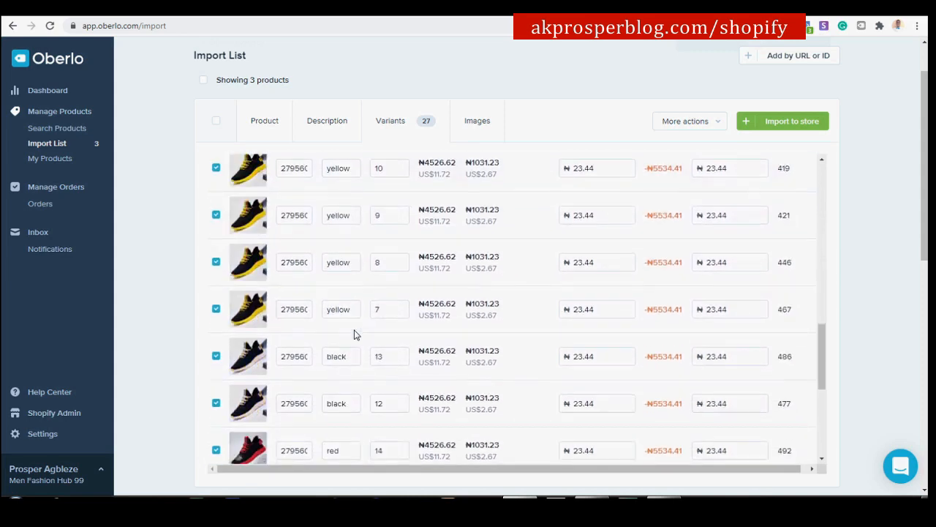
pyautogui.scroll(15, 356, 329)
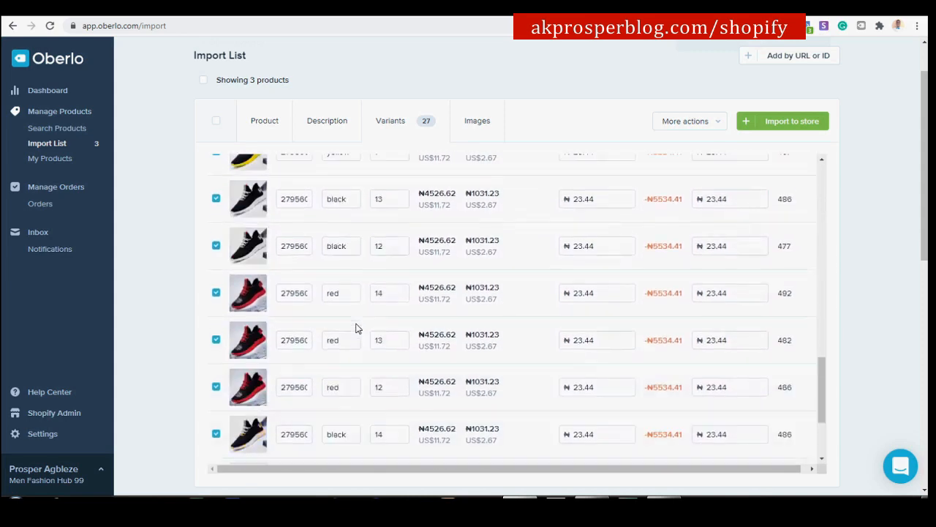
pyautogui.scroll(2, 357, 316)
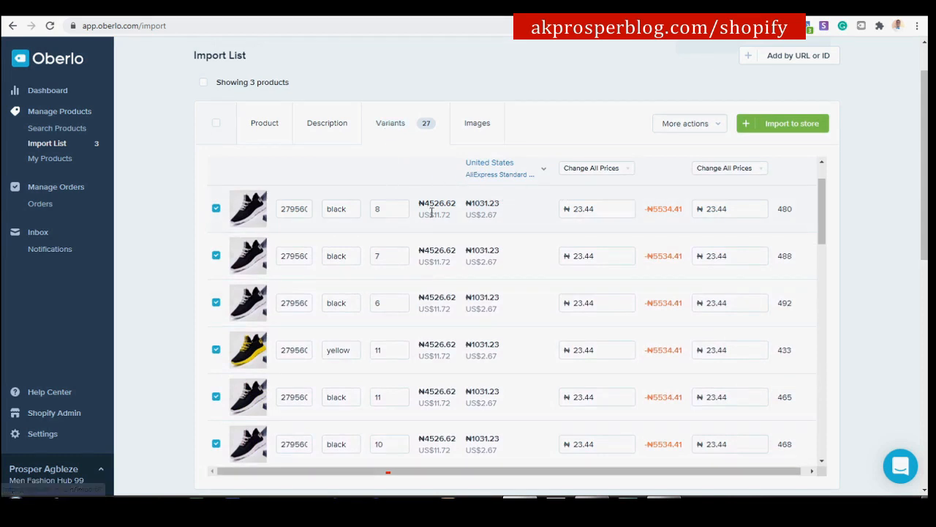
pyautogui.scroll(2, 431, 211)
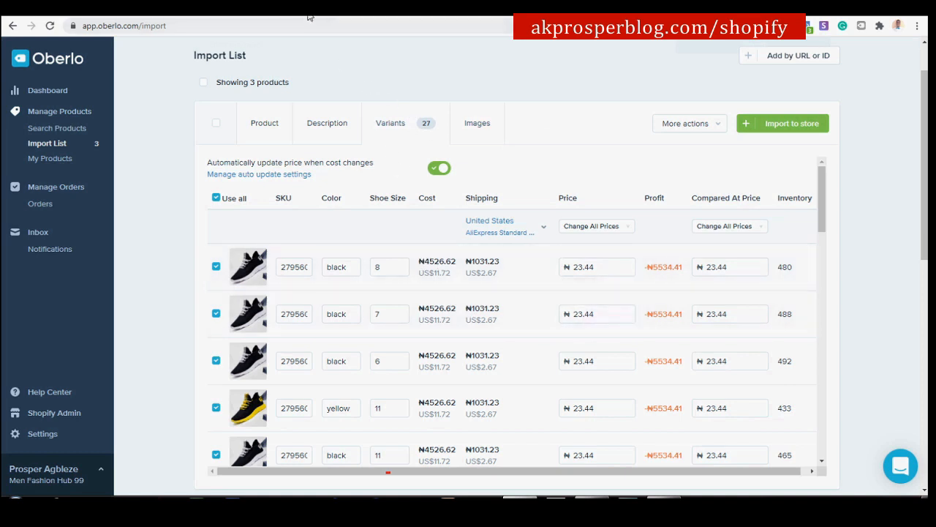
# In the Shopify admin, go to Settings > General.
pyautogui.click(400, 14)
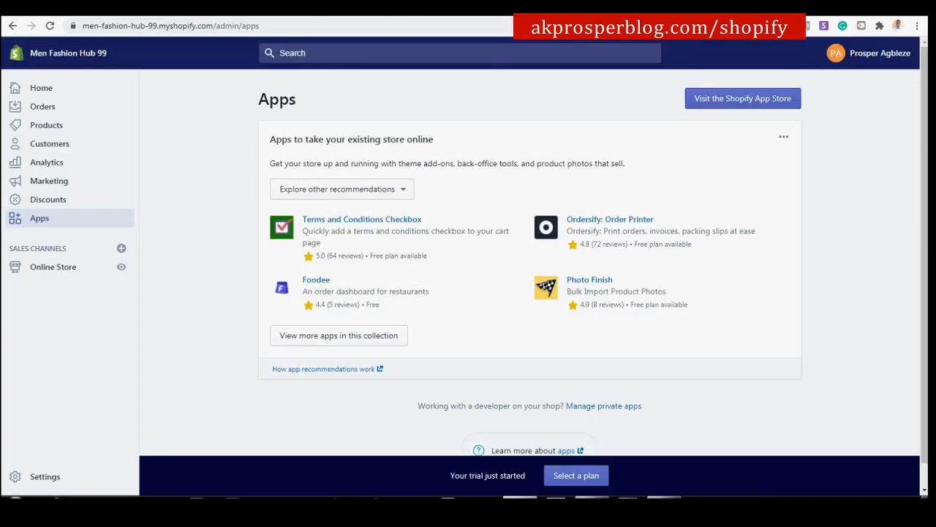
pyautogui.click(51, 485)
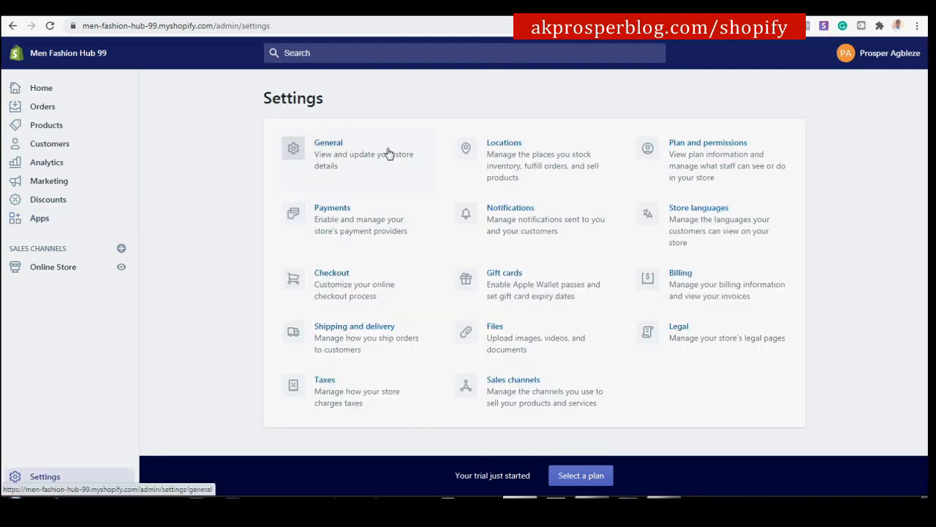
pyautogui.click(390, 151)
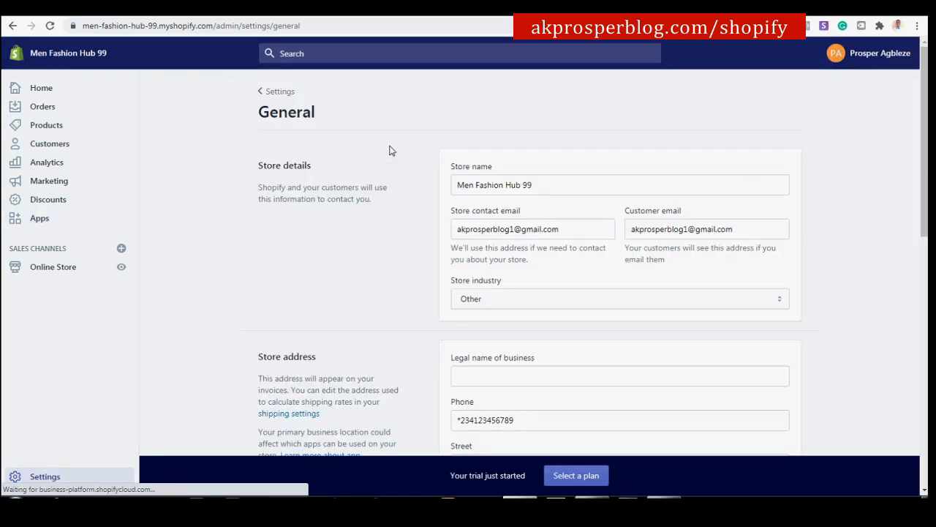
pyautogui.scroll(-8, 592, 257)
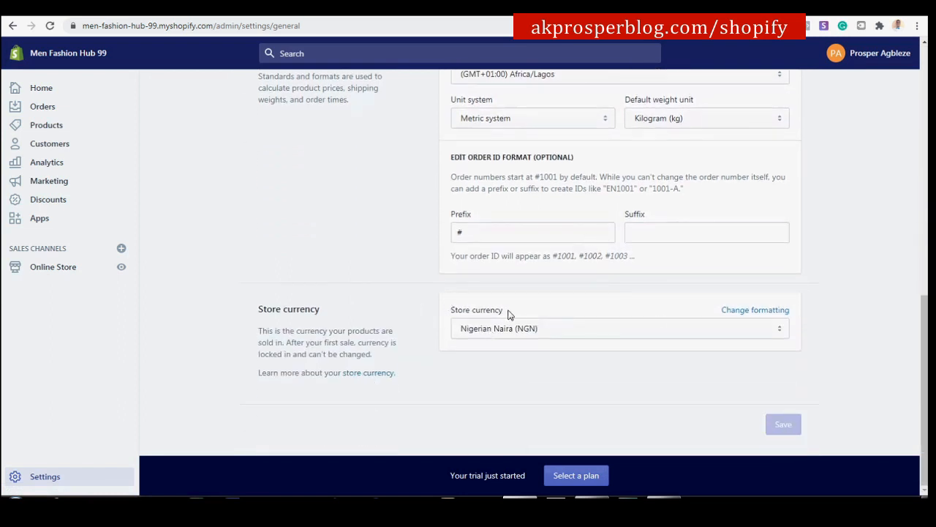
# Change the store currency from NGN to US Dollar (USD), save, and return to Oberlo.
pyautogui.click(764, 331)
pyautogui.scroll(20, 585, 194)
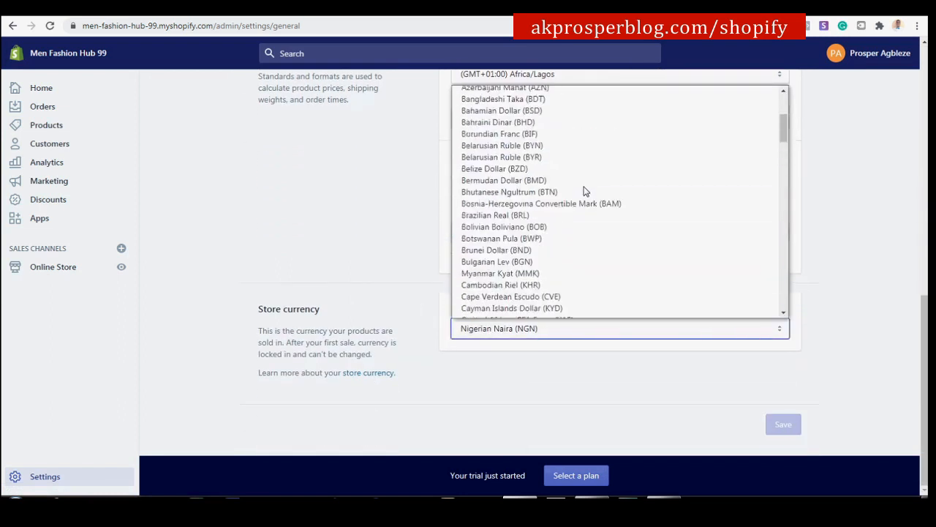
pyautogui.click(481, 92)
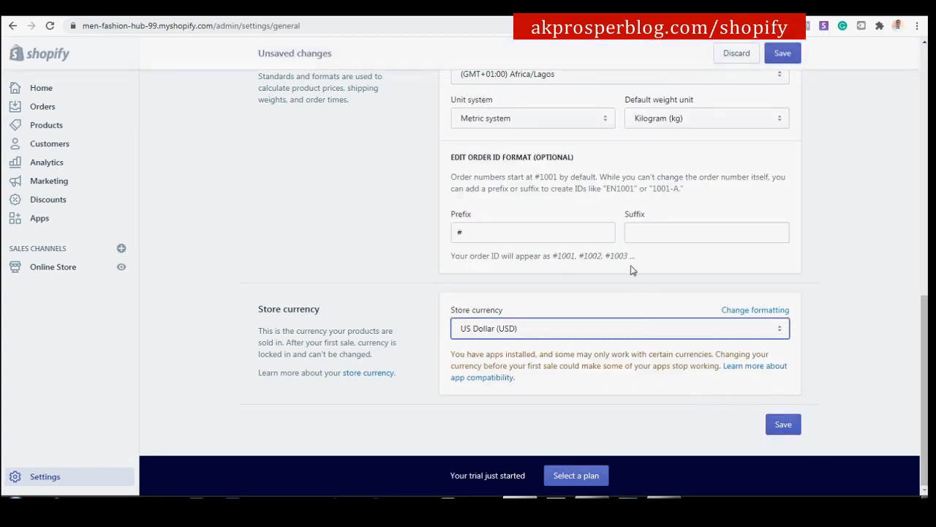
pyautogui.scroll(2, 629, 274)
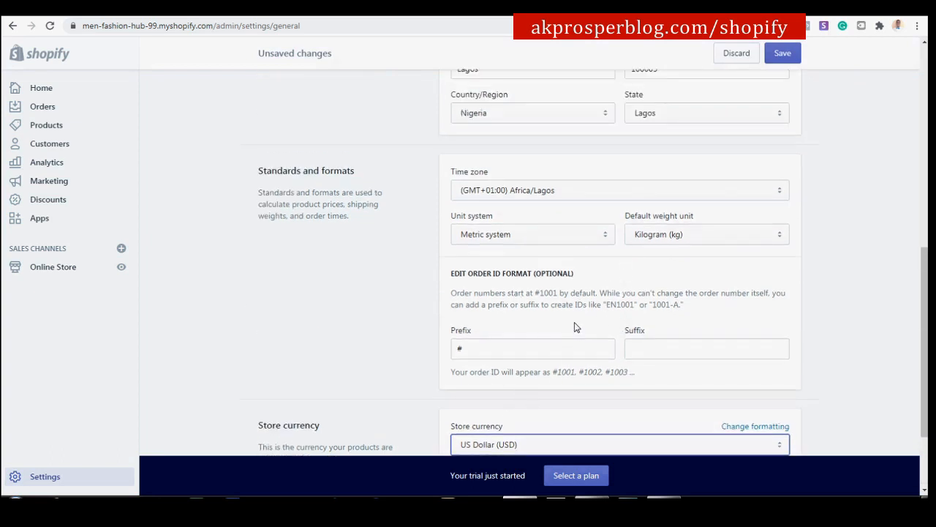
pyautogui.scroll(1, 577, 328)
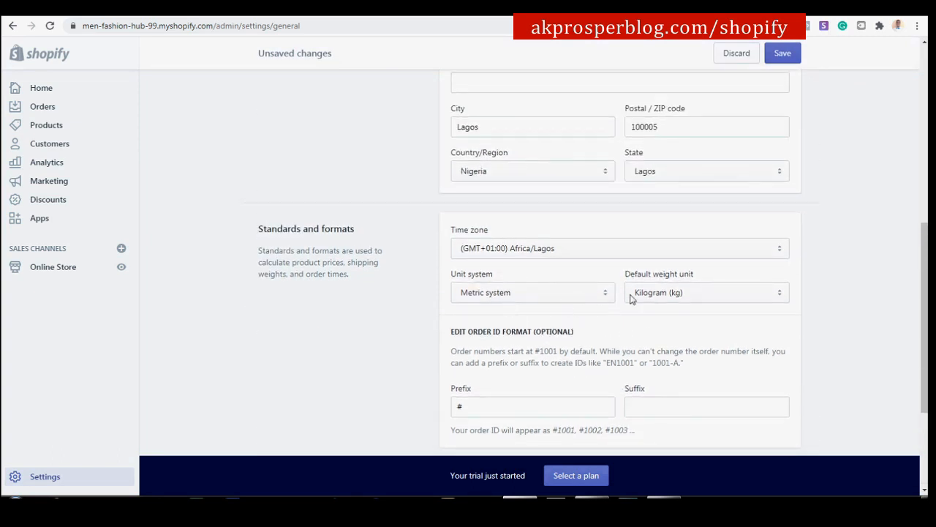
pyautogui.scroll(3, 685, 298)
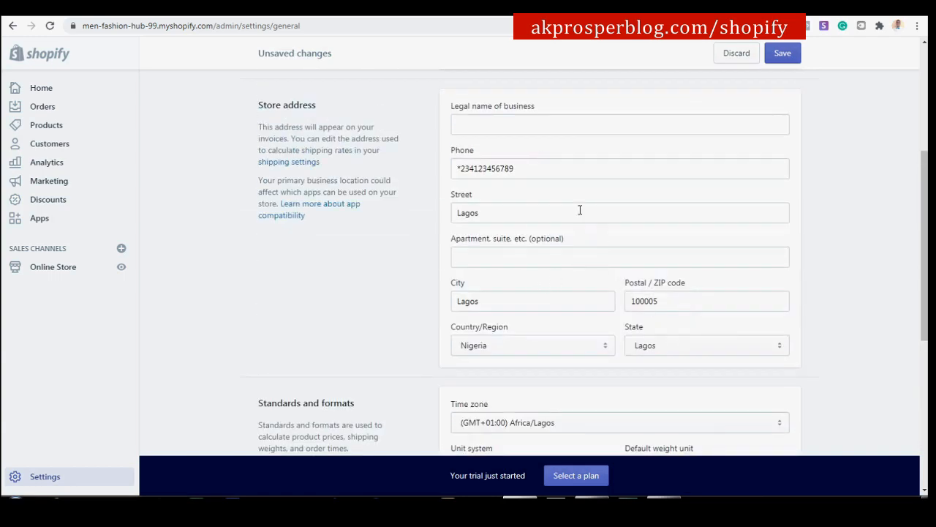
pyautogui.scroll(3, 580, 210)
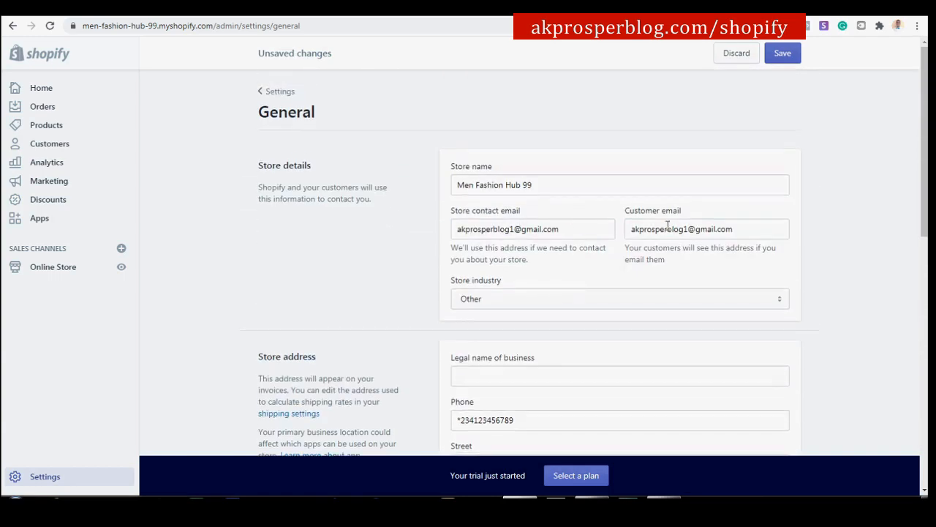
pyautogui.scroll(-10, 634, 322)
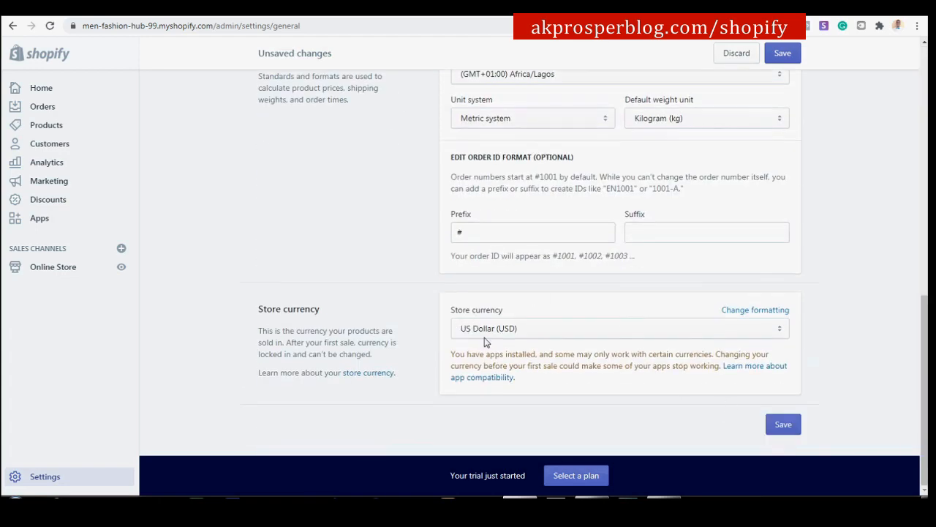
pyautogui.click(786, 425)
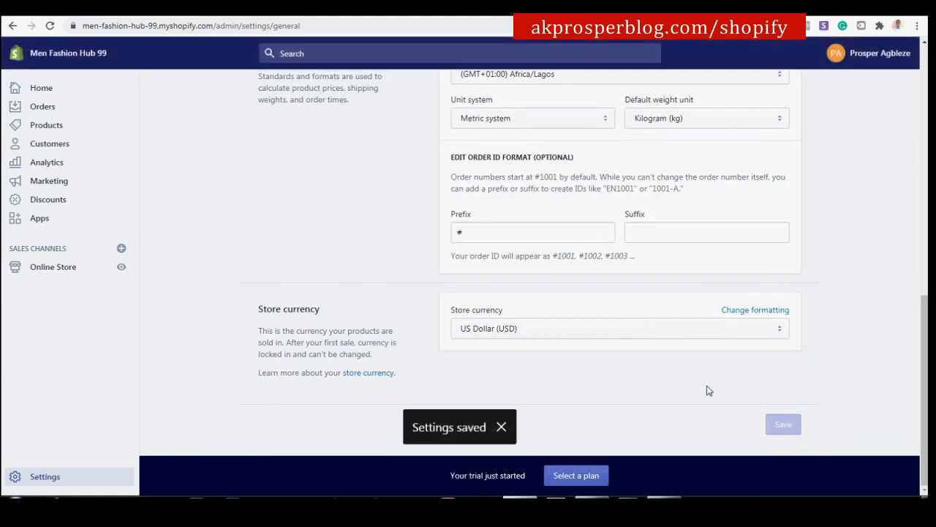
pyautogui.click(502, 18)
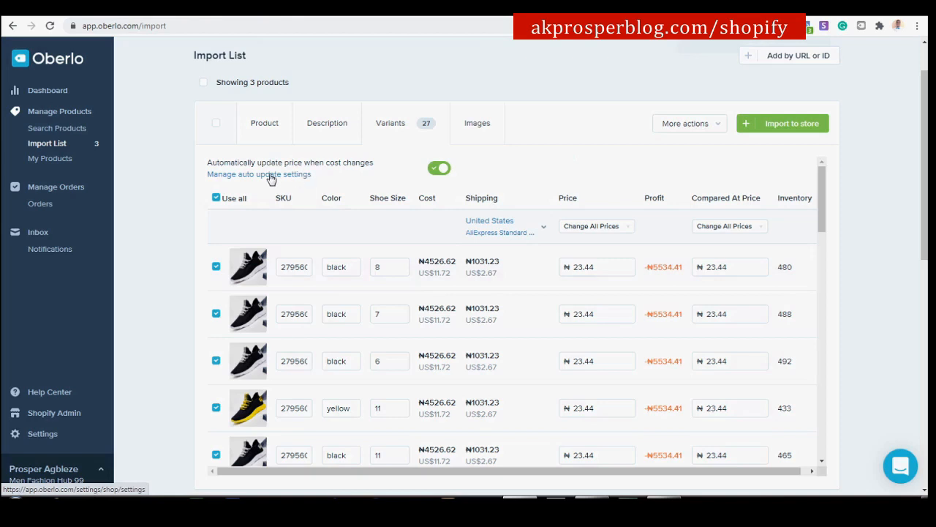
# Reload the import list and check sneaker variants show US$11.72 cost, US$23.44 price, US$9.05 profit.
pyautogui.click(92, 69)
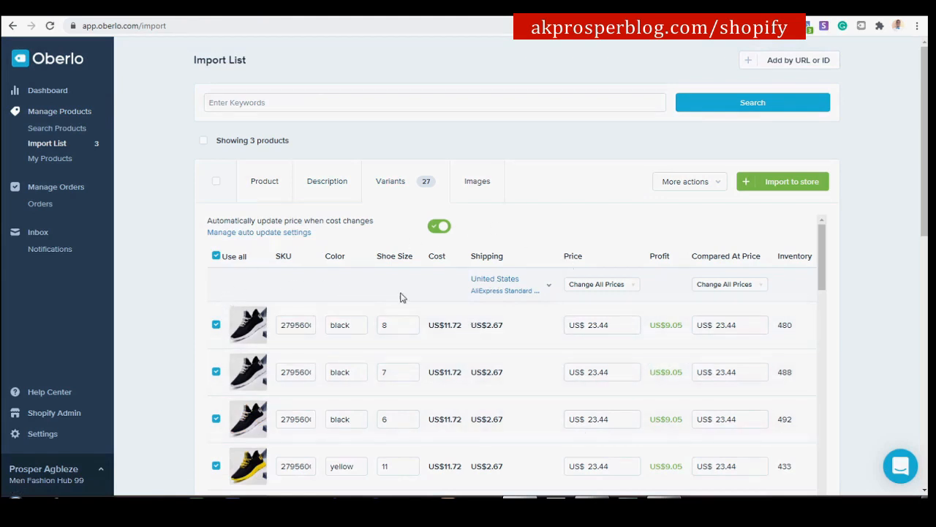
pyautogui.scroll(-1, 304, 319)
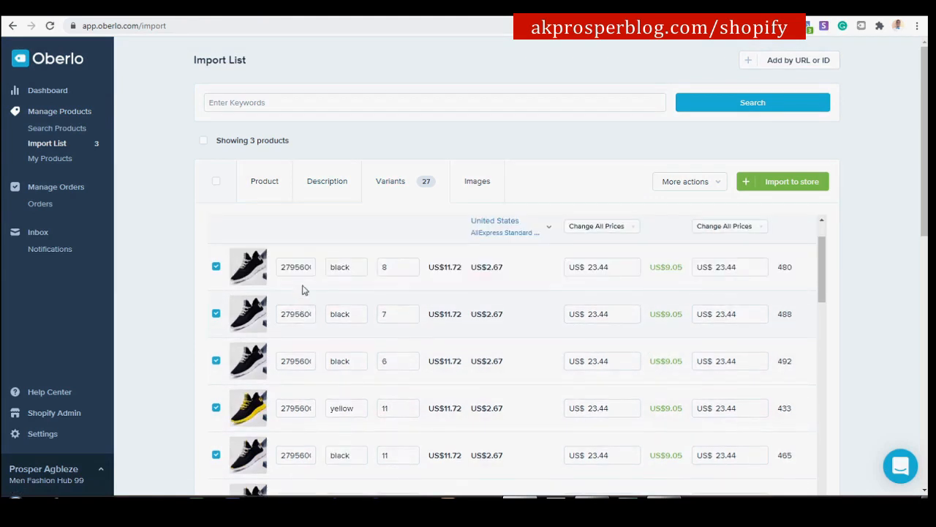
pyautogui.scroll(1, 315, 271)
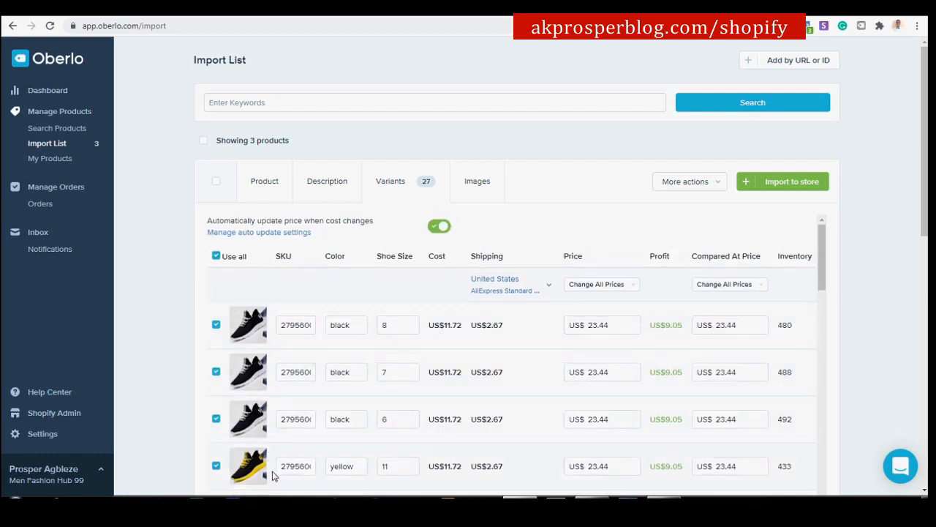
pyautogui.scroll(-4, 298, 357)
pyautogui.scroll(-5, 298, 354)
pyautogui.scroll(15, 298, 350)
# Set every sneaker variant's price to US$29.99, raising each profit to US$15.60.
pyautogui.click(596, 285)
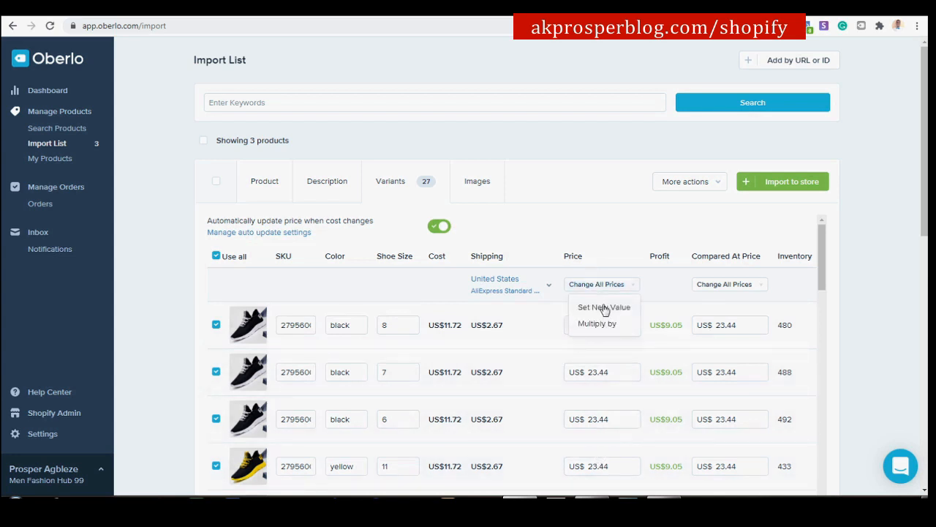
pyautogui.click(603, 307)
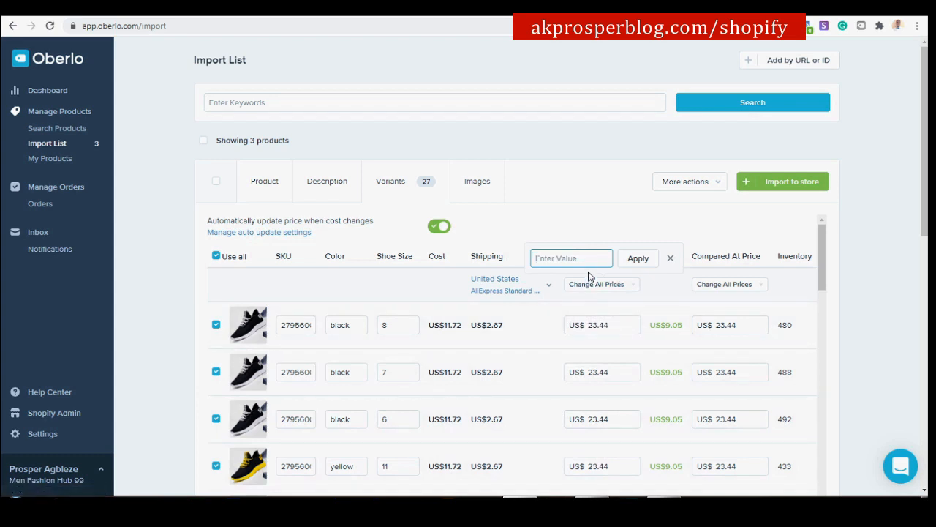
pyautogui.write('29.99')
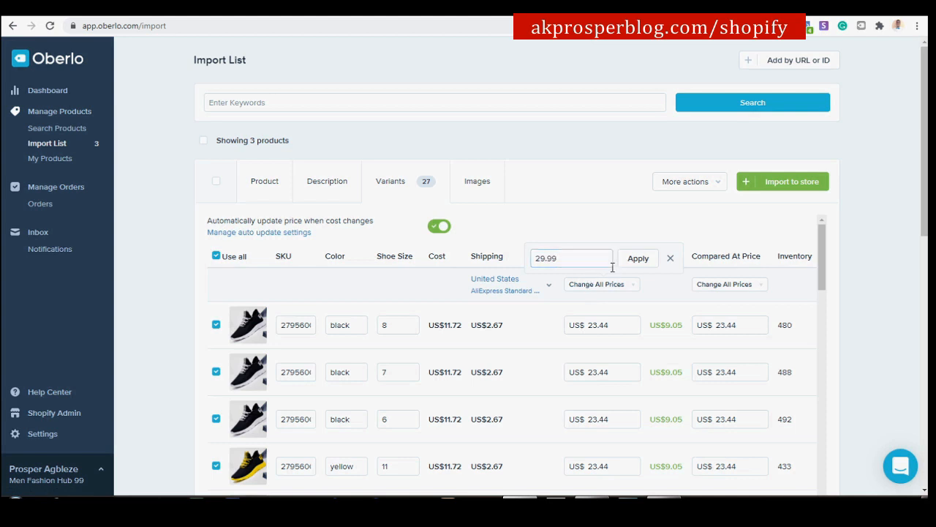
pyautogui.click(637, 259)
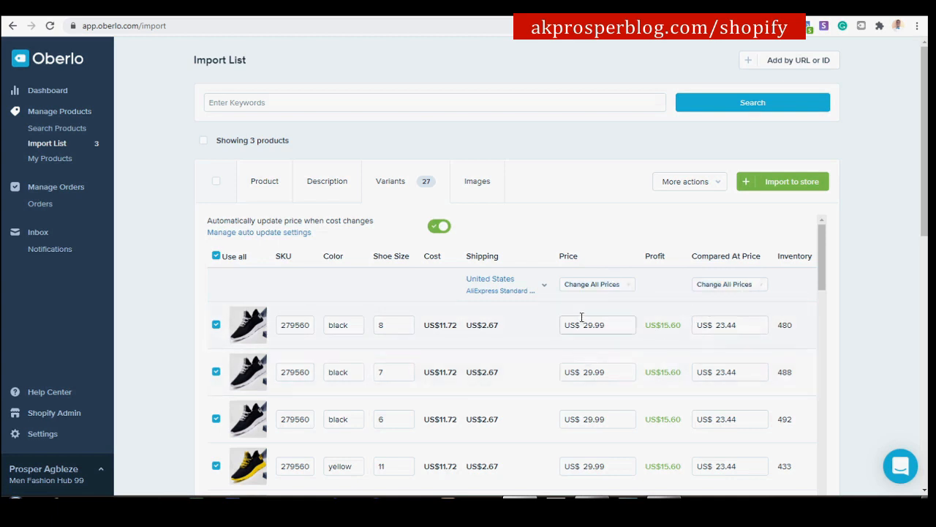
# Set every sneaker variant's compared-at price to US$35.00, then move down to the swirl-print T-shirt.
pyautogui.click(735, 285)
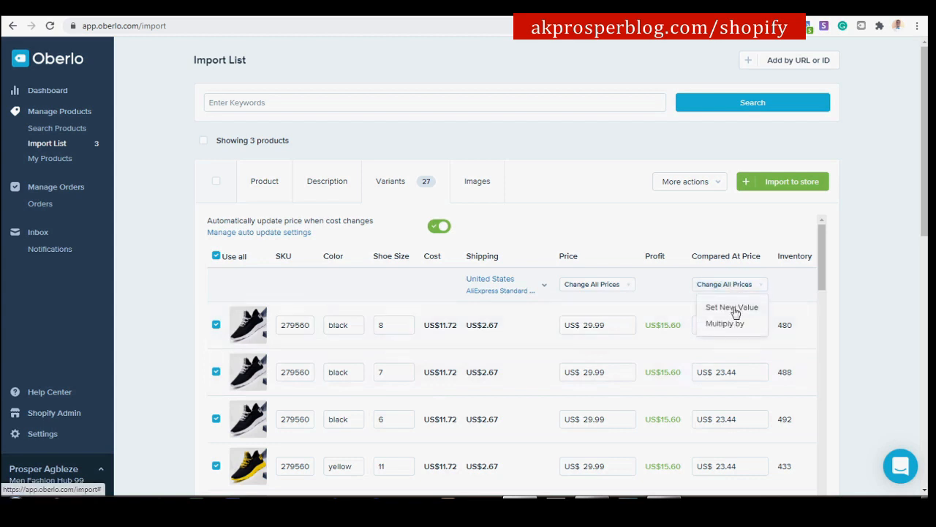
pyautogui.click(733, 308)
pyautogui.write('35.00')
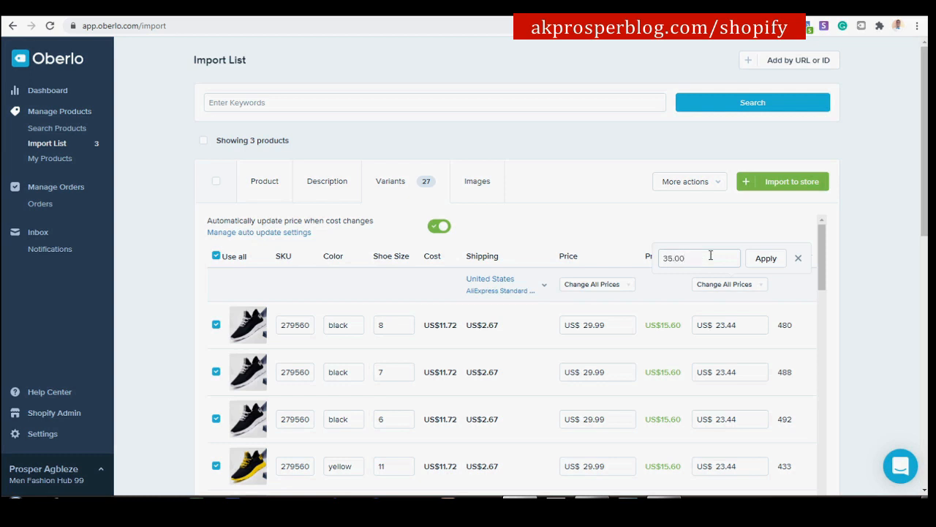
pyautogui.click(766, 259)
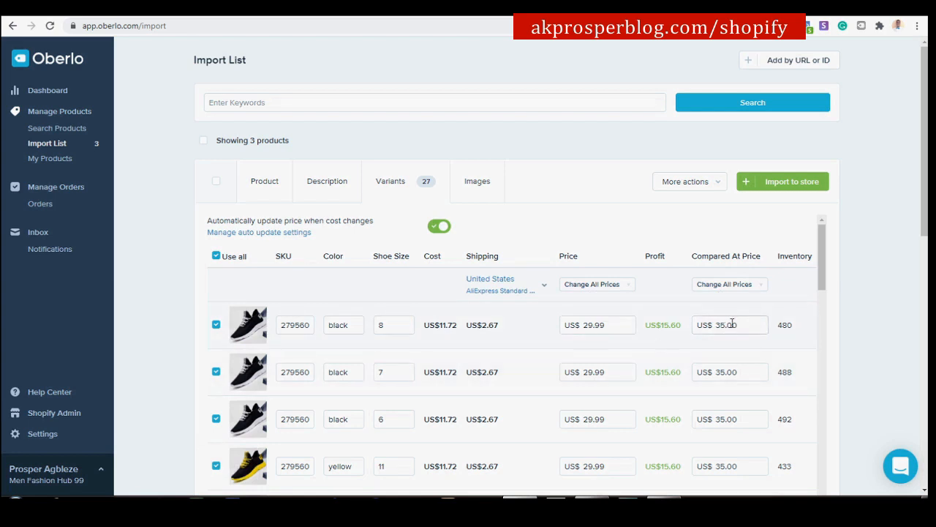
pyautogui.scroll(-2, 719, 297)
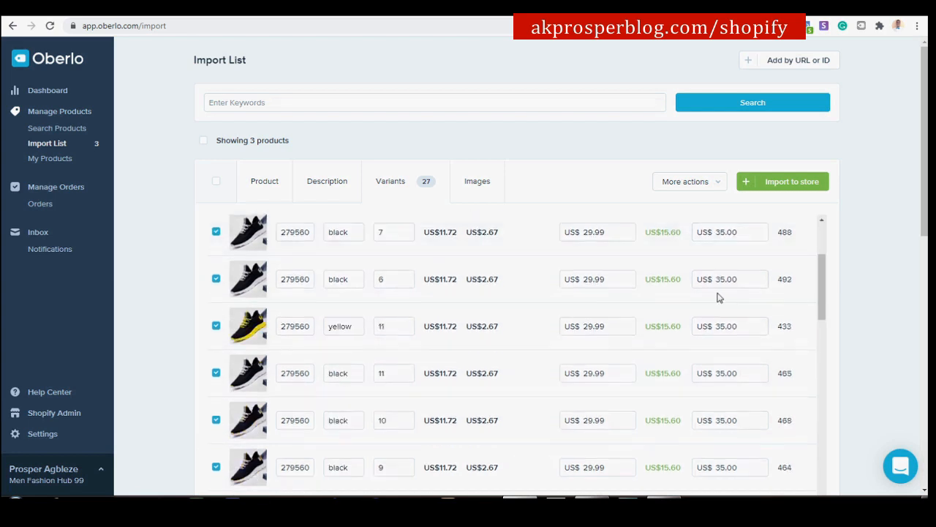
pyautogui.scroll(-1, 728, 282)
pyautogui.scroll(-3, 847, 277)
pyautogui.scroll(-3, 852, 278)
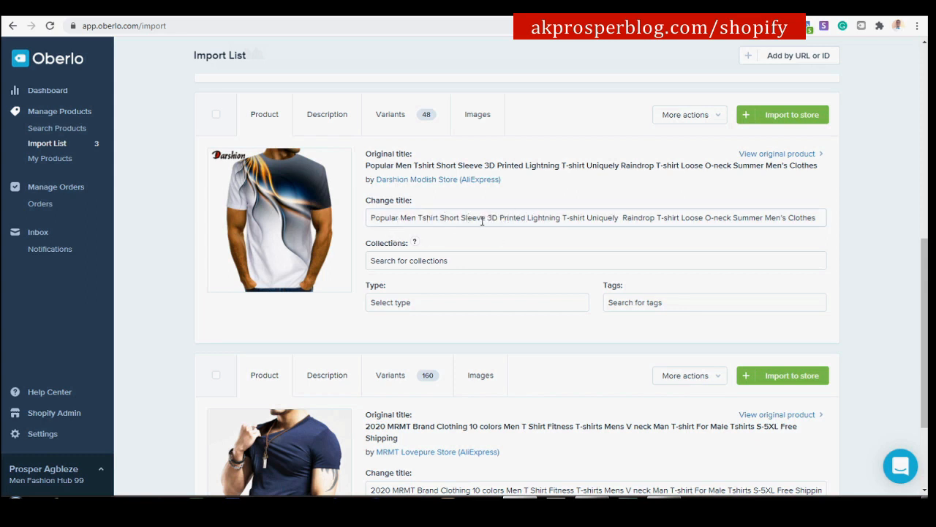
# Cut the T-shirt's long title down to '3D Men Tshirt', then view its description.
pyautogui.moveTo(401, 217); pyautogui.dragTo(370, 218)
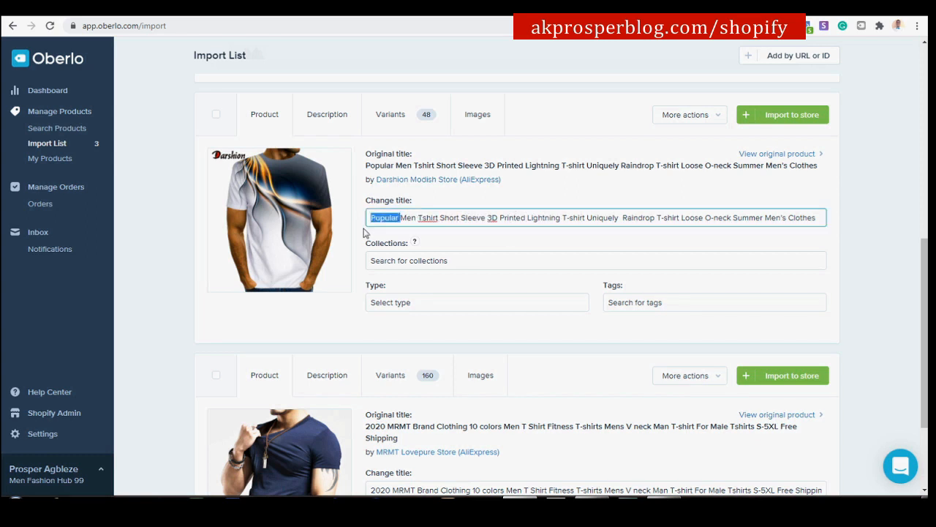
pyautogui.press('BackSpace')
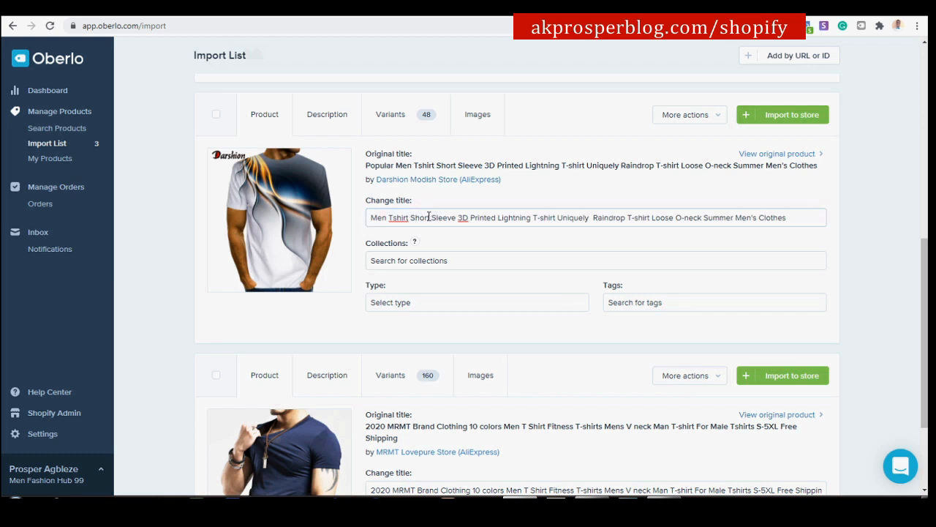
pyautogui.moveTo(408, 218); pyautogui.dragTo(805, 221)
pyautogui.press('BackSpace')
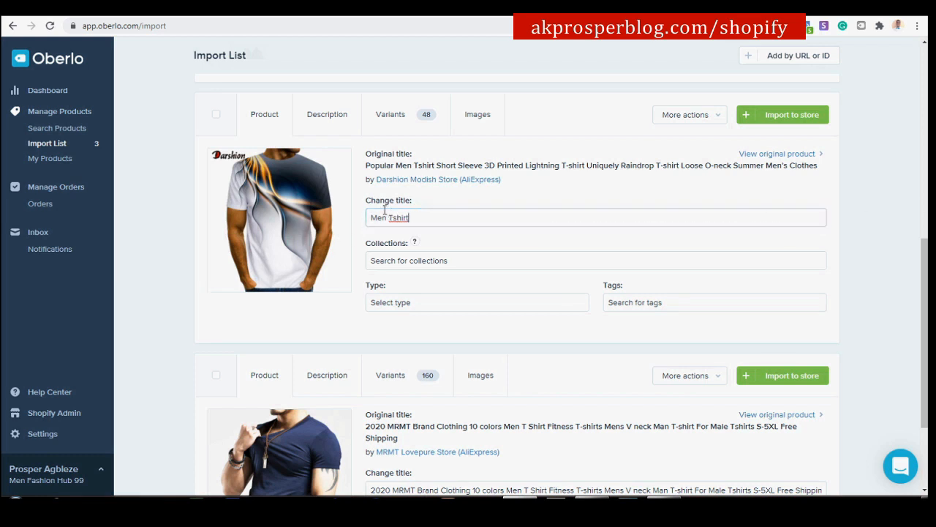
pyautogui.click(373, 218)
pyautogui.write('2')
pyautogui.press('BackSpace')
pyautogui.write('3D')
pyautogui.click(335, 122)
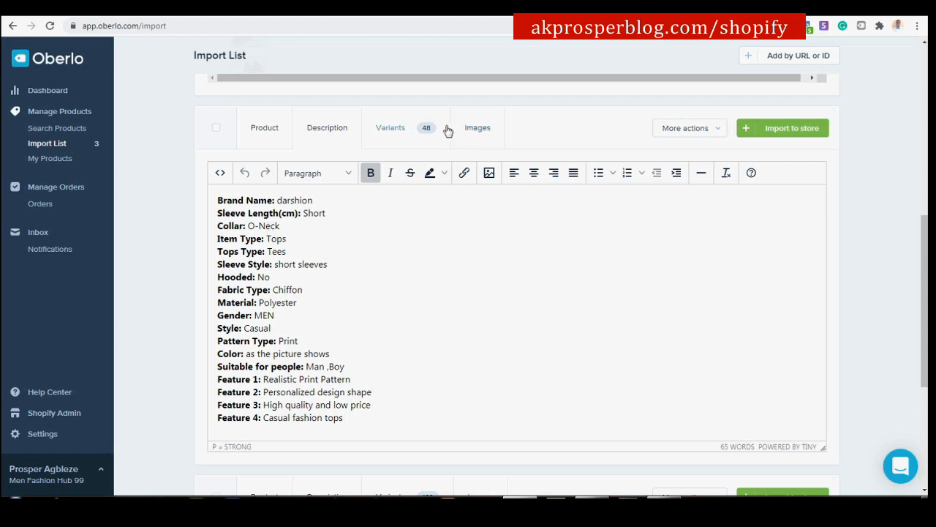
# Review the T-shirt's 48 variants, priced from US$9.98 to US$15.98.
pyautogui.click(404, 130)
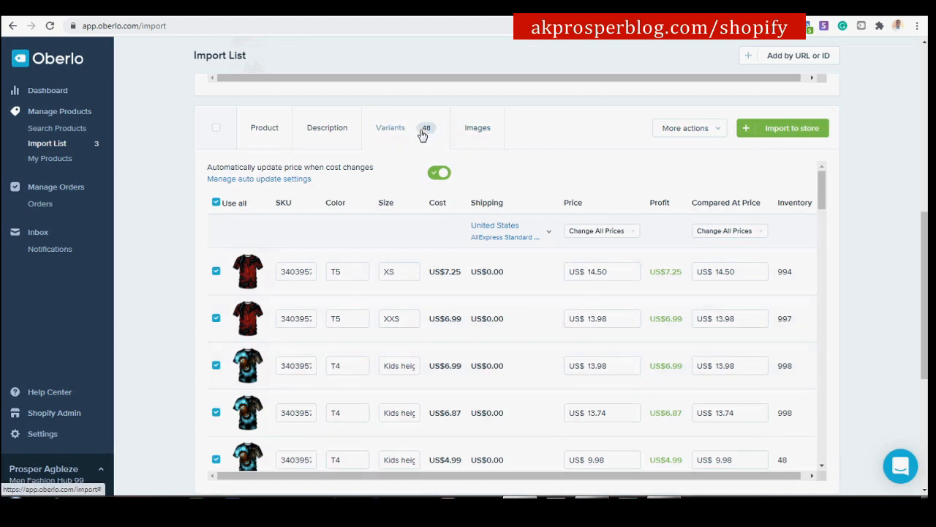
pyautogui.scroll(-2, 296, 316)
pyautogui.scroll(-8, 296, 316)
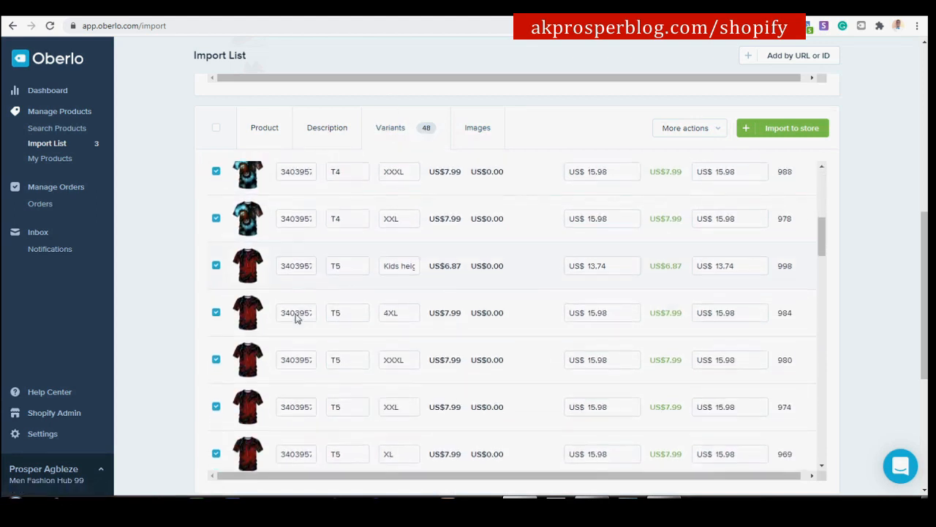
pyautogui.scroll(-10, 297, 316)
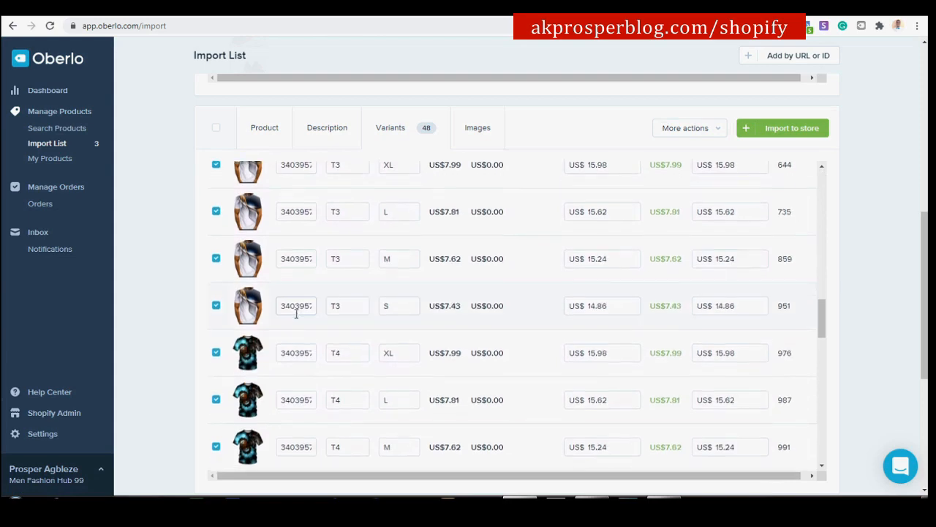
pyautogui.scroll(20, 296, 307)
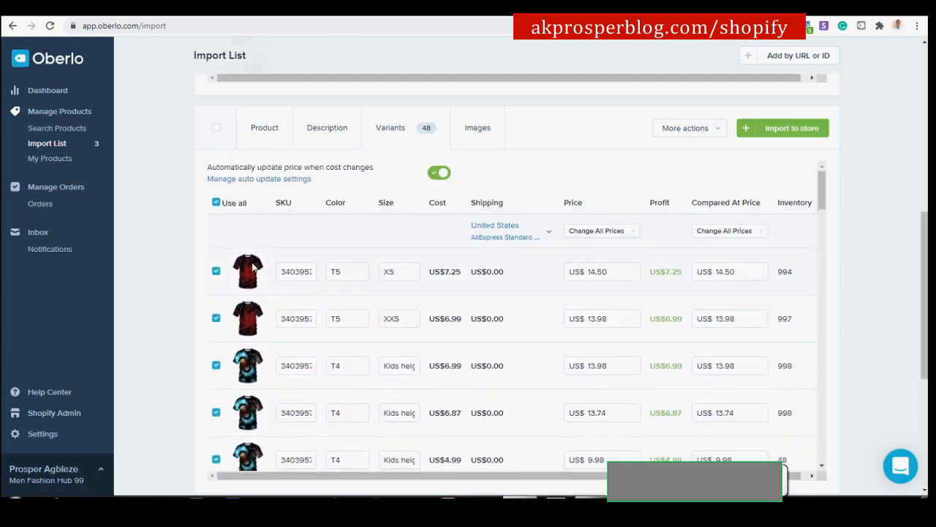
# Deselect all T-shirt variants except the first and the XXS one, then show its images.
pyautogui.click(216, 205)
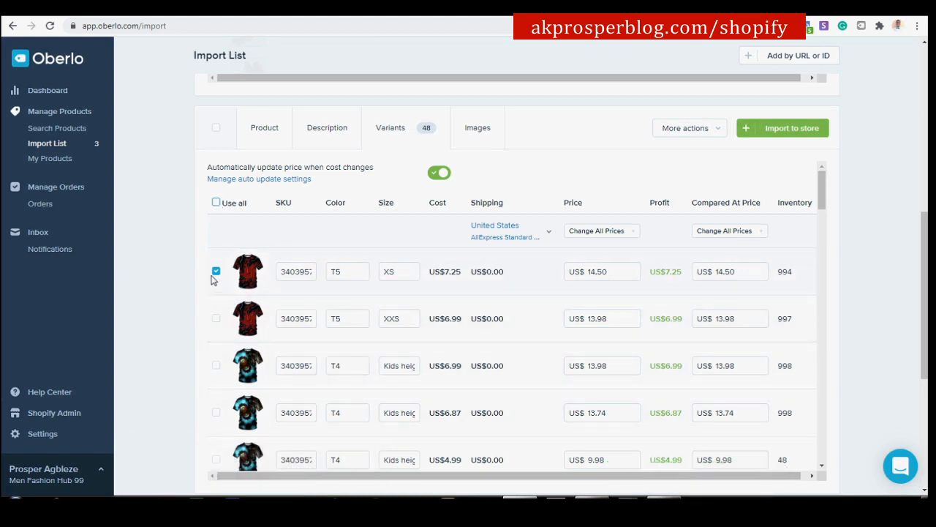
pyautogui.click(216, 319)
pyautogui.click(471, 128)
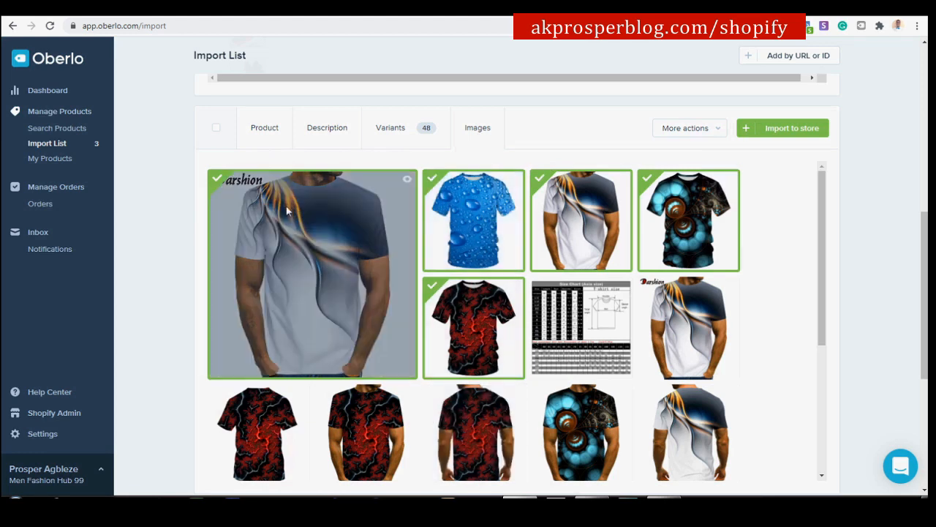
# Unmark the white, blue water-drop, blue patterned and white lightning T-shirt images.
pyautogui.click(213, 179)
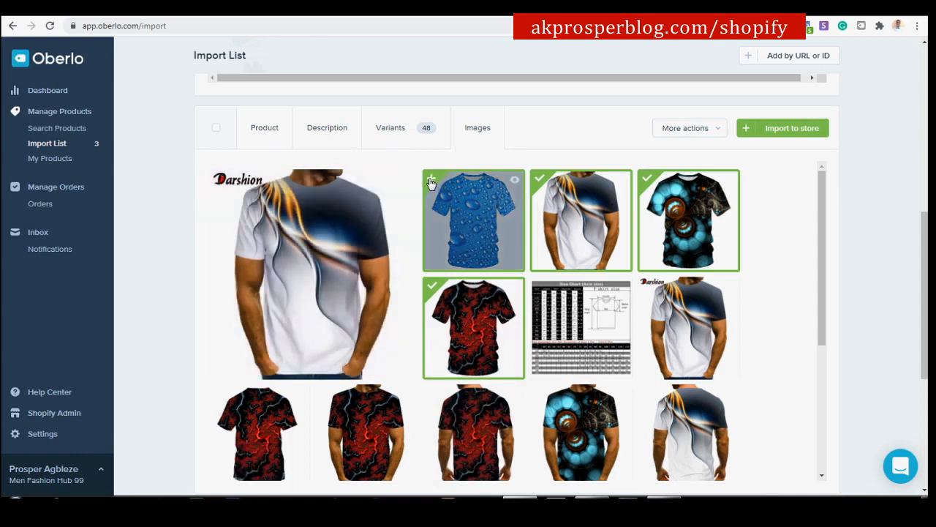
pyautogui.click(431, 181)
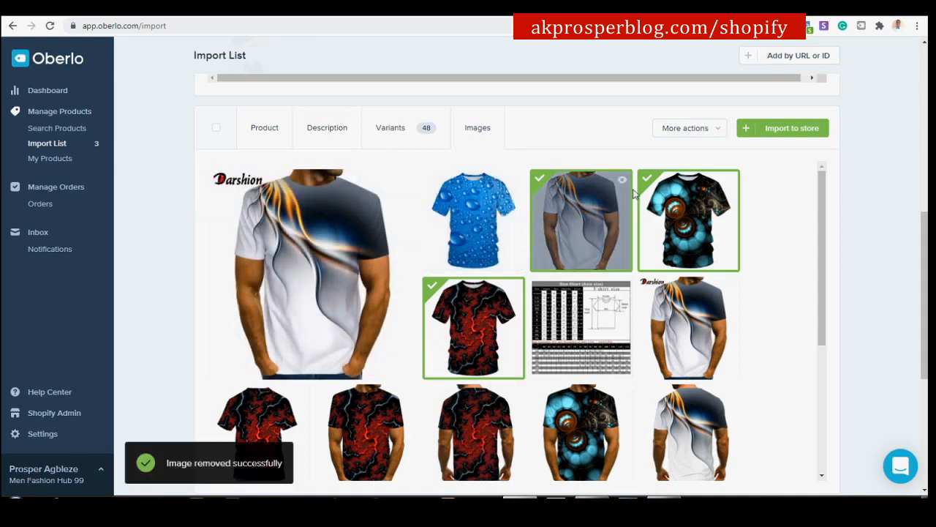
pyautogui.click(647, 179)
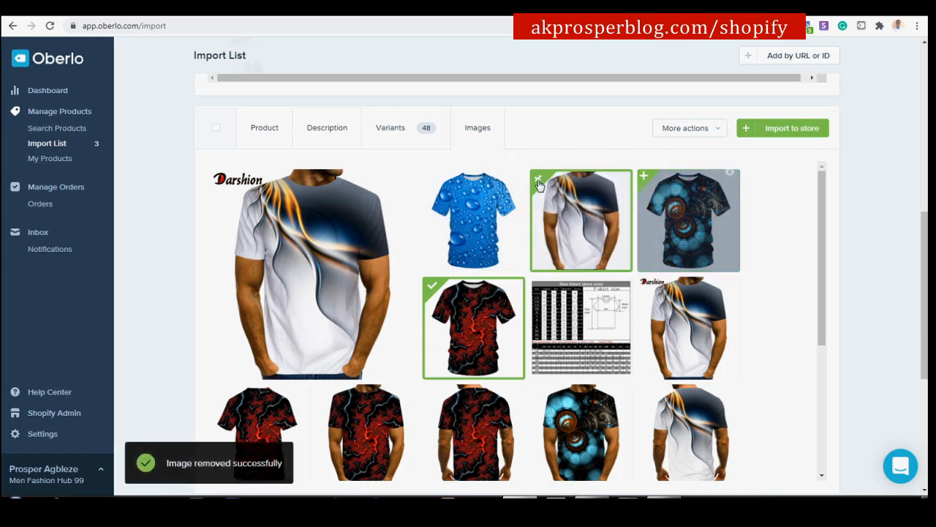
pyautogui.click(539, 181)
# Mark two red lightning-print T-shirt photos for import.
pyautogui.scroll(-1, 613, 239)
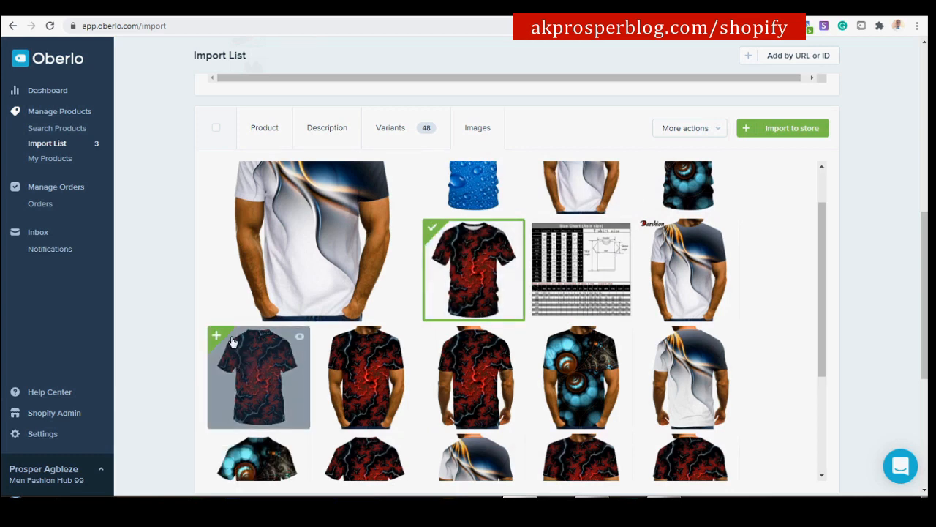
pyautogui.click(217, 340)
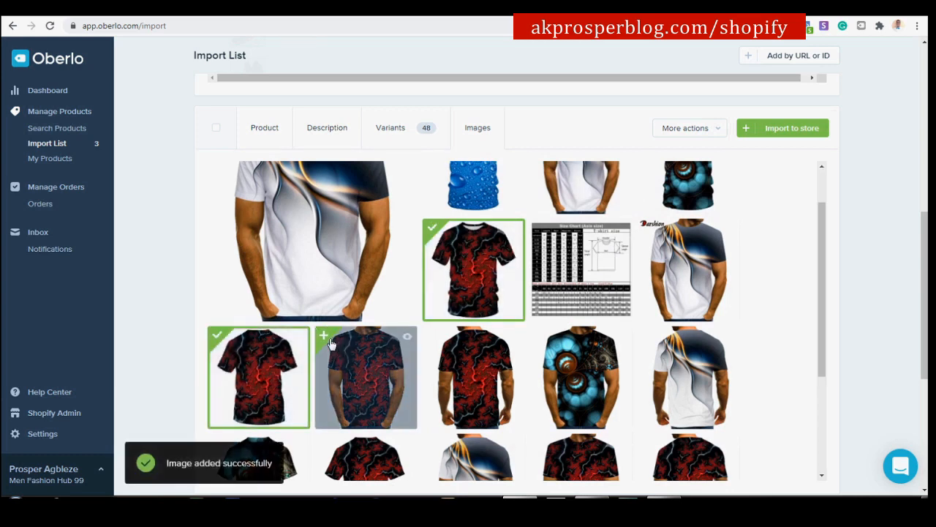
pyautogui.scroll(-3, 483, 368)
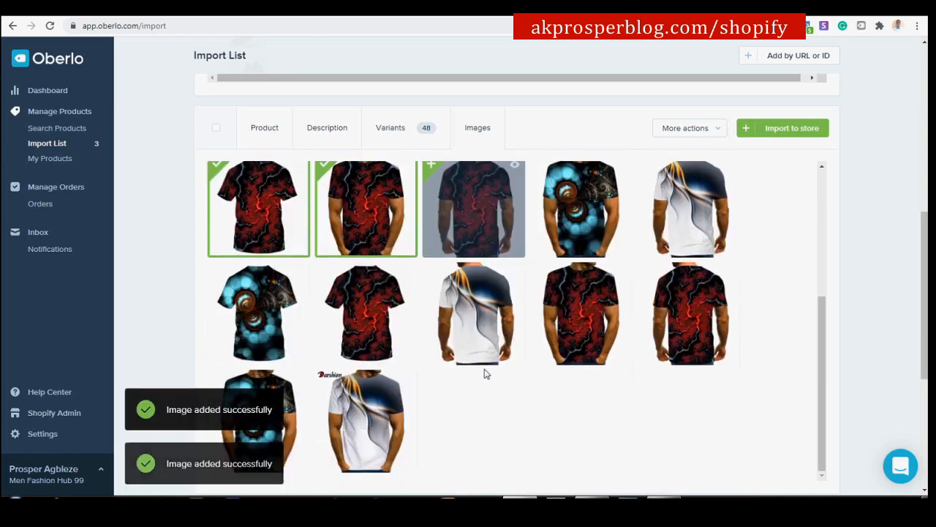
pyautogui.click(323, 272)
pyautogui.scroll(-1, 456, 286)
pyautogui.scroll(-3, 456, 287)
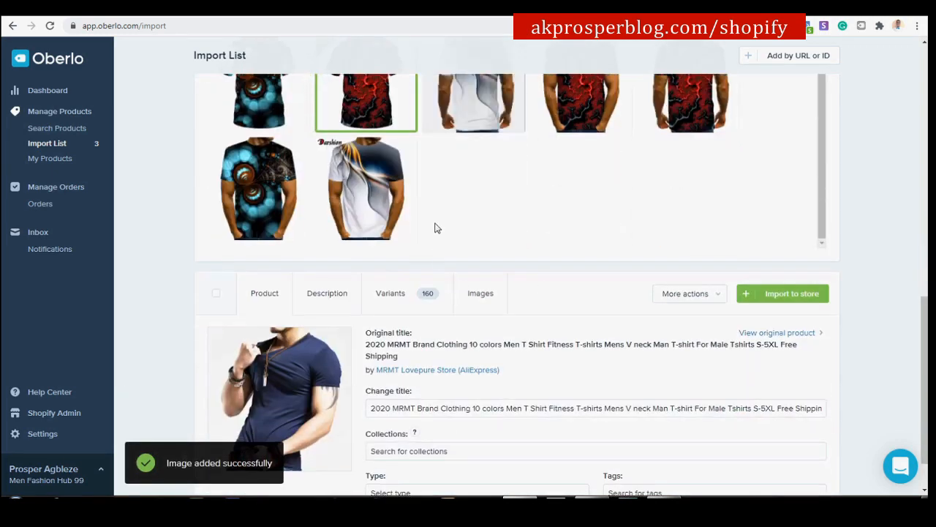
pyautogui.scroll(3, 435, 226)
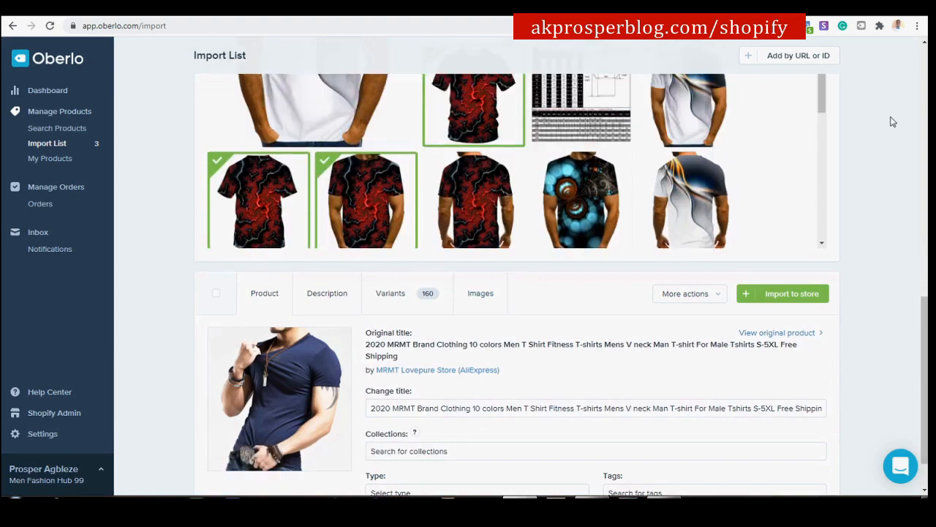
pyautogui.scroll(8, 892, 120)
pyautogui.scroll(2, 893, 120)
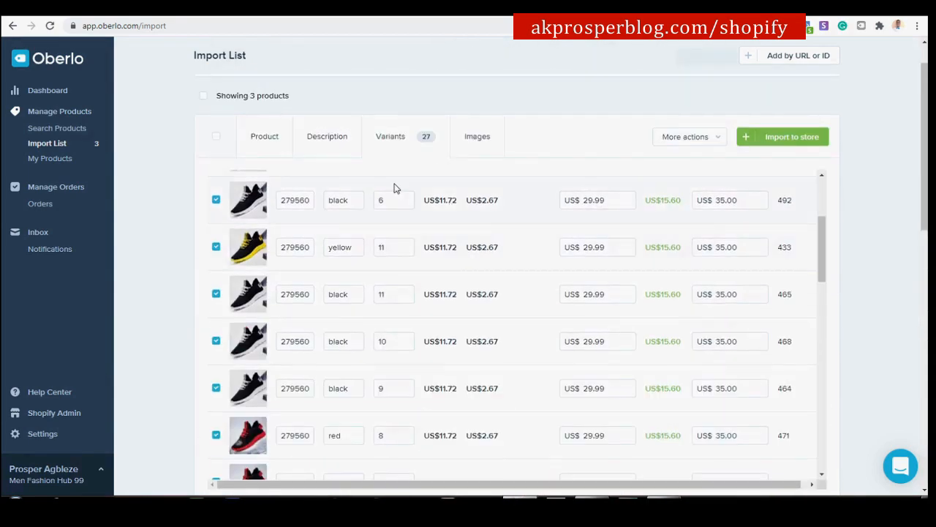
pyautogui.scroll(-5, 900, 205)
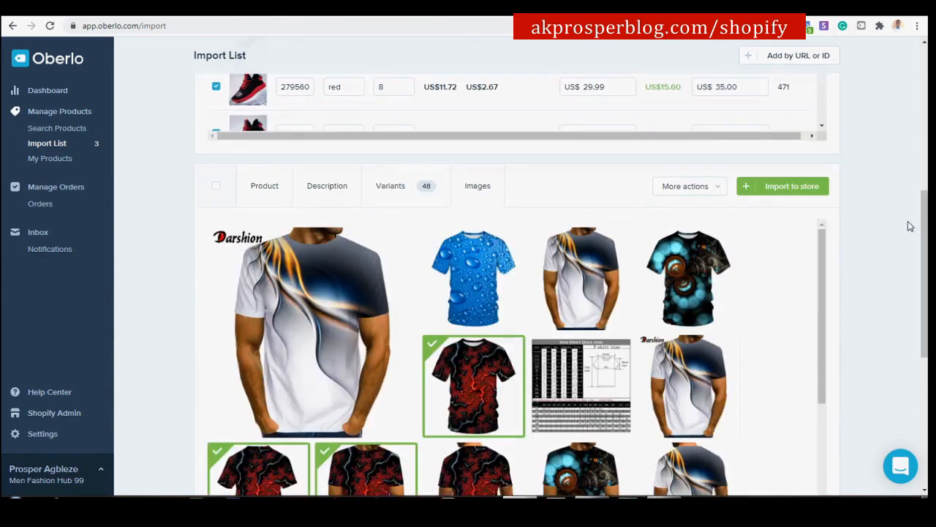
pyautogui.click(273, 189)
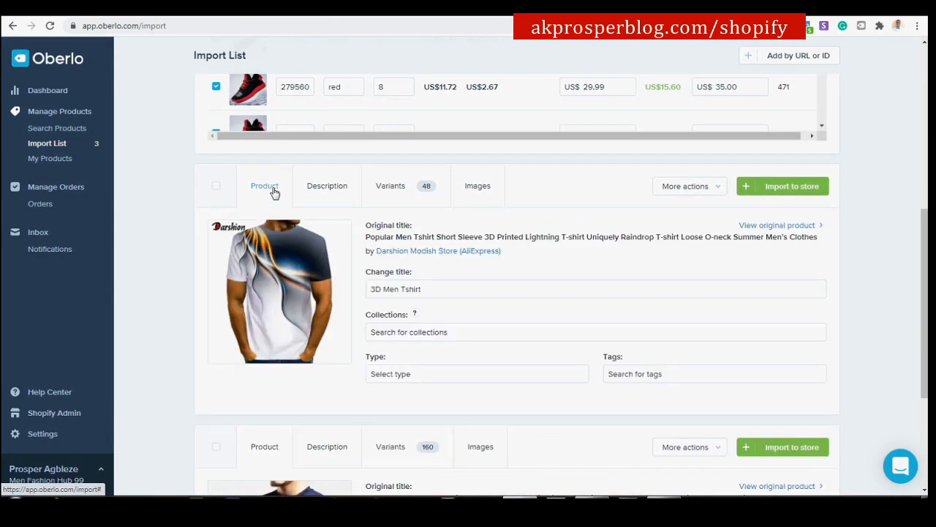
pyautogui.scroll(-3, 856, 190)
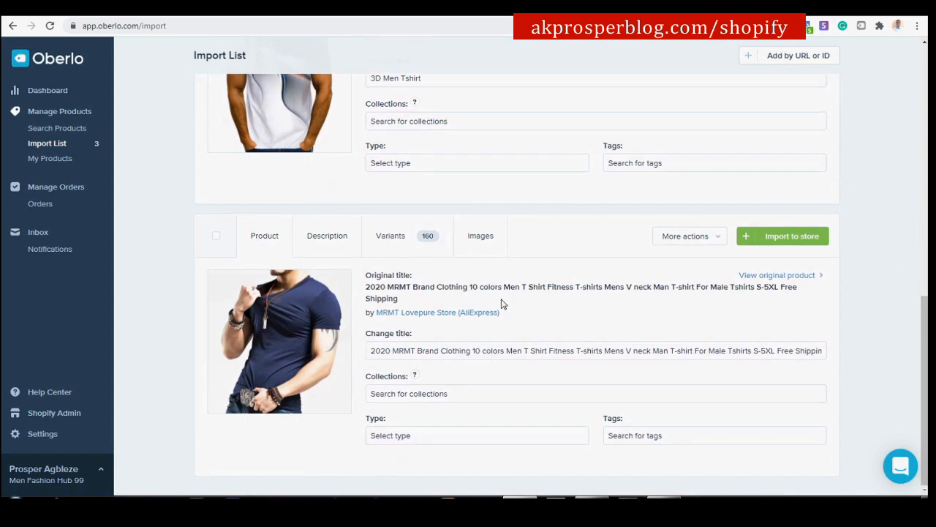
pyautogui.scroll(10, 849, 232)
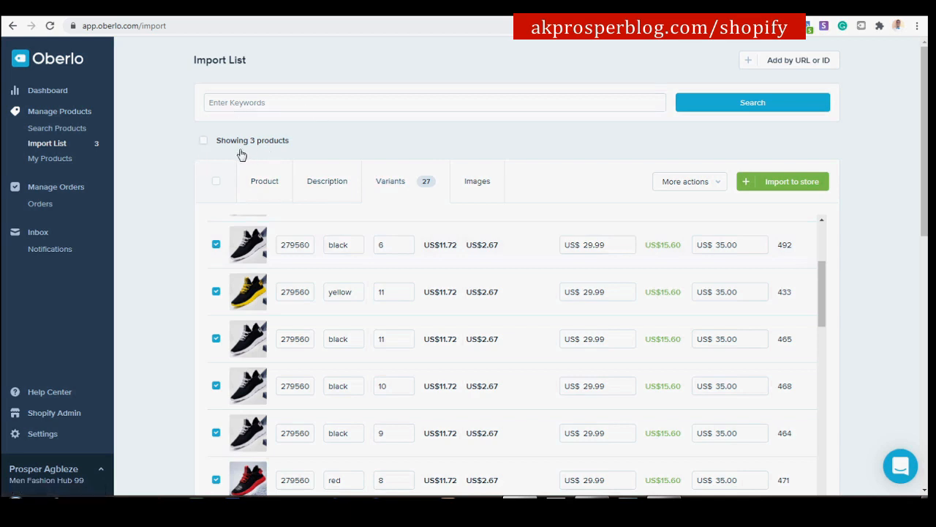
# Select all three import-list products and confirm pushing them to the Shopify store.
pyautogui.click(203, 140)
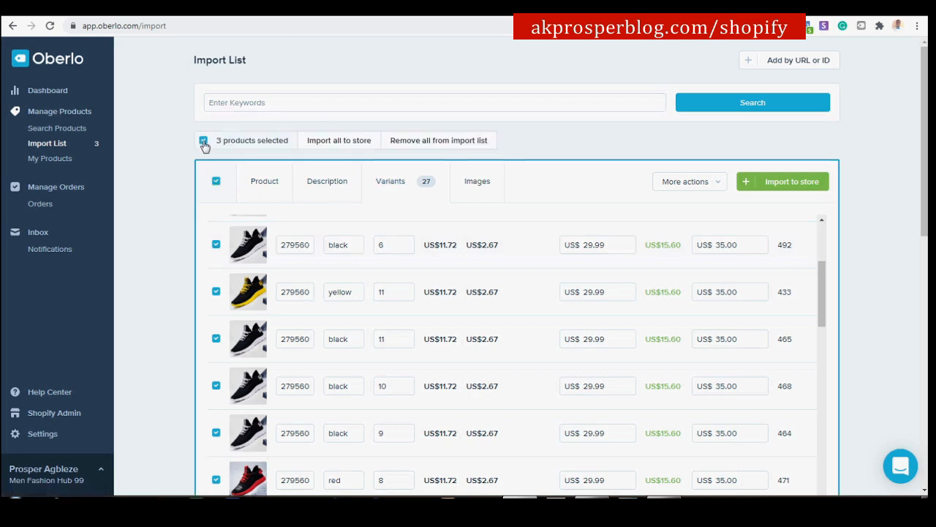
pyautogui.click(354, 146)
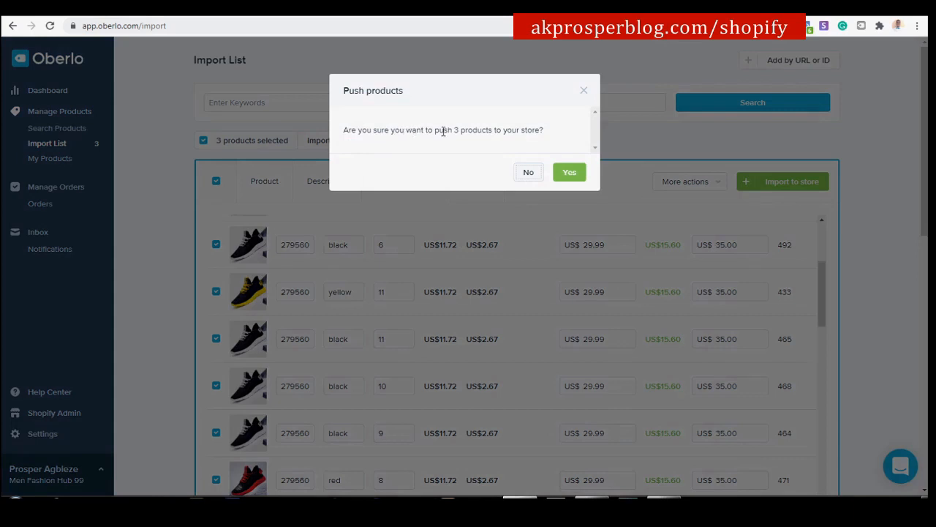
pyautogui.click(570, 172)
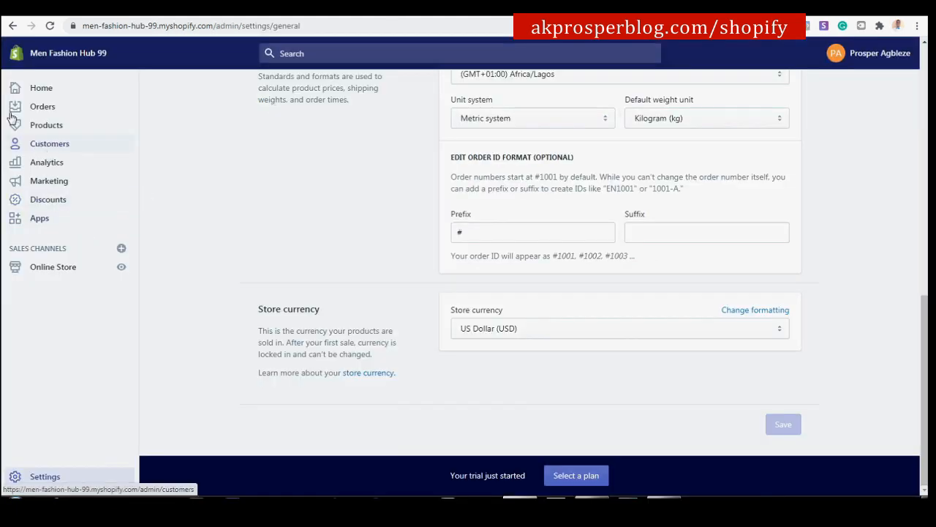
# Open the Shopify admin's All products list to find the imported products.
pyautogui.click(43, 127)
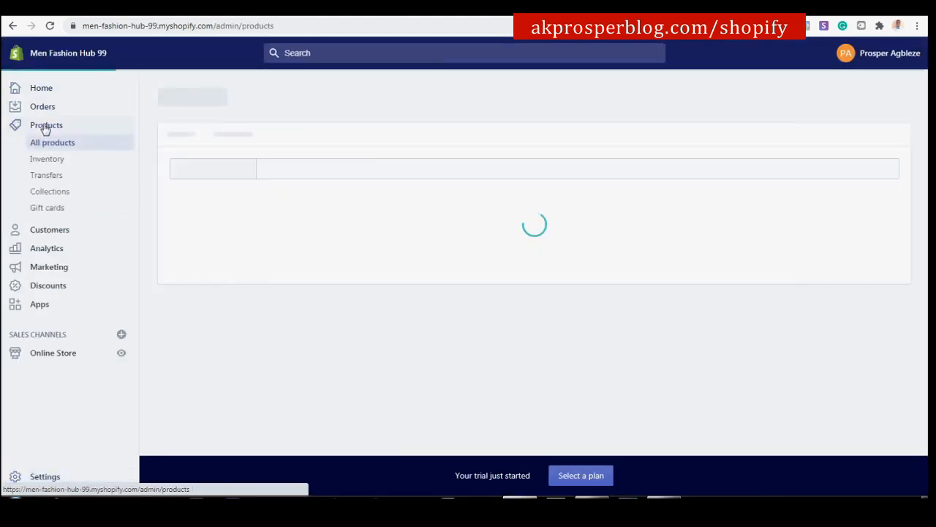
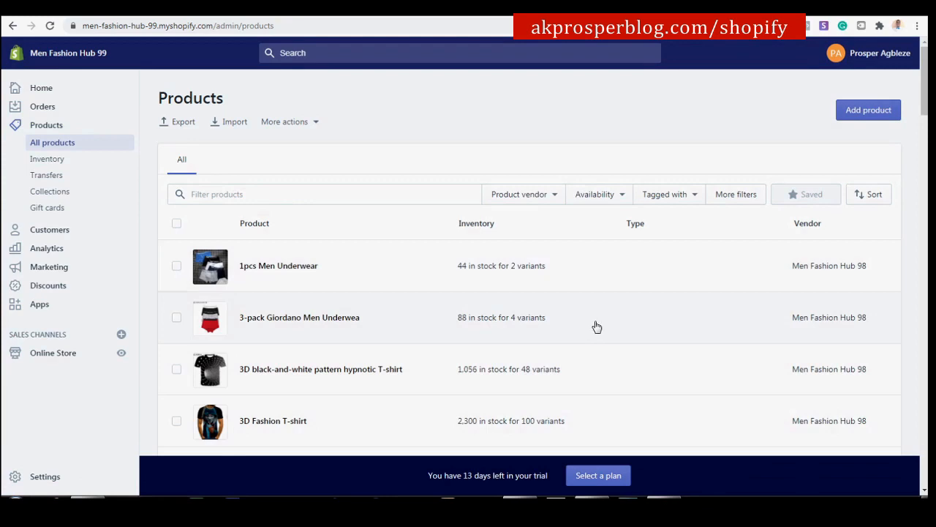
# Open the Products > Collections list, which holds only the Home page collection.
pyautogui.moveTo(924, 81); pyautogui.dragTo(895, 46)
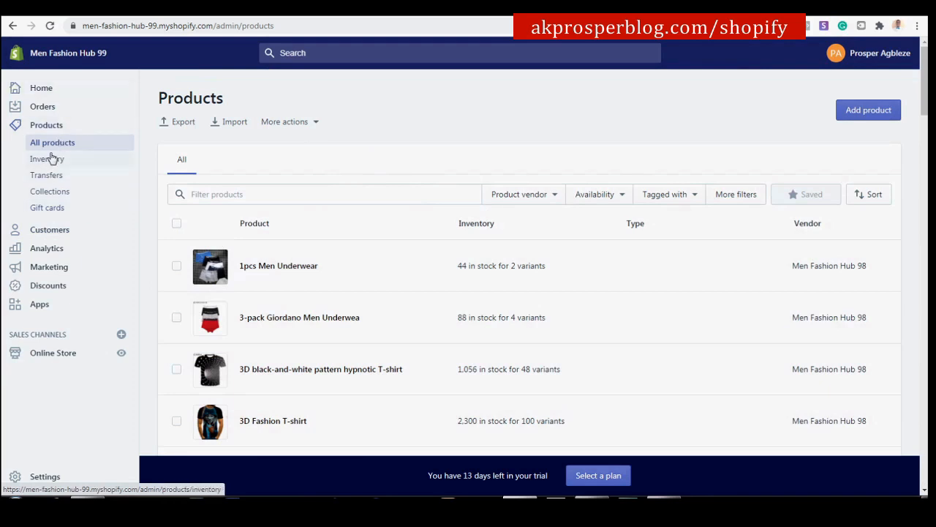
pyautogui.click(48, 194)
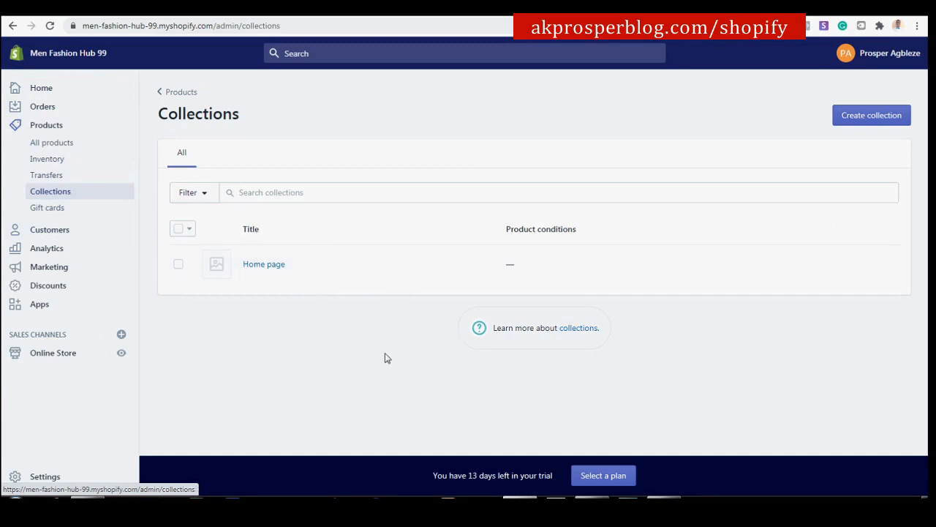
pyautogui.click(322, 14)
pyautogui.scroll(2, 341, 199)
pyautogui.scroll(2, 337, 199)
pyautogui.scroll(-3, 344, 212)
pyautogui.scroll(1, 223, 187)
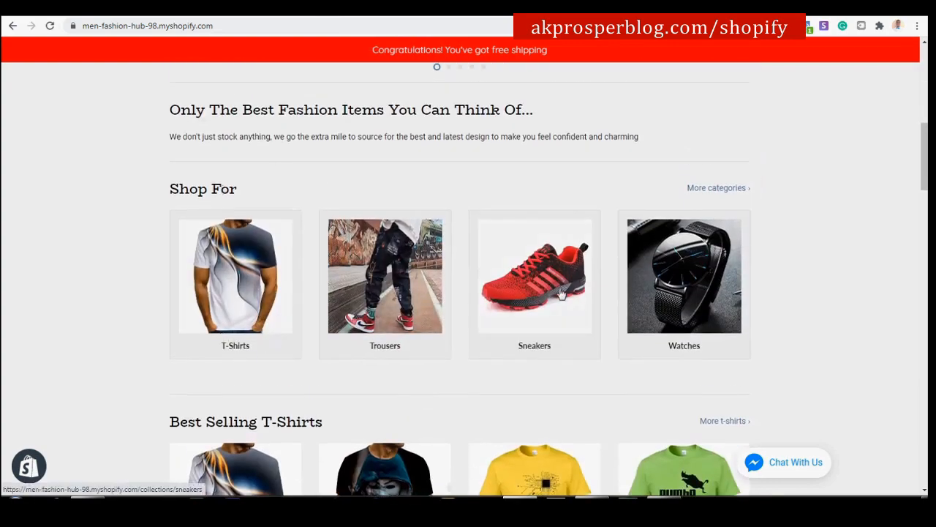
pyautogui.click(259, 284)
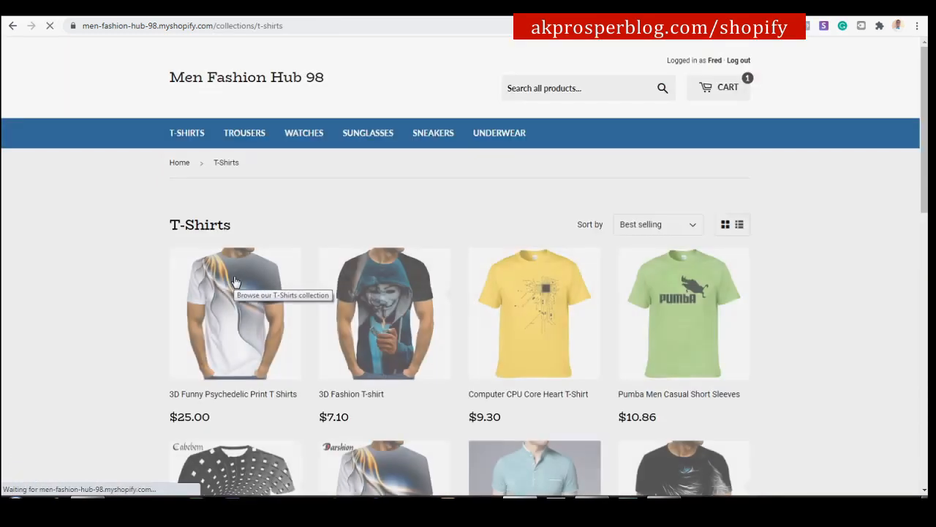
pyautogui.scroll(-1, 594, 338)
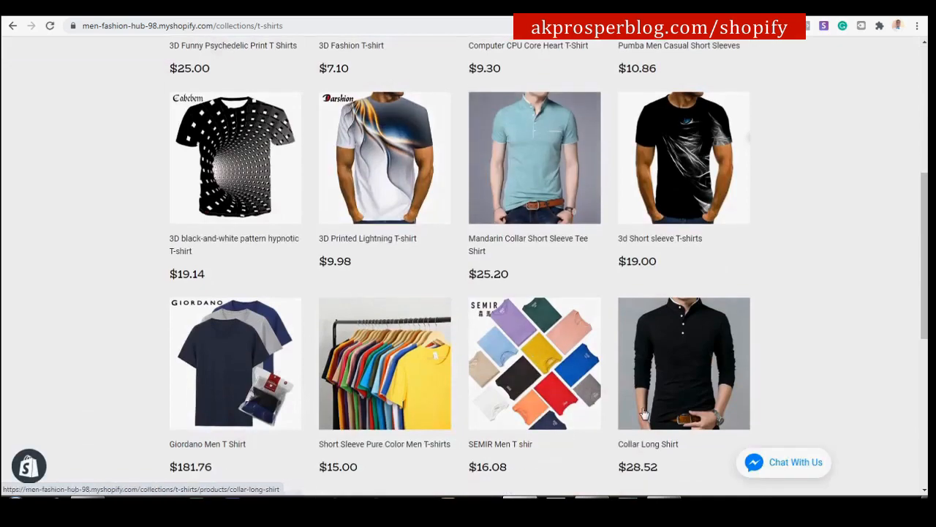
pyautogui.scroll(-4, 643, 394)
pyautogui.scroll(8, 642, 395)
pyautogui.scroll(2, 622, 363)
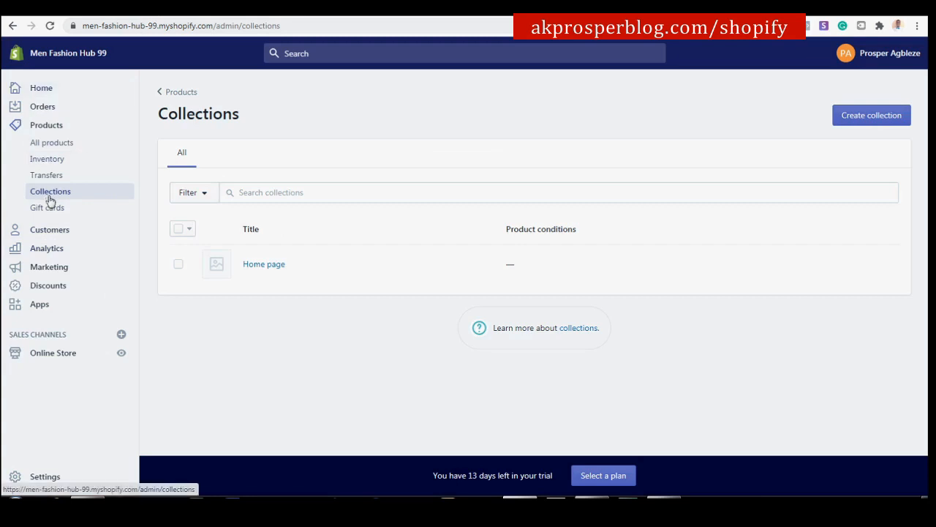
# Create a manual collection titled 'T-Shirts' and save it.
pyautogui.click(869, 117)
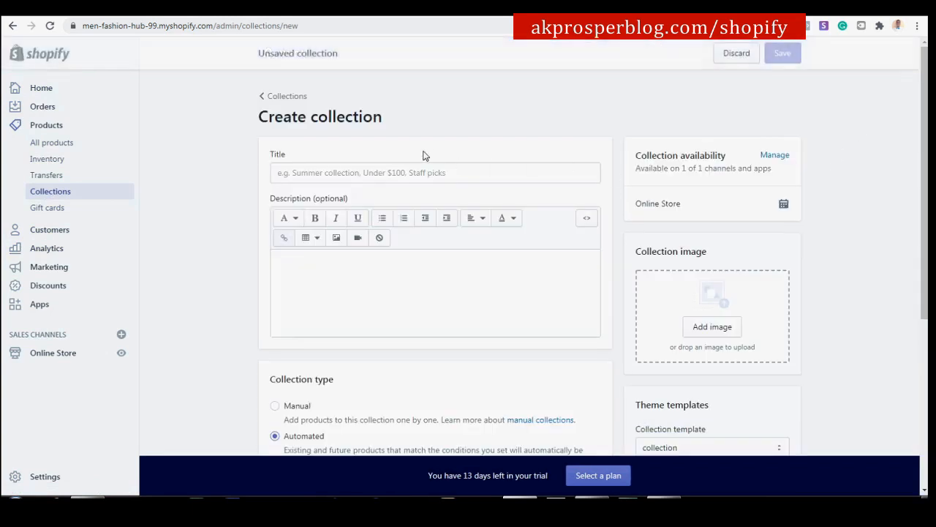
pyautogui.click(446, 171)
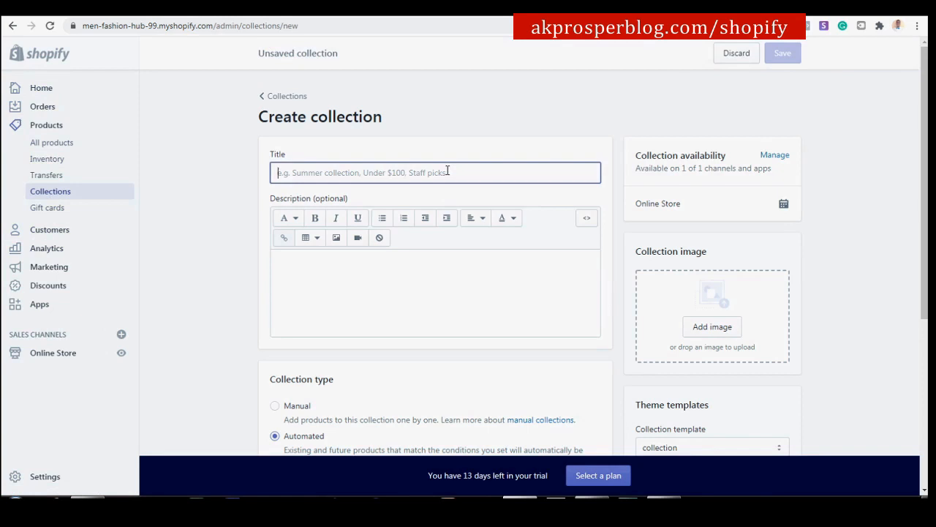
pyautogui.write('T-Shirts')
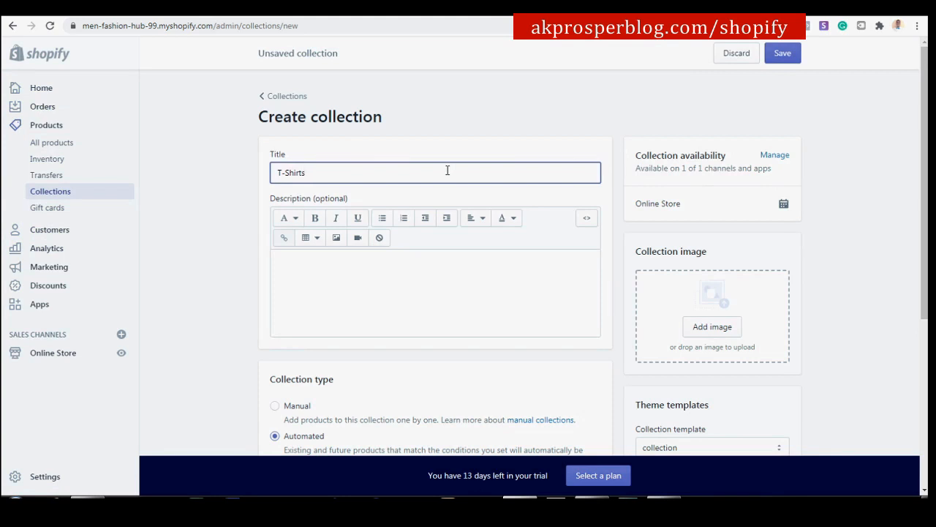
pyautogui.scroll(-3, 439, 163)
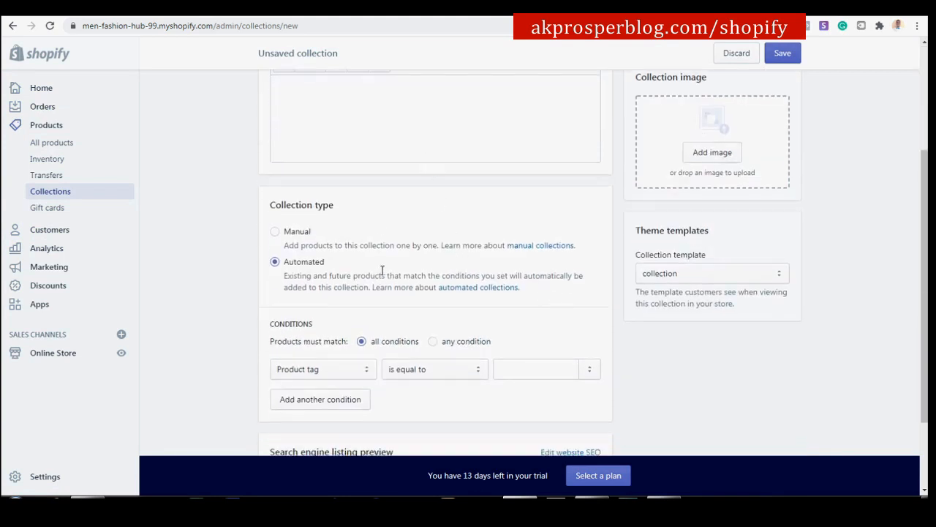
pyautogui.click(274, 232)
pyautogui.scroll(3, 553, 356)
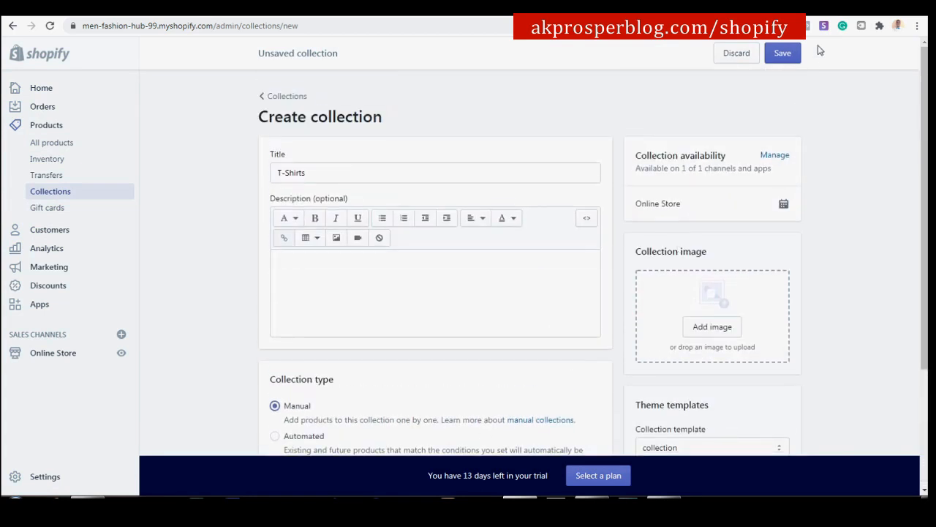
pyautogui.click(797, 54)
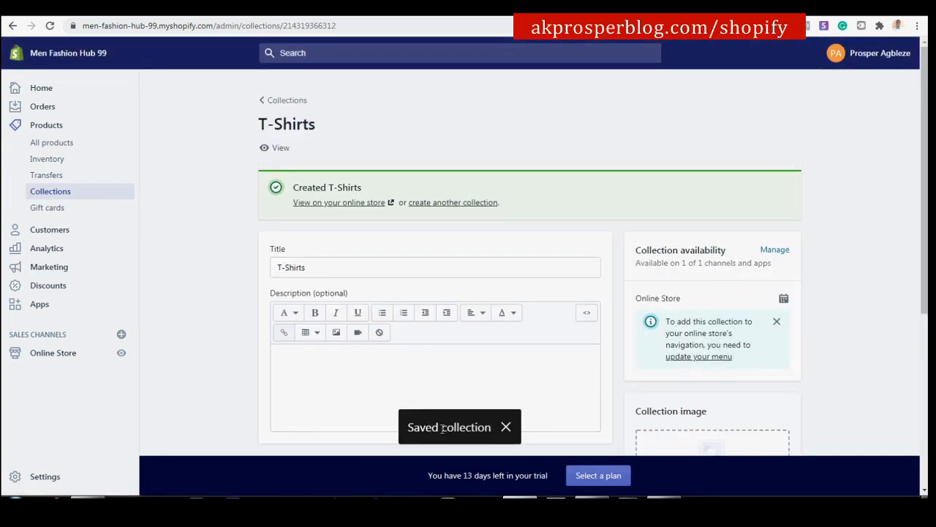
# View the T-Shirts collection on the online store, which has no products yet.
pyautogui.scroll(-3, 443, 320)
pyautogui.scroll(3, 329, 132)
pyautogui.click(328, 205)
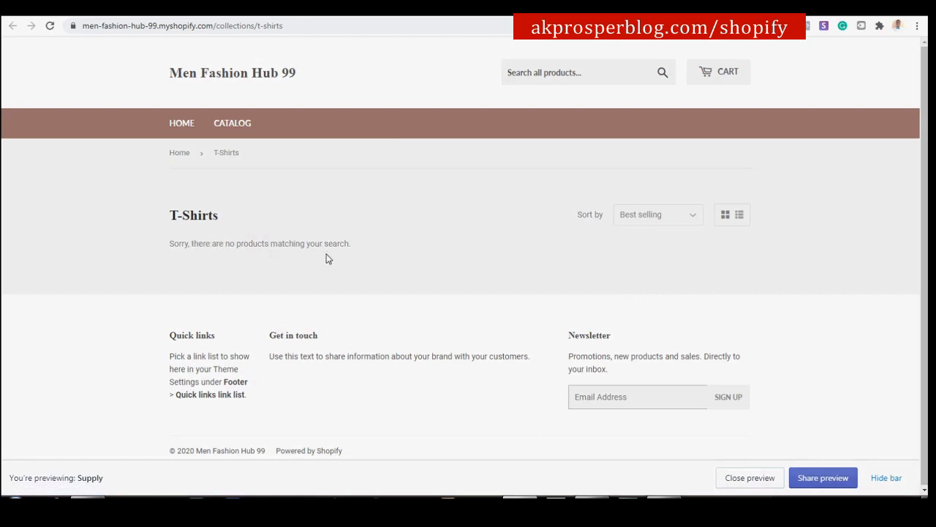
# For T-Shirts, pick the hypnotic pattern, Fashion, Psychedelic, Lightning and Short sleeve 3D T-shirts.
pyautogui.click(413, 6)
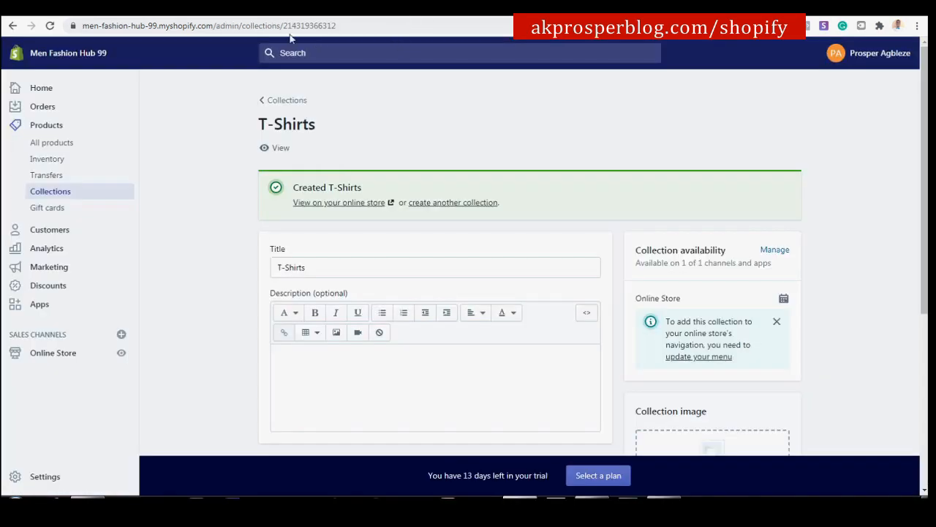
pyautogui.scroll(-1, 344, 212)
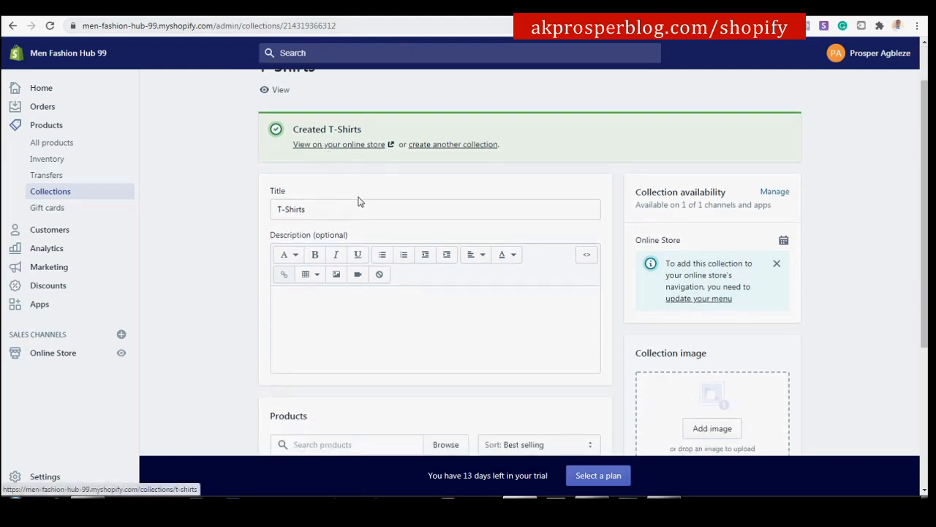
pyautogui.scroll(-3, 351, 212)
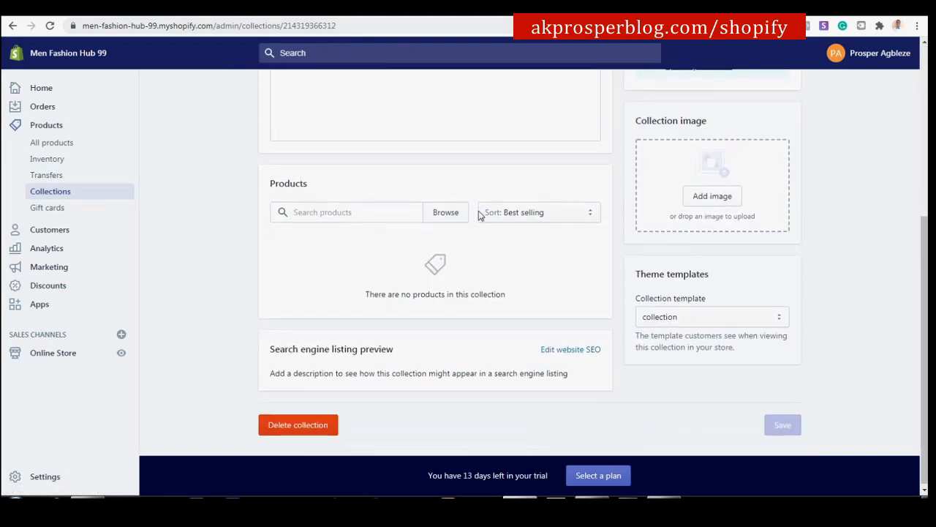
pyautogui.click(446, 212)
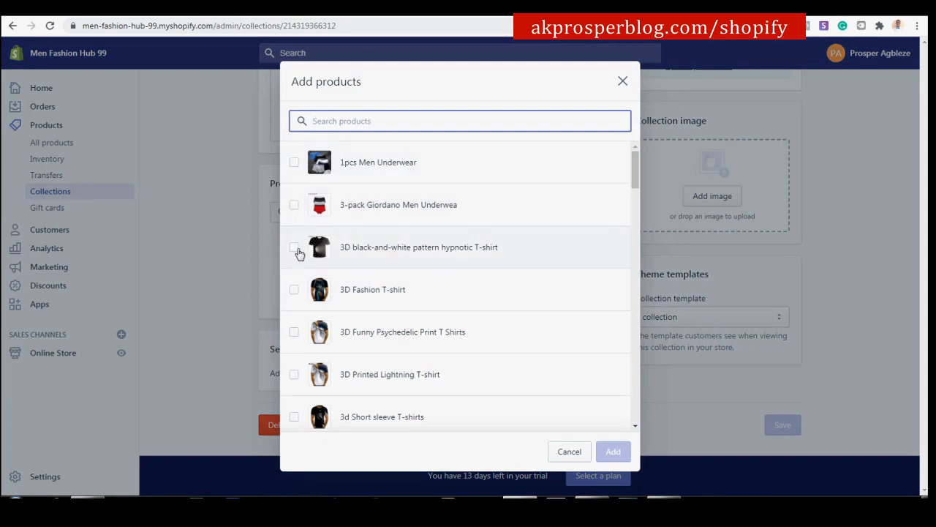
pyautogui.scroll(-1, 361, 250)
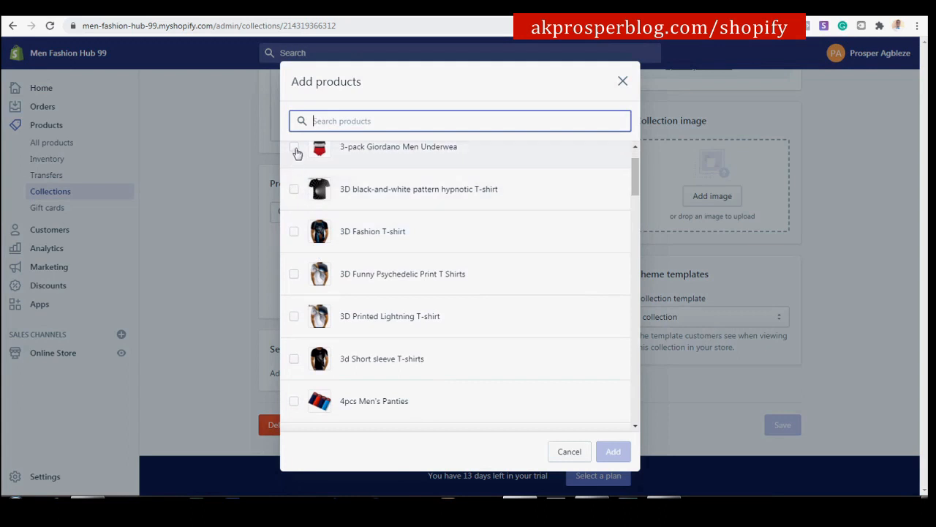
pyautogui.click(293, 190)
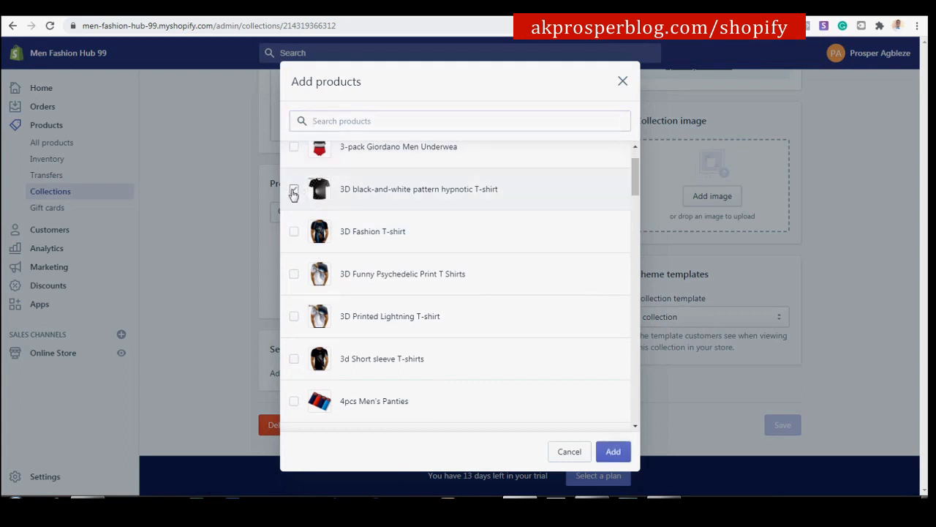
pyautogui.click(294, 233)
pyautogui.click(294, 274)
pyautogui.click(294, 316)
pyautogui.click(294, 358)
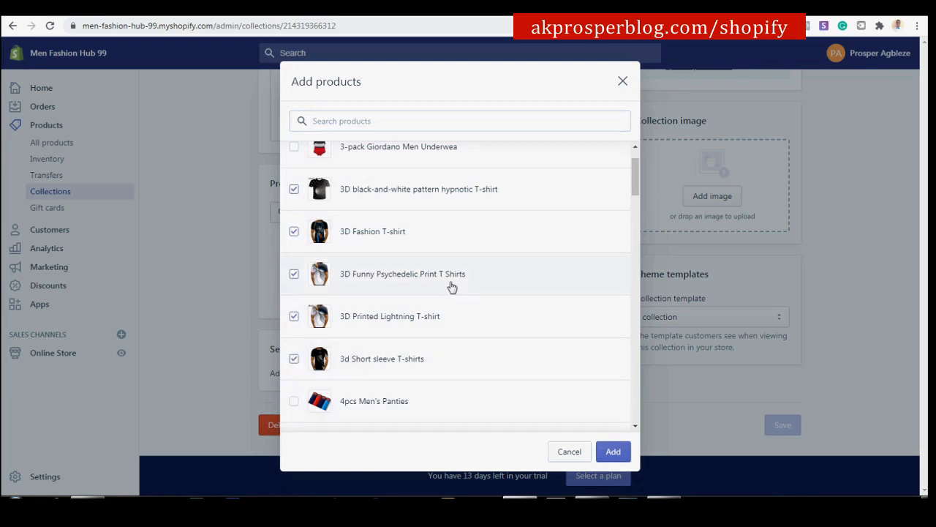
# Also pick Collar Long Shirt, CPU Core Heart, Mandarin Collar, Pumba, SEMIR and Simple O Neck shirts, then add them.
pyautogui.scroll(-2, 450, 289)
pyautogui.scroll(-5, 453, 284)
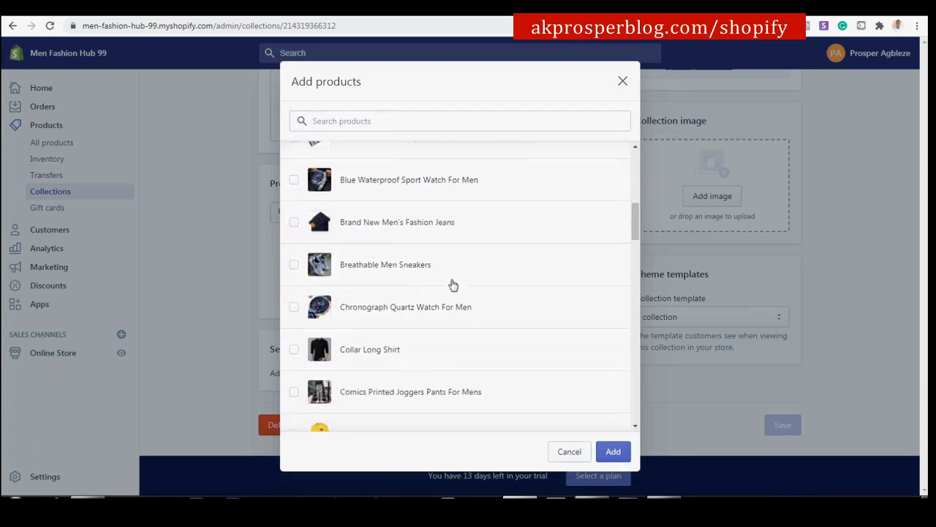
pyautogui.click(294, 175)
pyautogui.click(294, 260)
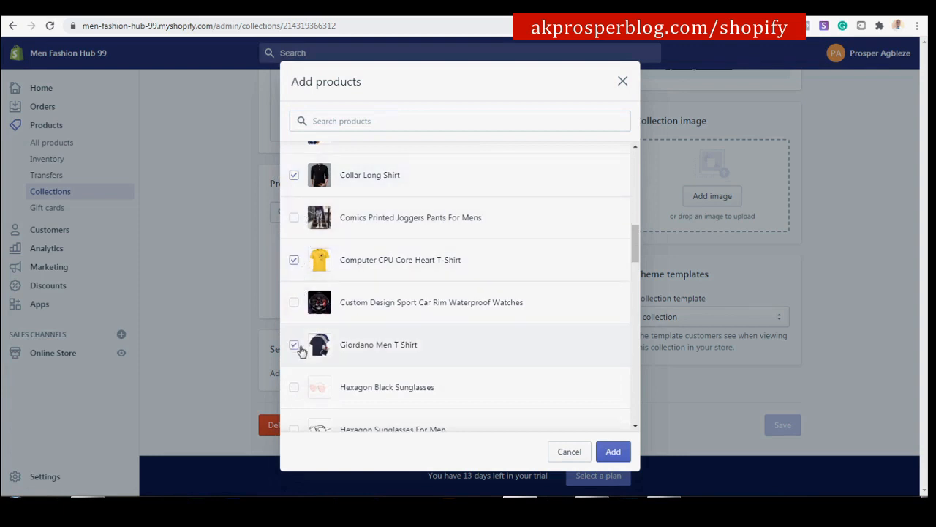
pyautogui.scroll(-3, 302, 352)
pyautogui.scroll(-5, 302, 352)
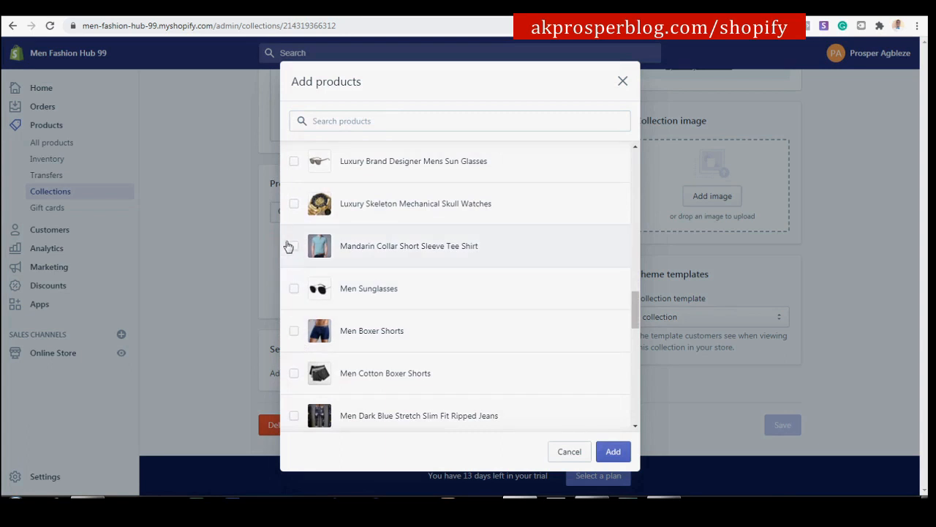
pyautogui.click(292, 246)
pyautogui.scroll(-3, 311, 336)
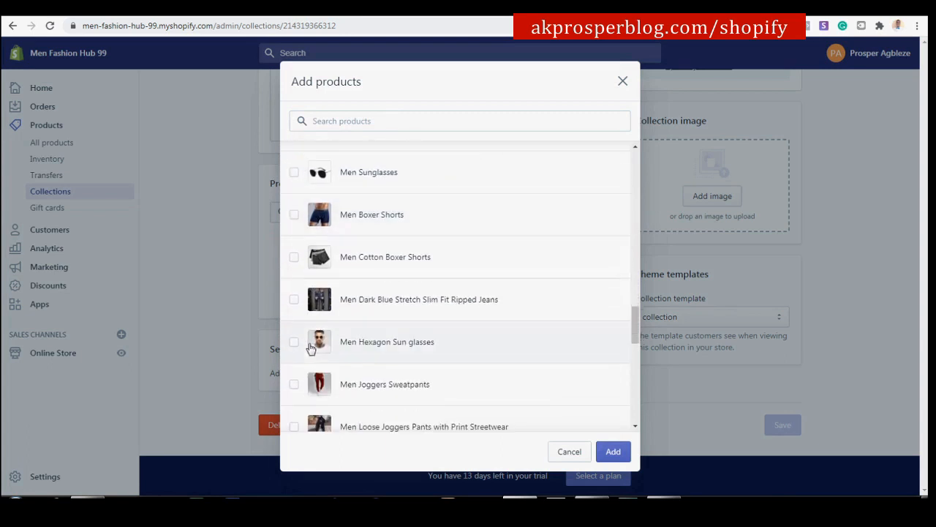
pyautogui.scroll(-1, 310, 307)
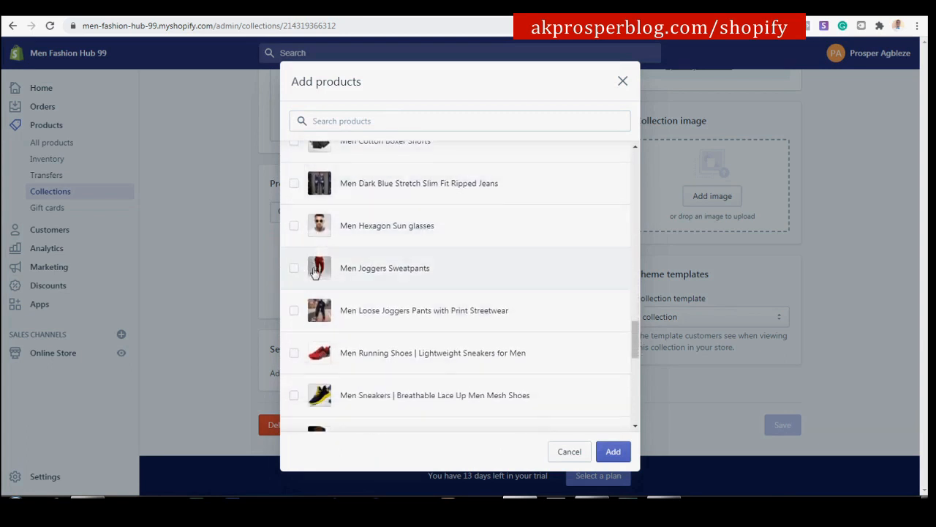
pyautogui.scroll(-1, 316, 283)
pyautogui.scroll(-5, 315, 293)
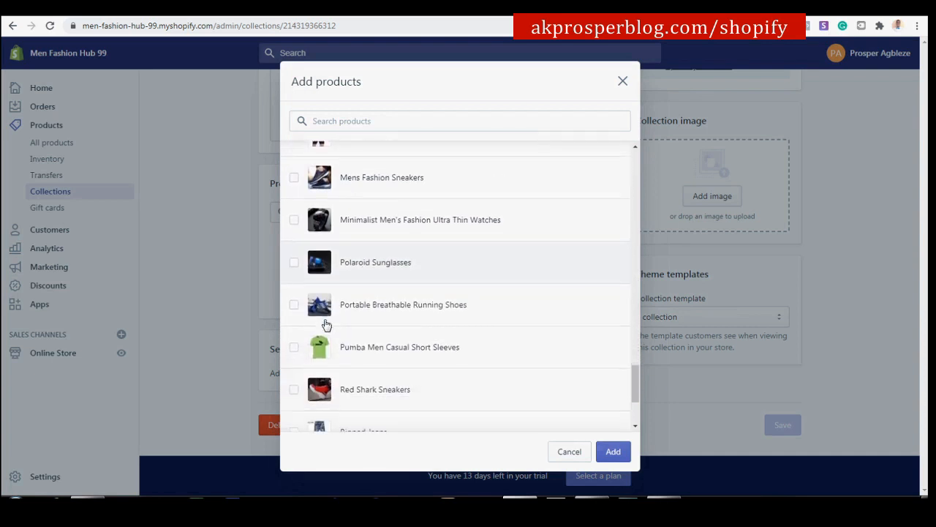
pyautogui.click(294, 285)
pyautogui.scroll(-2, 296, 293)
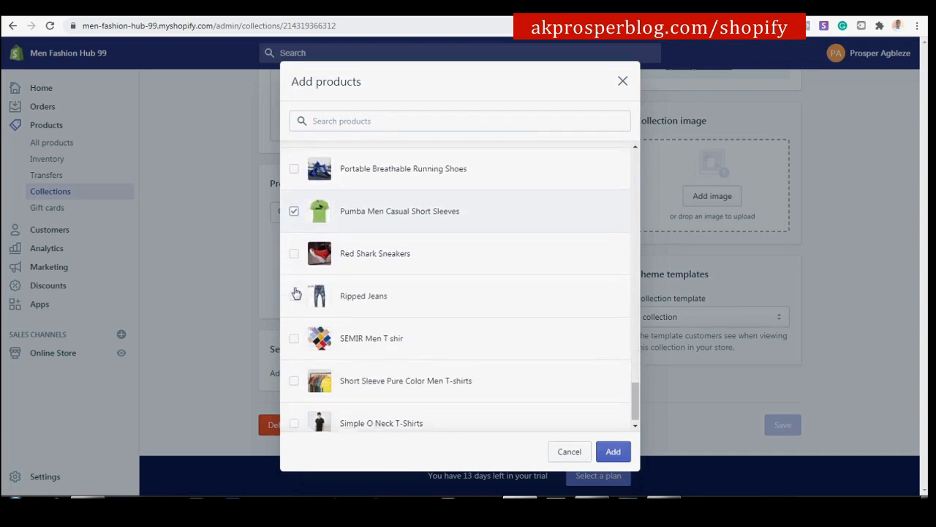
pyautogui.click(296, 327)
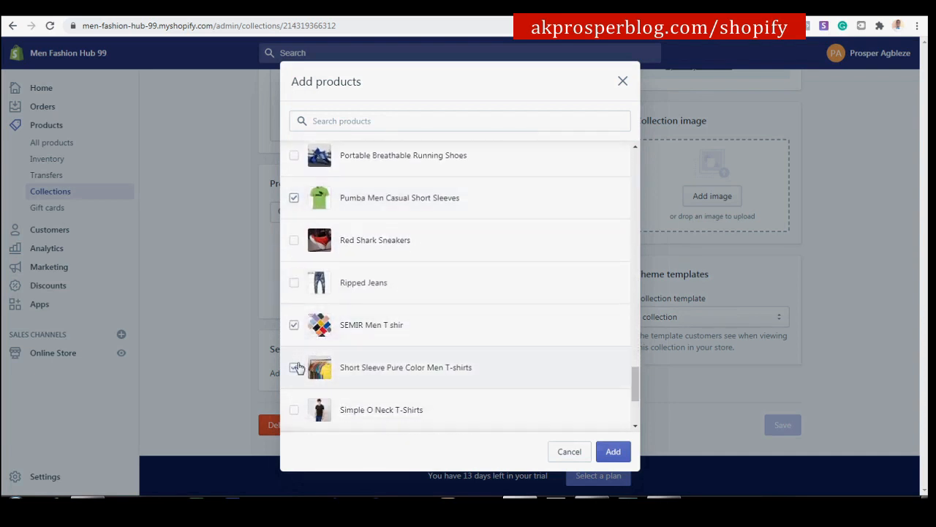
pyautogui.scroll(-3, 298, 368)
pyautogui.click(294, 295)
pyautogui.scroll(-1, 296, 325)
pyautogui.scroll(5, 335, 286)
pyautogui.scroll(10, 358, 194)
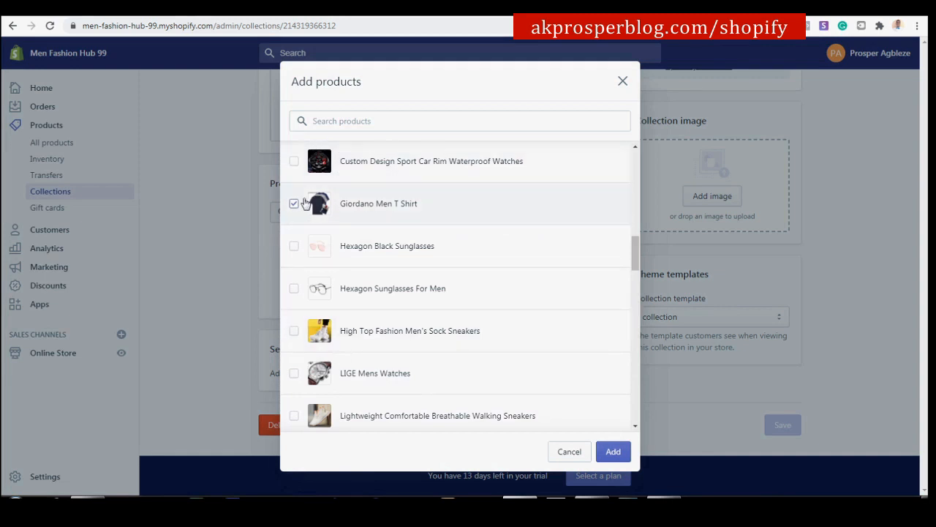
pyautogui.scroll(2, 300, 192)
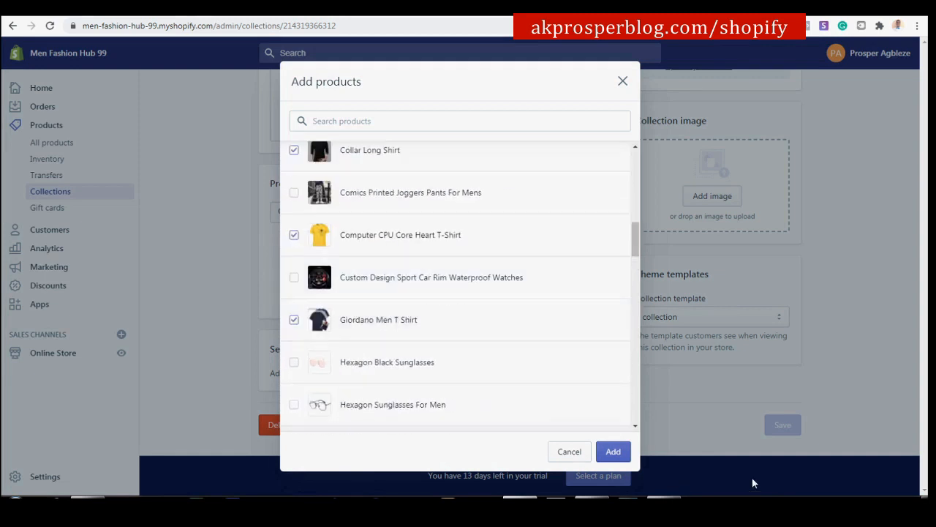
pyautogui.click(621, 451)
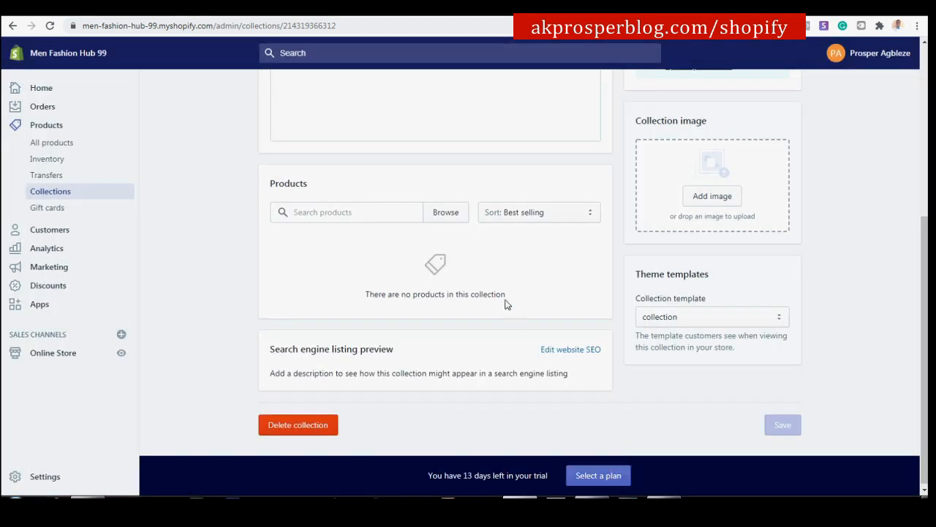
pyautogui.scroll(-3, 418, 307)
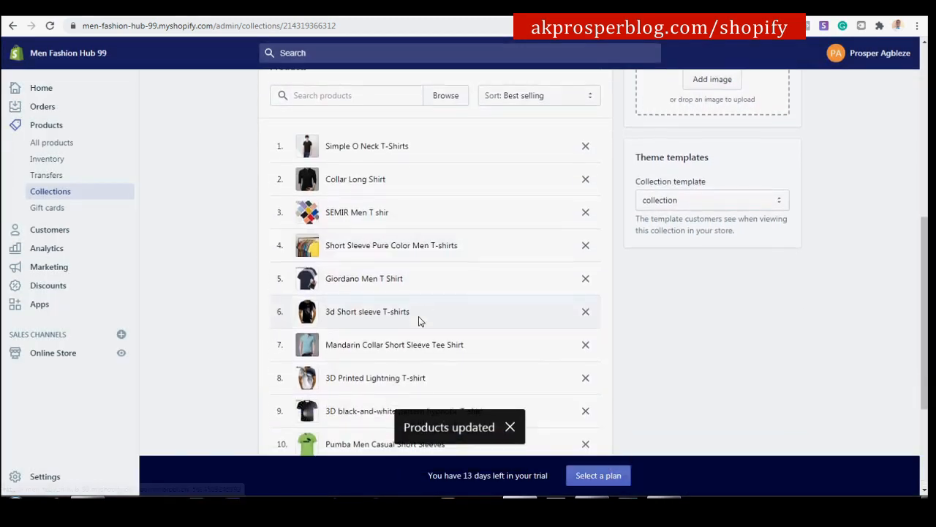
pyautogui.scroll(6, 504, 249)
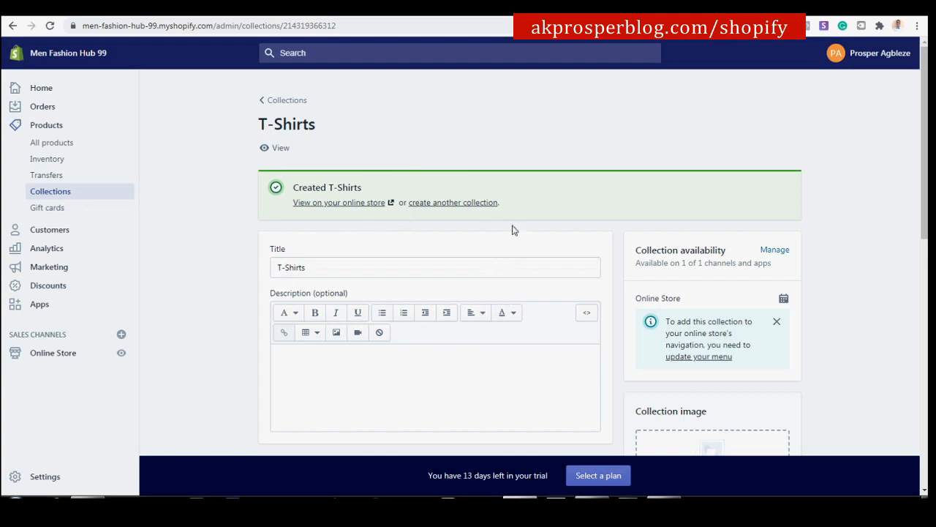
# Start another collection titled 'Trousers' and save it.
pyautogui.click(452, 203)
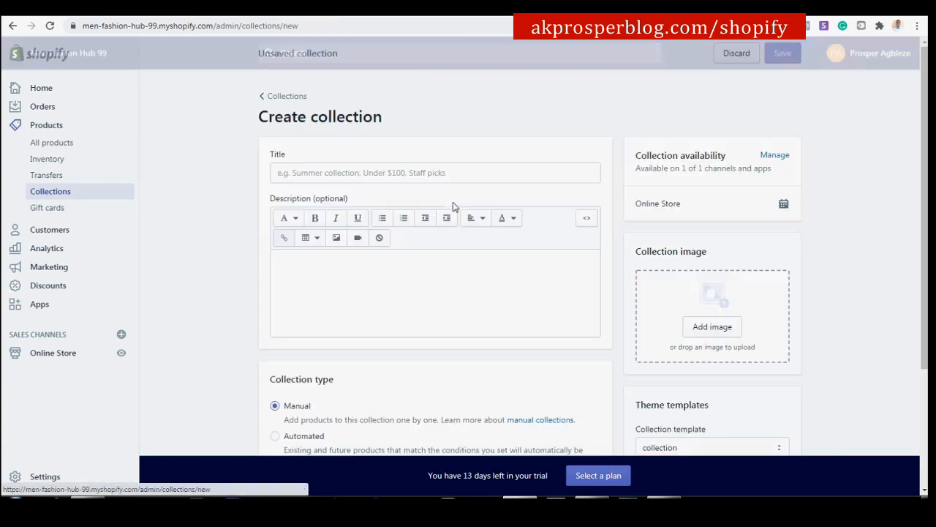
pyautogui.click(433, 172)
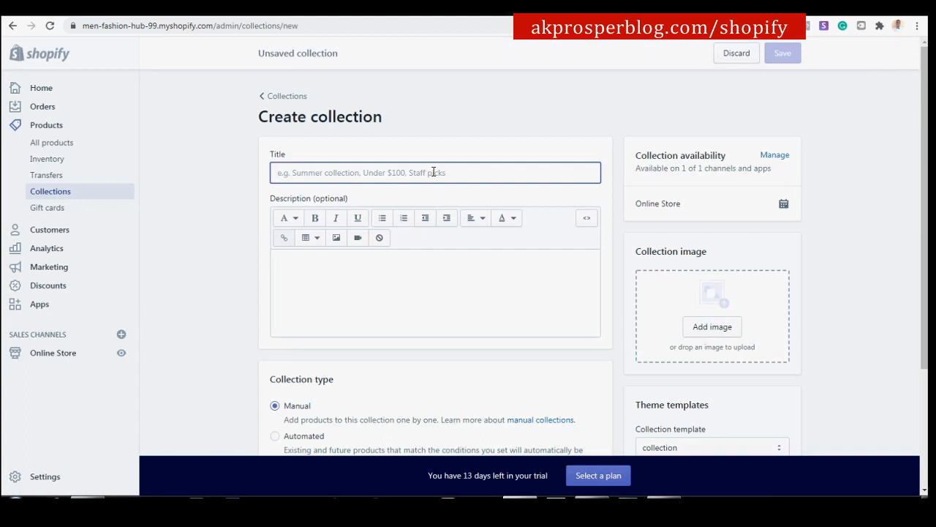
pyautogui.write('Trousers')
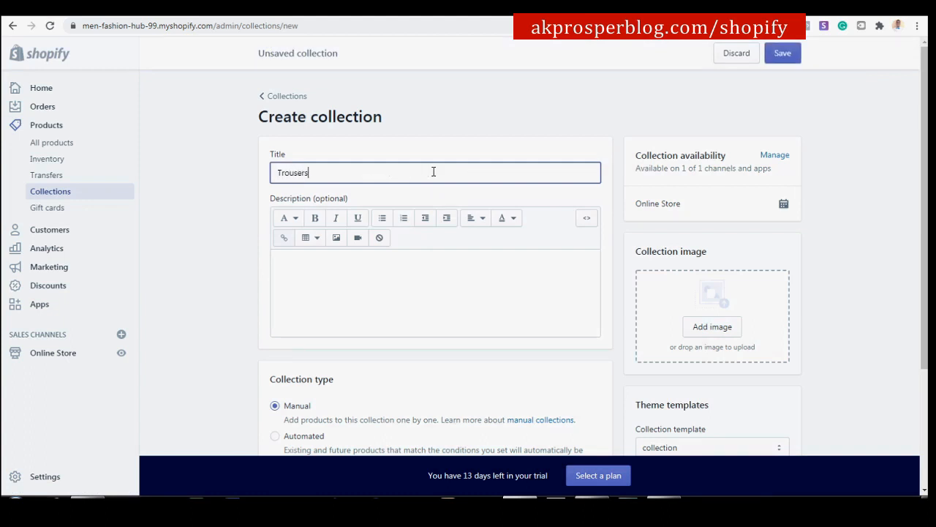
pyautogui.scroll(-3, 436, 177)
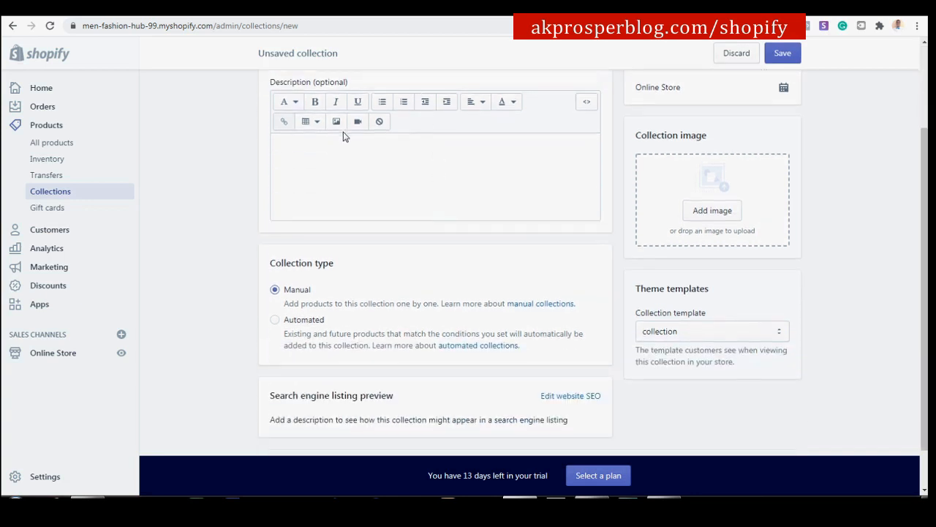
pyautogui.scroll(-1, 373, 183)
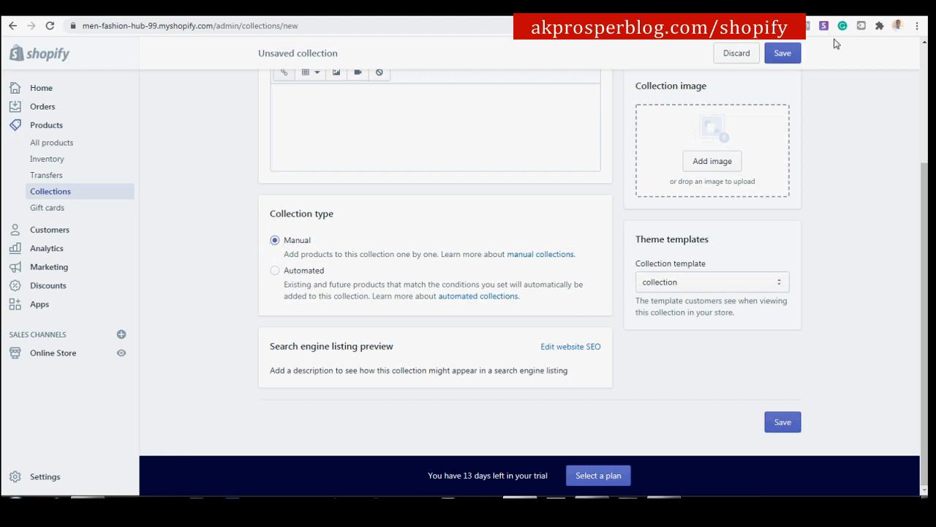
pyautogui.click(783, 55)
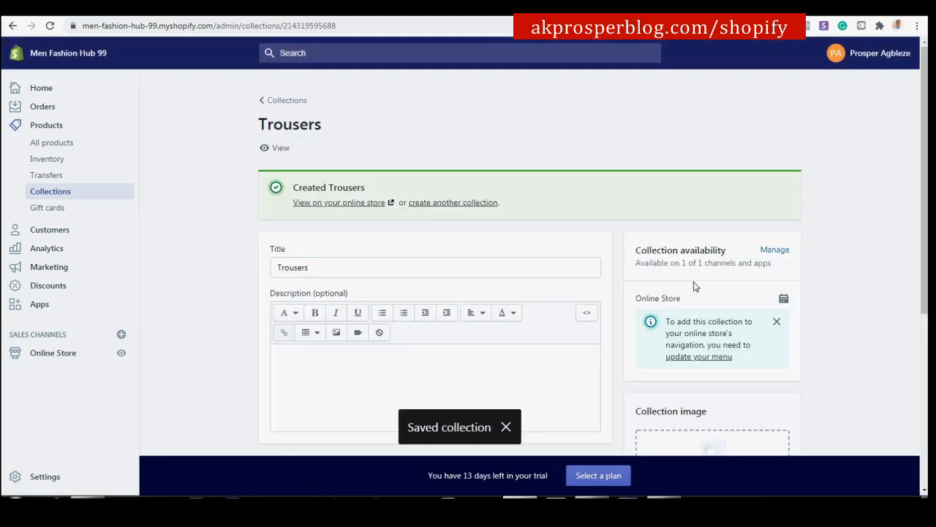
# Add jeans and joggers to Trousers, including Brand New Men's Fashion Jeans, Men Joggers Sweatpants and Ripped Jeans.
pyautogui.scroll(-4, 532, 242)
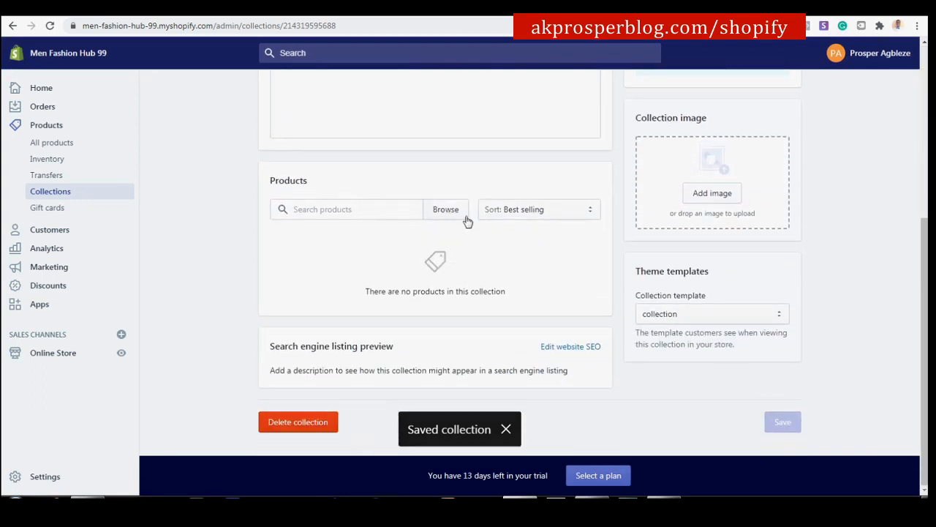
pyautogui.click(442, 212)
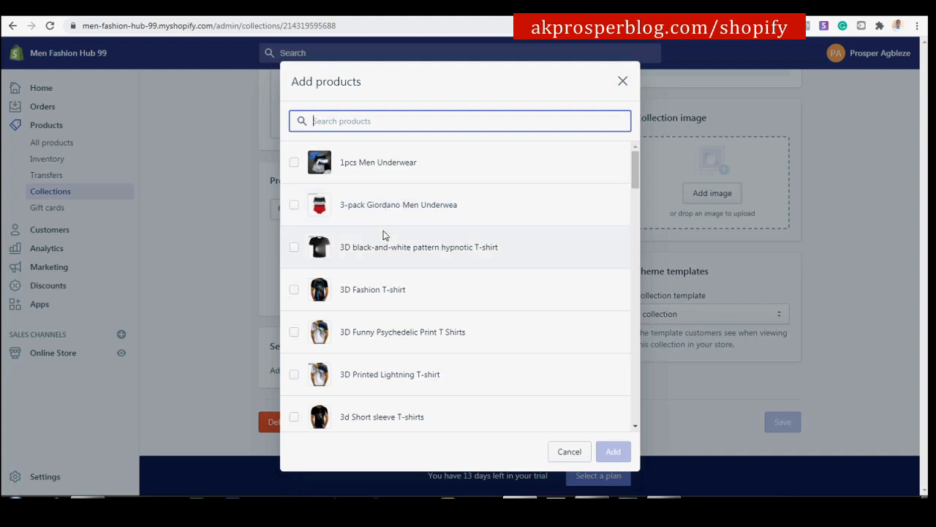
pyautogui.scroll(-2, 382, 241)
pyautogui.scroll(-5, 382, 243)
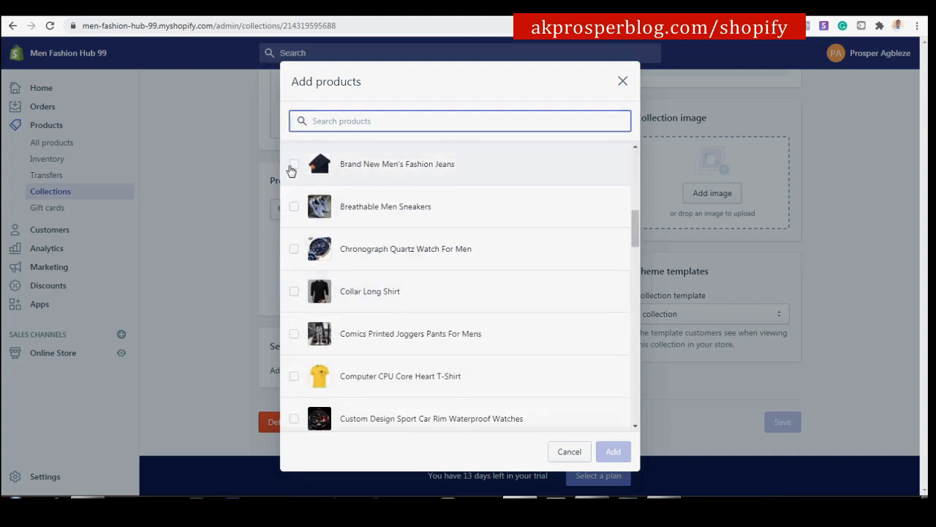
pyautogui.click(292, 170)
pyautogui.scroll(-3, 370, 305)
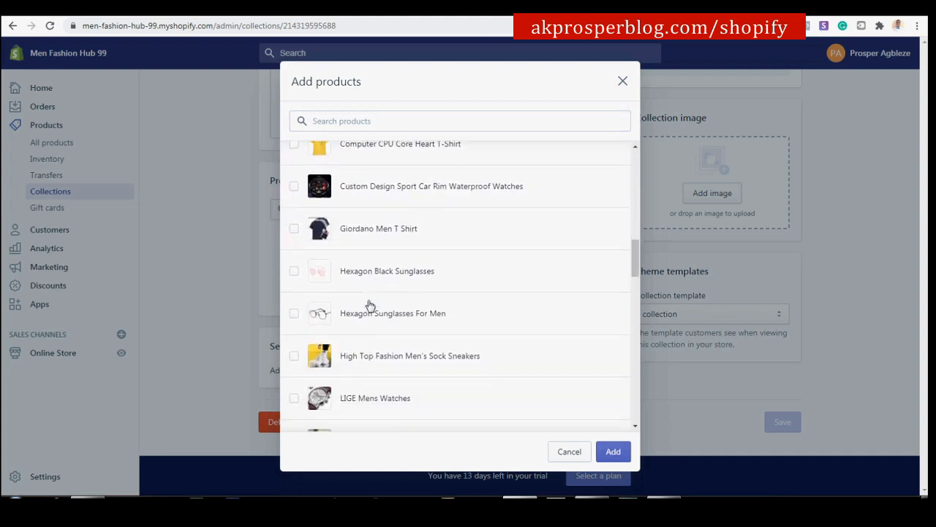
pyautogui.scroll(-3, 348, 271)
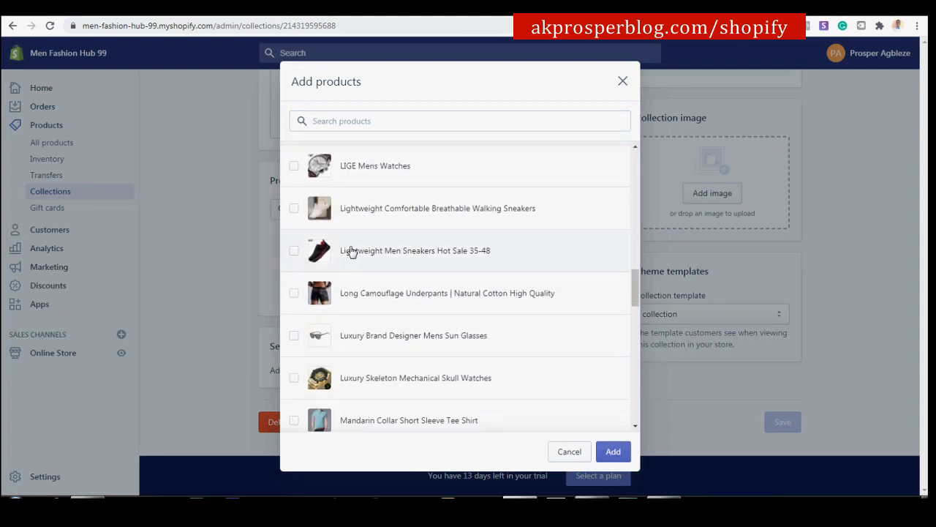
pyautogui.scroll(-4, 351, 256)
pyautogui.scroll(-1, 351, 262)
pyautogui.click(295, 242)
pyautogui.click(294, 326)
pyautogui.scroll(-1, 359, 304)
pyautogui.scroll(-3, 367, 299)
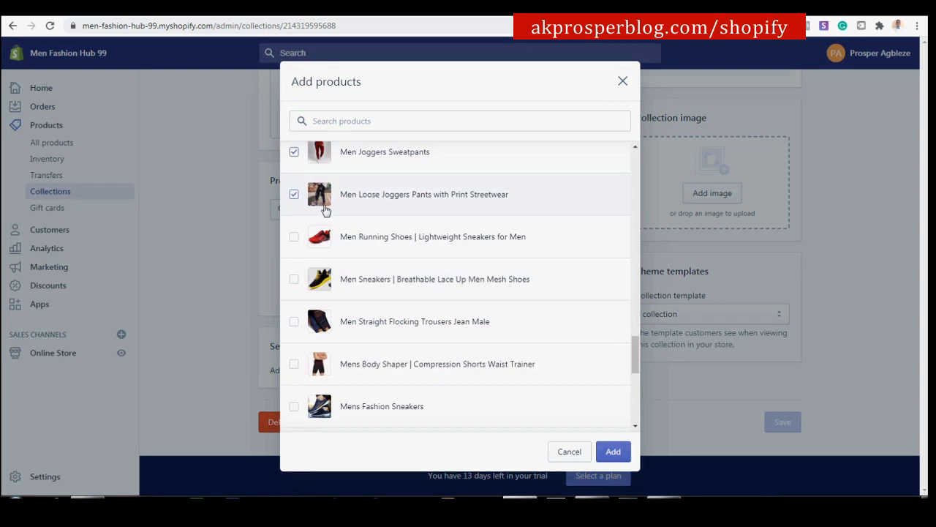
pyautogui.scroll(-1, 333, 218)
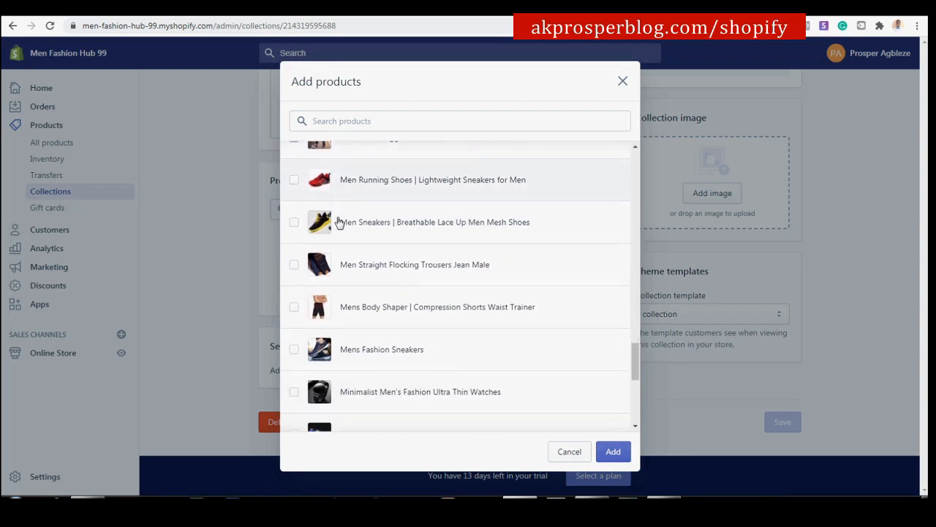
pyautogui.click(295, 265)
pyautogui.scroll(-5, 363, 264)
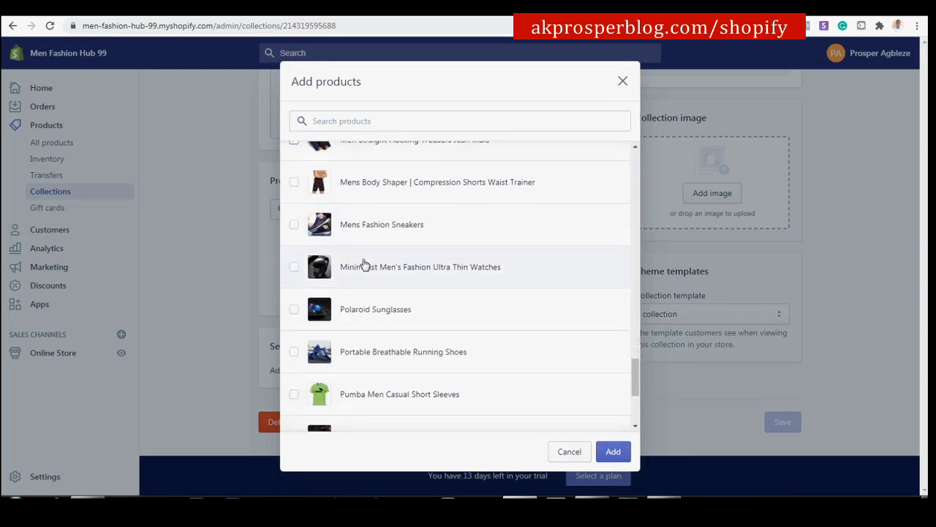
pyautogui.scroll(-1, 364, 263)
pyautogui.click(296, 237)
pyautogui.scroll(-3, 322, 261)
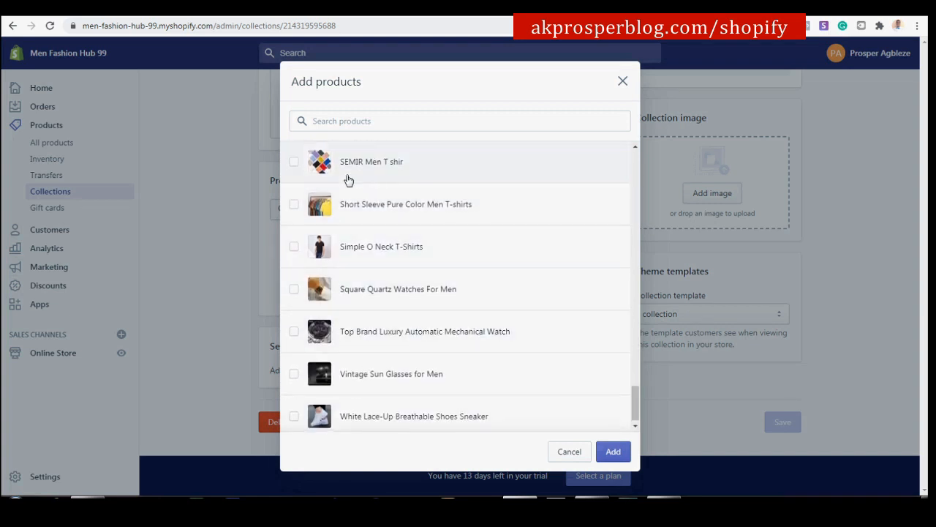
pyautogui.click(618, 456)
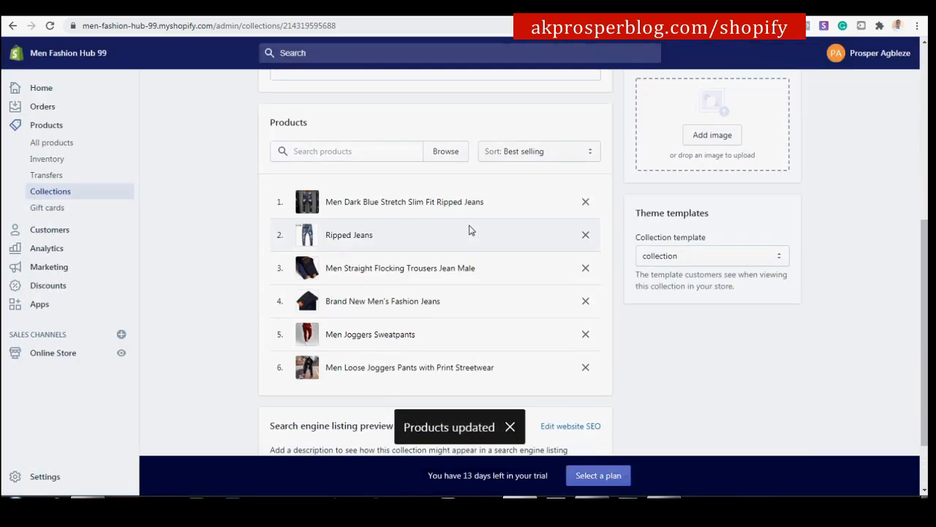
pyautogui.scroll(5, 588, 265)
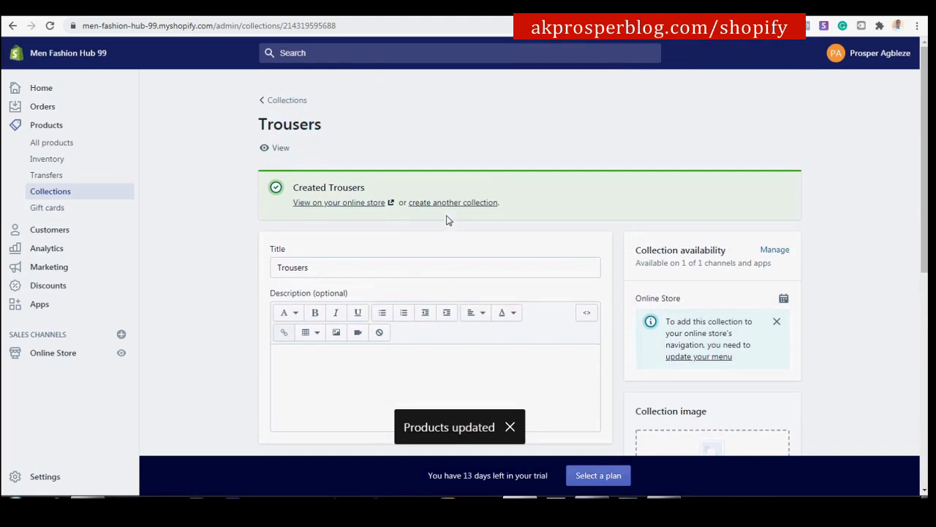
# Start another collection titled 'Watches', keep it manual, and save it.
pyautogui.click(453, 204)
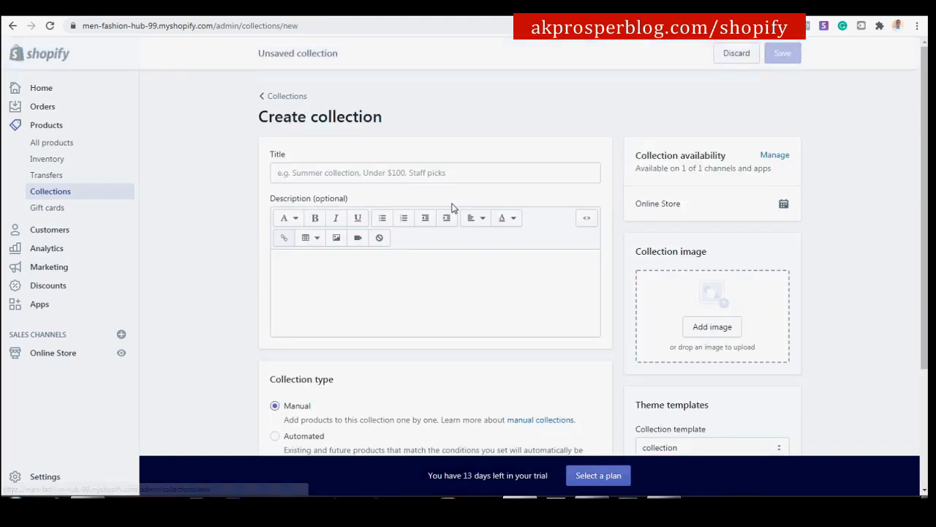
pyautogui.click(450, 175)
pyautogui.write('Watches')
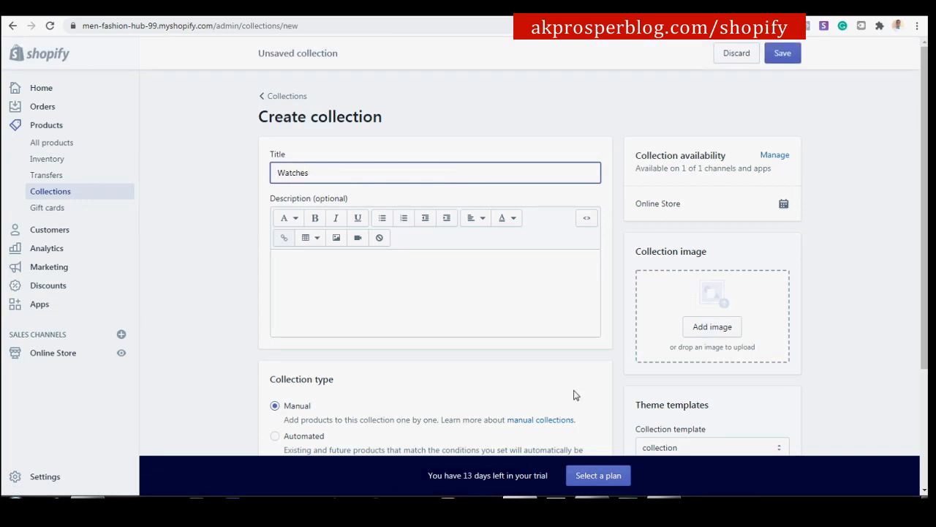
pyautogui.scroll(-2, 244, 339)
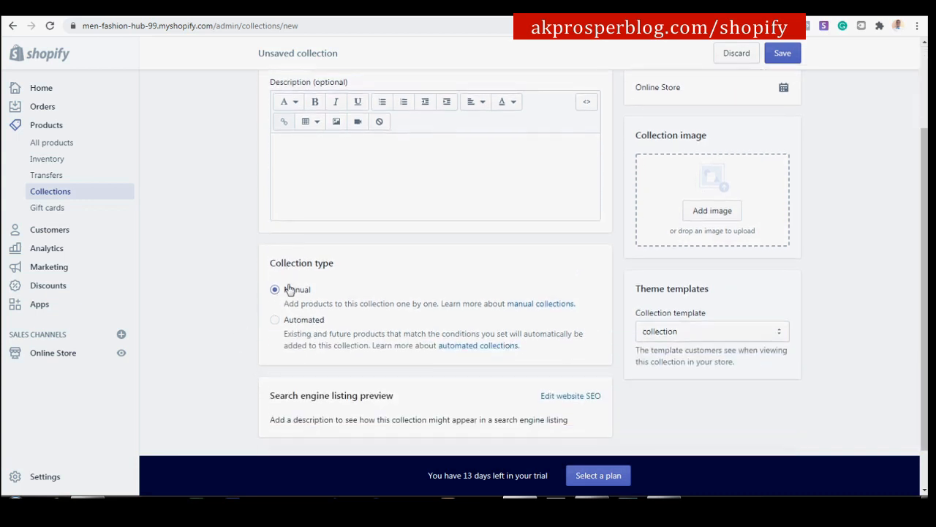
pyautogui.click(786, 58)
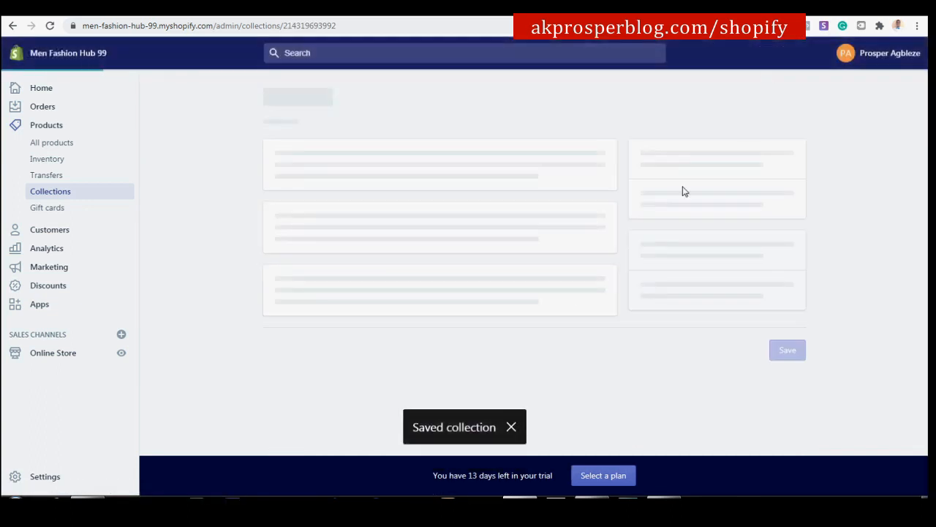
pyautogui.scroll(-3, 507, 269)
pyautogui.scroll(-3, 504, 272)
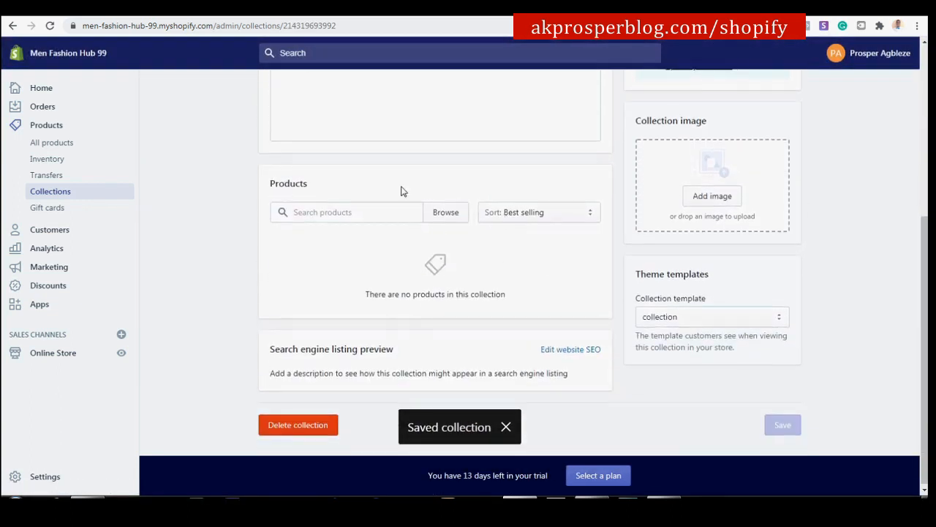
# In the product picker, tick Blue Waterproof Sport Watch For Men and Custom Design Sport Car Rim Waterproof Watches.
pyautogui.click(442, 214)
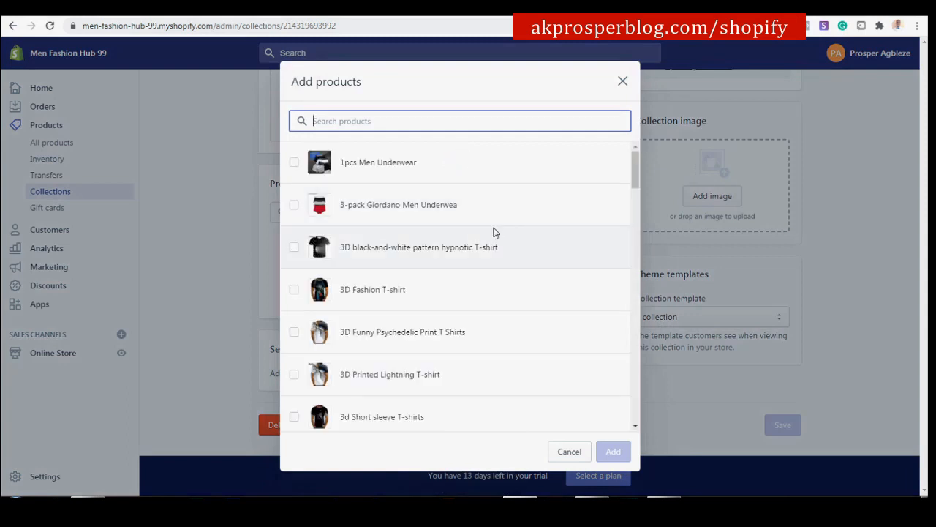
pyautogui.scroll(-4, 334, 291)
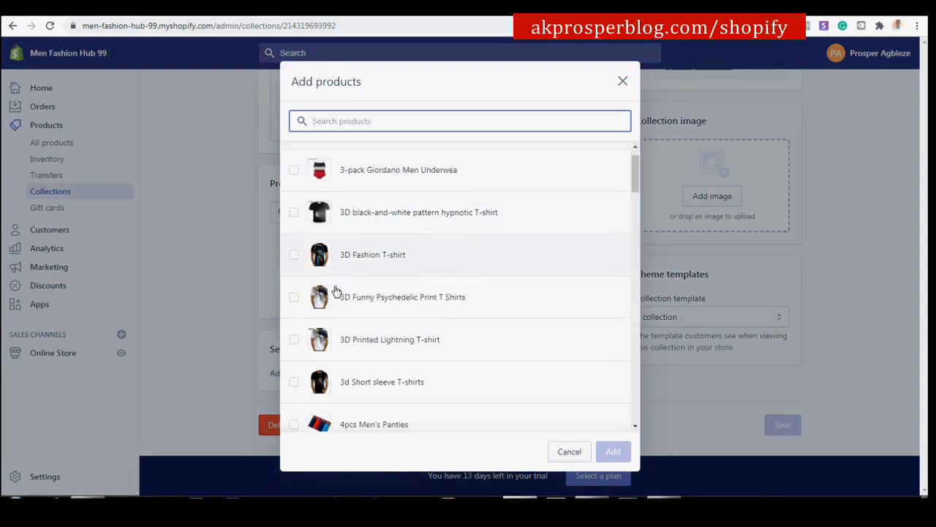
pyautogui.scroll(-2, 320, 247)
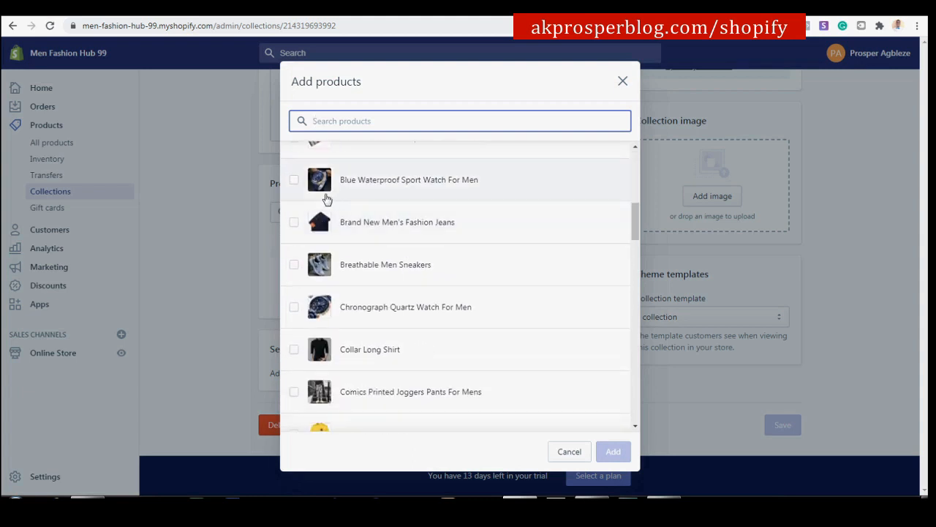
pyautogui.click(295, 183)
pyautogui.scroll(2, 296, 190)
pyautogui.scroll(-2, 296, 190)
pyautogui.scroll(-1, 349, 314)
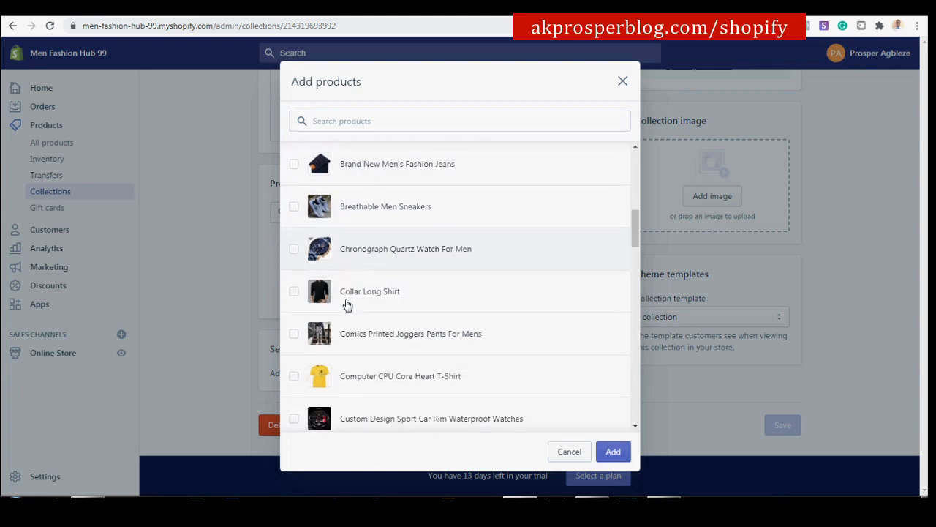
pyautogui.scroll(-3, 435, 180)
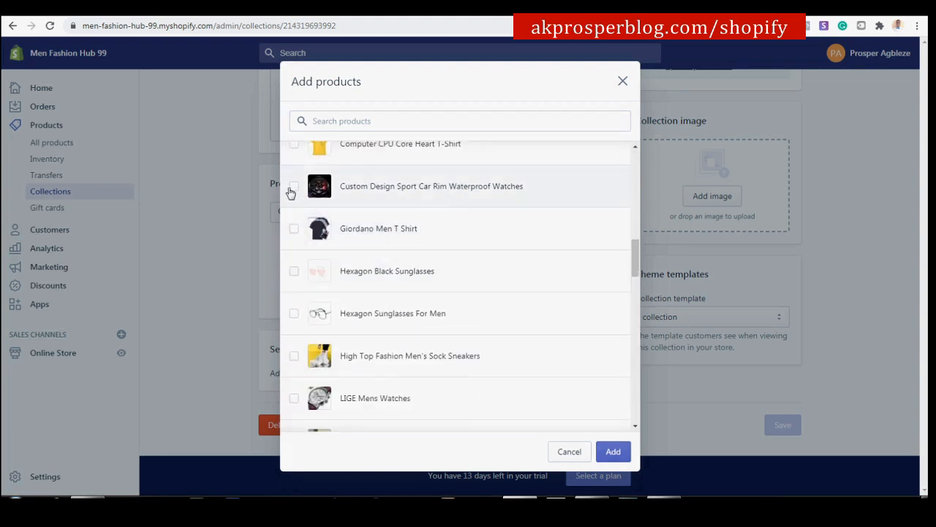
pyautogui.click(293, 187)
# Tick Square Quartz Watches For Men and Top Brand Luxury Automatic Mechanical Watch, then add them.
pyautogui.scroll(-1, 378, 227)
pyautogui.scroll(1, 378, 228)
pyautogui.scroll(-1, 378, 227)
pyautogui.scroll(-2, 378, 227)
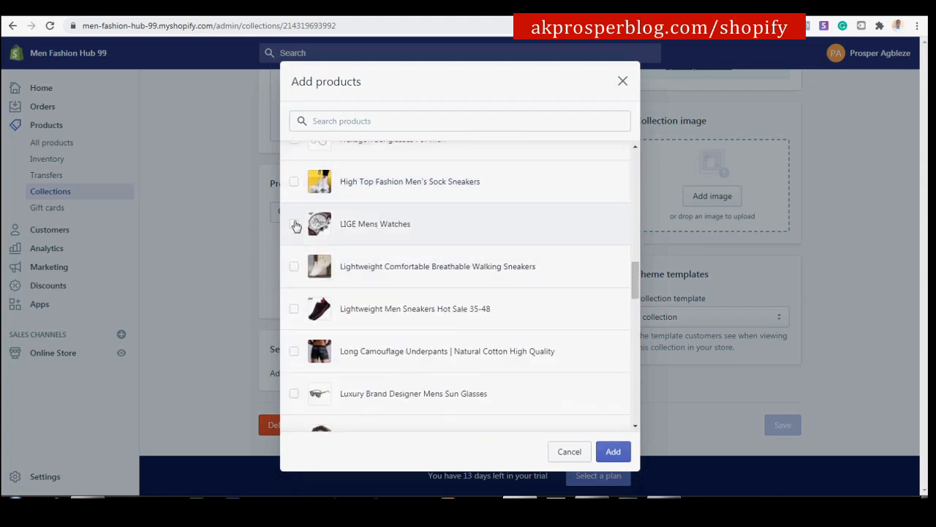
pyautogui.scroll(-3, 359, 218)
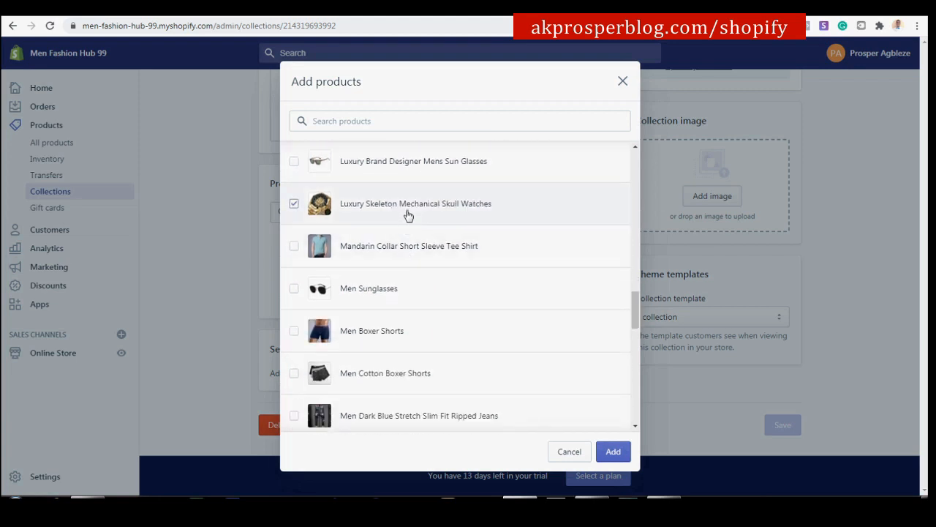
pyautogui.scroll(-4, 408, 213)
pyautogui.scroll(-4, 410, 232)
pyautogui.scroll(-3, 420, 257)
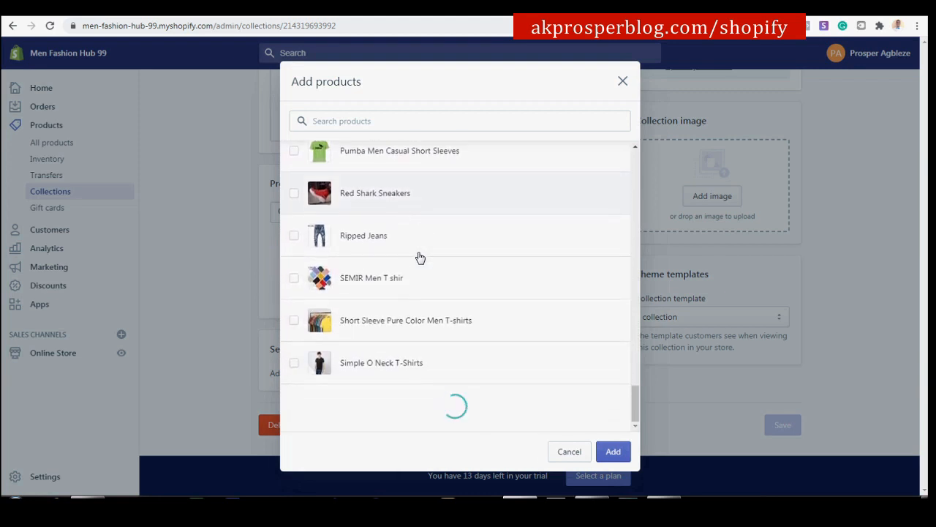
pyautogui.scroll(-2, 420, 257)
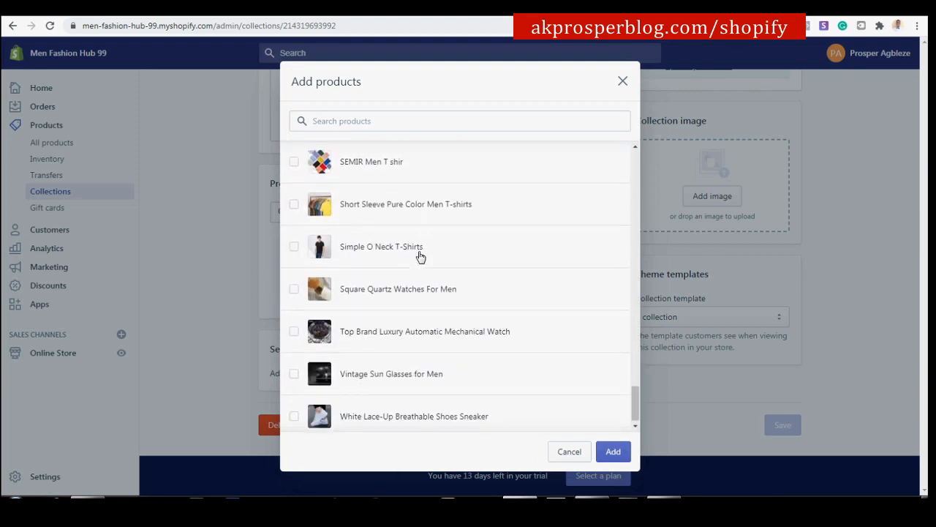
pyautogui.click(417, 292)
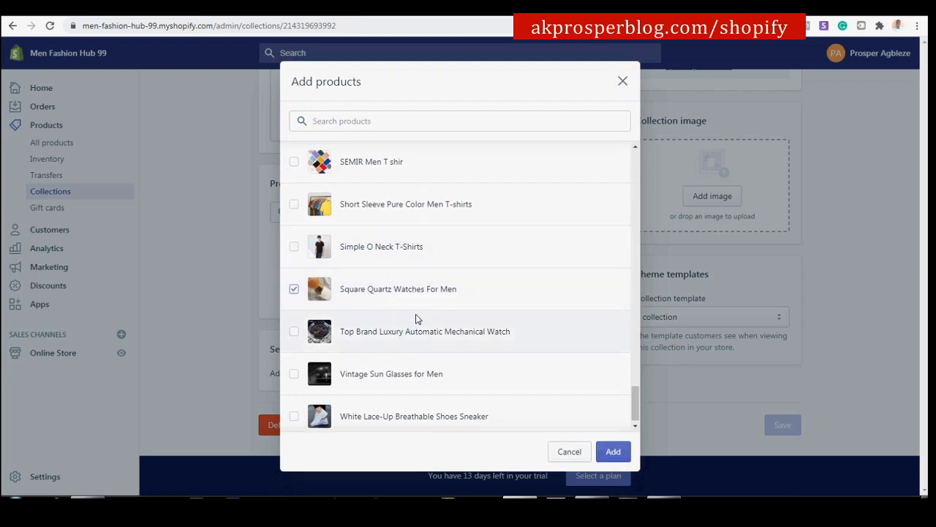
pyautogui.click(418, 324)
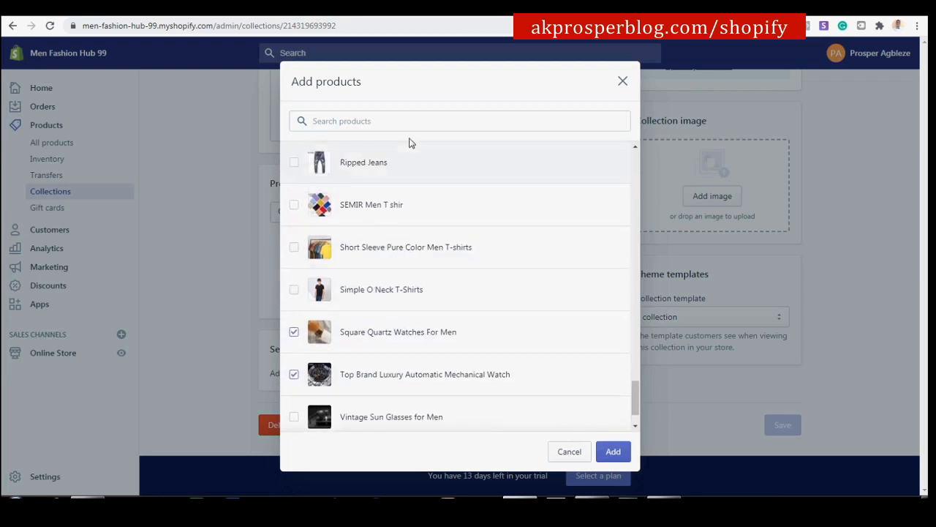
pyautogui.click(619, 453)
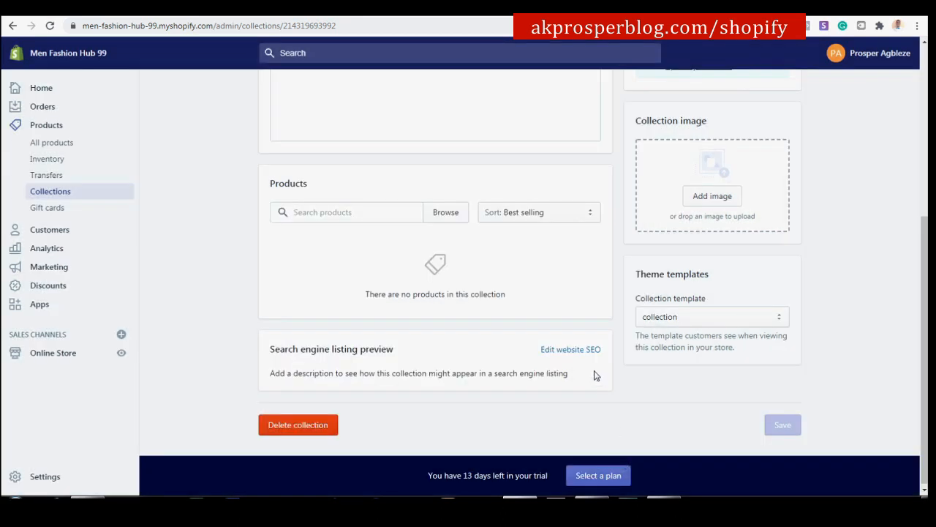
# View the Watches collection on the online store and scroll through its watch grid.
pyautogui.scroll(4, 521, 274)
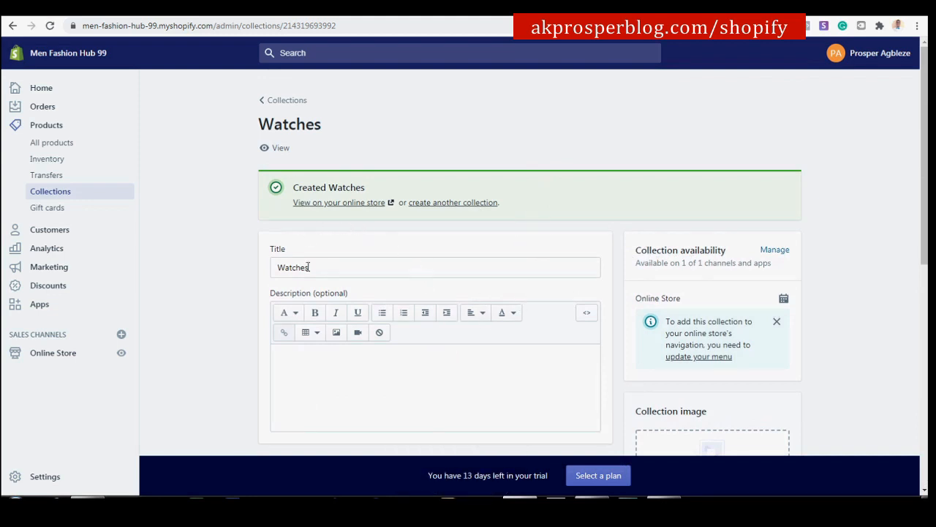
pyautogui.click(324, 208)
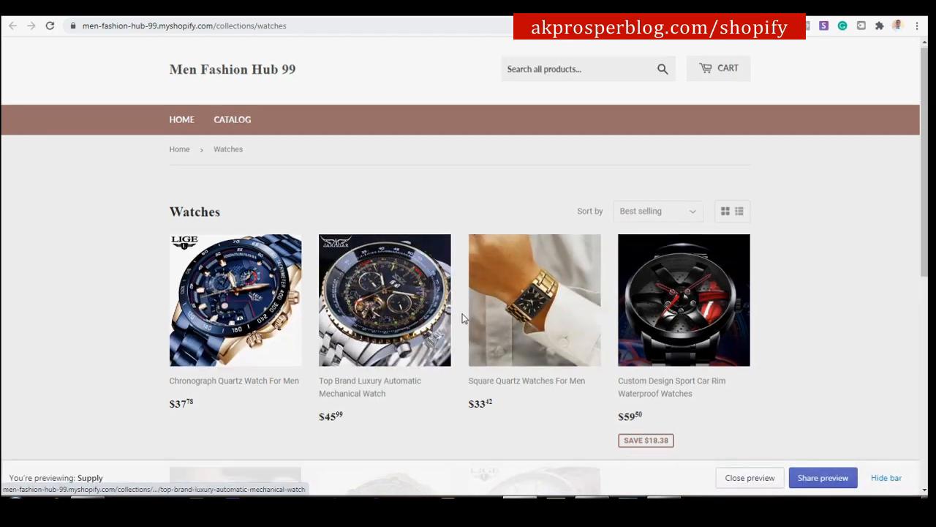
pyautogui.scroll(-2, 461, 318)
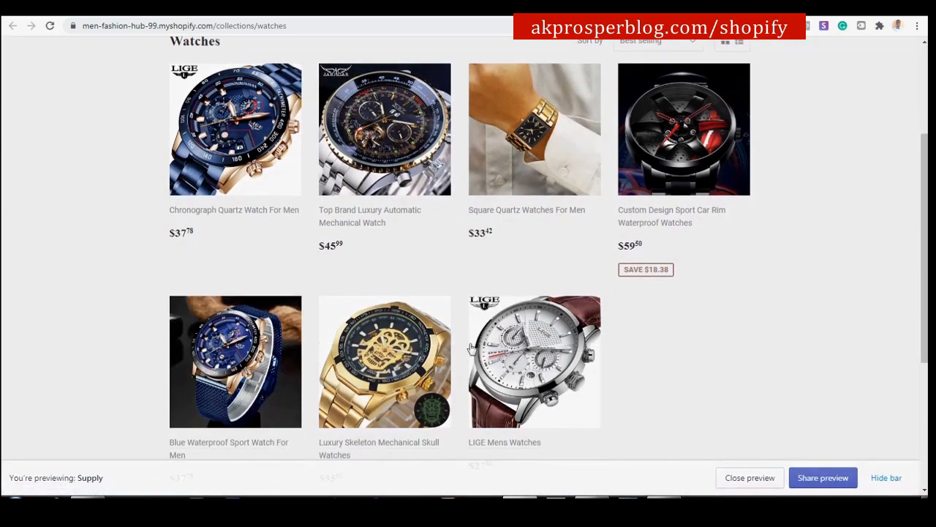
pyautogui.scroll(2, 220, 329)
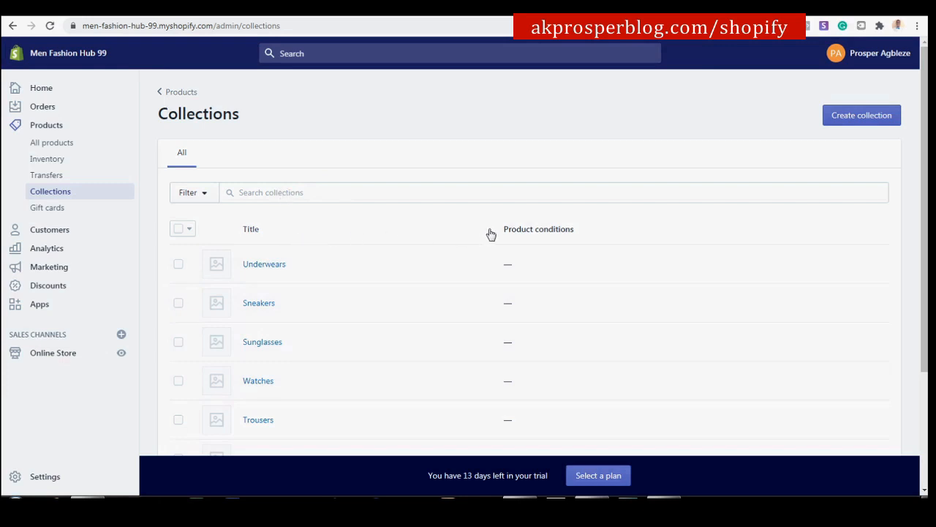
pyautogui.scroll(-3, 629, 104)
pyautogui.scroll(2, 627, 154)
pyautogui.scroll(-2, 627, 148)
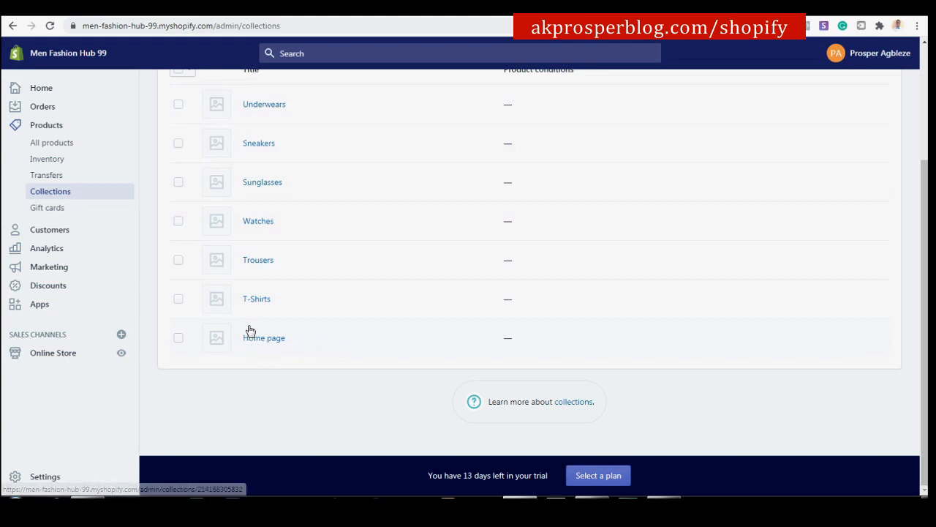
pyautogui.scroll(2, 287, 128)
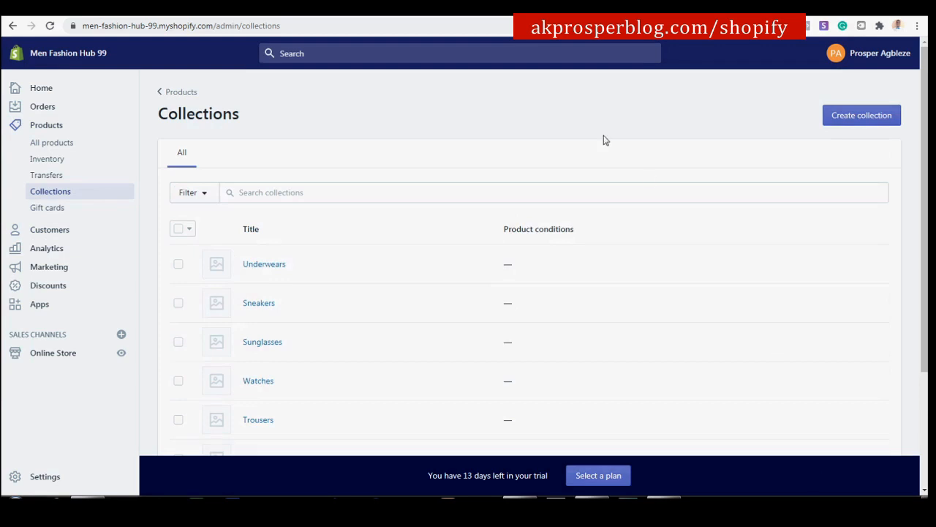
pyautogui.click(57, 477)
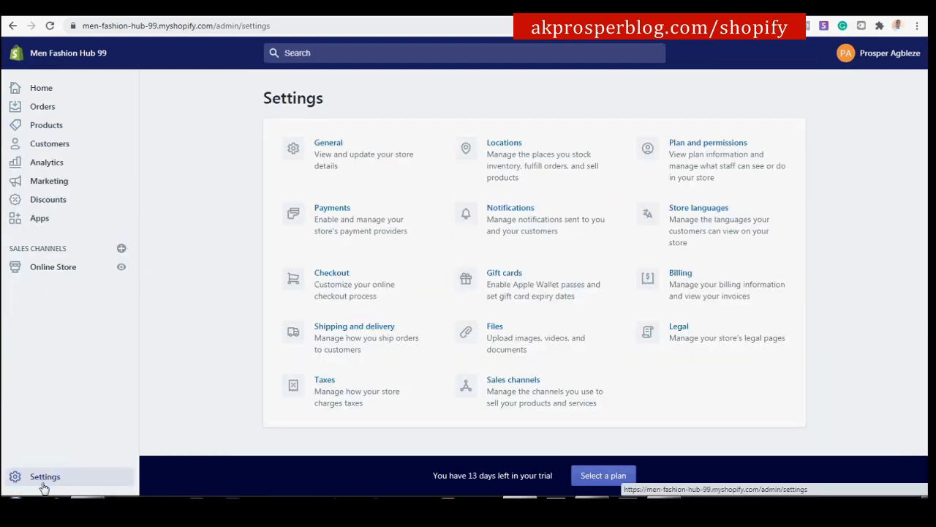
# Open Shipping and delivery settings, showing the General shipping profile and its products.
pyautogui.click(348, 337)
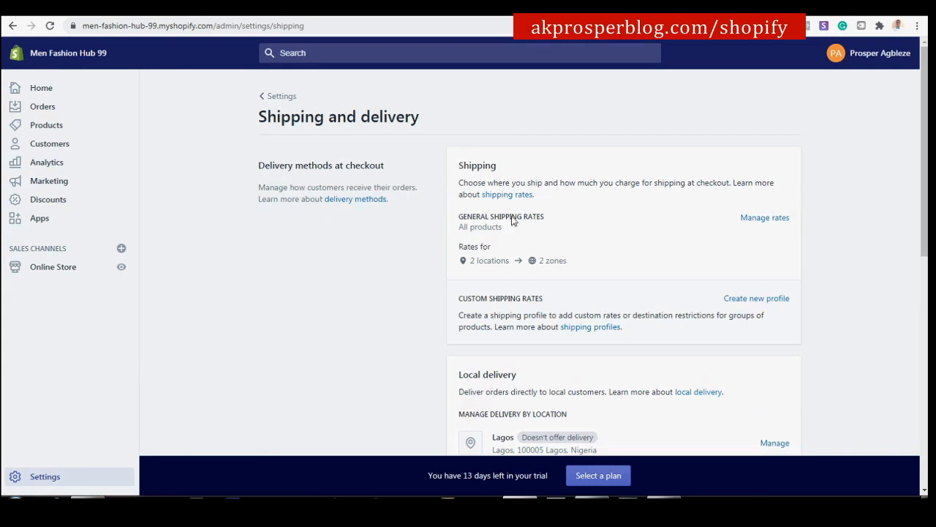
pyautogui.moveTo(463, 217); pyautogui.dragTo(544, 218)
pyautogui.click(561, 225)
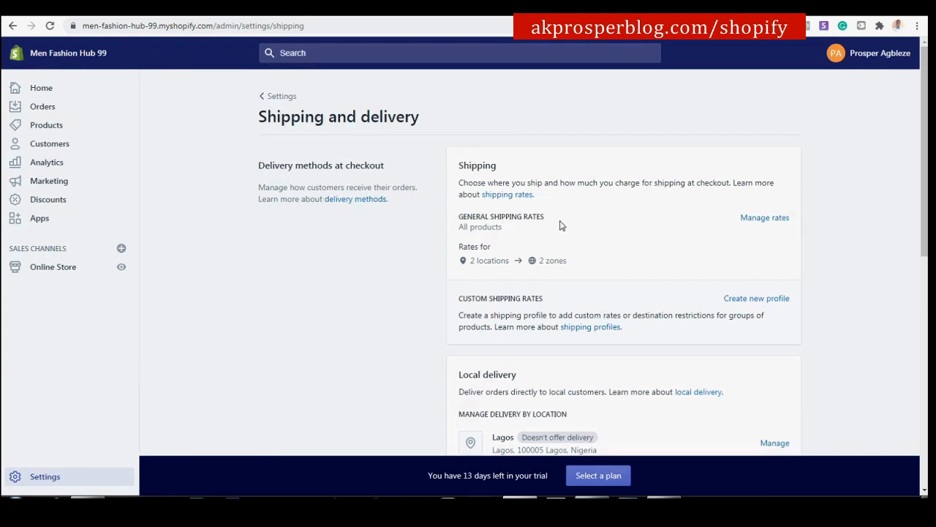
# Delete the Domestic and Rest of World zones from the General profile's rates and save.
pyautogui.click(774, 223)
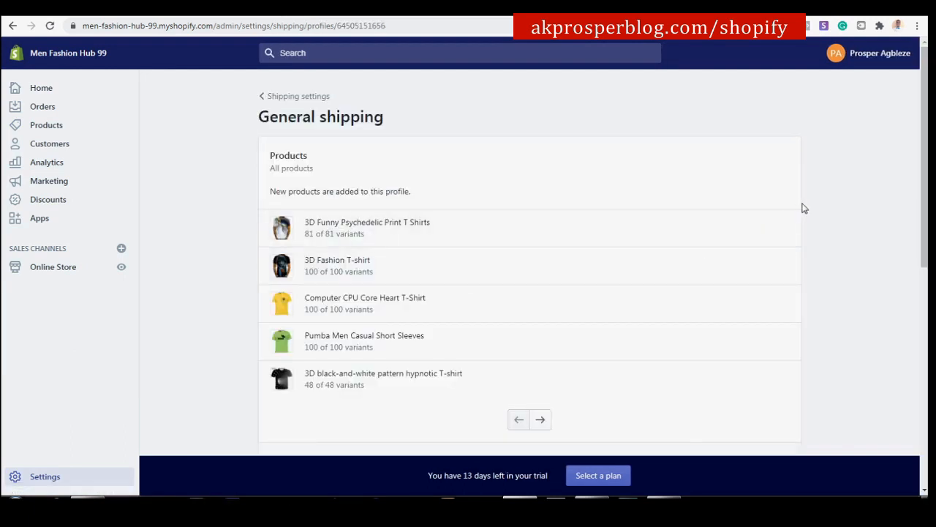
pyautogui.scroll(-2, 811, 206)
pyautogui.scroll(-4, 810, 193)
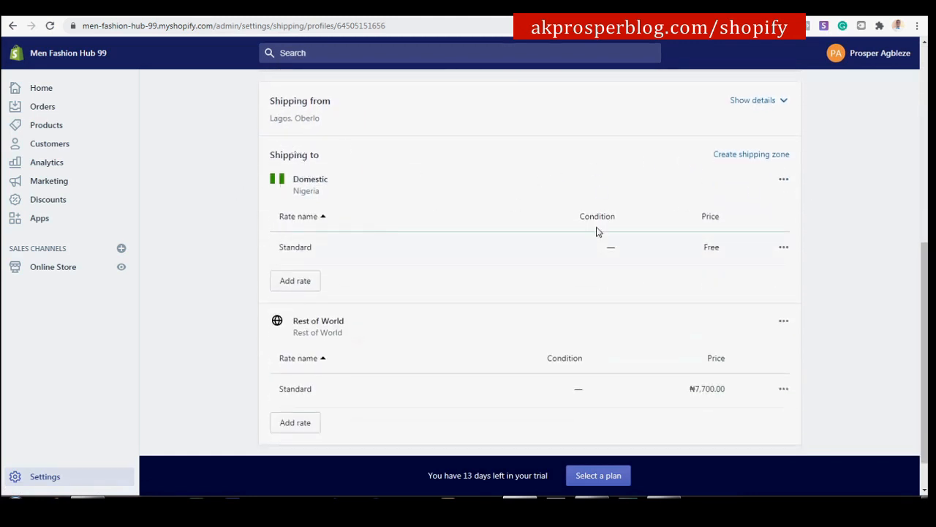
pyautogui.click(783, 181)
pyautogui.click(768, 233)
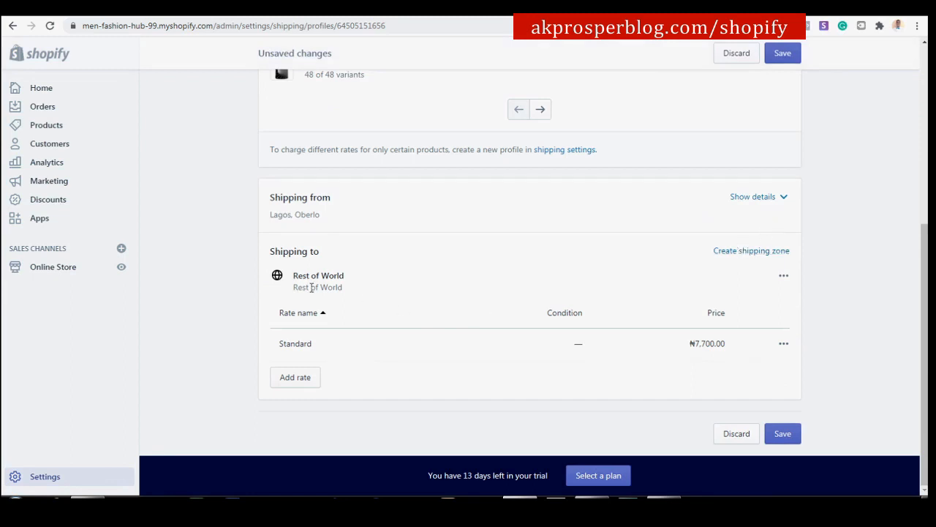
pyautogui.click(784, 276)
pyautogui.click(760, 331)
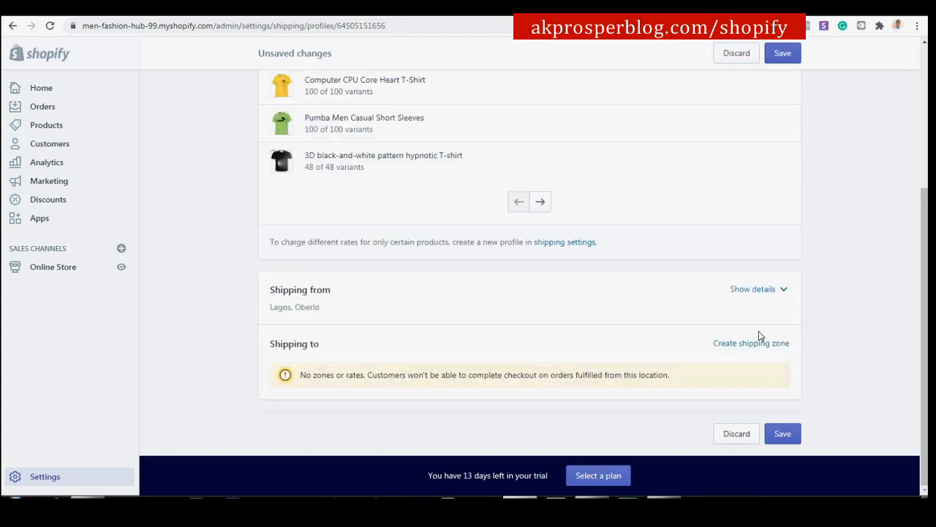
pyautogui.click(782, 434)
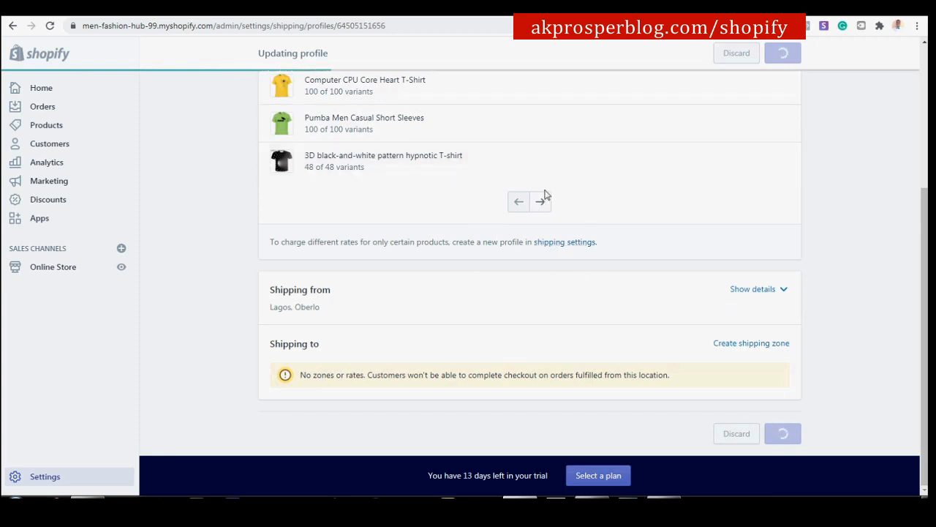
# Return to Shipping and delivery, which now warns that no shipping rates exist.
pyautogui.scroll(5, 597, 210)
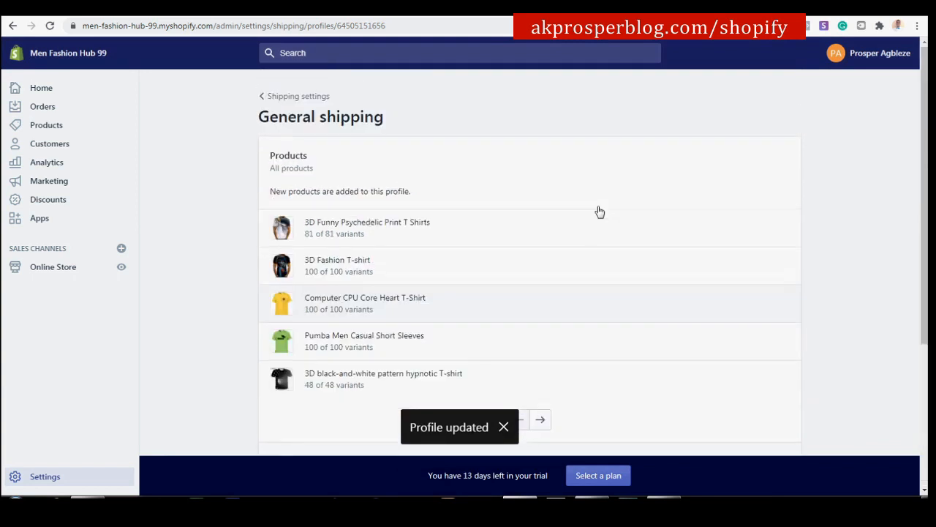
pyautogui.click(288, 100)
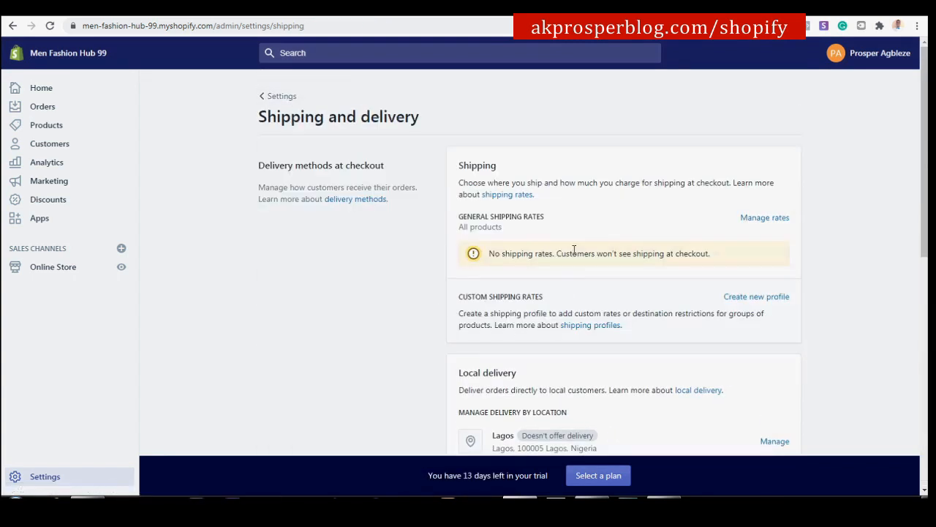
pyautogui.scroll(-2, 574, 250)
pyautogui.scroll(1, 572, 234)
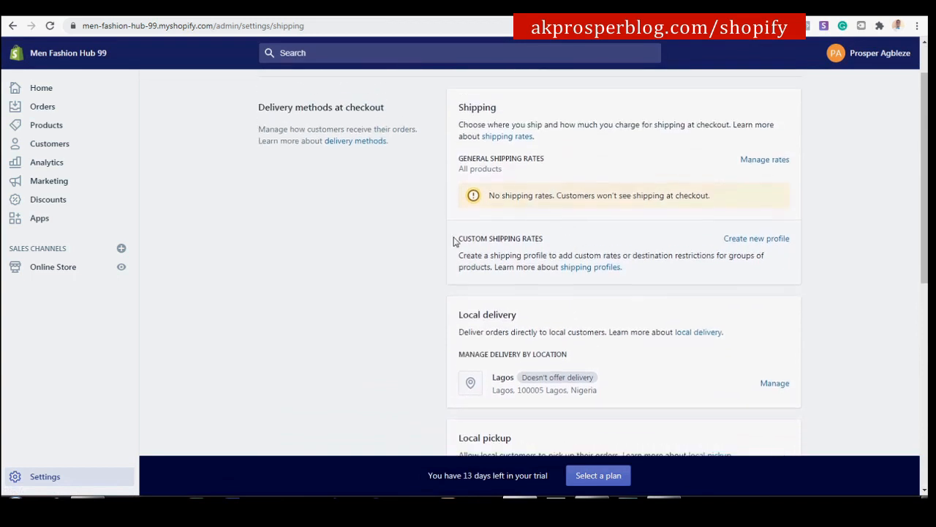
# Begin a new custom shipping profile and name it 'SHIPPING PROFILE 1'.
pyautogui.click(756, 239)
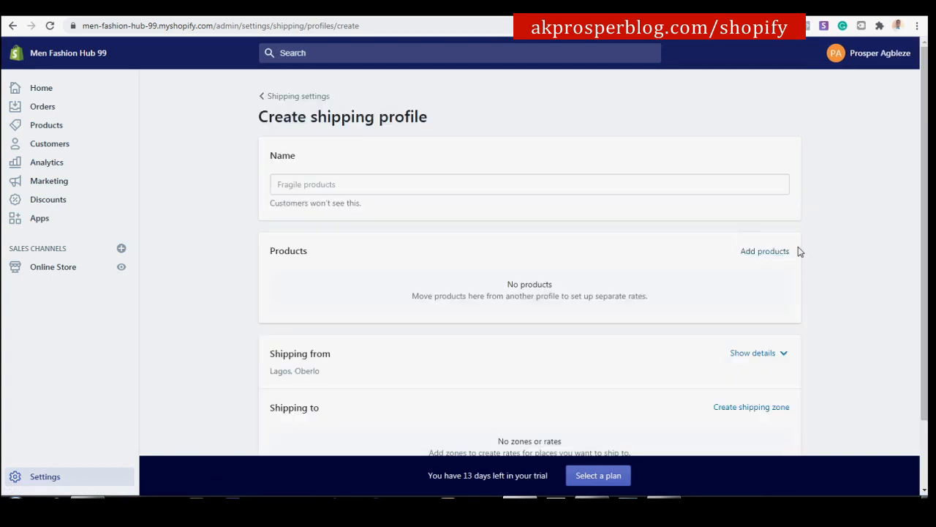
pyautogui.click(370, 185)
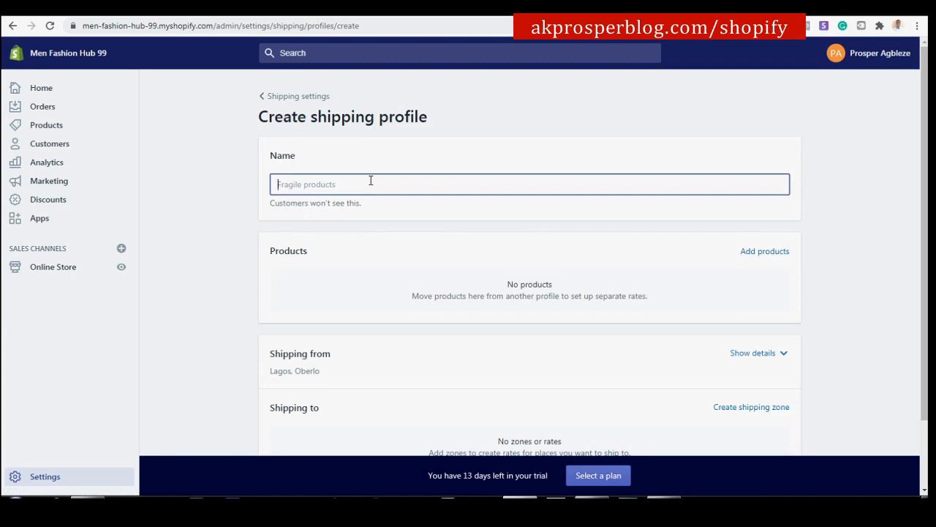
pyautogui.write('SHIPPING PROFILE 1')
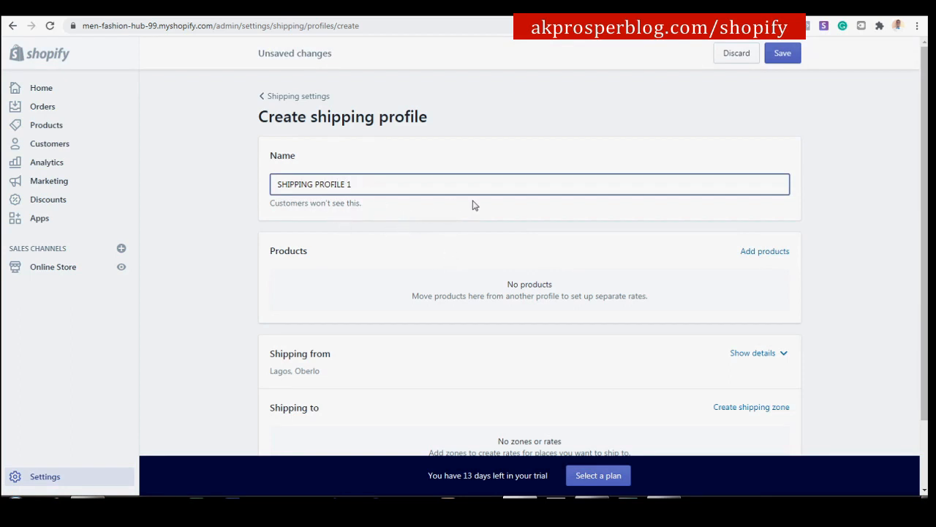
pyautogui.moveTo(282, 208); pyautogui.dragTo(353, 208)
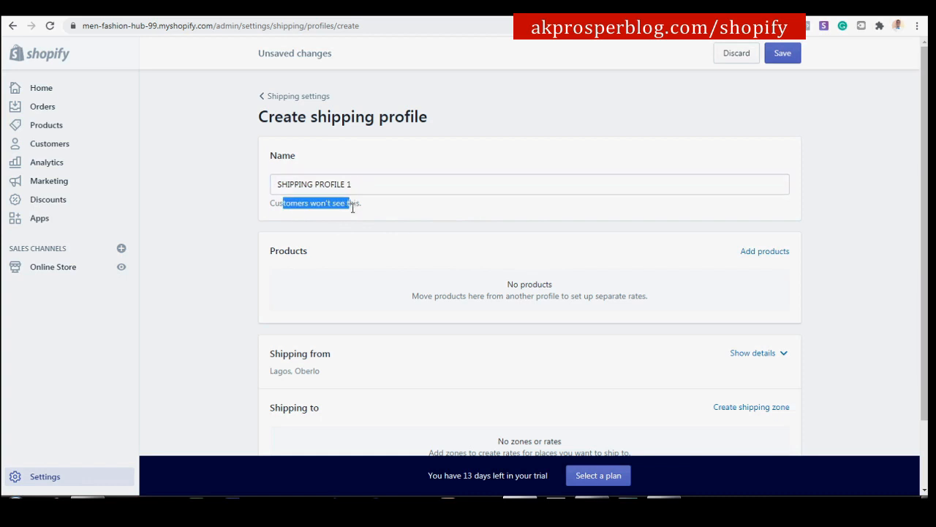
pyautogui.click(246, 199)
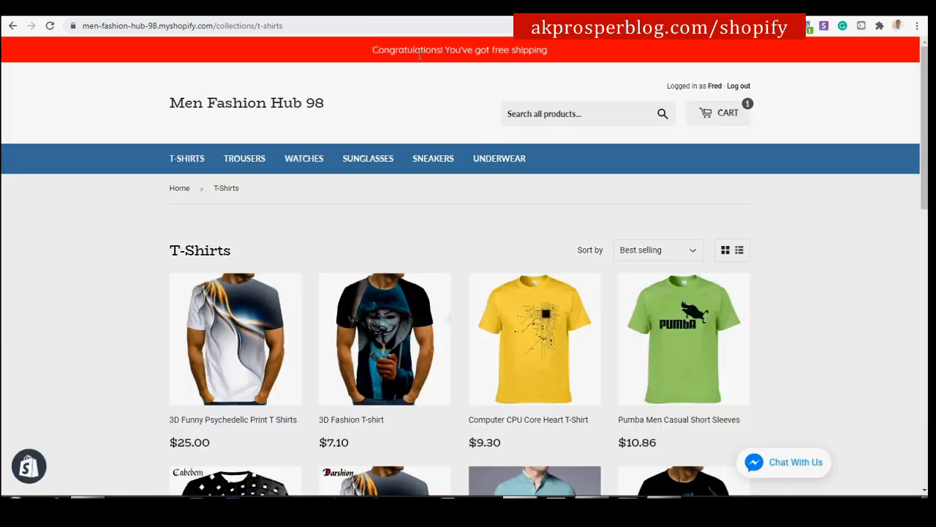
pyautogui.moveTo(395, 49); pyautogui.dragTo(583, 54)
pyautogui.click(418, 87)
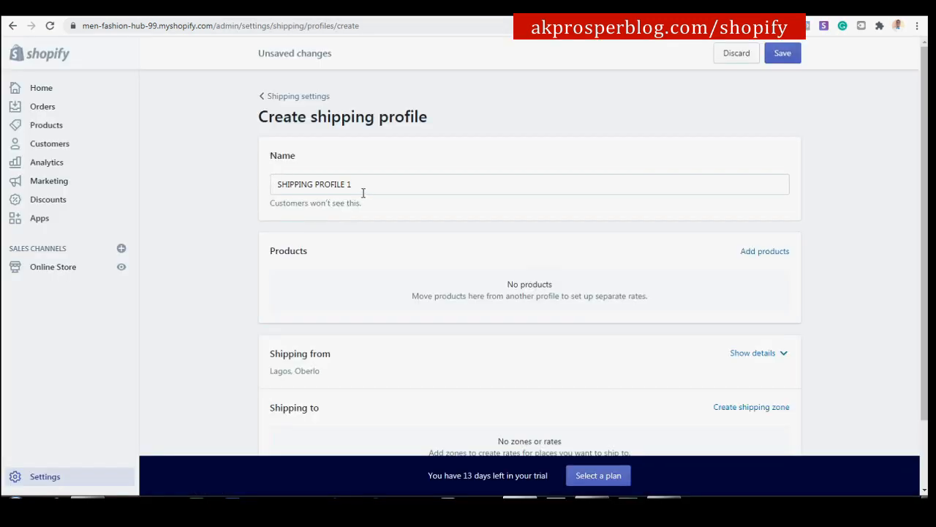
pyautogui.scroll(-1, 429, 240)
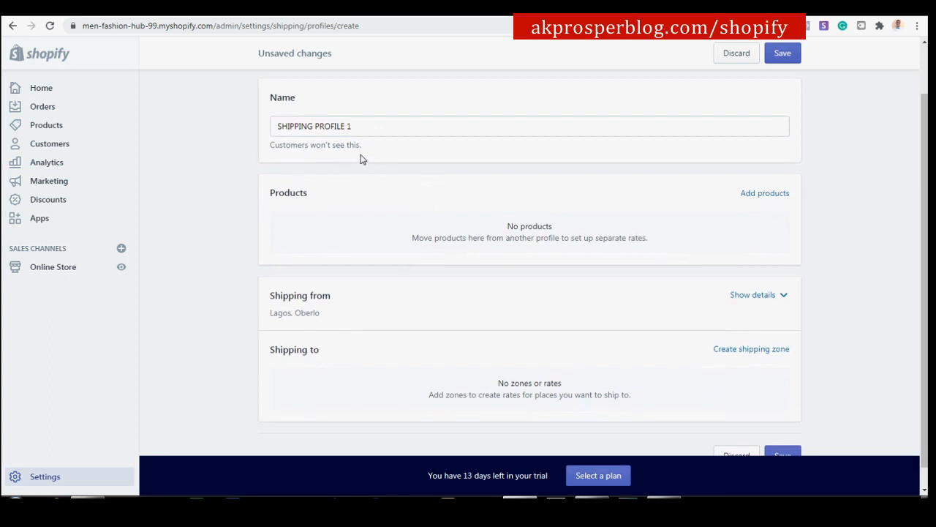
# Select all displayed product variants (1679) and add them to SHIPPING PROFILE 1.
pyautogui.click(772, 196)
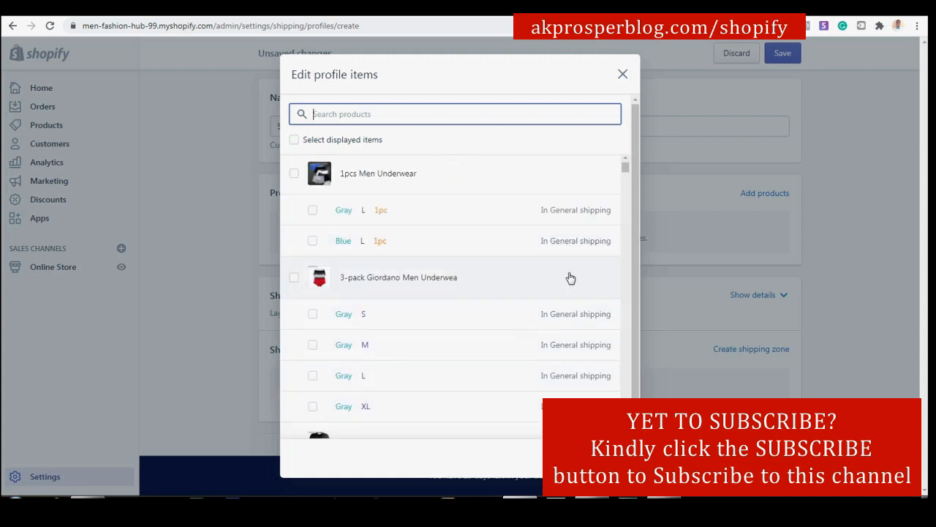
pyautogui.scroll(-1, 468, 292)
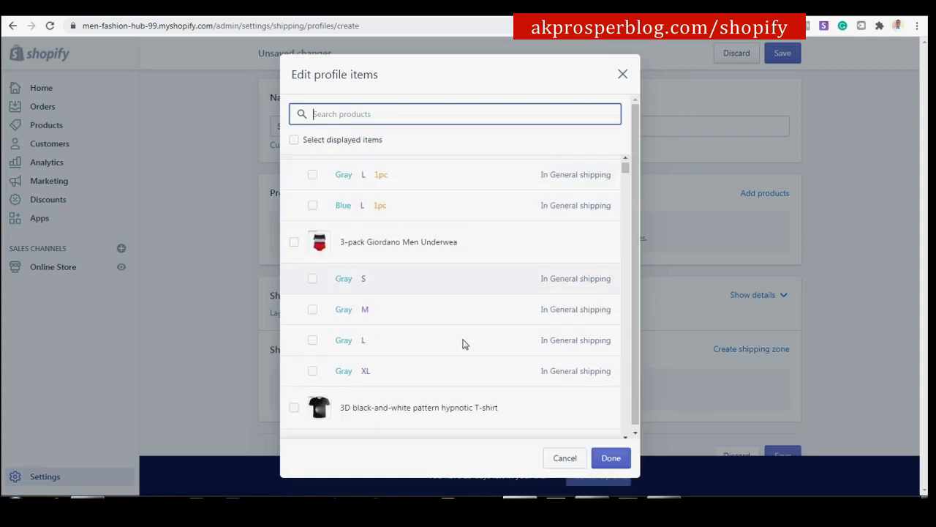
pyautogui.scroll(1, 483, 293)
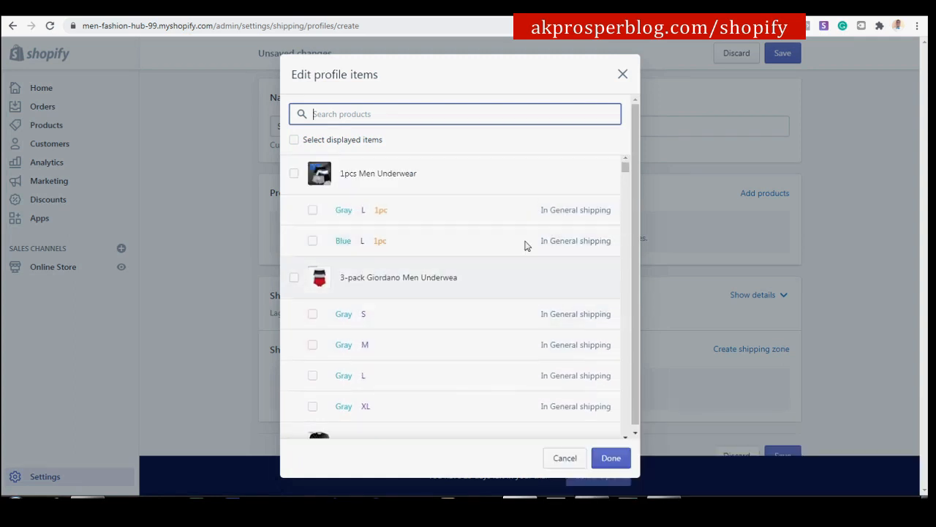
pyautogui.click(294, 144)
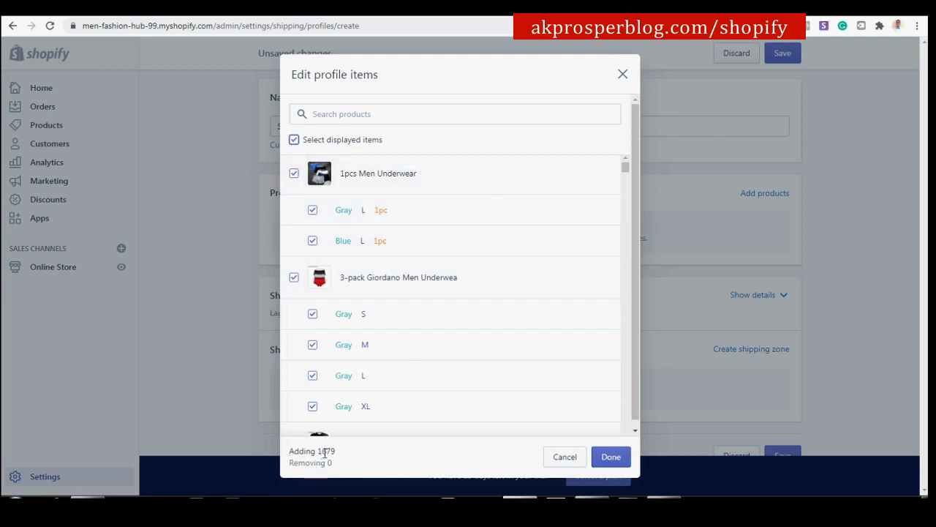
pyautogui.moveTo(336, 452); pyautogui.dragTo(323, 452)
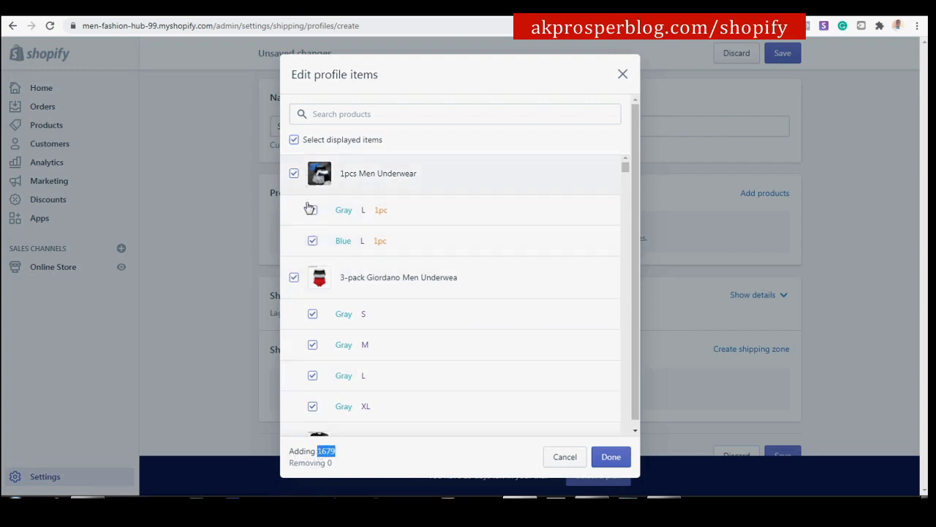
pyautogui.scroll(-15, 368, 306)
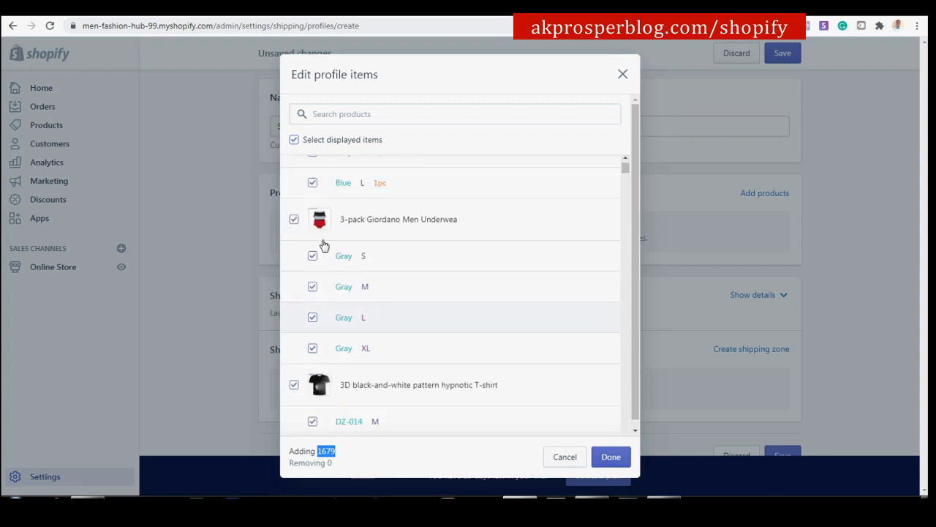
pyautogui.scroll(-5, 335, 275)
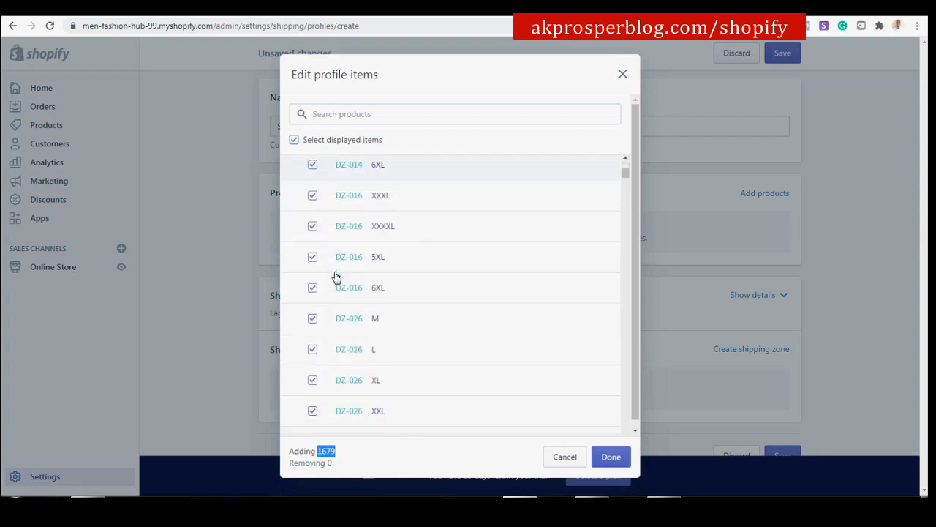
pyautogui.click(326, 453)
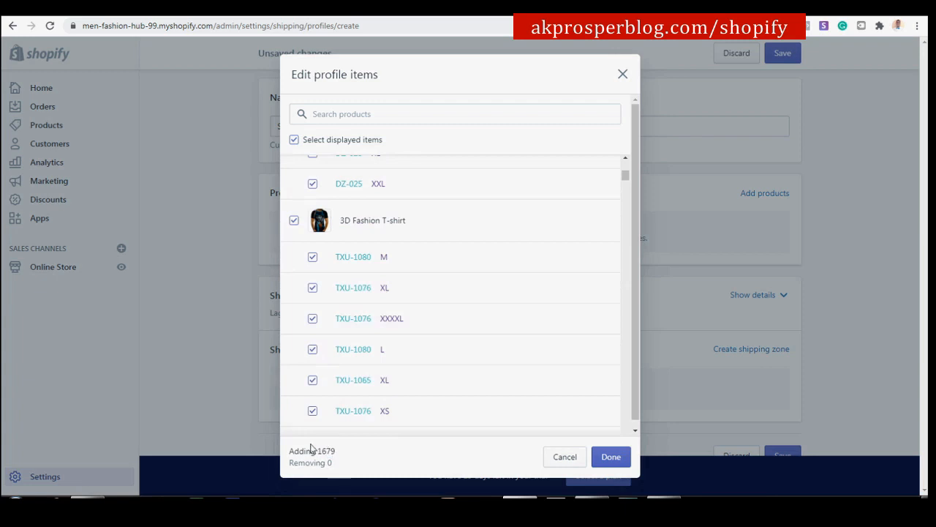
pyautogui.click(607, 458)
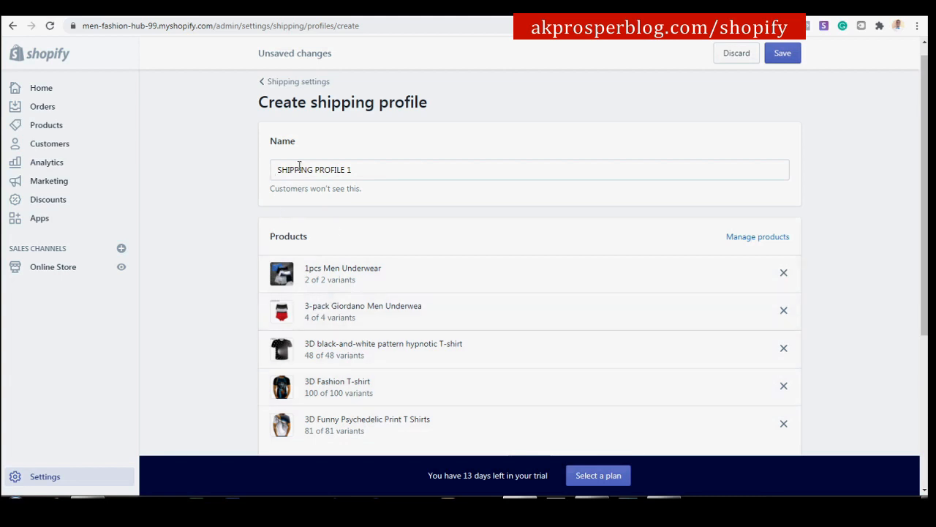
pyautogui.scroll(-3, 608, 253)
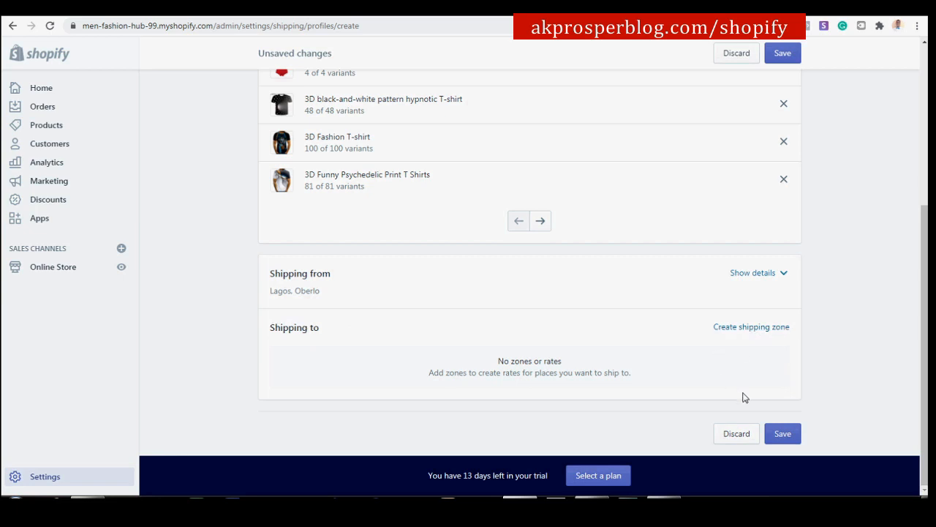
# Create a new shipping zone named 'AU, CAN, US, UK'.
pyautogui.click(750, 329)
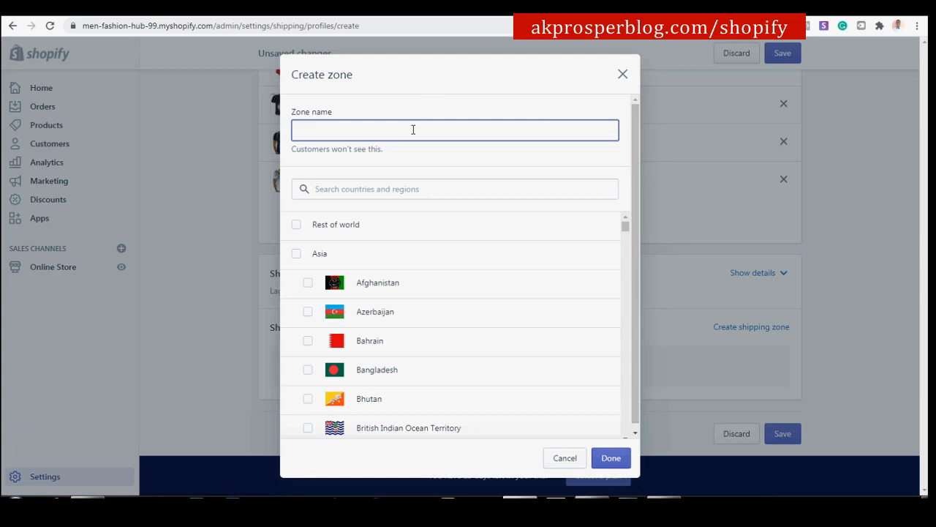
pyautogui.write('AU, CAN, US, UK')
pyautogui.click(346, 130)
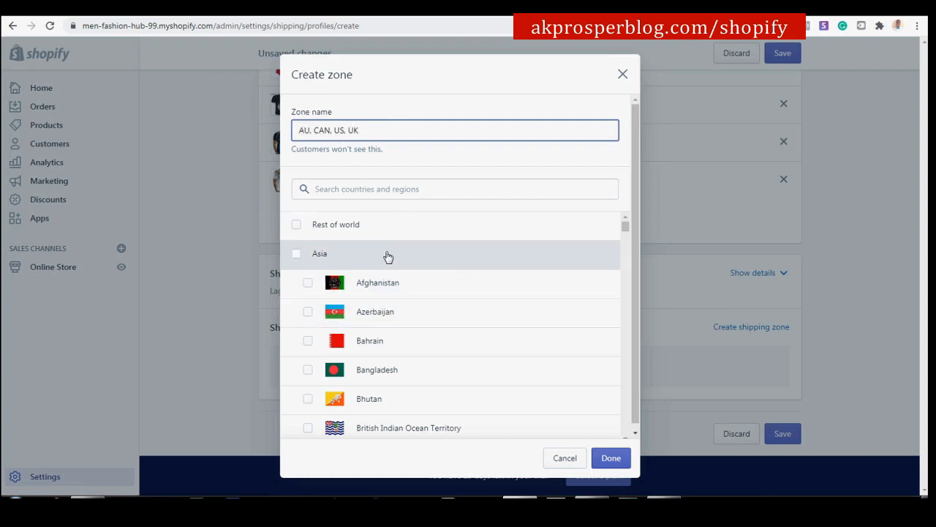
# Search 'AUS' and include Australia with all 8 states and territories.
pyautogui.click(362, 189)
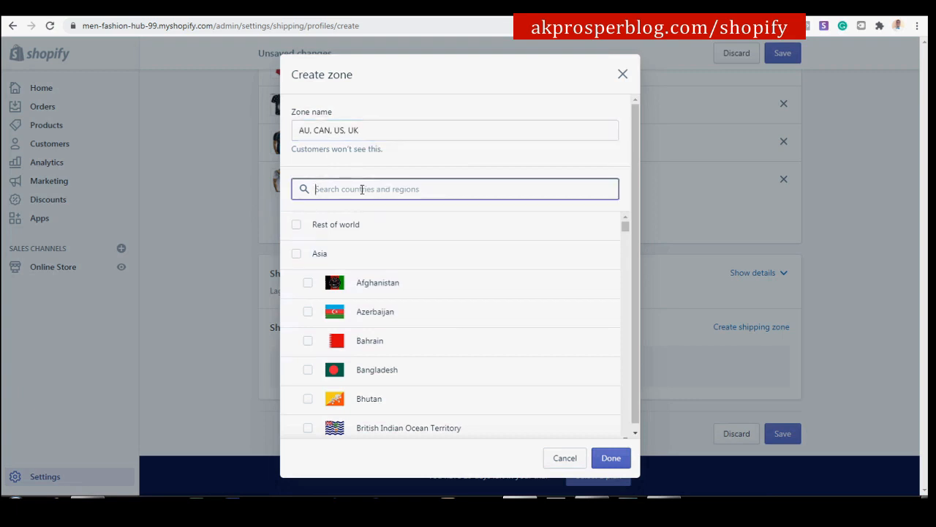
pyautogui.write('AUST')
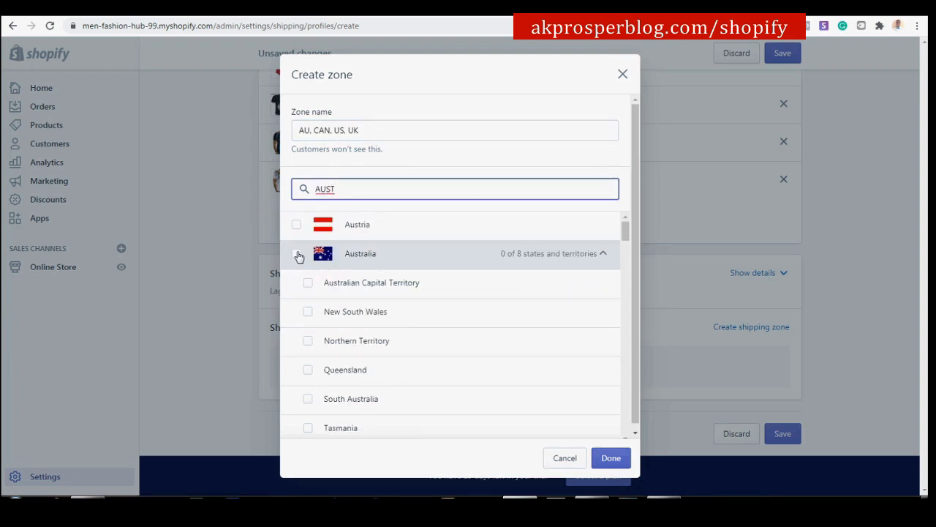
pyautogui.click(297, 255)
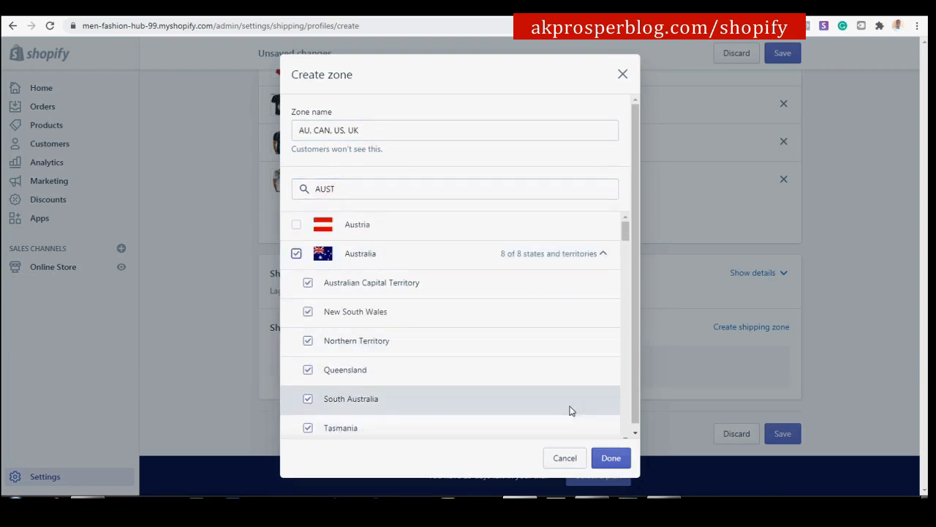
pyautogui.click(352, 188)
pyautogui.moveTo(352, 188); pyautogui.dragTo(266, 185)
# Search 'CANA' and include all 13 Canadian provinces in the zone.
pyautogui.write('CAN')
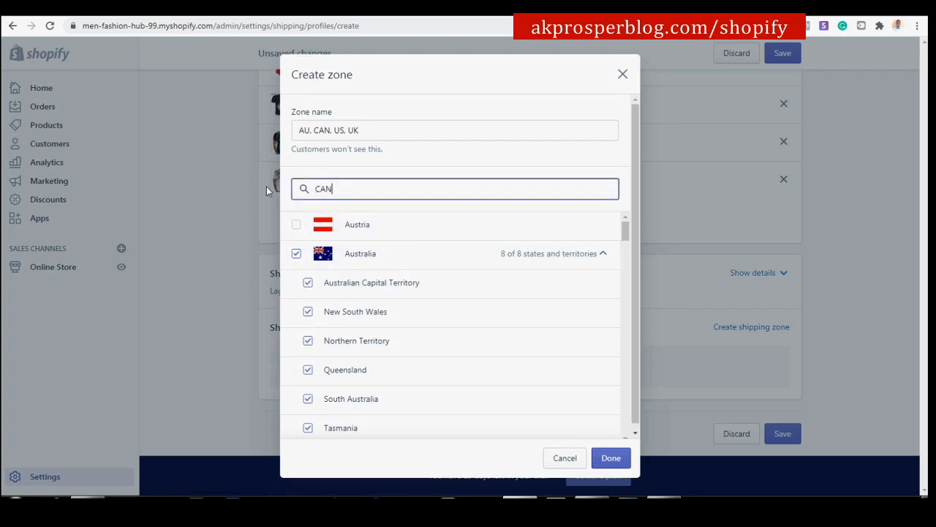
pyautogui.write('A')
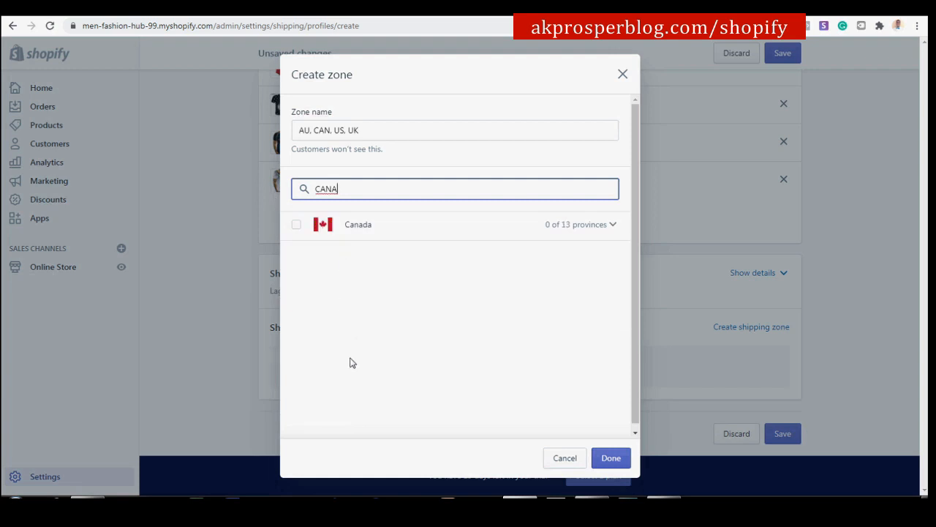
pyautogui.click(296, 227)
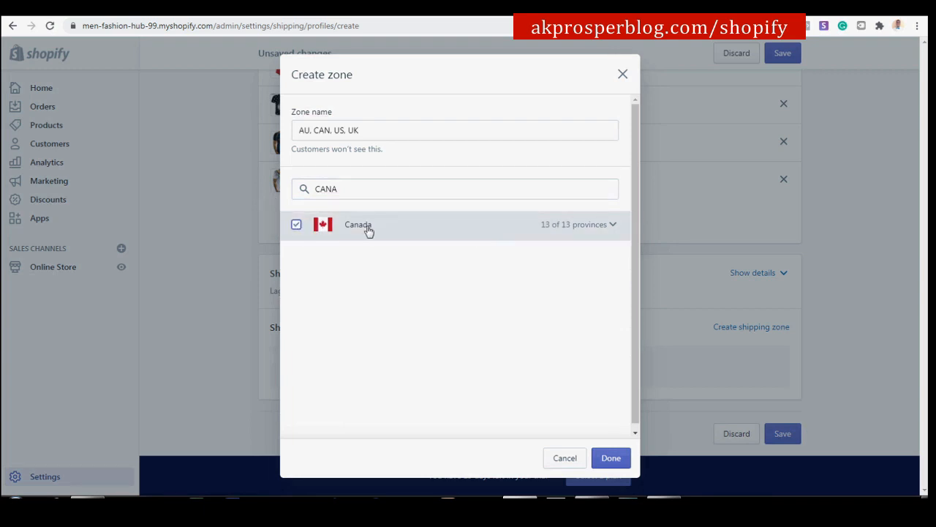
pyautogui.click(612, 228)
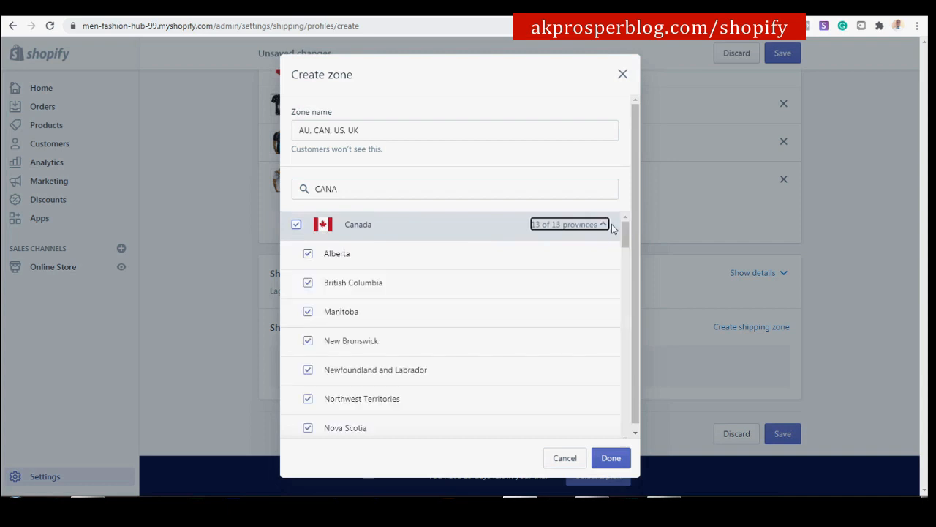
pyautogui.click(308, 256)
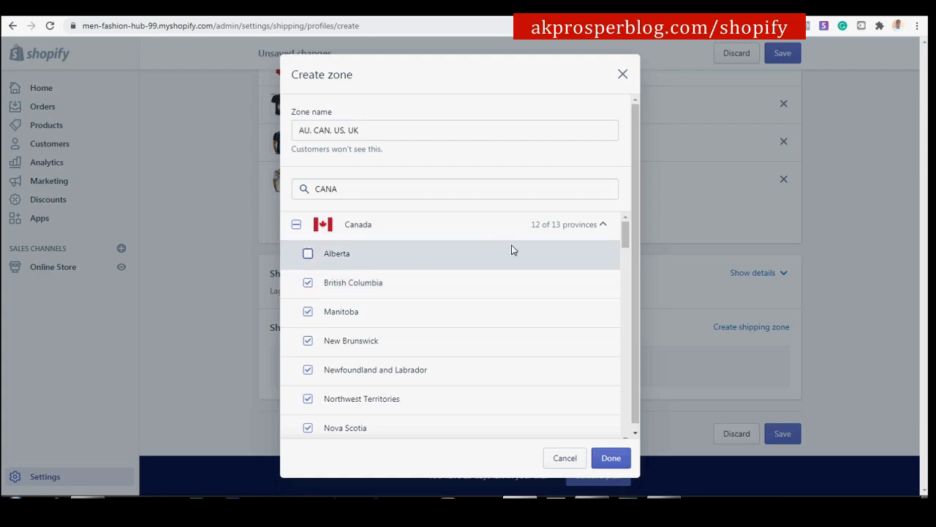
pyautogui.click(309, 317)
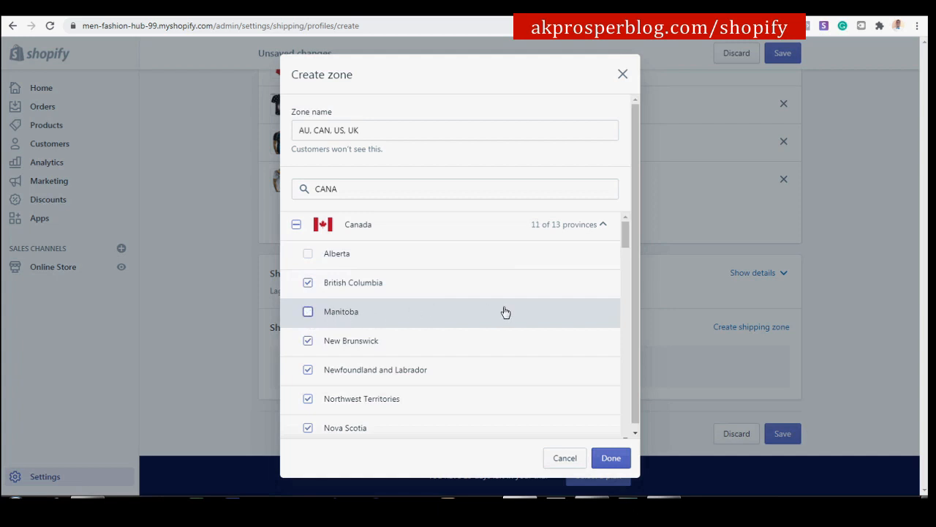
pyautogui.click(308, 316)
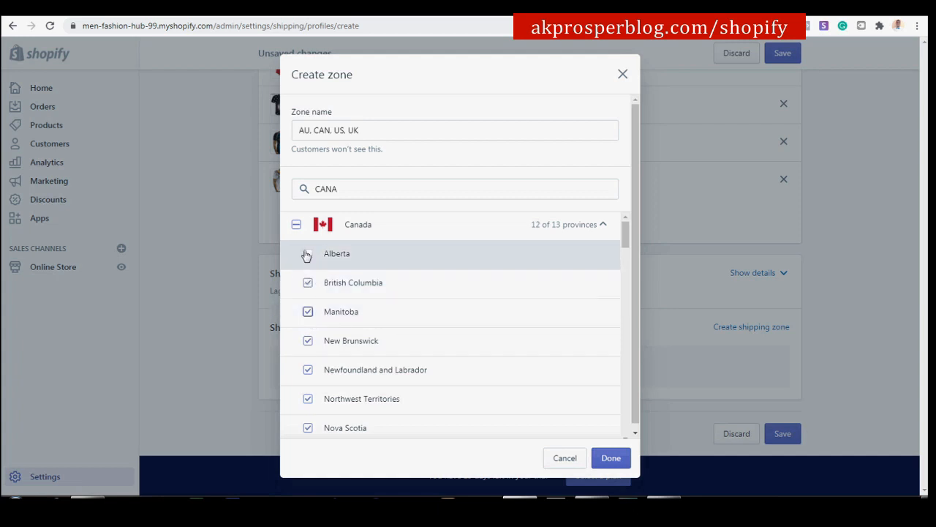
pyautogui.click(307, 254)
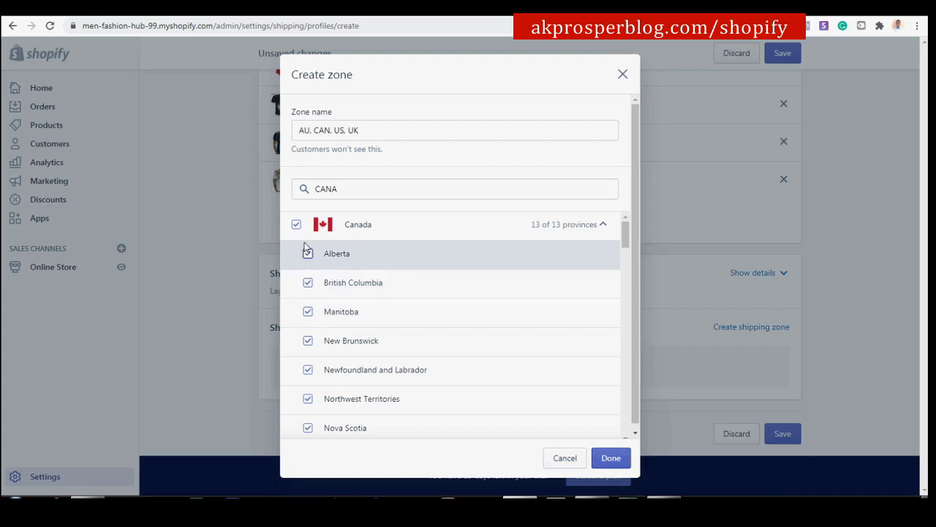
pyautogui.click(346, 187)
pyautogui.moveTo(346, 187); pyautogui.dragTo(270, 190)
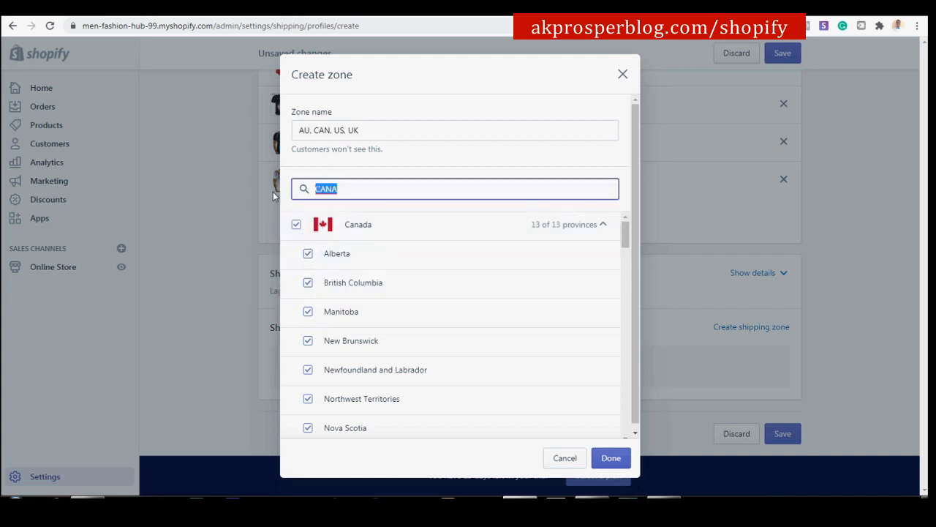
# Search 'UNITED' and add the United States and United Kingdom to the zone.
pyautogui.write('UNITED')
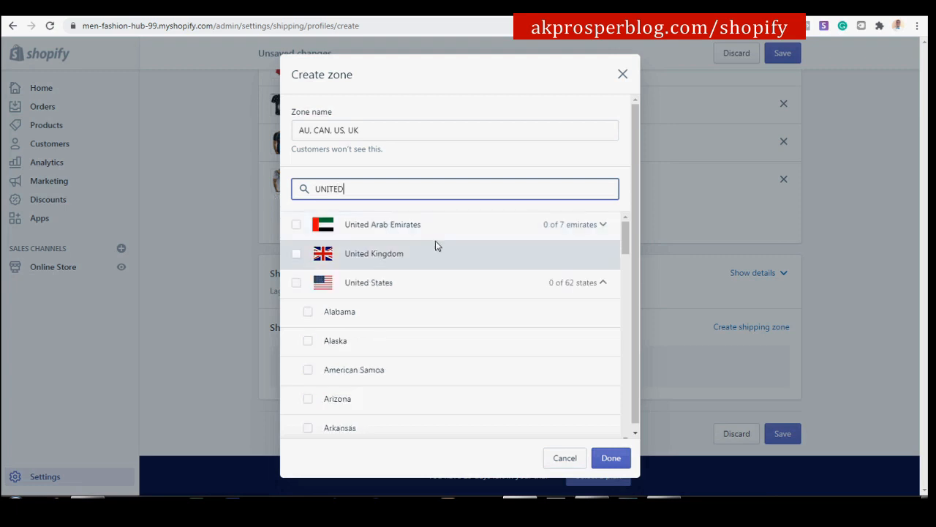
pyautogui.click(296, 286)
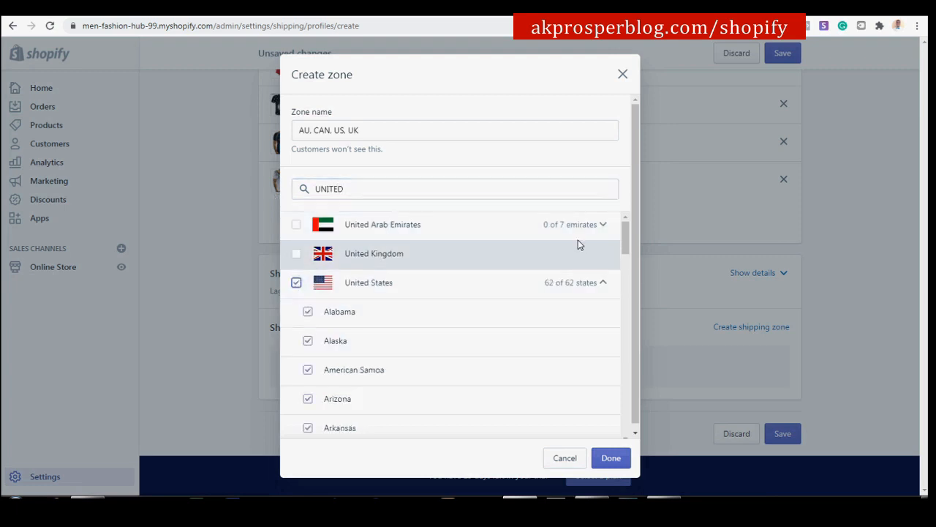
pyautogui.doubleClick(351, 191)
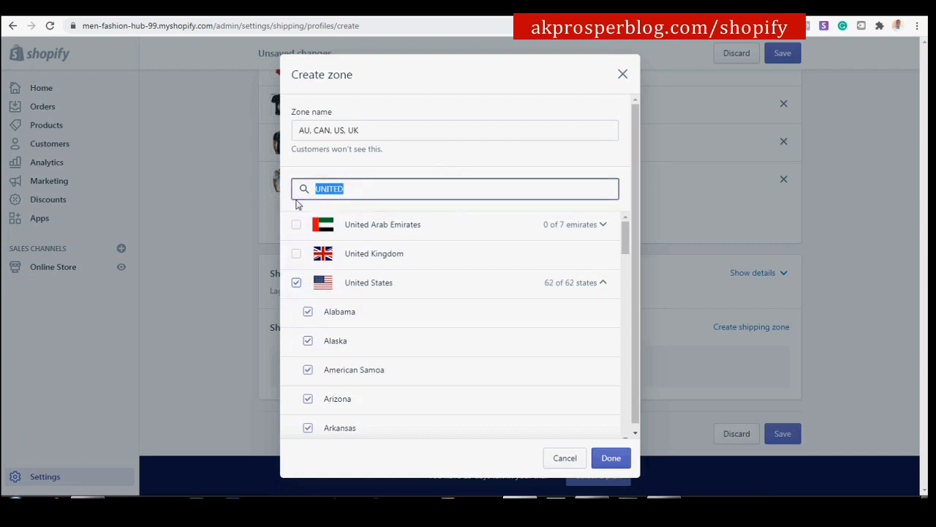
pyautogui.write('U')
pyautogui.click(296, 254)
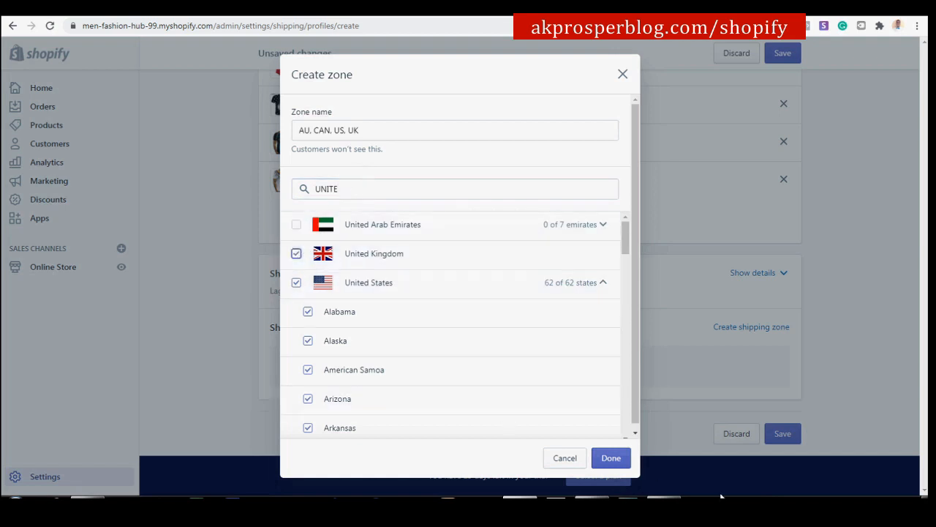
# Finish the AU, CAN, US, UK zone and start adding a rate under it.
pyautogui.click(608, 459)
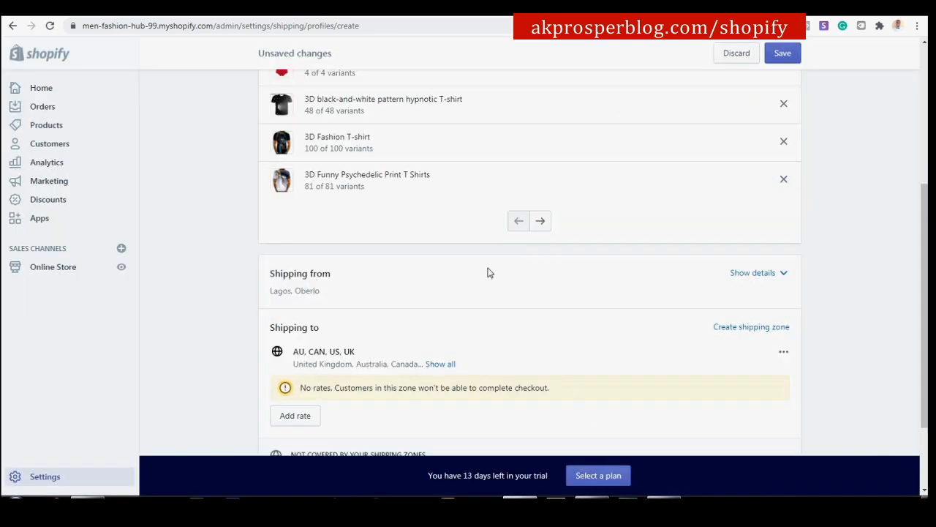
pyautogui.scroll(-2, 450, 281)
pyautogui.scroll(1, 454, 284)
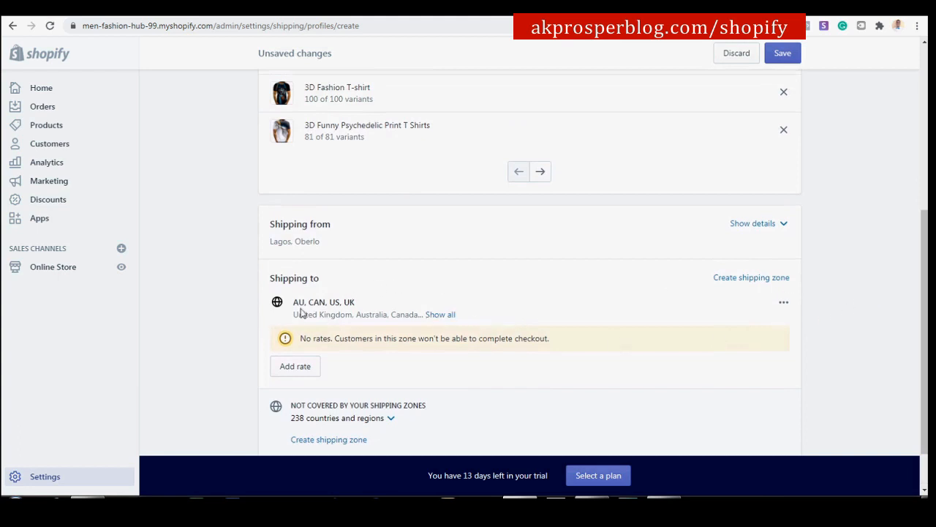
pyautogui.moveTo(294, 303); pyautogui.dragTo(368, 307)
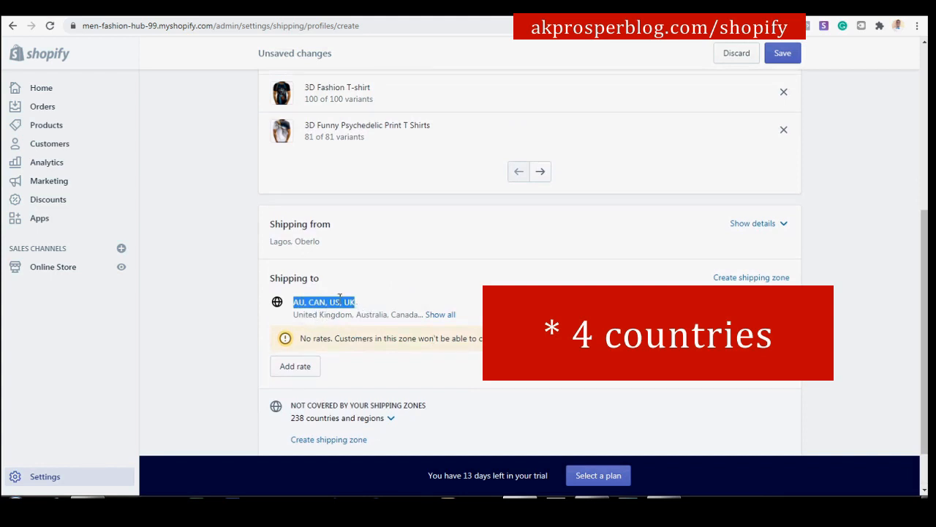
pyautogui.click(831, 275)
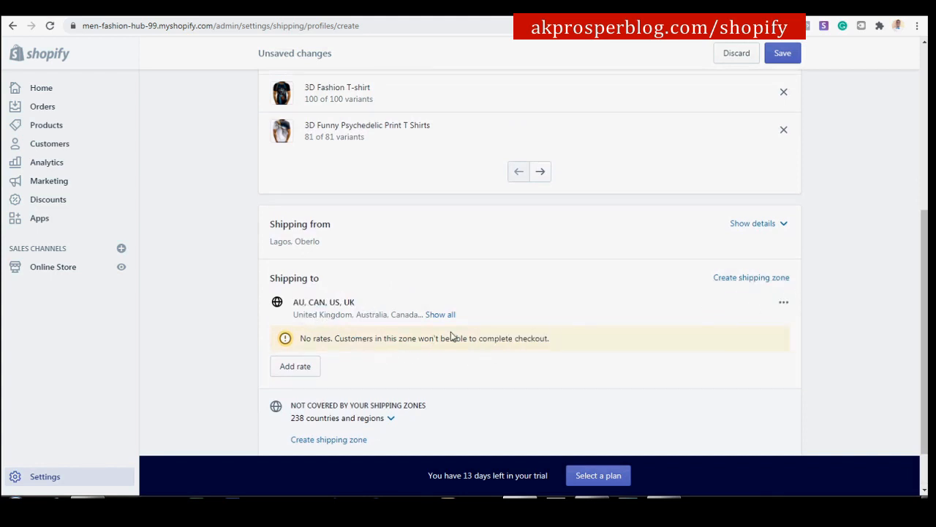
pyautogui.click(295, 370)
# Add a FREE SHIPPING rate priced at 0.00 to the AU, CAN, US, UK zone.
pyautogui.click(343, 281)
pyautogui.write('F')
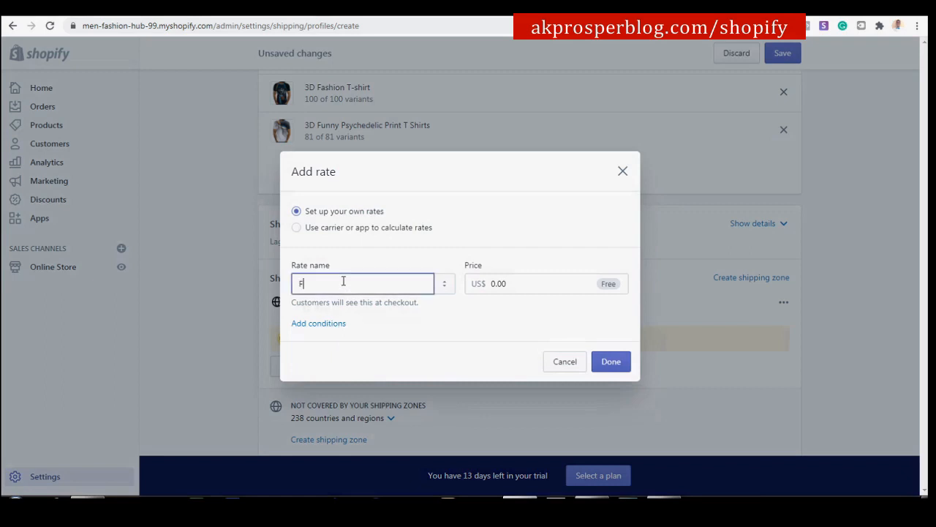
pyautogui.write('REE SHIPPING')
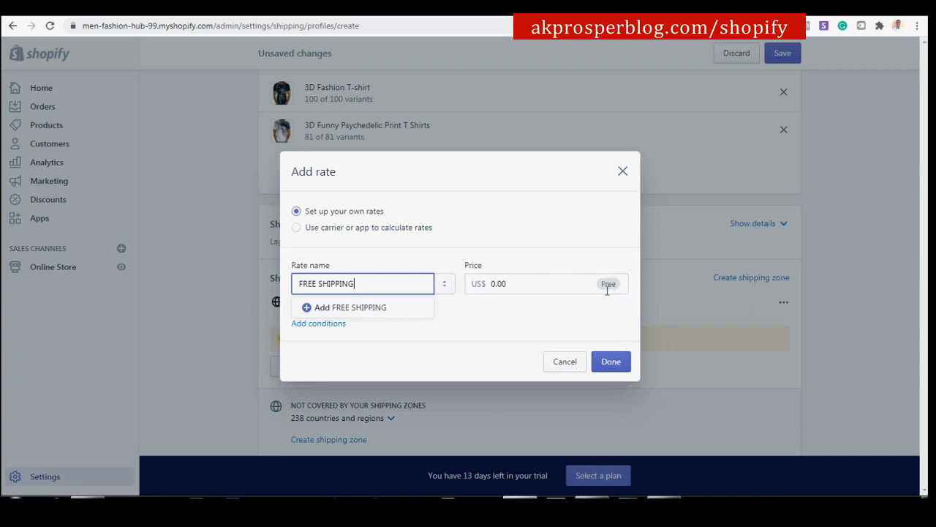
pyautogui.click(617, 371)
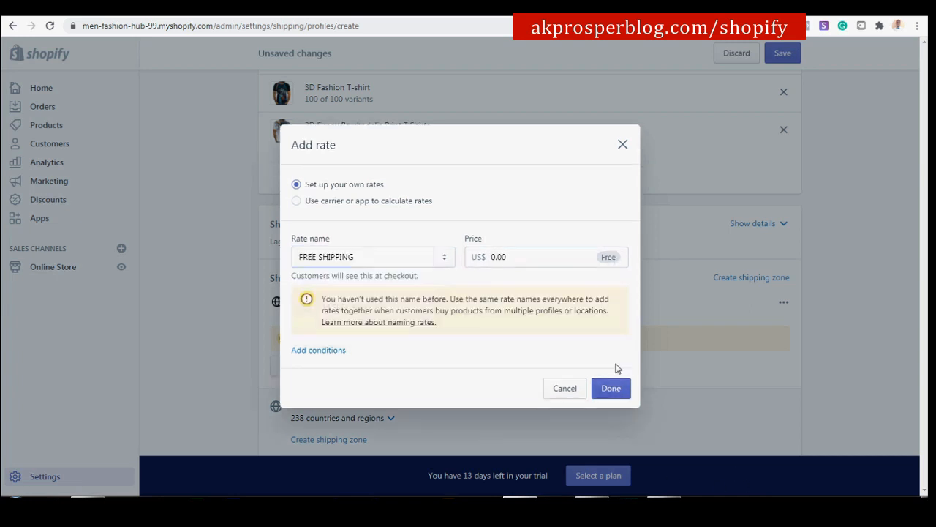
pyautogui.click(618, 394)
pyautogui.scroll(-3, 666, 369)
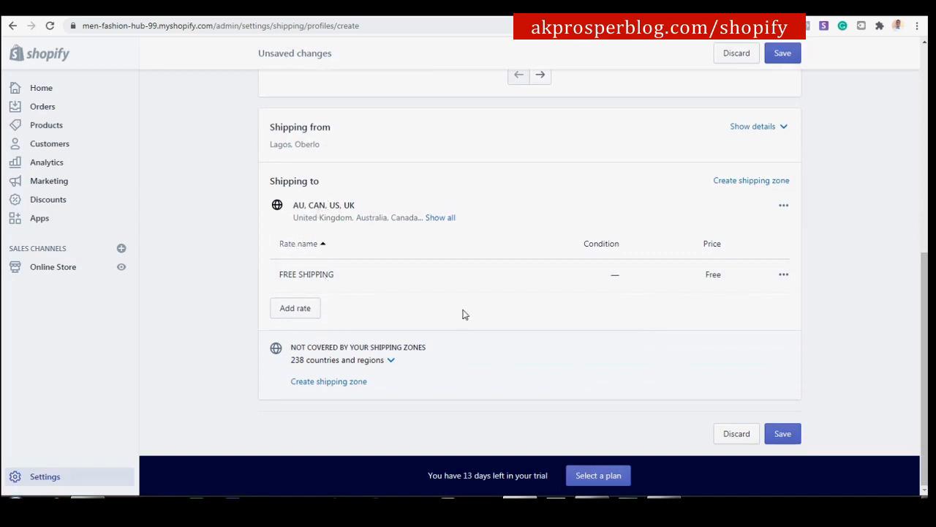
# Save SHIPPING PROFILE 1 and check its listing: 500+ products, 2 locations, 1 zone.
pyautogui.scroll(5, 537, 315)
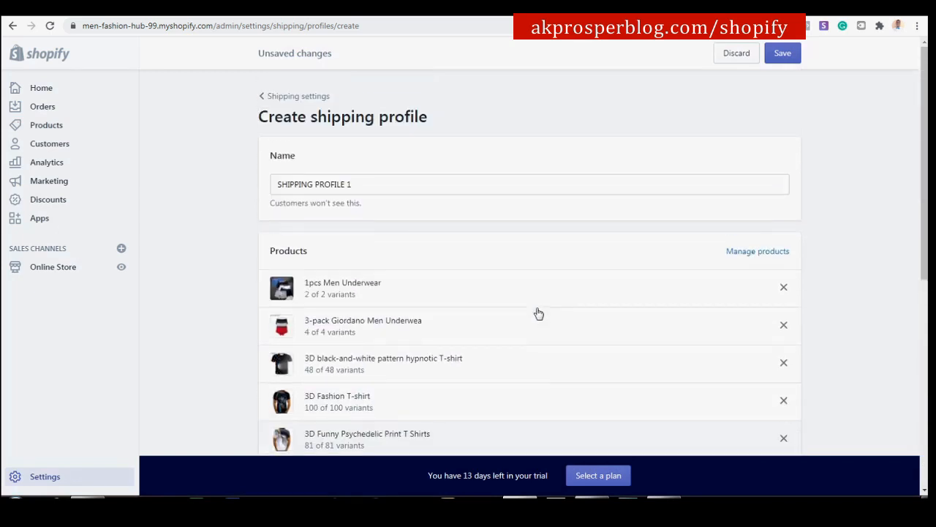
pyautogui.click(781, 53)
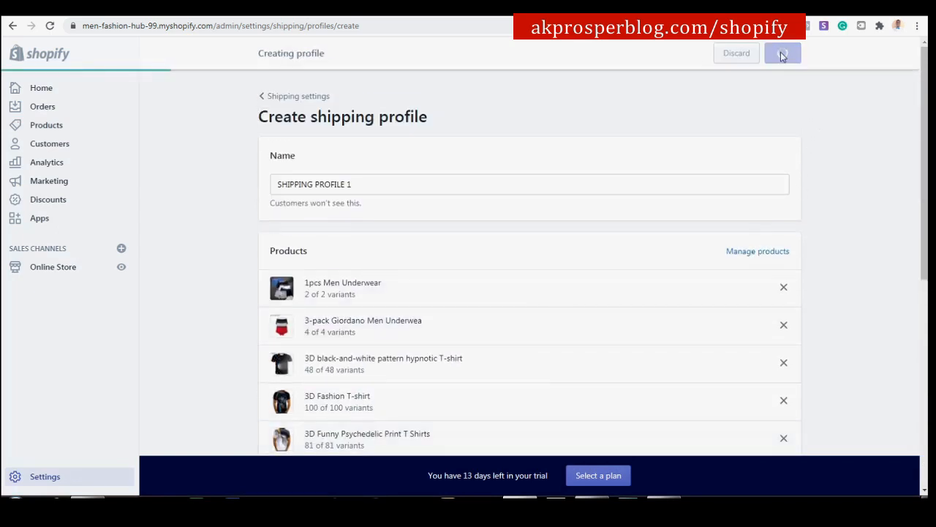
pyautogui.scroll(-1, 801, 98)
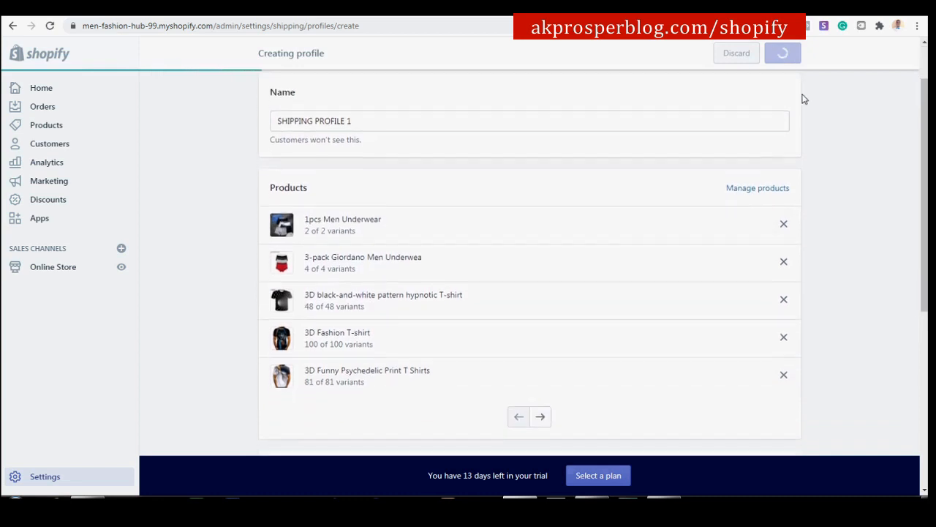
pyautogui.scroll(-5, 803, 98)
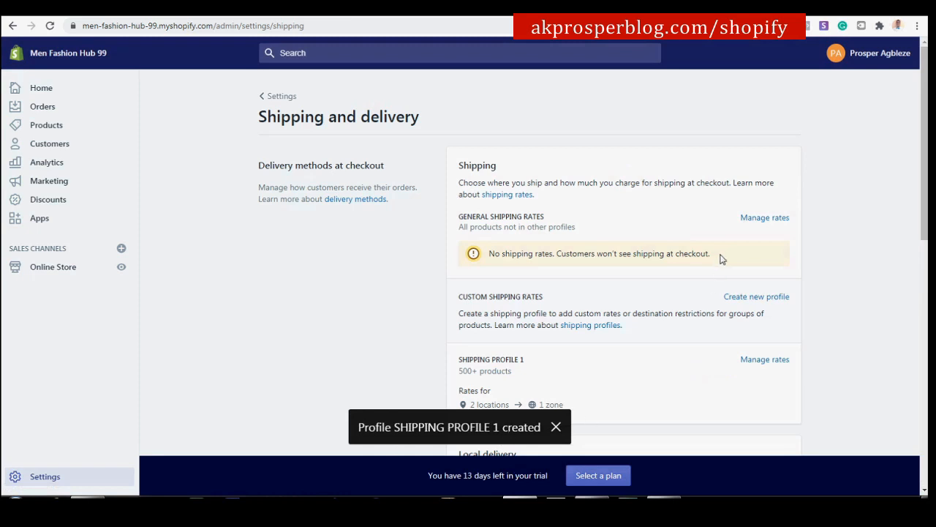
pyautogui.scroll(-3, 719, 263)
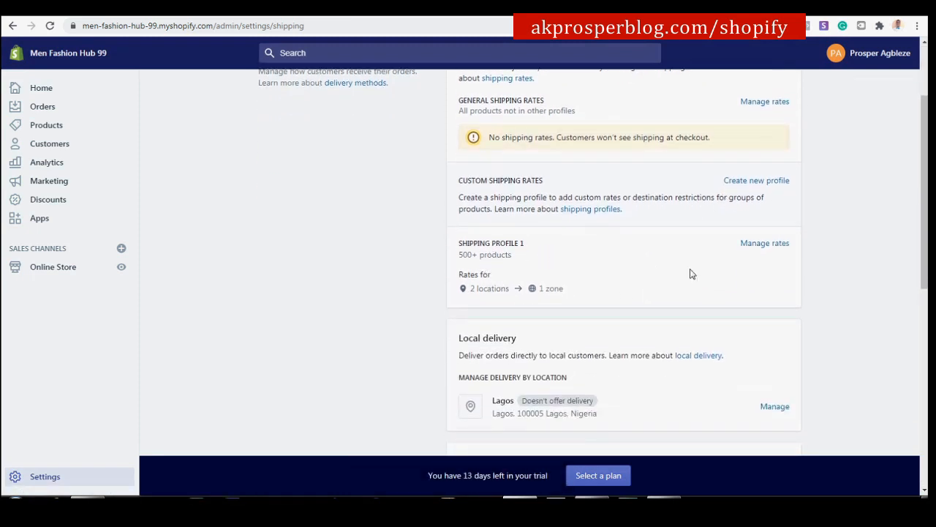
pyautogui.scroll(2, 569, 217)
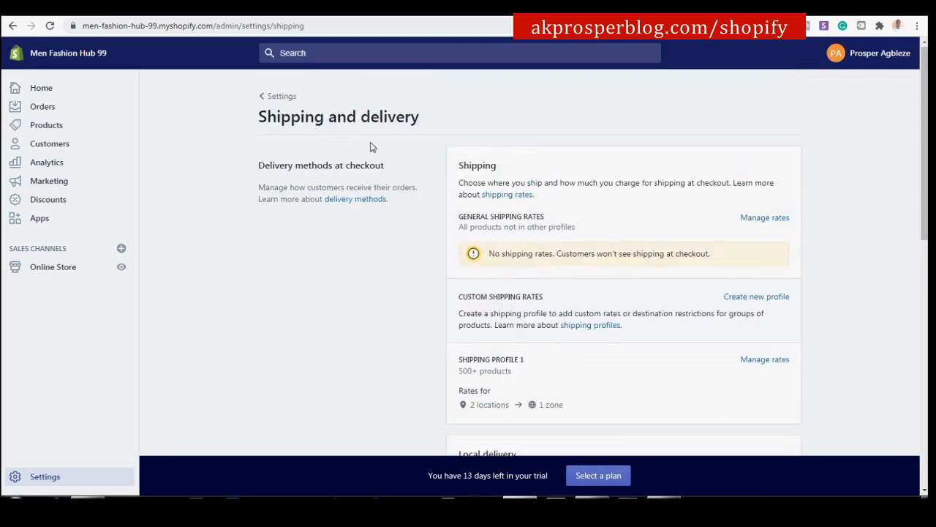
pyautogui.scroll(-2, 596, 271)
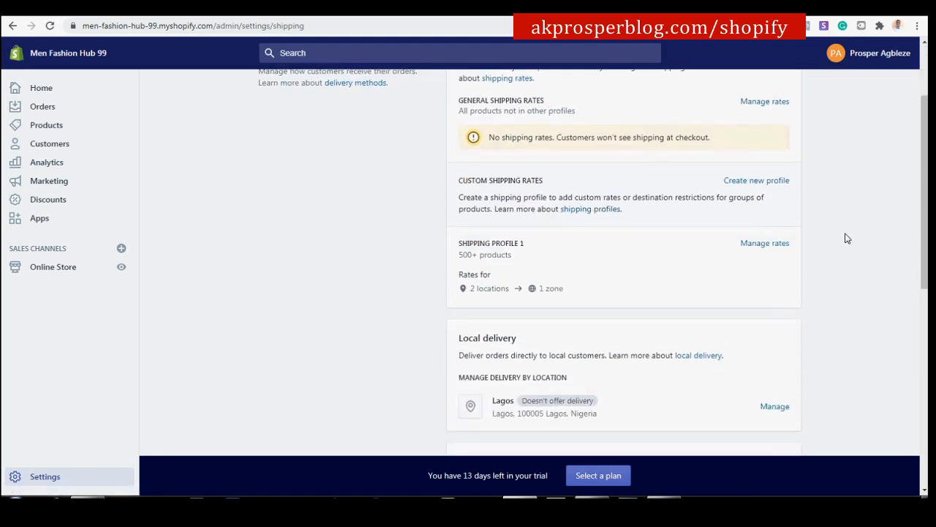
pyautogui.scroll(2, 549, 264)
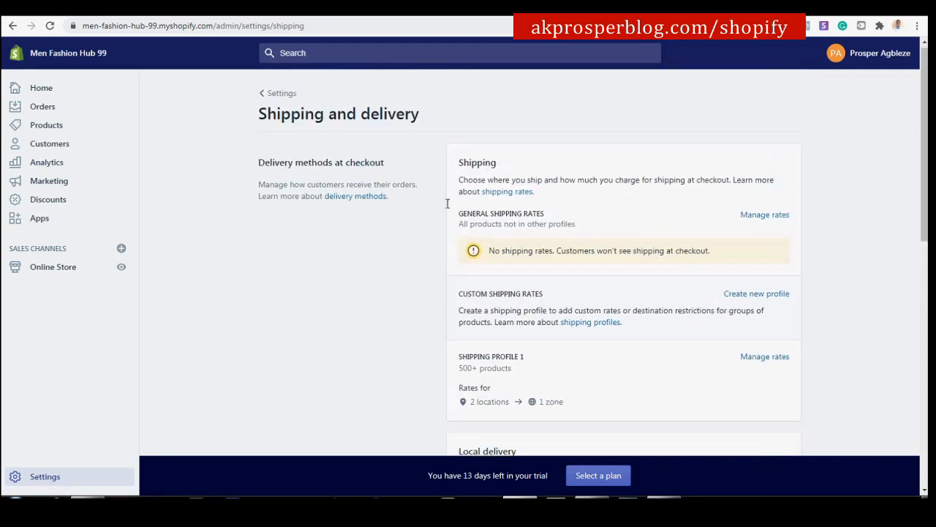
pyautogui.scroll(-3, 401, 218)
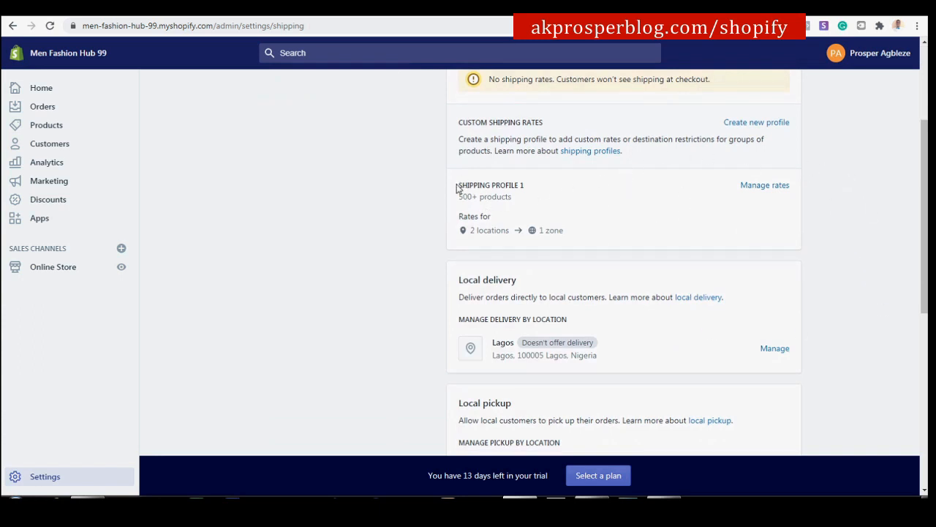
pyautogui.moveTo(456, 189); pyautogui.dragTo(504, 184)
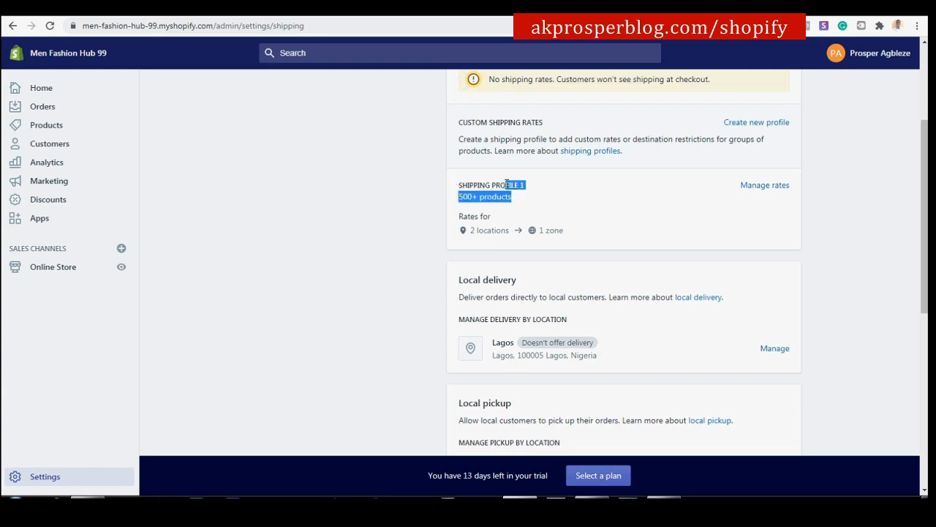
pyautogui.click(410, 192)
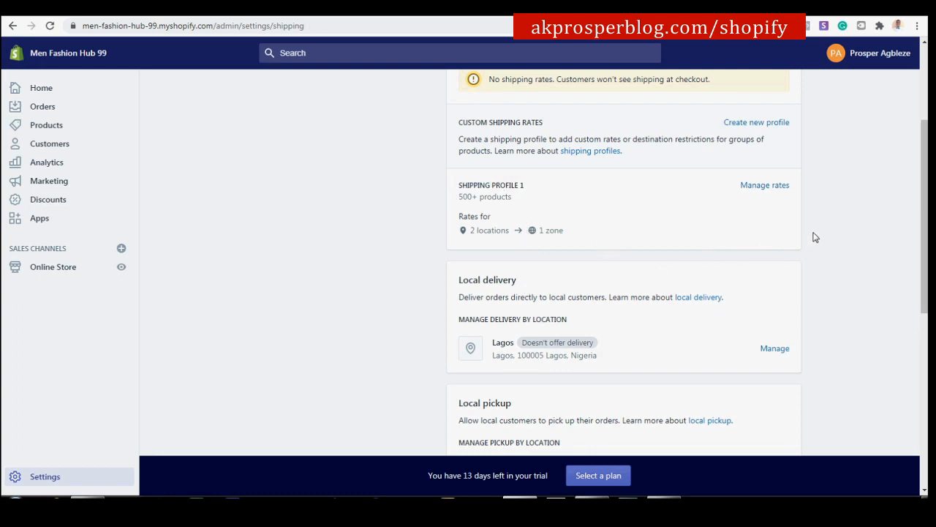
pyautogui.scroll(-1, 816, 237)
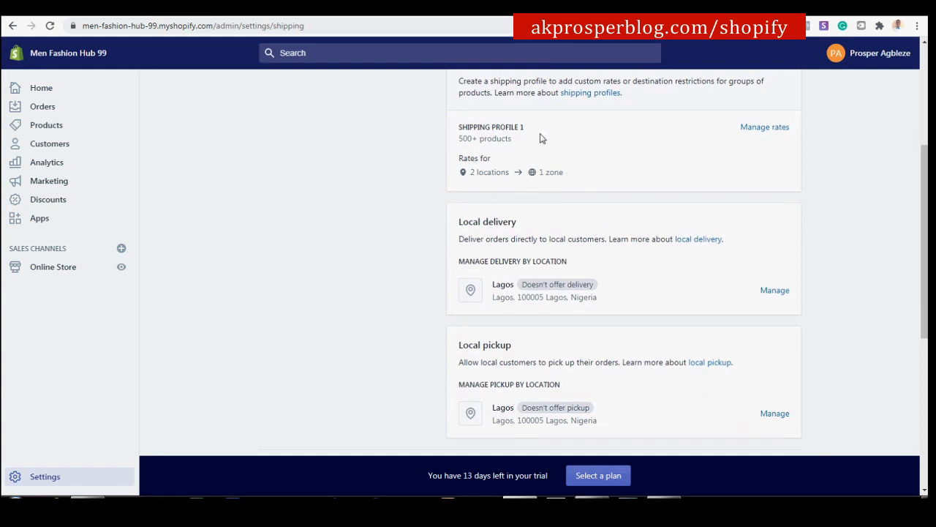
# Open SHIPPING PROFILE 1's rates and expand its full AU, CAN, US, UK destination list.
pyautogui.click(749, 130)
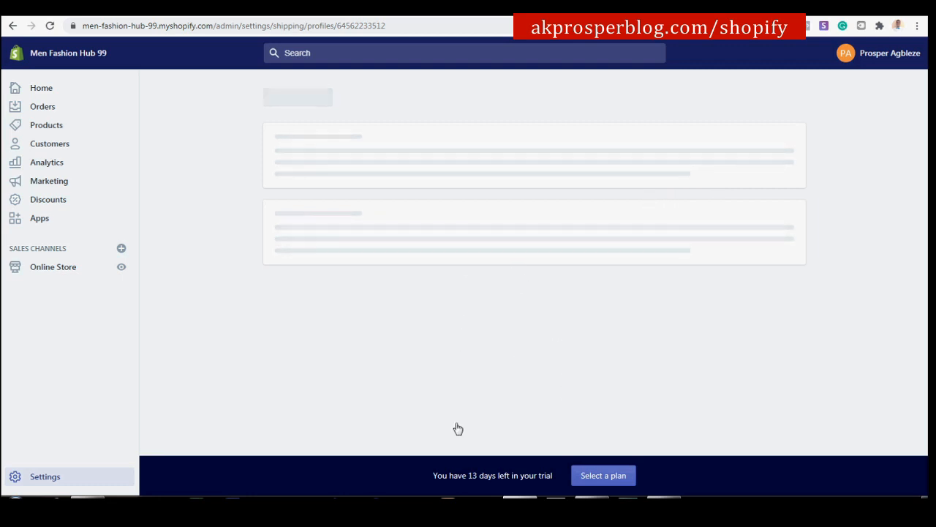
pyautogui.scroll(-2, 611, 327)
pyautogui.scroll(-5, 611, 327)
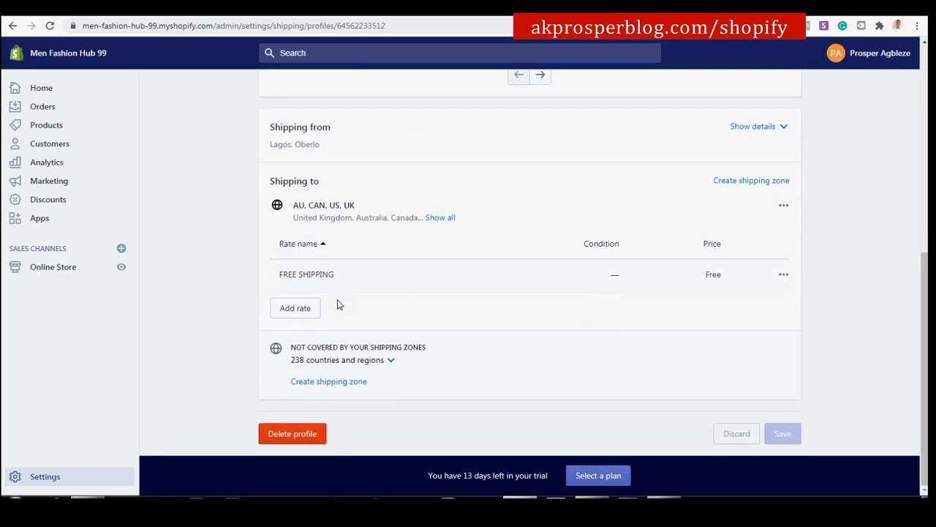
pyautogui.click(442, 218)
pyautogui.moveTo(472, 218); pyautogui.dragTo(293, 218)
pyautogui.scroll(3, 858, 221)
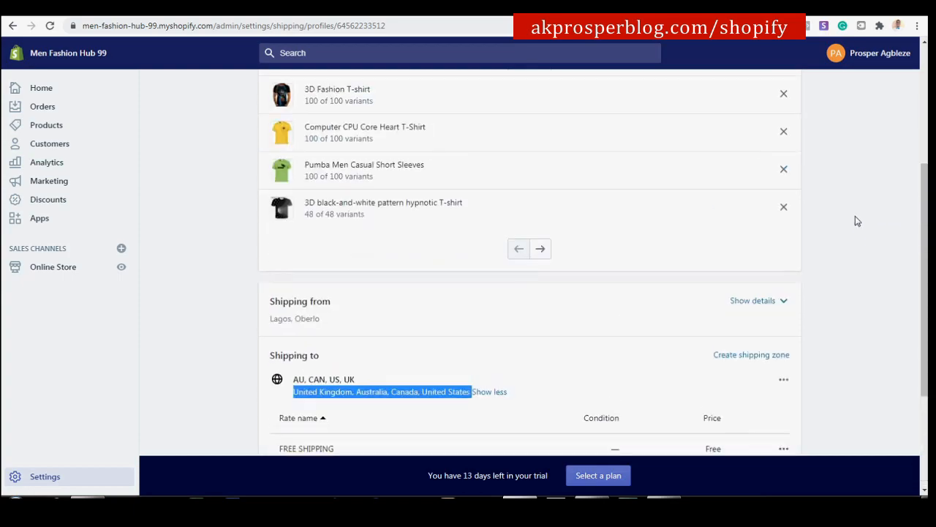
pyautogui.scroll(-1, 856, 207)
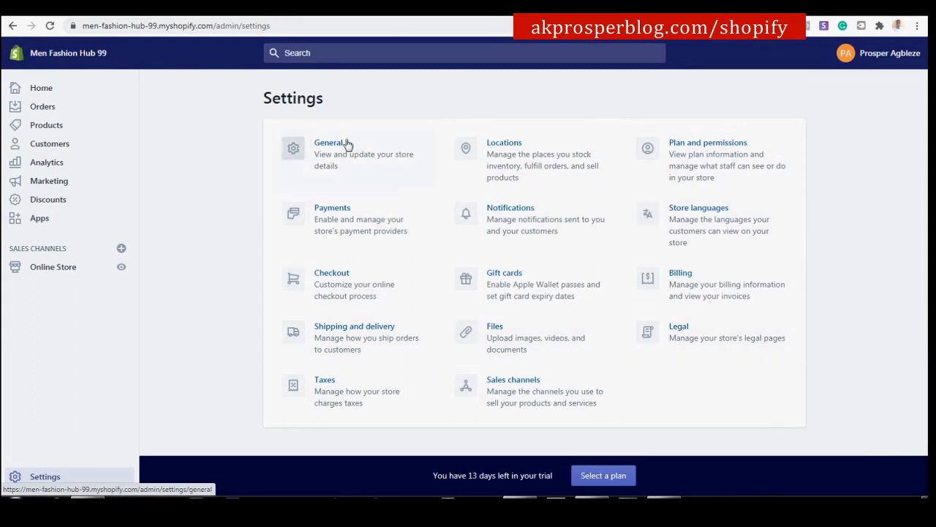
# Open Payments settings and review the Third-party providers and Alternative payment methods sections.
pyautogui.click(341, 218)
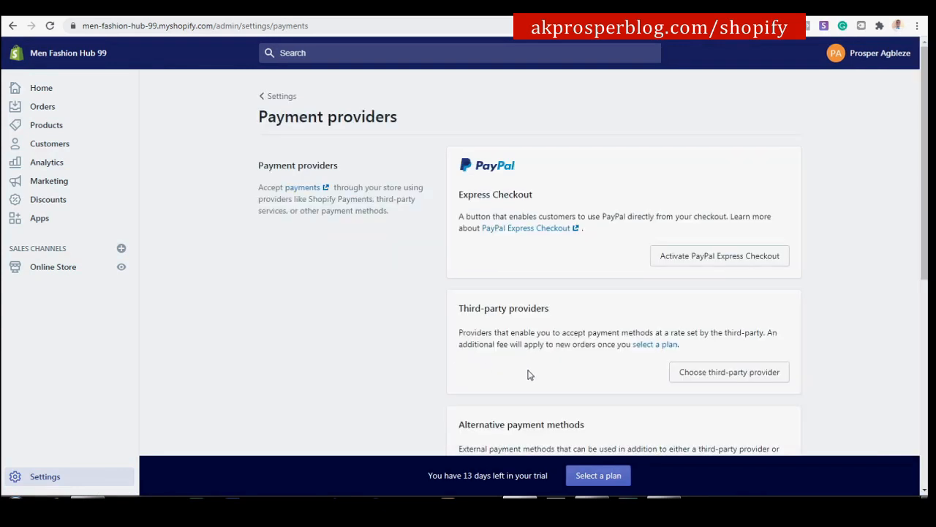
pyautogui.scroll(-1, 613, 320)
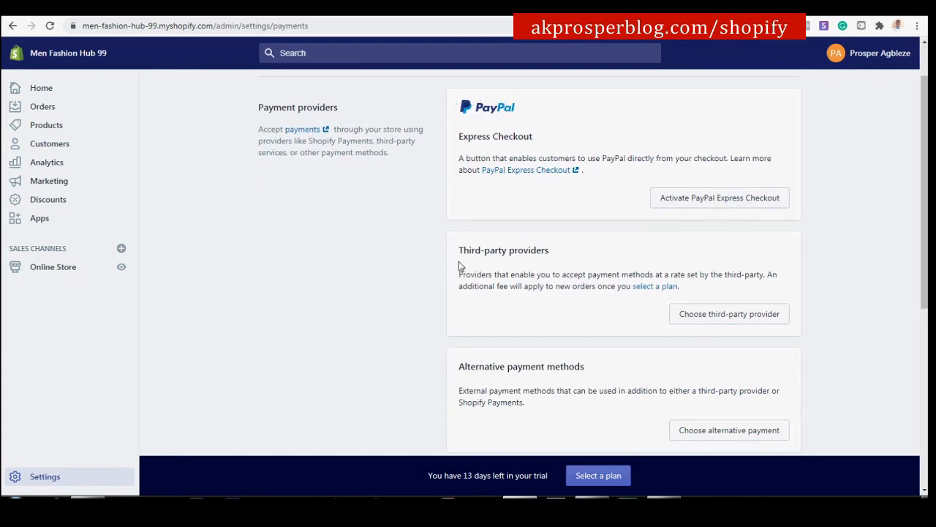
pyautogui.moveTo(455, 250); pyautogui.dragTo(569, 258)
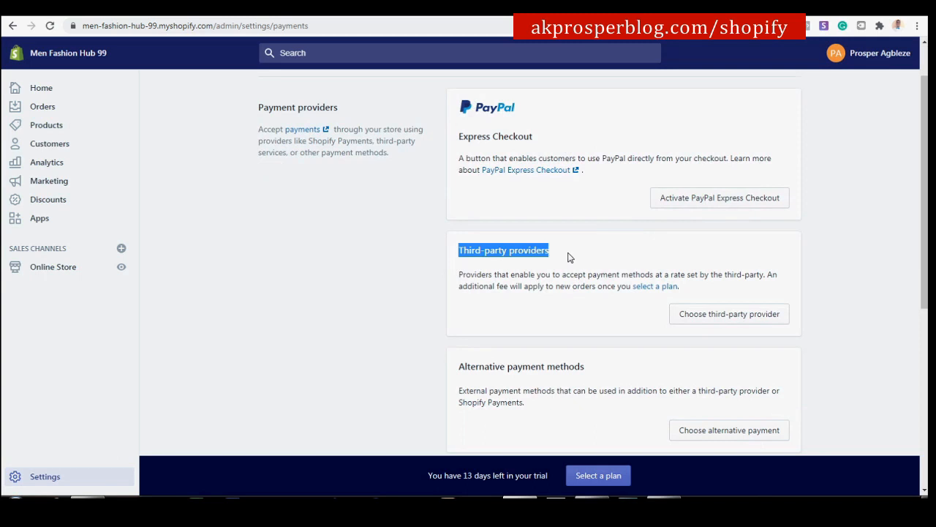
pyautogui.moveTo(450, 373); pyautogui.dragTo(599, 370)
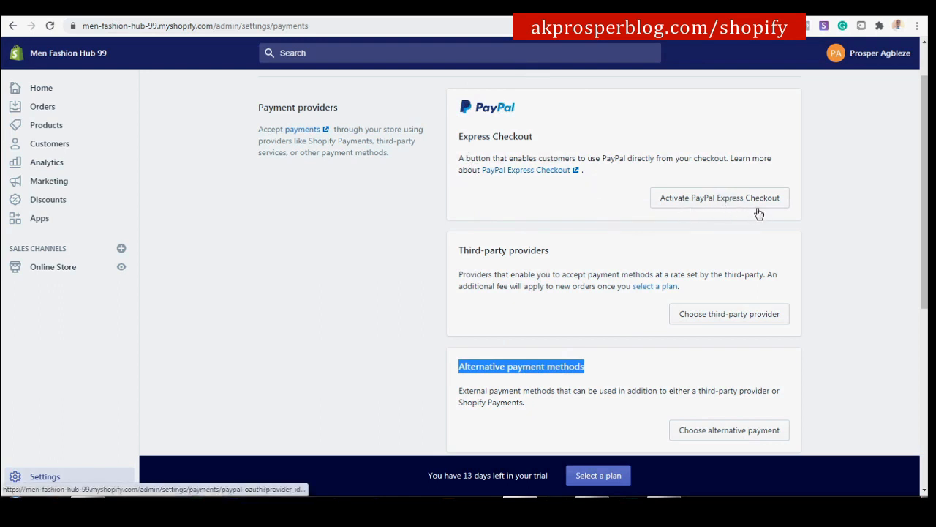
pyautogui.click(371, 220)
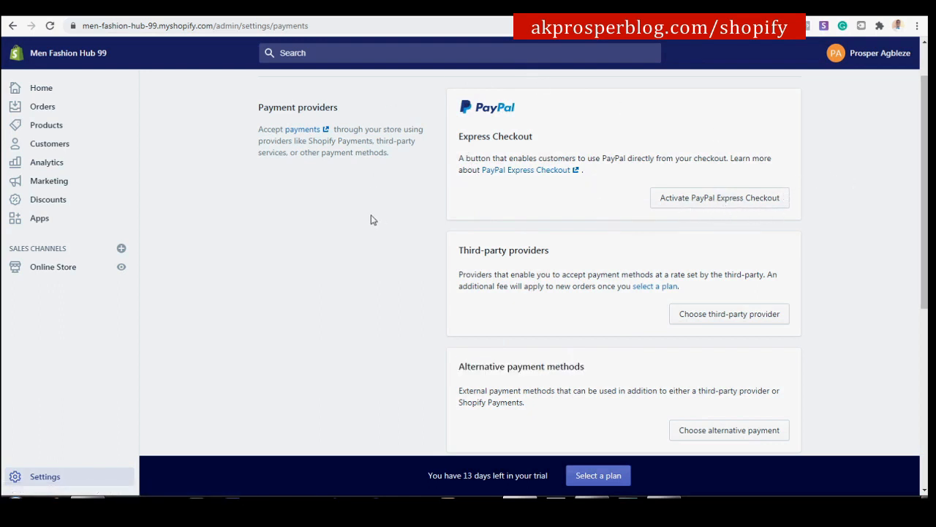
# Browse the third-party payment providers list and look at Paystack's page.
pyautogui.click(704, 322)
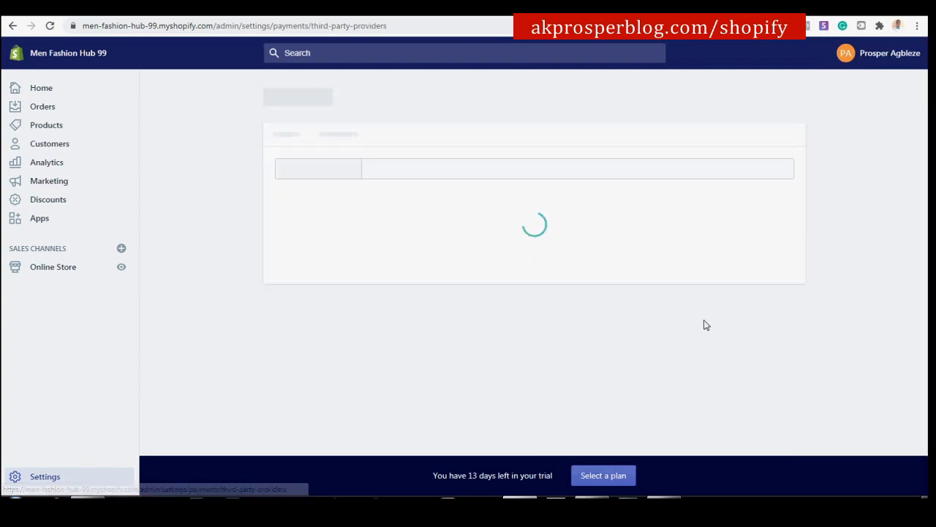
pyautogui.scroll(-1, 517, 320)
pyautogui.scroll(-3, 505, 307)
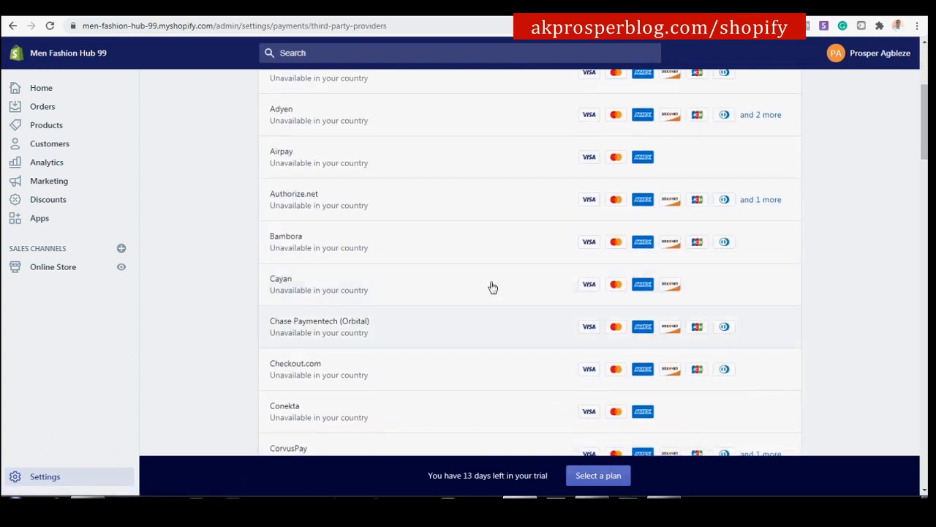
pyautogui.scroll(3, 493, 290)
pyautogui.scroll(-1, 472, 249)
pyautogui.scroll(-15, 461, 231)
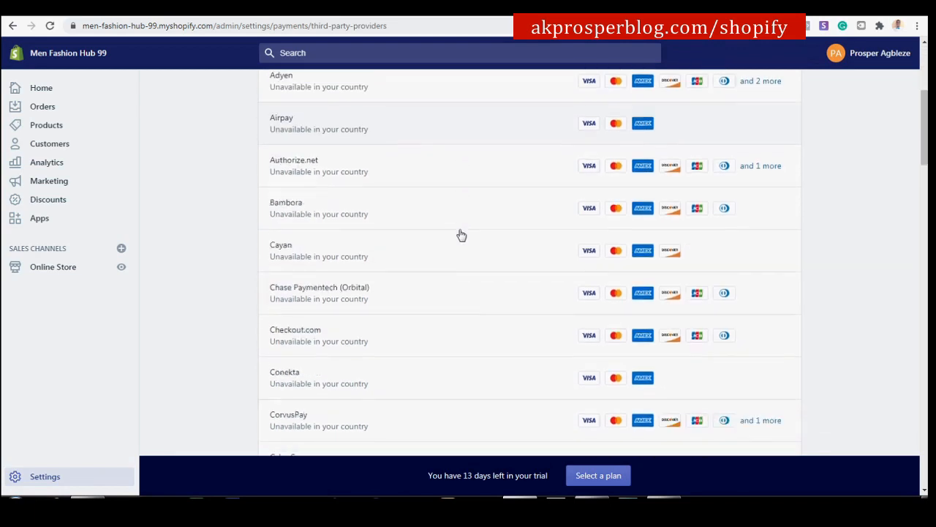
pyautogui.scroll(-8, 462, 234)
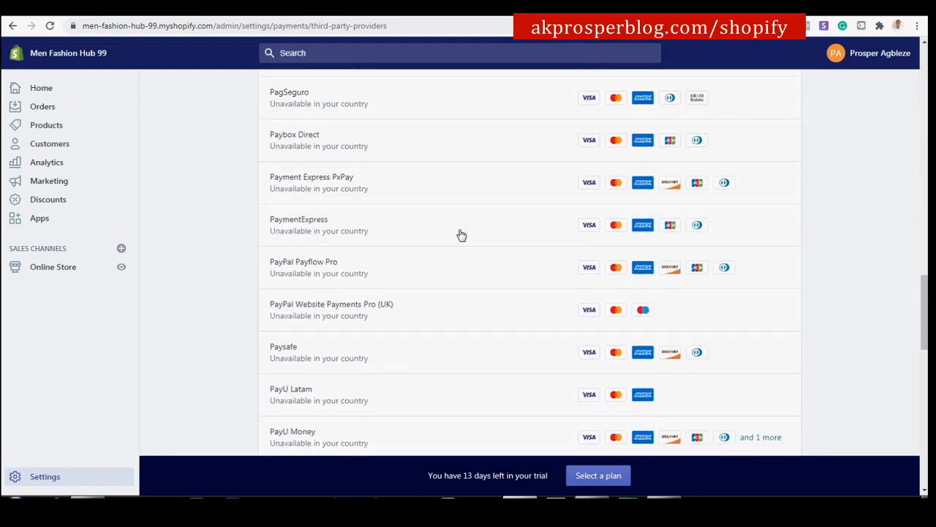
pyautogui.scroll(7, 461, 234)
pyautogui.scroll(12, 462, 234)
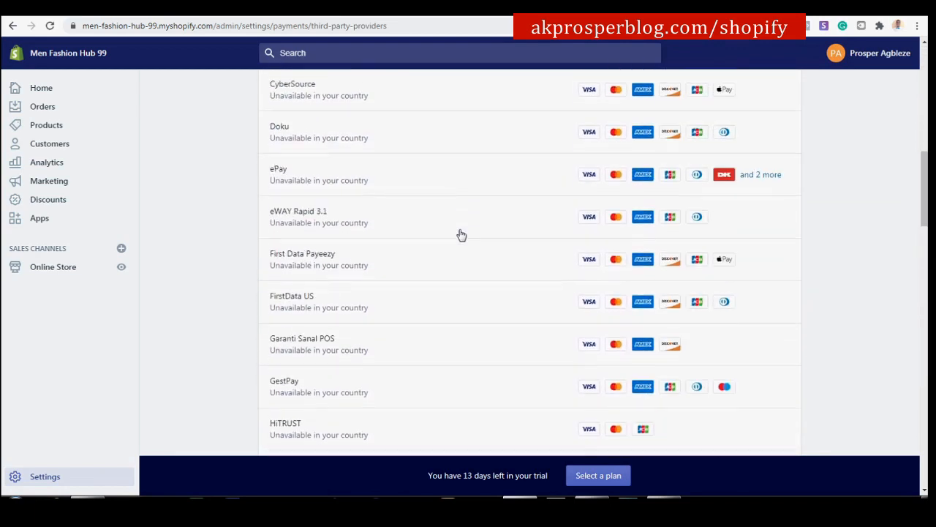
pyautogui.scroll(2, 462, 236)
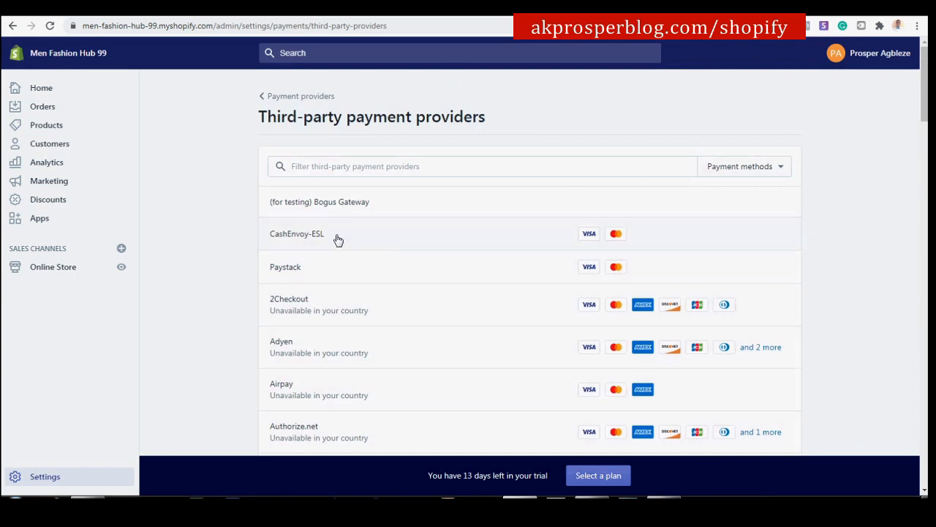
pyautogui.click(273, 276)
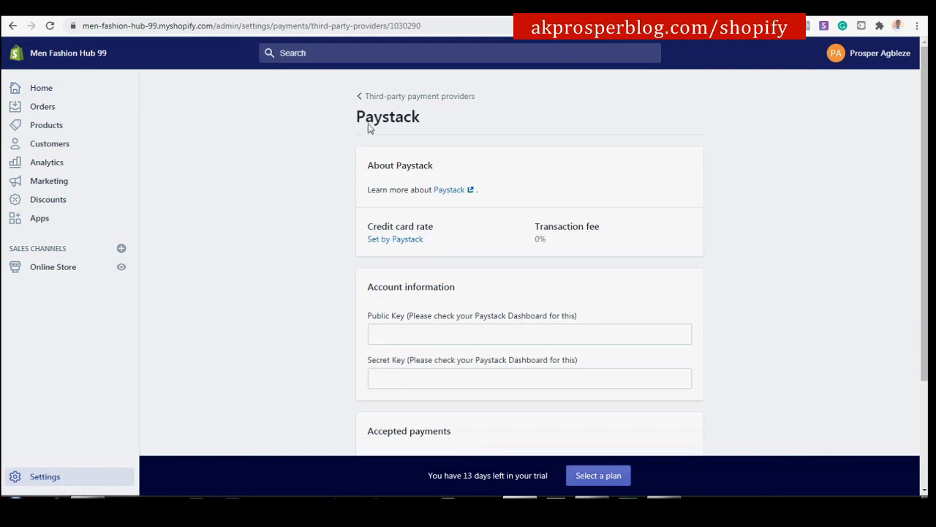
pyautogui.click(404, 98)
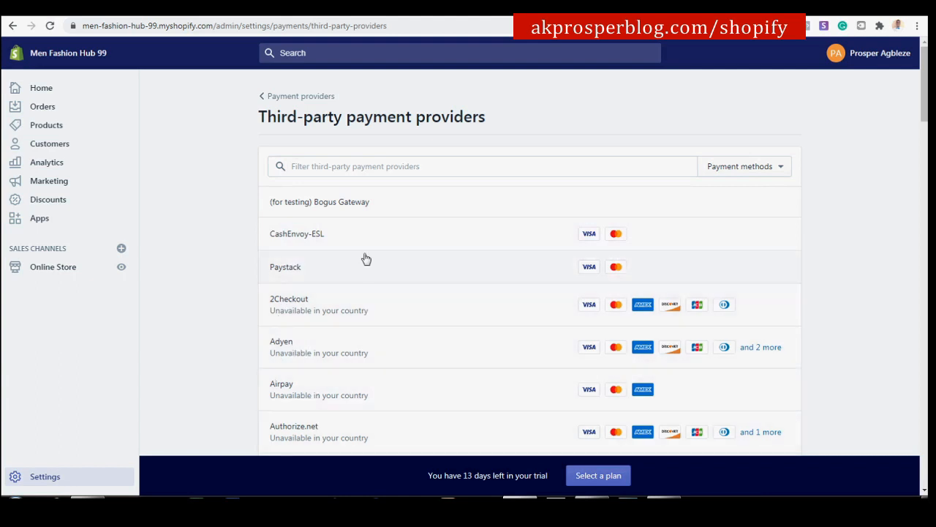
# Choose (for testing) Bogus Gateway from the third-party providers list.
pyautogui.scroll(-2, 437, 214)
pyautogui.scroll(-5, 436, 212)
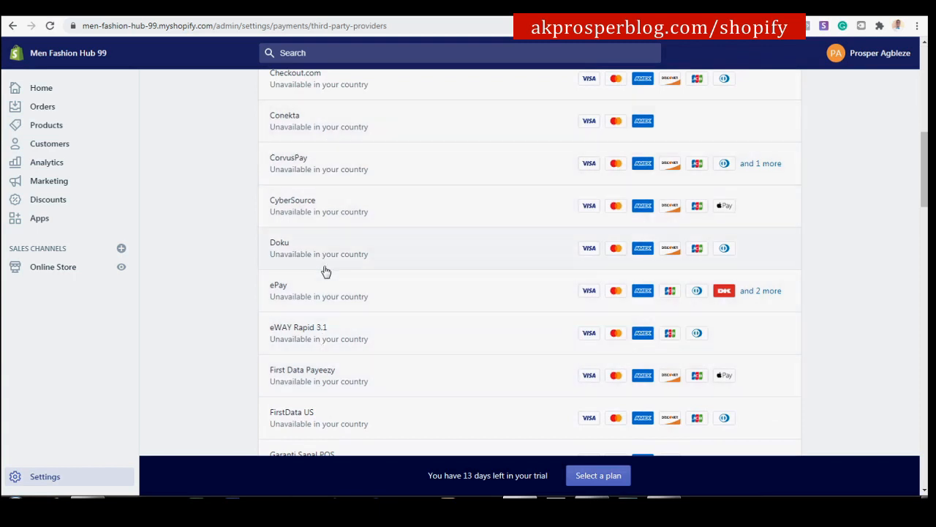
pyautogui.scroll(8, 338, 247)
pyautogui.scroll(1, 339, 249)
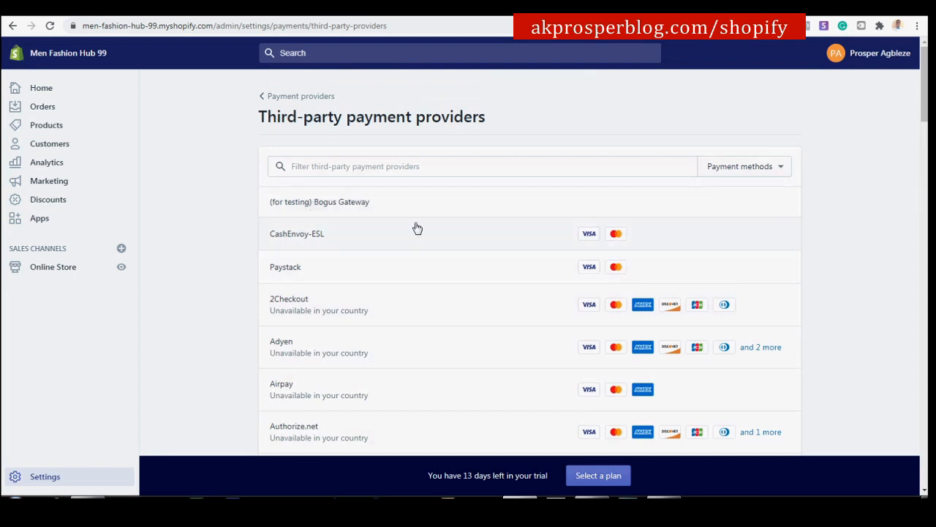
pyautogui.click(422, 205)
pyautogui.scroll(-2, 533, 309)
# Activate (for testing) Bogus Gateway and return to the Payment providers overview.
pyautogui.click(663, 424)
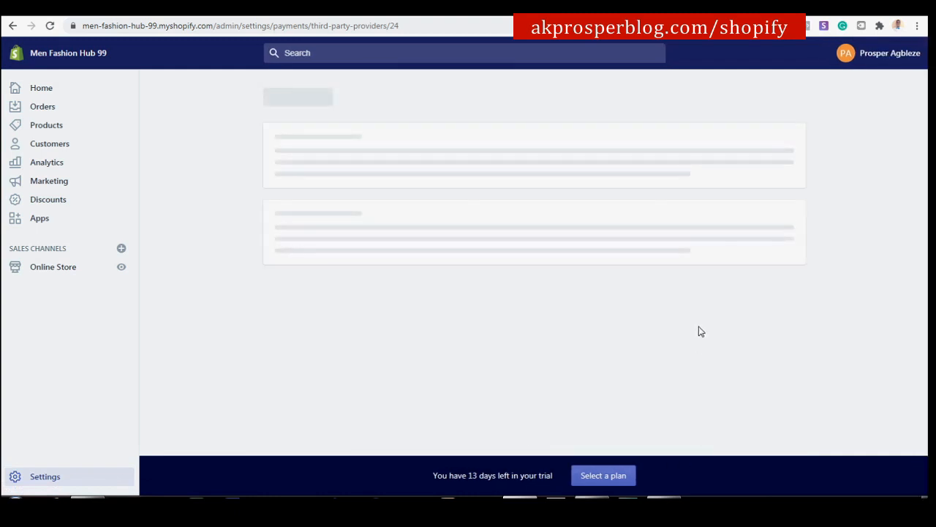
pyautogui.scroll(-5, 511, 272)
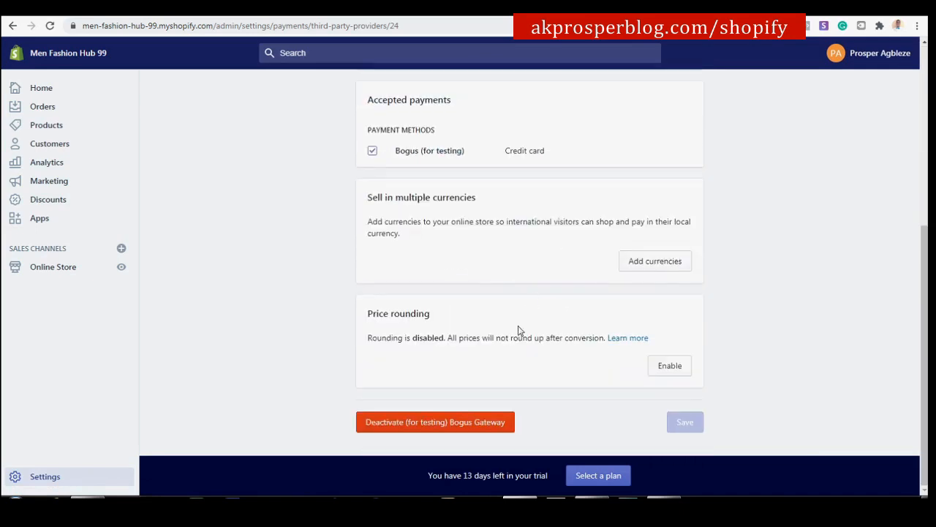
pyautogui.scroll(5, 740, 356)
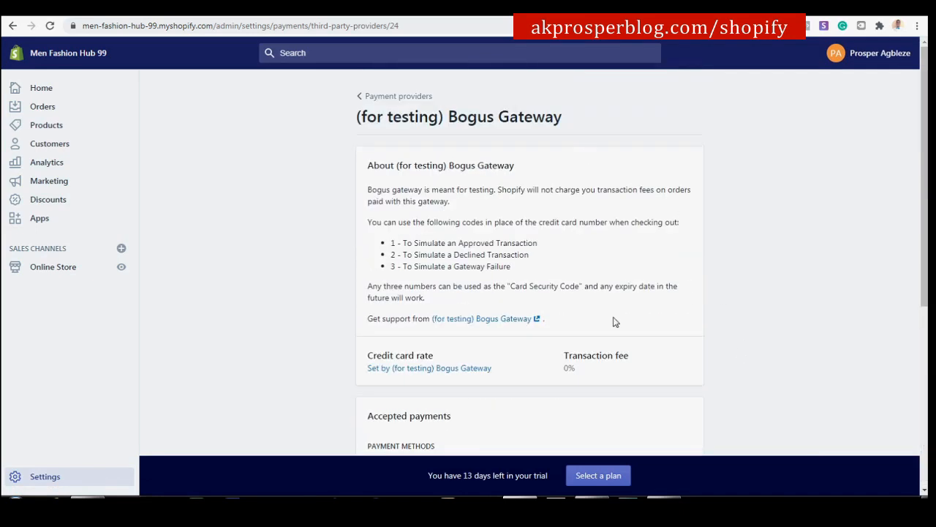
pyautogui.click(397, 97)
pyautogui.scroll(-2, 410, 190)
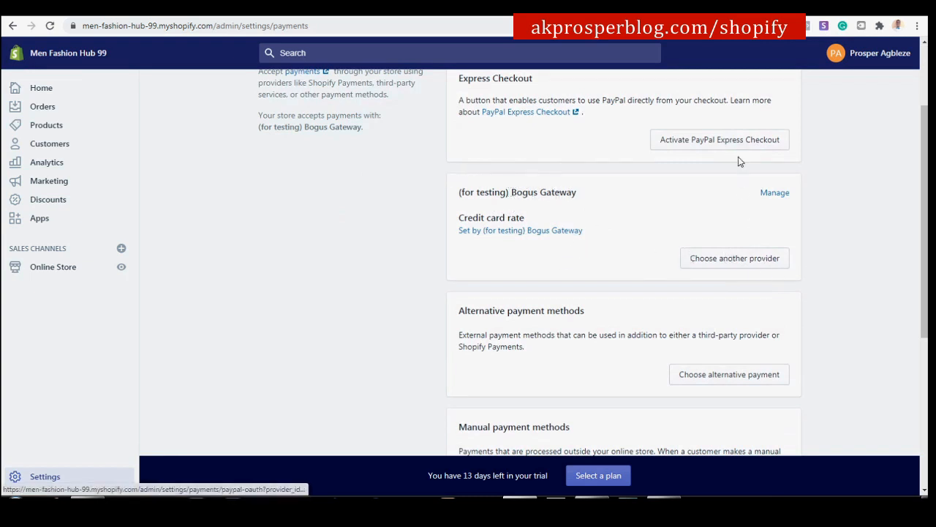
pyautogui.scroll(2, 651, 142)
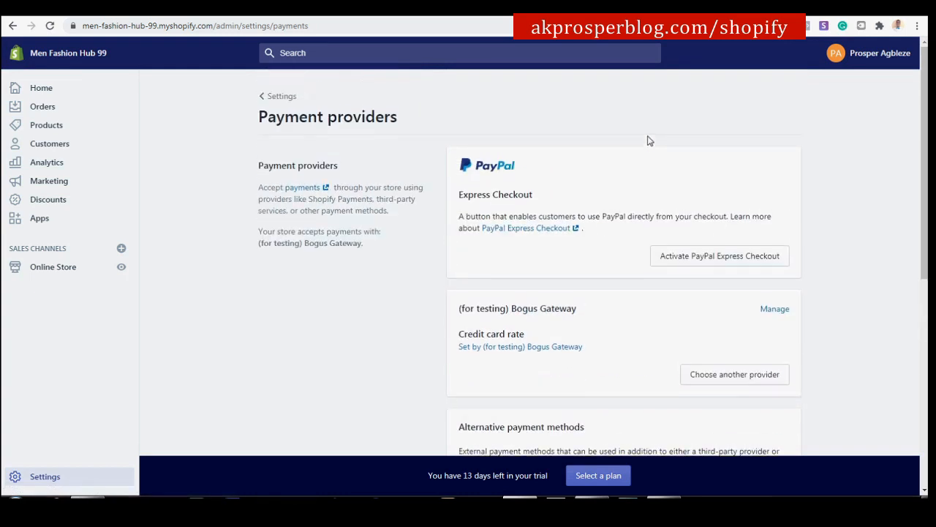
pyautogui.scroll(-3, 507, 169)
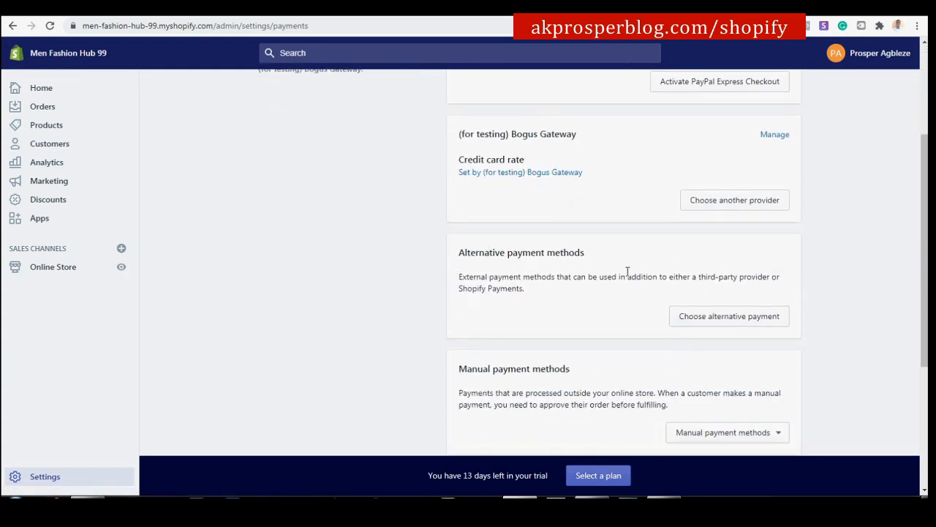
# Review the alternative payment providers, then return to the third-party list showing CashEnvoy-ESL and Paystack.
pyautogui.click(728, 317)
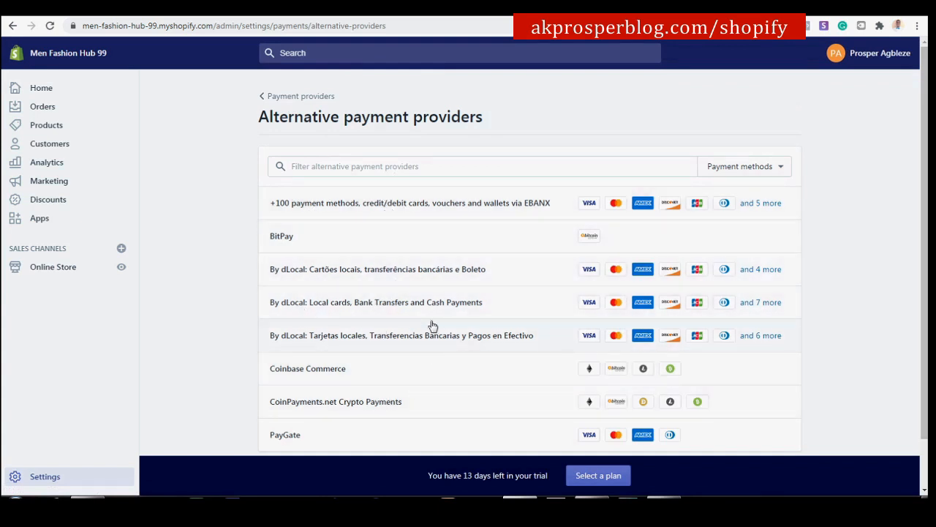
pyautogui.scroll(-1, 362, 366)
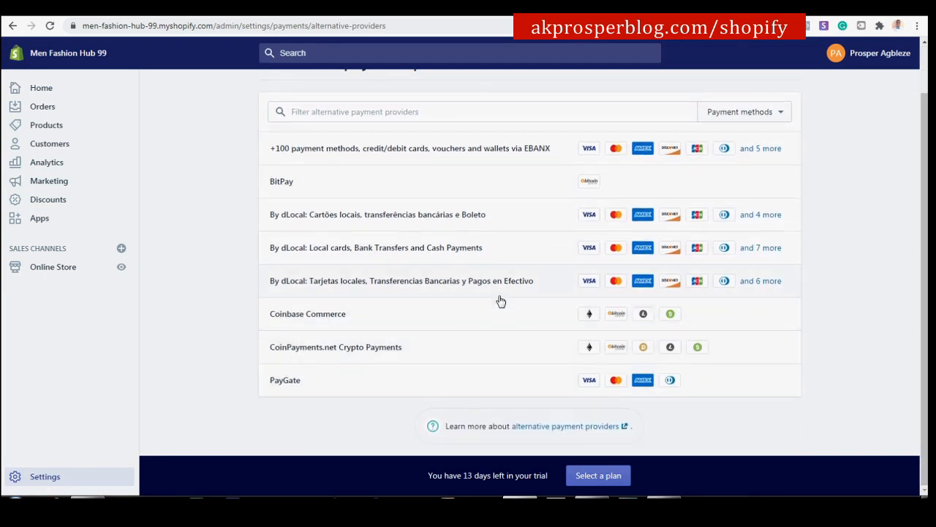
pyautogui.scroll(1, 501, 293)
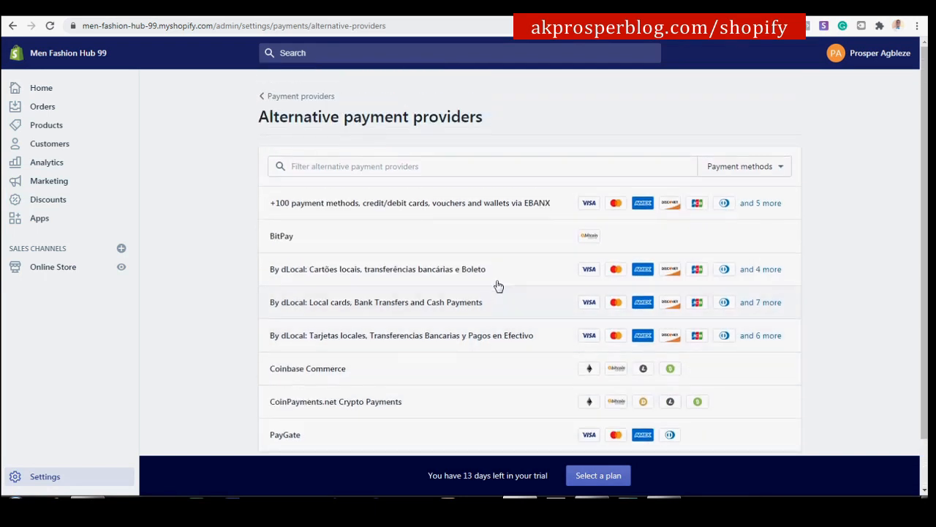
pyautogui.click(316, 96)
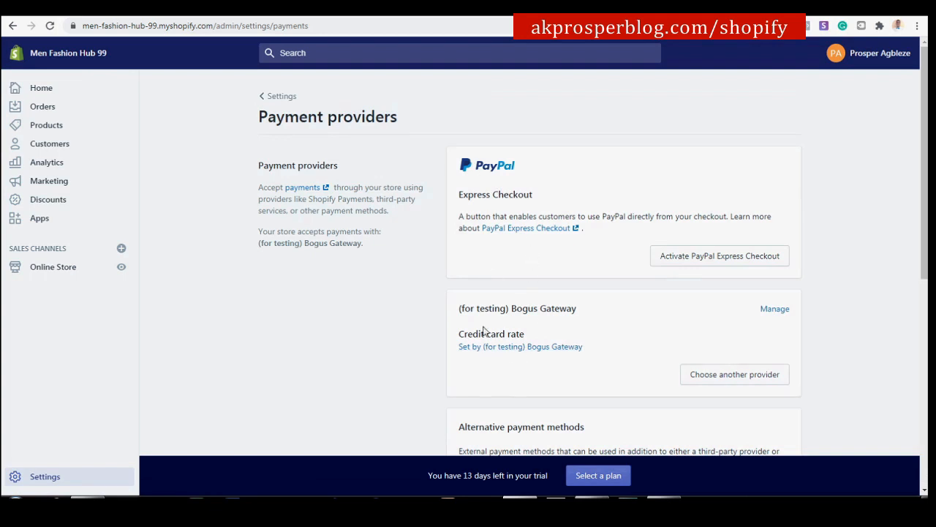
pyautogui.click(472, 347)
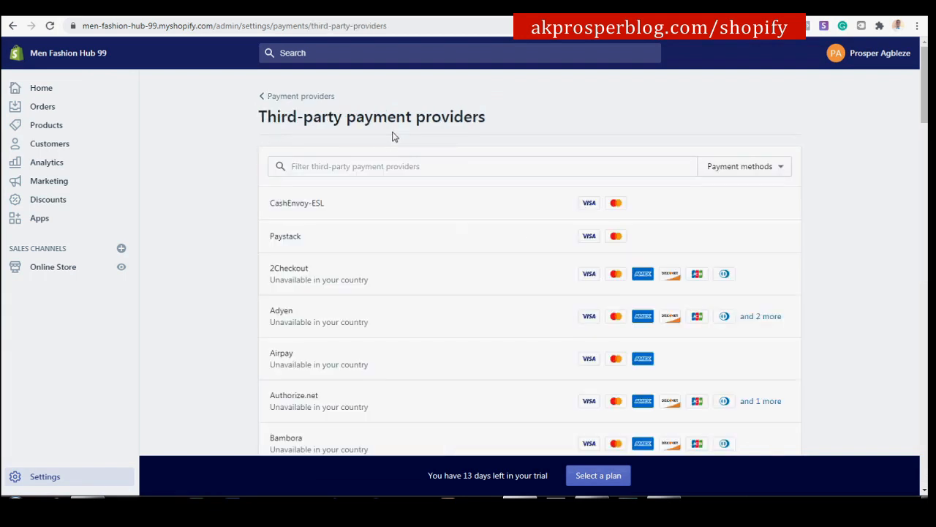
# Leave the payment provider pages, keeping Bogus Gateway as the test provider.
pyautogui.click(304, 99)
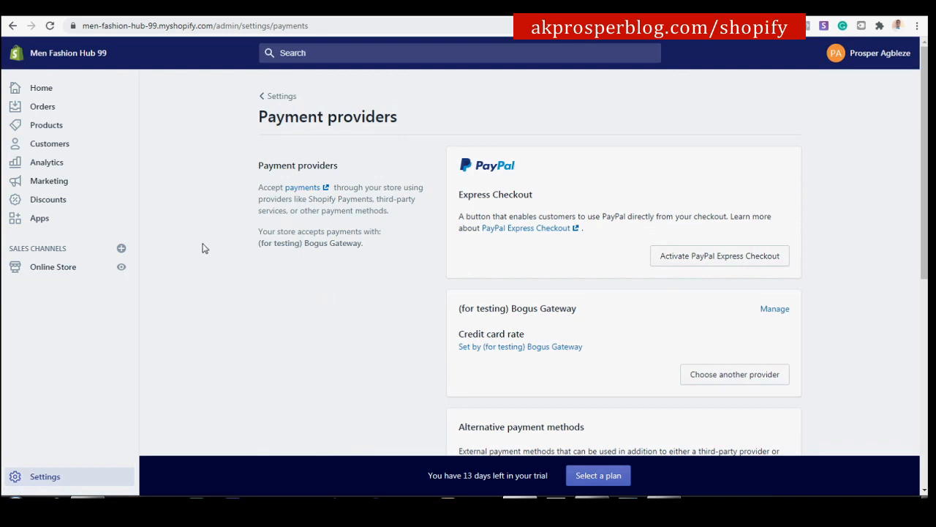
pyautogui.moveTo(259, 122); pyautogui.dragTo(325, 122)
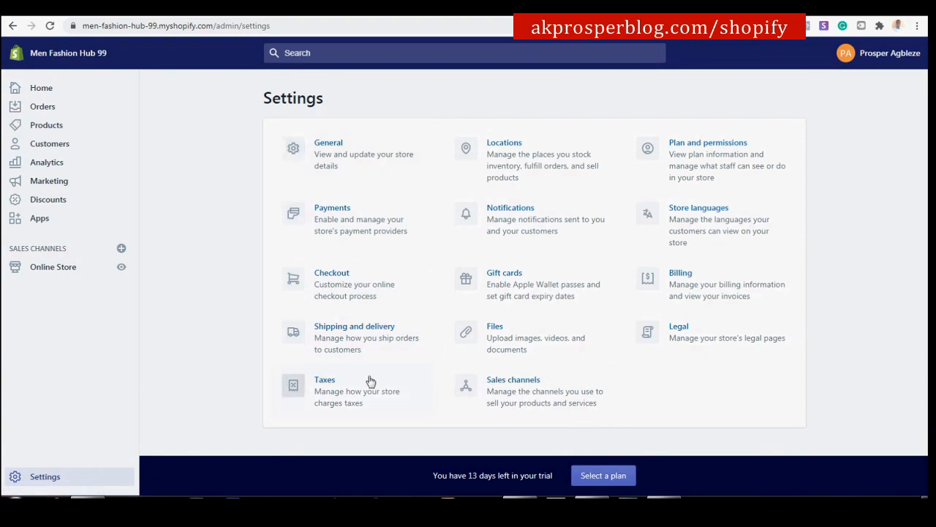
# In Checkout settings, set customer accounts to 'Accounts are optional'.
pyautogui.click(340, 282)
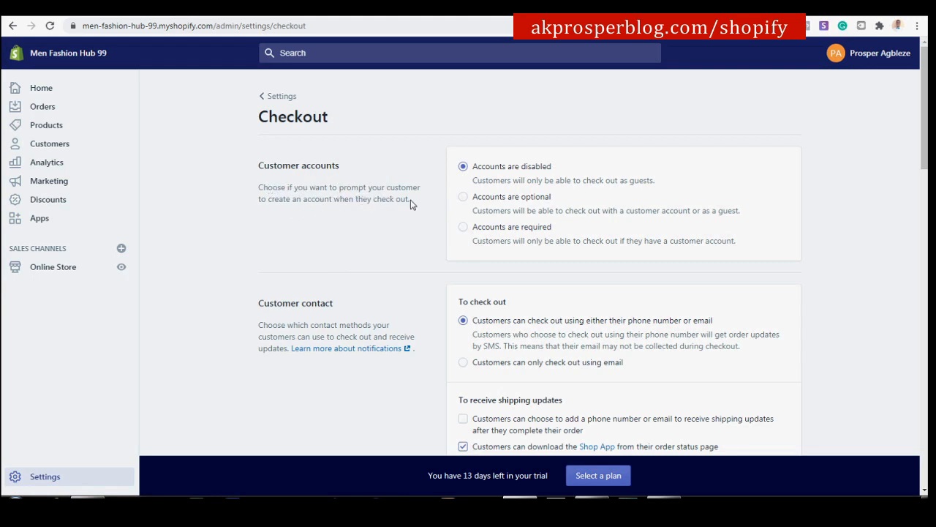
pyautogui.click(463, 197)
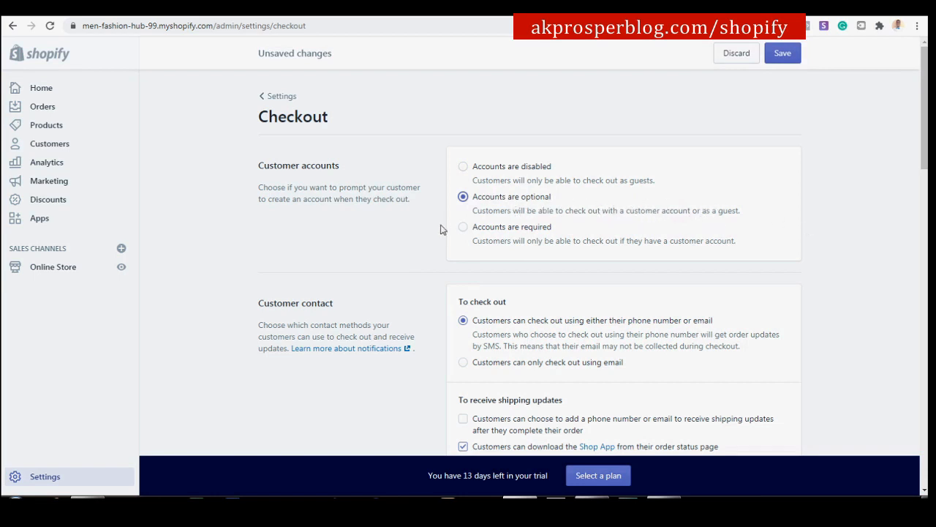
pyautogui.scroll(-1, 505, 208)
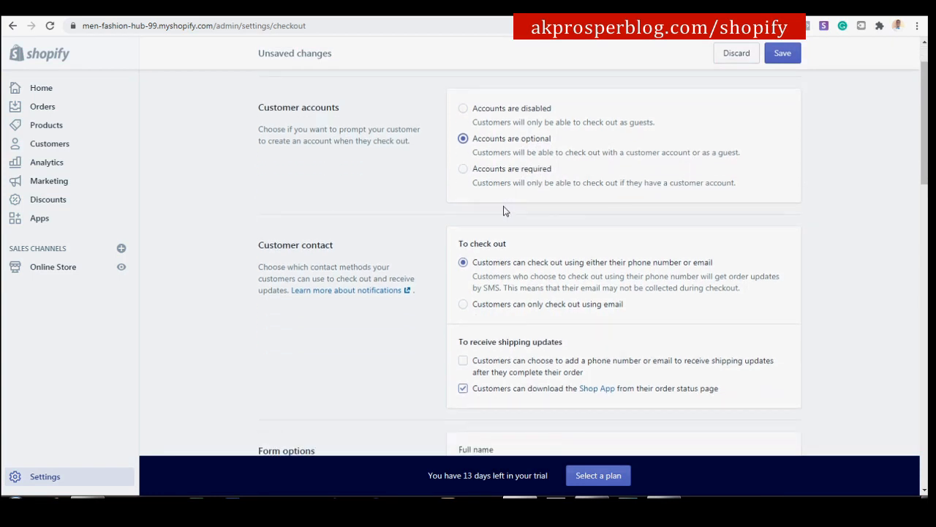
# Under Customer contact, tick the option to add a phone number or email for shipping updates.
pyautogui.scroll(-1, 503, 210)
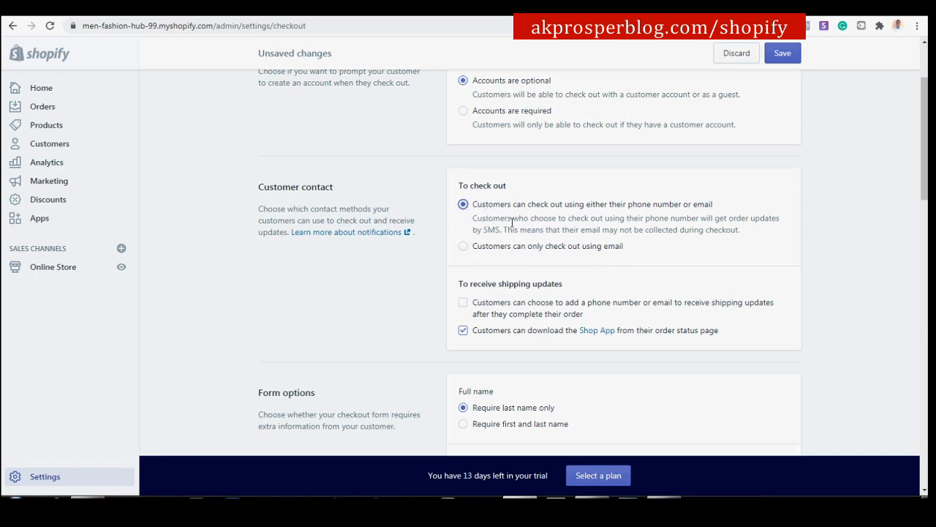
pyautogui.scroll(-2, 524, 269)
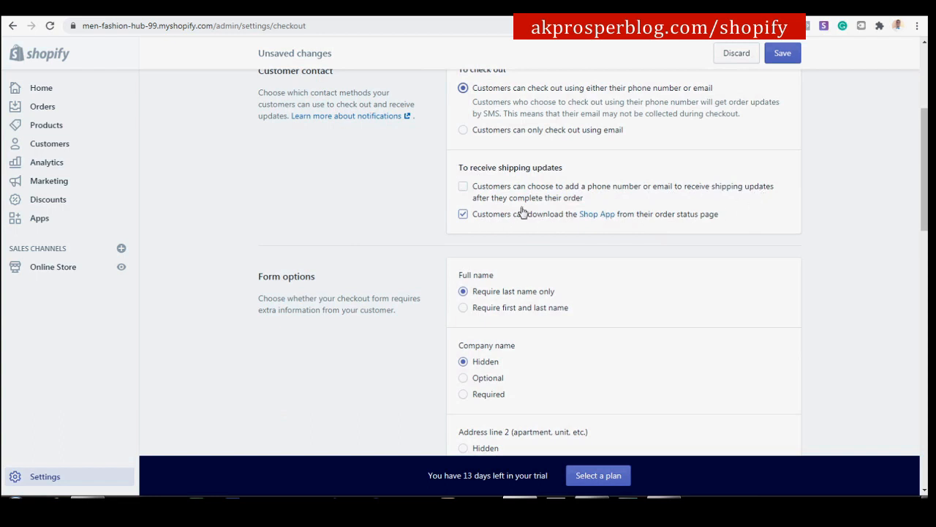
pyautogui.click(464, 189)
pyautogui.scroll(-2, 473, 200)
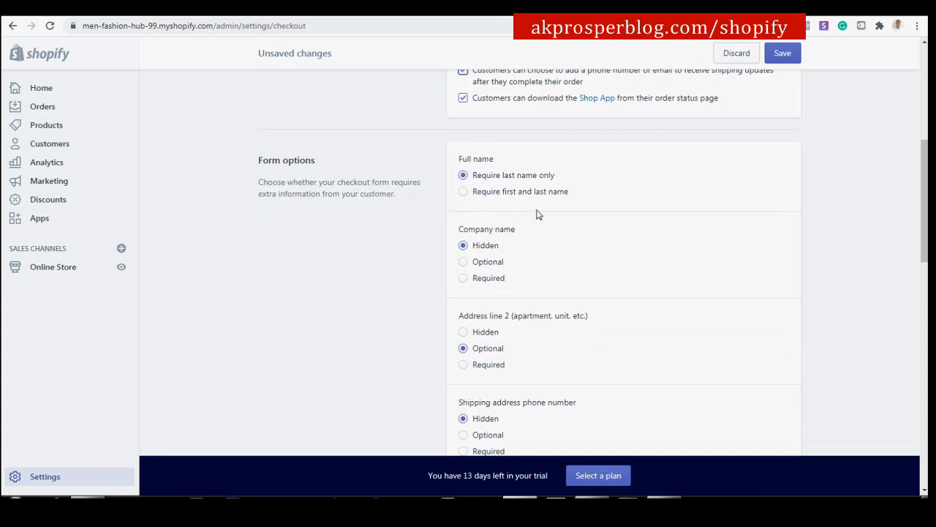
# Under Form options, require first and last names and make company name optional.
pyautogui.click(466, 191)
pyautogui.click(463, 262)
pyautogui.scroll(-2, 464, 263)
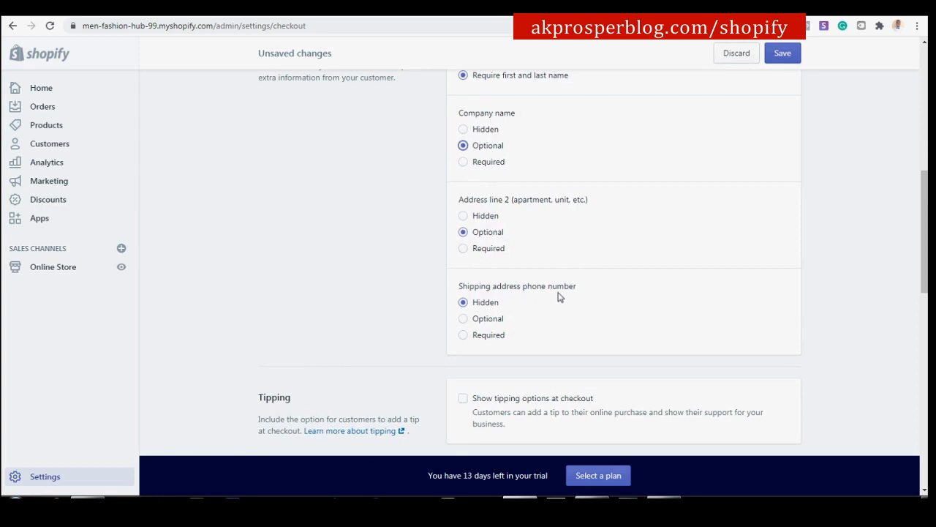
pyautogui.scroll(-1, 559, 296)
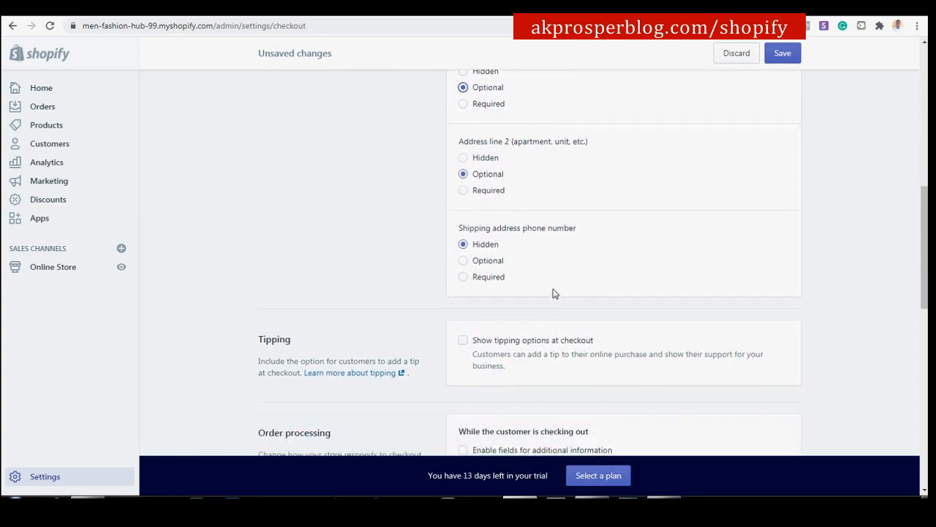
# Set the shipping address phone number to Required, keeping address line 2 optional.
pyautogui.click(463, 277)
pyautogui.scroll(12, 494, 275)
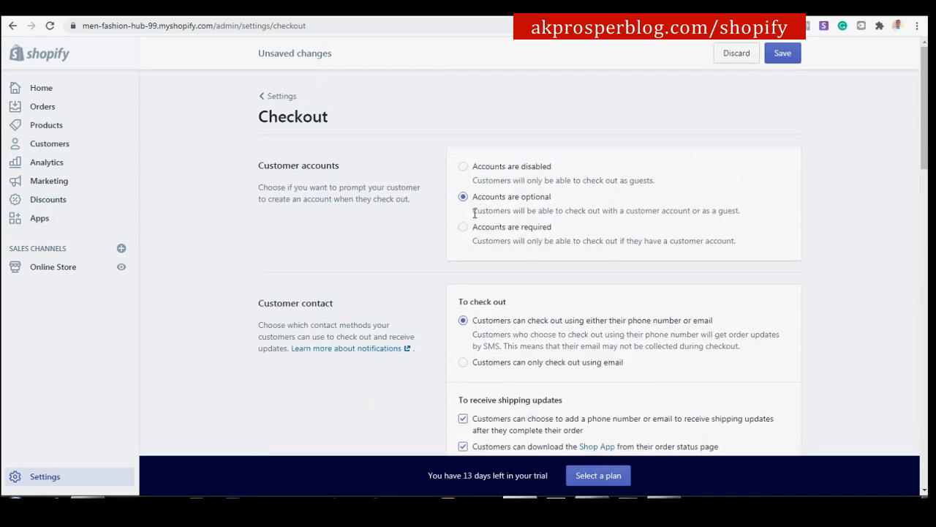
pyautogui.moveTo(475, 212); pyautogui.dragTo(586, 212)
pyautogui.click(585, 212)
pyautogui.scroll(-2, 584, 212)
pyautogui.scroll(-10, 460, 147)
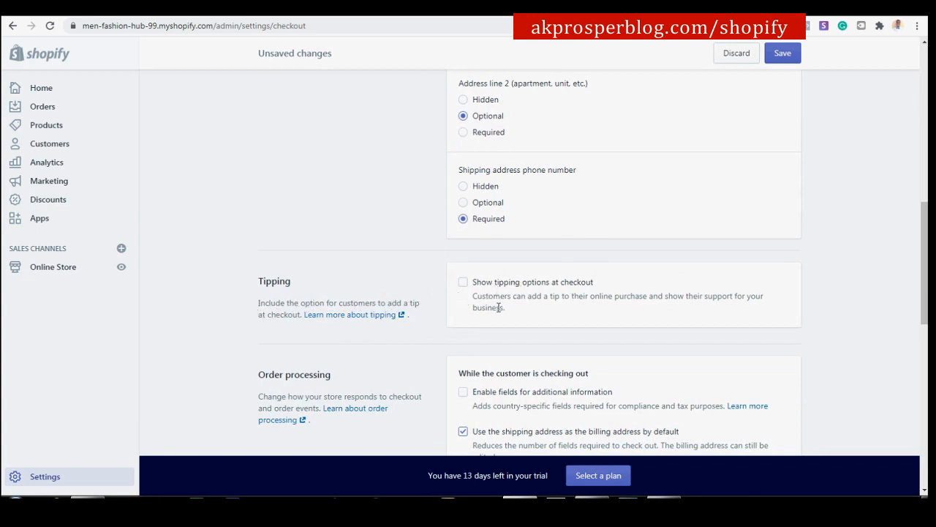
pyautogui.scroll(-1, 495, 300)
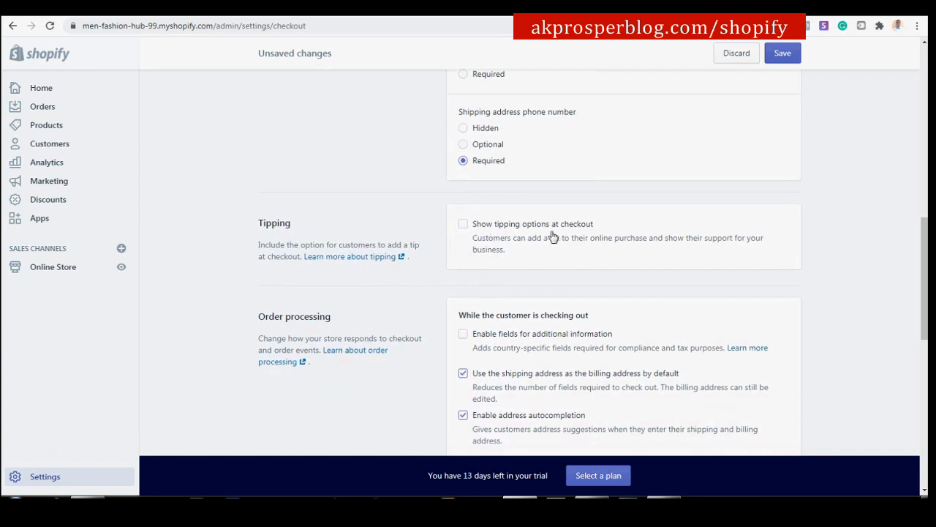
# Tick 'Show tipping options at checkout', keeping the 5%, 10% and 15% tip presets.
pyautogui.click(463, 224)
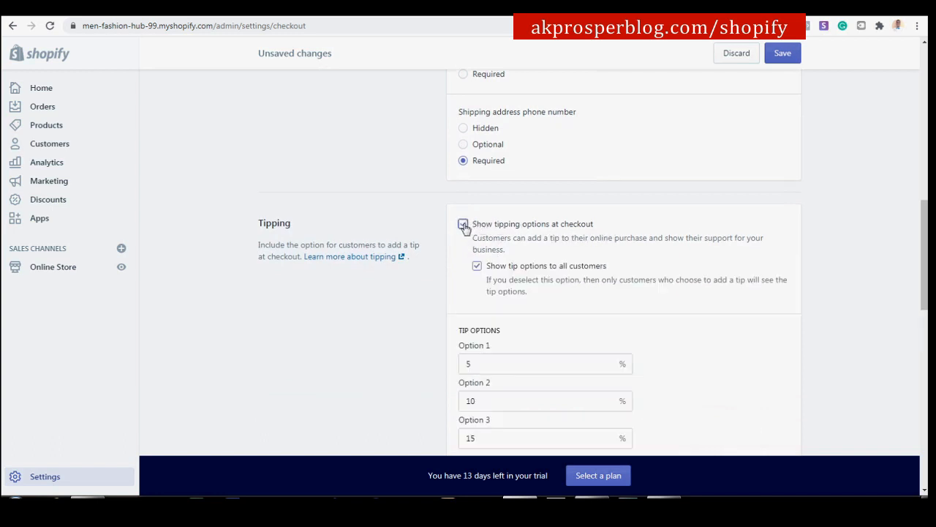
pyautogui.scroll(-2, 464, 224)
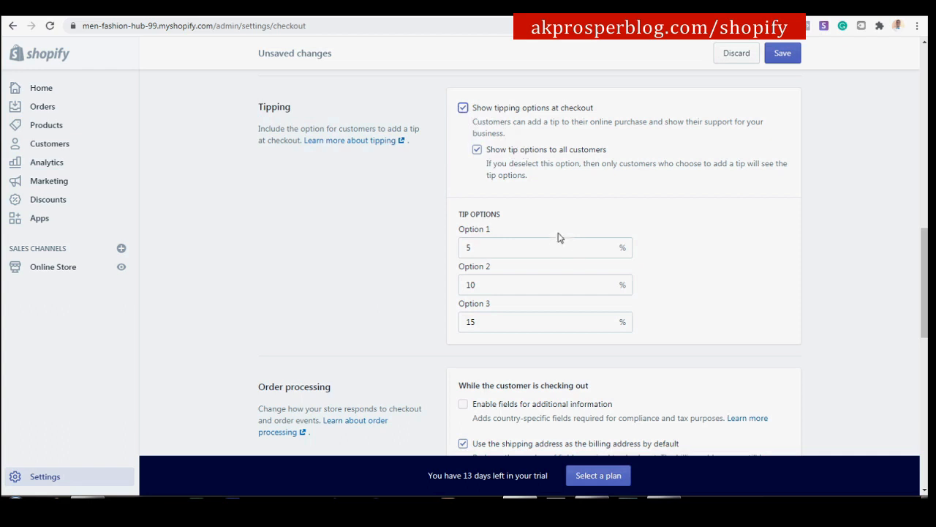
pyautogui.scroll(-1, 504, 218)
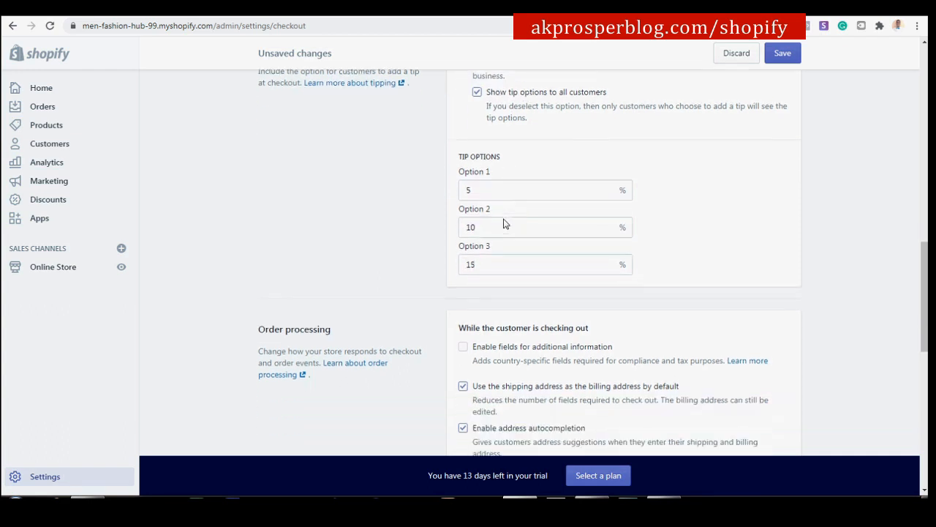
pyautogui.scroll(-3, 504, 218)
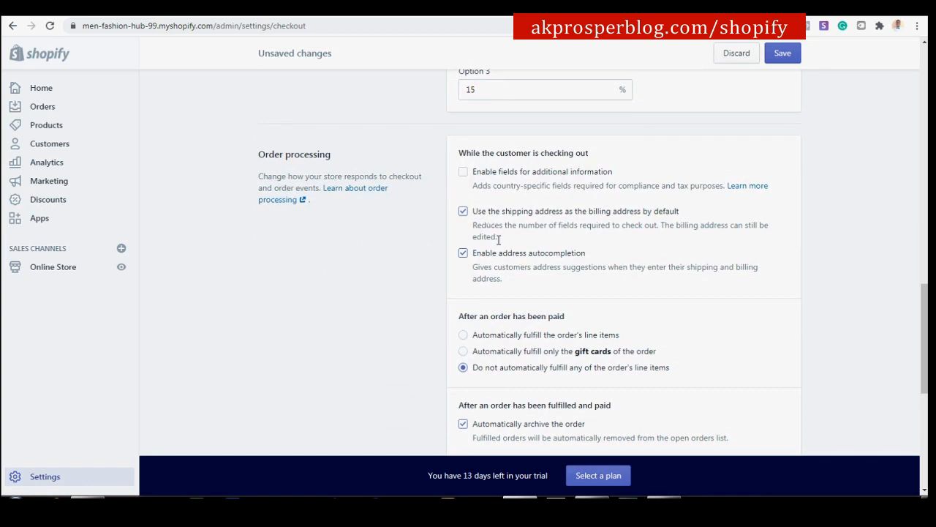
pyautogui.scroll(-1, 539, 251)
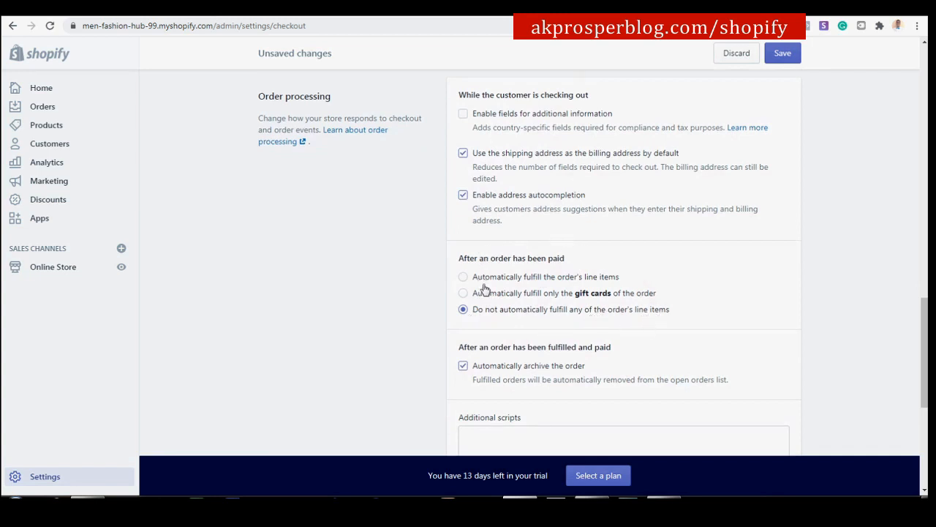
pyautogui.scroll(-1, 486, 290)
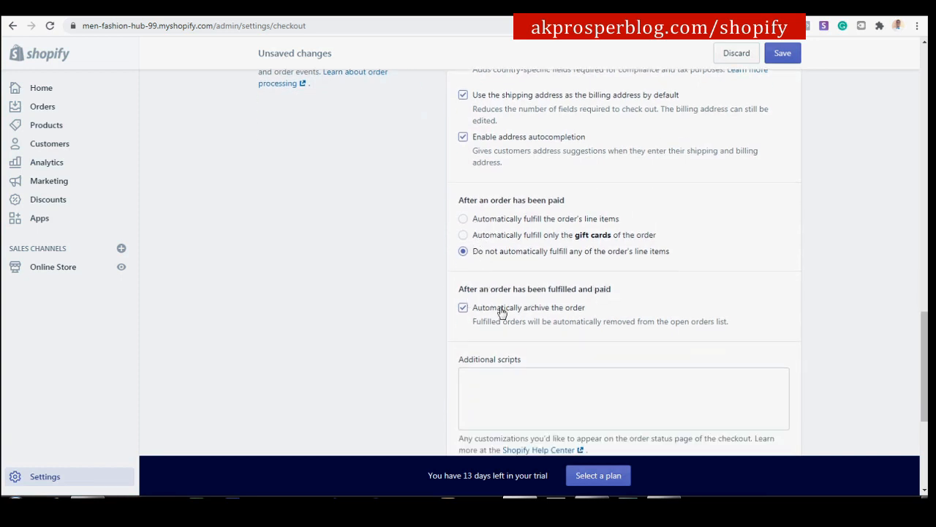
pyautogui.scroll(-4, 589, 313)
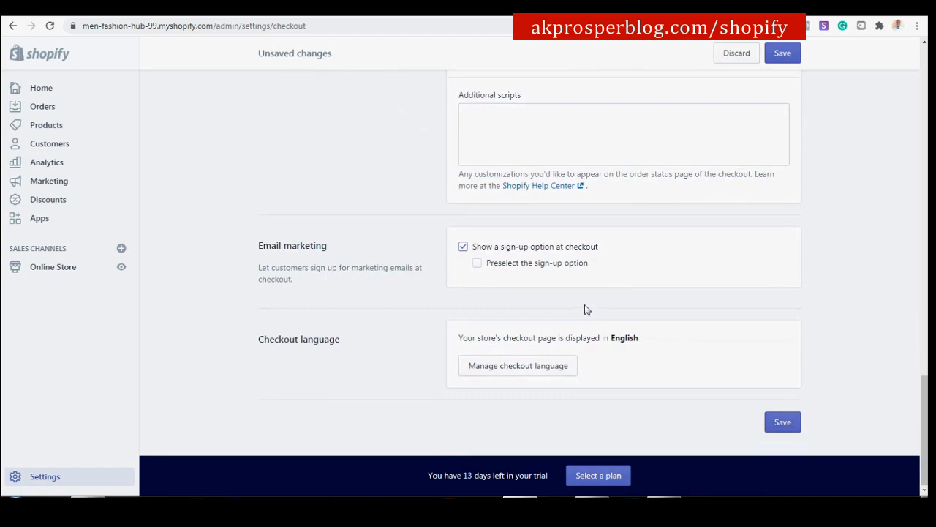
pyautogui.scroll(18, 586, 310)
pyautogui.scroll(2, 550, 224)
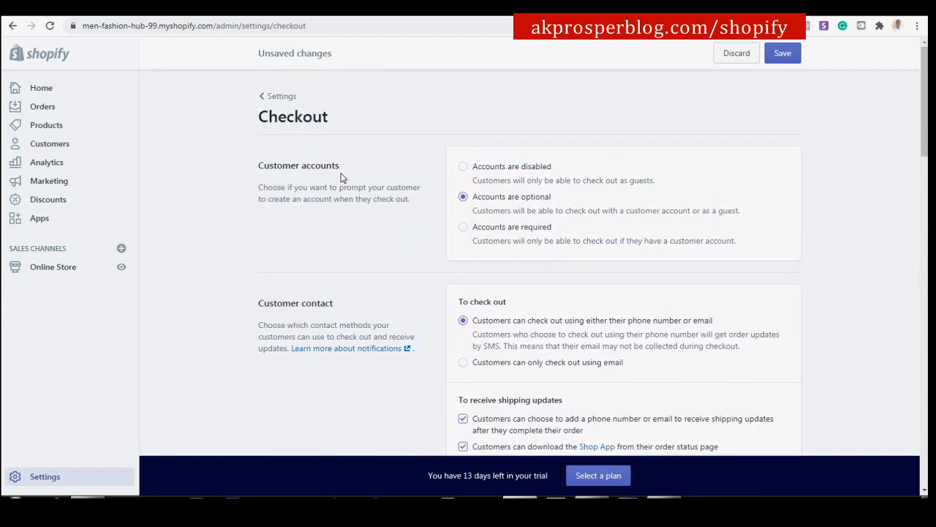
# Review the remaining checkout settings and save the checkout changes.
pyautogui.scroll(-1, 564, 210)
pyautogui.scroll(-2, 564, 213)
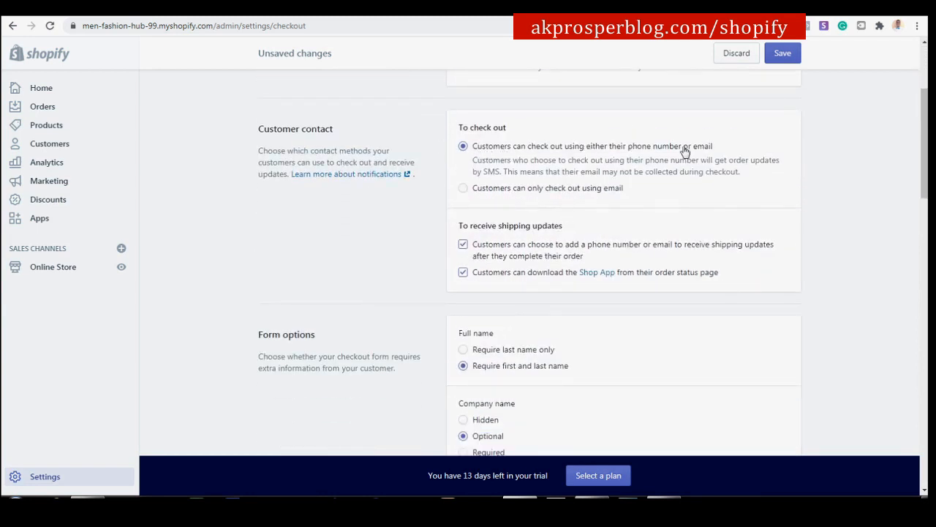
pyautogui.scroll(-2, 669, 183)
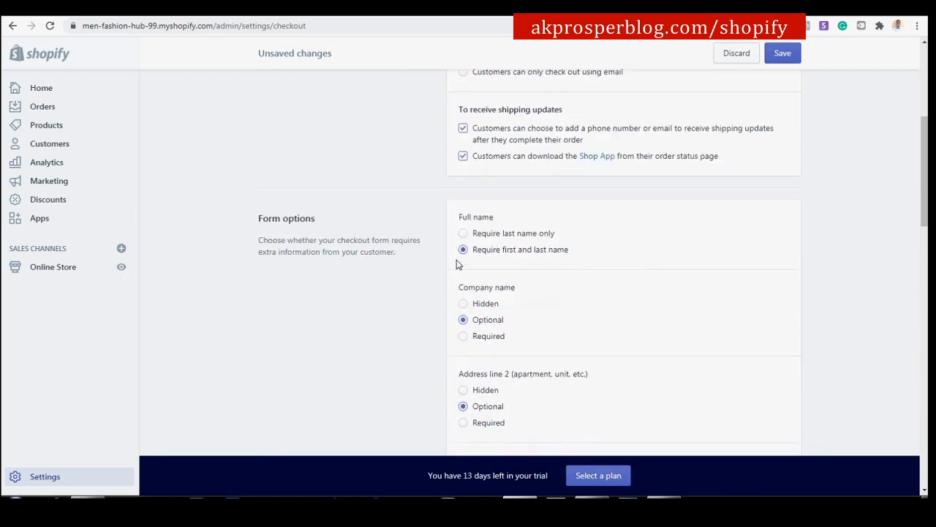
pyautogui.scroll(-2, 539, 261)
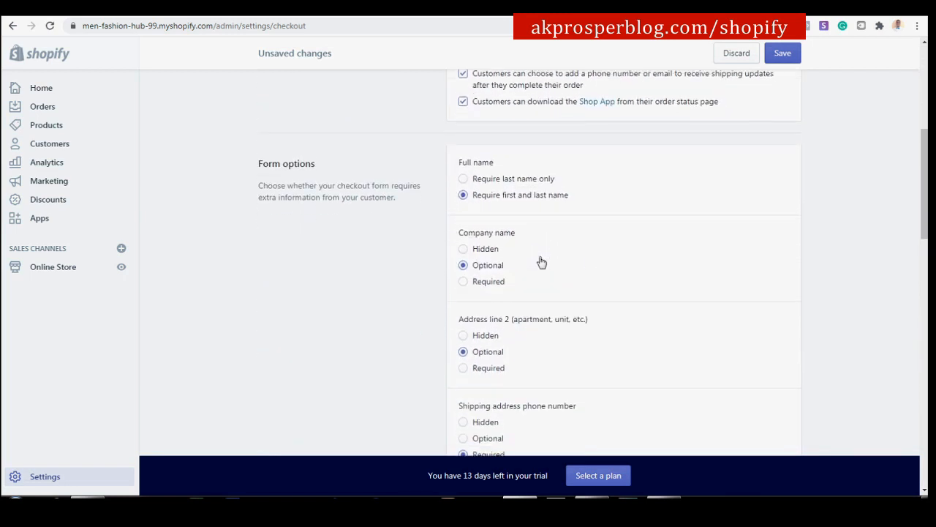
pyautogui.scroll(-2, 539, 261)
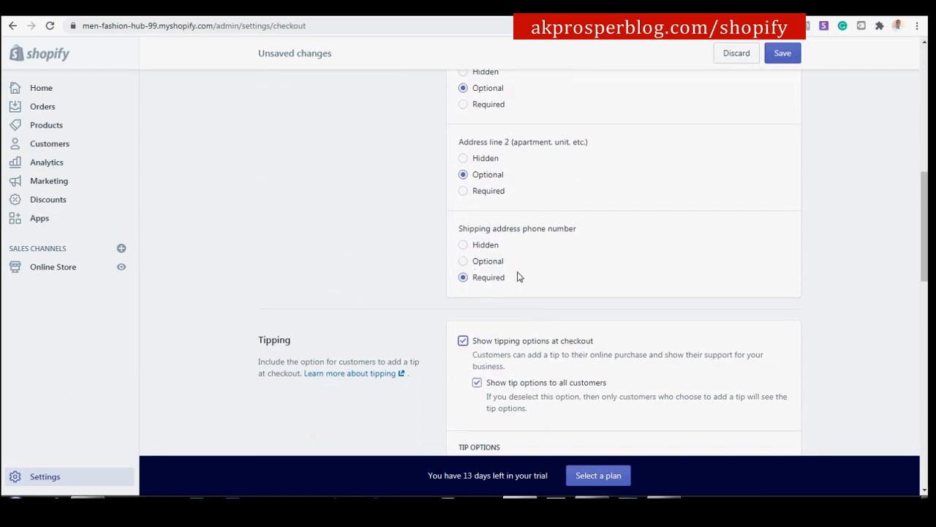
pyautogui.scroll(3, 518, 276)
pyautogui.scroll(-4, 520, 220)
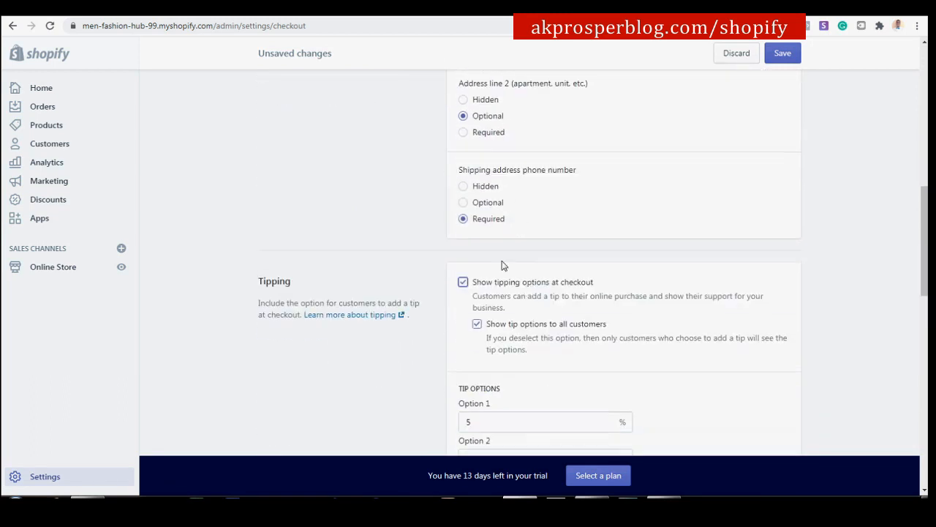
pyautogui.scroll(-3, 586, 289)
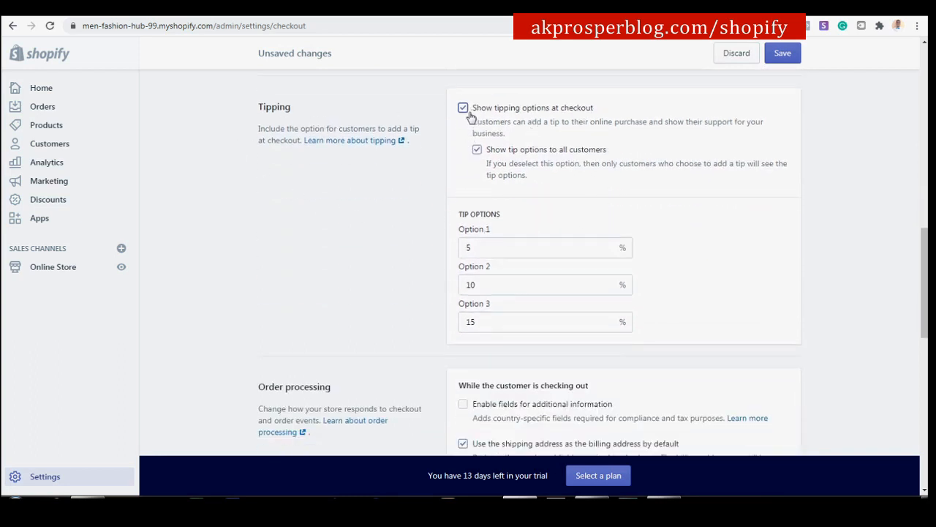
pyautogui.scroll(-2, 468, 160)
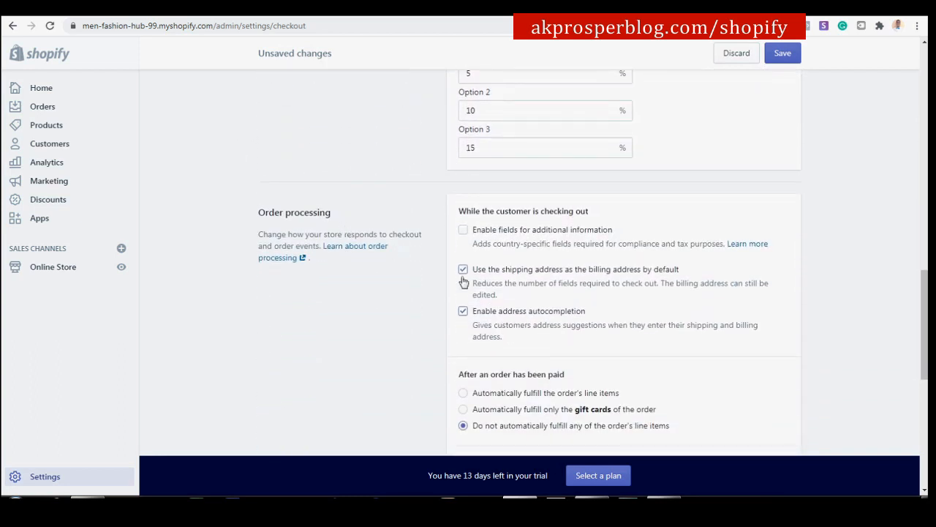
pyautogui.scroll(-2, 483, 275)
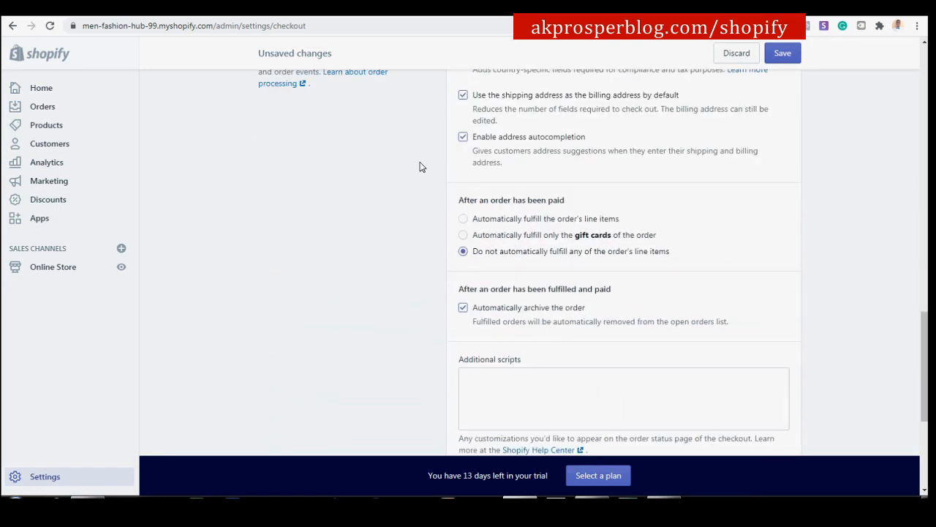
pyautogui.scroll(6, 378, 140)
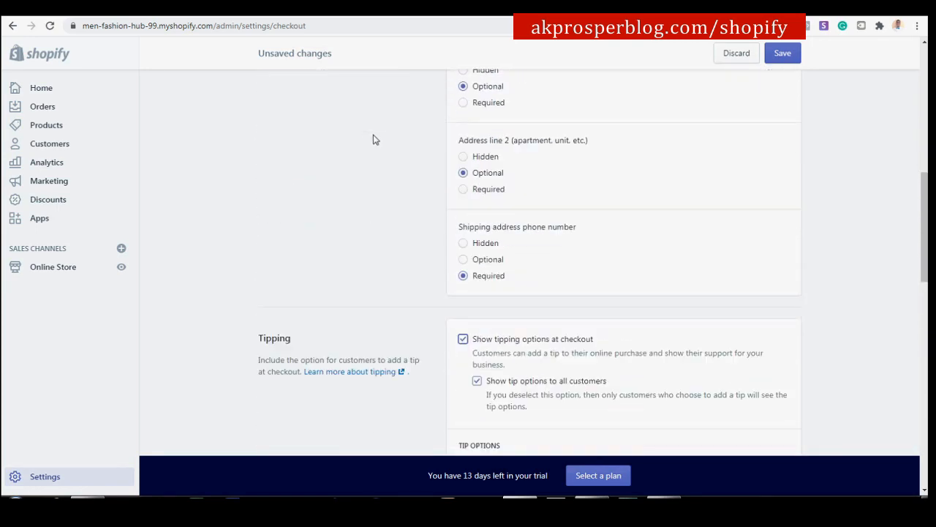
pyautogui.scroll(2, 374, 142)
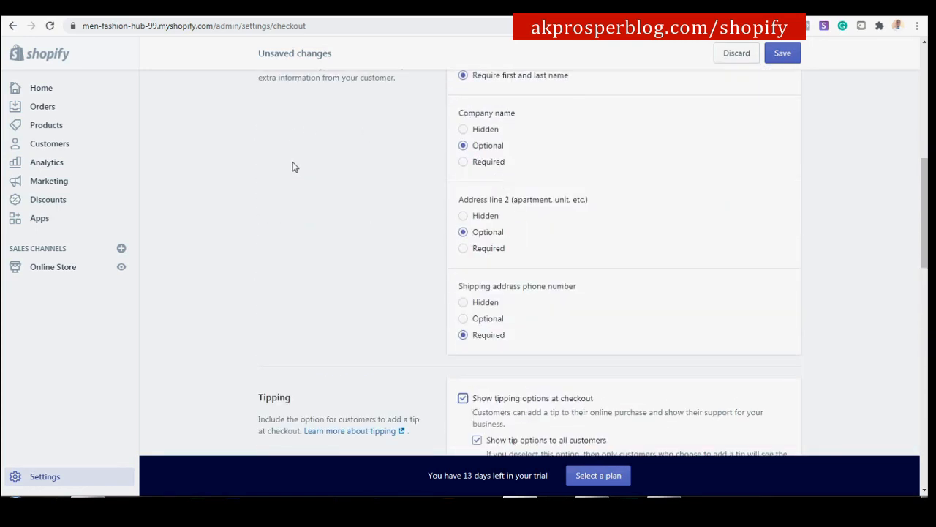
pyautogui.click(773, 53)
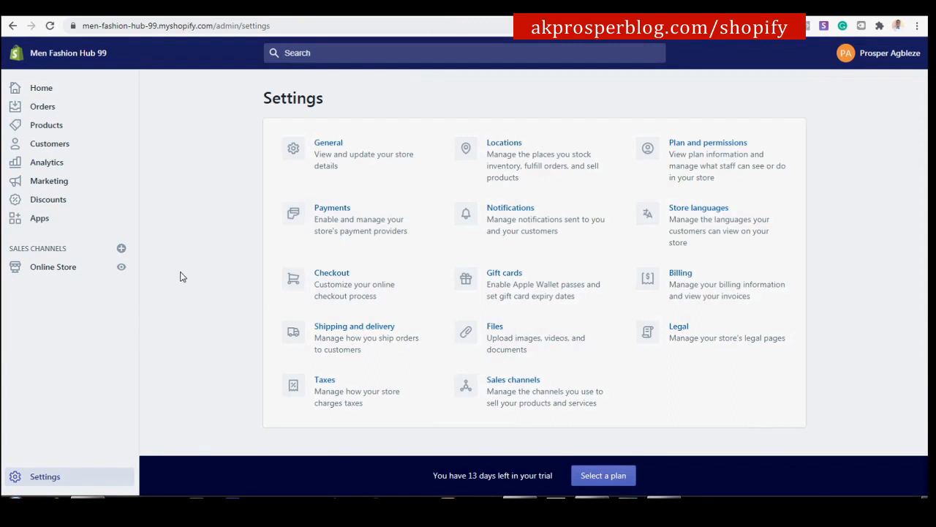
# Go to Online Store > Pages and start a new page with Add page.
pyautogui.click(60, 269)
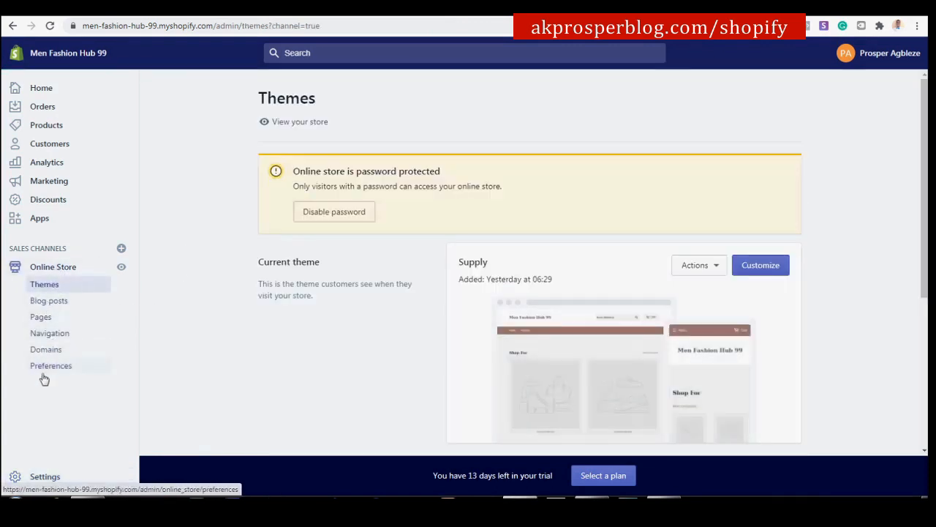
pyautogui.click(63, 320)
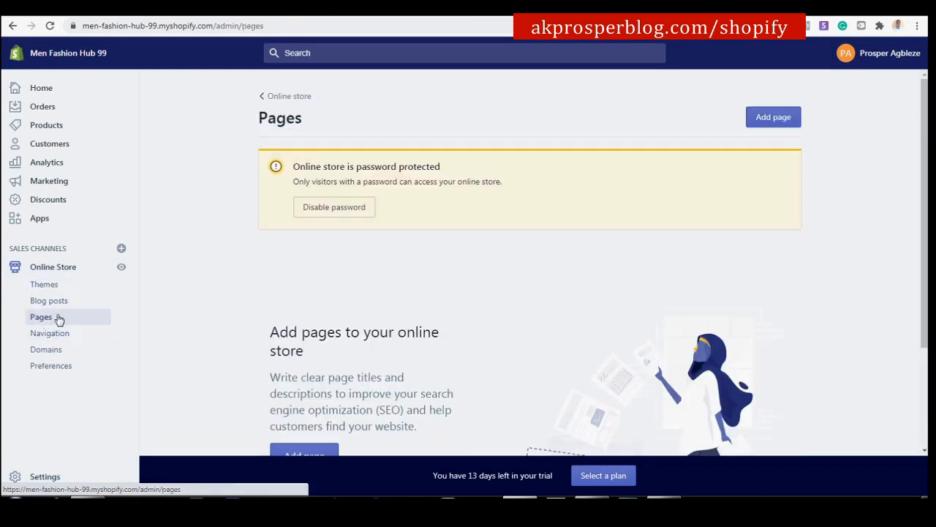
pyautogui.click(773, 120)
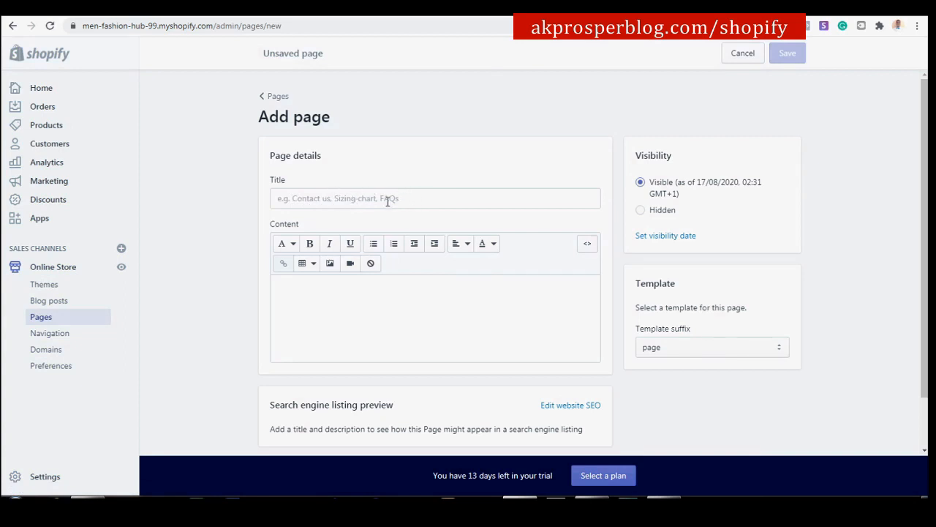
# Enter 'About Us' as the new page's title and move to the content area.
pyautogui.click(339, 196)
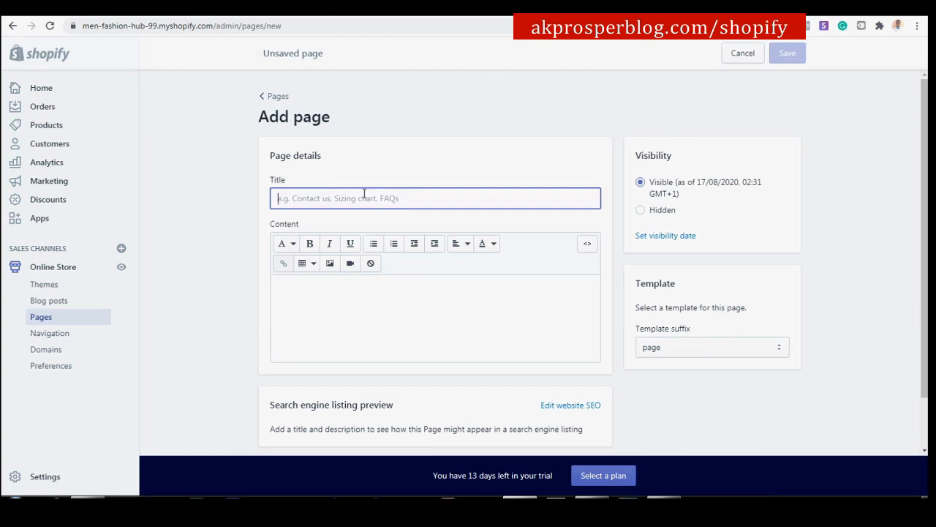
pyautogui.write('About Us')
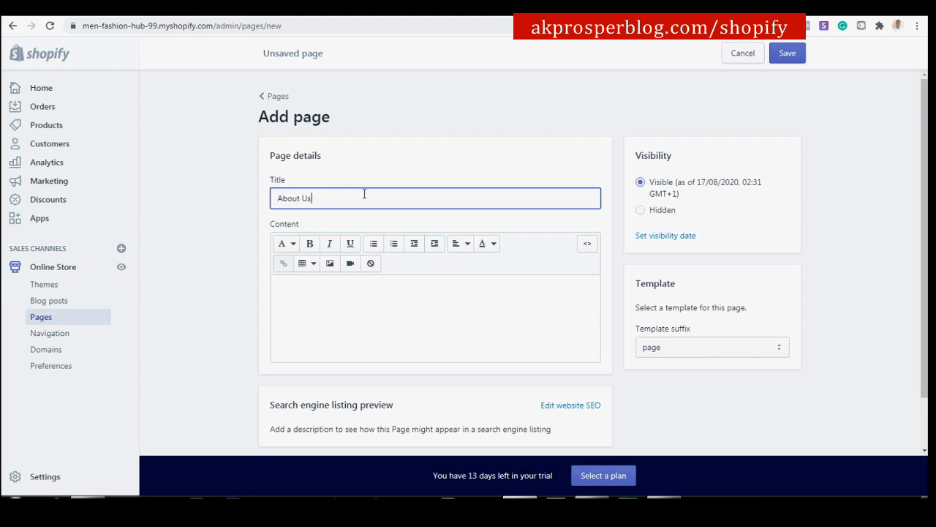
pyautogui.scroll(-1, 395, 219)
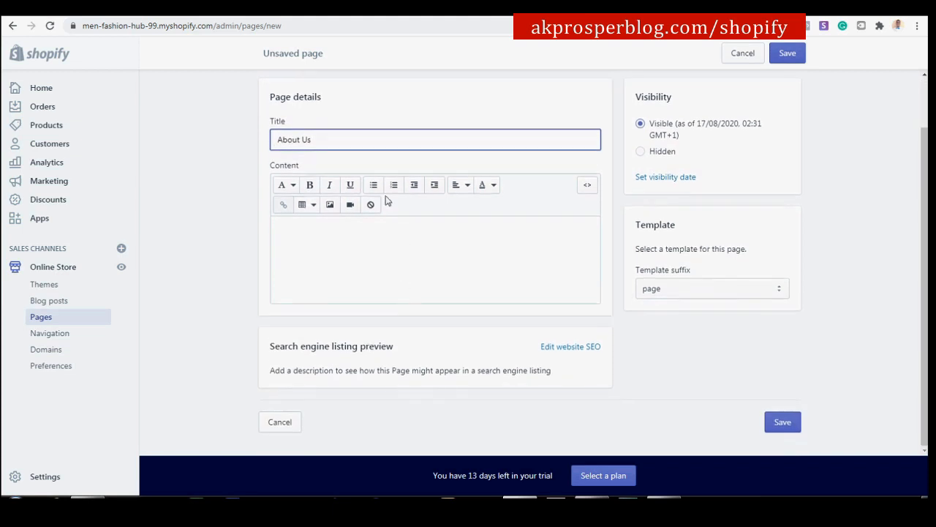
pyautogui.click(333, 235)
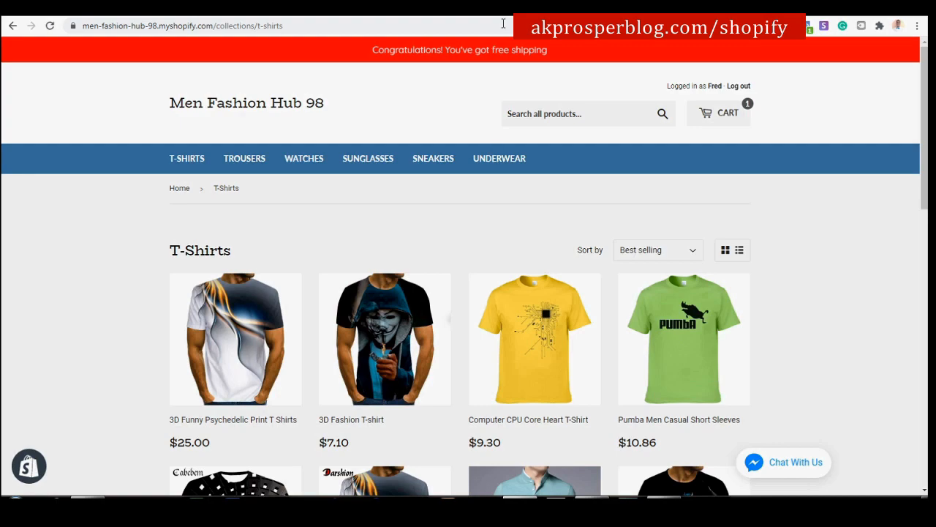
pyautogui.scroll(-10, 507, 292)
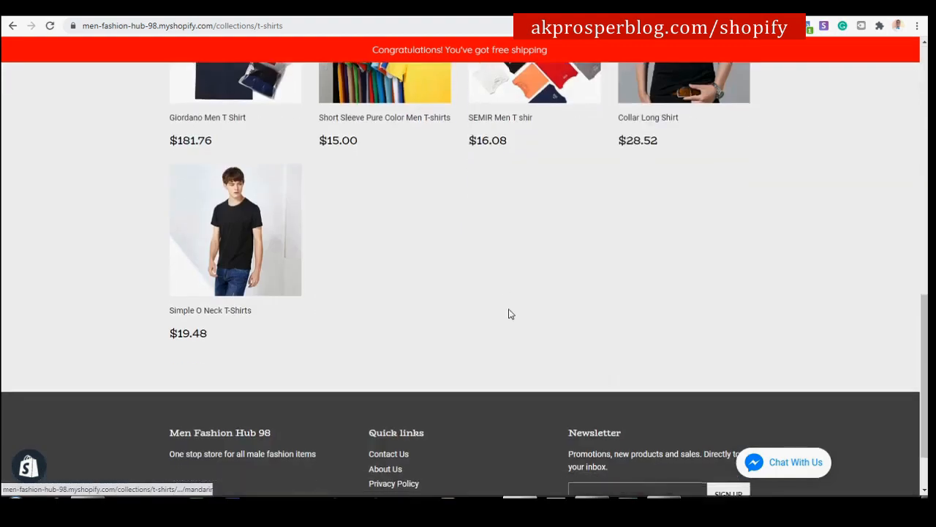
# Open the reference store's footer About Us page in a new tab.
pyautogui.rightClick(382, 393)
pyautogui.click(397, 403)
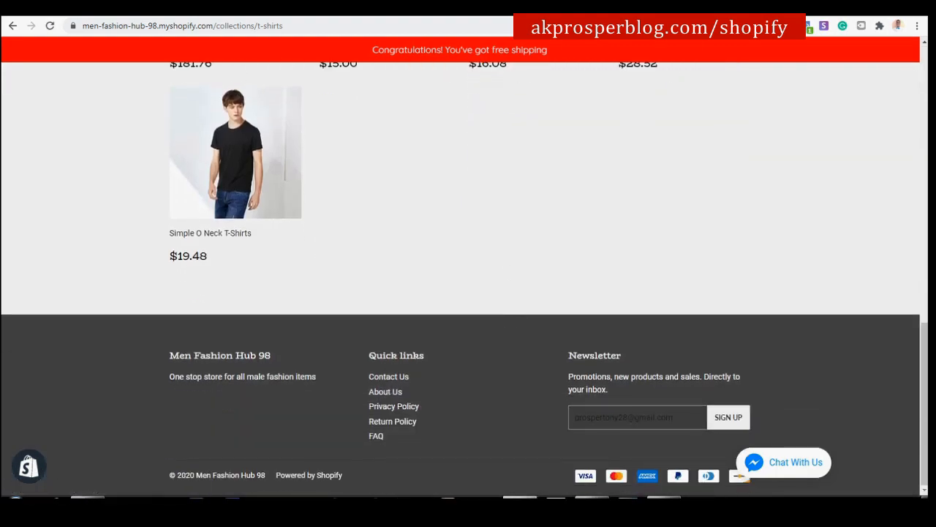
pyautogui.click(587, 8)
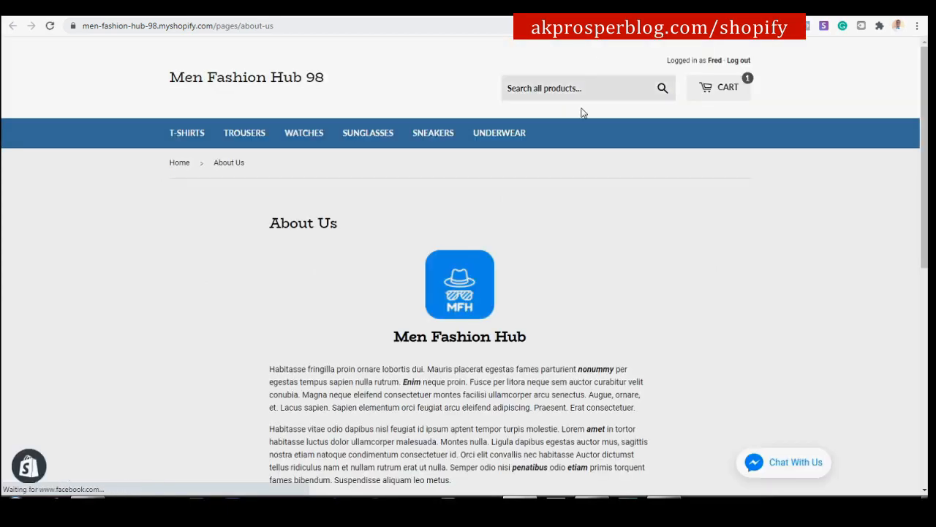
# Copy the Men Fashion Hub heading and paragraphs, then return to the admin page draft.
pyautogui.scroll(-3, 583, 117)
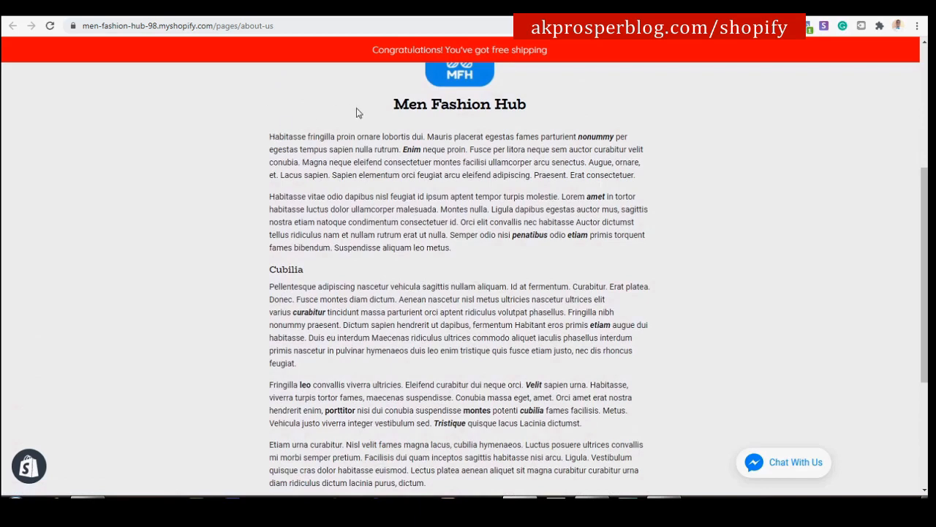
pyautogui.scroll(1, 388, 117)
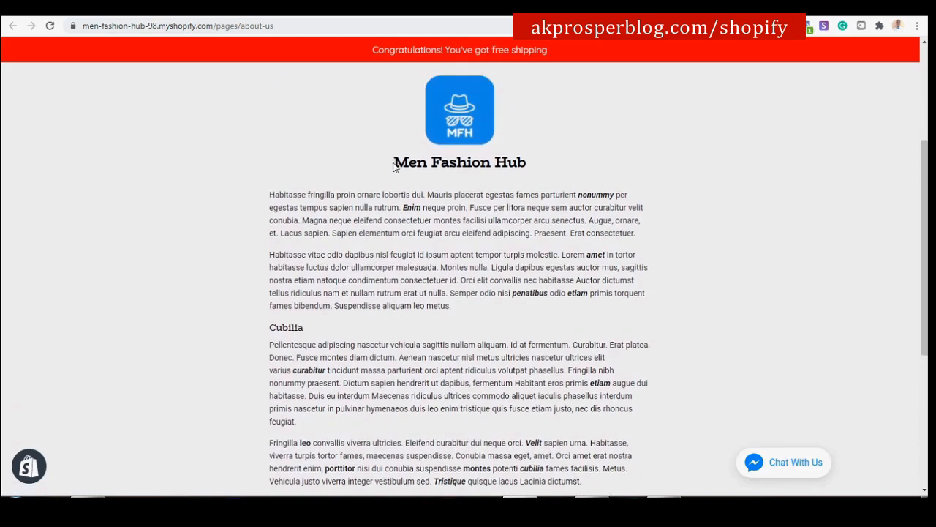
pyautogui.moveTo(395, 161); pyautogui.dragTo(429, 265)
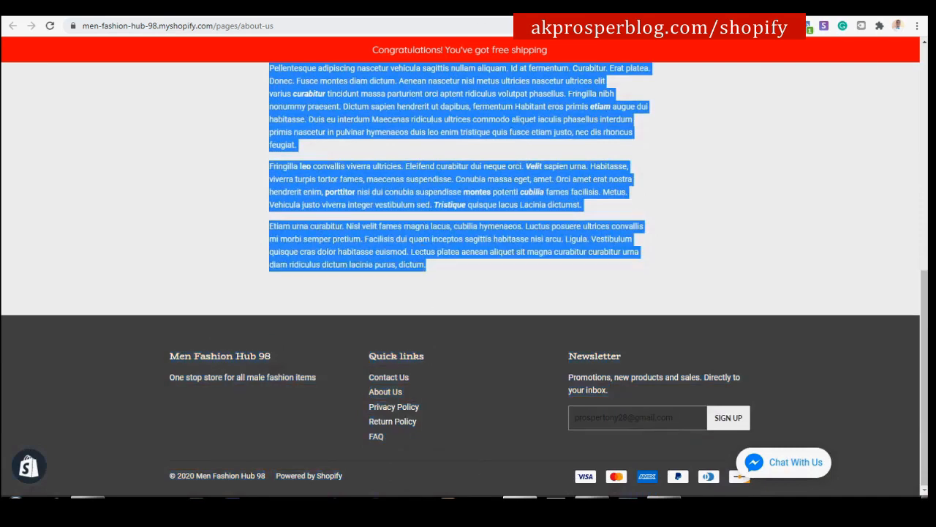
pyautogui.scroll(5, 425, 292)
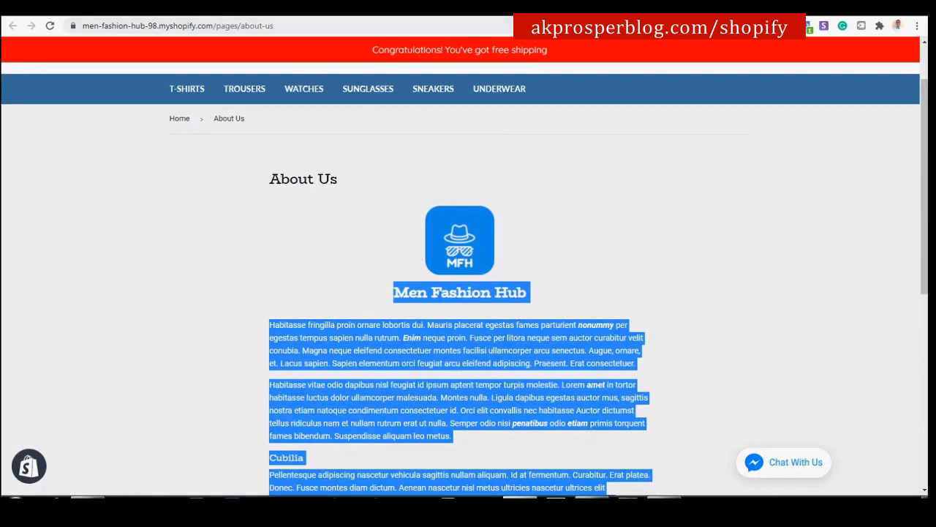
pyautogui.click(194, 9)
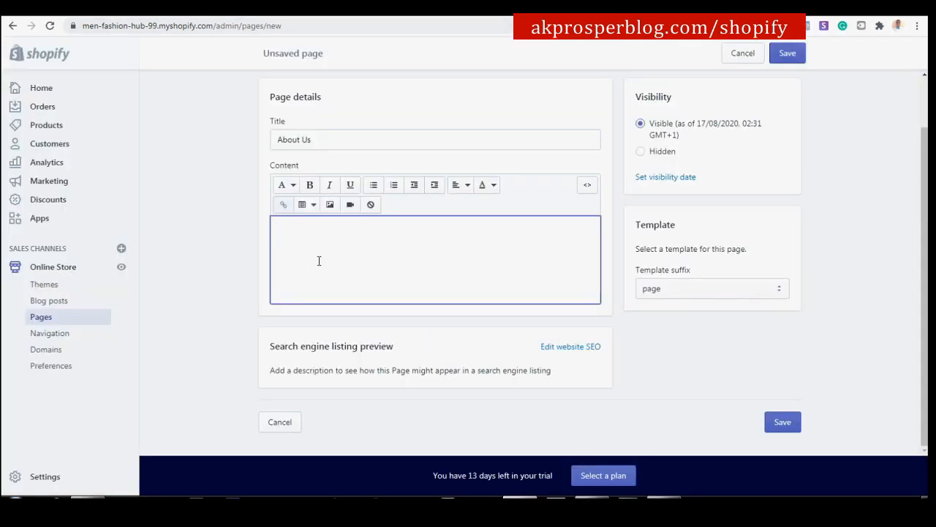
# Paste the About Us text, centre the Men Fashion Hub heading, and begin inserting an image at the top.
pyautogui.hotkey('ctrl', 'v')
pyautogui.scroll(3, 329, 258)
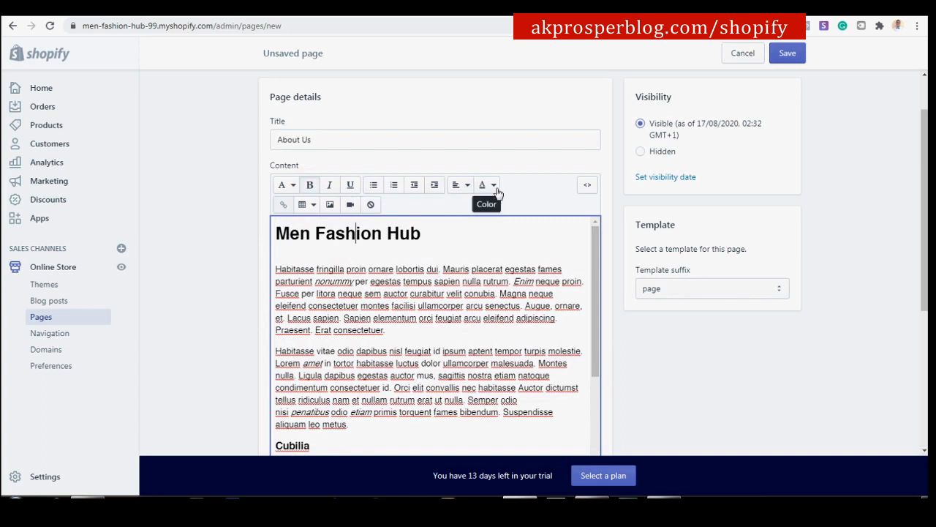
pyautogui.click(464, 185)
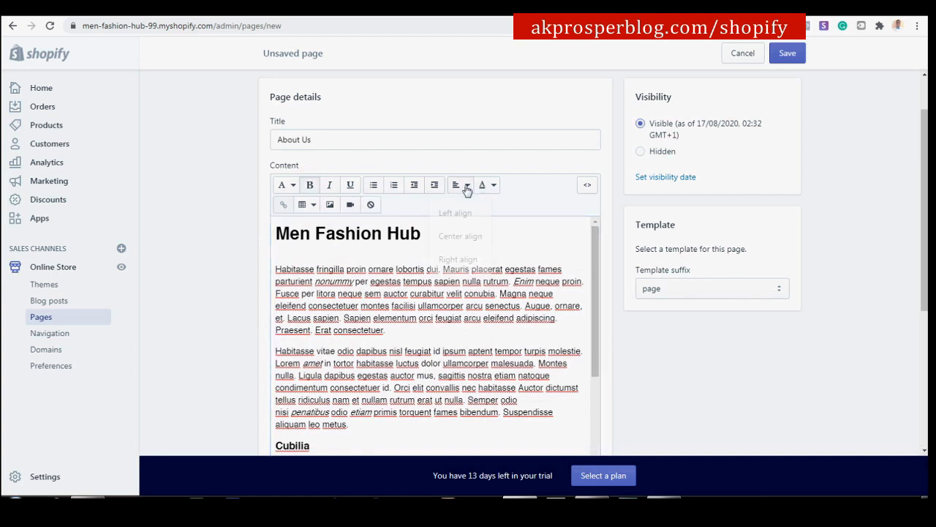
pyautogui.click(460, 237)
pyautogui.click(358, 233)
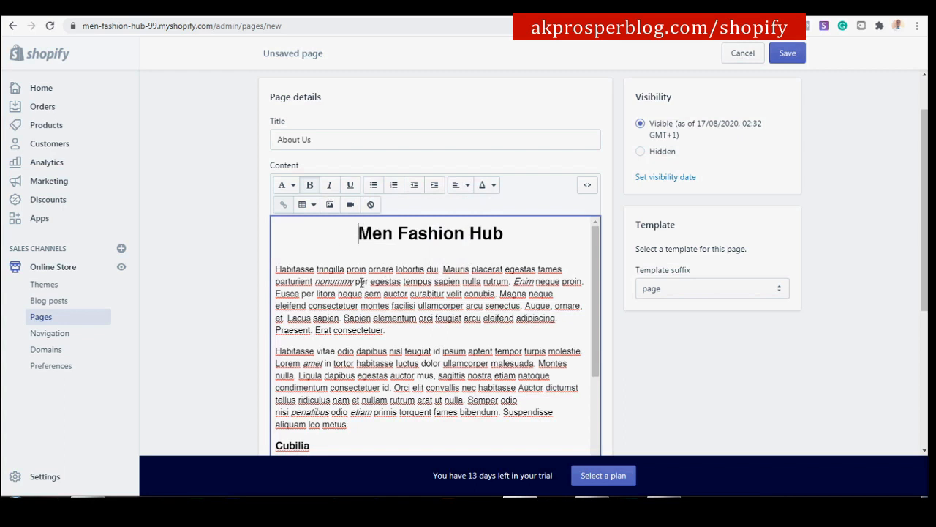
pyautogui.click(327, 206)
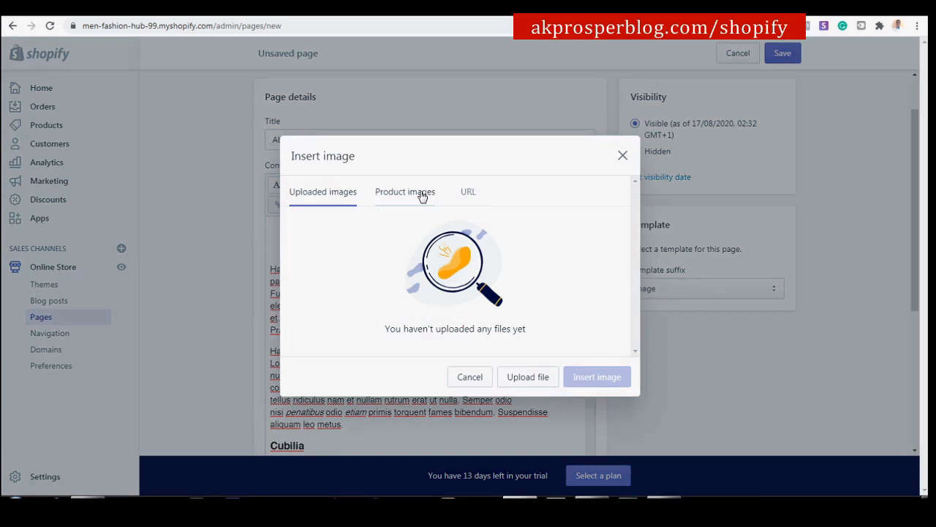
# Upload the Men Fashion Hub logo file and insert it at Medium (240x240) size.
pyautogui.click(528, 378)
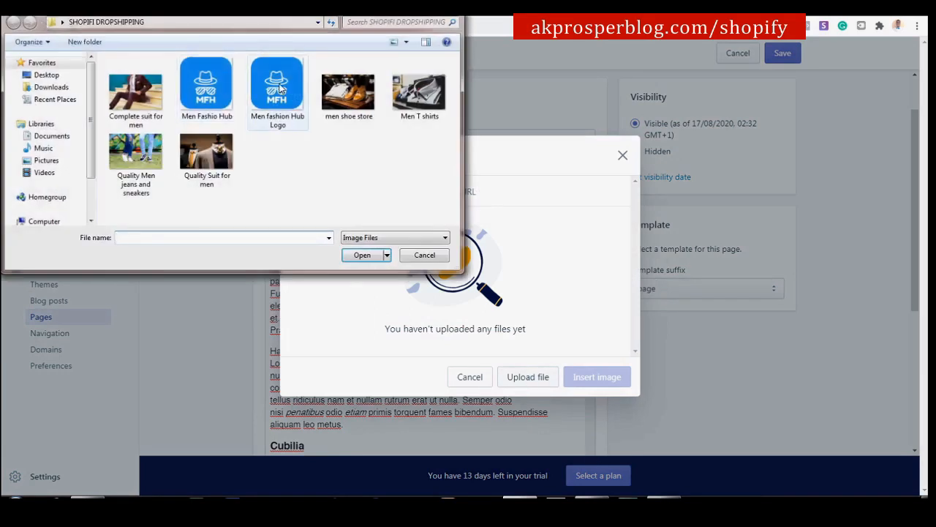
pyautogui.click(281, 88)
pyautogui.click(363, 256)
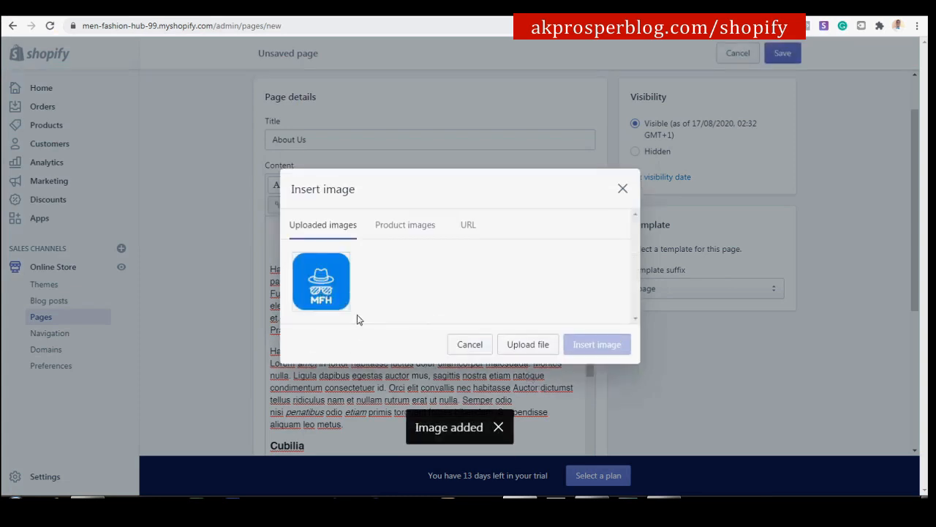
pyautogui.click(320, 283)
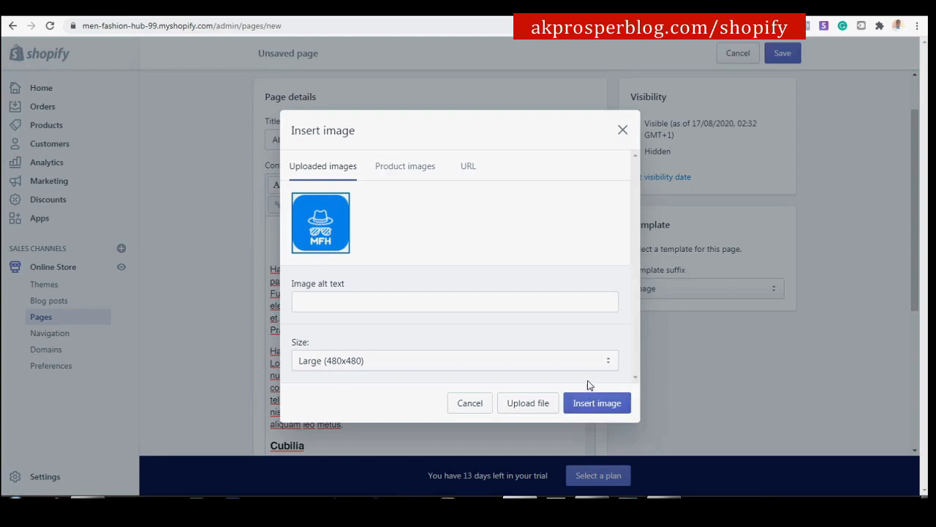
pyautogui.click(590, 362)
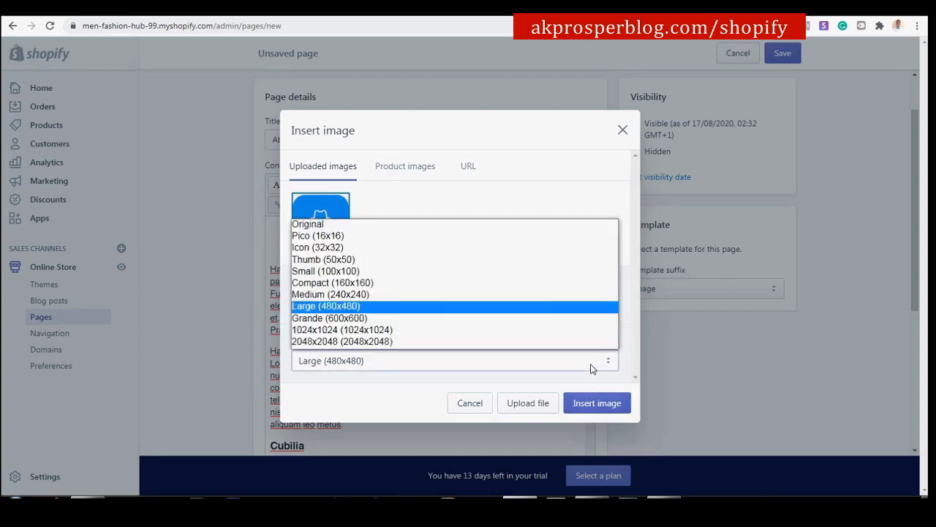
pyautogui.click(348, 295)
pyautogui.click(603, 404)
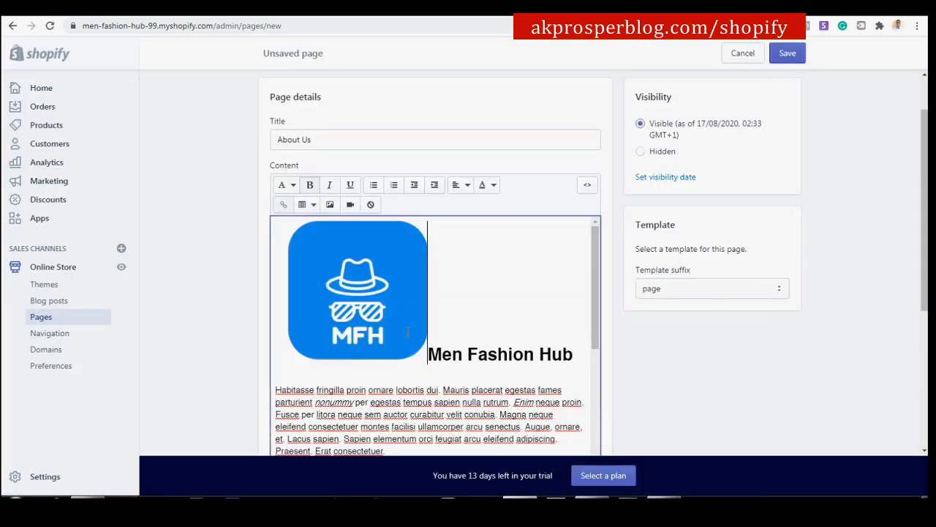
# Move the Men Fashion Hub heading onto its own line below the logo.
pyautogui.press('Return')
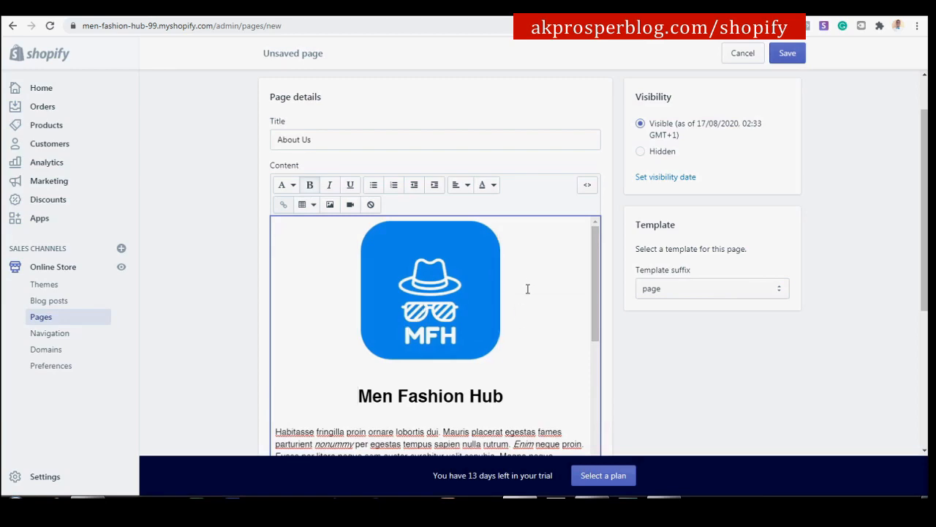
pyautogui.scroll(-3, 528, 285)
pyautogui.scroll(-3, 528, 284)
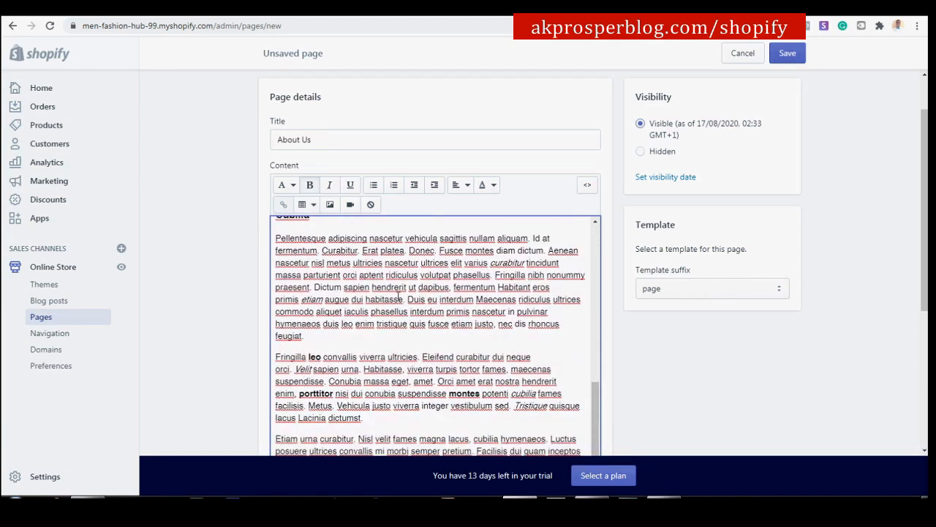
pyautogui.scroll(-6, 548, 337)
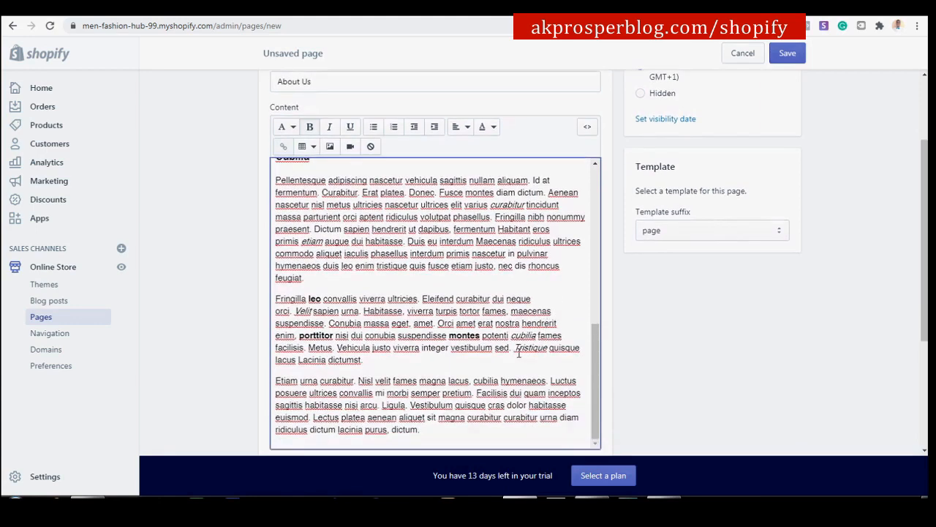
# Save the About Us page and view it on the online store.
pyautogui.click(788, 55)
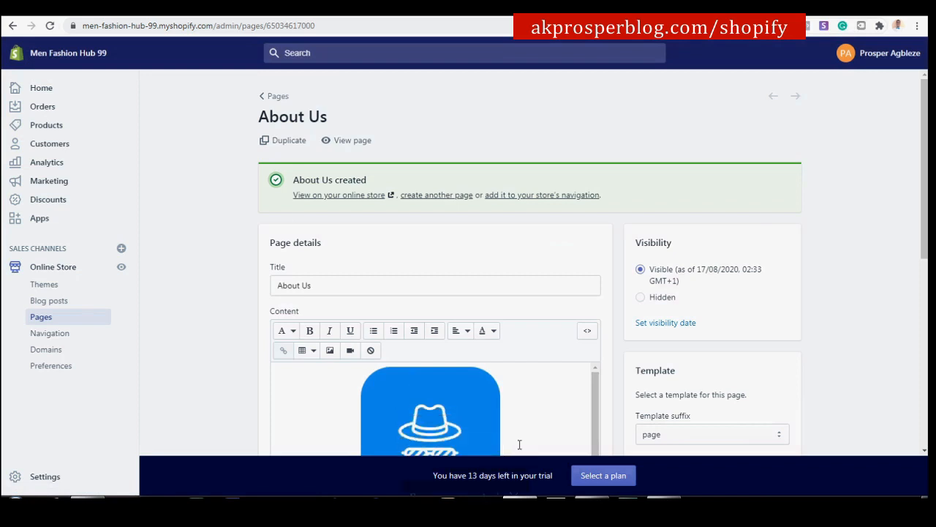
pyautogui.click(323, 196)
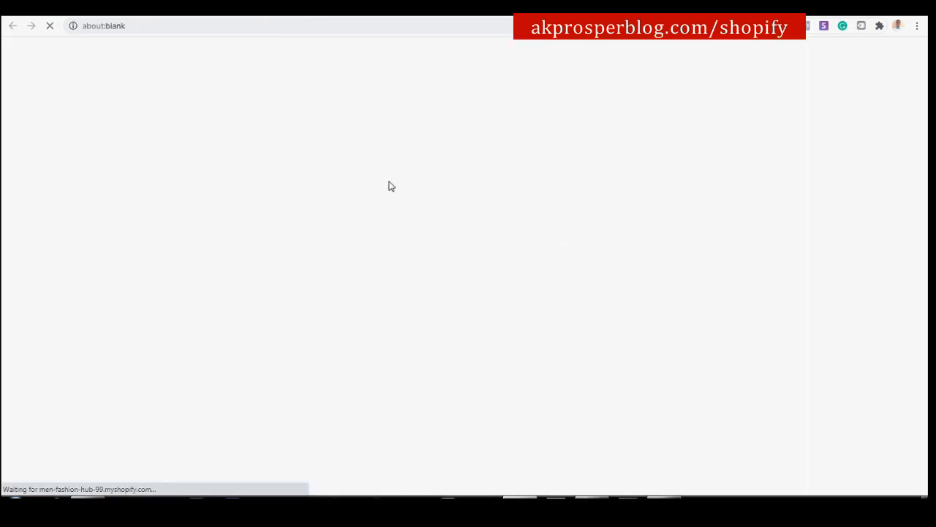
pyautogui.scroll(-3, 466, 259)
pyautogui.scroll(-6, 439, 182)
pyautogui.scroll(7, 445, 186)
pyautogui.scroll(-1, 443, 184)
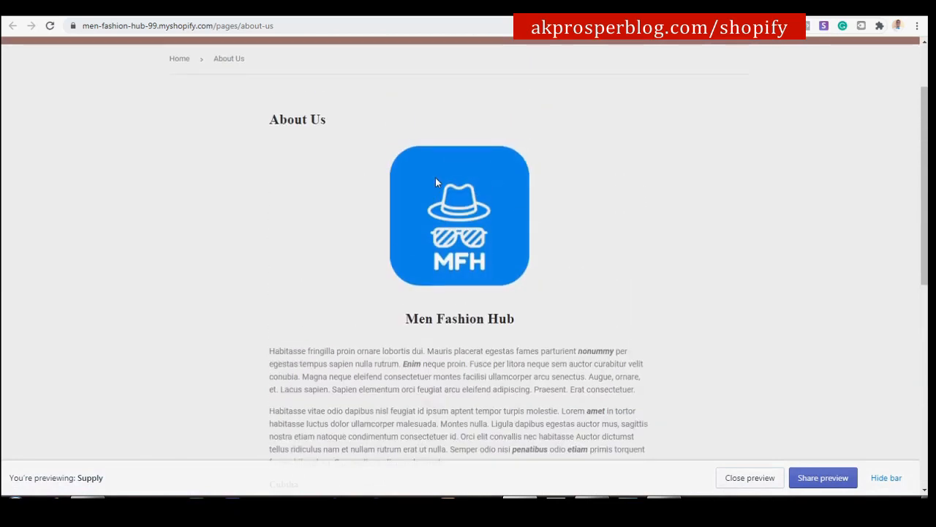
pyautogui.scroll(2, 435, 183)
pyautogui.scroll(-4, 436, 181)
# Review the live page's first paragraph, then close the storefront preview.
pyautogui.moveTo(278, 156); pyautogui.dragTo(425, 180)
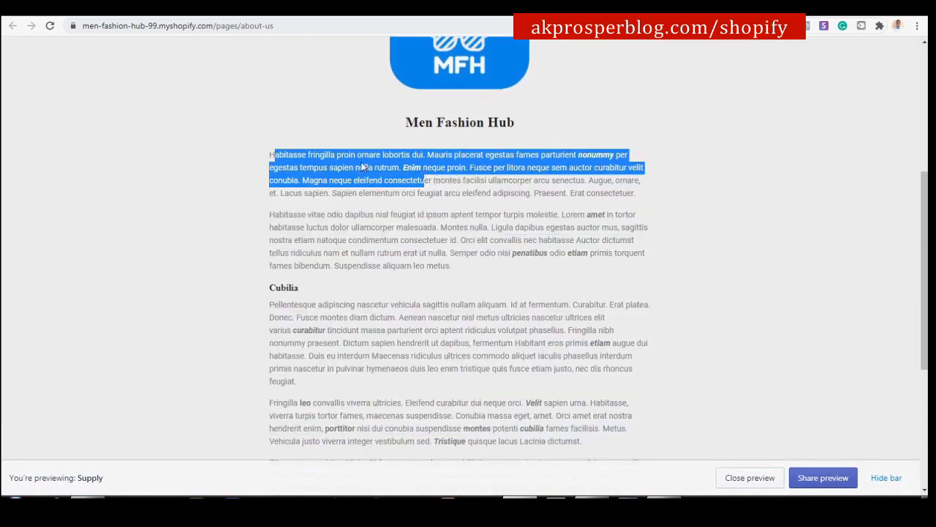
pyautogui.click(439, 184)
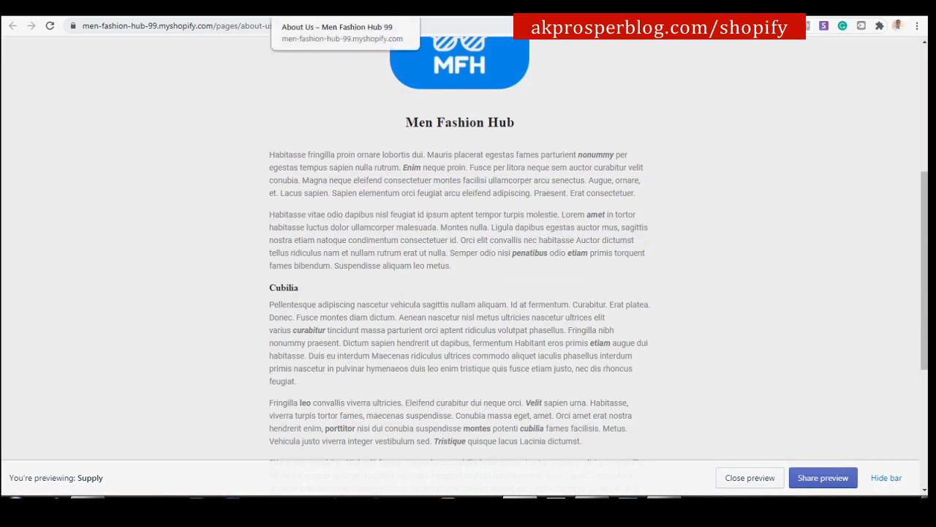
pyautogui.click(411, 8)
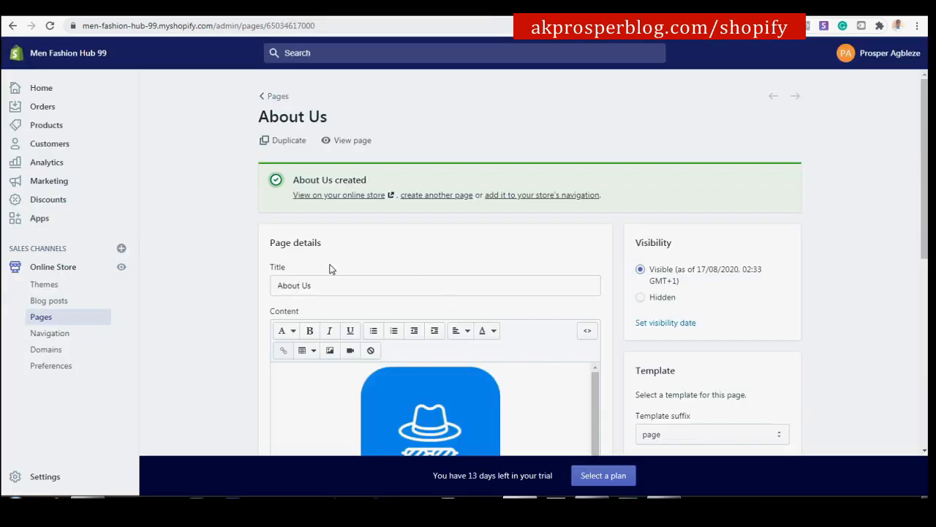
# Start another new page titled FAQs.
pyautogui.click(427, 196)
pyautogui.click(420, 198)
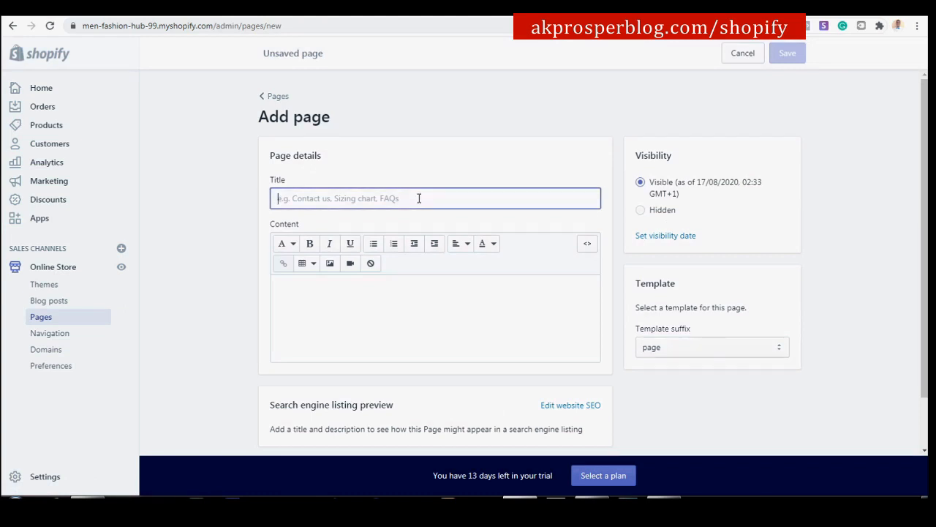
pyautogui.write('FAQs')
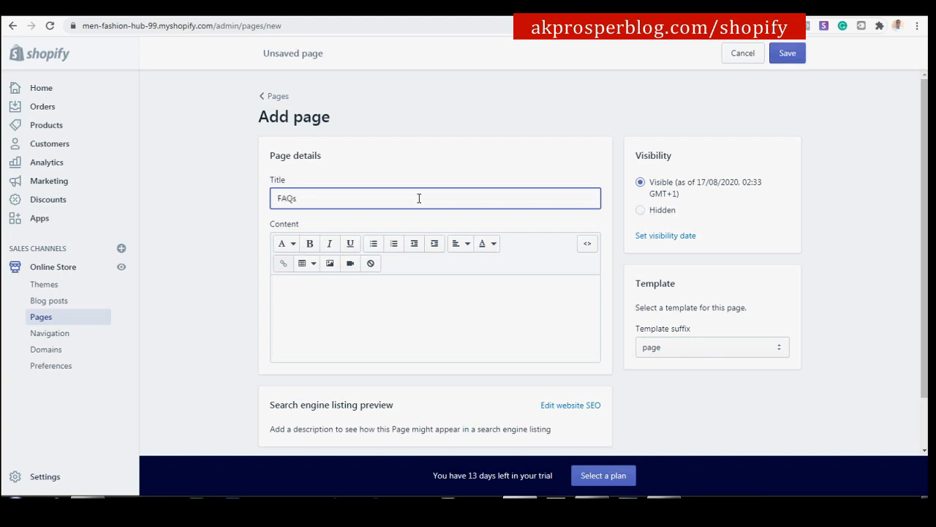
# Paste the Men Fashion Hub sample text as the FAQs content and save the page.
pyautogui.click(434, 309)
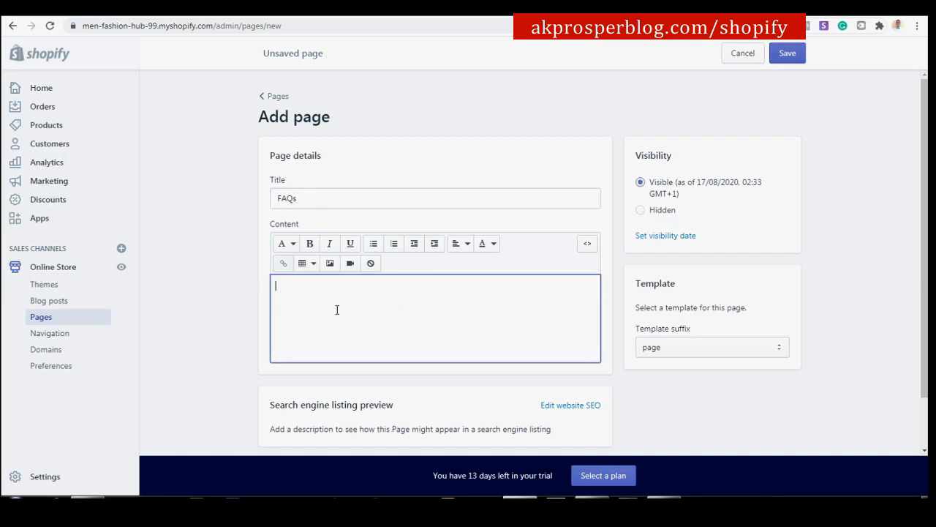
pyautogui.hotkey('ctrl', 'v')
pyautogui.scroll(3, 389, 311)
pyautogui.scroll(-3, 388, 310)
pyautogui.scroll(-2, 702, 329)
pyautogui.scroll(-2, 703, 337)
pyautogui.scroll(4, 712, 364)
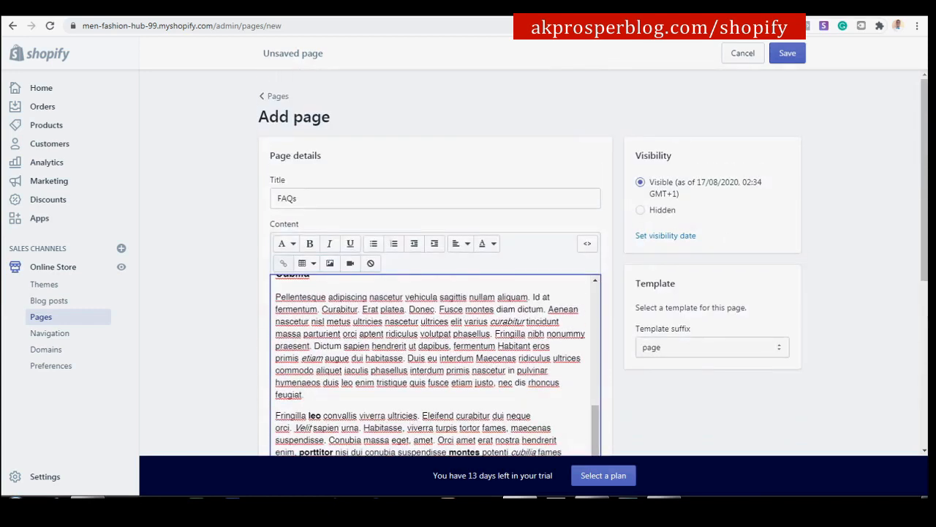
pyautogui.click(787, 54)
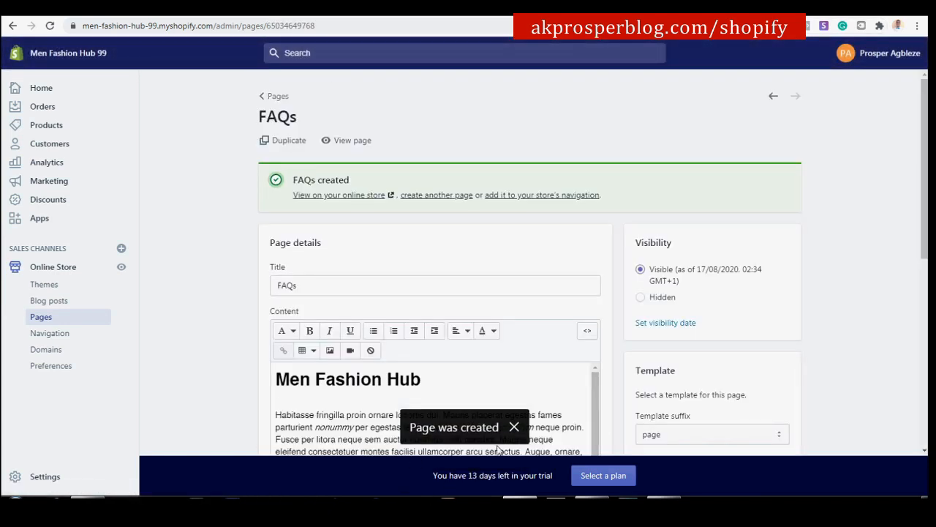
pyautogui.click(436, 195)
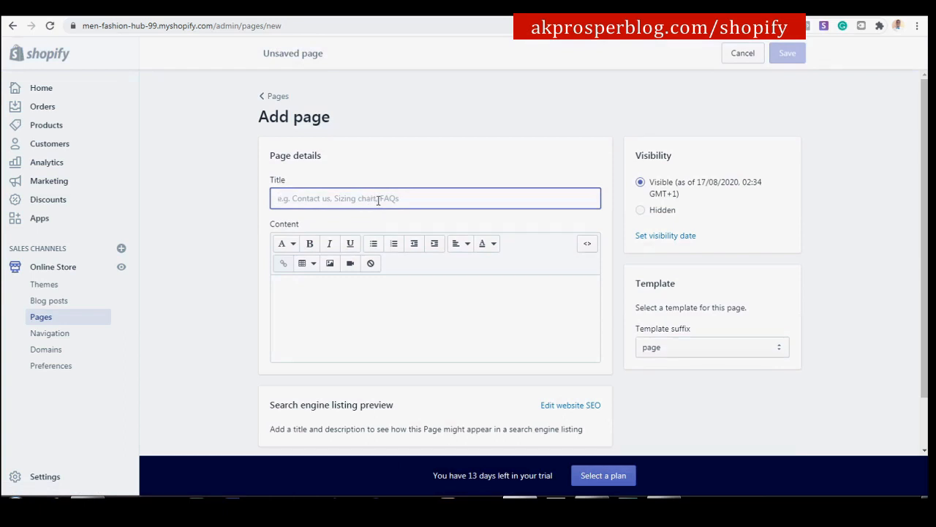
# Title the page Contact Us, assign the page.contact template, and save it.
pyautogui.write('Contact Us')
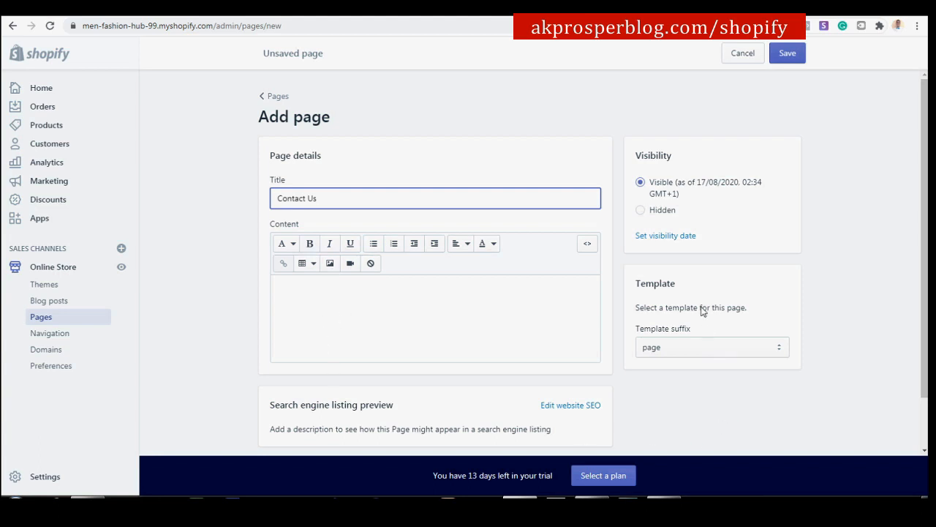
pyautogui.moveTo(670, 285); pyautogui.dragTo(638, 288)
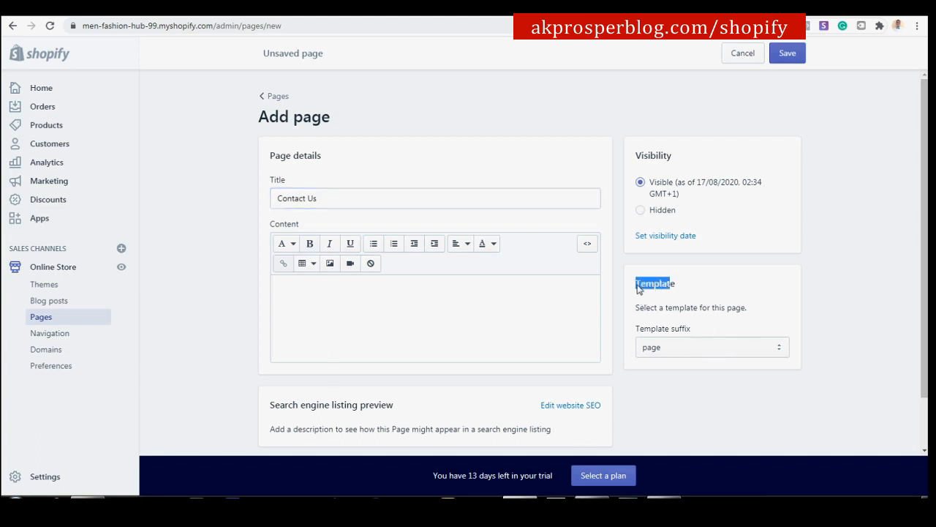
pyautogui.click(717, 354)
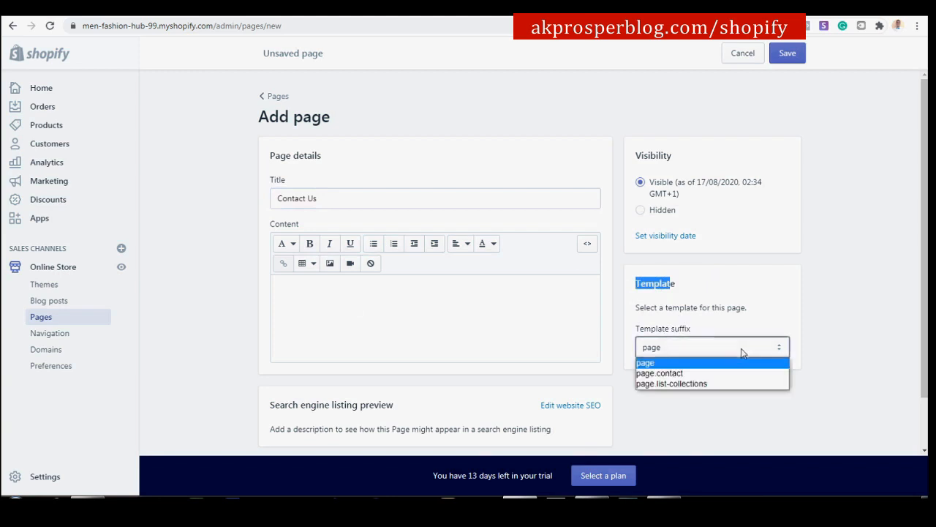
pyautogui.click(664, 373)
pyautogui.click(788, 55)
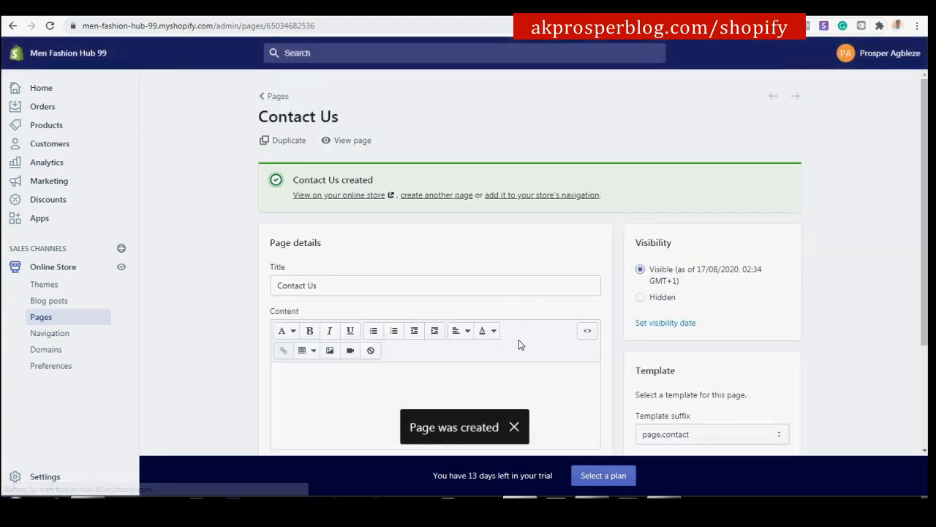
pyautogui.click(354, 196)
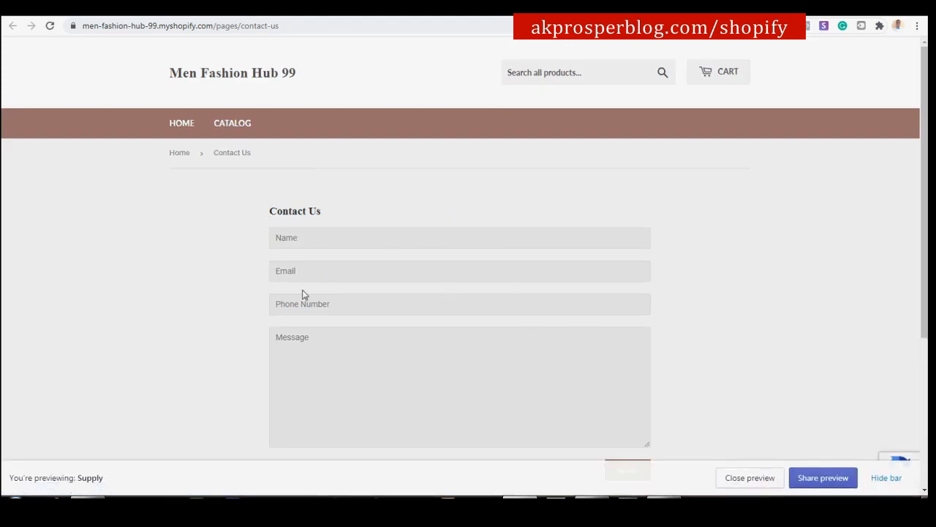
pyautogui.click(274, 236)
pyautogui.click(124, 265)
pyautogui.click(221, 15)
pyautogui.scroll(-2, 725, 400)
pyautogui.scroll(-1, 726, 404)
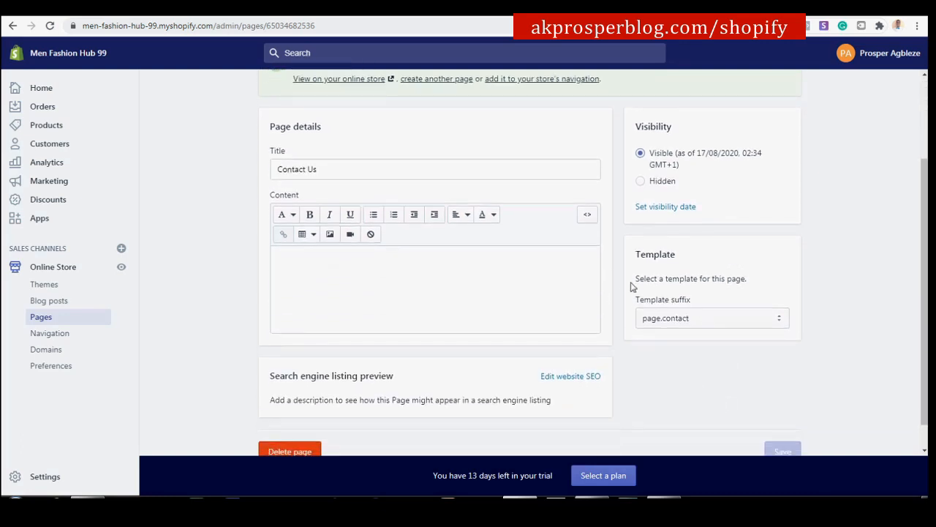
pyautogui.scroll(1, 440, 343)
pyautogui.scroll(2, 440, 344)
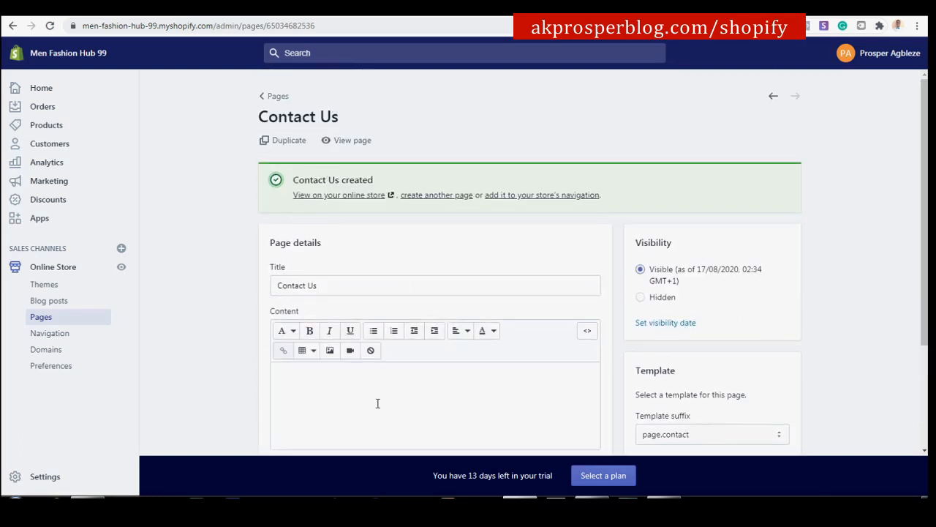
pyautogui.click(327, 18)
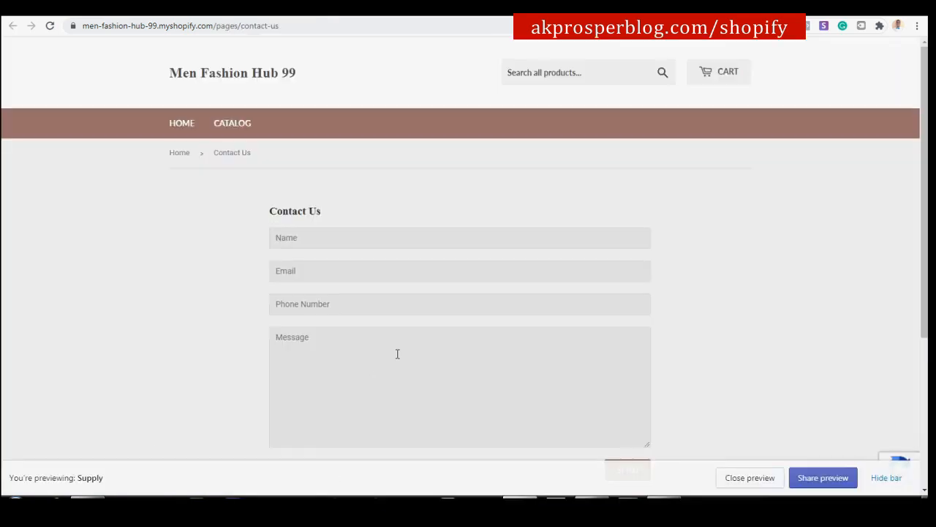
pyautogui.click(221, 16)
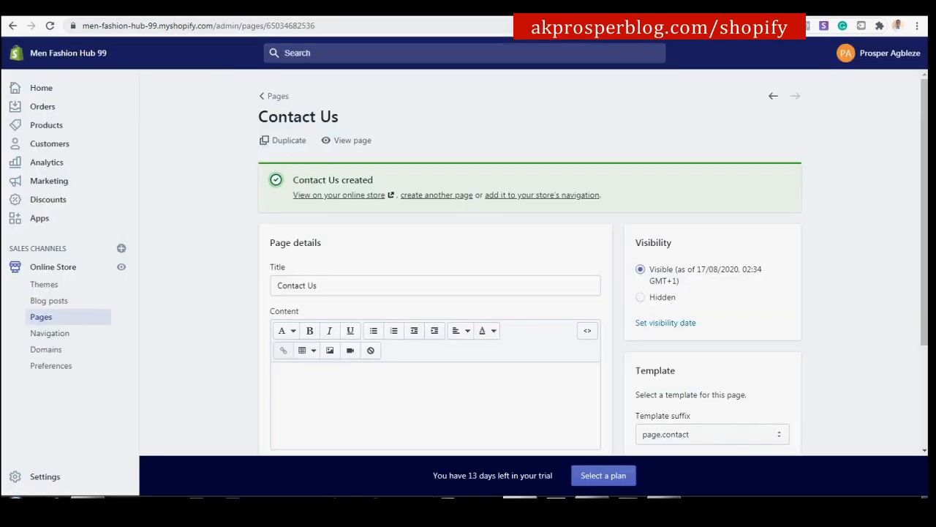
pyautogui.scroll(-3, 414, 249)
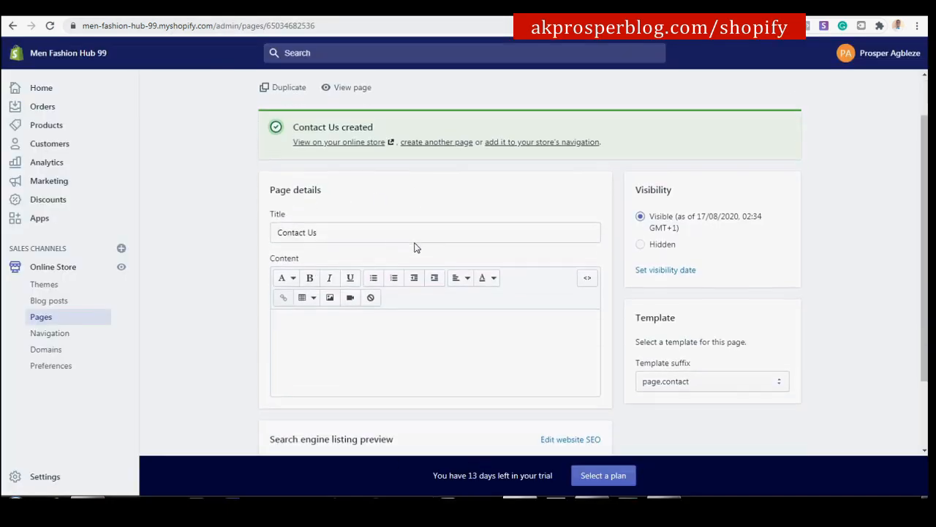
pyautogui.scroll(2, 420, 276)
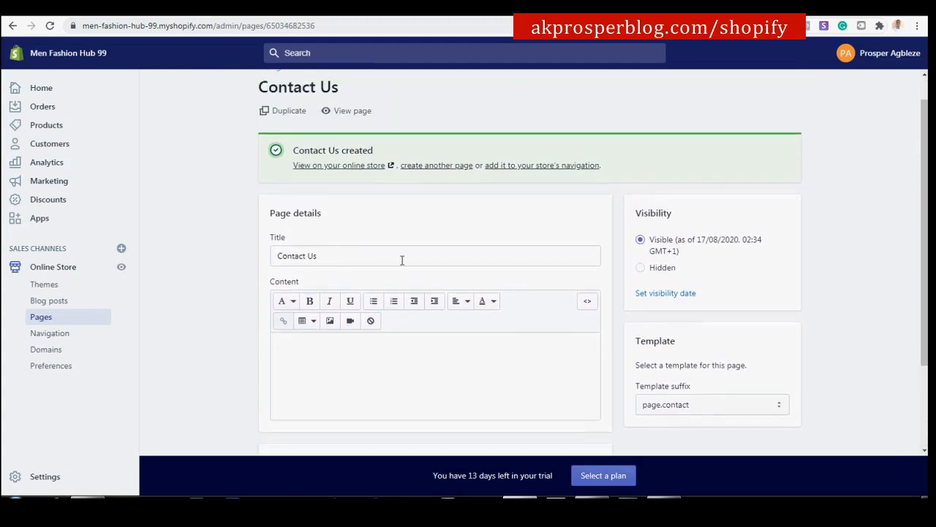
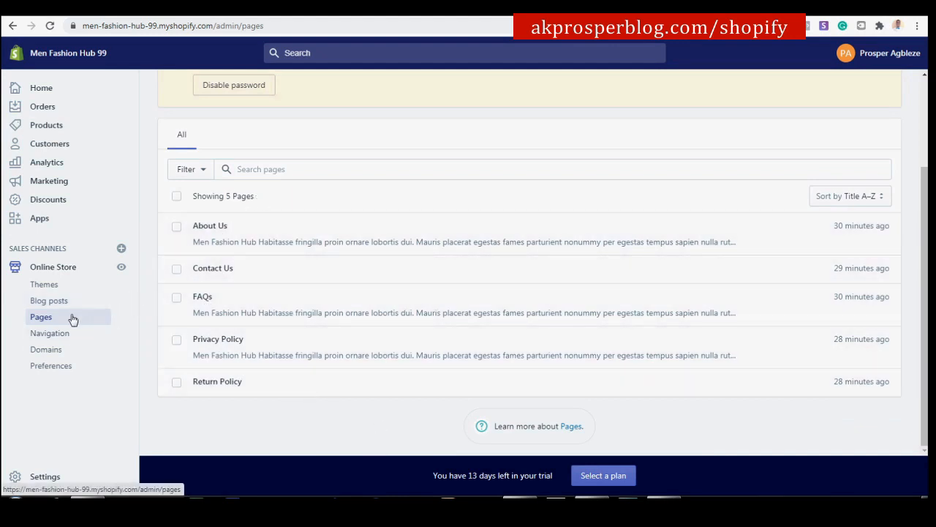
# Open the Navigation menus list, briefly checking the live storefront's footer.
pyautogui.click(49, 335)
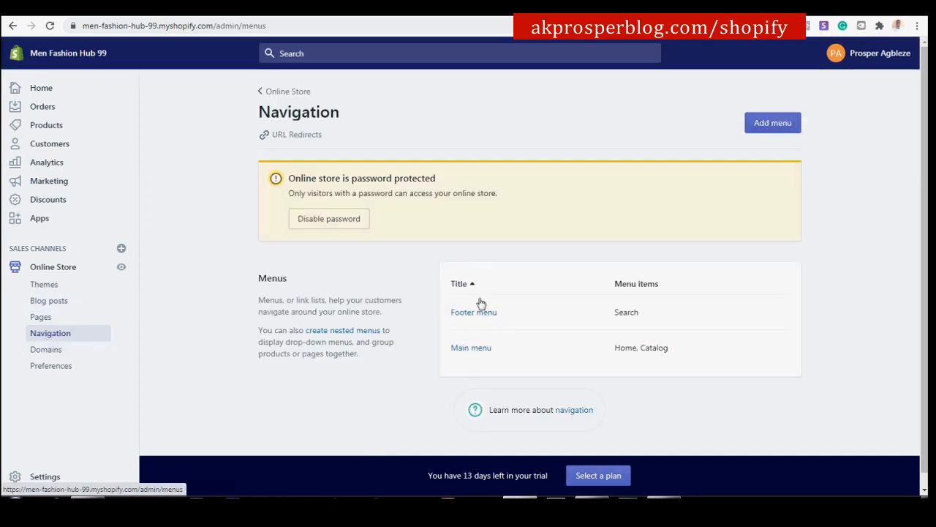
pyautogui.click(448, 8)
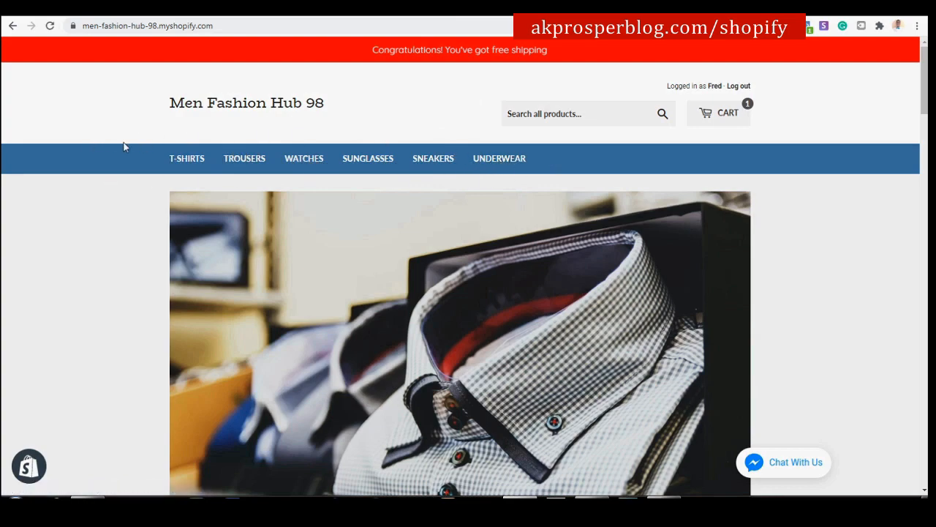
pyautogui.scroll(-20, 695, 307)
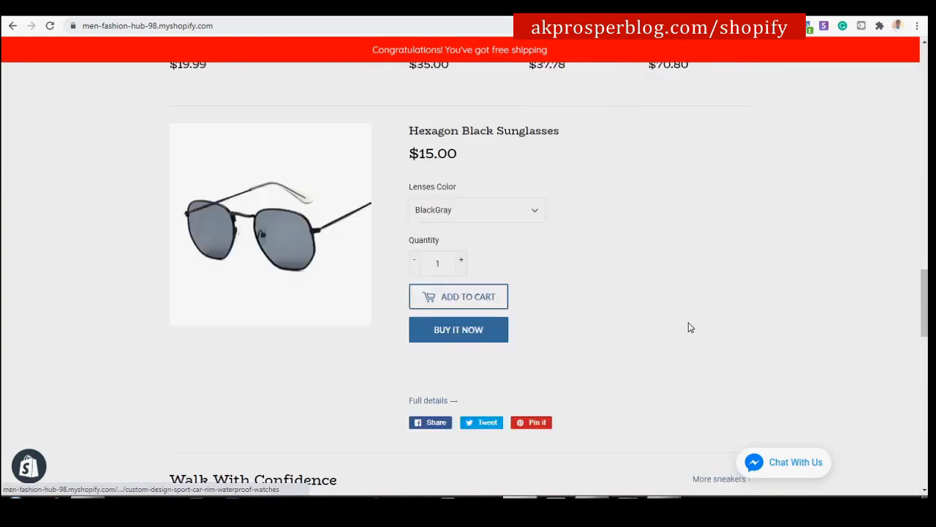
pyautogui.scroll(-4, 690, 330)
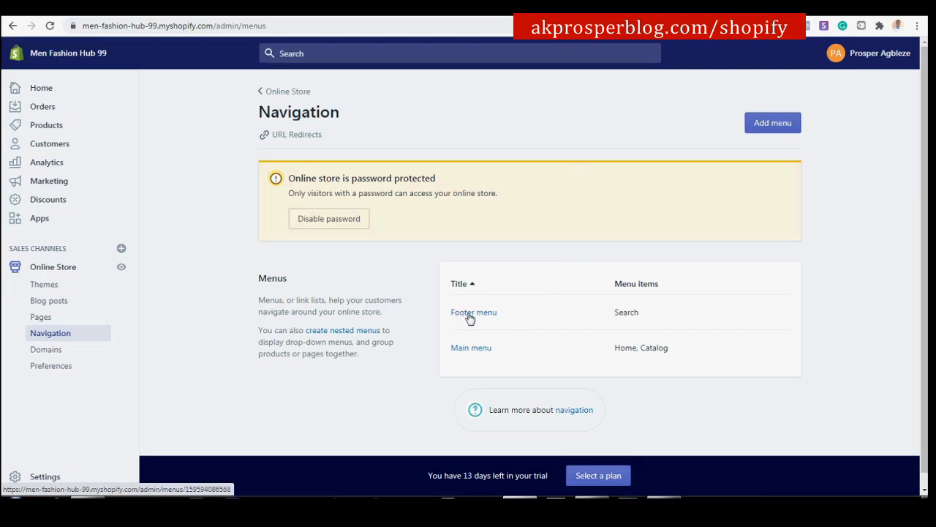
# Open the Footer menu and delete its Search item.
pyautogui.click(471, 315)
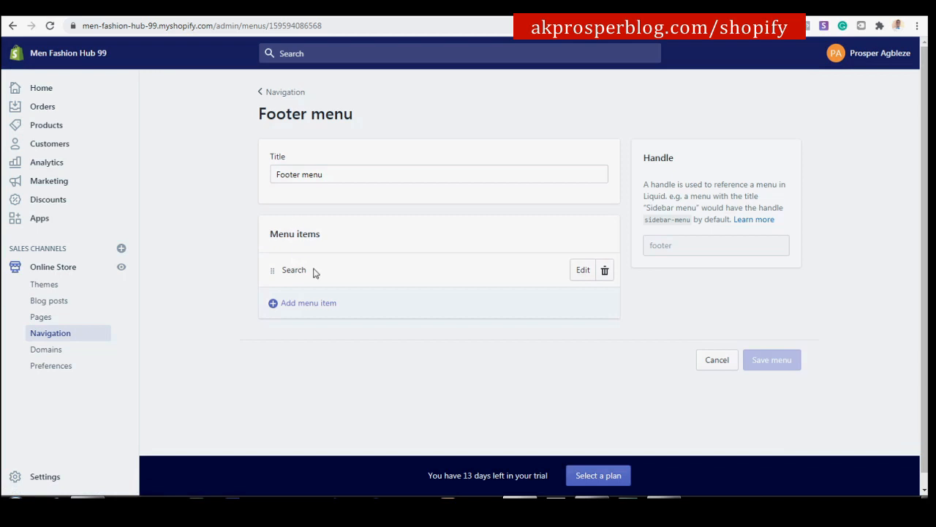
pyautogui.click(605, 271)
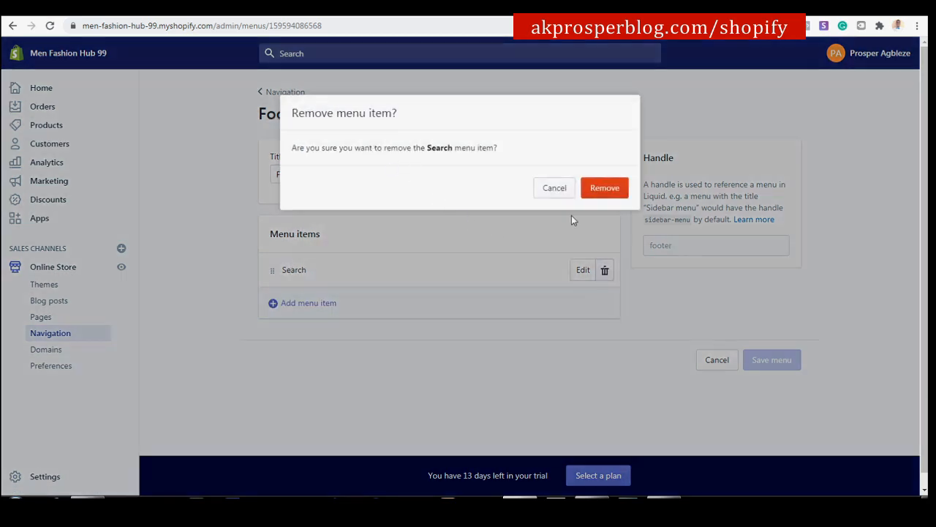
pyautogui.click(595, 189)
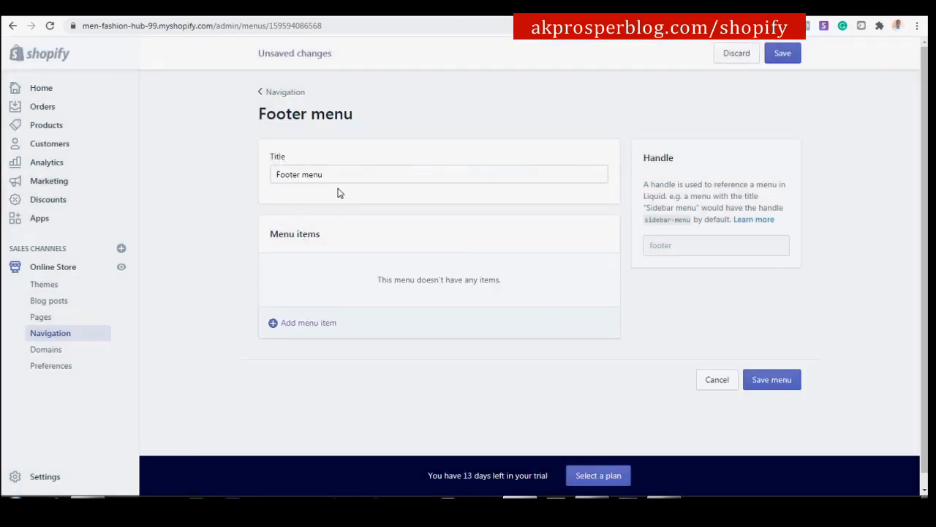
# Add a Contact Us footer item linked to the Contact Us page.
pyautogui.click(319, 333)
pyautogui.click(356, 267)
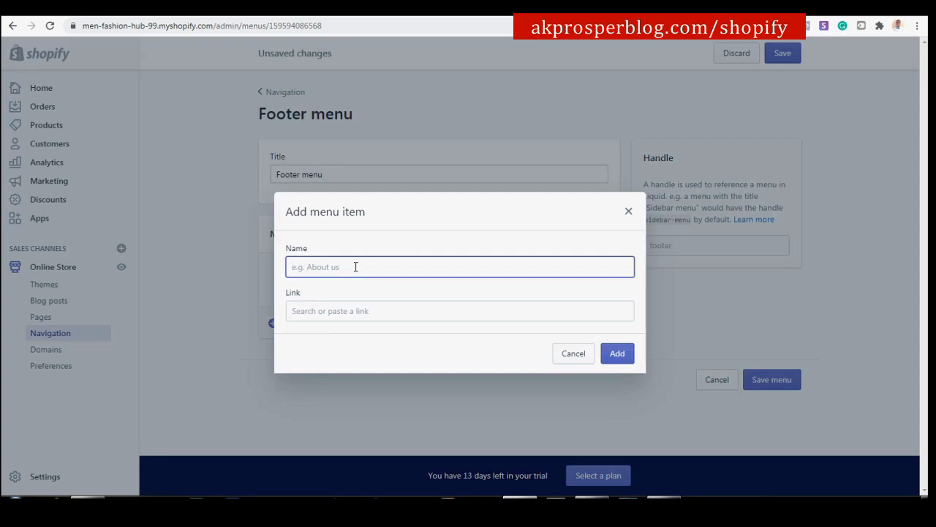
pyautogui.write('Contact Us')
pyautogui.click(383, 313)
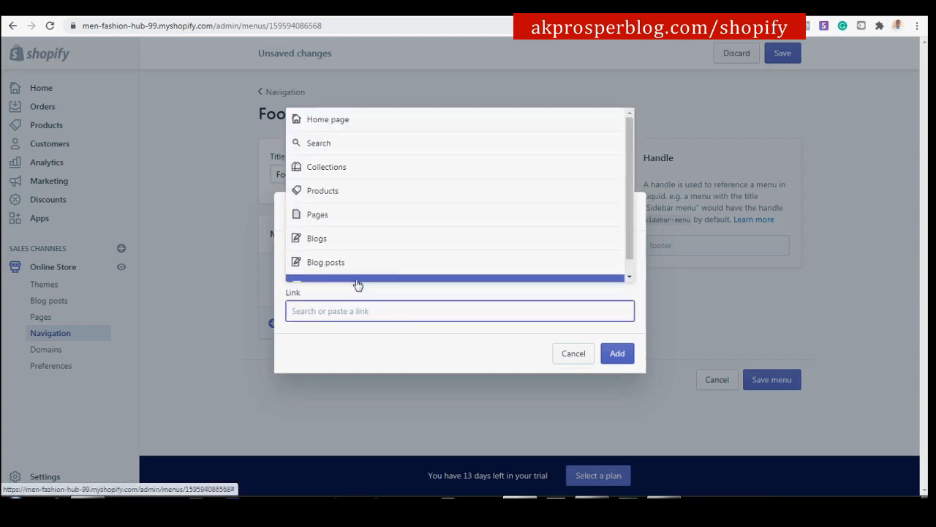
pyautogui.click(339, 218)
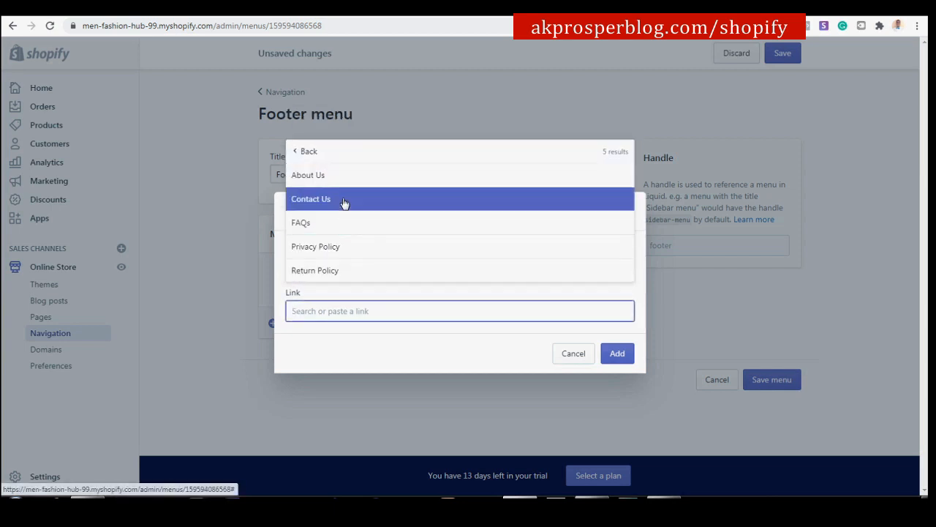
pyautogui.click(344, 207)
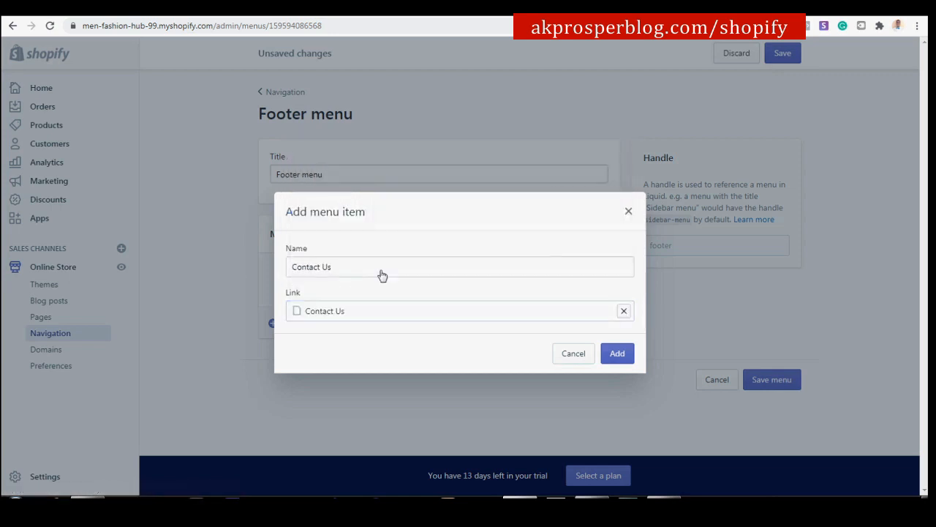
pyautogui.click(617, 355)
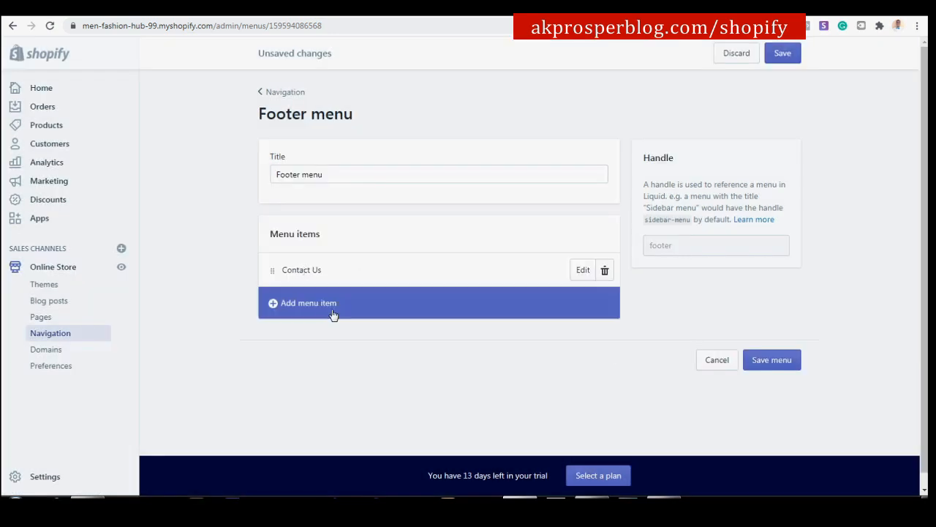
# Add an About Us footer item linked to the About Us page.
pyautogui.click(313, 310)
pyautogui.click(372, 270)
pyautogui.write('About Us')
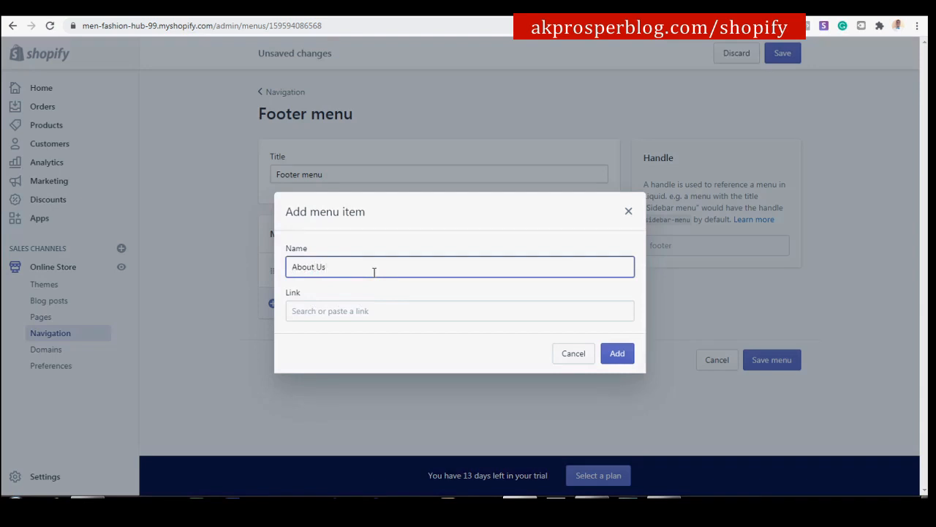
pyautogui.click(385, 310)
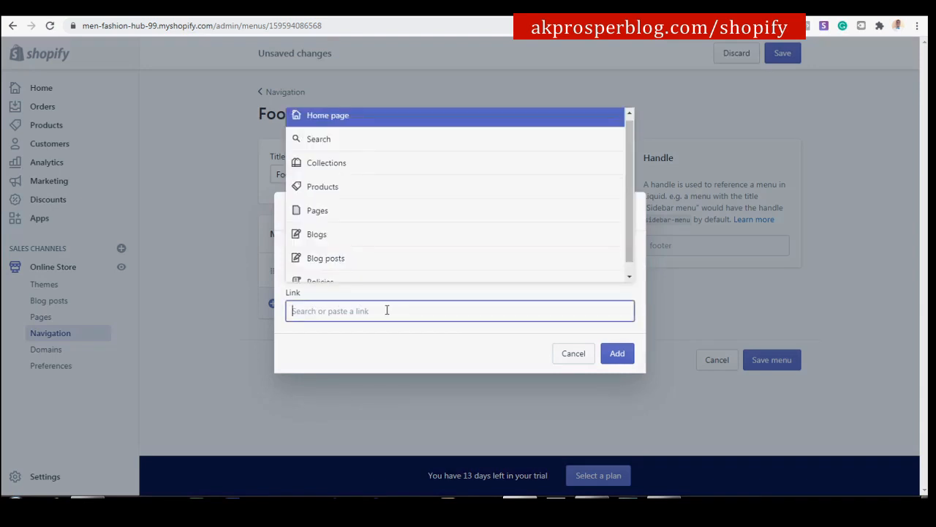
pyautogui.click(371, 221)
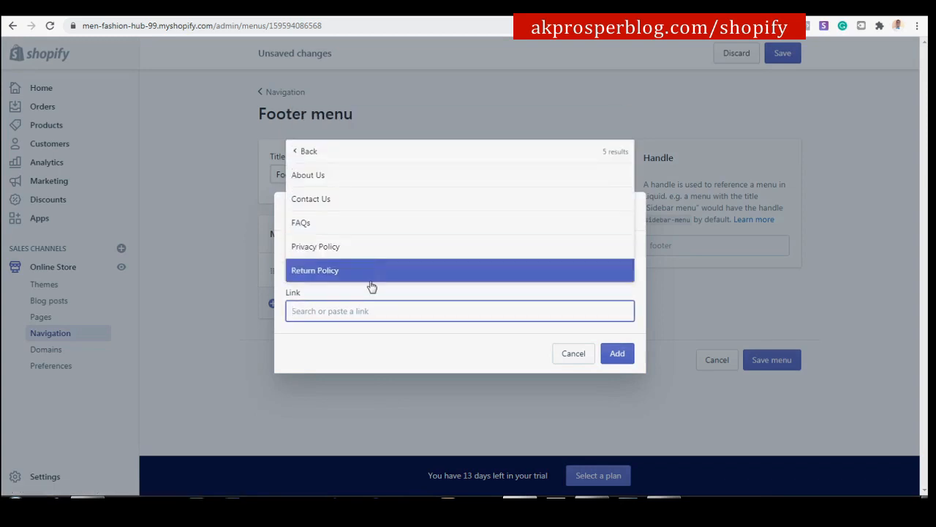
pyautogui.click(357, 176)
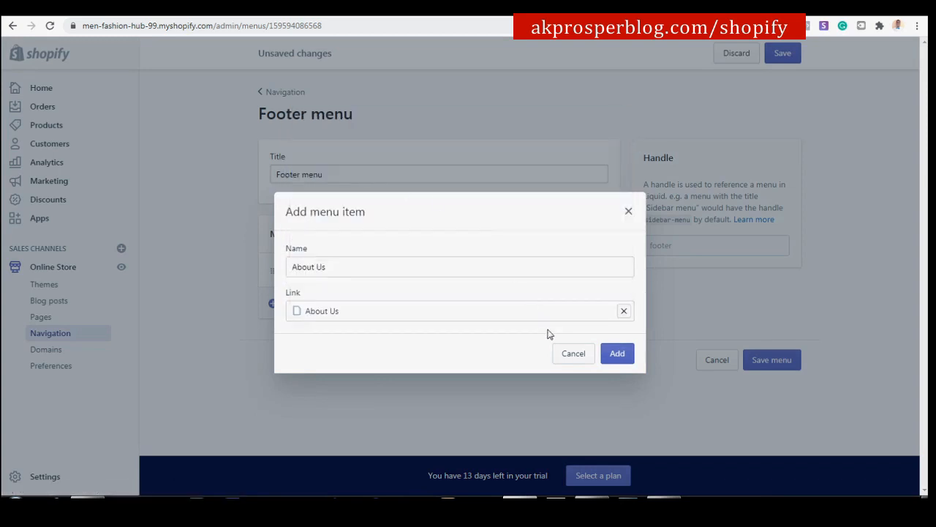
pyautogui.click(625, 355)
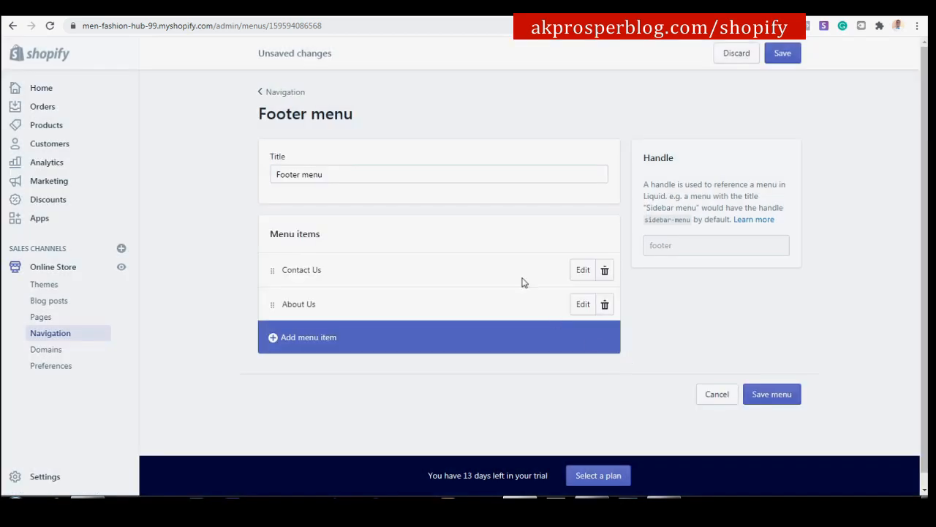
# Add an FAQs footer item linked to the FAQs page.
pyautogui.click(327, 342)
pyautogui.click(365, 268)
pyautogui.write('FAQs')
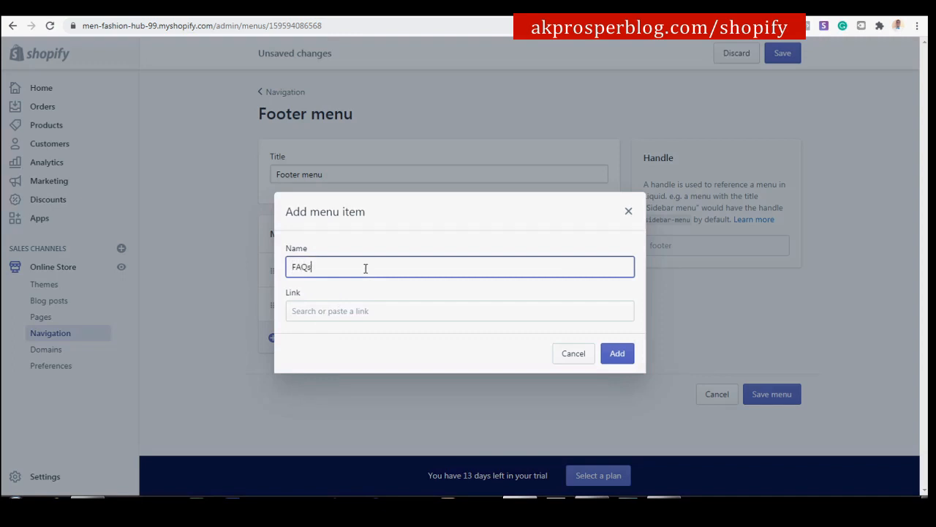
pyautogui.click(359, 307)
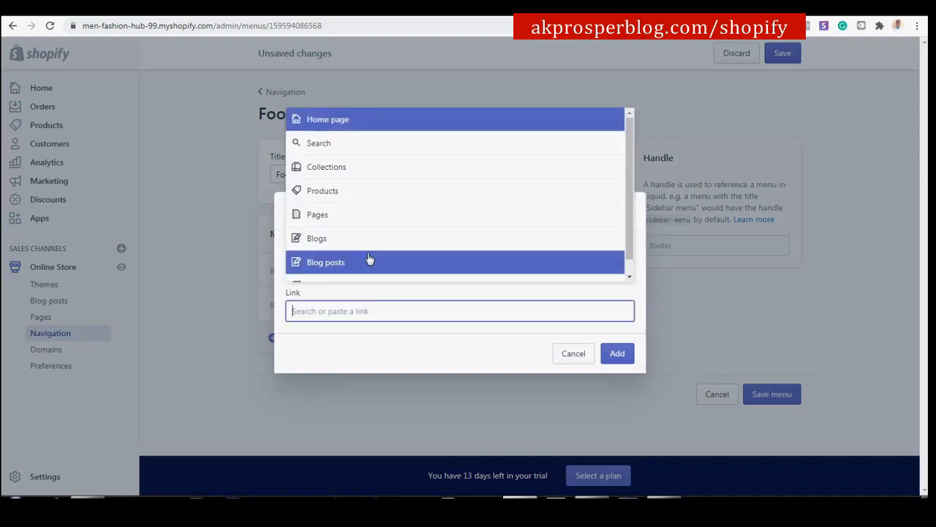
pyautogui.click(366, 215)
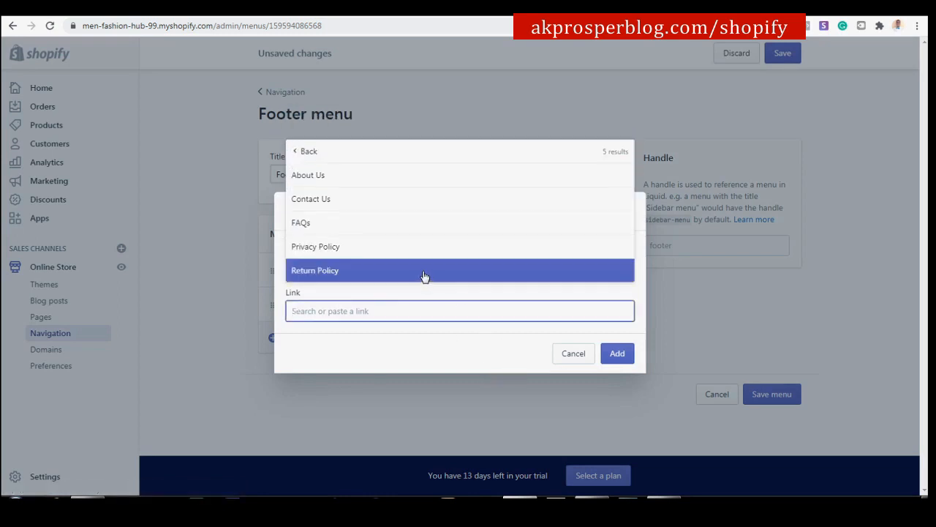
pyautogui.click(409, 226)
pyautogui.click(615, 354)
# Add a Privacy Policy footer item linked to the Privacy Policy page.
pyautogui.click(330, 381)
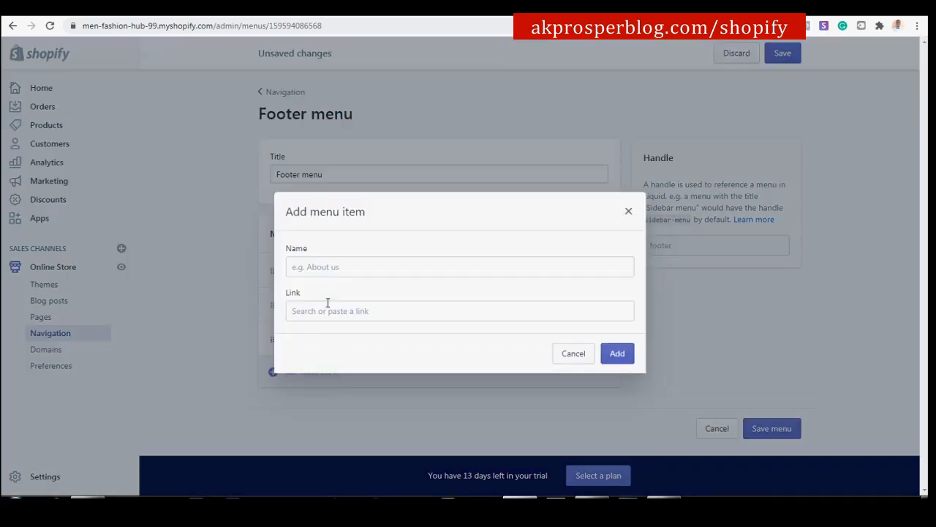
pyautogui.click(337, 266)
pyautogui.write('Privacy Pilicy')
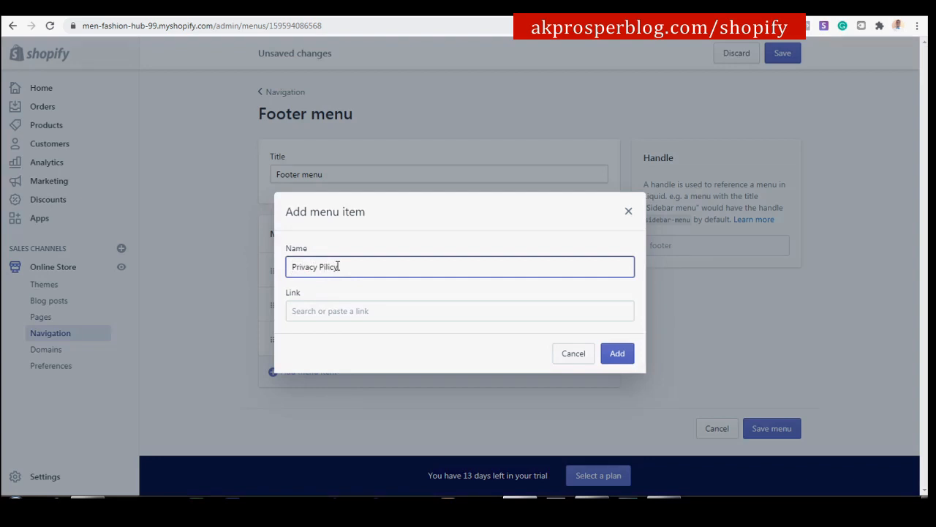
pyautogui.press('Left')
pyautogui.press('Left')
pyautogui.press('Left')
pyautogui.press('Left')
pyautogui.press('BackSpace')
pyautogui.write('o')
pyautogui.click(355, 308)
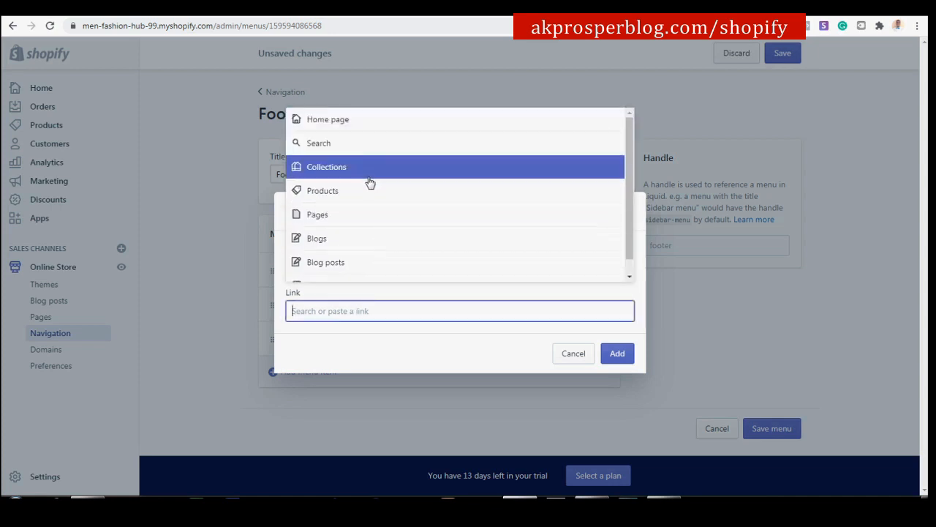
pyautogui.click(362, 217)
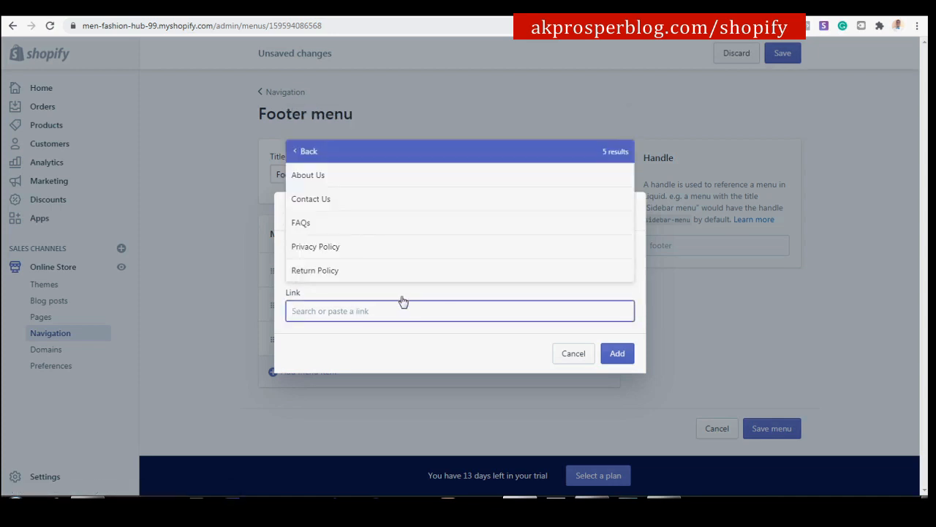
pyautogui.click(380, 246)
pyautogui.click(617, 354)
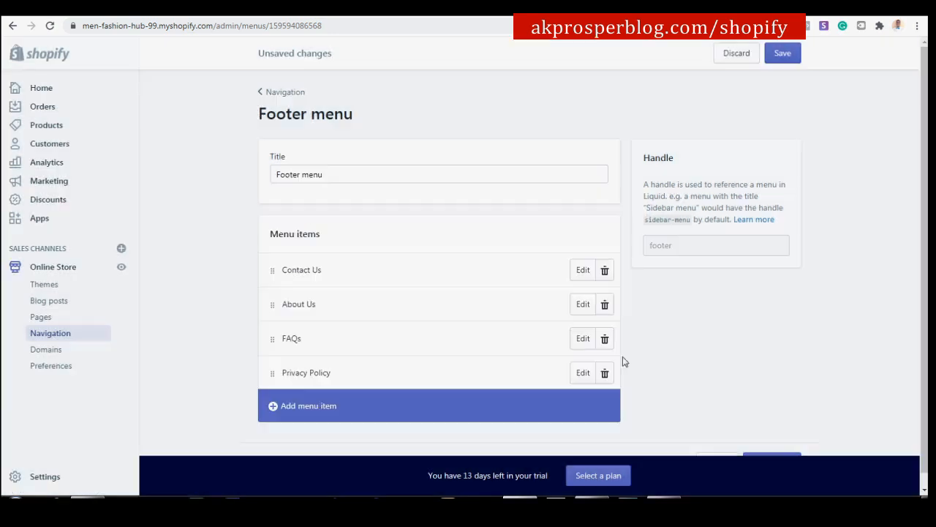
# Add a Return Policy footer item linked to the Return Policy page.
pyautogui.click(366, 404)
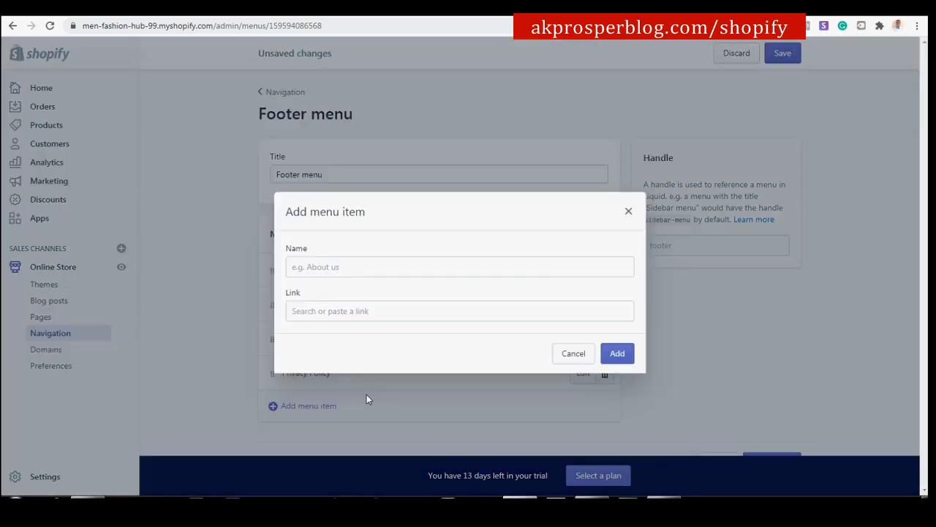
pyautogui.click(385, 270)
pyautogui.write('Return Policy')
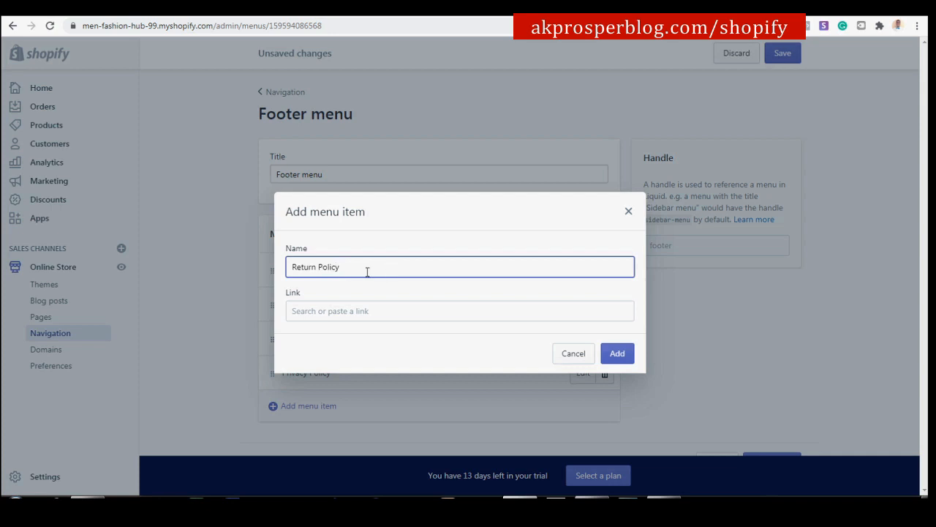
pyautogui.click(380, 310)
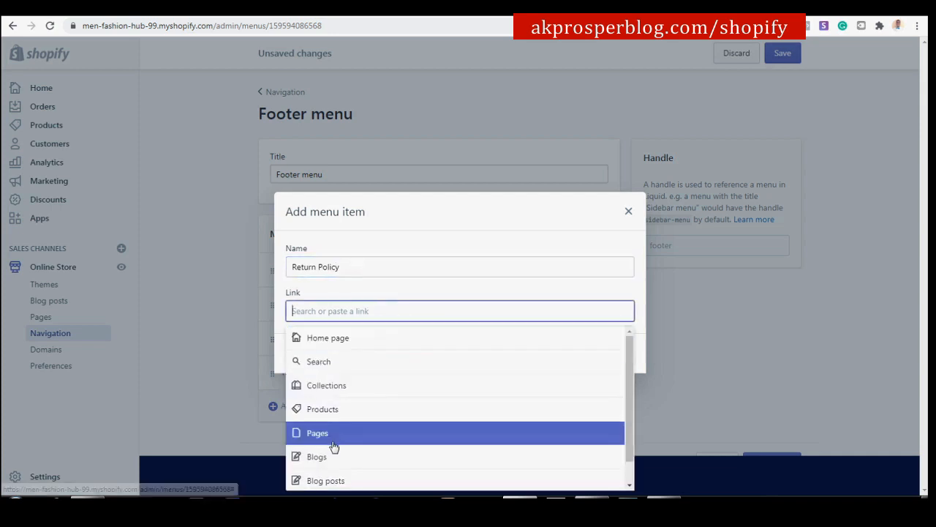
pyautogui.click(335, 436)
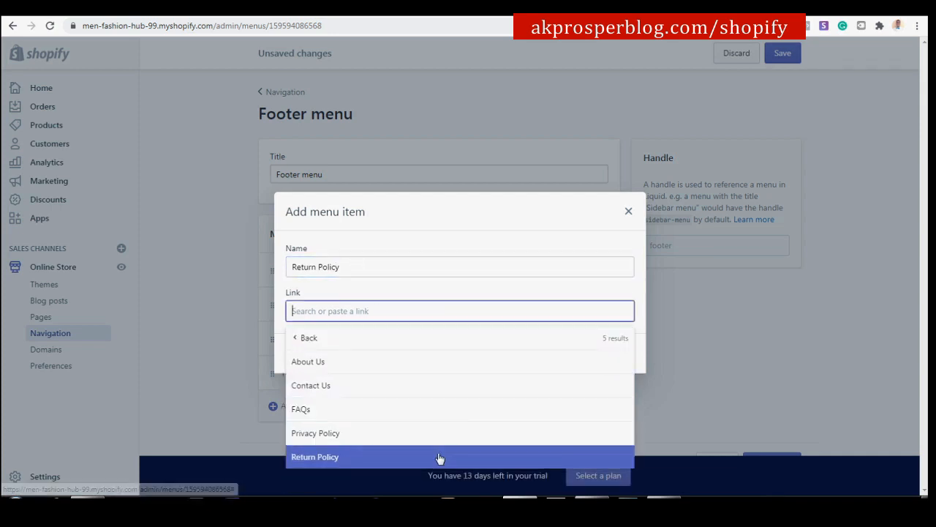
pyautogui.click(438, 457)
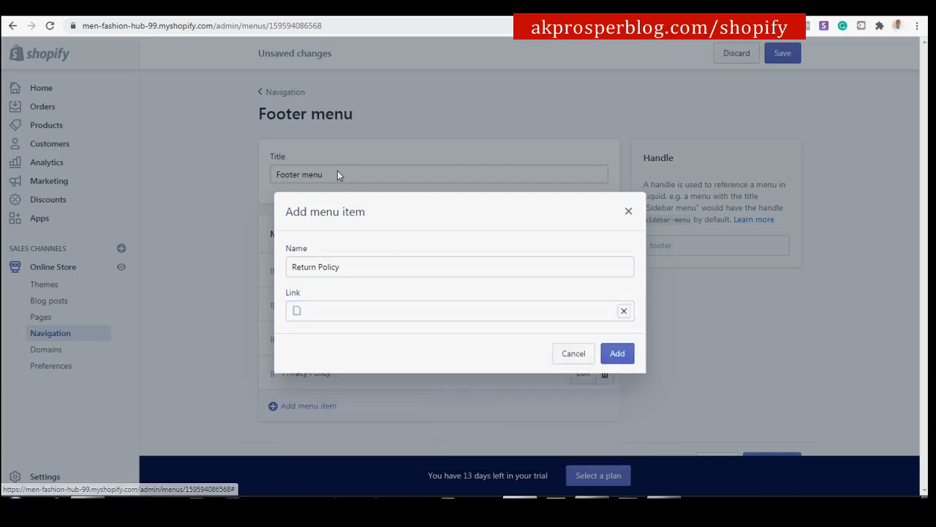
pyautogui.click(617, 353)
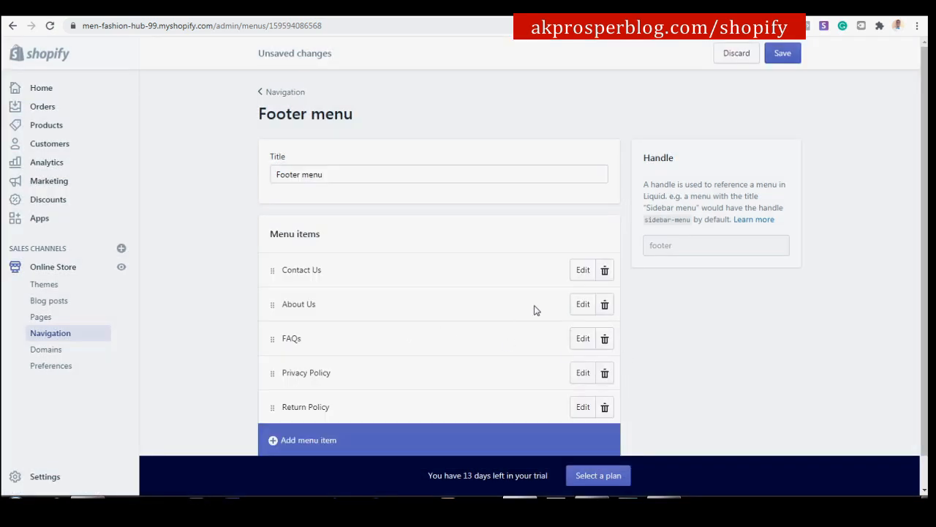
pyautogui.scroll(-1, 524, 285)
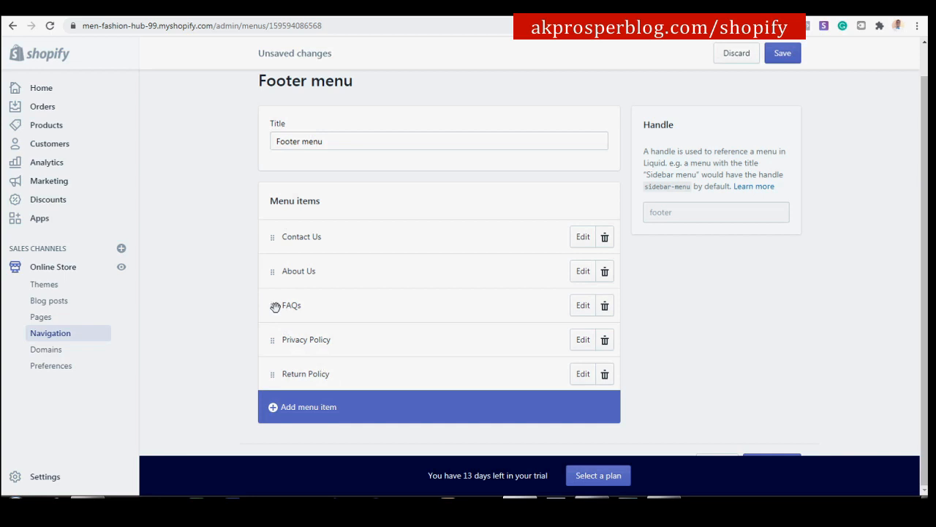
# Drag FAQs below Return Policy, save the Footer menu, and return to Navigation.
pyautogui.moveTo(275, 307); pyautogui.dragTo(273, 389)
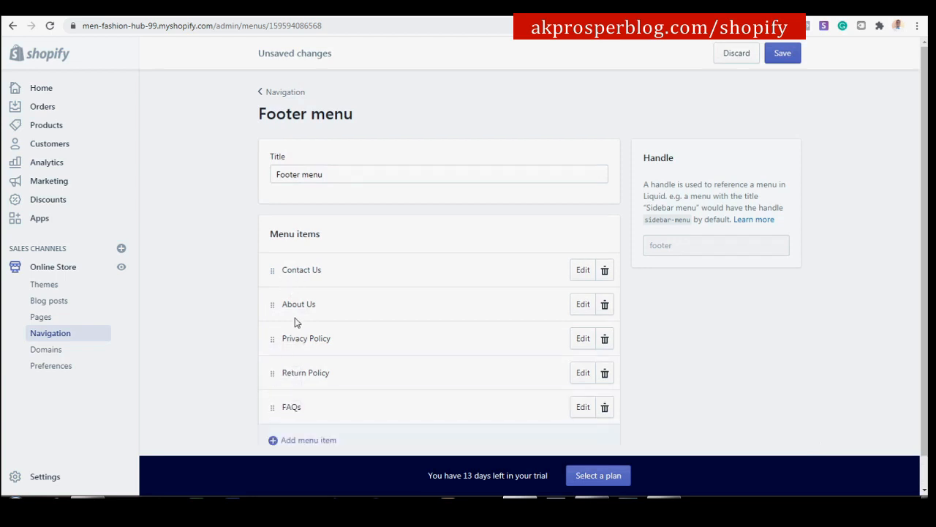
pyautogui.scroll(-1, 310, 352)
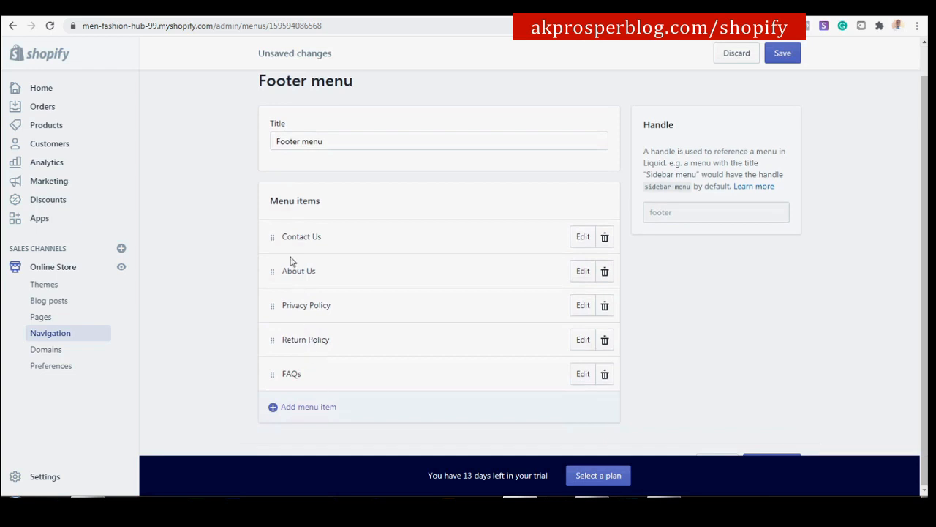
pyautogui.click(778, 56)
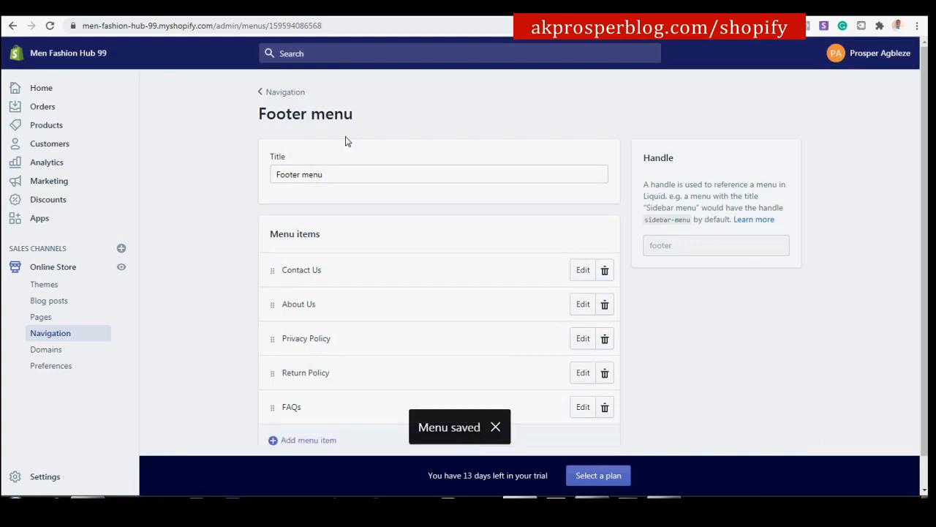
pyautogui.click(281, 92)
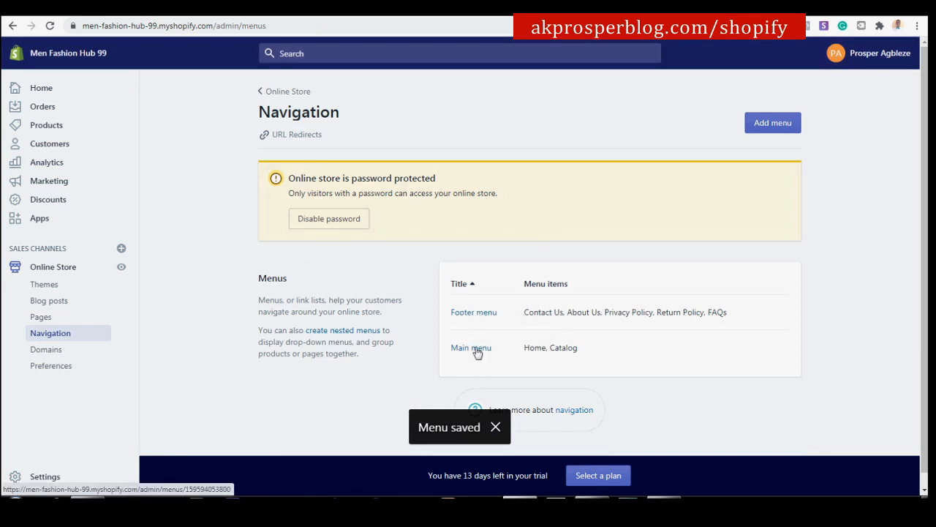
# Open the Main menu, currently listing Home and Catalog.
pyautogui.click(471, 348)
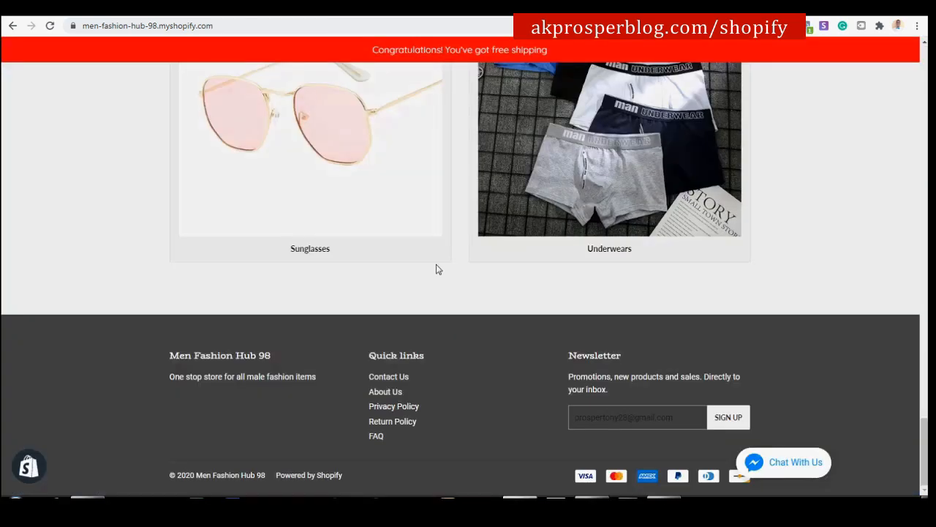
pyautogui.scroll(3, 437, 267)
pyautogui.scroll(15, 904, 220)
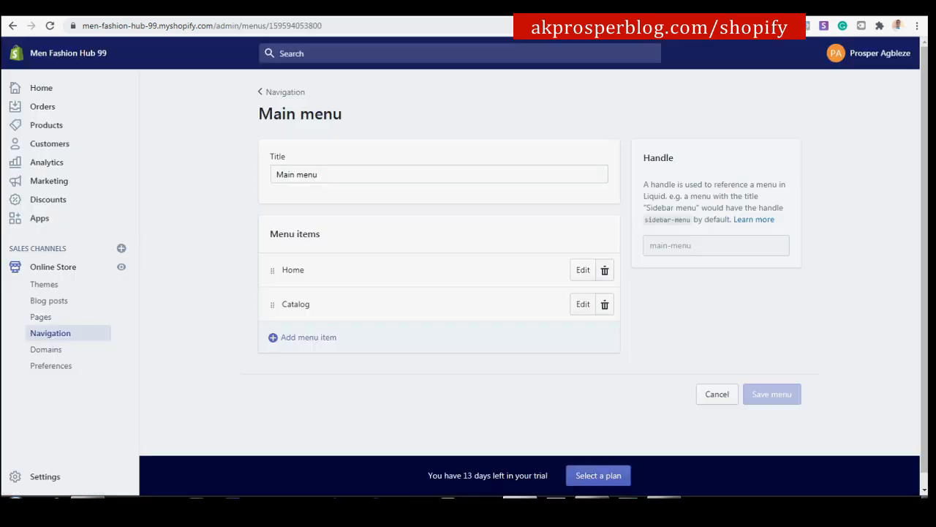
# Delete the Home and Catalog items from the Main menu.
pyautogui.click(604, 271)
pyautogui.click(616, 186)
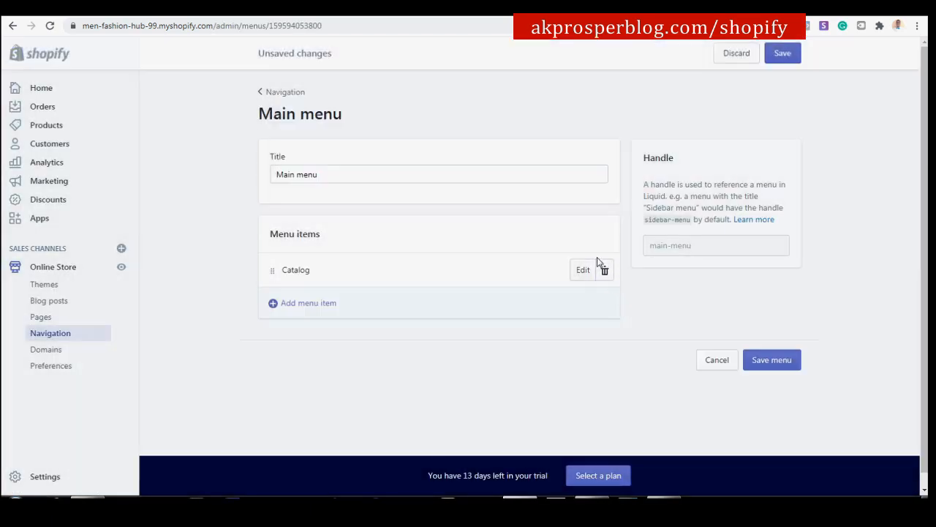
pyautogui.click(605, 270)
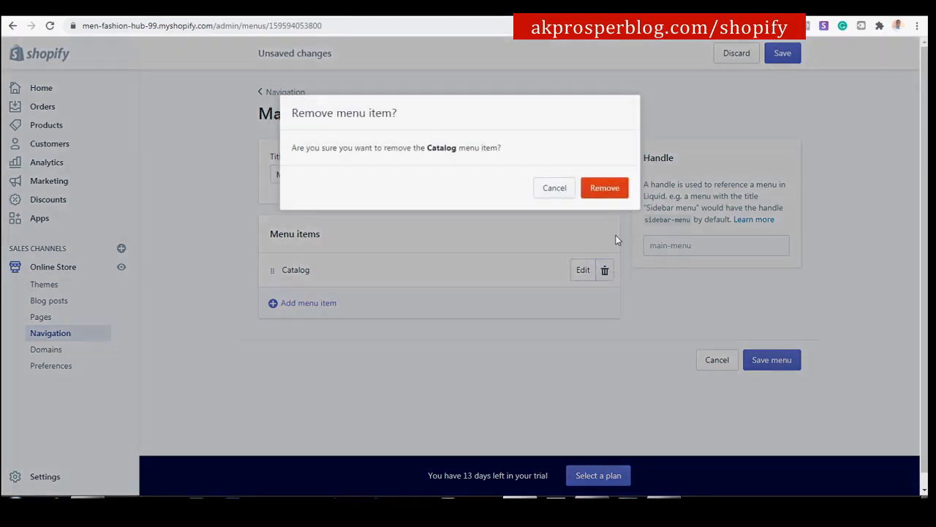
pyautogui.click(607, 186)
# Add a T-Shirts item linked to the T-Shirts collection.
pyautogui.click(409, 322)
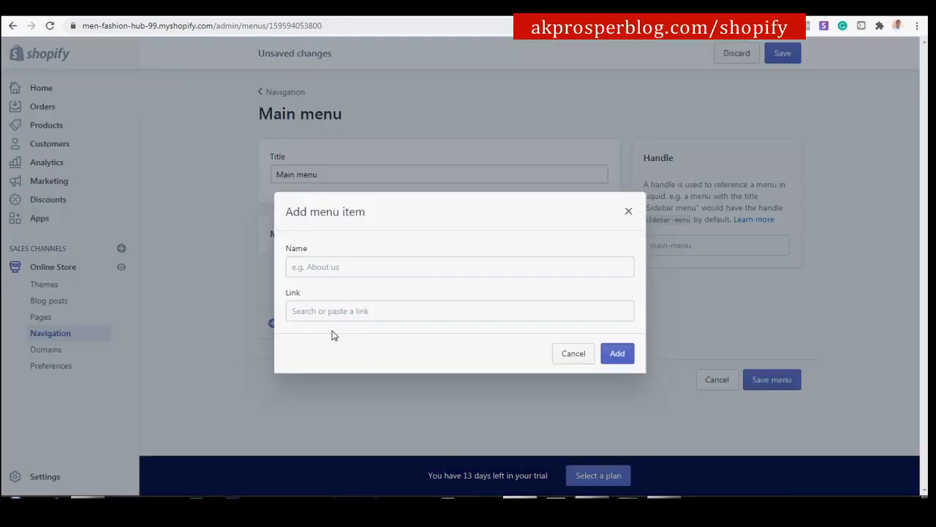
pyautogui.click(375, 263)
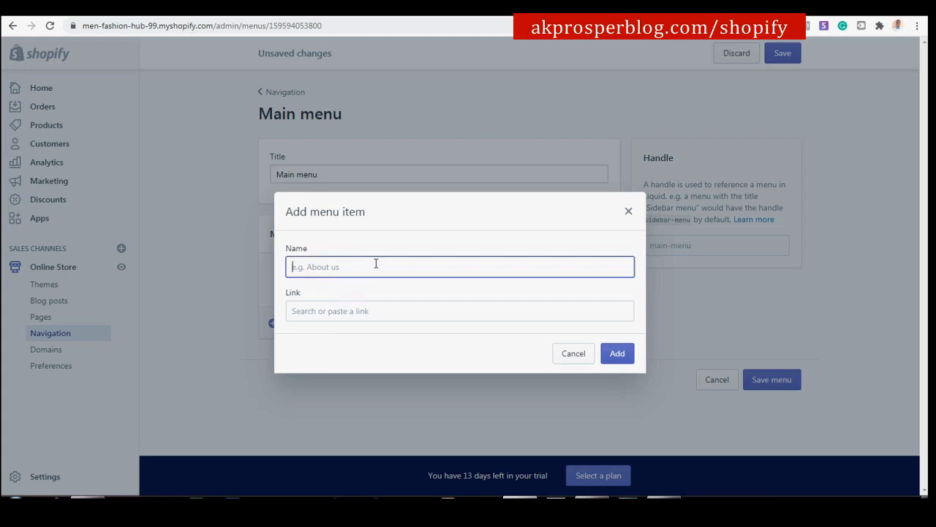
pyautogui.write('T-Shirts')
pyautogui.click(393, 307)
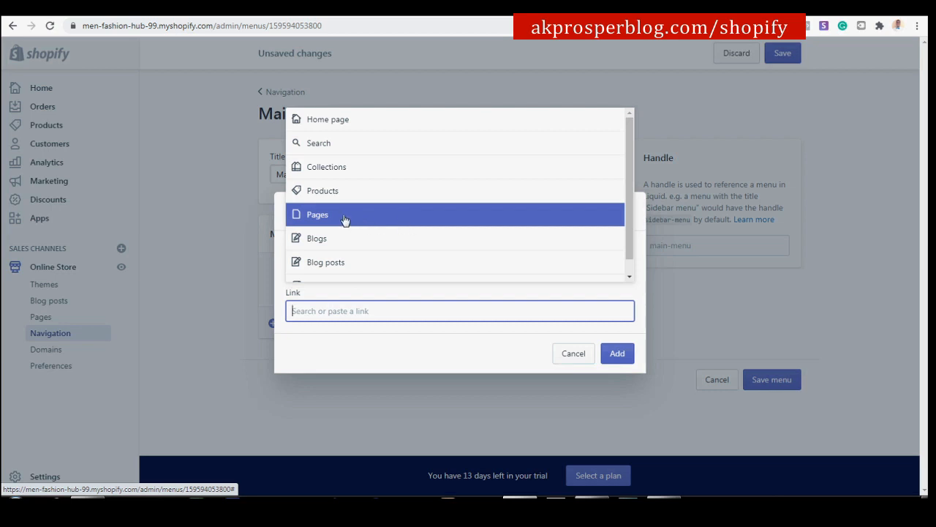
pyautogui.click(351, 167)
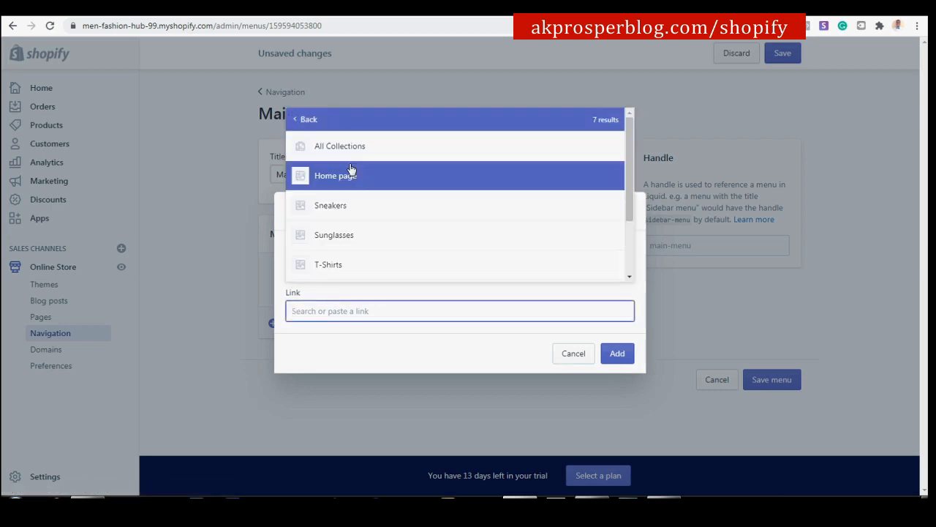
pyautogui.click(350, 267)
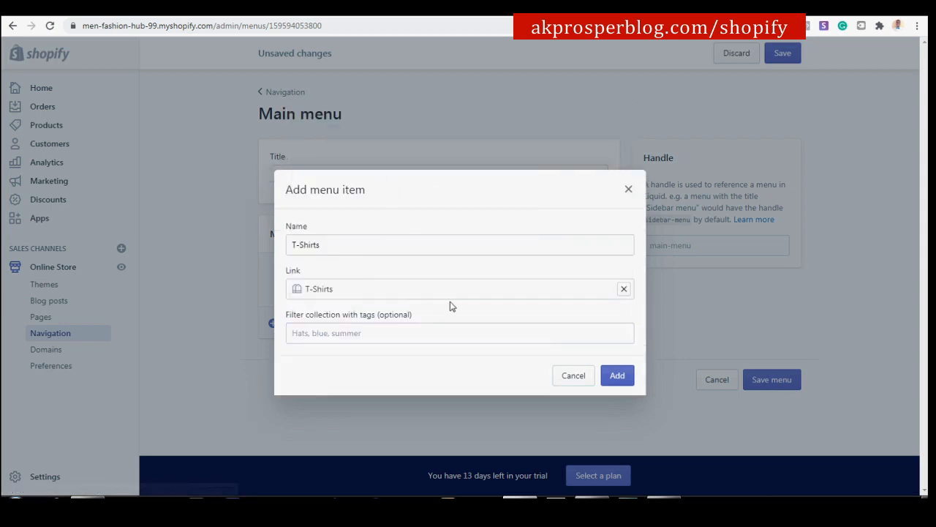
pyautogui.click(619, 376)
# Add a Trousers item linked to the Trousers collection.
pyautogui.click(426, 311)
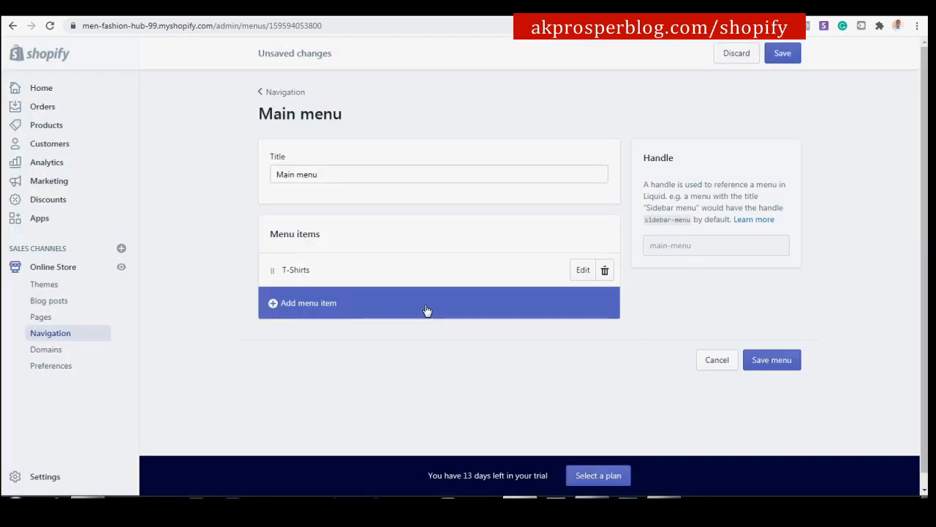
pyautogui.click(389, 268)
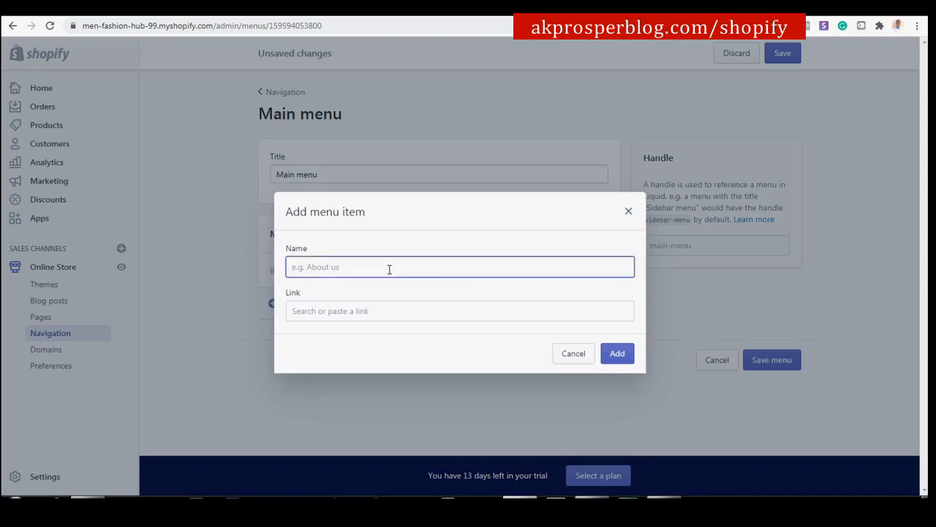
pyautogui.write('Trousers')
pyautogui.click(420, 306)
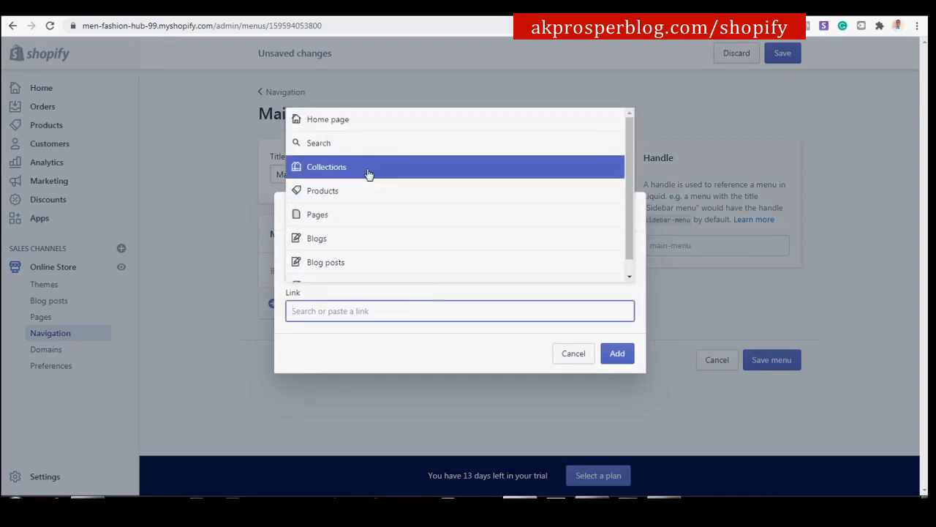
pyautogui.click(369, 169)
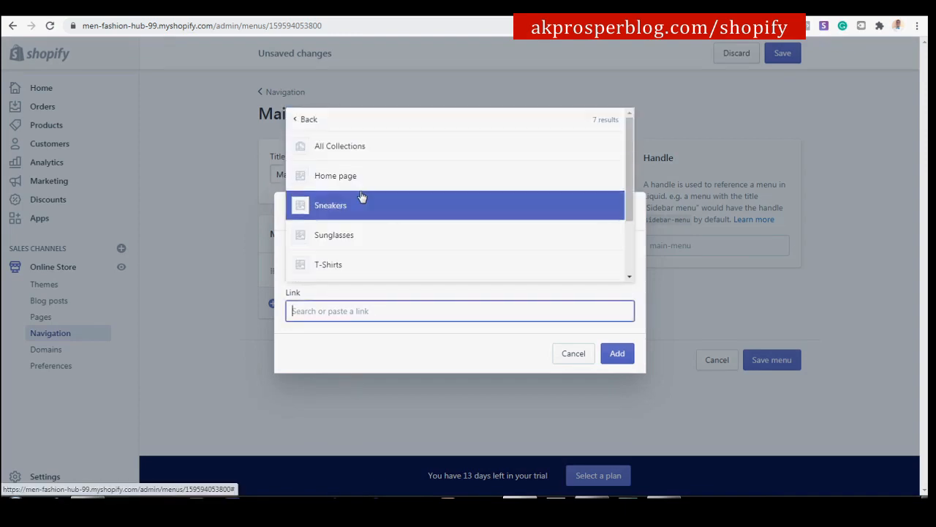
pyautogui.scroll(-2, 362, 204)
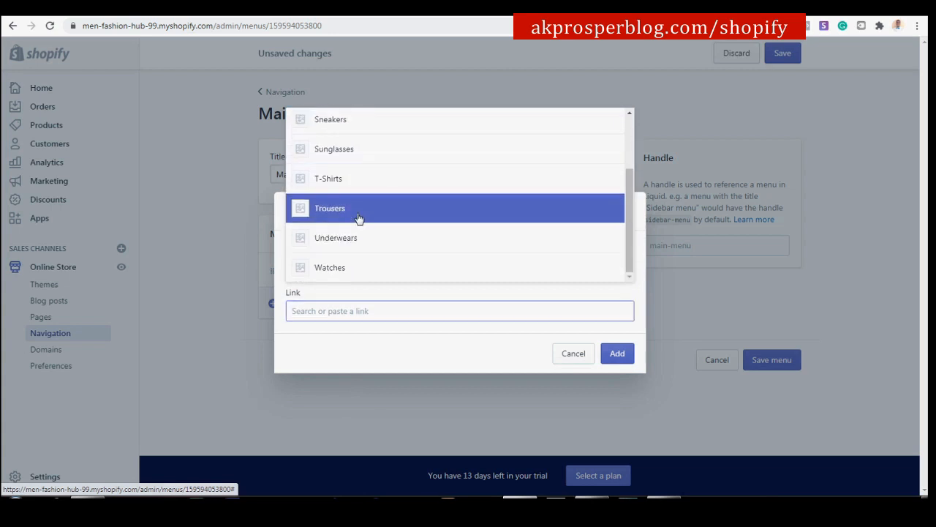
pyautogui.click(360, 214)
pyautogui.click(614, 376)
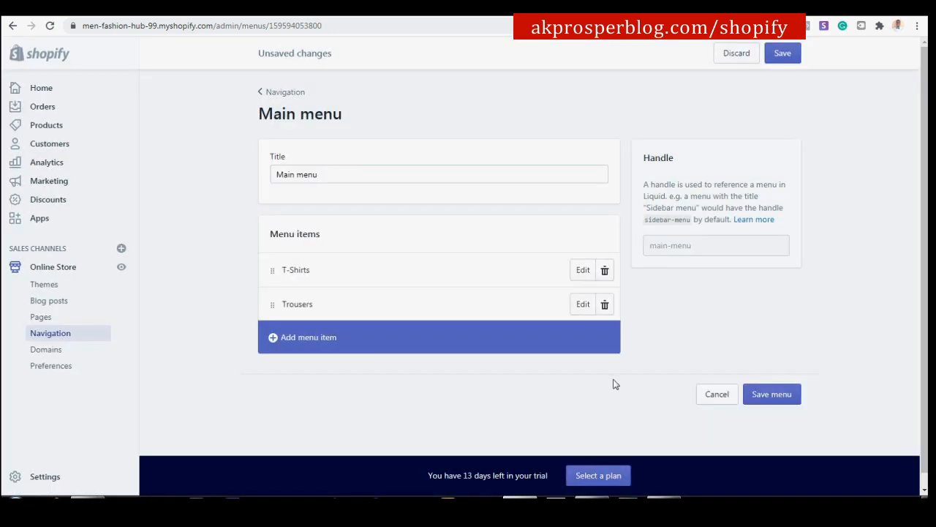
# Add a Watches item linked to the Watches collection.
pyautogui.click(297, 347)
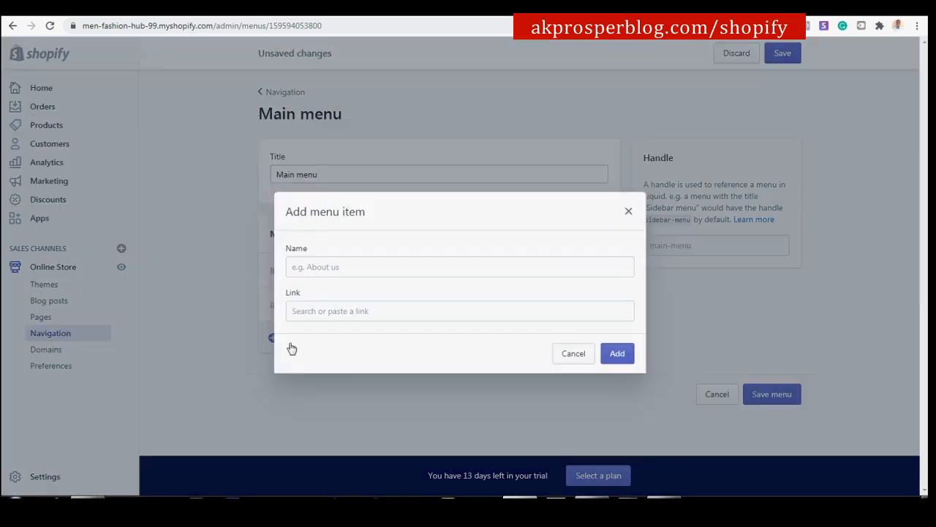
pyautogui.click(361, 266)
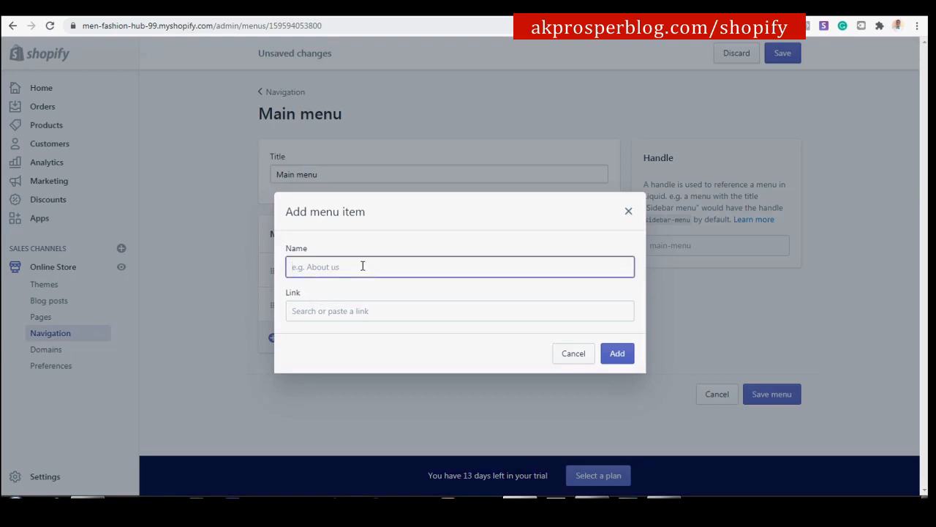
pyautogui.write('Watches')
pyautogui.click(432, 313)
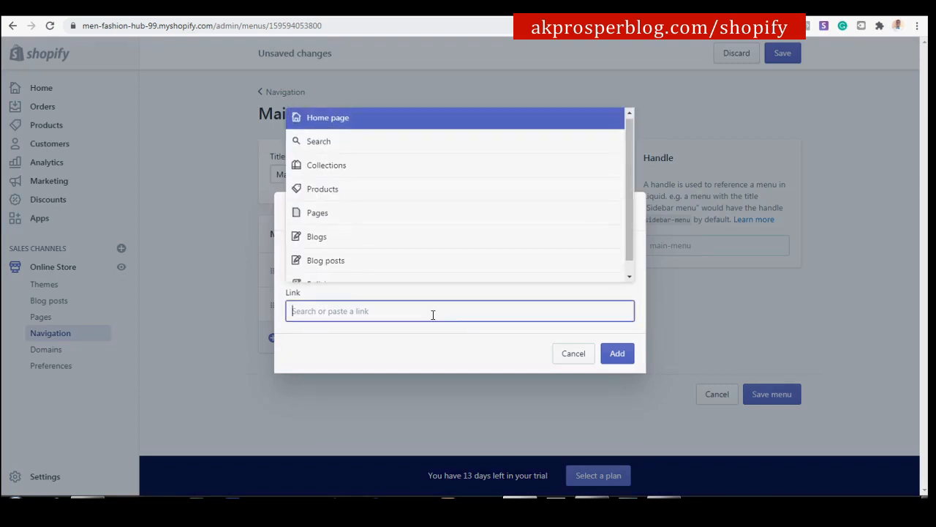
pyautogui.click(368, 167)
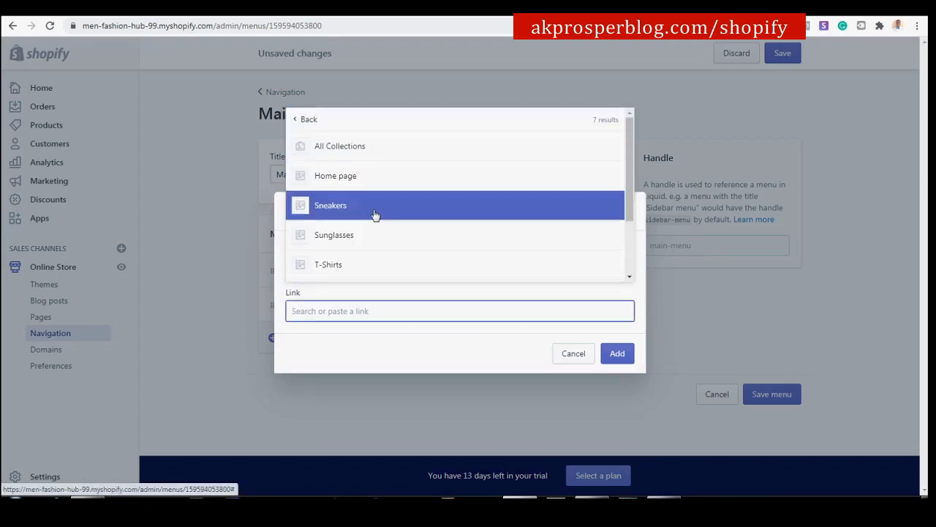
pyautogui.scroll(-2, 379, 220)
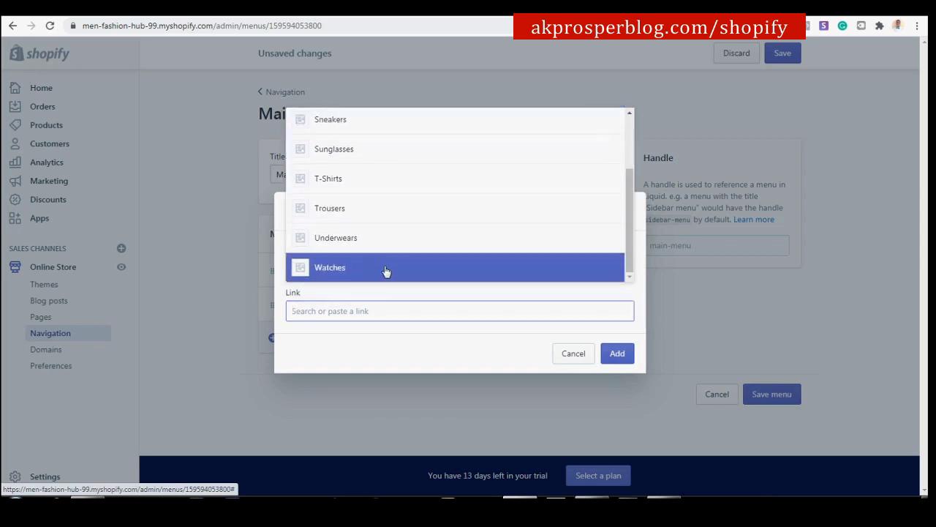
pyautogui.click(385, 272)
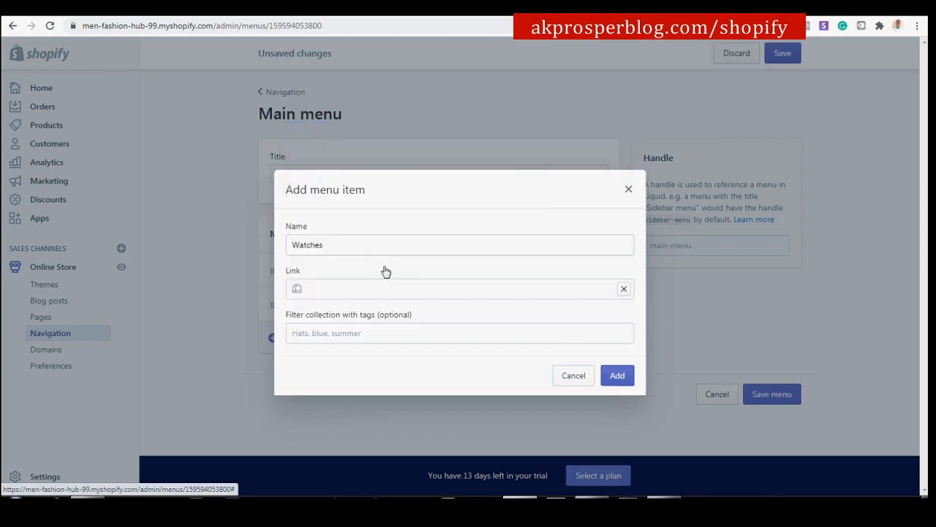
pyautogui.click(621, 377)
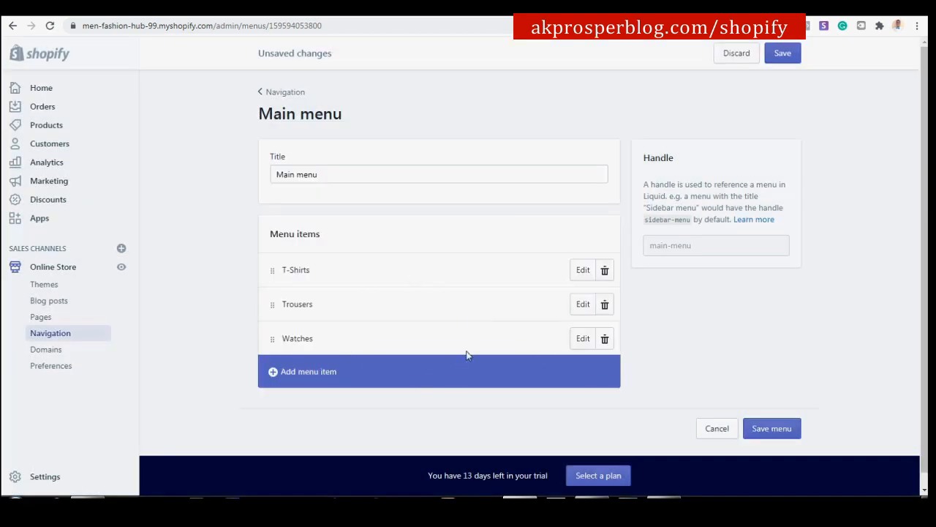
# Add a Sunglasses item linked to the Sunglasses collection.
pyautogui.click(338, 372)
pyautogui.click(353, 265)
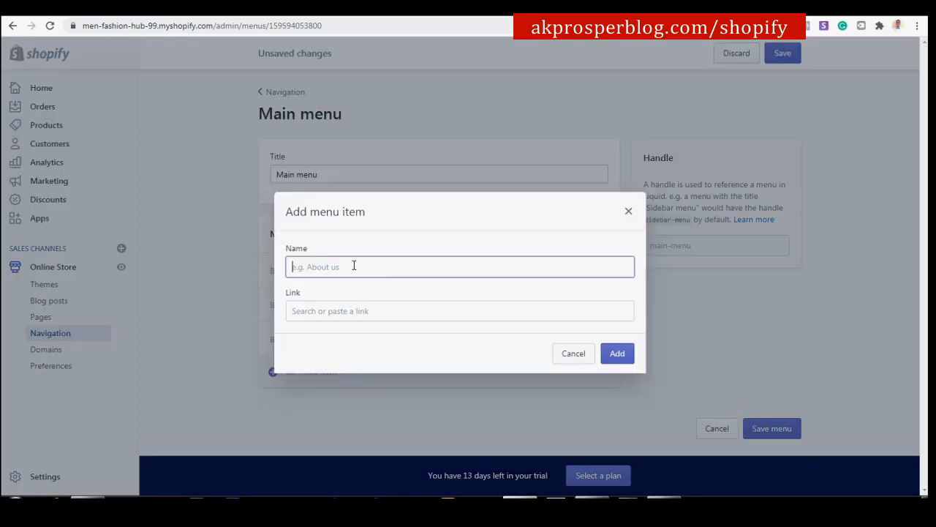
pyautogui.write('Sunglasses')
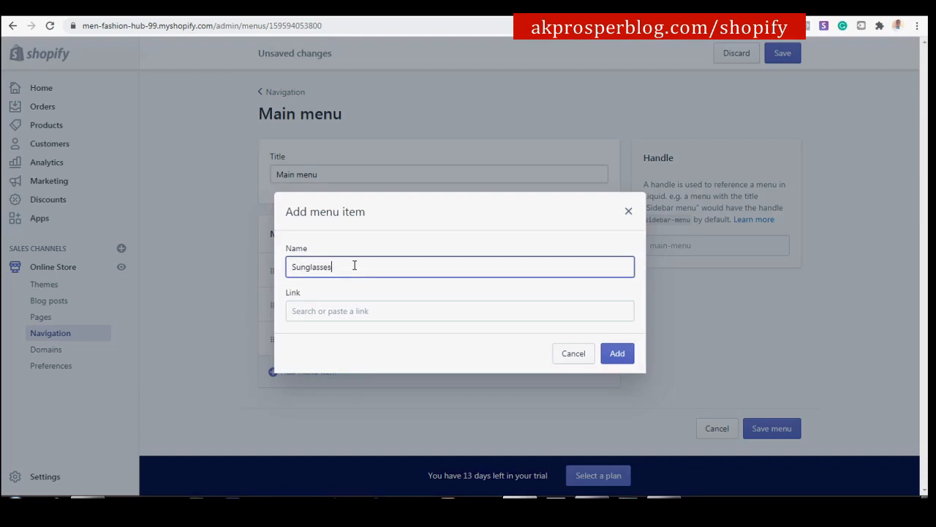
pyautogui.click(408, 315)
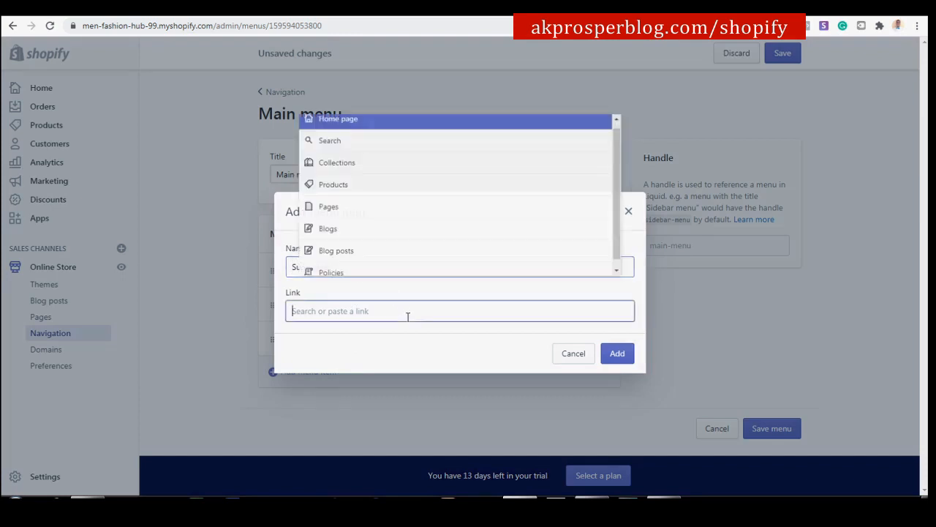
pyautogui.click(381, 192)
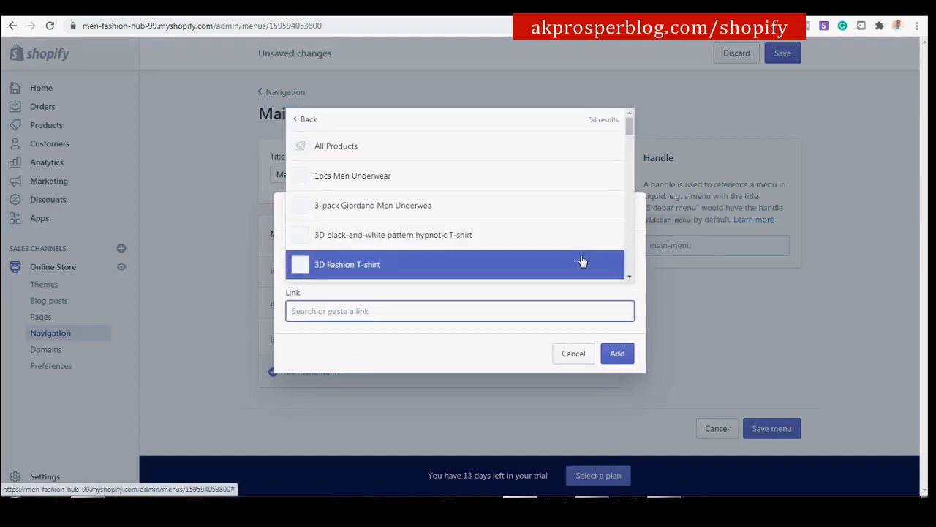
pyautogui.click(327, 122)
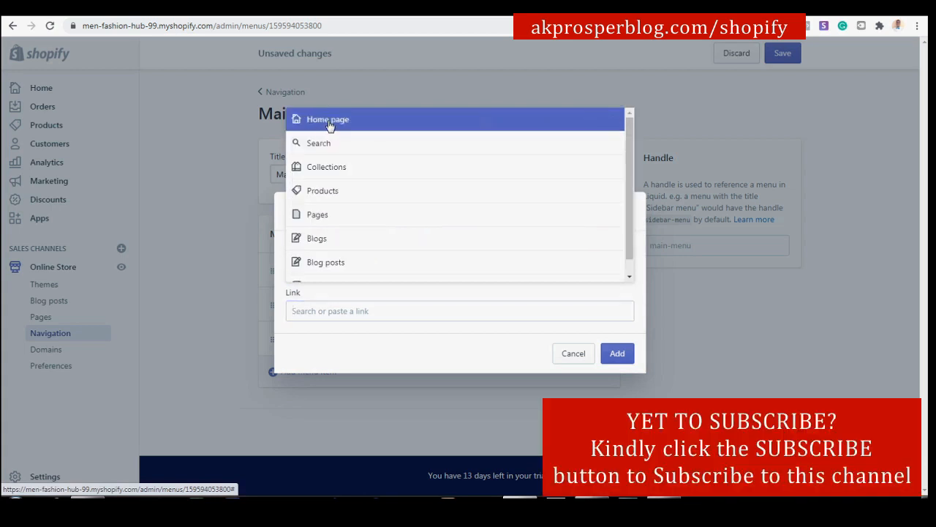
pyautogui.click(334, 168)
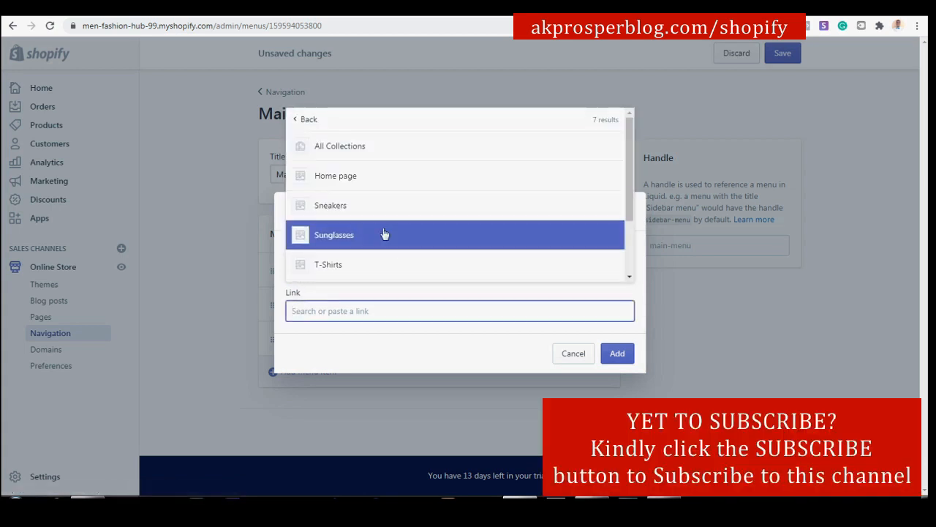
pyautogui.click(403, 230)
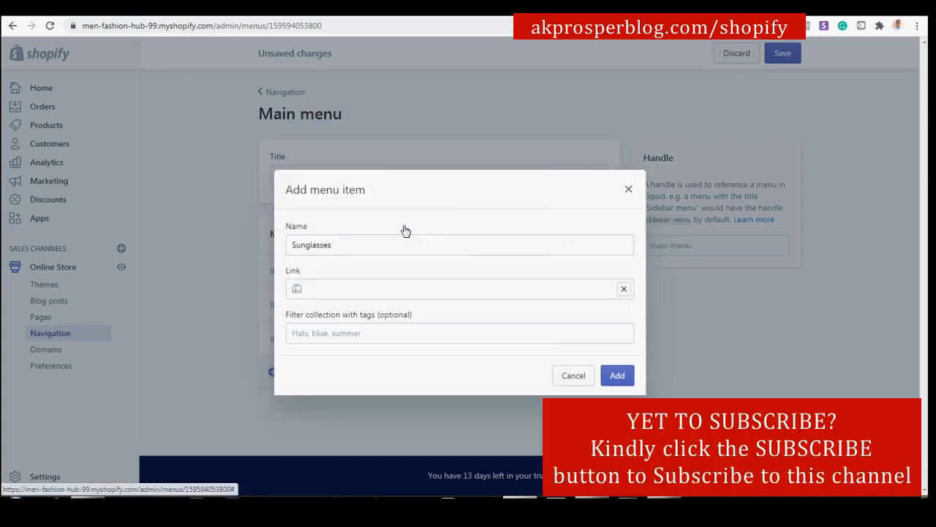
pyautogui.click(618, 376)
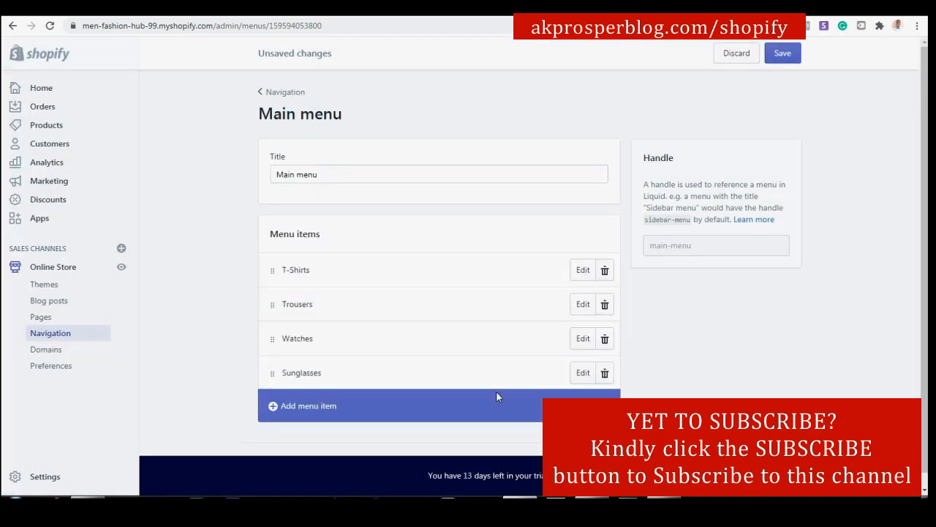
# Add a Sneakers item linked to the Sneakers collection.
pyautogui.click(401, 405)
pyautogui.click(397, 272)
pyautogui.write('Sneakers')
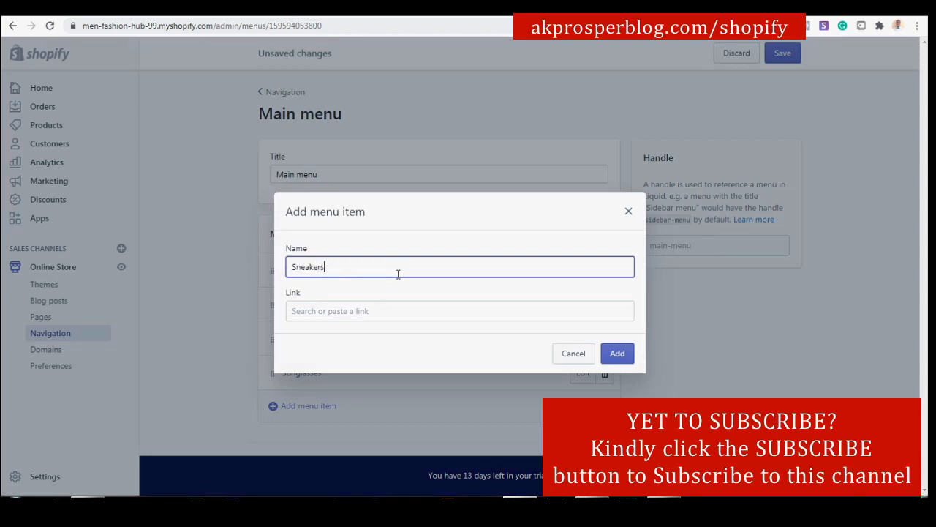
pyautogui.click(385, 311)
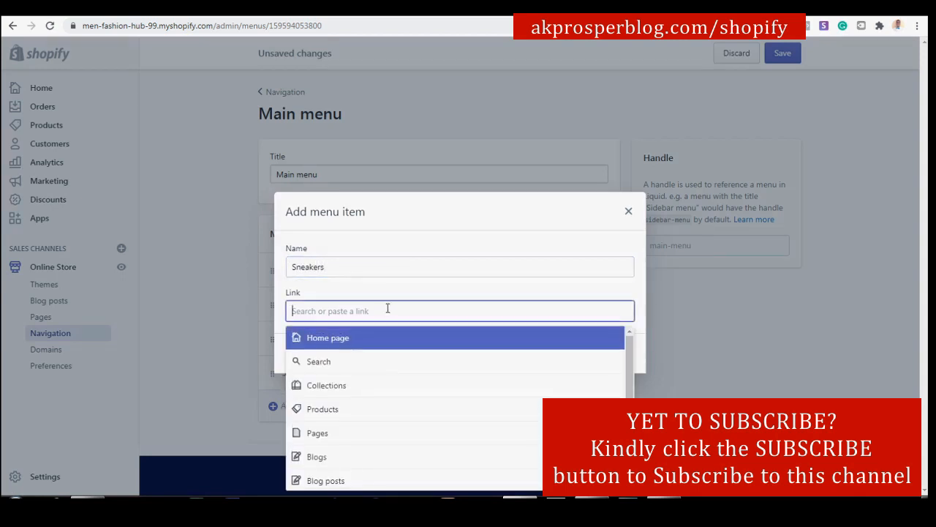
pyautogui.click(390, 392)
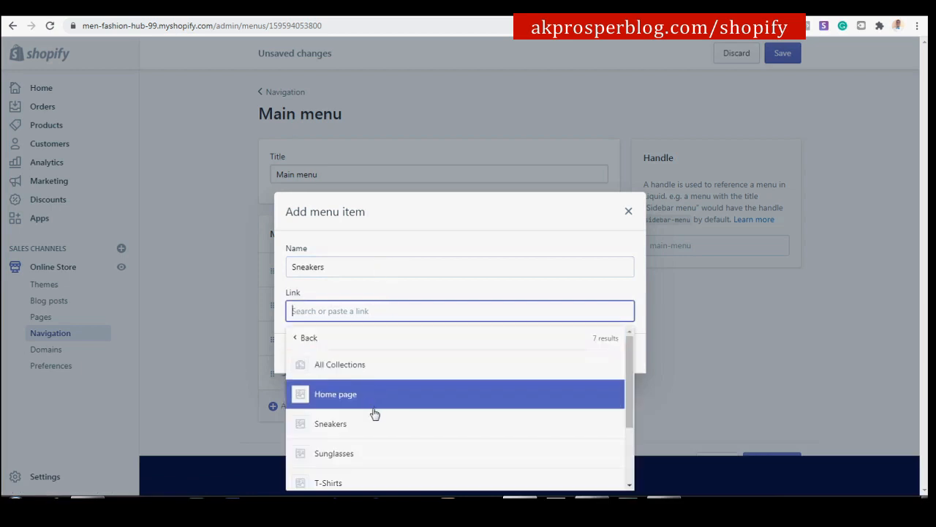
pyautogui.click(373, 402)
pyautogui.click(616, 376)
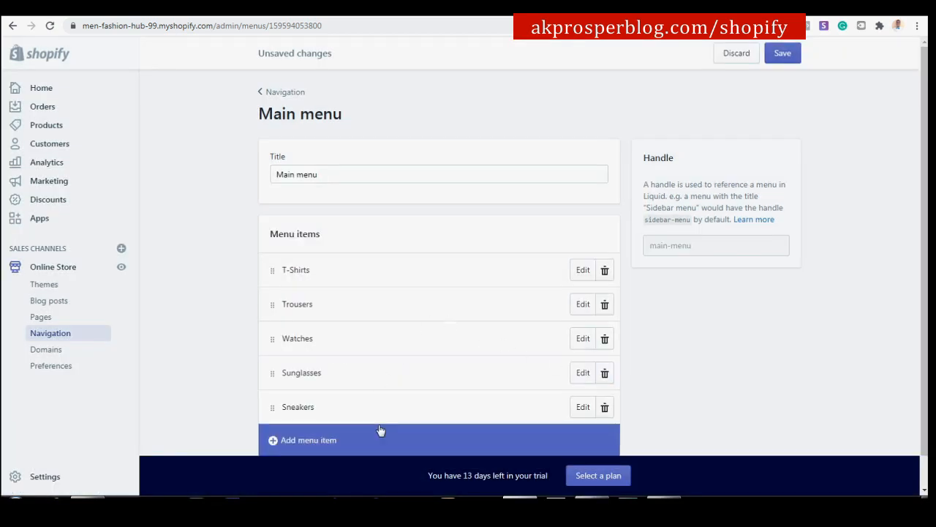
# Add an Underwear item linked to the Underwears collection.
pyautogui.click(380, 432)
pyautogui.click(366, 268)
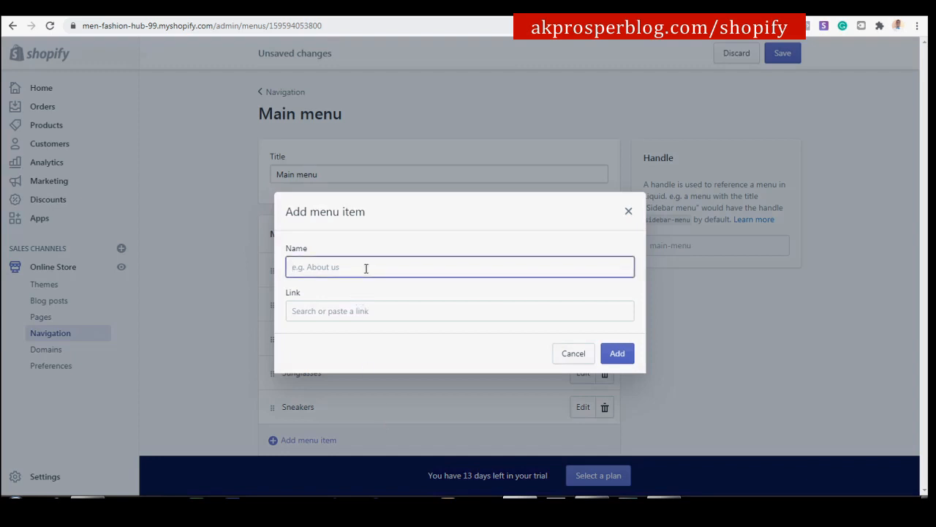
pyautogui.write('Underwears')
pyautogui.rightClick(326, 270)
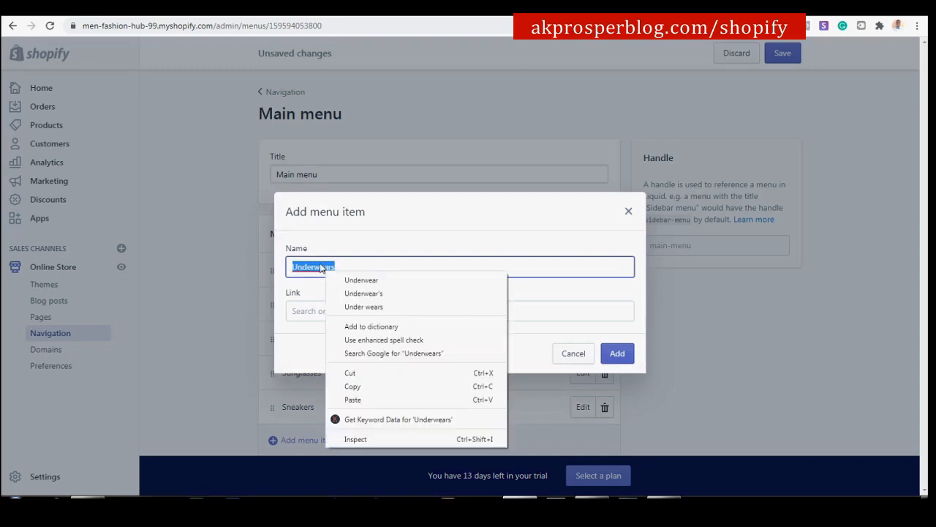
pyautogui.press('Escape')
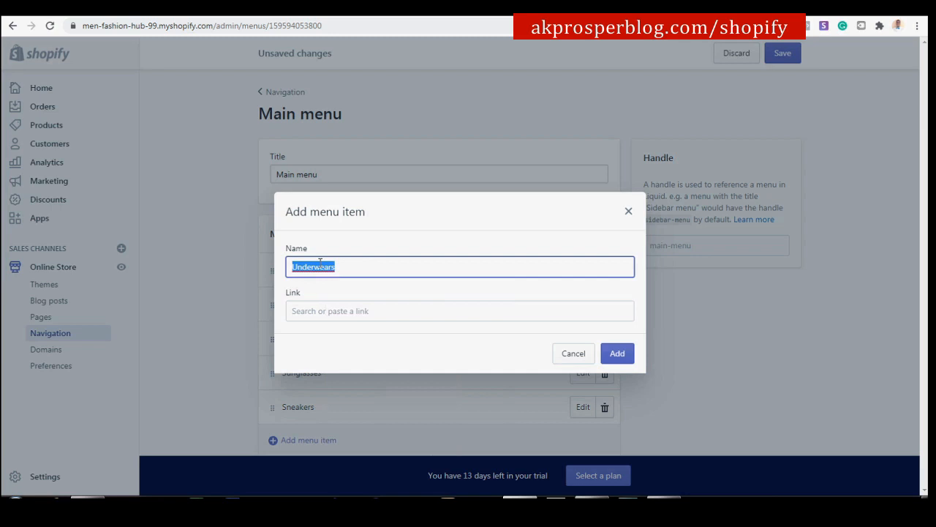
pyautogui.click(358, 307)
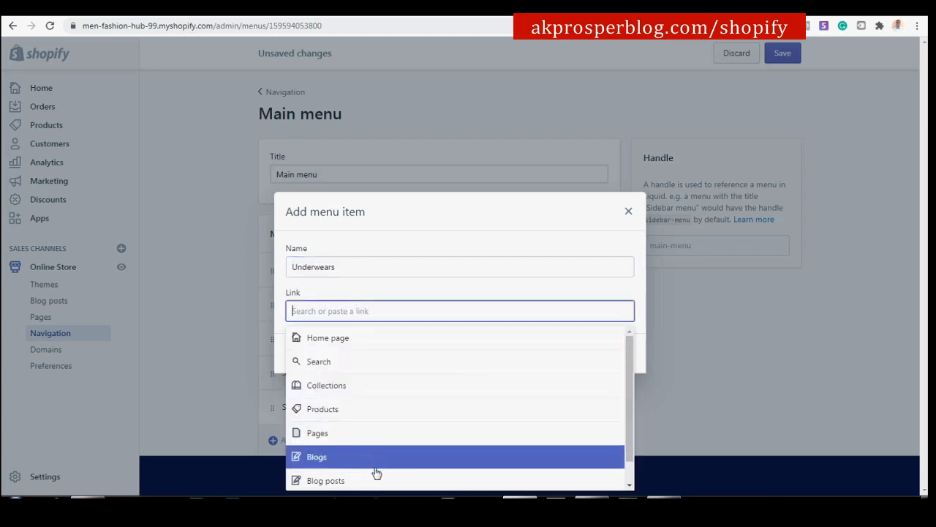
pyautogui.click(374, 268)
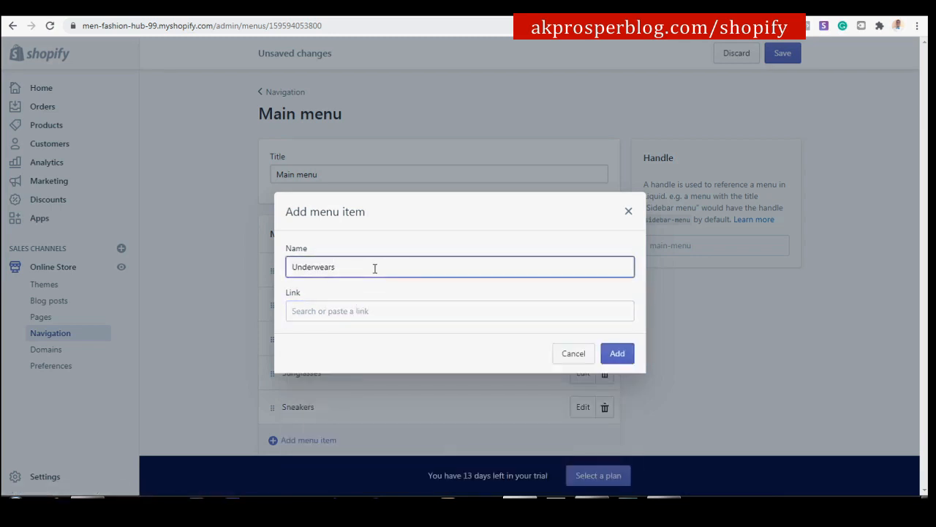
pyautogui.click(375, 308)
pyautogui.click(372, 380)
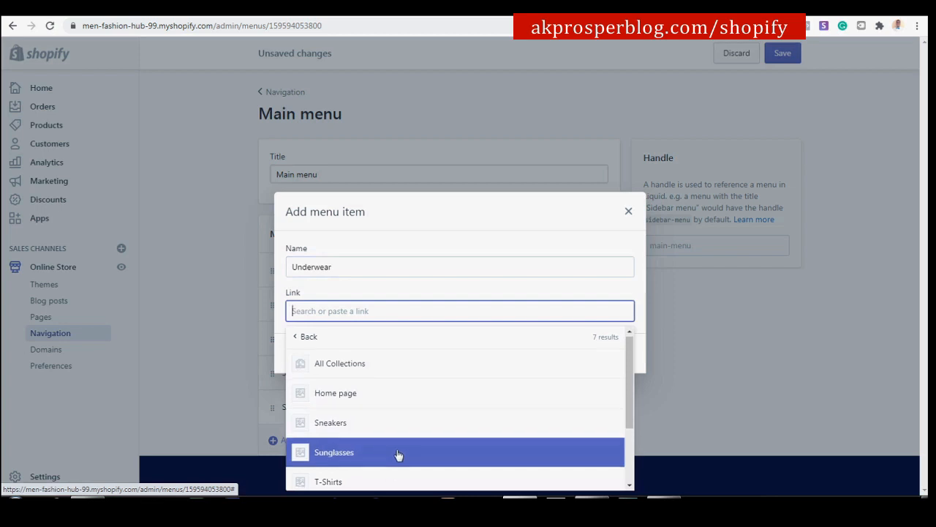
pyautogui.scroll(-2, 397, 454)
pyautogui.click(398, 453)
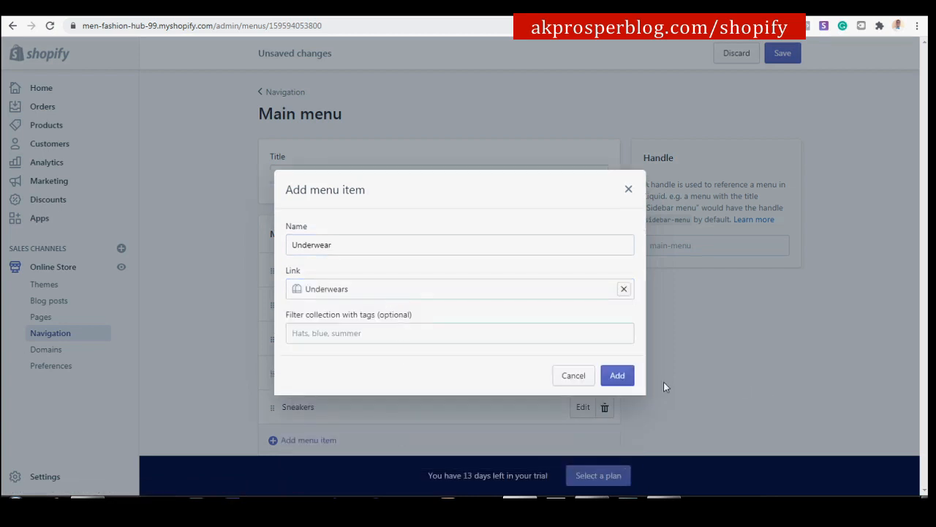
pyautogui.click(626, 379)
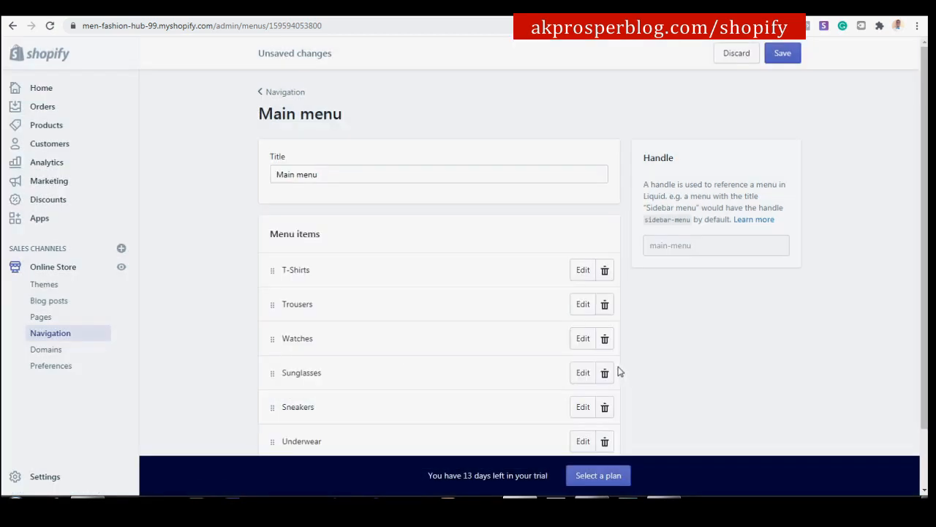
pyautogui.scroll(-1, 618, 372)
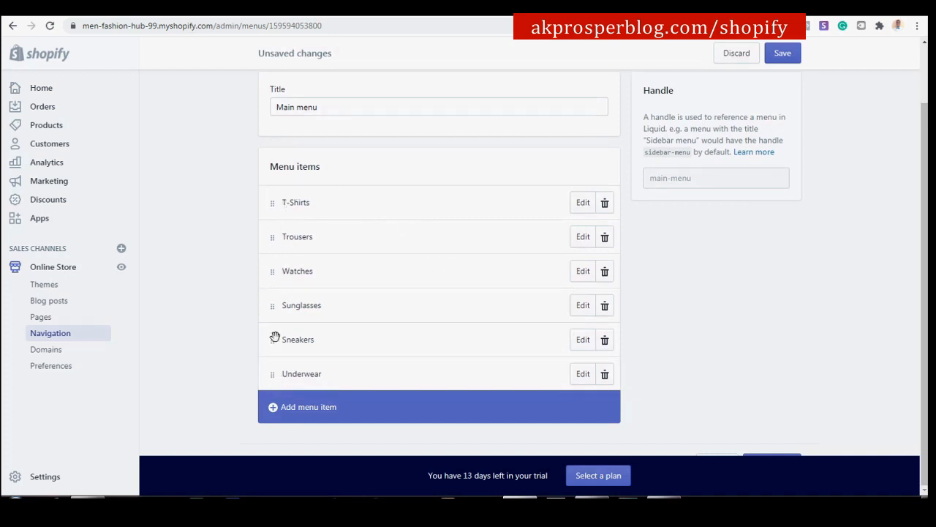
pyautogui.moveTo(273, 343); pyautogui.dragTo(274, 257)
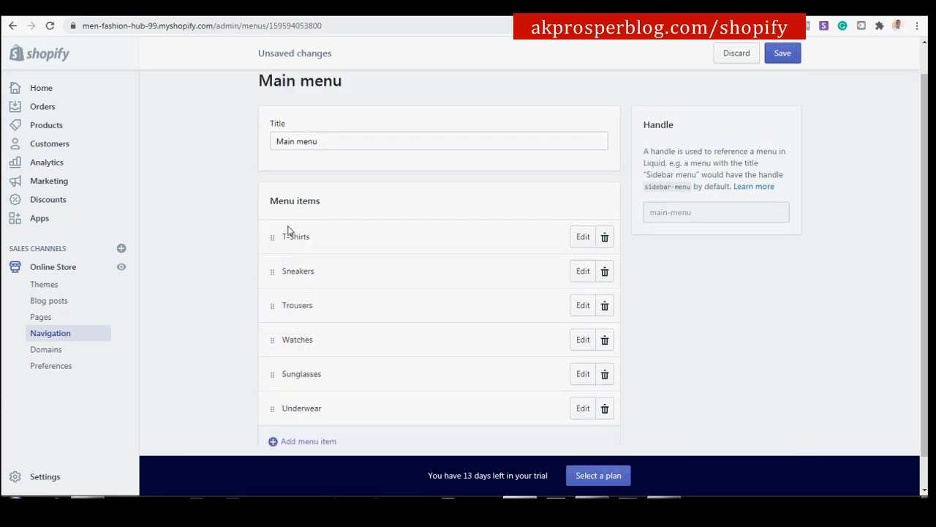
pyautogui.scroll(-1, 296, 249)
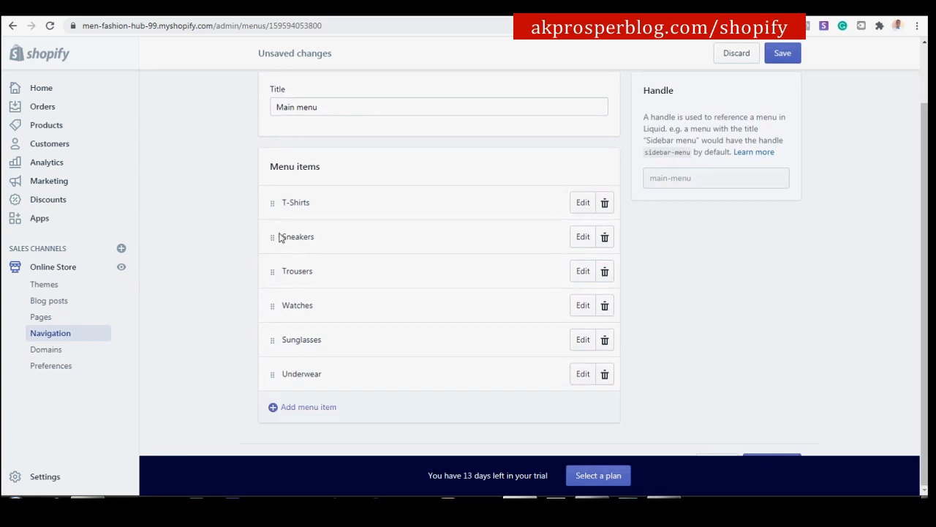
pyautogui.moveTo(274, 235); pyautogui.dragTo(280, 358)
pyautogui.moveTo(270, 238); pyautogui.dragTo(308, 256)
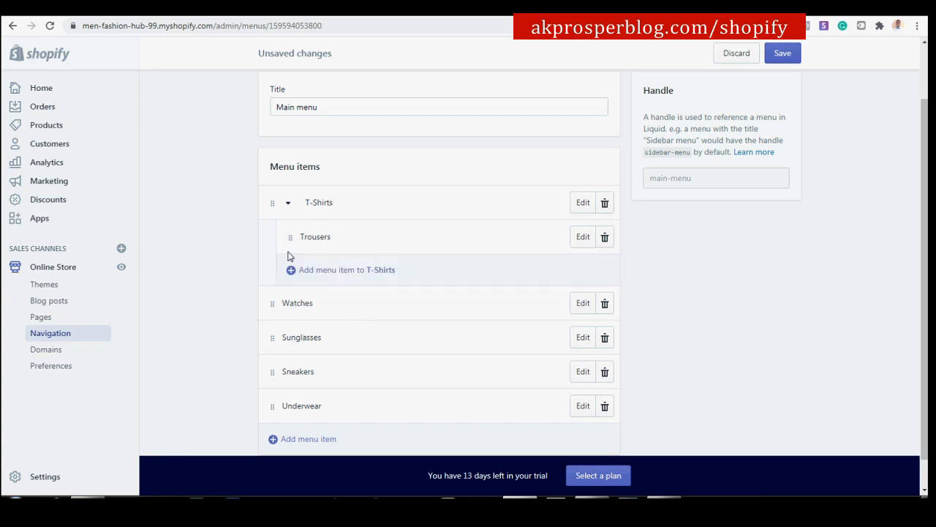
pyautogui.moveTo(287, 236); pyautogui.dragTo(219, 239)
pyautogui.moveTo(292, 231); pyautogui.dragTo(258, 264)
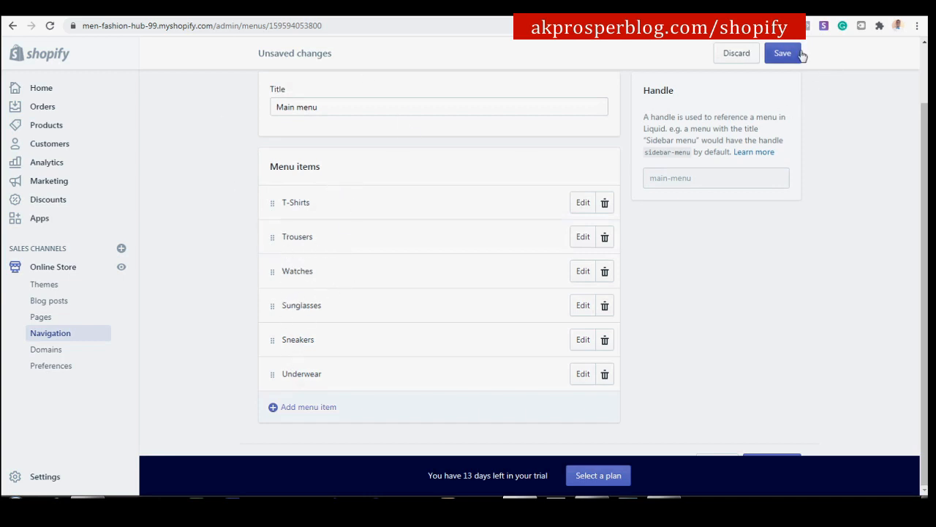
# Save the six-item Main menu and open the live storefront in a new tab.
pyautogui.click(784, 53)
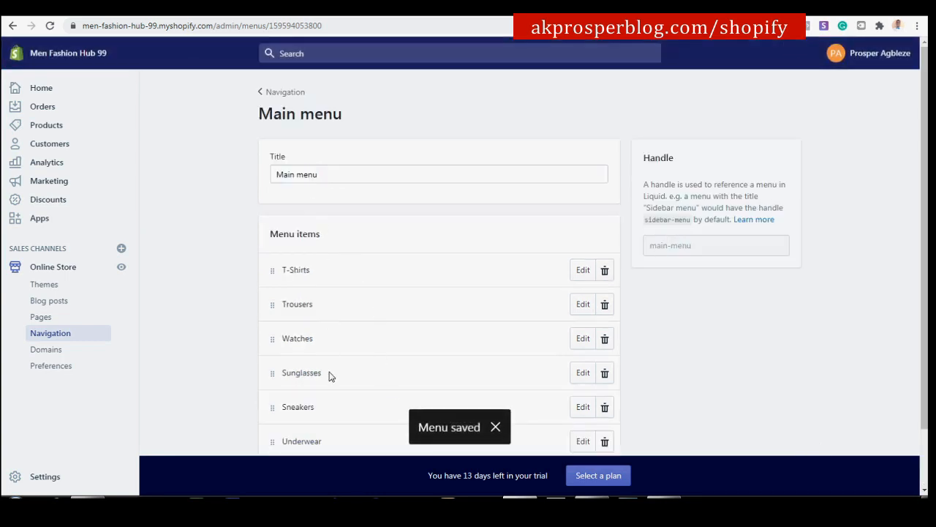
pyautogui.click(64, 337)
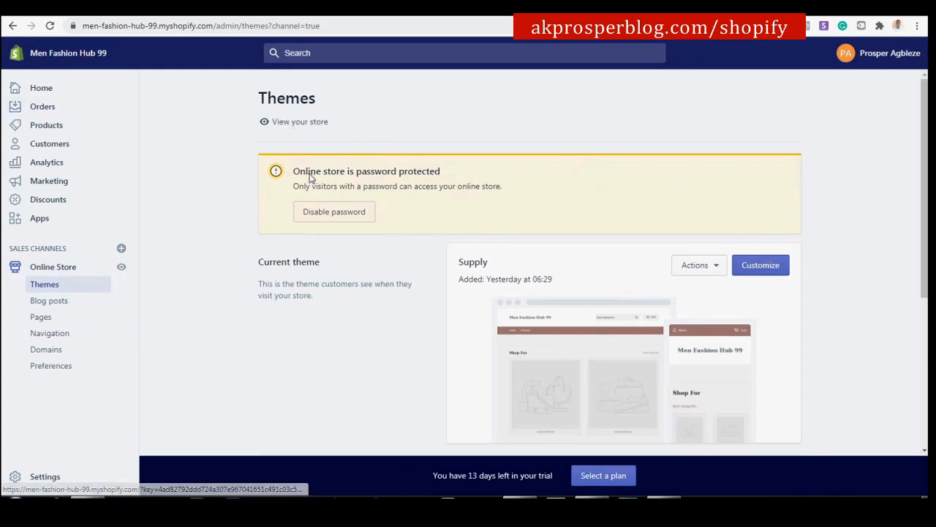
pyautogui.rightClick(313, 126)
pyautogui.click(324, 133)
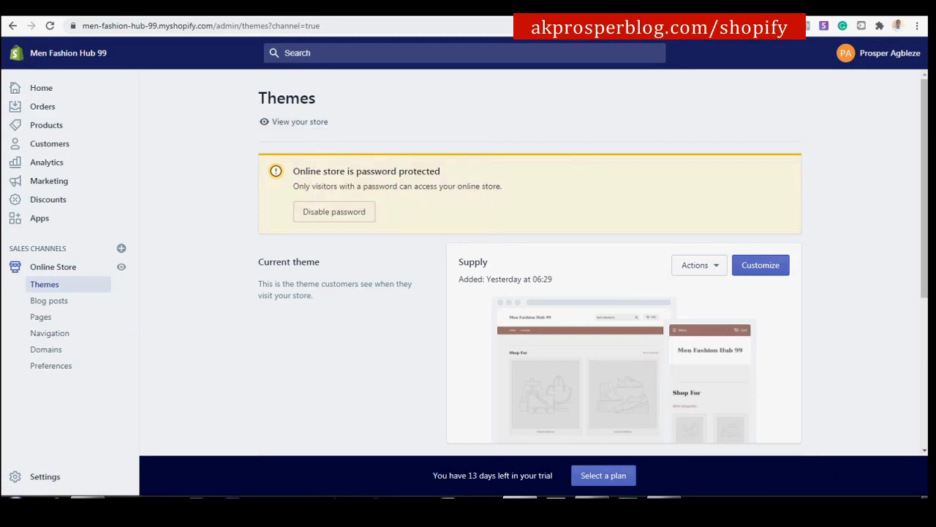
# Scroll through the new storefront, then compare it with the reference store's finished home page.
pyautogui.click(219, 7)
pyautogui.scroll(-2, 428, 193)
pyautogui.scroll(-10, 428, 190)
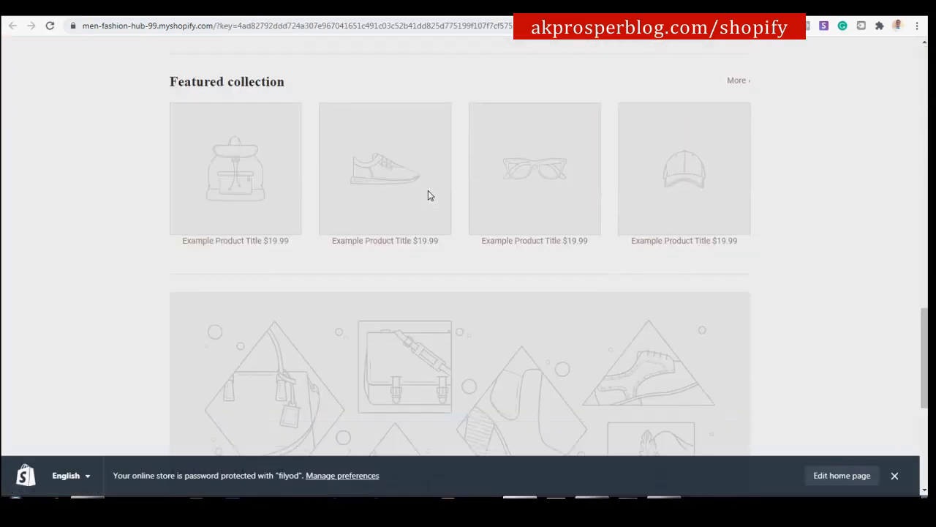
pyautogui.scroll(-5, 428, 195)
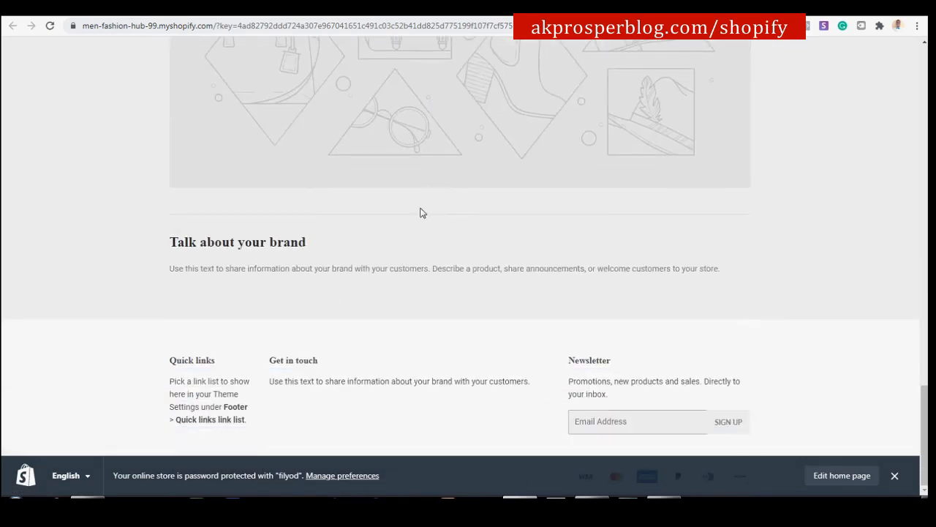
pyautogui.scroll(15, 508, 204)
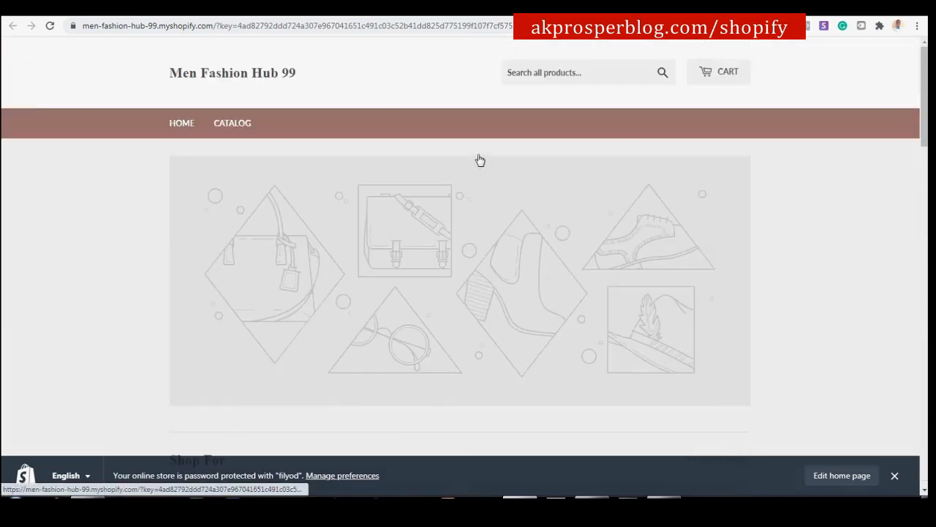
pyautogui.click(388, 7)
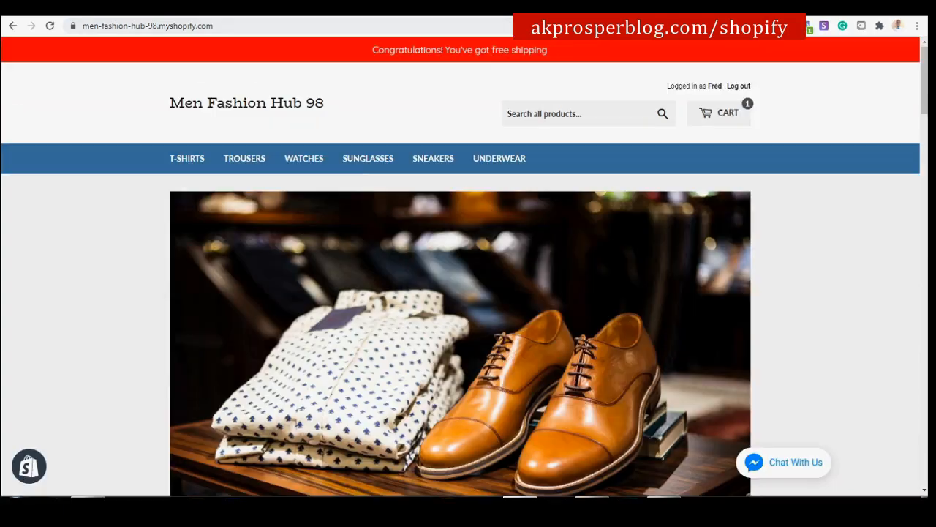
pyautogui.scroll(-12, 571, 215)
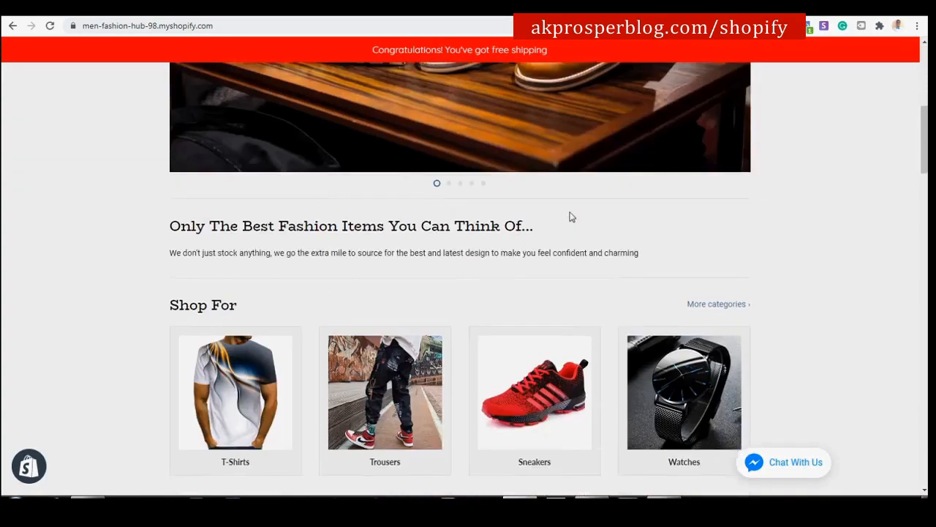
pyautogui.scroll(-15, 573, 217)
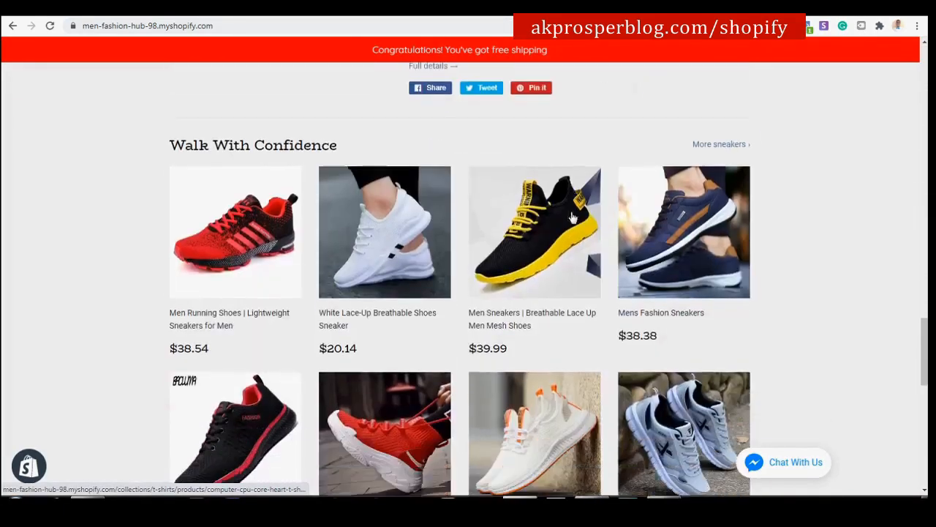
pyautogui.scroll(20, 573, 217)
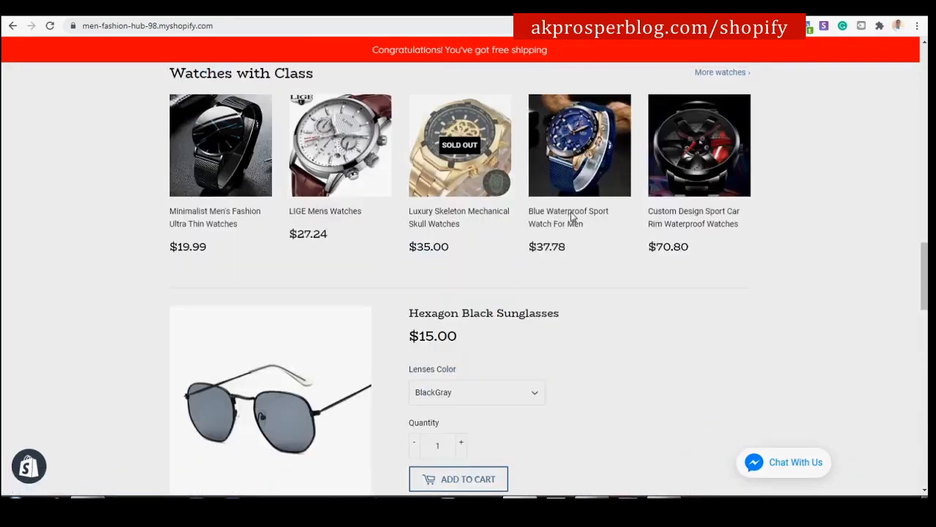
pyautogui.scroll(8, 573, 217)
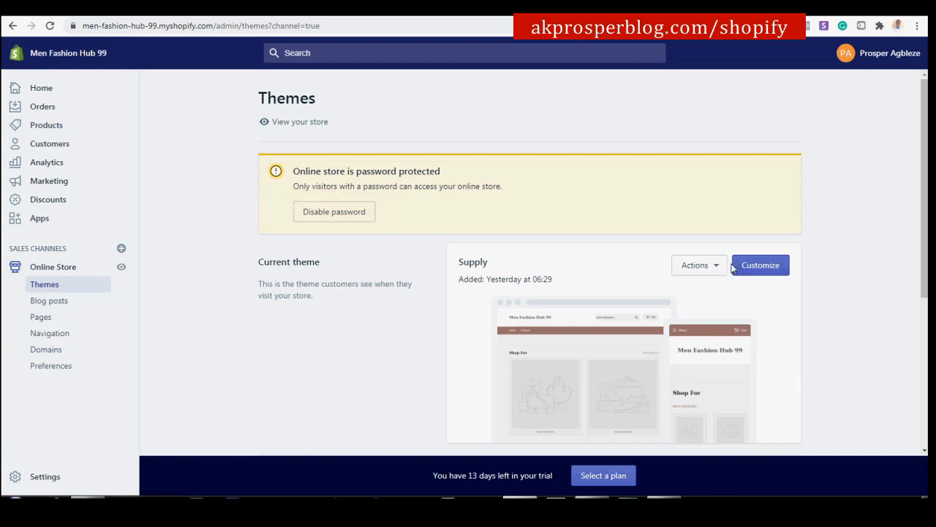
# Start customizing the Supply theme and scroll through its home page preview.
pyautogui.click(770, 264)
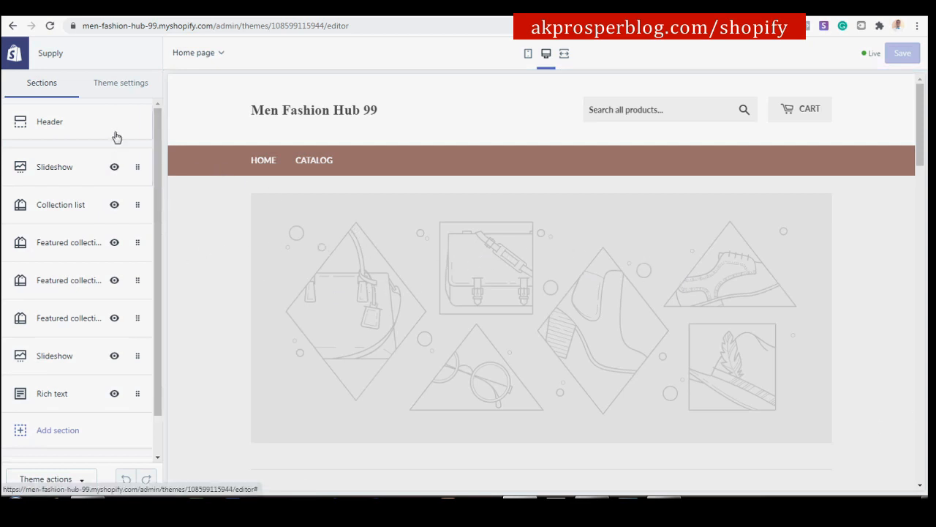
pyautogui.scroll(-3, 535, 292)
pyautogui.scroll(-8, 535, 293)
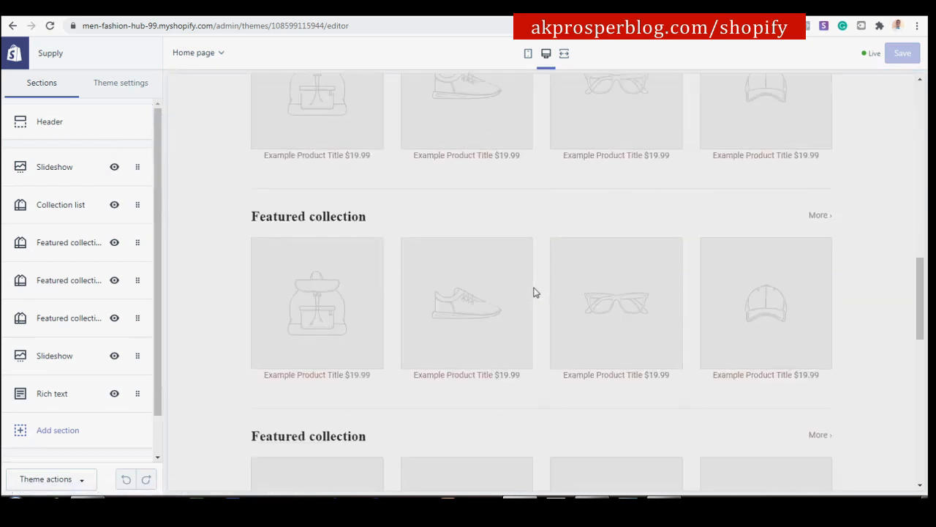
pyautogui.scroll(-10, 583, 190)
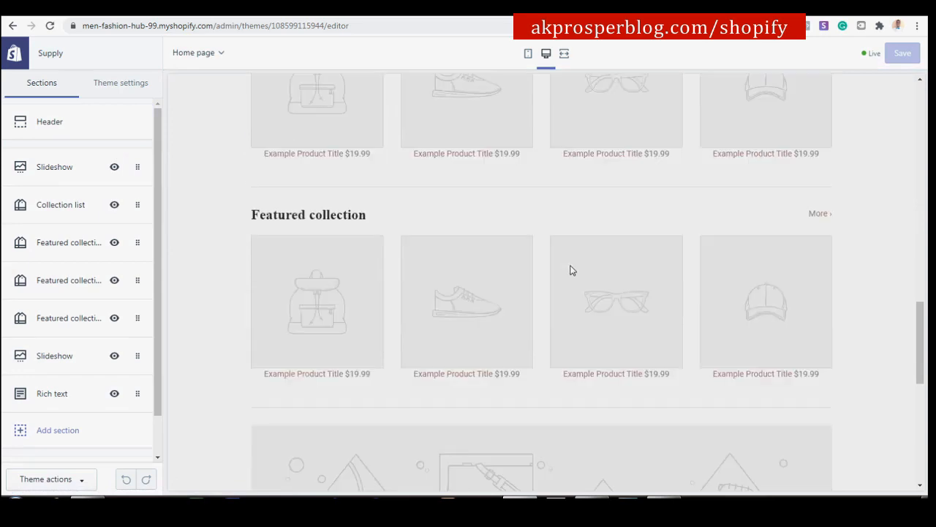
pyautogui.scroll(20, 569, 217)
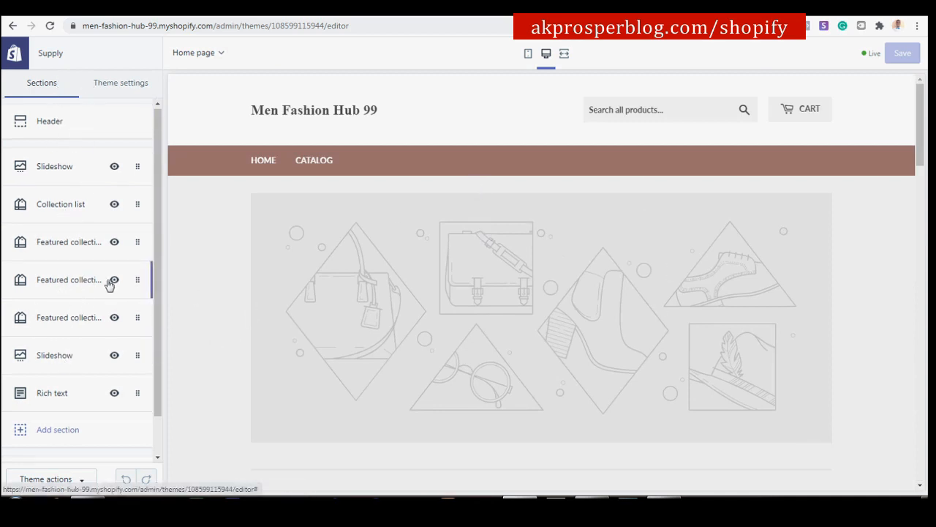
pyautogui.scroll(-1, 108, 285)
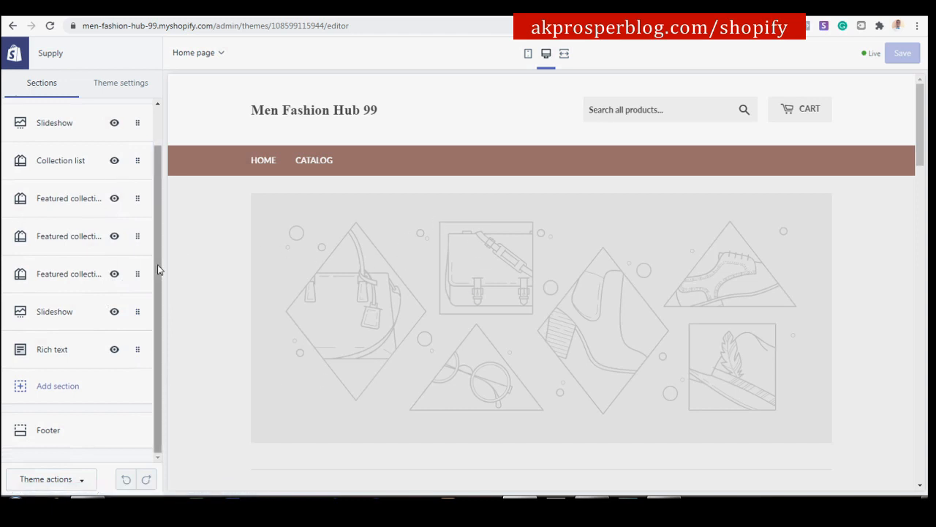
pyautogui.scroll(1, 161, 277)
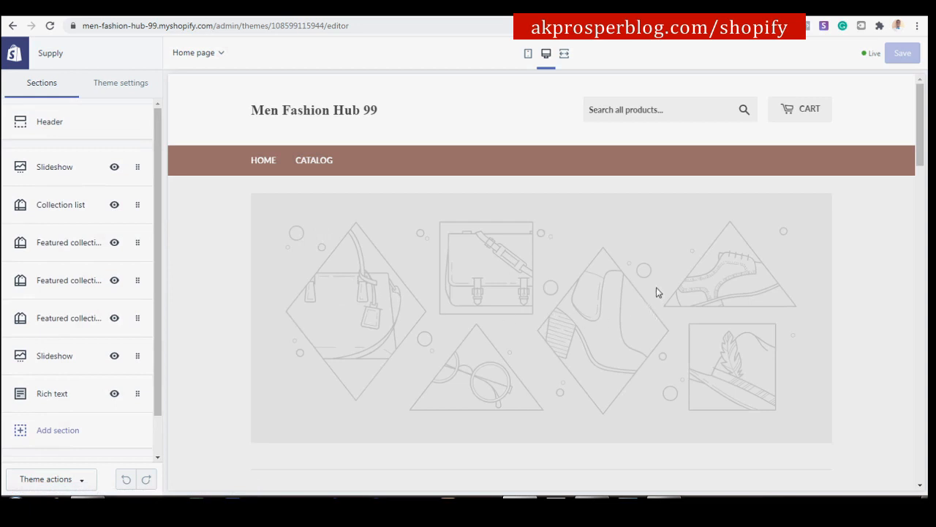
# Review the Slideshow, Collection list, Featured collection and Rich text entries in the Sections sidebar.
pyautogui.moveTo(161, 305); pyautogui.dragTo(161, 355)
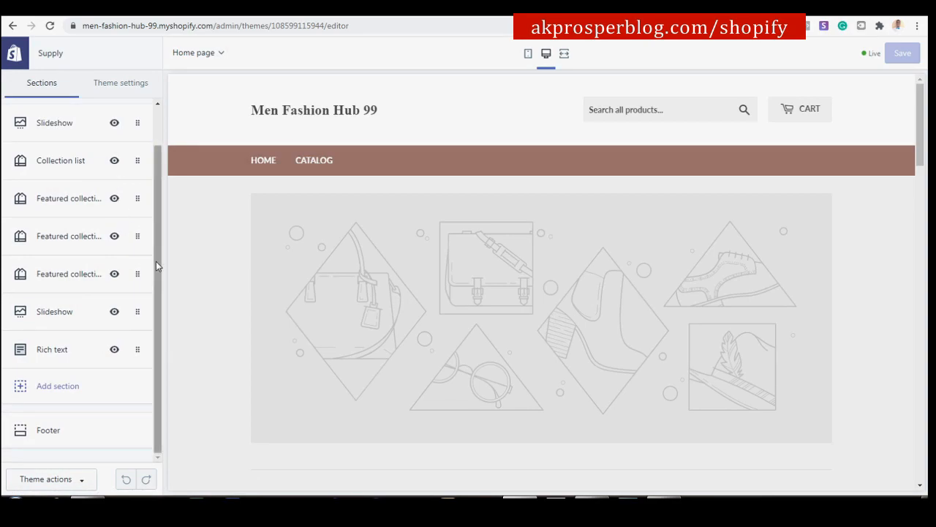
pyautogui.moveTo(159, 271); pyautogui.dragTo(165, 219)
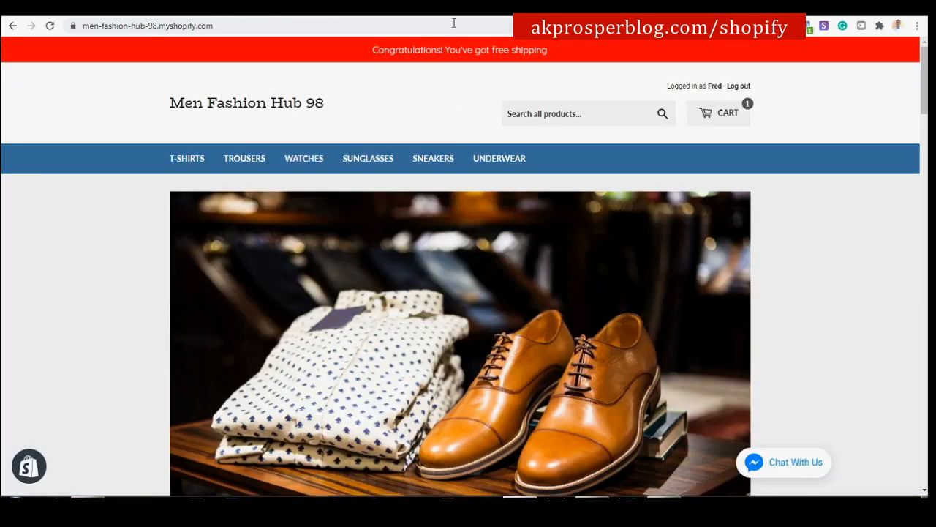
pyautogui.scroll(-15, 472, 196)
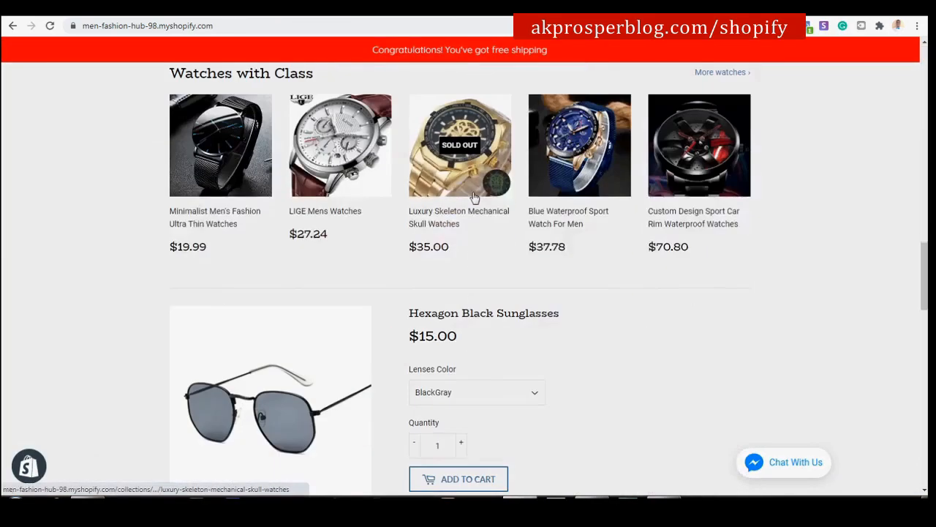
pyautogui.scroll(10, 474, 198)
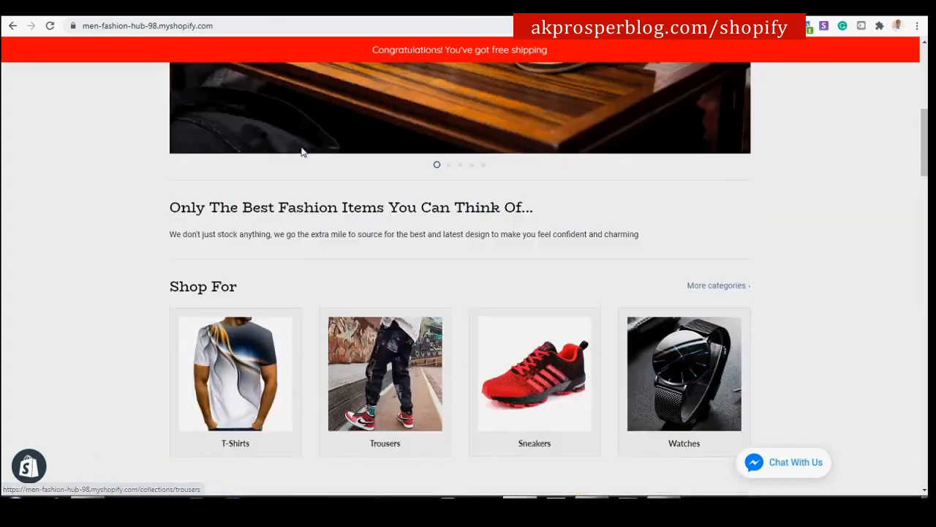
pyautogui.scroll(5, 302, 152)
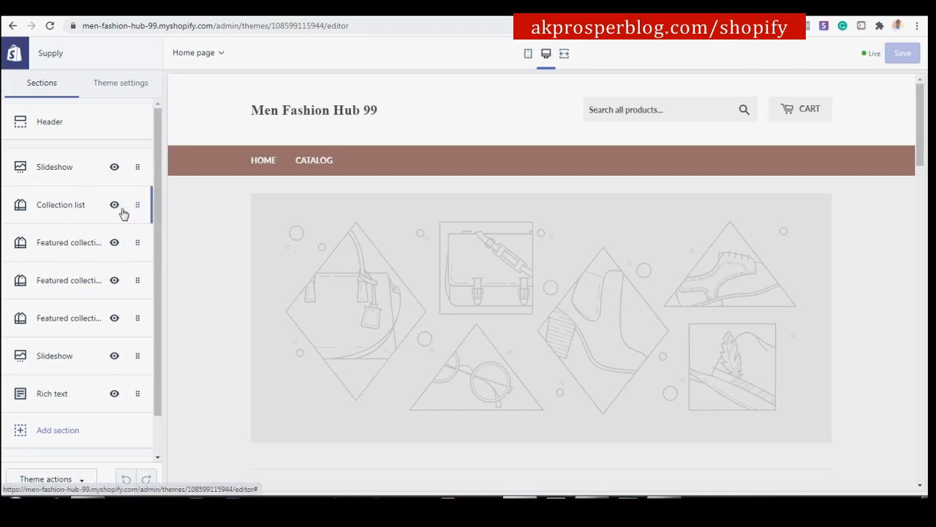
pyautogui.scroll(-2, 122, 212)
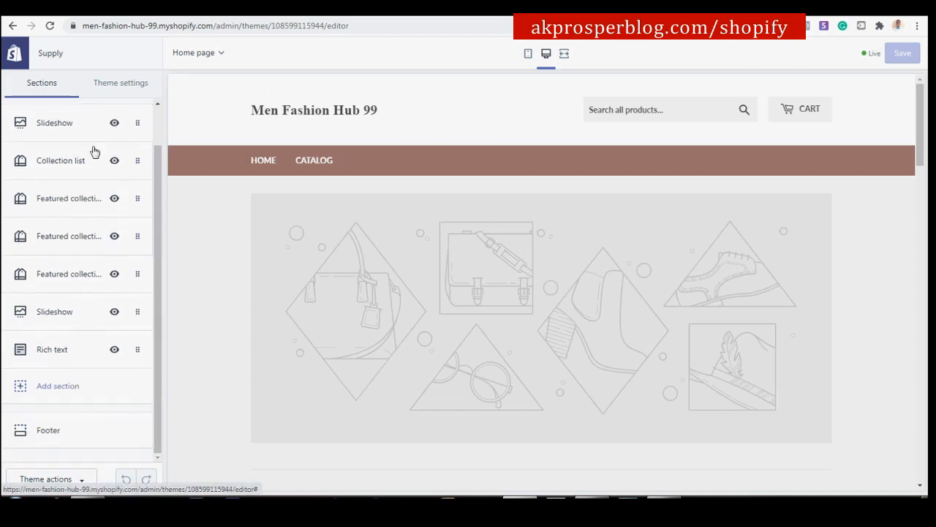
# Remove the first Slideshow, the Collection list and the first Featured collection sections.
pyautogui.click(137, 124)
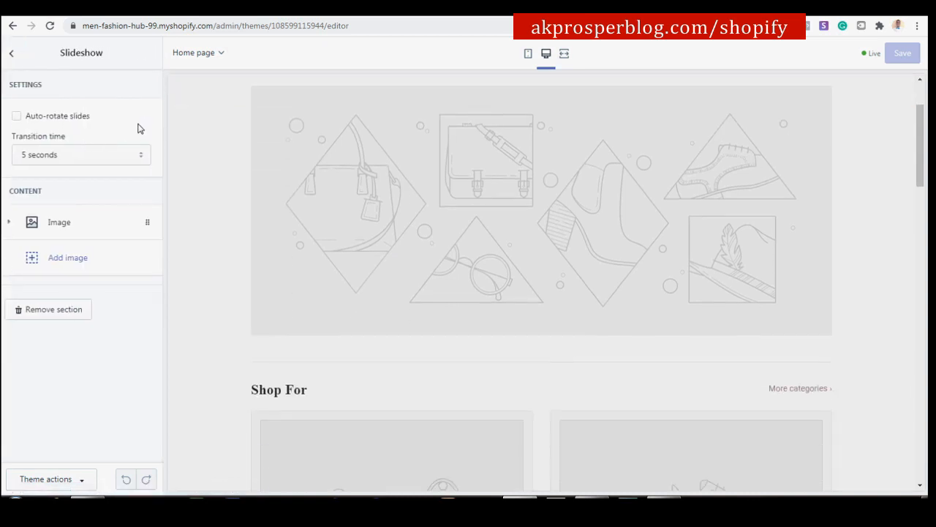
pyautogui.click(74, 310)
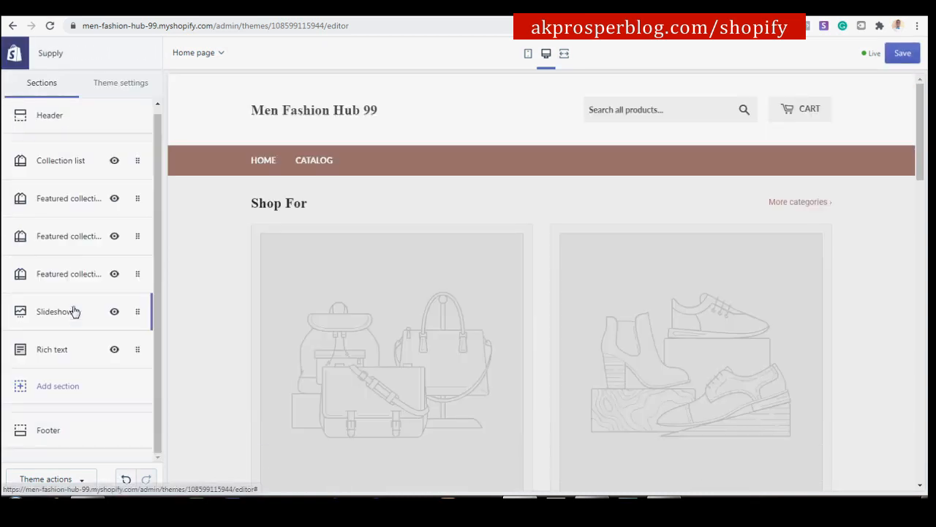
pyautogui.click(137, 158)
pyautogui.click(70, 238)
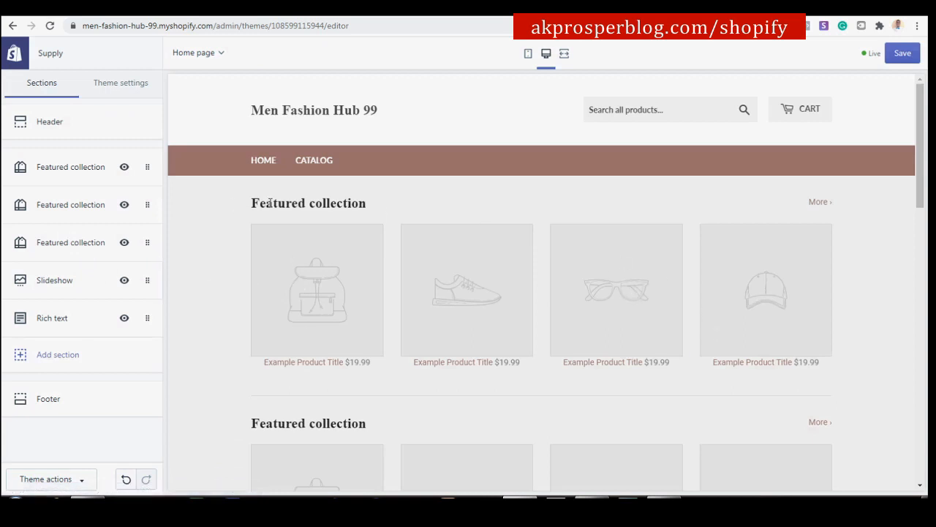
pyautogui.click(151, 167)
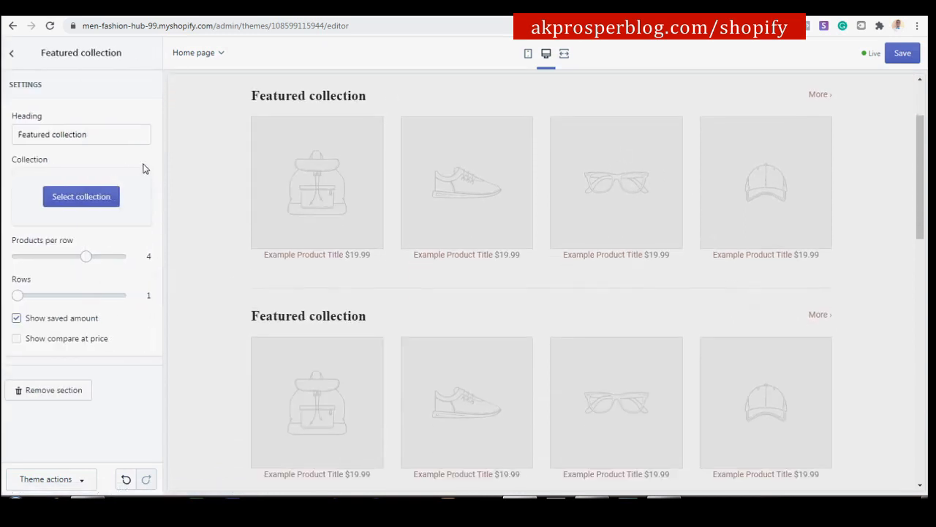
pyautogui.click(73, 389)
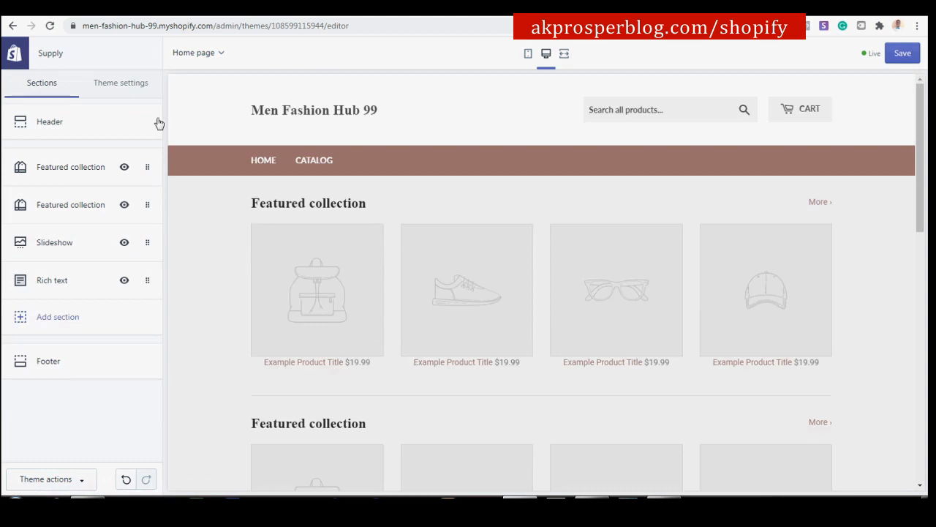
# Remove the remaining two Featured collections, the other Slideshow and the Rich text section.
pyautogui.click(140, 167)
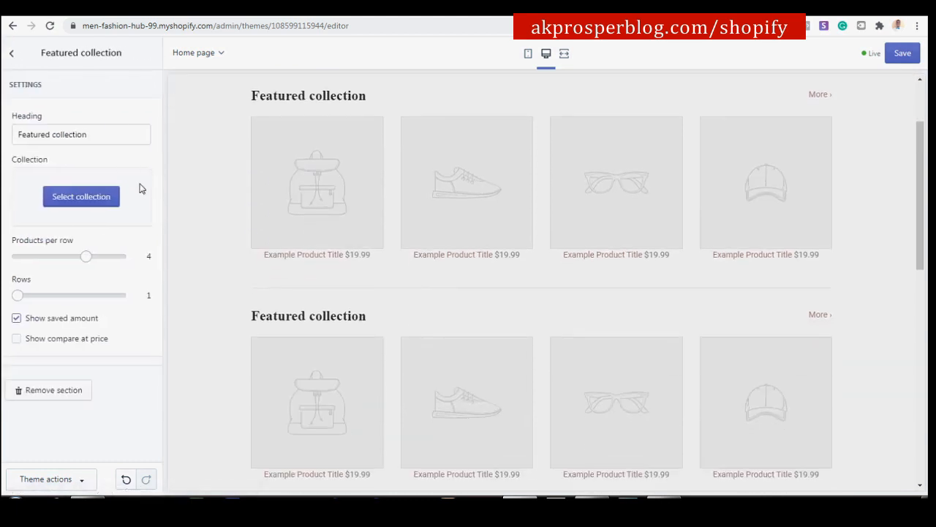
pyautogui.click(69, 390)
pyautogui.click(144, 163)
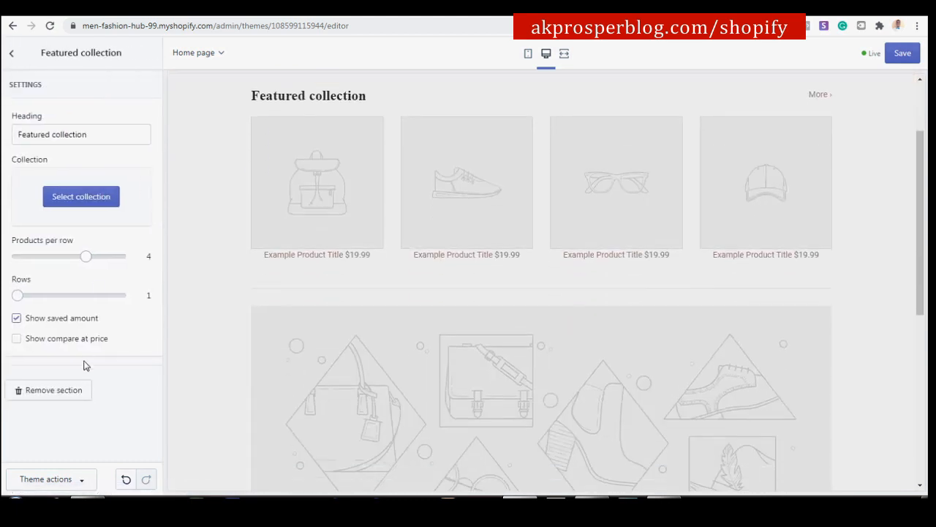
pyautogui.click(69, 394)
pyautogui.click(145, 165)
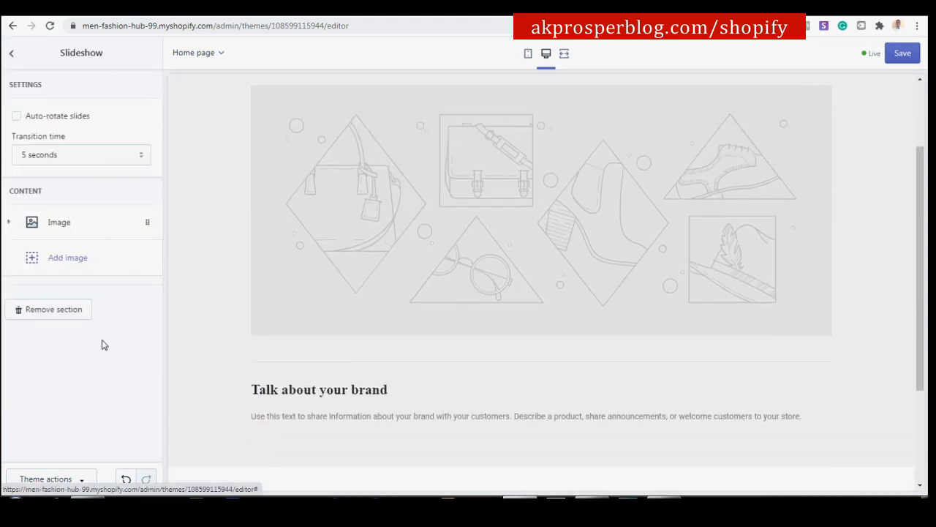
pyautogui.click(55, 310)
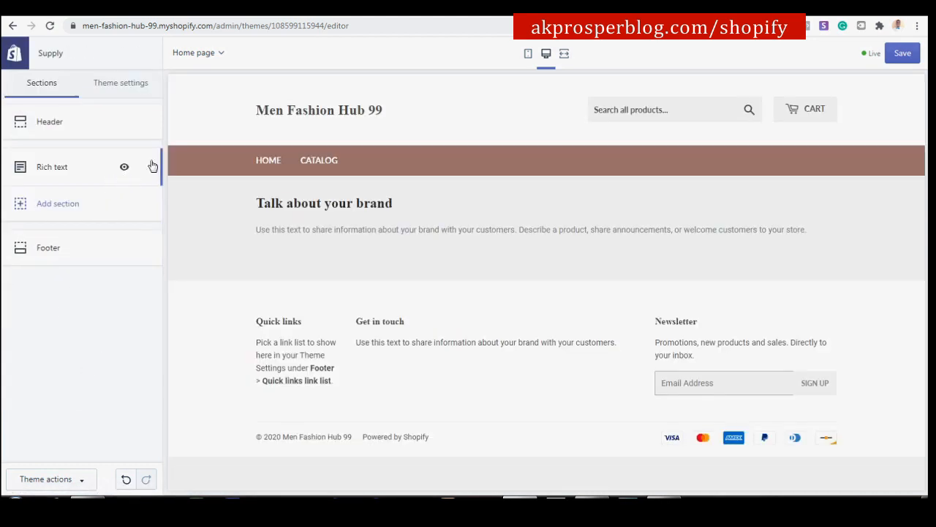
pyautogui.click(92, 165)
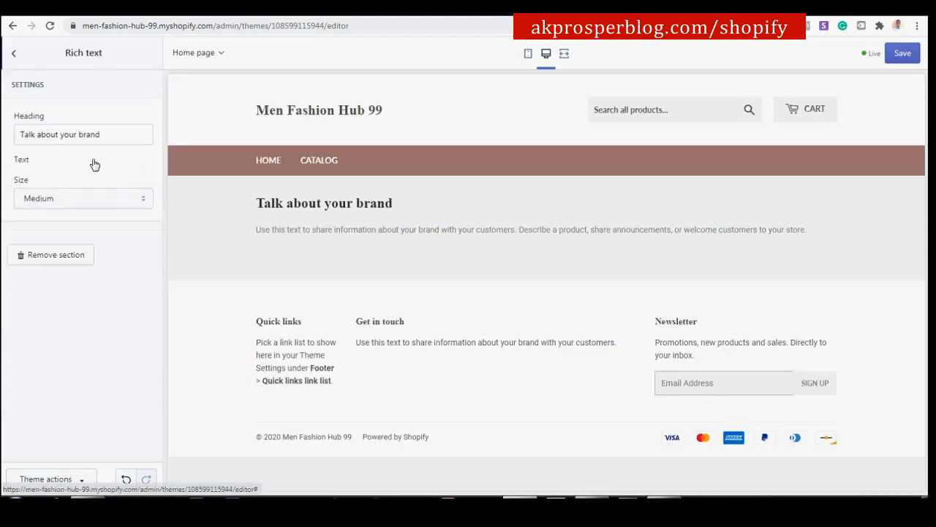
pyautogui.click(62, 357)
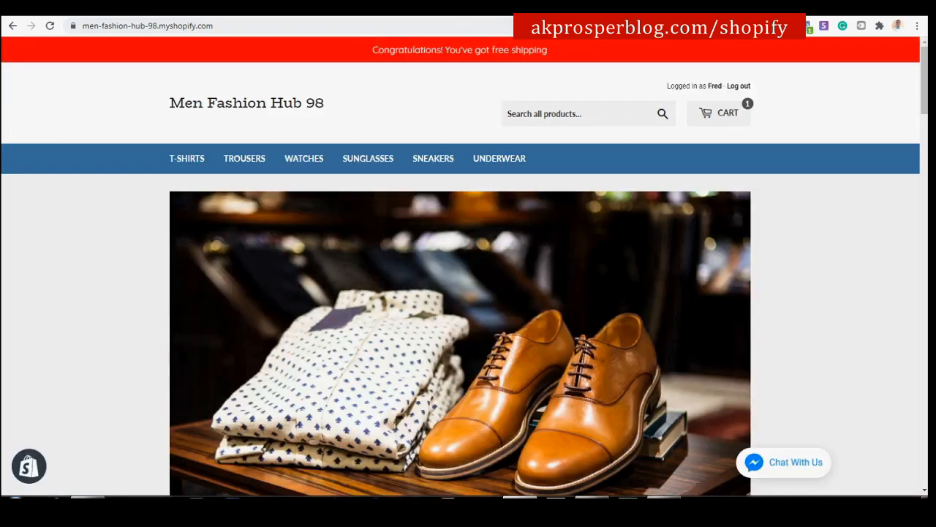
# Scroll through the Men Fashion Hub 98 storefront to review its home page sections.
pyautogui.scroll(-1, 506, 313)
pyautogui.scroll(1, 498, 288)
pyautogui.scroll(-1, 500, 293)
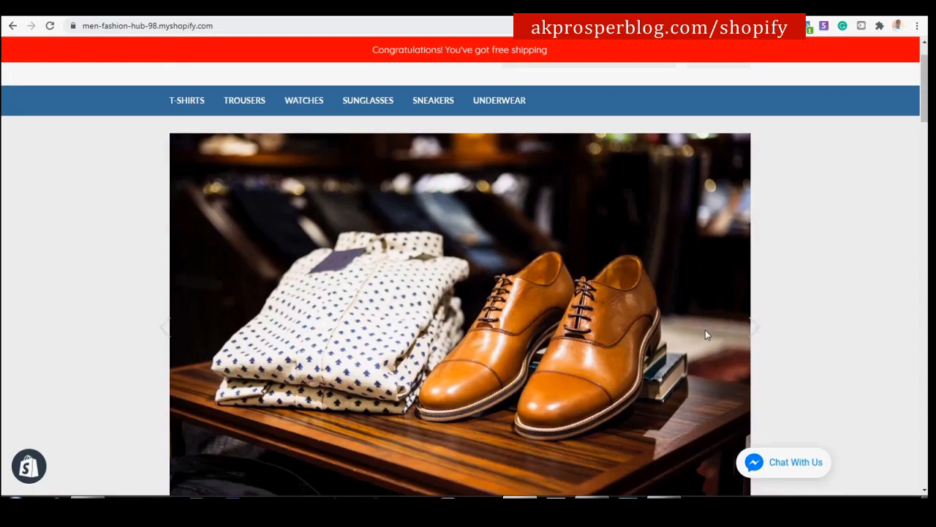
pyautogui.scroll(-1, 476, 289)
pyautogui.scroll(-1, 649, 285)
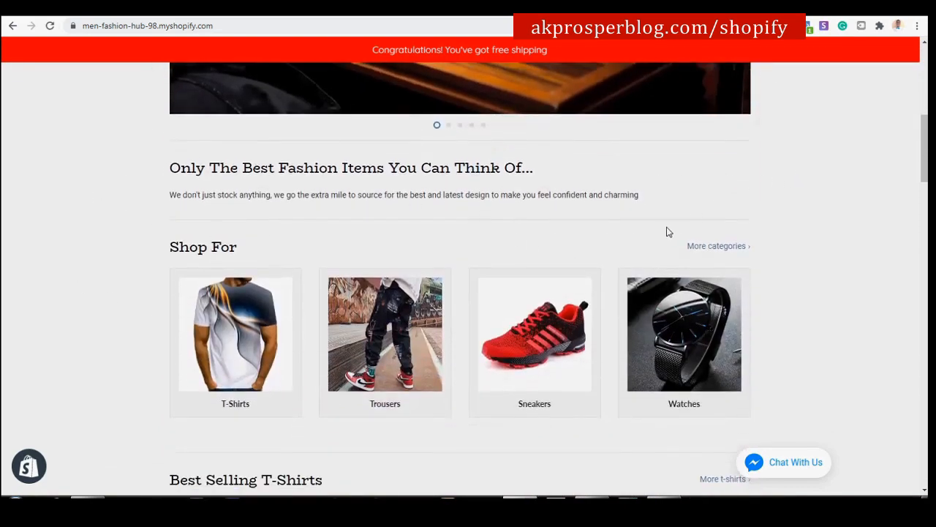
pyautogui.scroll(-1, 666, 232)
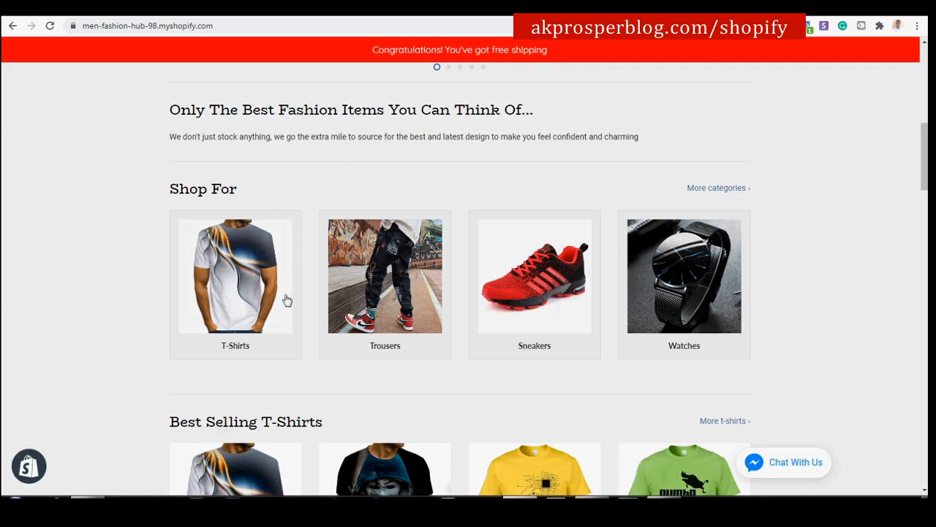
pyautogui.scroll(-3, 783, 230)
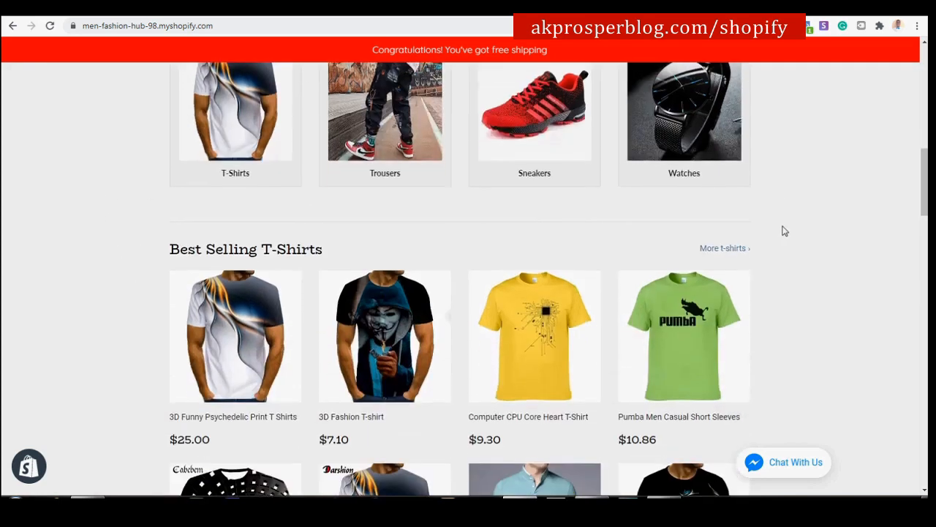
pyautogui.scroll(10, 696, 202)
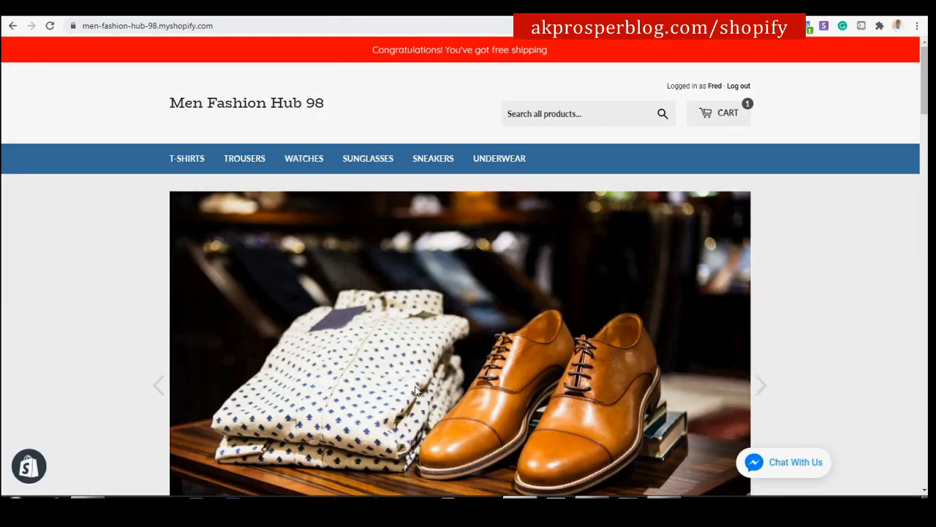
pyautogui.scroll(-2, 434, 267)
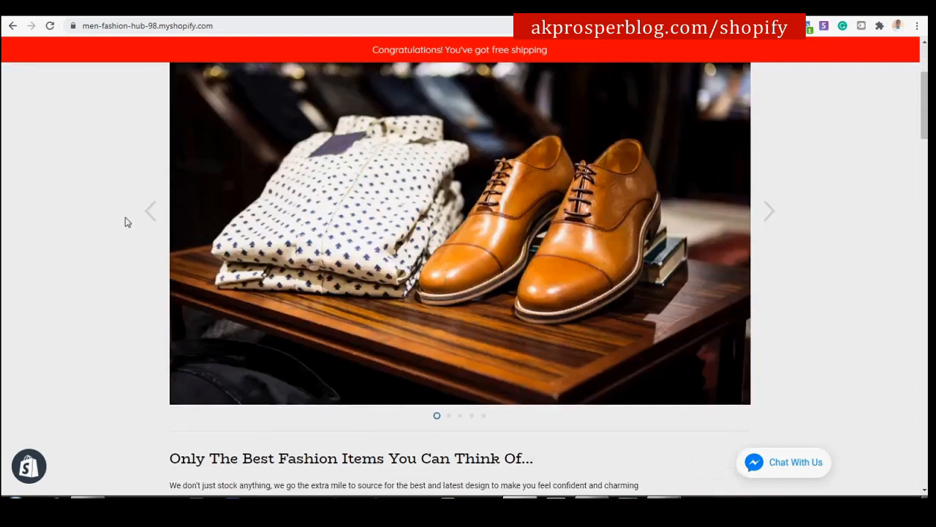
pyautogui.scroll(3, 581, 260)
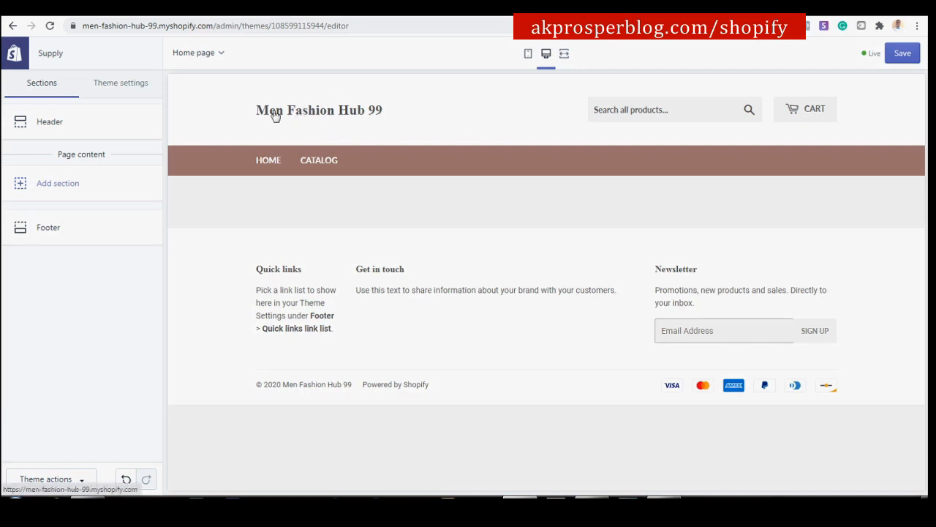
# Back in the Men Fashion Hub 99 editor, add a Slideshow section to the home page.
pyautogui.moveTo(255, 115); pyautogui.dragTo(300, 120)
pyautogui.click(413, 117)
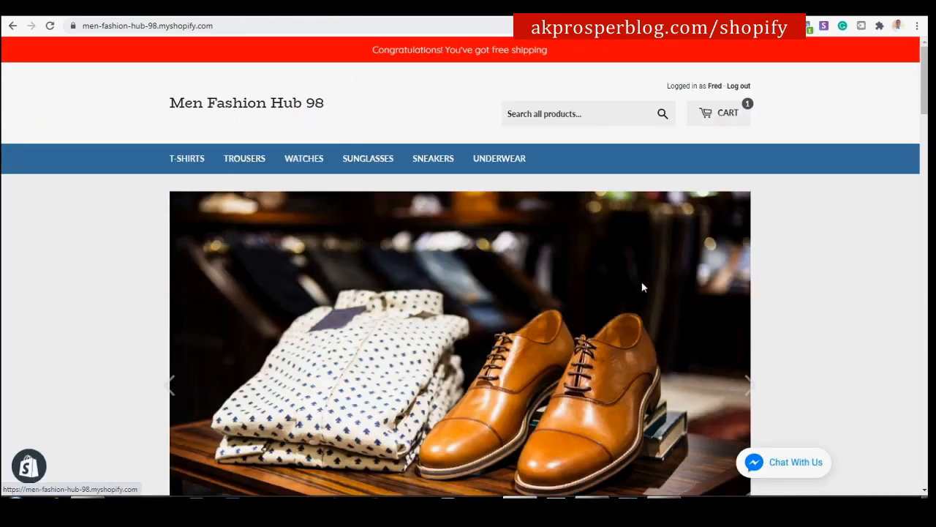
pyautogui.click(237, 10)
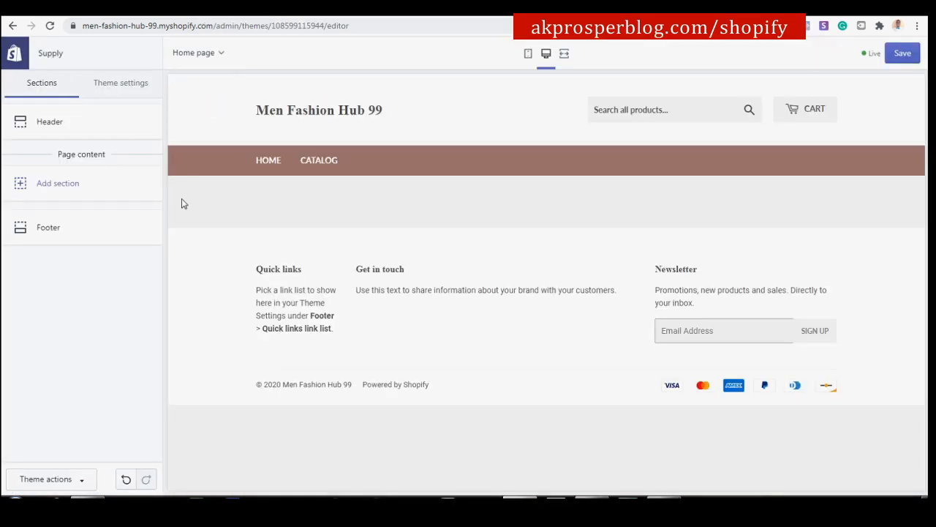
pyautogui.click(60, 188)
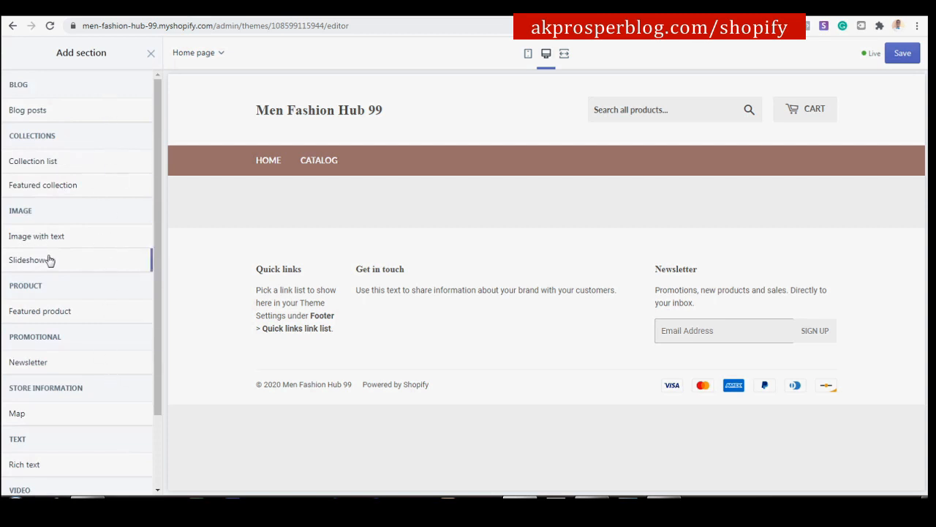
pyautogui.moveTo(52, 256)
pyautogui.click(133, 261)
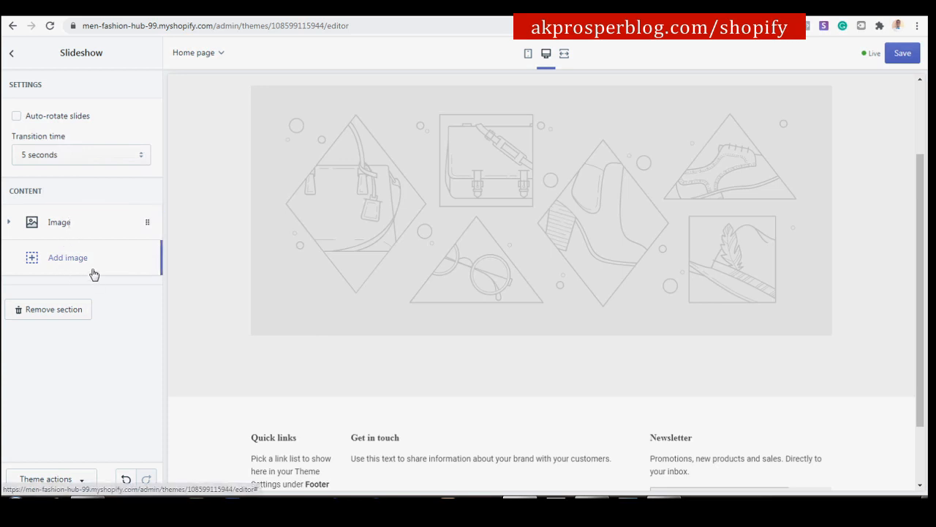
# Upload 'Complete suit for men' and set it as the first slide's image.
pyautogui.click(71, 226)
pyautogui.click(75, 342)
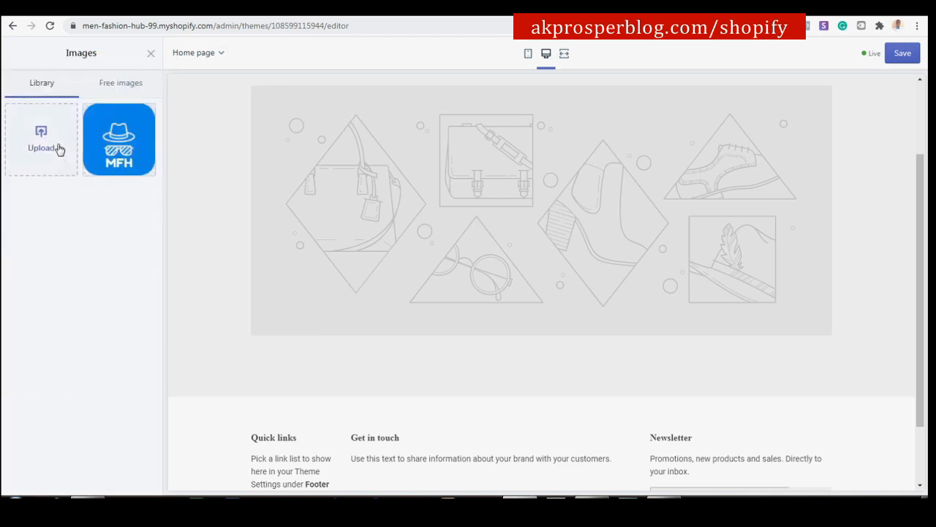
pyautogui.click(49, 142)
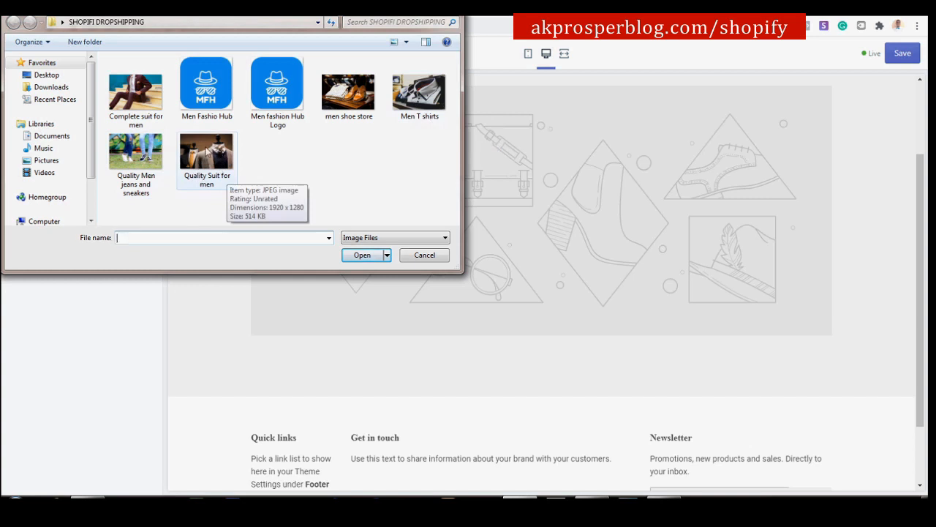
pyautogui.click(132, 95)
pyautogui.click(123, 155)
pyautogui.click(201, 152)
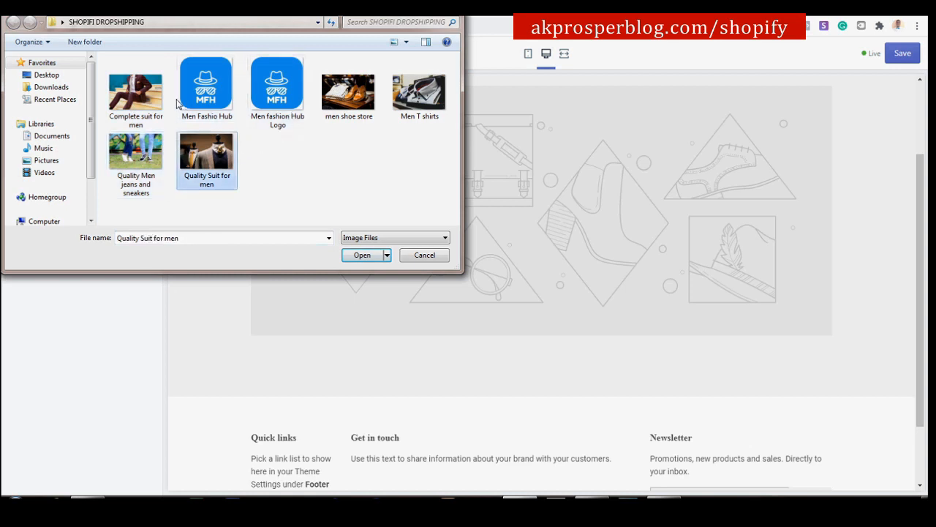
pyautogui.click(154, 94)
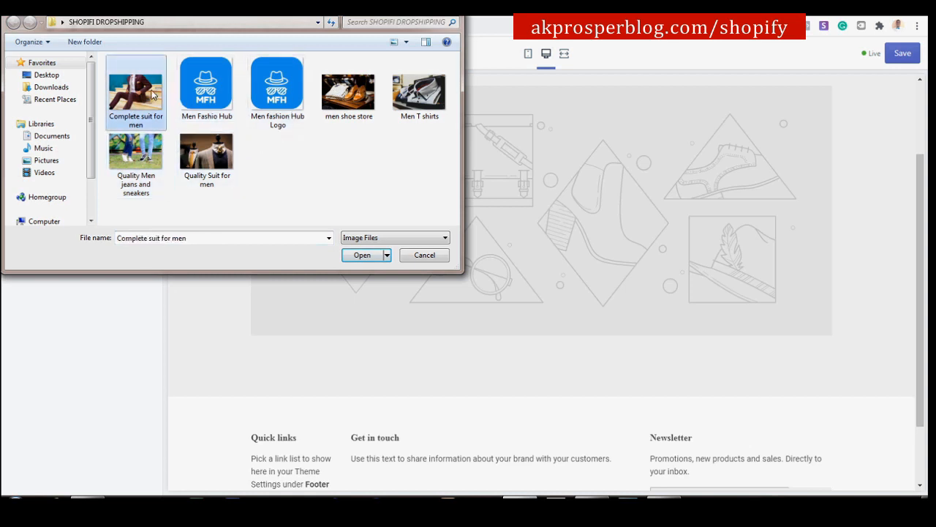
pyautogui.click(361, 256)
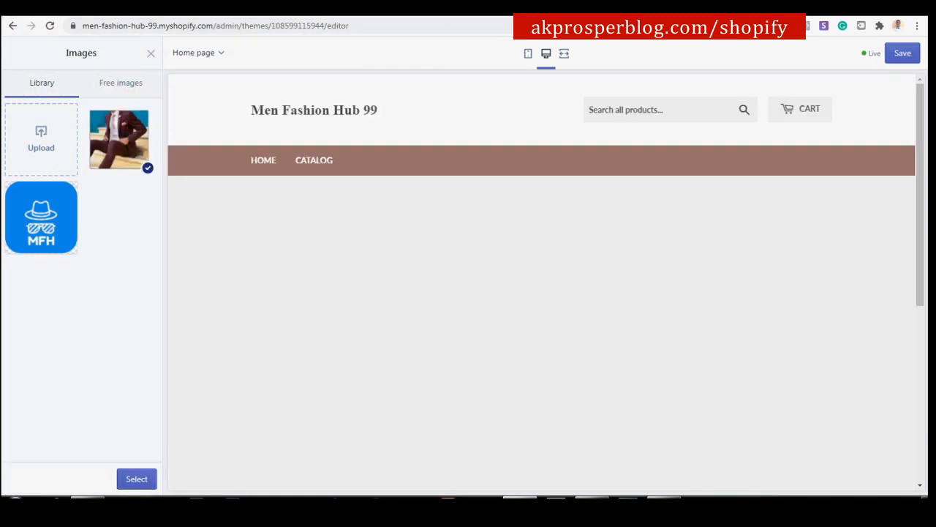
pyautogui.click(135, 479)
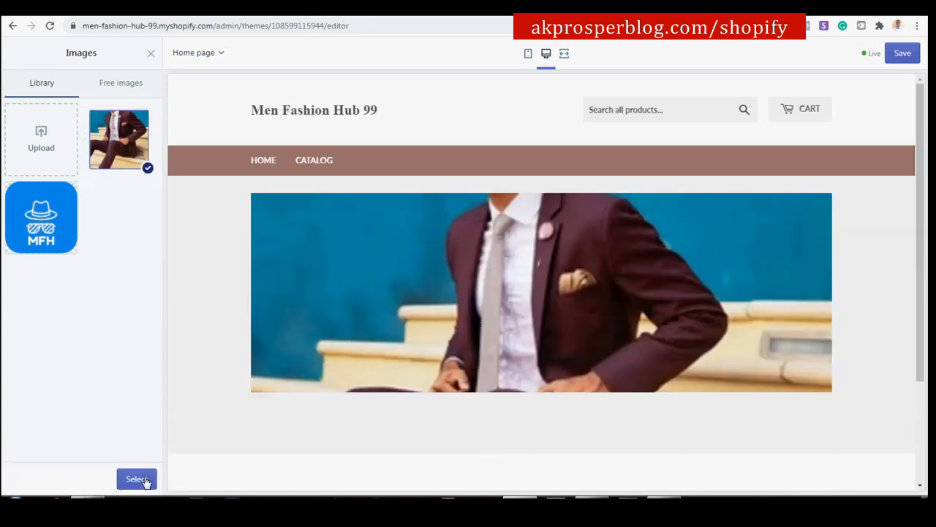
pyautogui.click(136, 479)
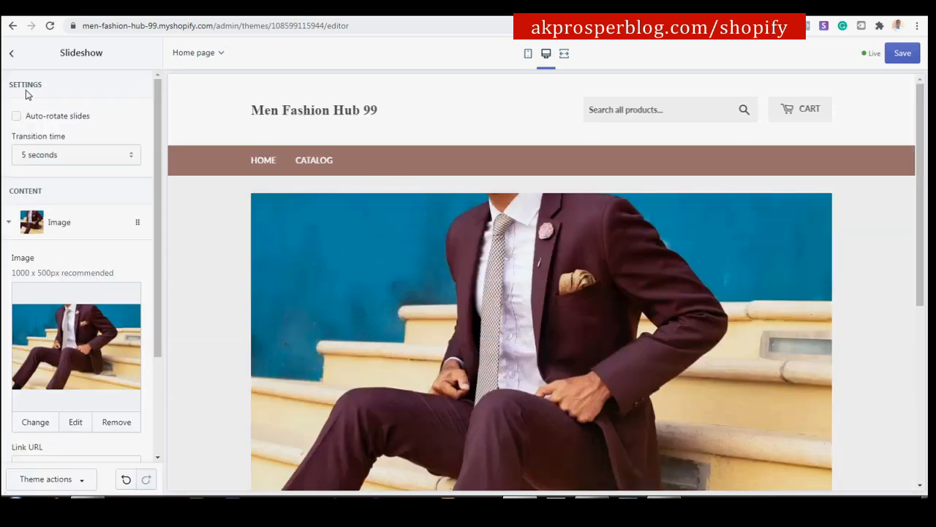
pyautogui.scroll(-1, 534, 303)
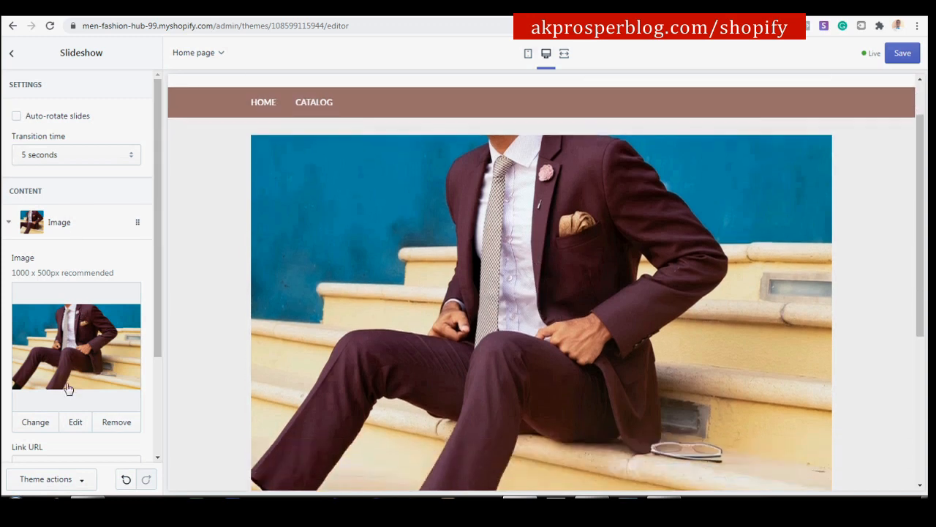
pyautogui.scroll(-1, 70, 403)
pyautogui.scroll(1, 67, 182)
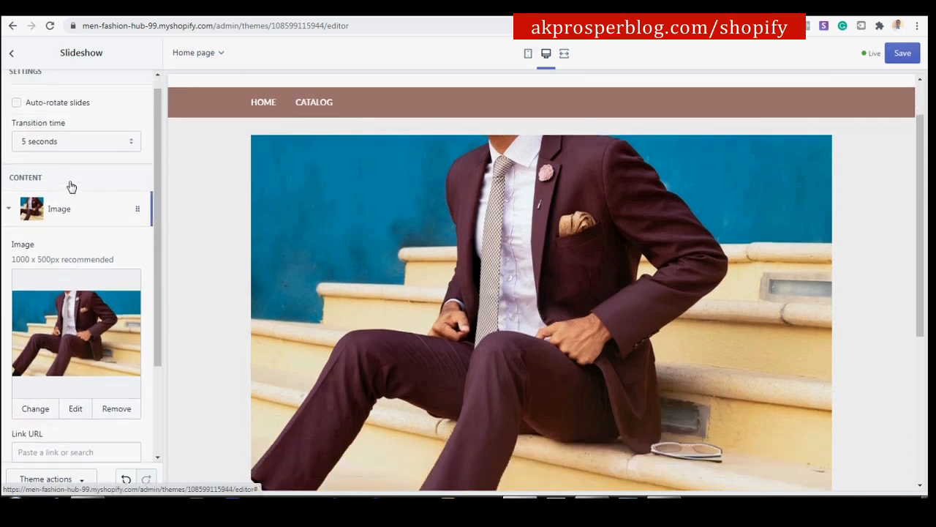
# Add a second slide using the uploaded men shoe store image.
pyautogui.click(66, 233)
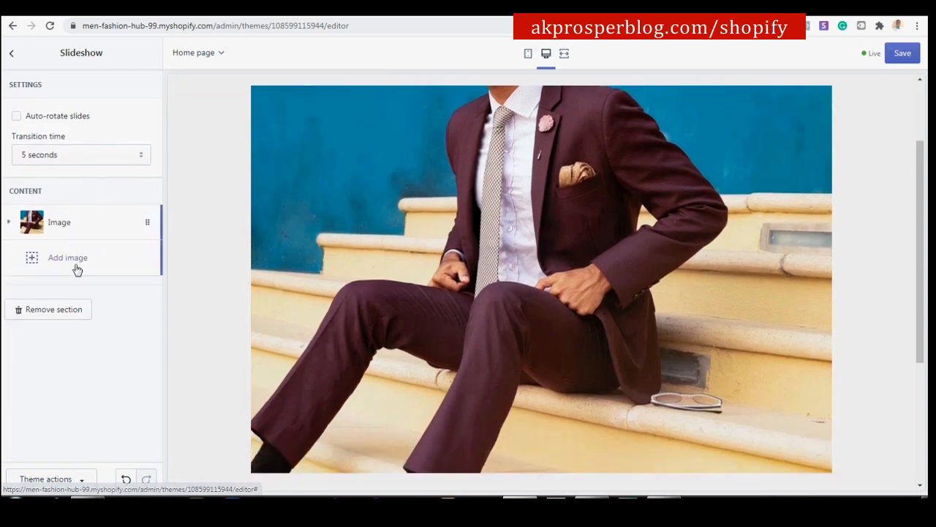
pyautogui.click(74, 267)
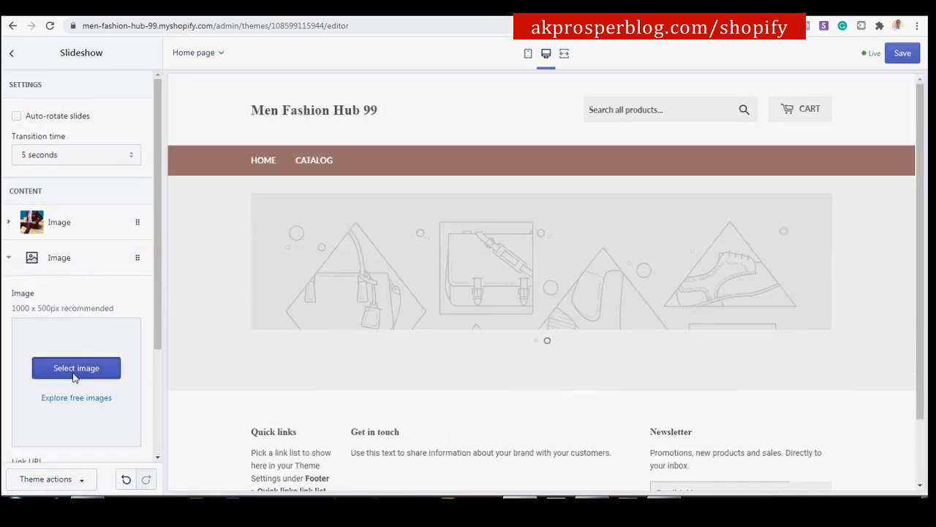
pyautogui.click(74, 369)
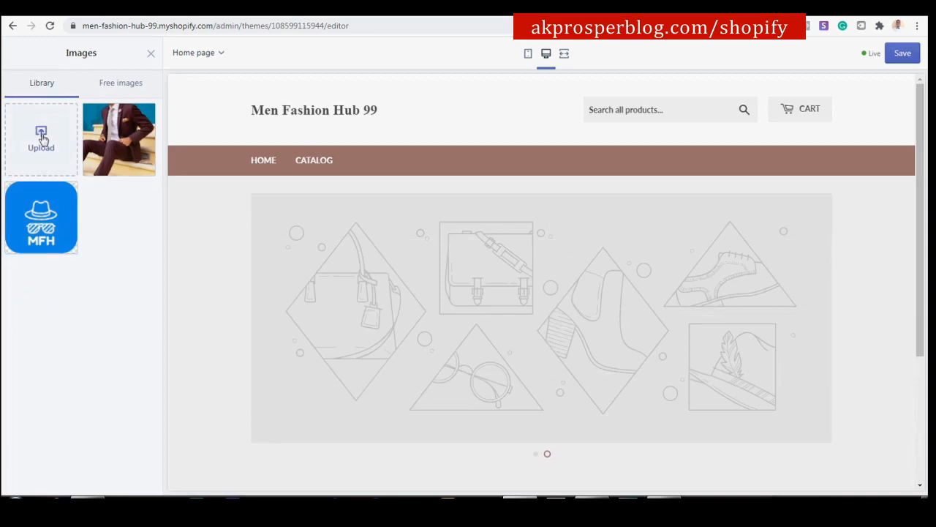
pyautogui.click(40, 139)
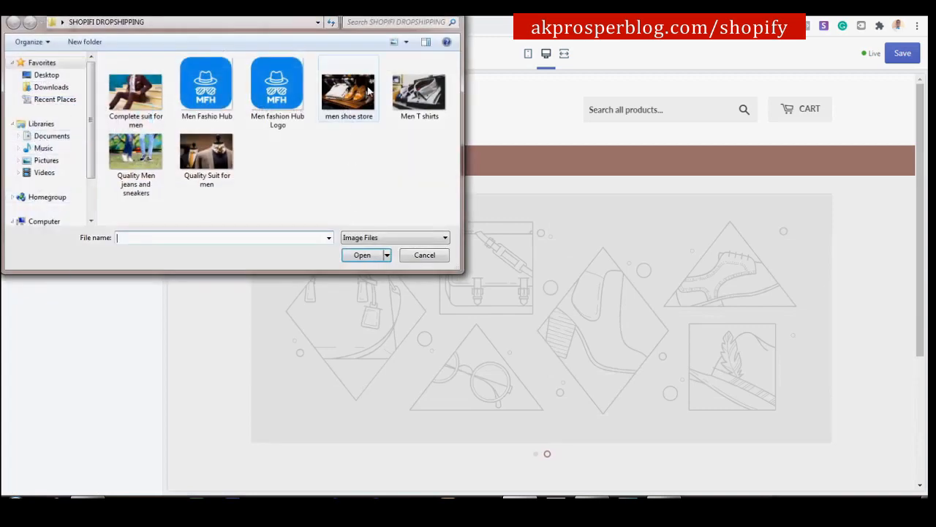
pyautogui.click(354, 92)
pyautogui.click(364, 256)
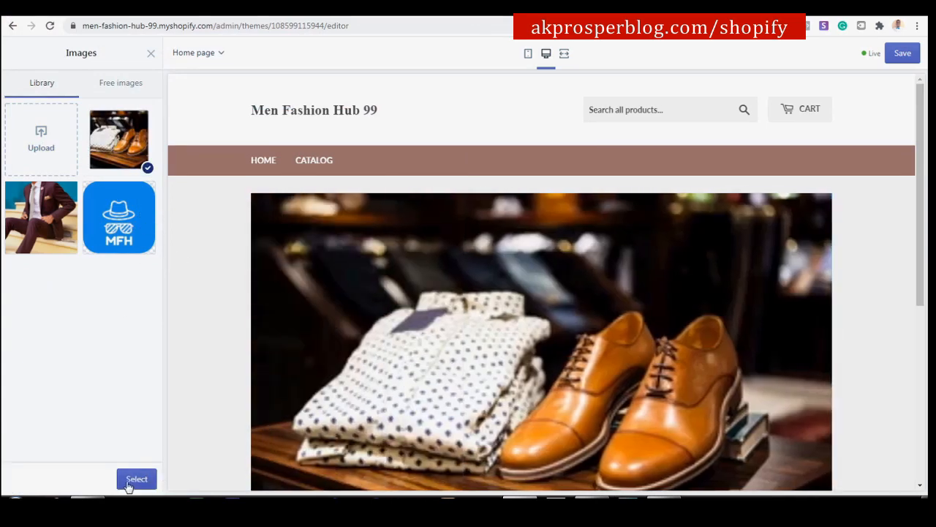
pyautogui.click(136, 479)
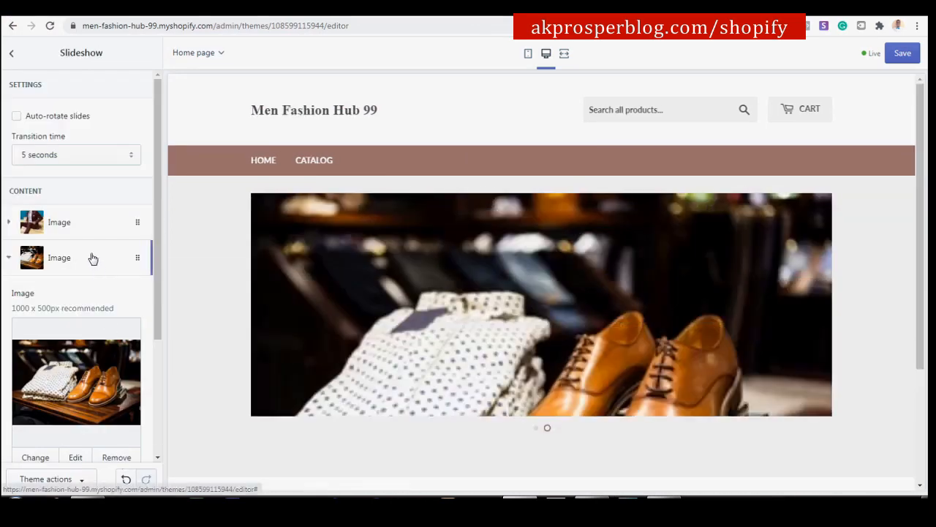
pyautogui.click(31, 270)
# Add a third slide using the uploaded Men T shirts photo.
pyautogui.click(84, 295)
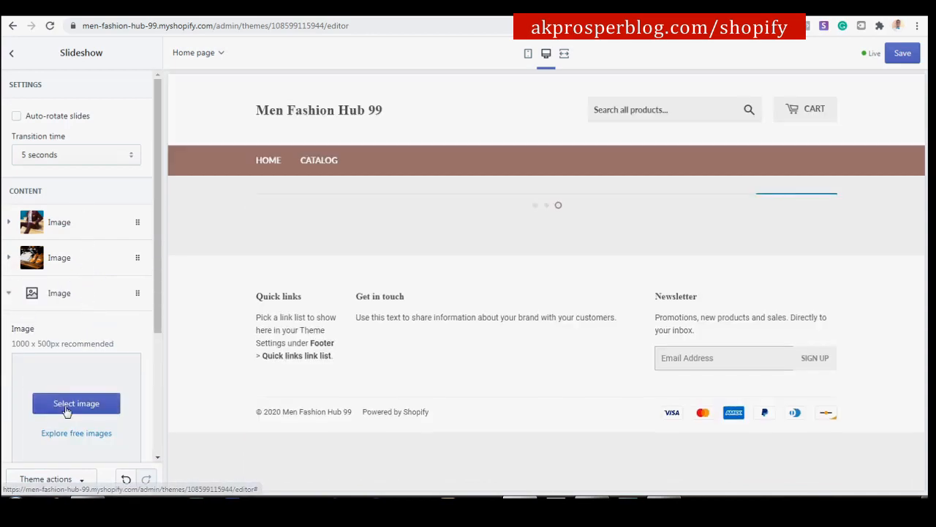
pyautogui.click(66, 405)
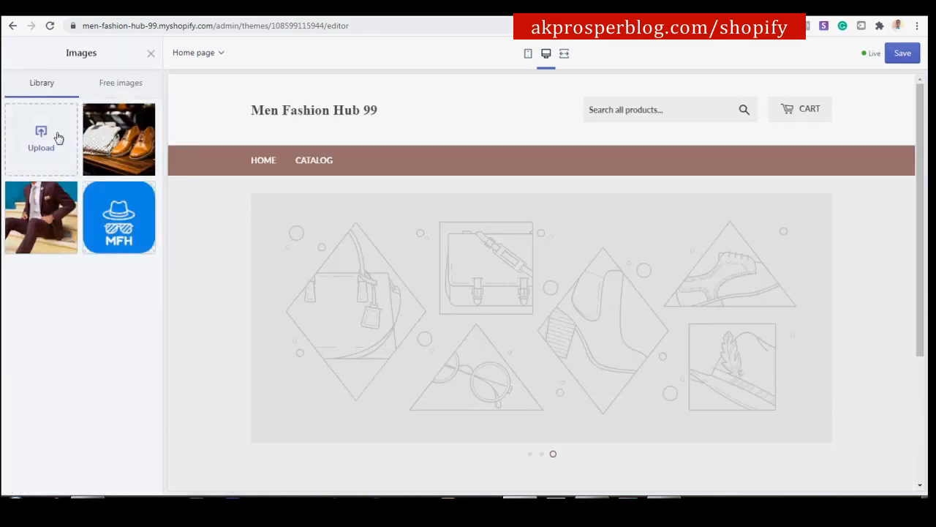
pyautogui.click(414, 121)
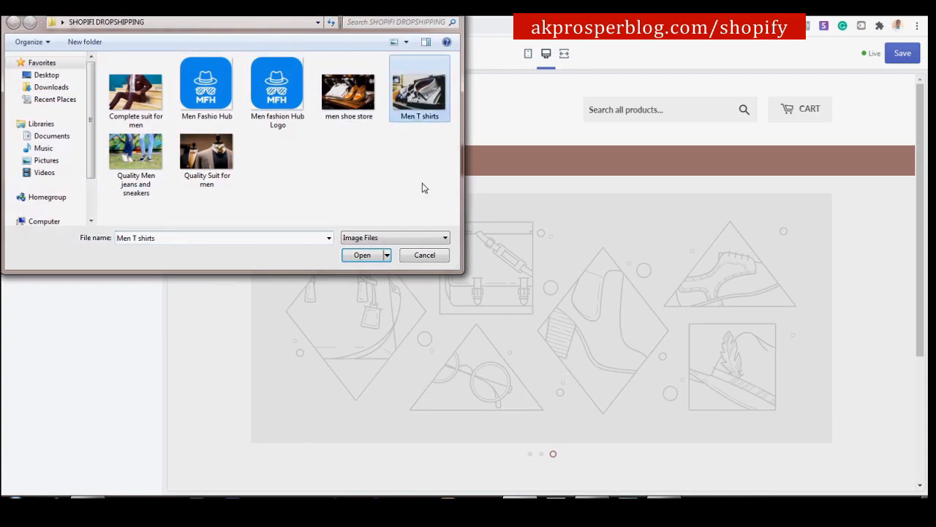
pyautogui.click(363, 255)
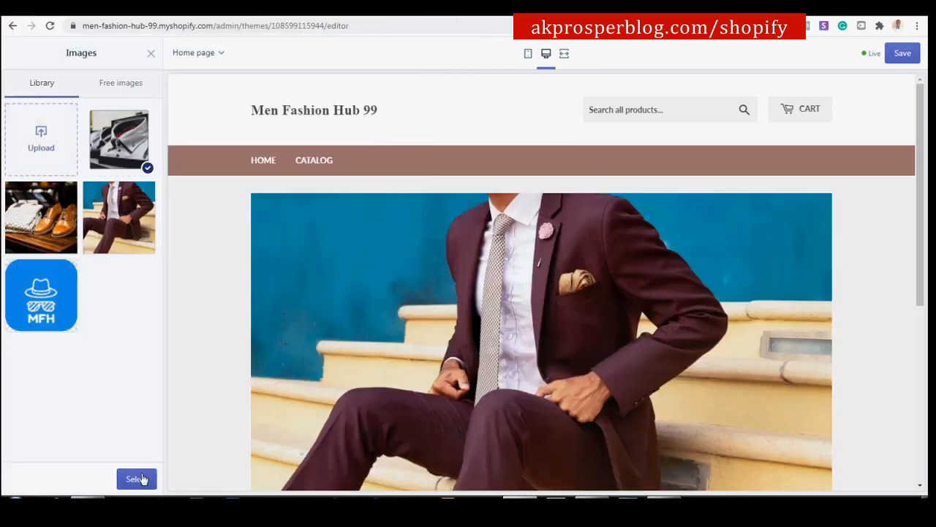
pyautogui.click(138, 478)
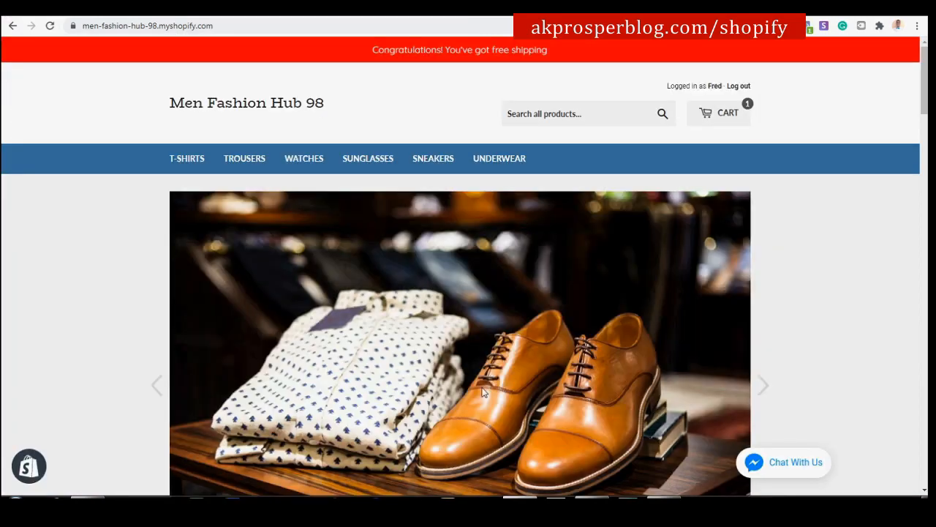
pyautogui.scroll(-2, 484, 392)
pyautogui.scroll(-1, 417, 441)
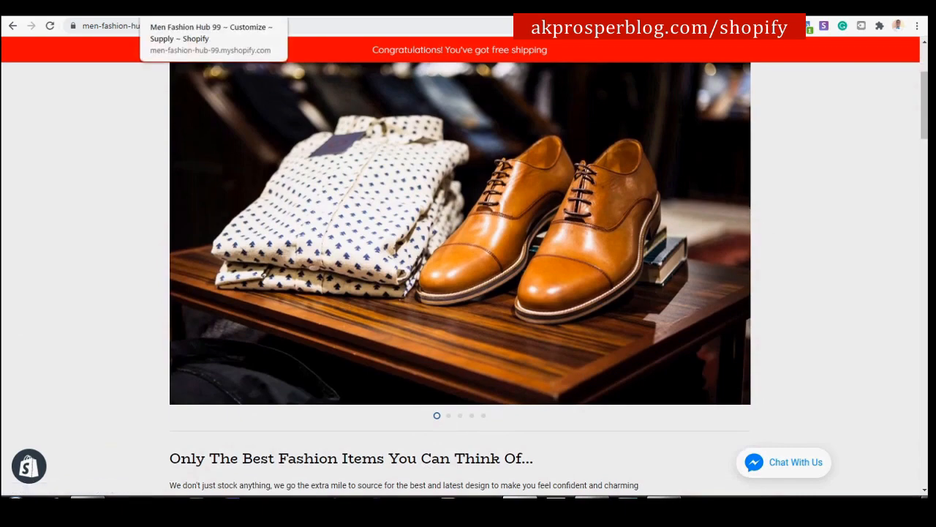
# Add a fourth slide with the uploaded 'Quality Men jeans and sneakers' photo.
pyautogui.click(180, 9)
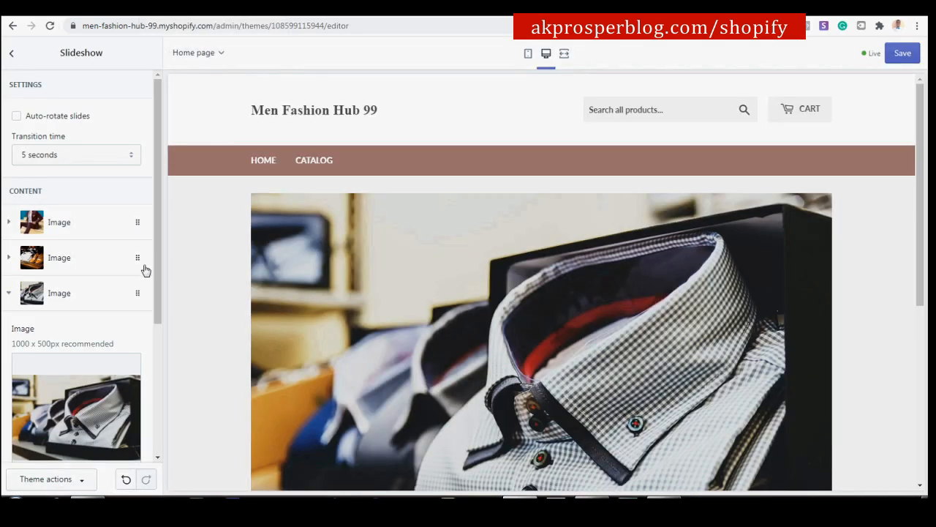
pyautogui.click(90, 296)
pyautogui.click(62, 331)
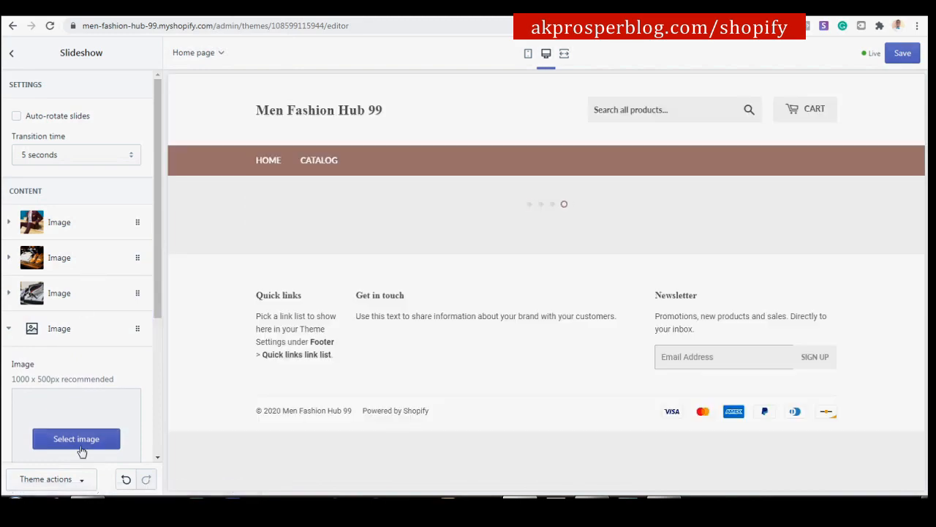
pyautogui.click(76, 437)
pyautogui.click(42, 133)
pyautogui.click(145, 169)
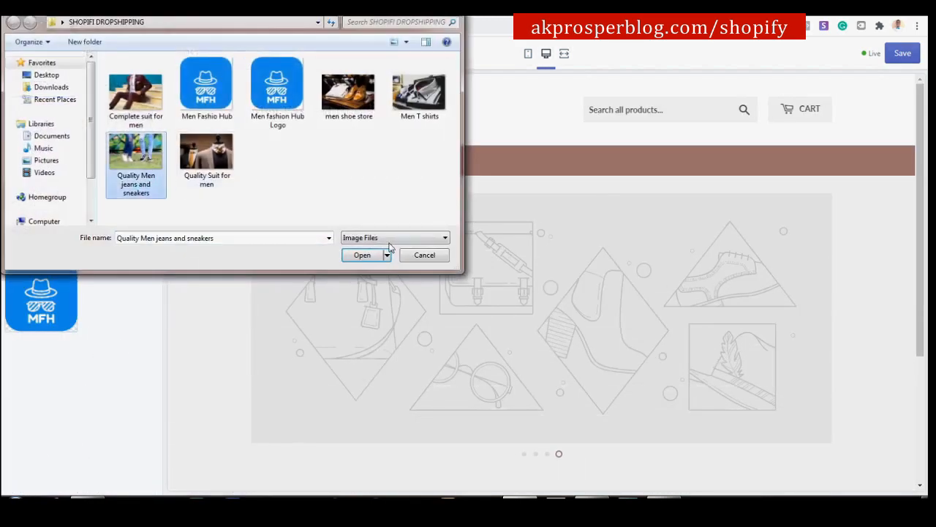
pyautogui.click(345, 253)
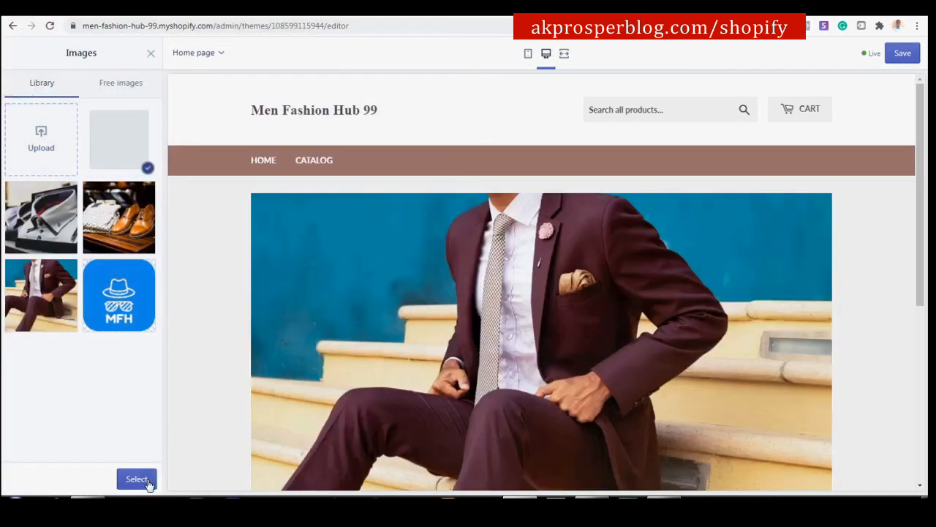
pyautogui.click(147, 479)
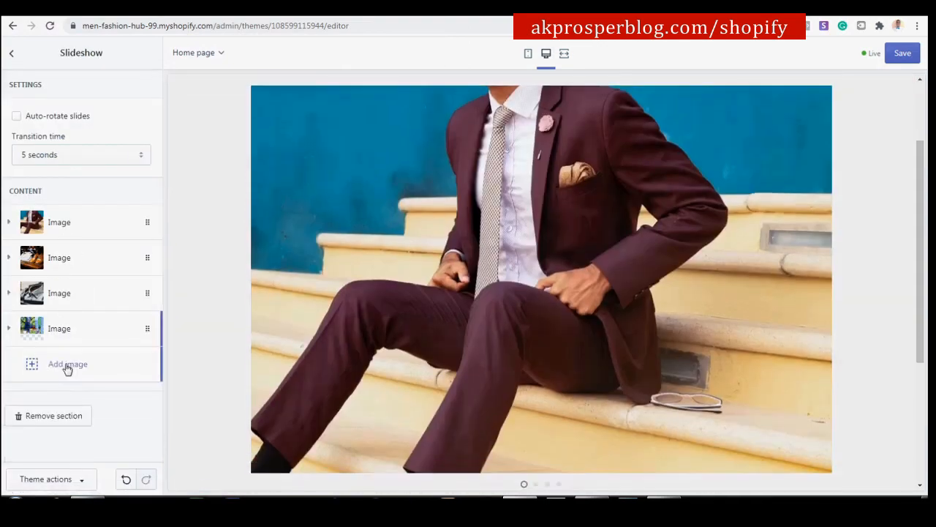
# Add a fifth slide with the uploaded 'Quality Suit for men' photo and save the theme.
pyautogui.click(62, 363)
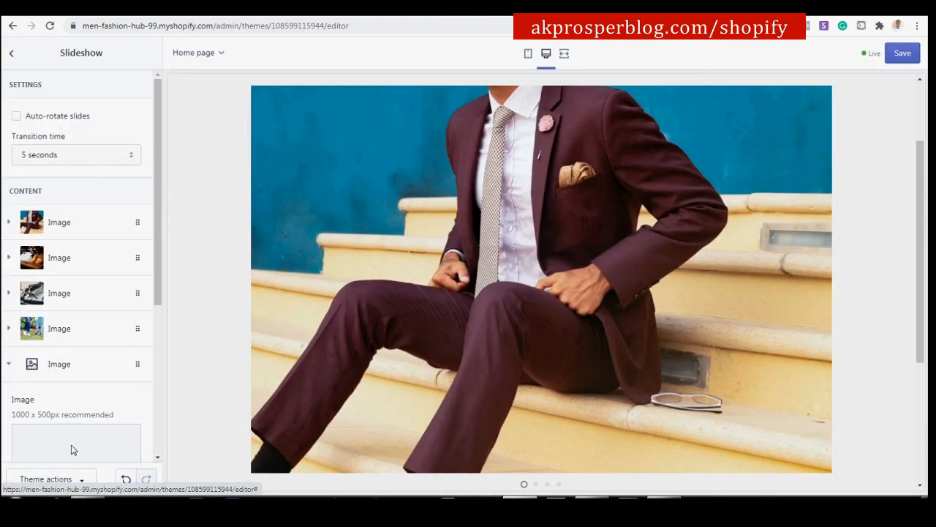
pyautogui.scroll(-3, 80, 385)
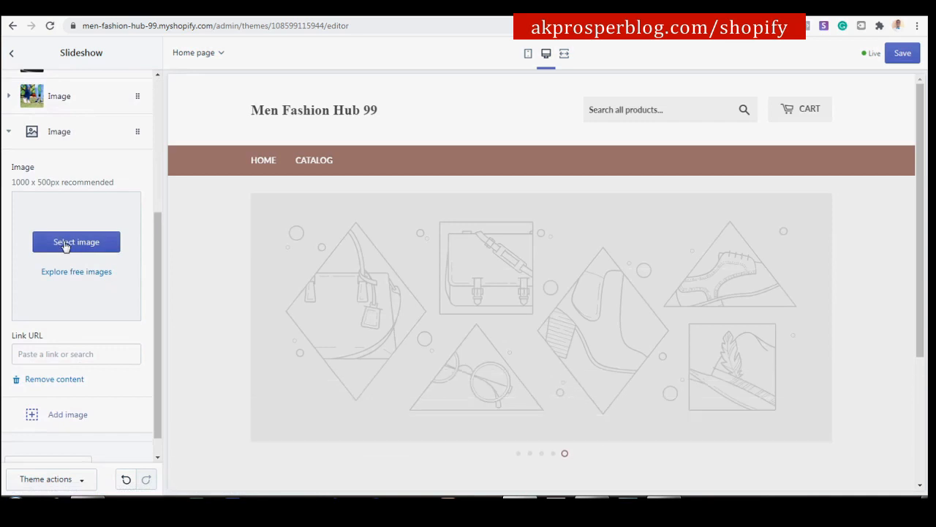
pyautogui.click(87, 248)
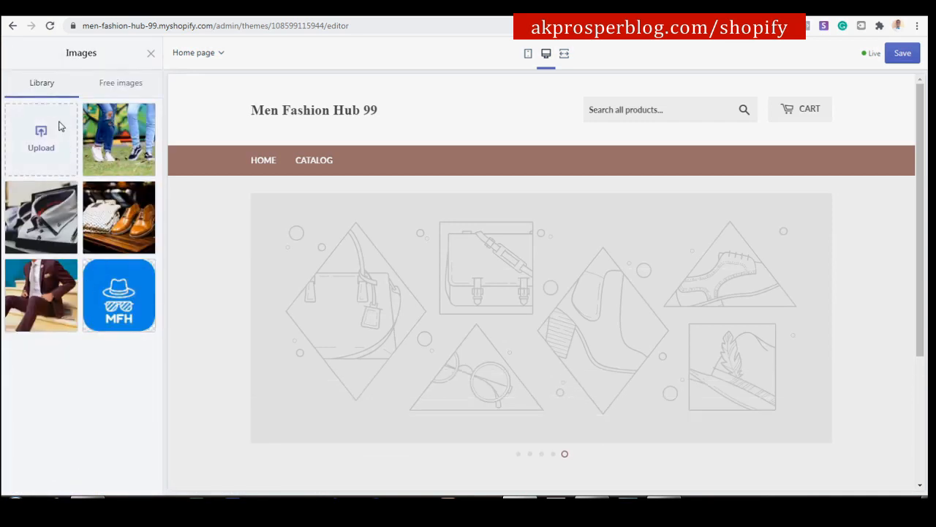
pyautogui.click(60, 125)
pyautogui.click(219, 154)
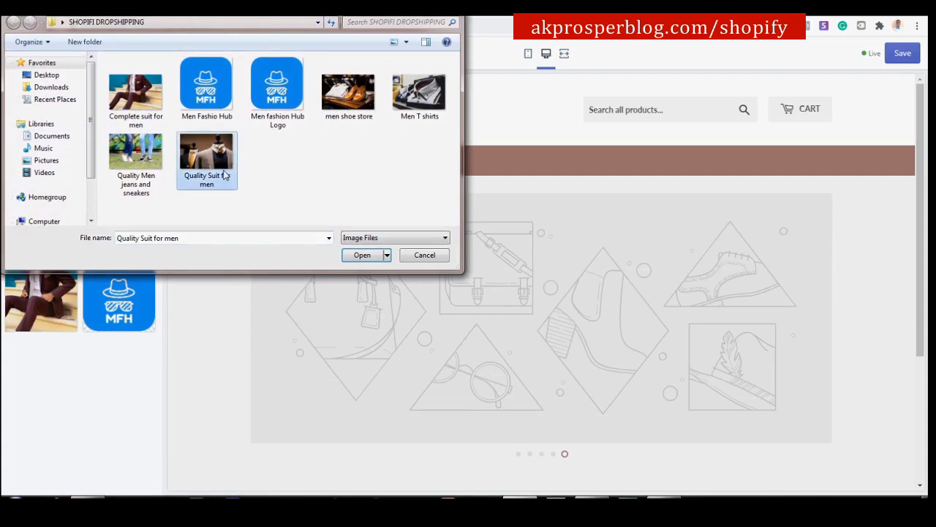
pyautogui.click(364, 254)
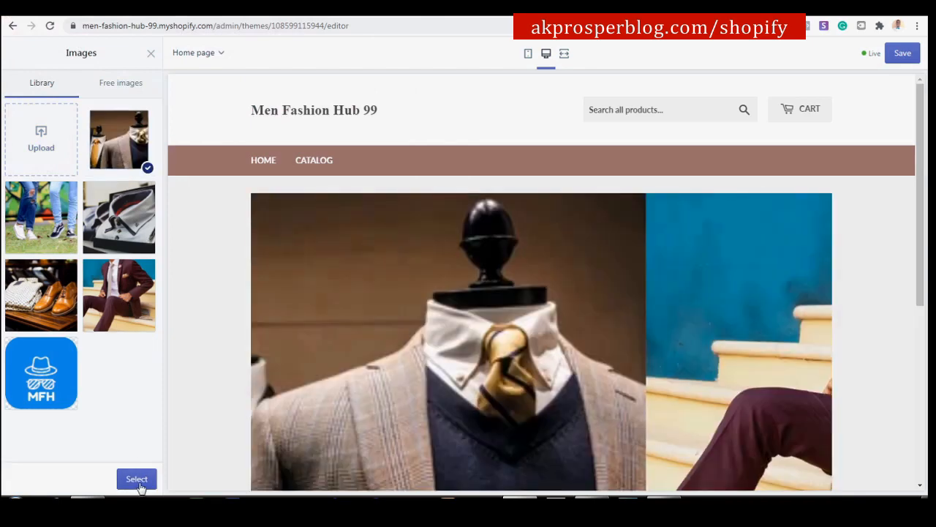
pyautogui.click(139, 482)
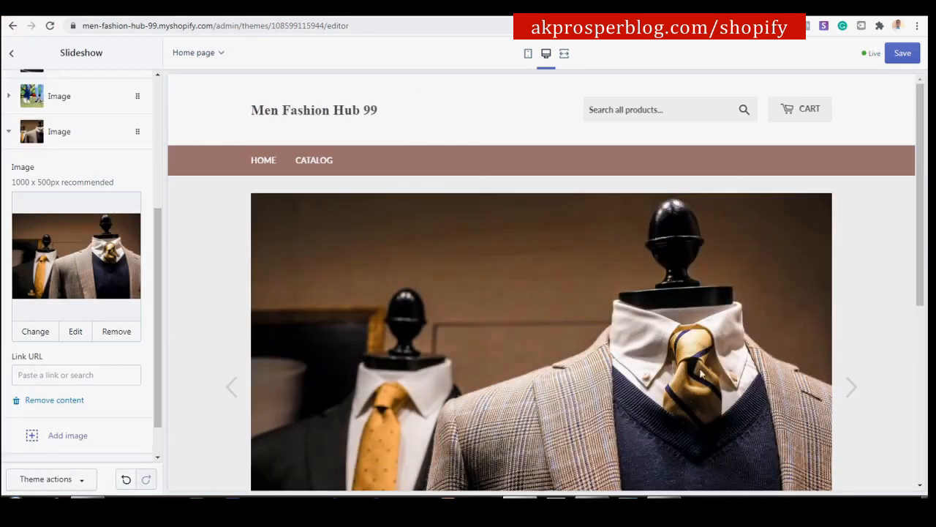
pyautogui.click(916, 58)
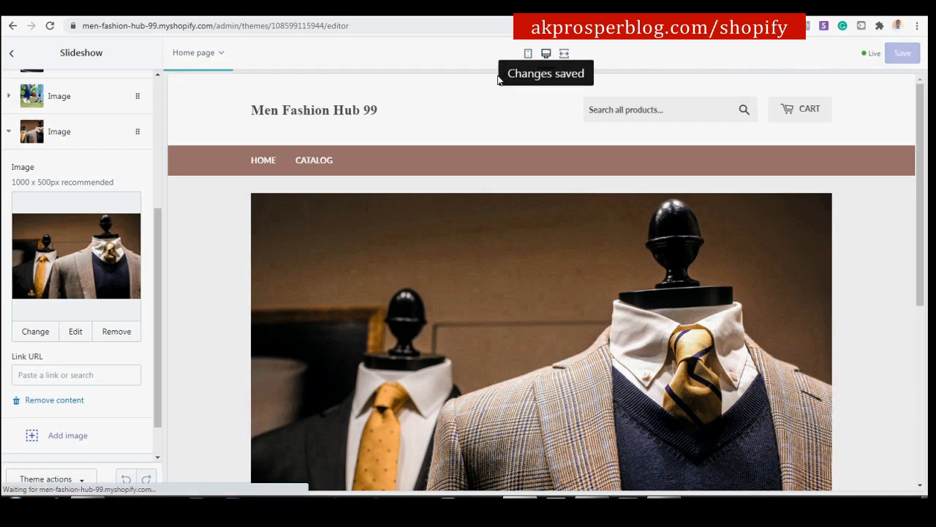
# Cycle through the editor preview's slides and the reference store's slideshow to compare them.
pyautogui.moveTo(161, 281); pyautogui.dragTo(166, 262)
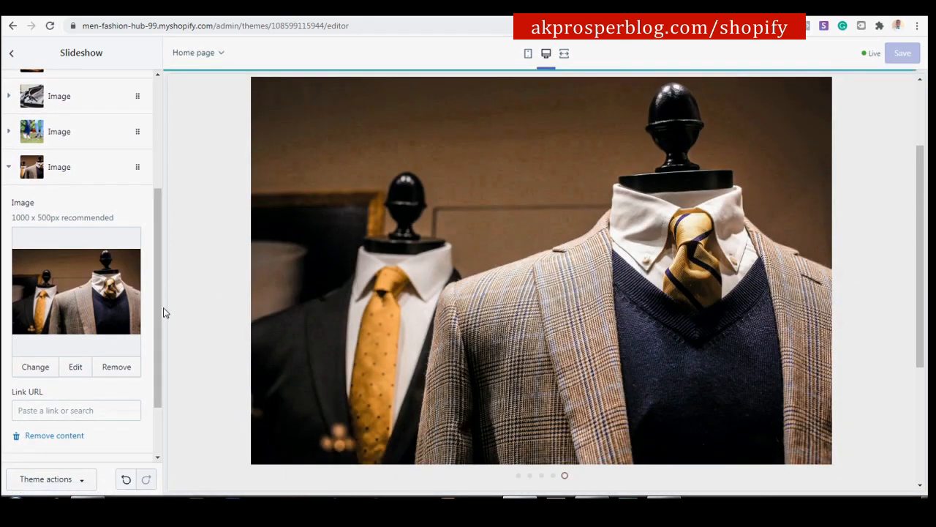
pyautogui.moveTo(157, 305); pyautogui.dragTo(195, 234)
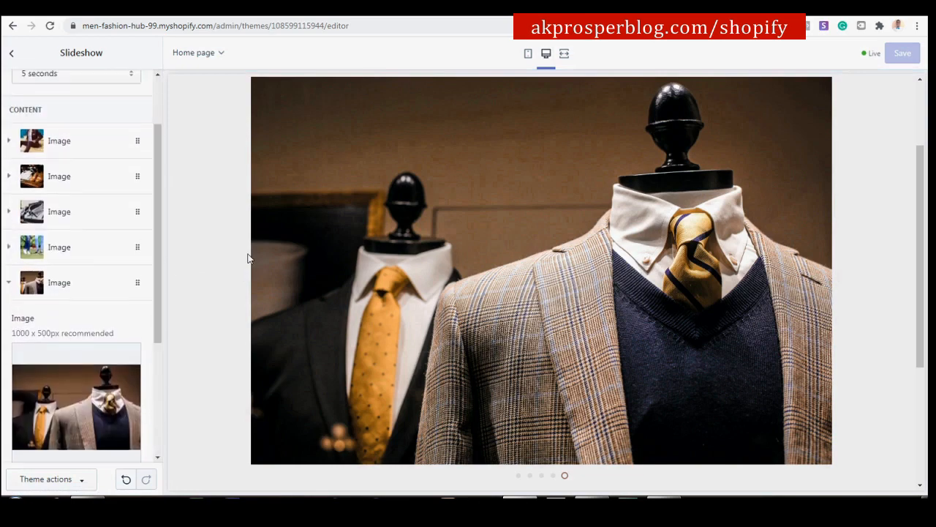
pyautogui.click(242, 274)
pyautogui.click(242, 275)
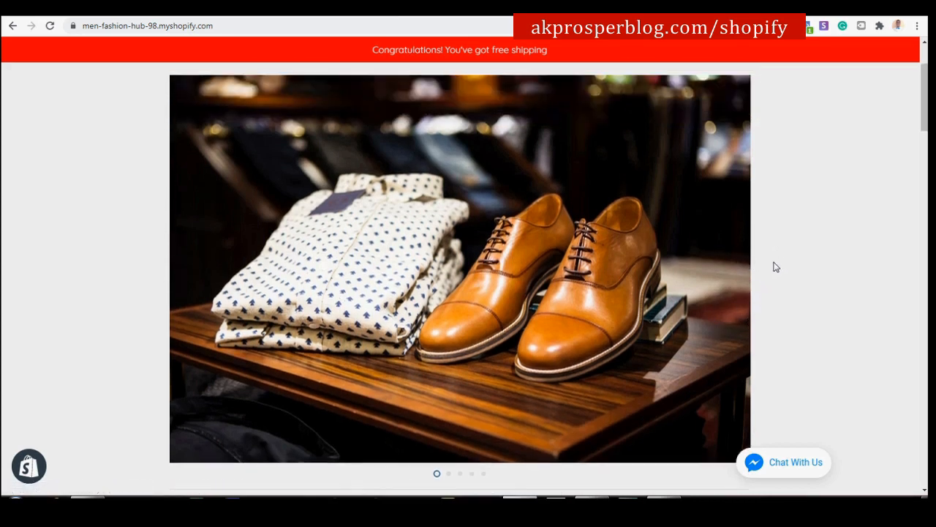
pyautogui.click(761, 272)
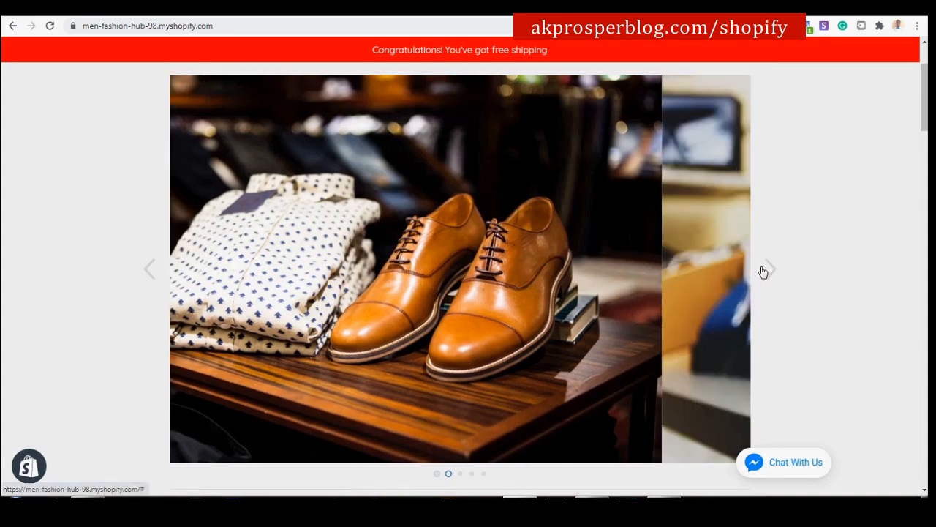
pyautogui.click(763, 272)
pyautogui.click(763, 272)
pyautogui.click(763, 272)
pyautogui.click(763, 273)
pyautogui.click(763, 272)
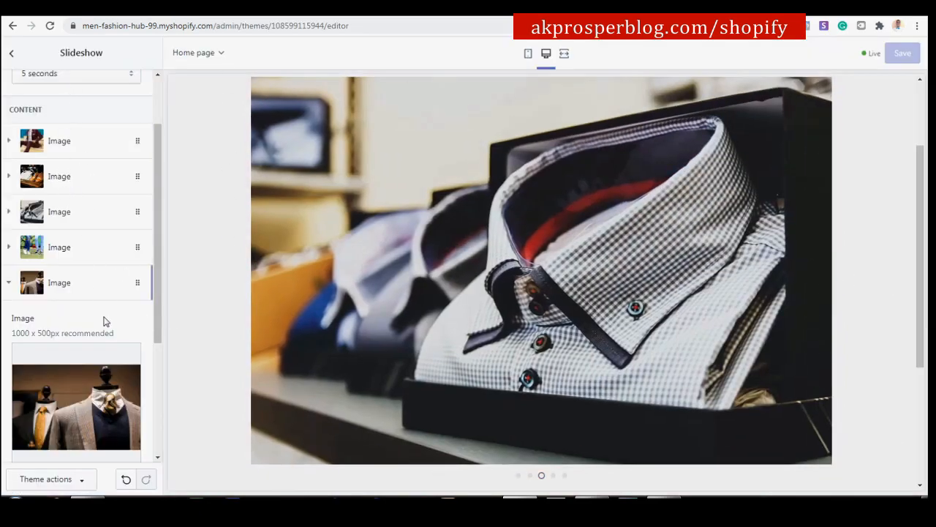
pyautogui.scroll(1, 163, 205)
# Return to the home page sections list and browse the available section types.
pyautogui.click(11, 56)
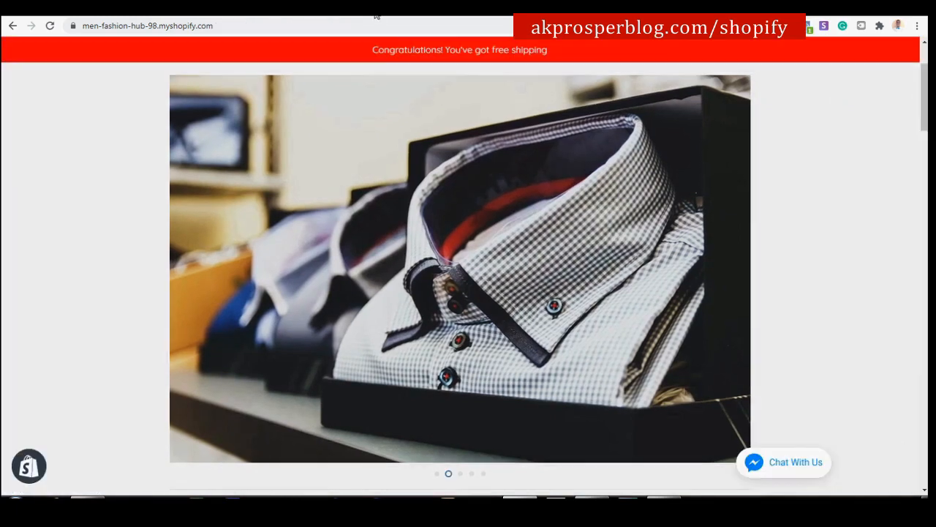
pyautogui.scroll(-5, 411, 184)
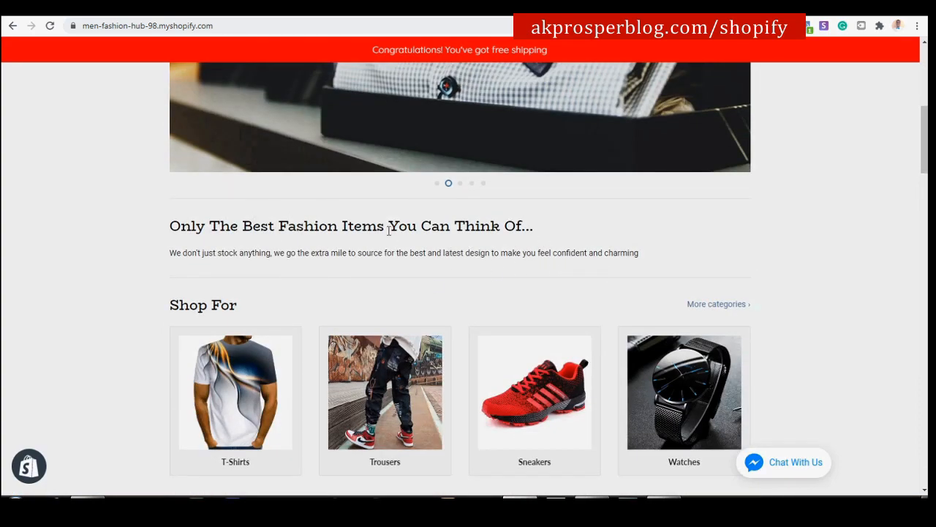
pyautogui.click(190, 9)
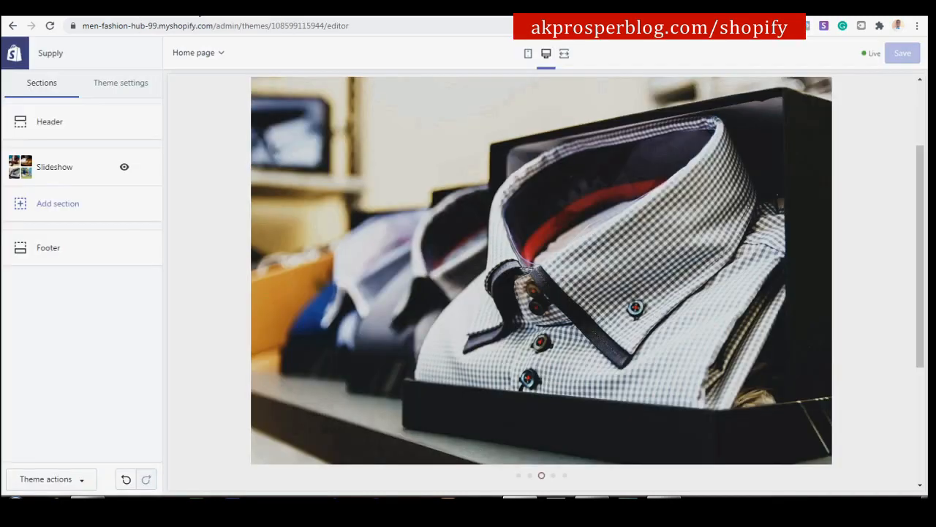
pyautogui.click(64, 210)
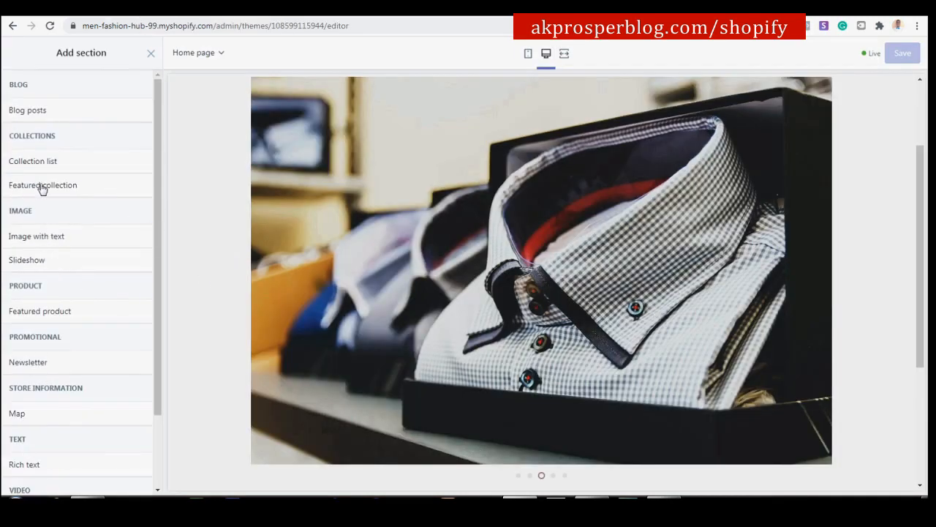
pyautogui.scroll(-3, 41, 152)
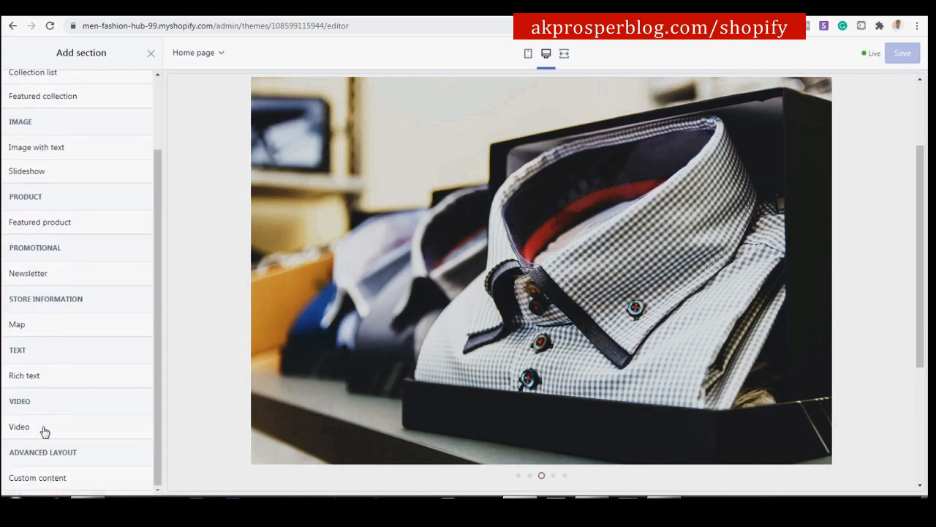
# Add a Rich text section with heading 'Only The Best Fashion Items You Can Think Of...'.
pyautogui.moveTo(47, 378)
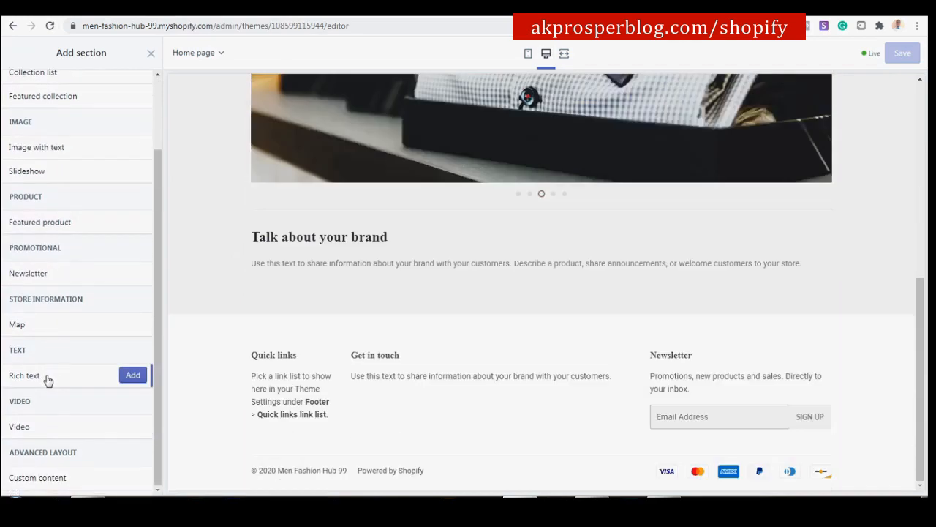
pyautogui.click(130, 376)
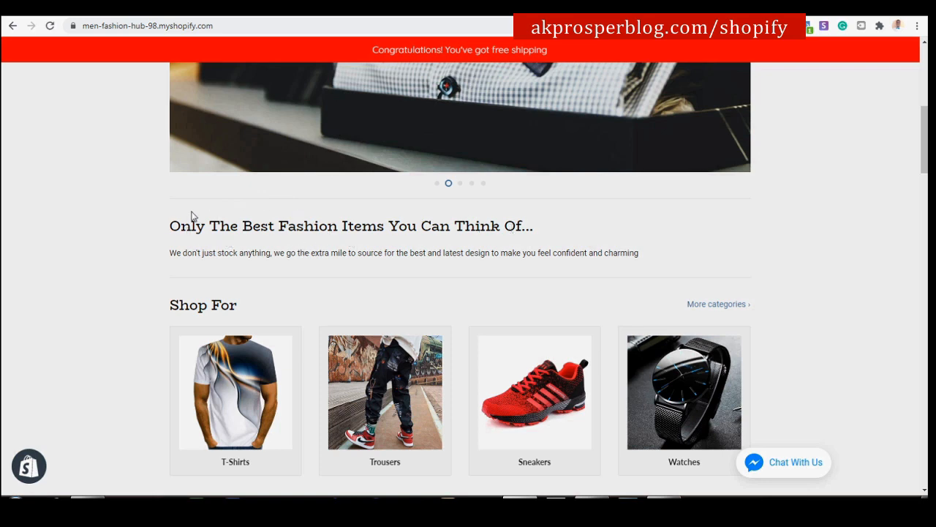
pyautogui.moveTo(172, 226); pyautogui.dragTo(531, 233)
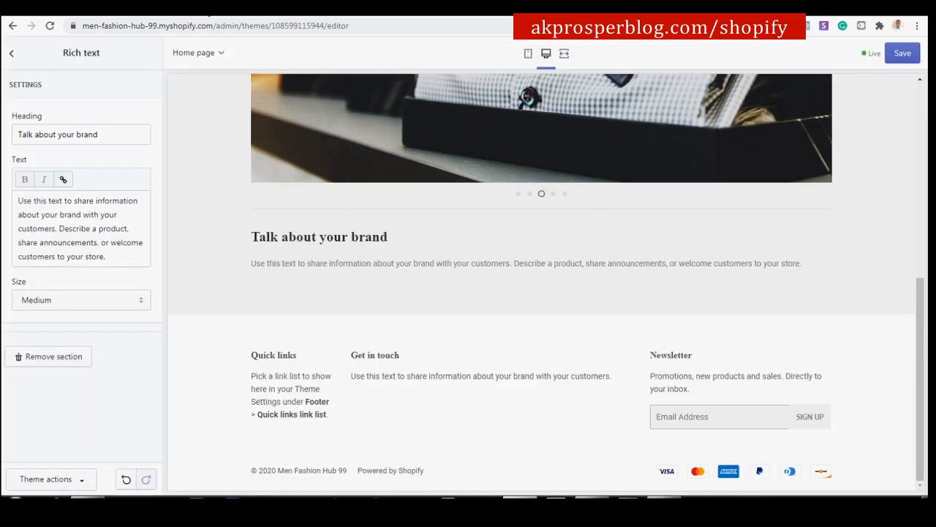
pyautogui.click(79, 132)
pyautogui.hotkey('ctrl', 'a')
pyautogui.write('Only The Best Fashion Items You Can Think Of...')
# Replace the rich text body with the reference store's paragraph and save.
pyautogui.click(67, 214)
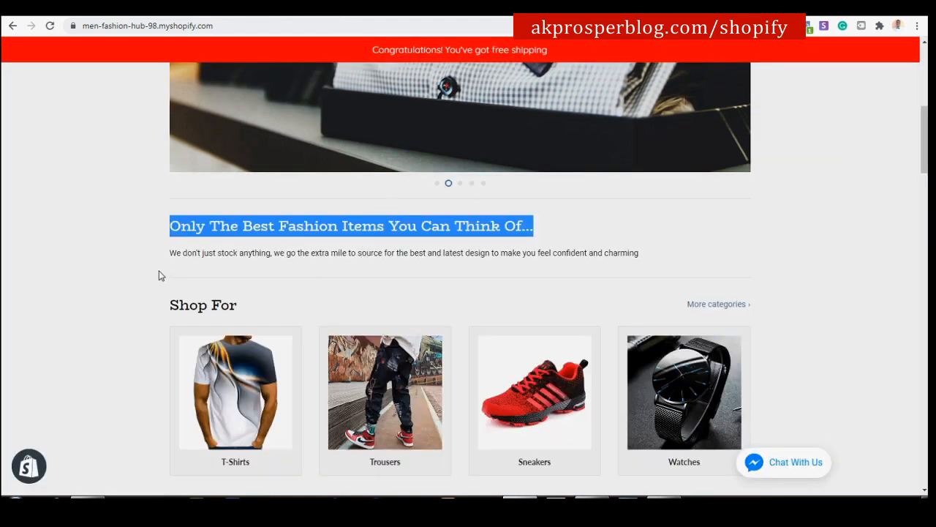
pyautogui.click(169, 255)
pyautogui.moveTo(171, 253); pyautogui.dragTo(633, 251)
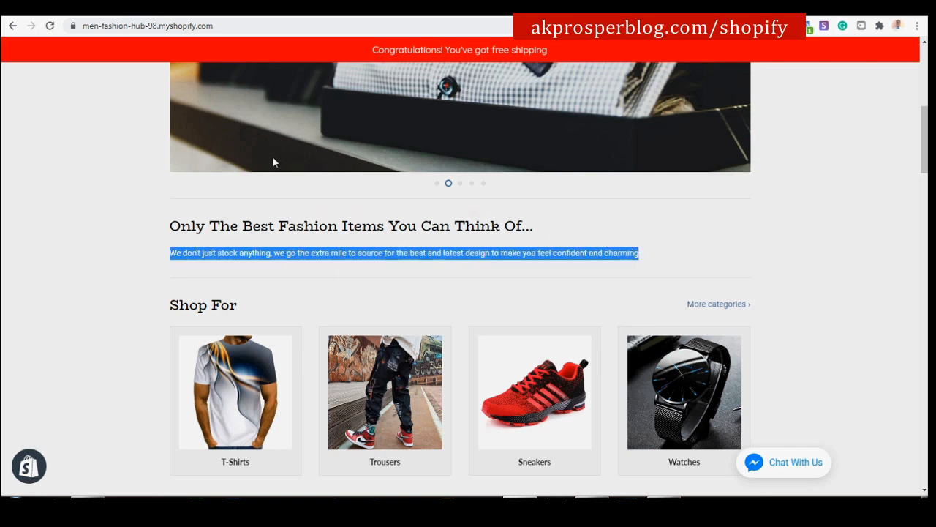
pyautogui.click(190, 15)
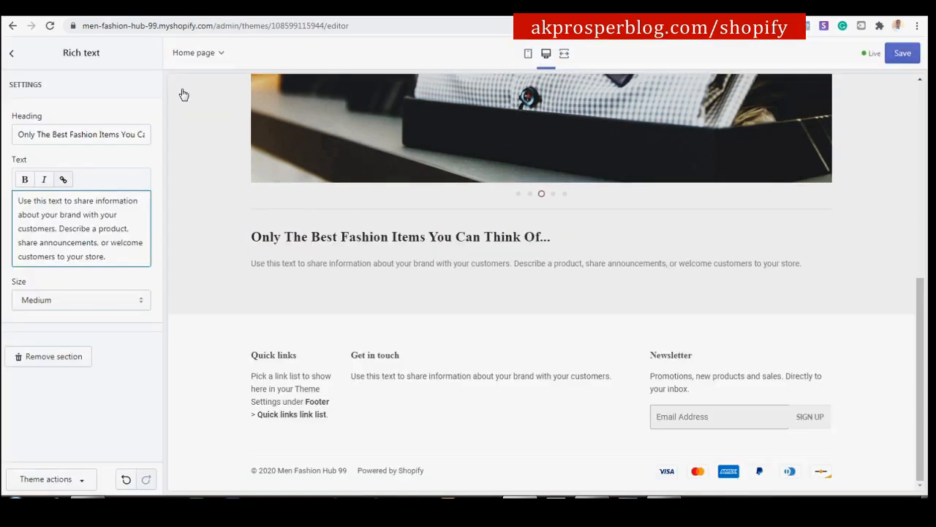
pyautogui.hotkey('ctrl', 'a')
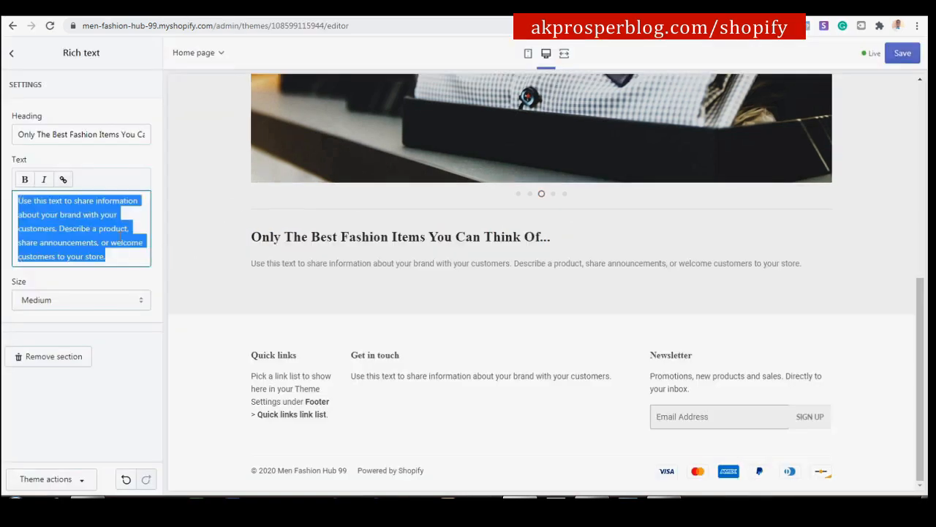
pyautogui.write("We don't just stock anything, we go the extra mile to source for the best and latest design to make you feel confident and charming")
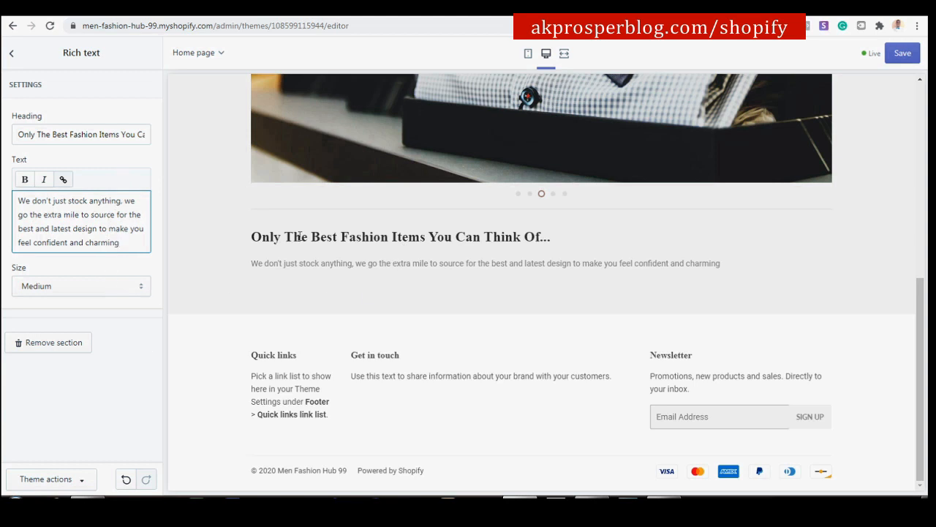
pyautogui.click(902, 52)
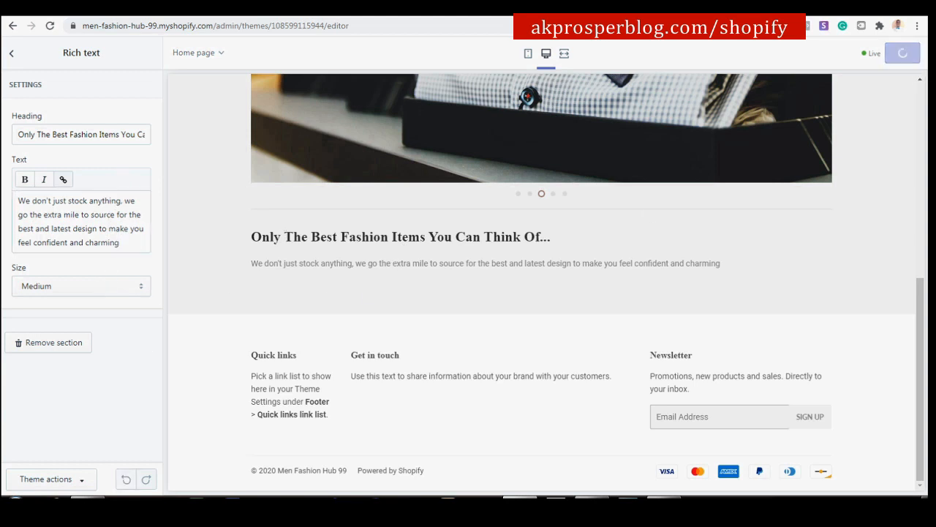
pyautogui.click(10, 53)
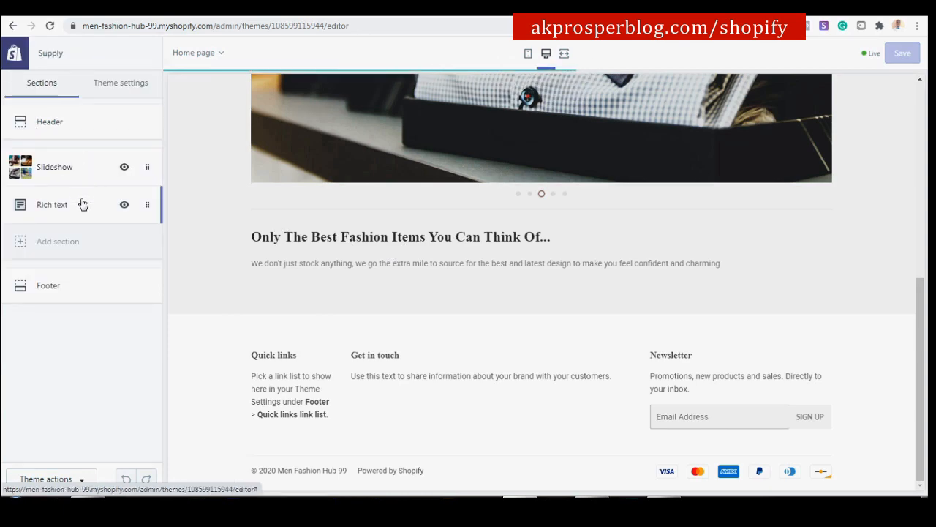
# Check the reference store's Shop For categories, then add a Collection list section.
pyautogui.click(302, 11)
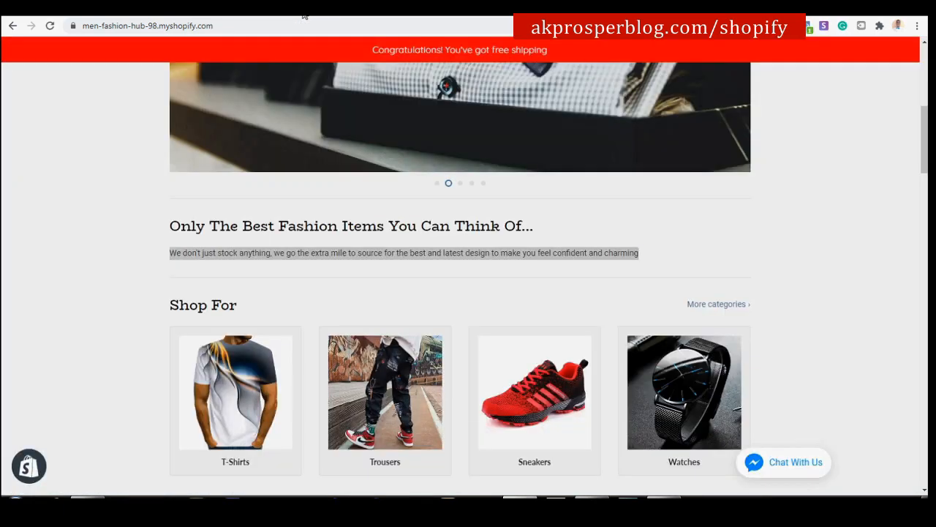
pyautogui.scroll(-2, 401, 258)
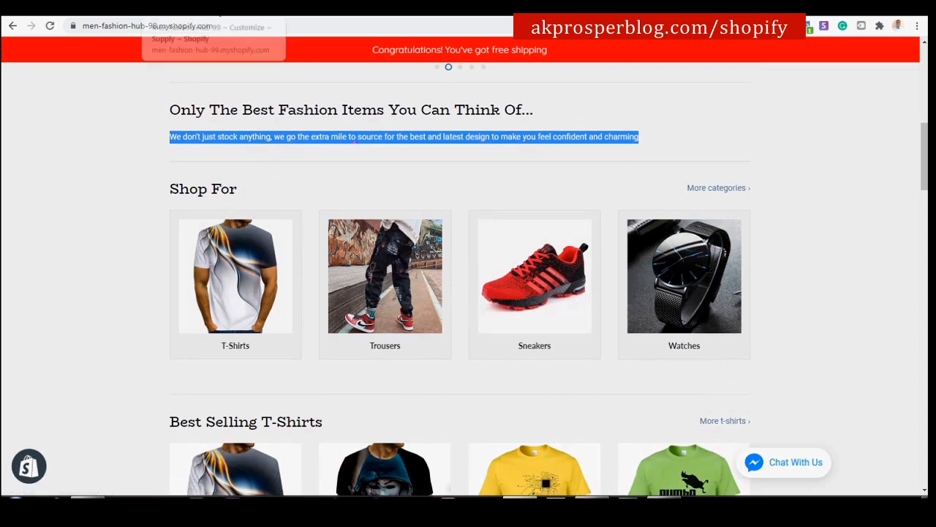
pyautogui.click(208, 14)
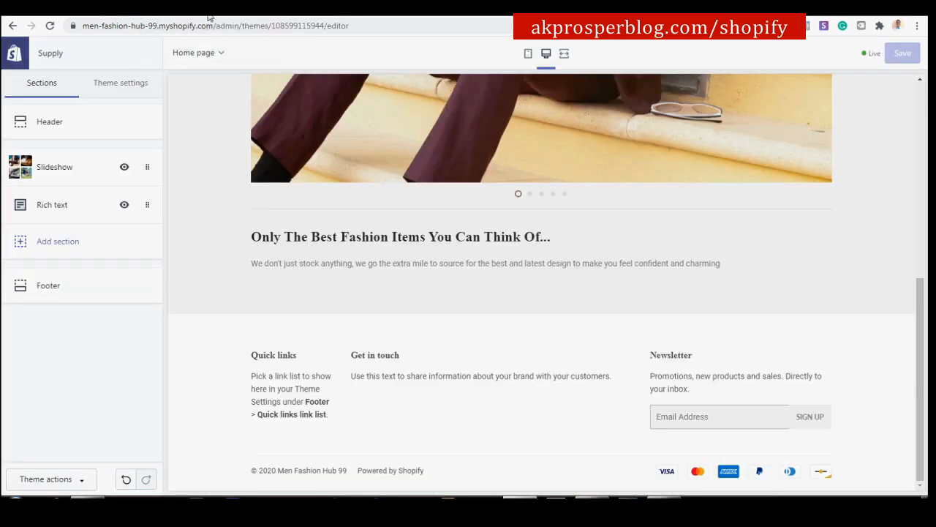
pyautogui.click(44, 240)
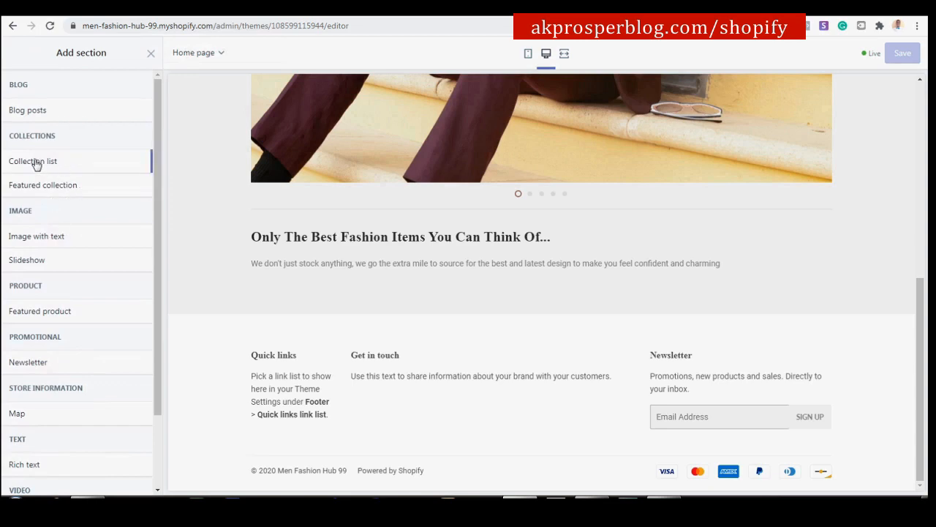
pyautogui.moveTo(35, 164)
pyautogui.click(134, 161)
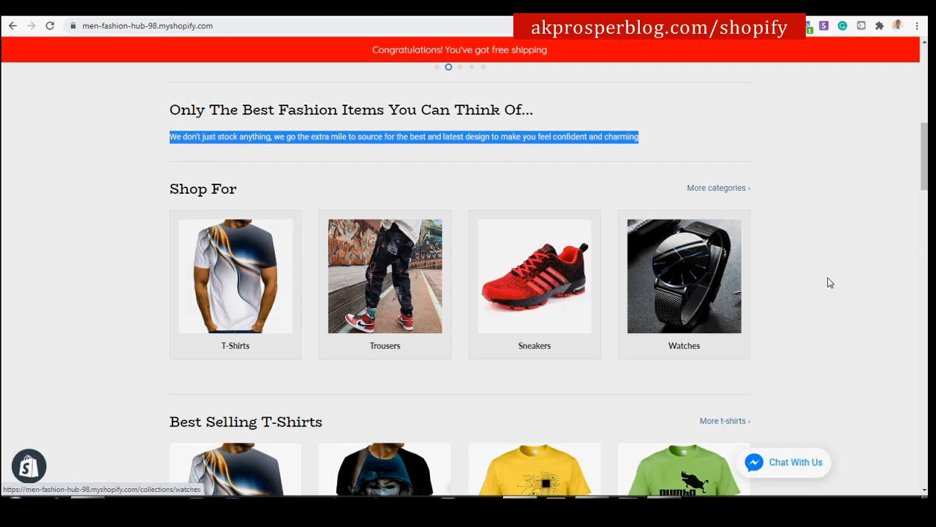
# Add third and fourth collection blocks to the Shop For list.
pyautogui.click(231, 13)
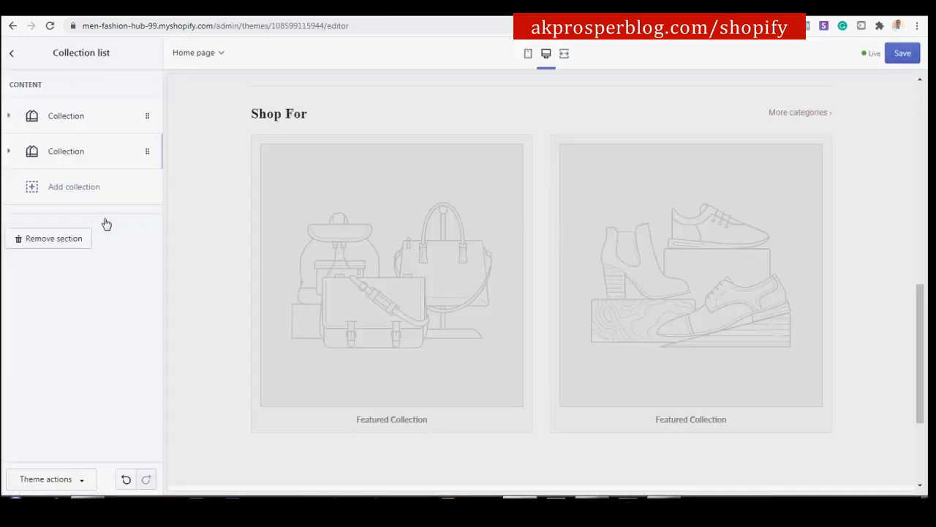
pyautogui.click(59, 189)
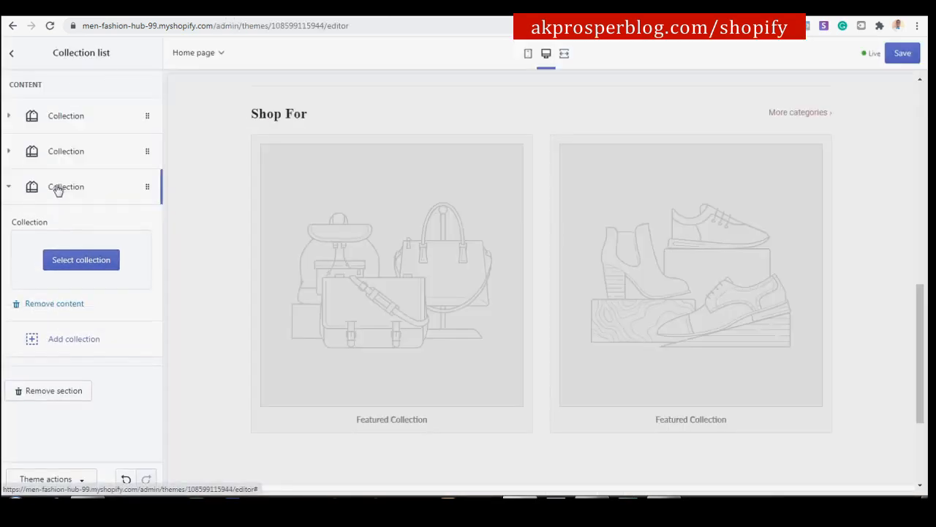
pyautogui.click(73, 188)
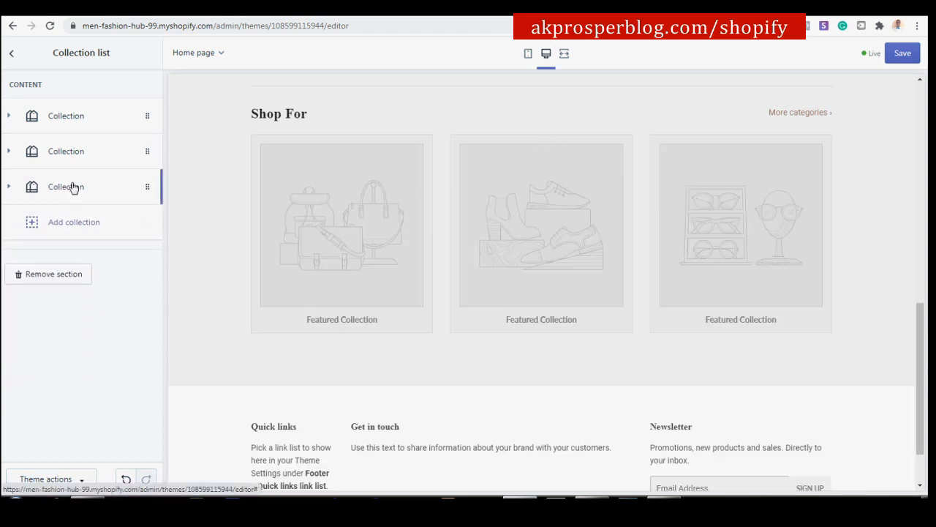
pyautogui.click(67, 222)
pyautogui.click(66, 219)
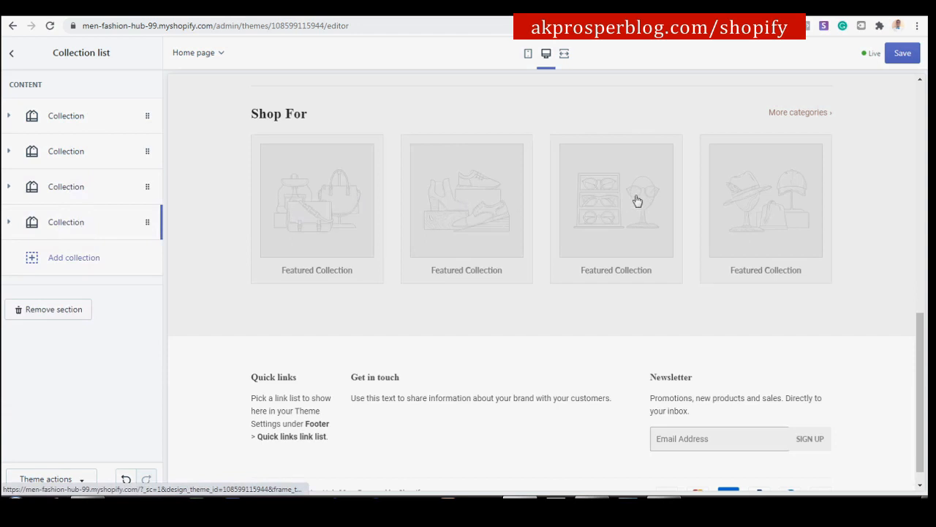
# Assign T-Shirts to the first card and Trousers to the second, following the reference store's order.
pyautogui.click(73, 119)
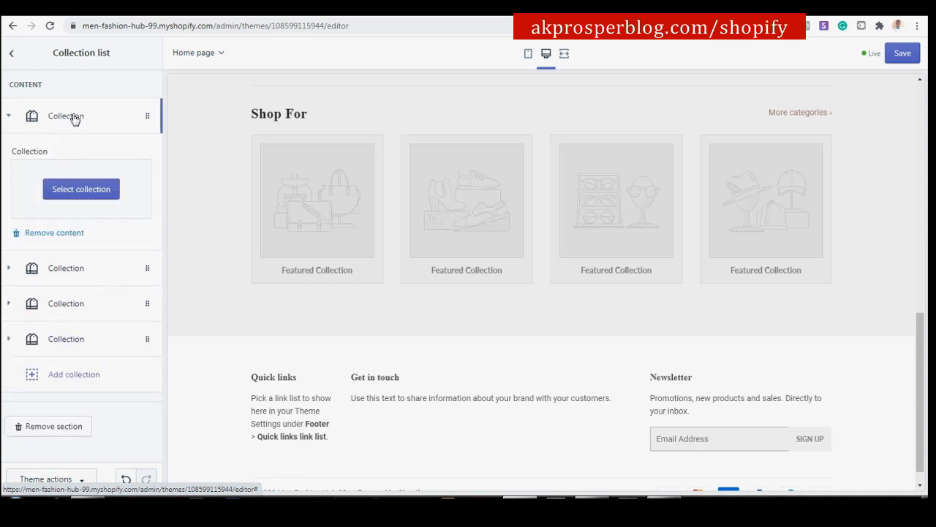
pyautogui.click(79, 193)
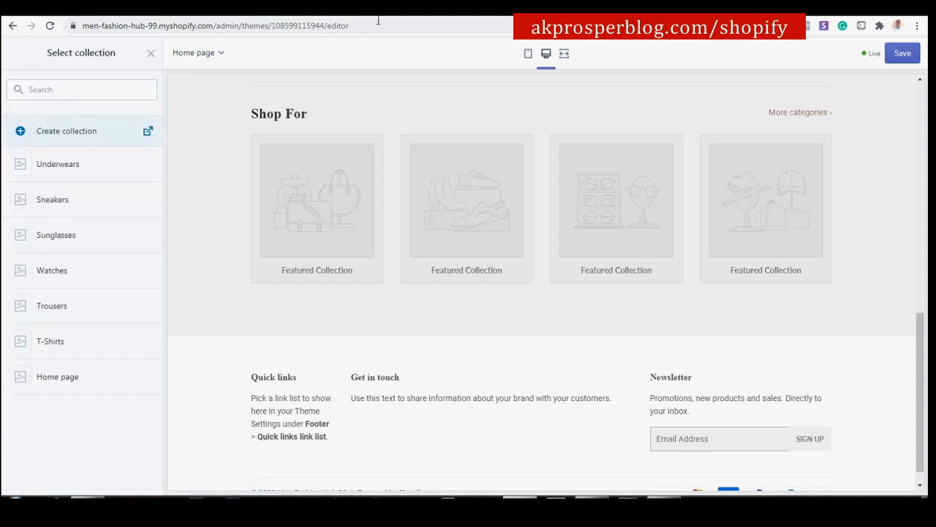
pyautogui.click(373, 13)
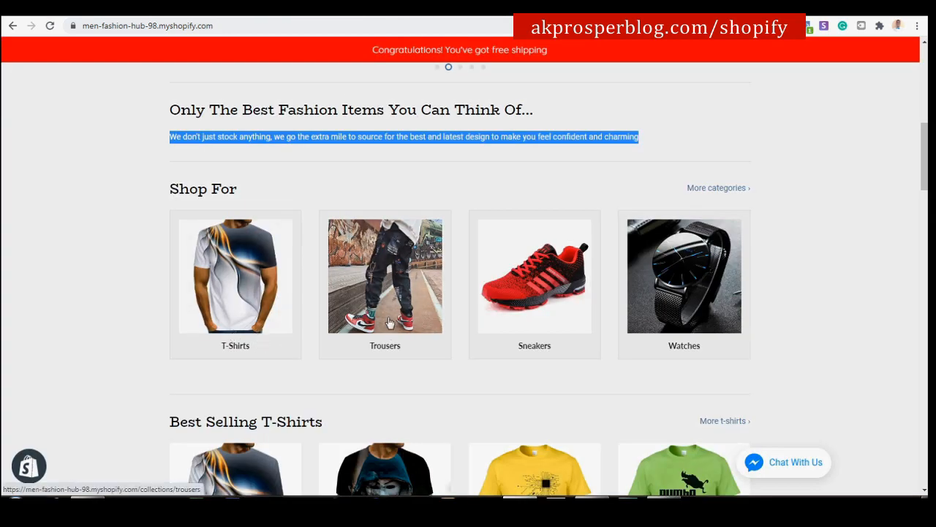
pyautogui.click(183, 11)
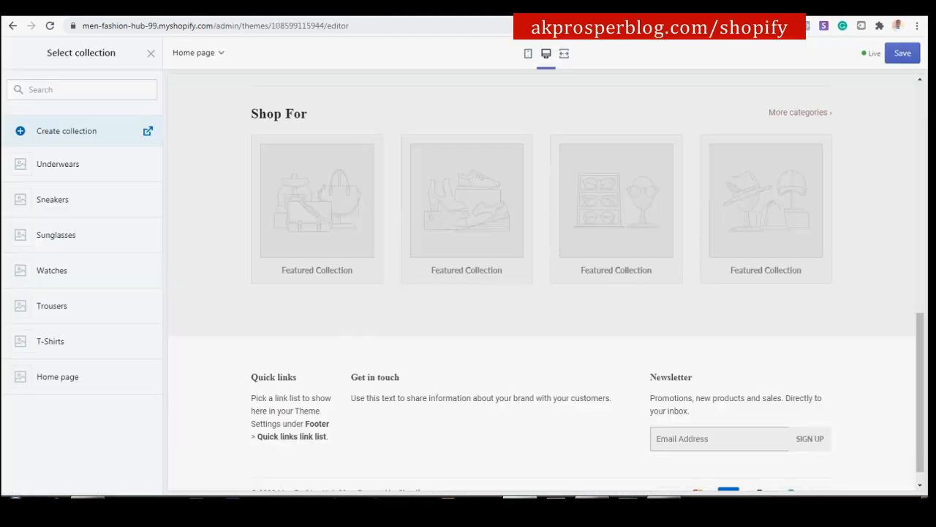
pyautogui.click(68, 342)
pyautogui.click(135, 479)
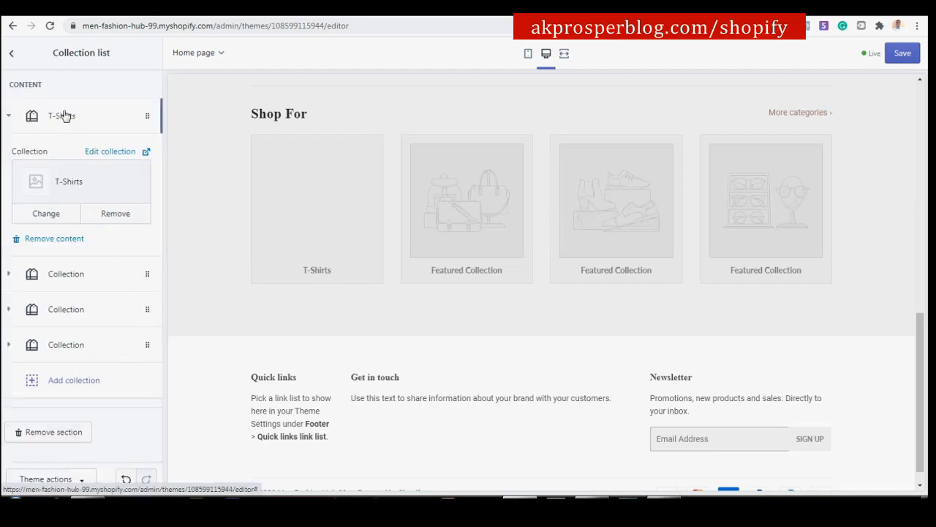
pyautogui.click(65, 116)
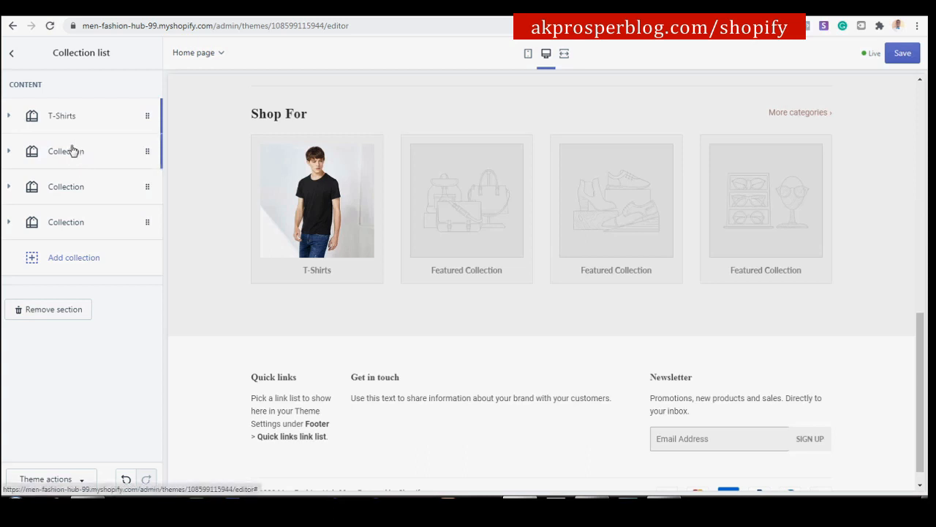
pyautogui.click(71, 150)
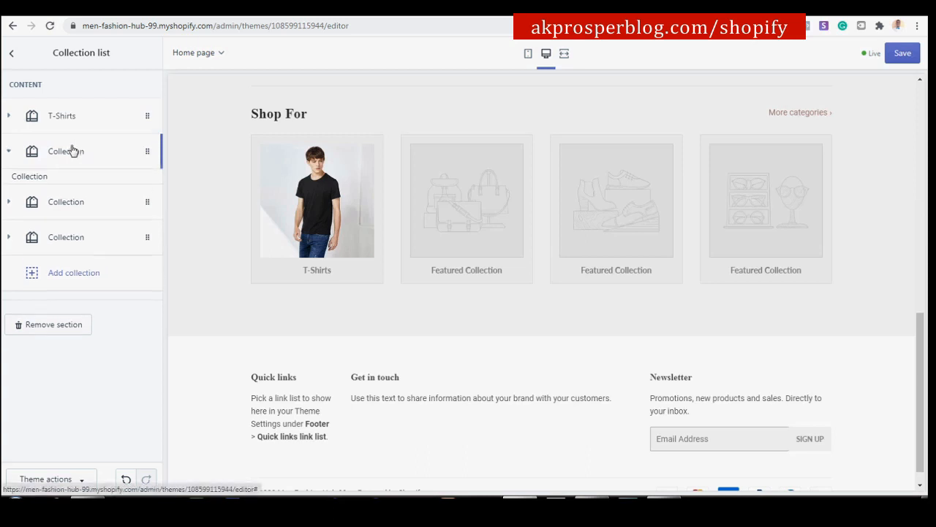
pyautogui.click(87, 226)
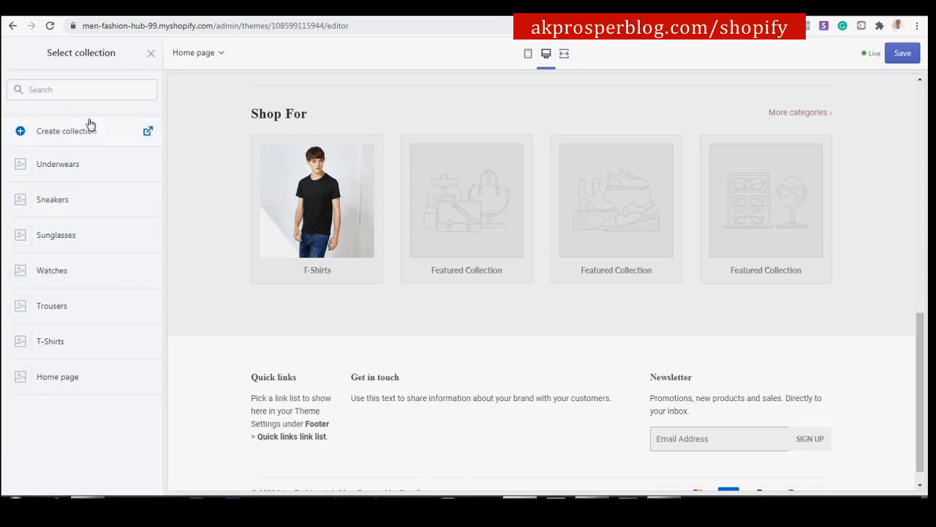
pyautogui.click(73, 313)
pyautogui.click(136, 478)
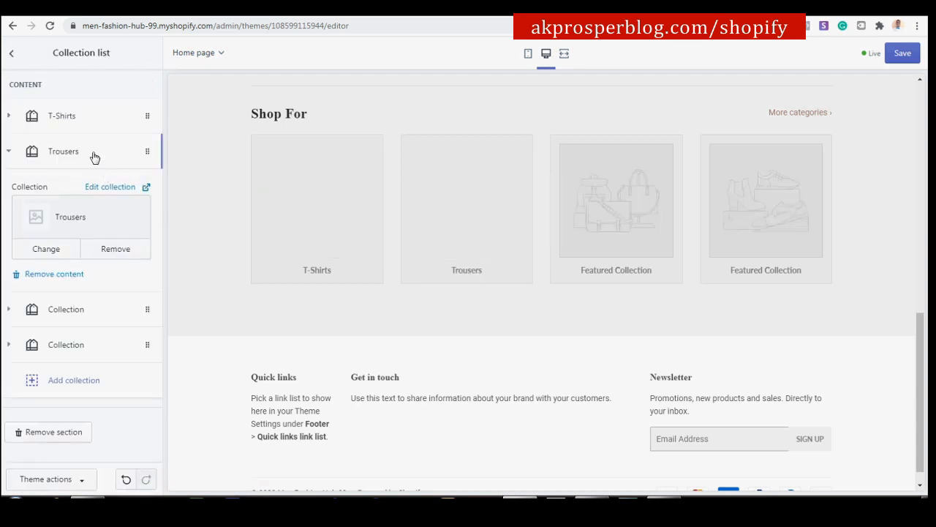
pyautogui.click(90, 151)
# Assign Sneakers to the third collection card and Watches to the fourth.
pyautogui.click(79, 188)
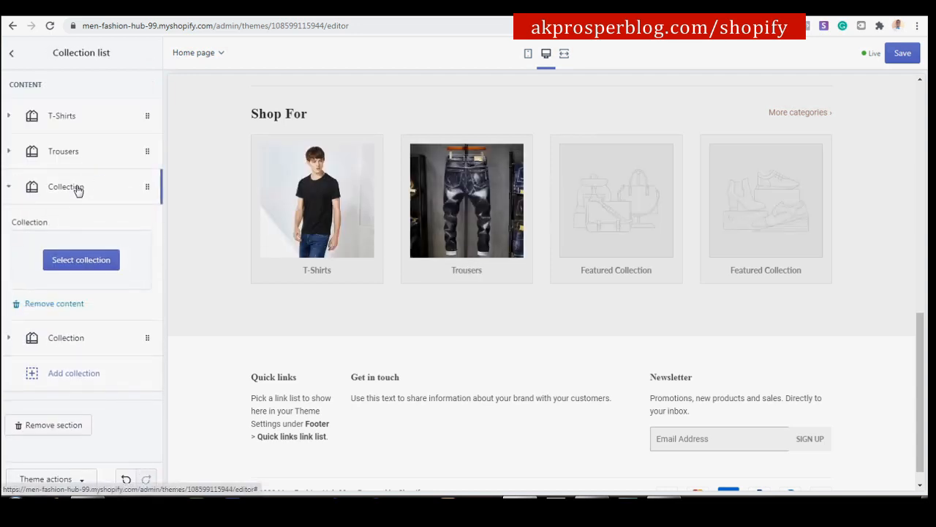
pyautogui.click(84, 260)
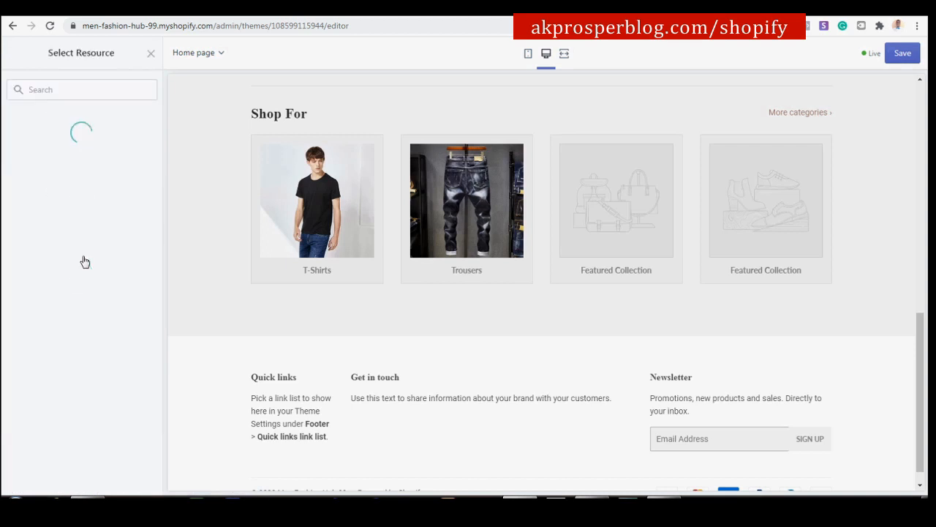
pyautogui.click(89, 199)
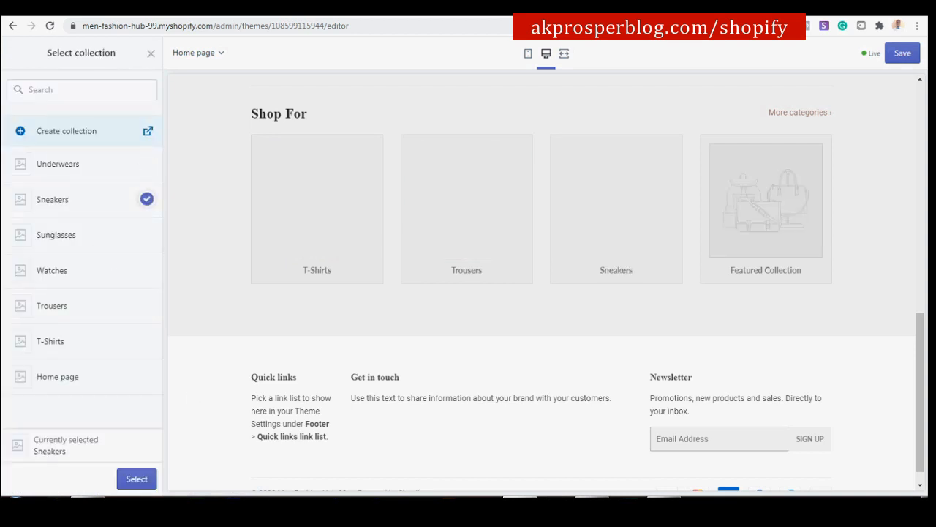
pyautogui.click(138, 480)
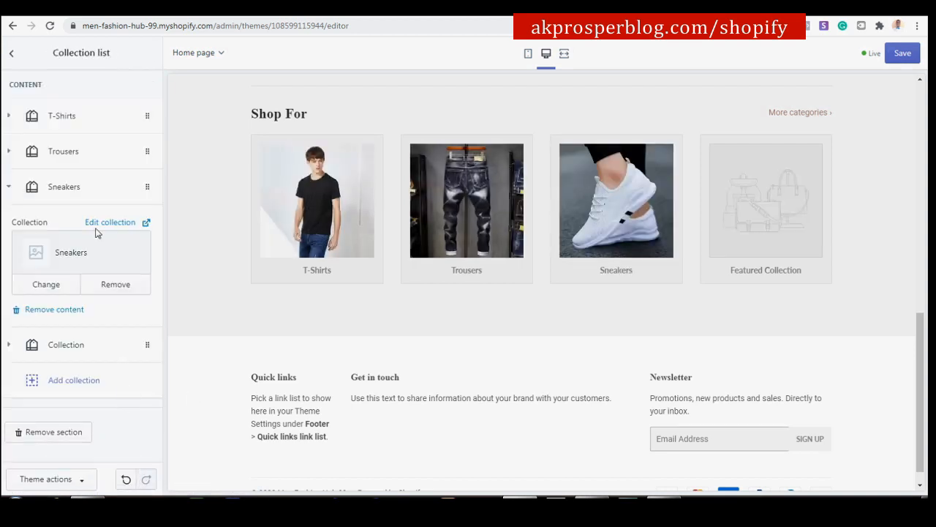
pyautogui.click(83, 188)
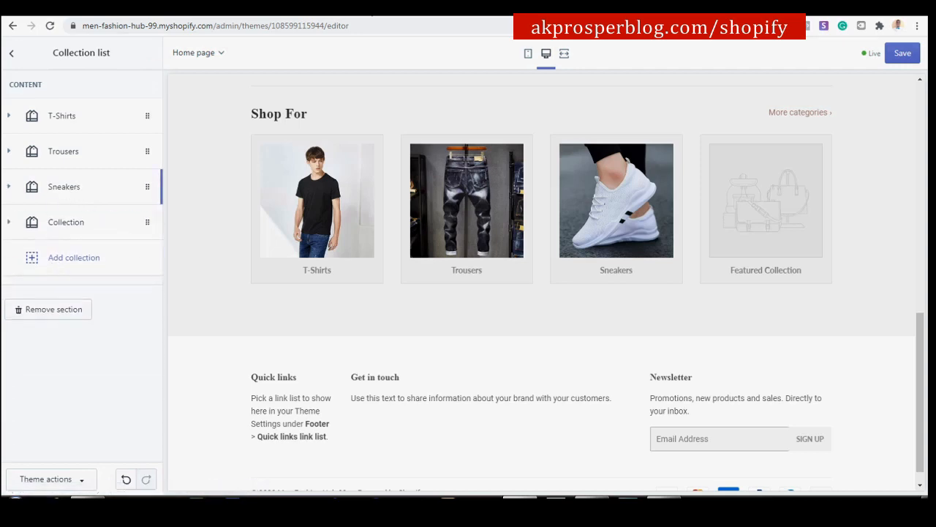
pyautogui.click(347, 21)
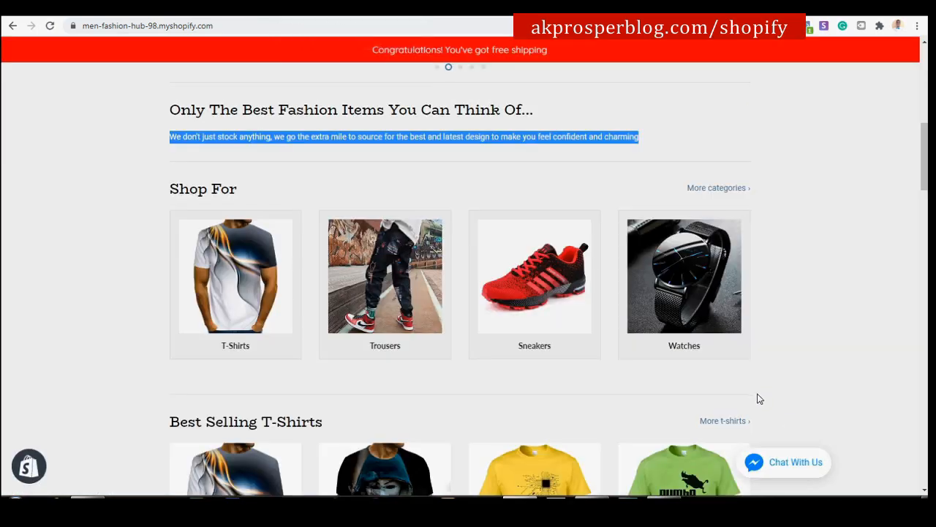
pyautogui.click(189, 20)
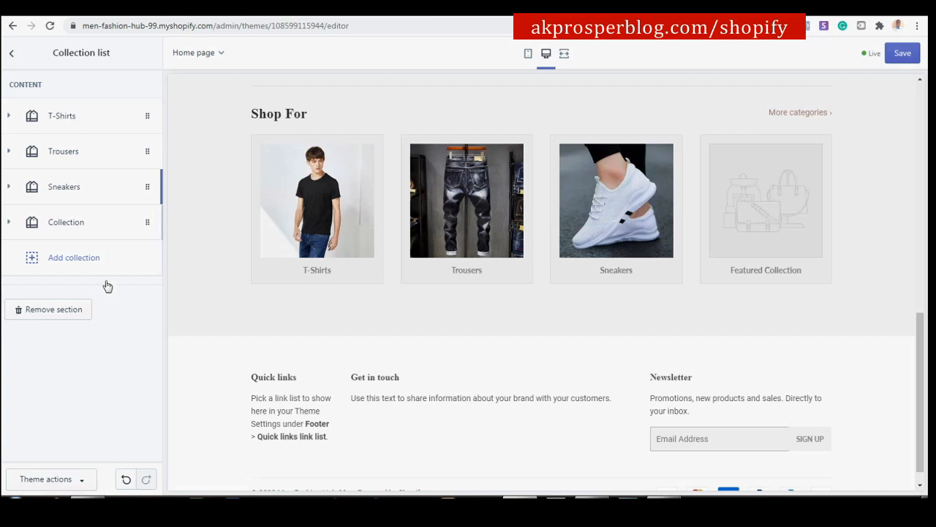
pyautogui.click(86, 223)
pyautogui.click(89, 300)
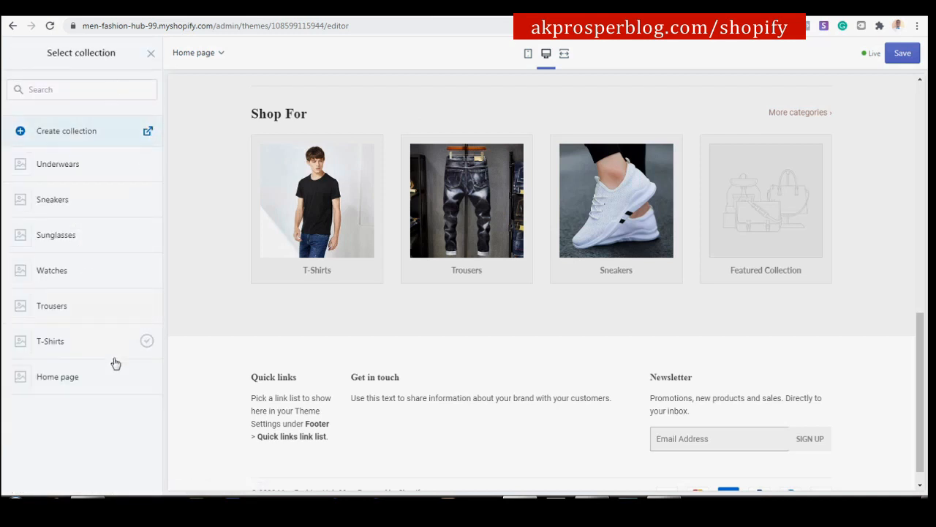
pyautogui.click(83, 270)
pyautogui.click(131, 480)
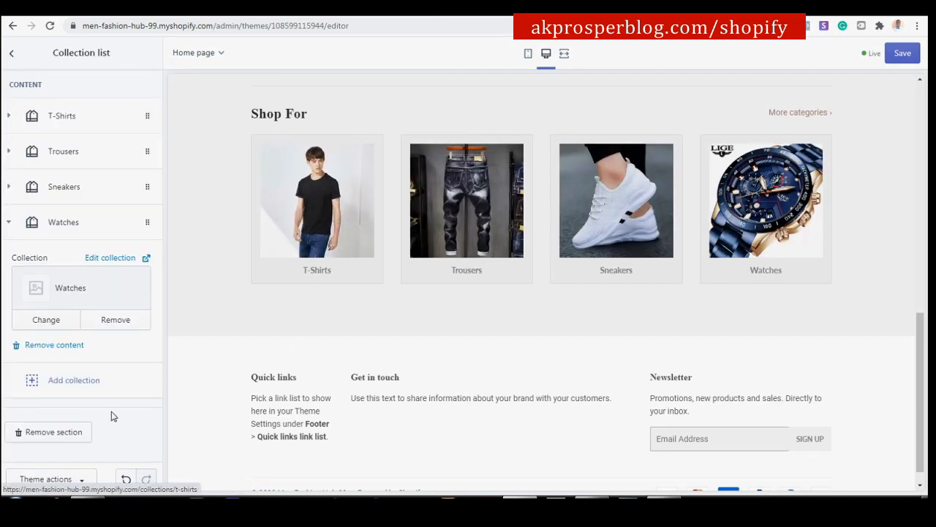
pyautogui.click(77, 227)
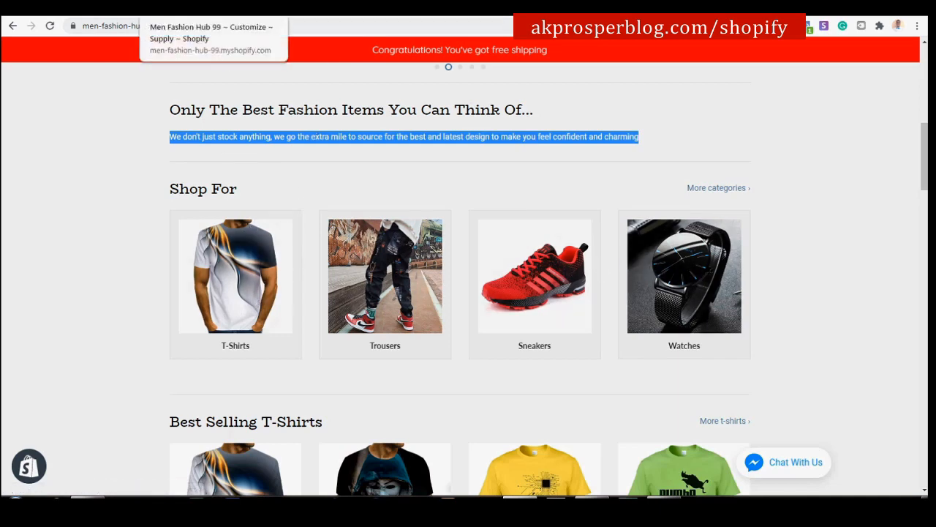
pyautogui.click(179, 8)
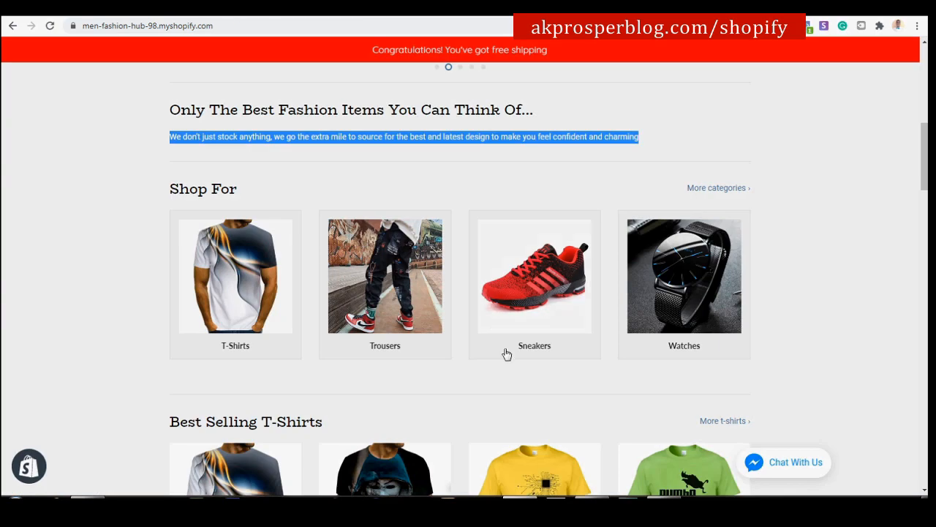
pyautogui.scroll(-3, 508, 373)
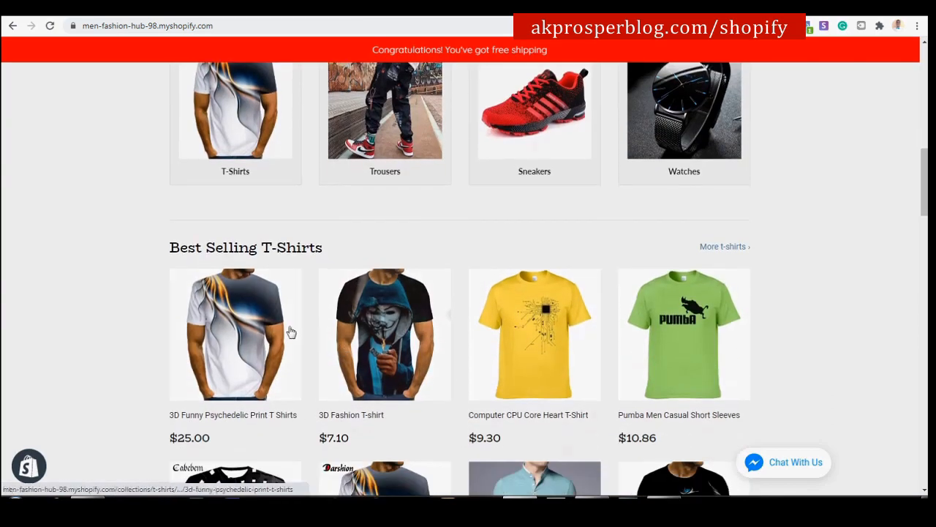
pyautogui.scroll(-2, 365, 336)
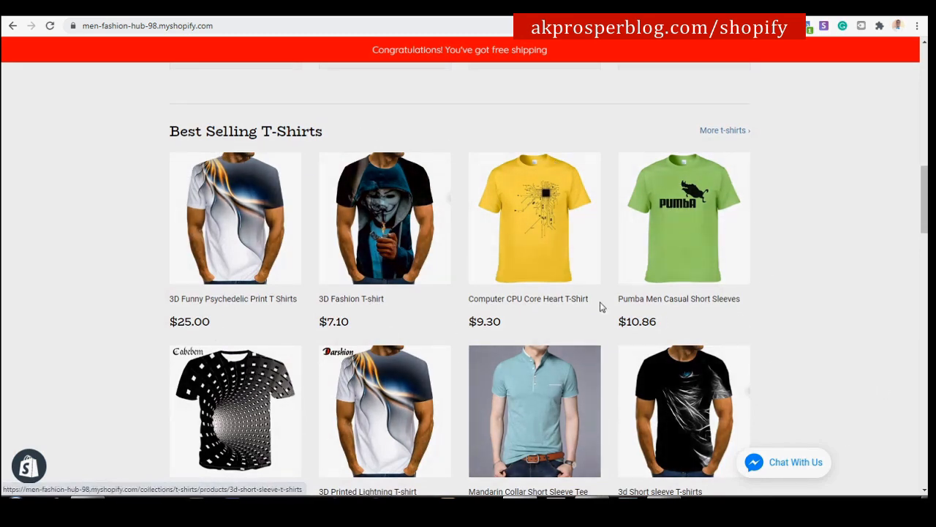
pyautogui.scroll(-1, 379, 295)
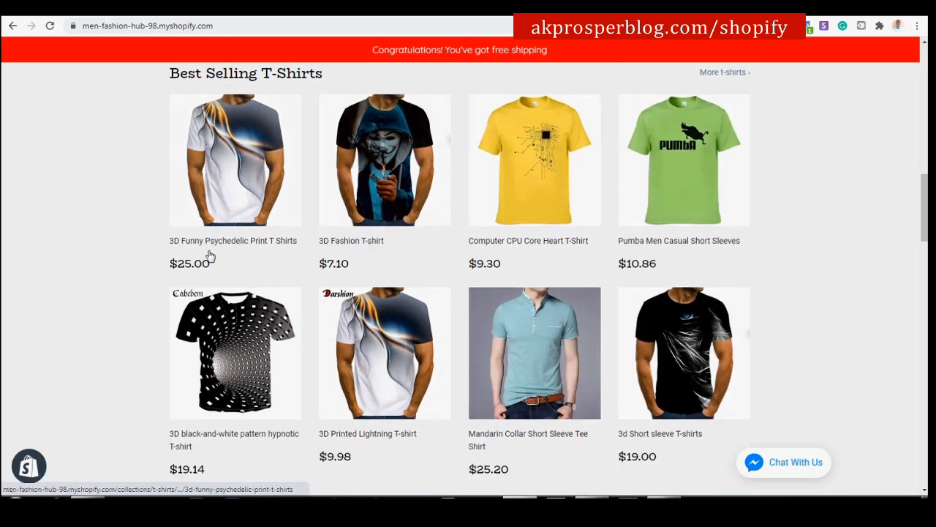
pyautogui.scroll(2, 575, 310)
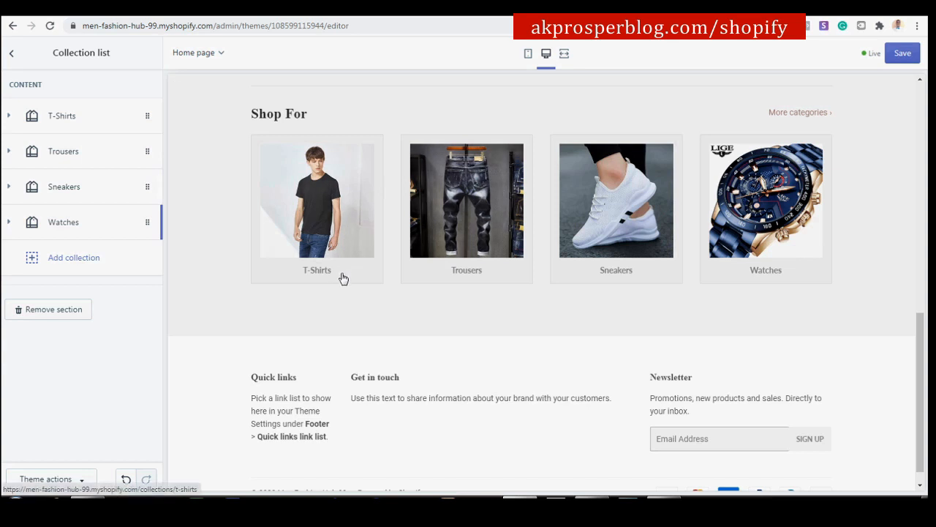
pyautogui.scroll(-1, 348, 265)
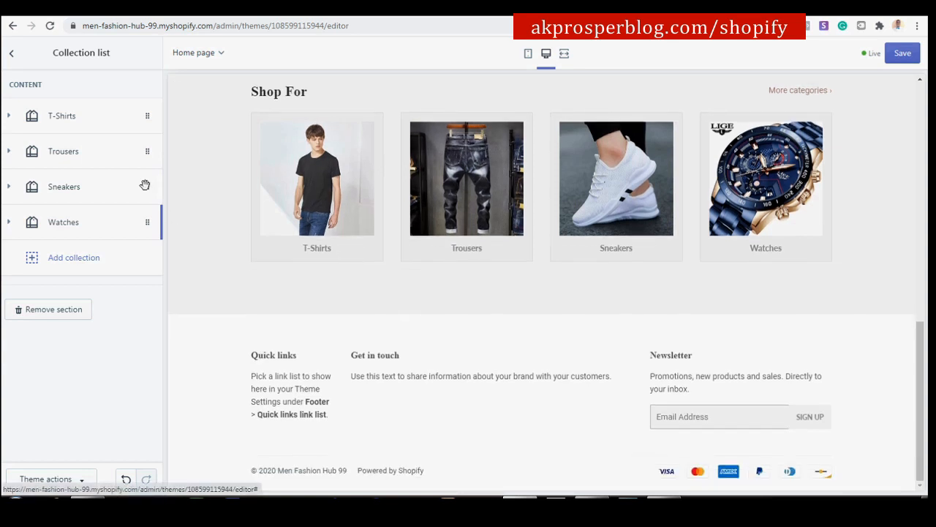
# Add a Featured collection section to the home page.
pyautogui.click(9, 54)
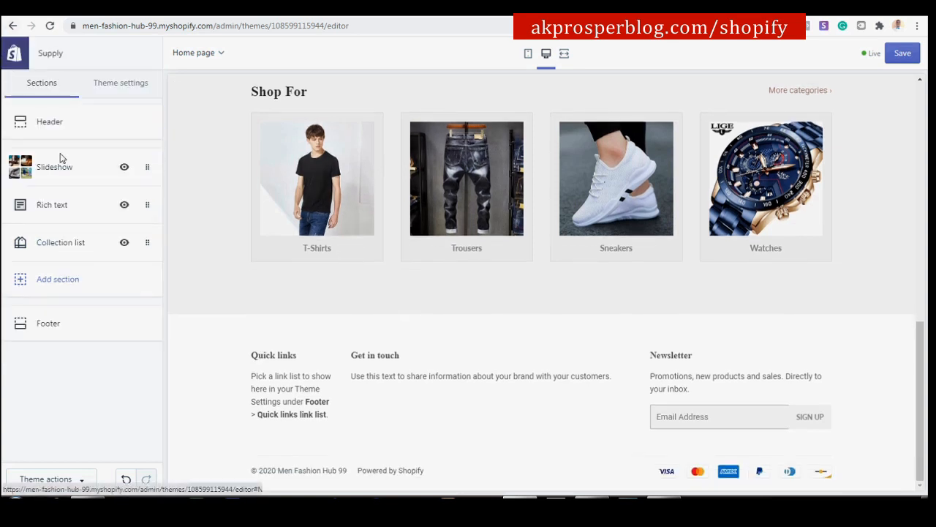
pyautogui.click(61, 285)
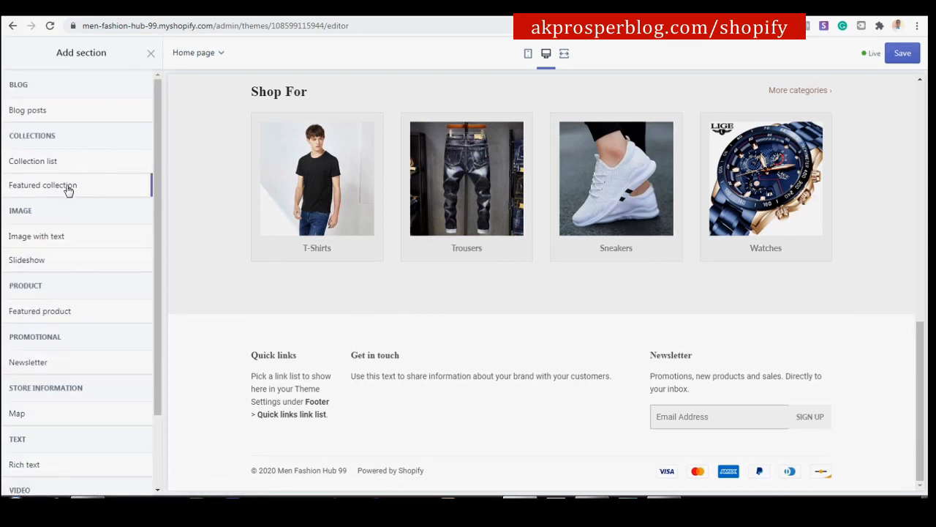
pyautogui.moveTo(63, 188)
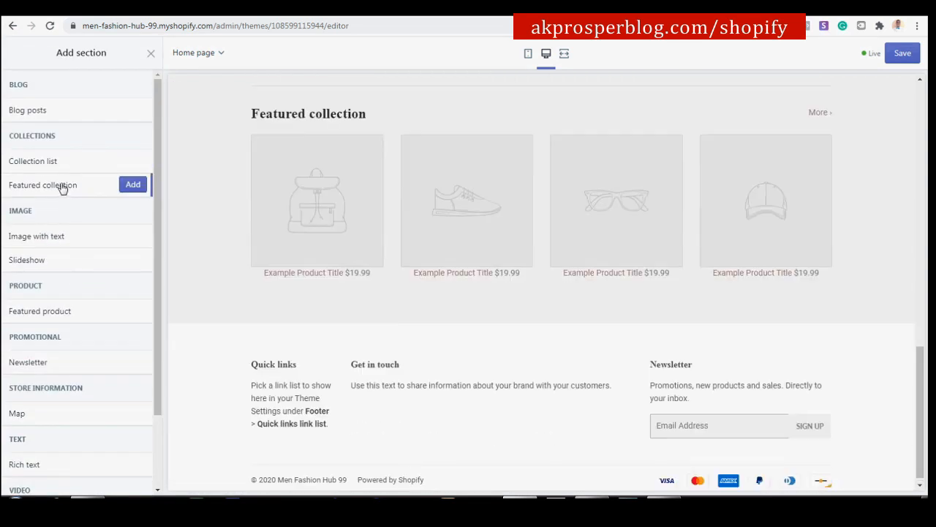
pyautogui.click(133, 187)
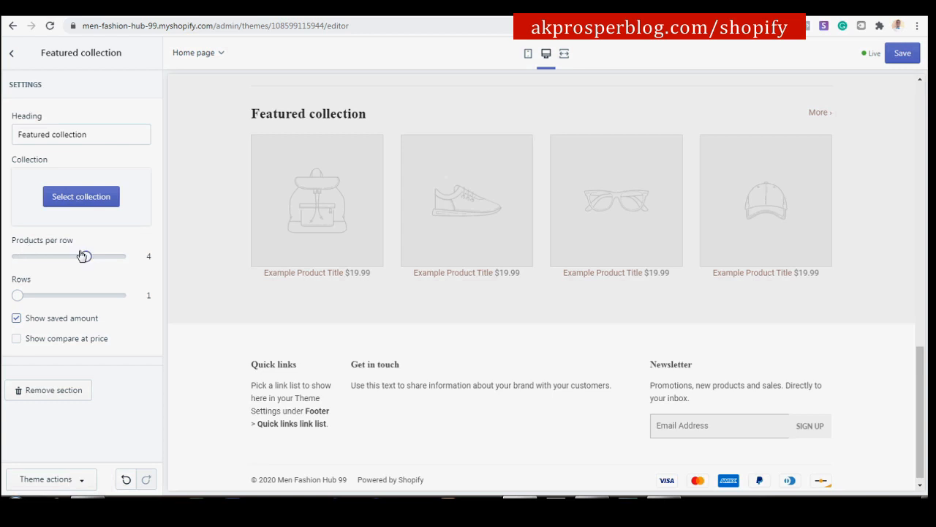
# Set 4 products per row and 2 rows, show compare-at prices, and pick T-Shirts.
pyautogui.moveTo(86, 254); pyautogui.dragTo(104, 255)
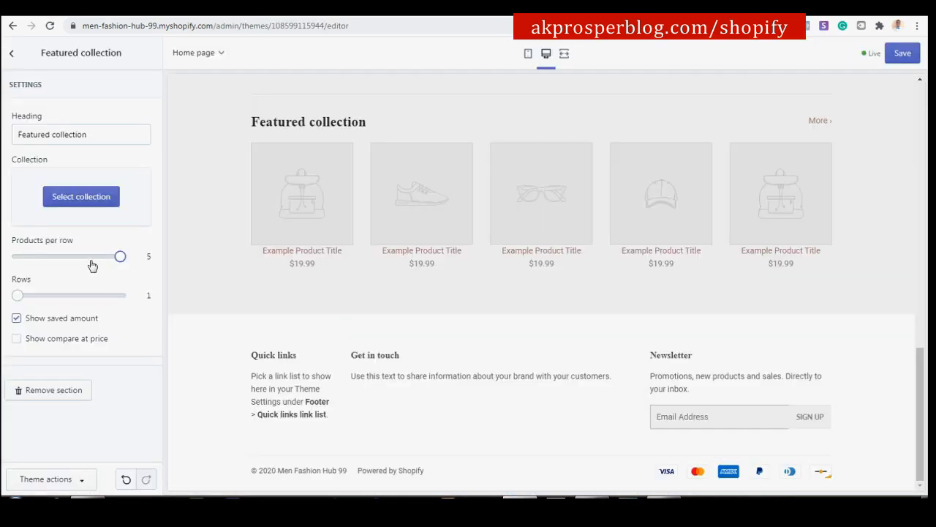
pyautogui.click(92, 257)
pyautogui.moveTo(18, 294); pyautogui.dragTo(43, 296)
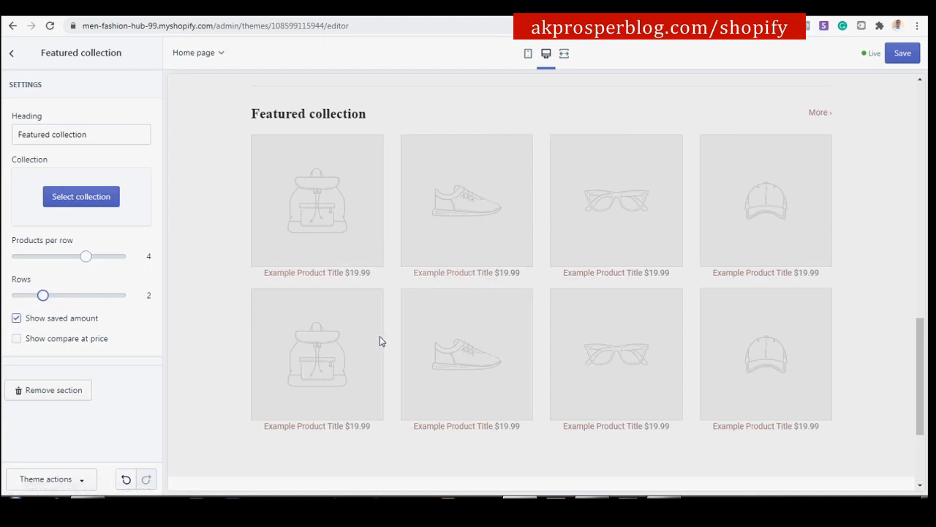
pyautogui.click(17, 319)
pyautogui.click(94, 199)
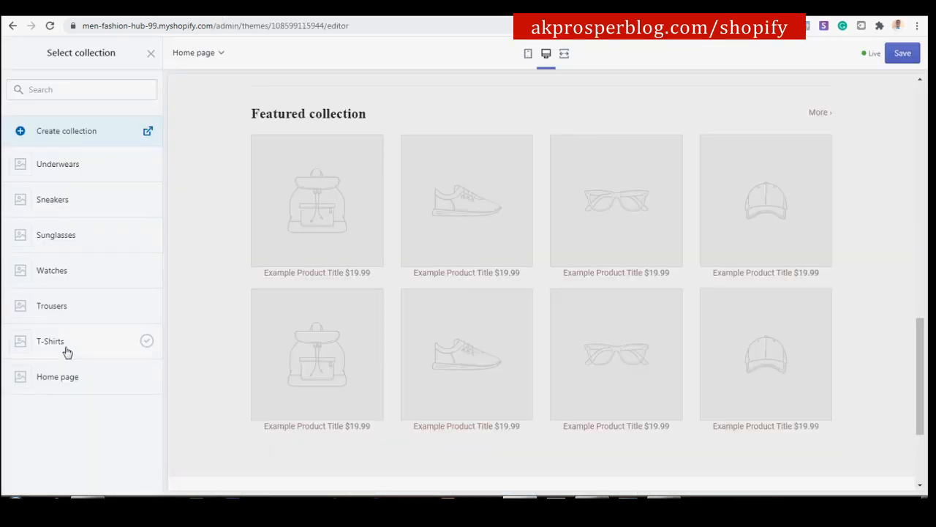
pyautogui.click(66, 350)
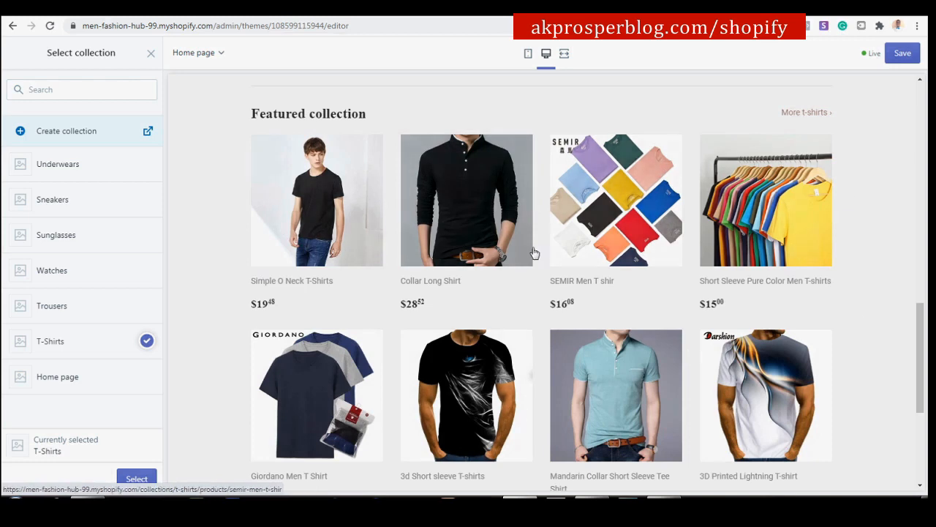
# Confirm T-Shirts, retitle the section 'Best Selling T-Shirts' from the reference store, and save.
pyautogui.click(137, 479)
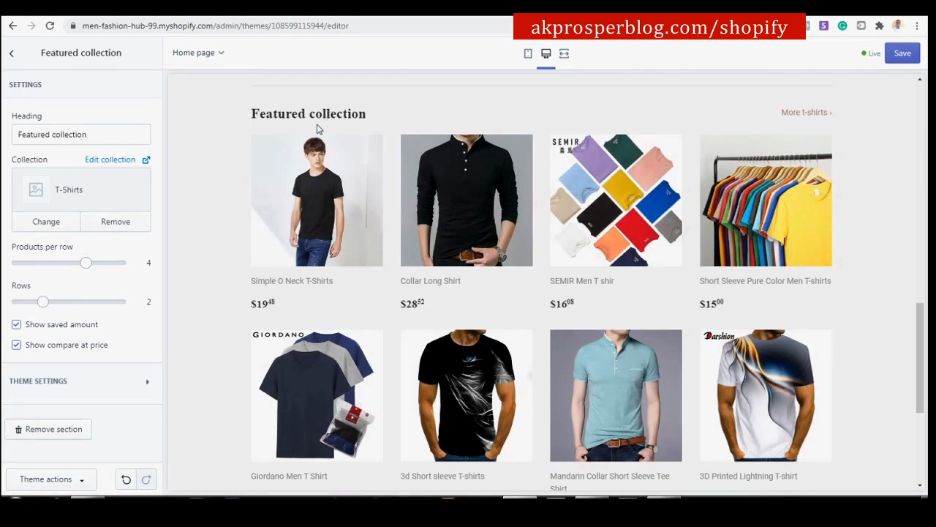
pyautogui.click(356, 14)
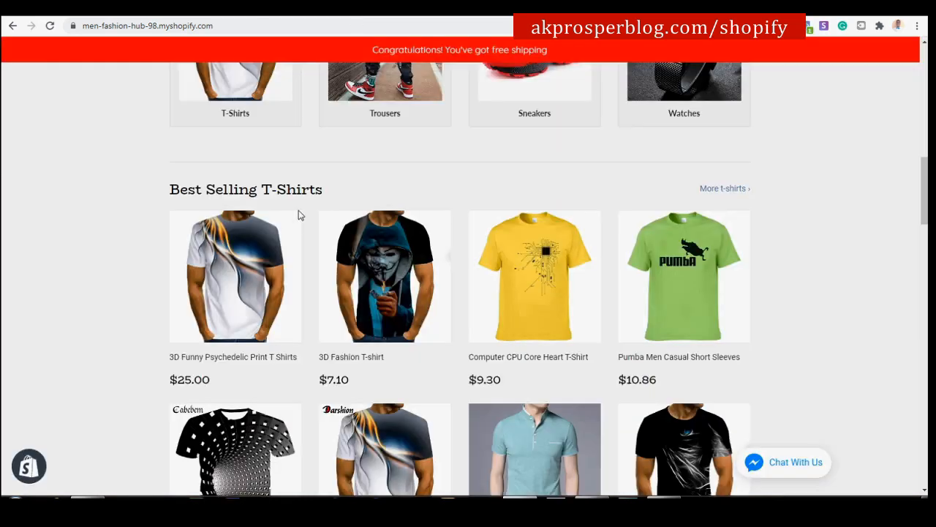
pyautogui.moveTo(326, 191); pyautogui.dragTo(173, 192)
pyautogui.hotkey('ctrl', 'c')
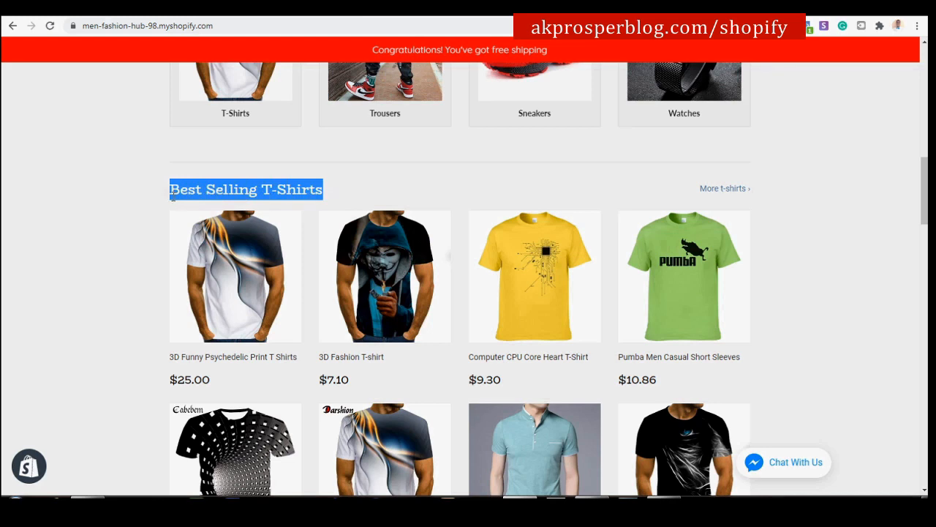
pyautogui.click(227, 14)
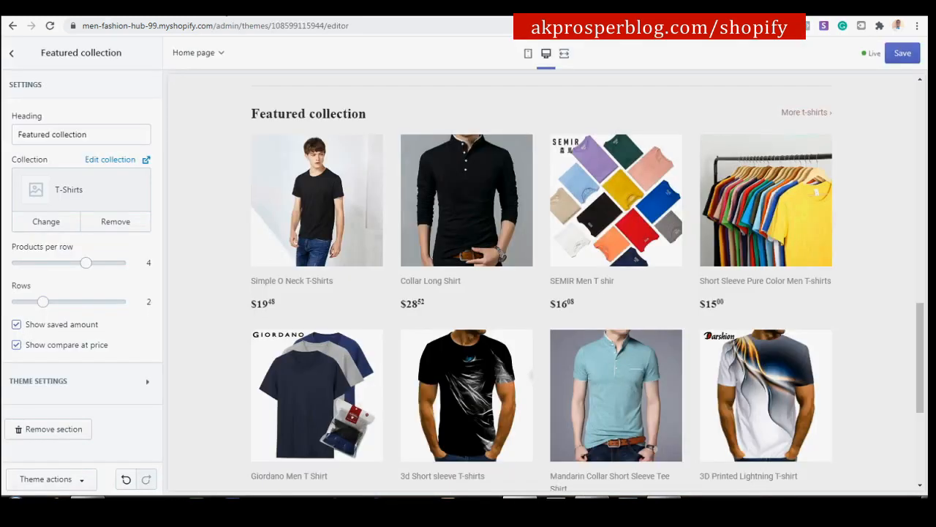
pyautogui.moveTo(98, 136); pyautogui.dragTo(3, 139)
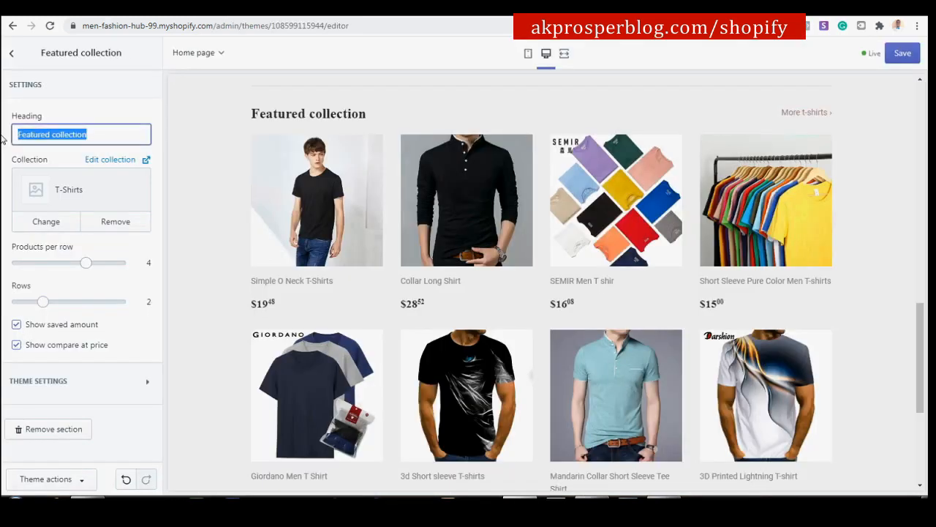
pyautogui.hotkey('ctrl', 'v')
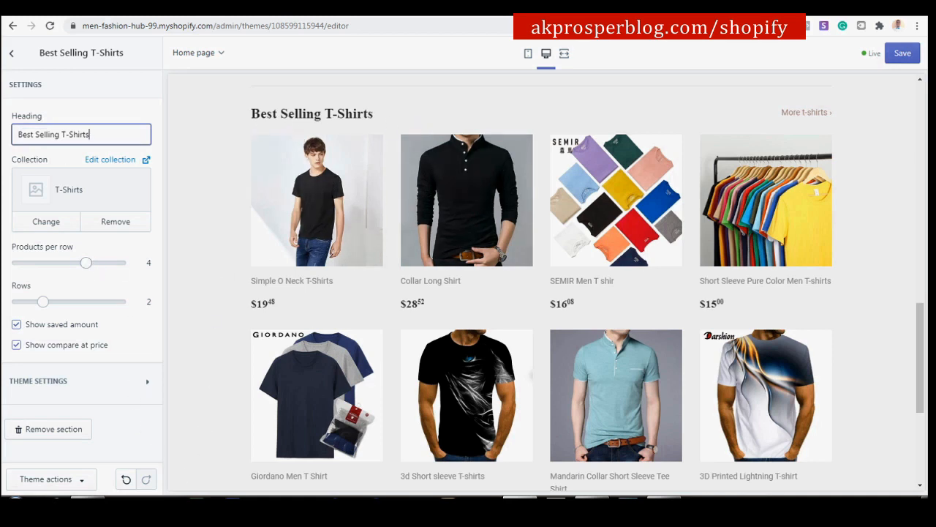
pyautogui.click(901, 53)
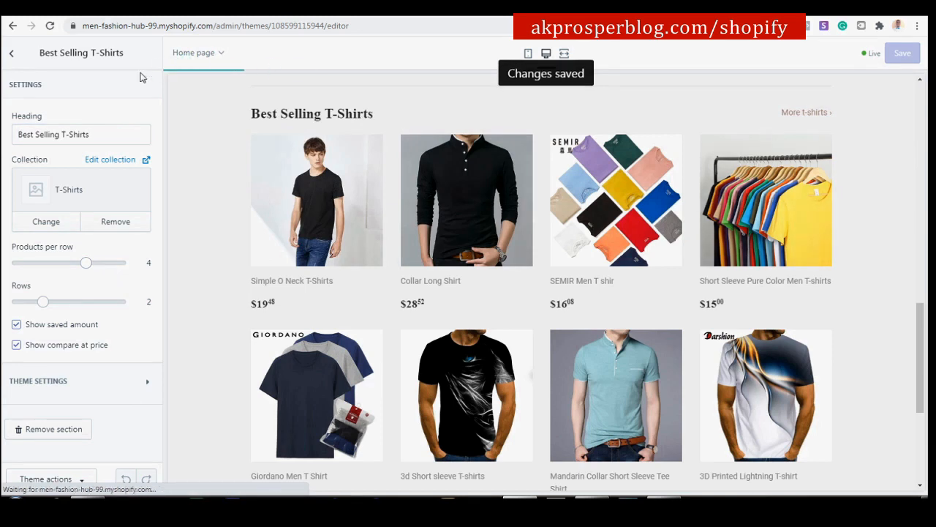
pyautogui.click(13, 56)
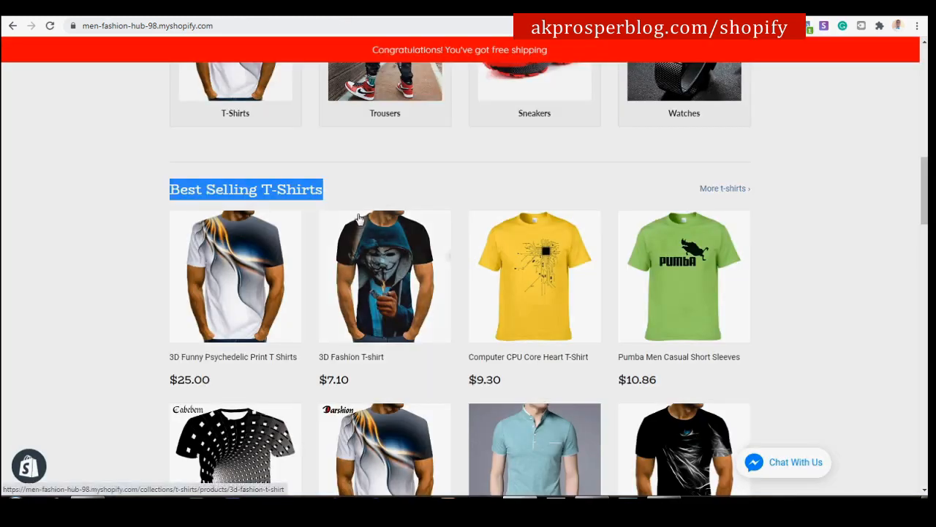
# Add a second Featured collection section showing Watches, 5 products per row.
pyautogui.scroll(-9, 358, 217)
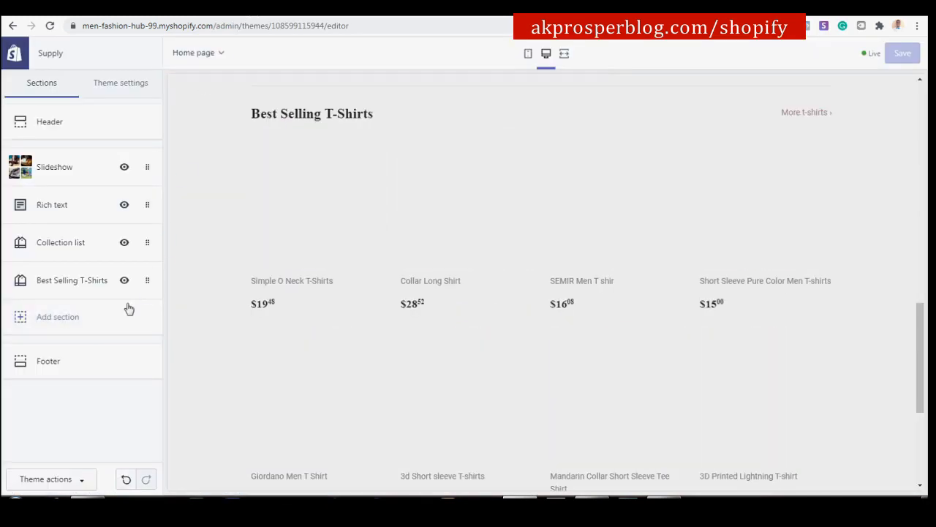
pyautogui.click(88, 319)
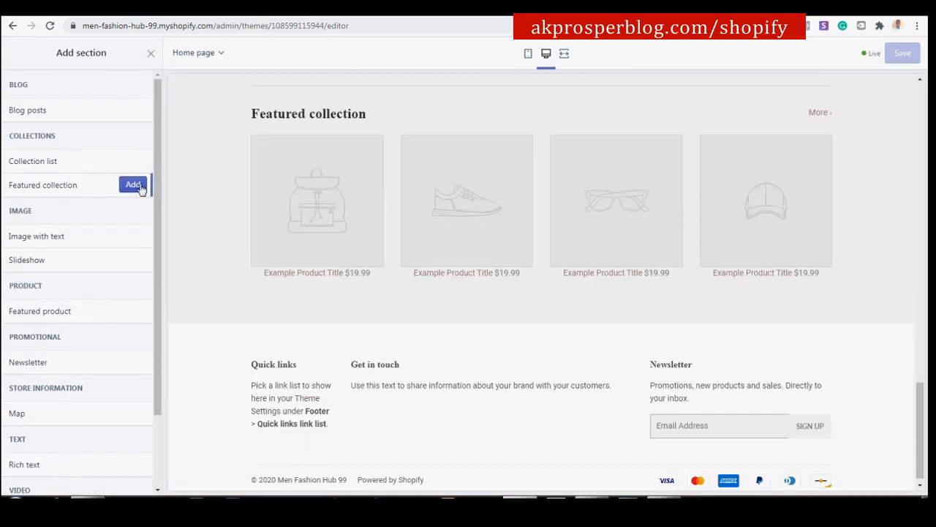
pyautogui.click(133, 185)
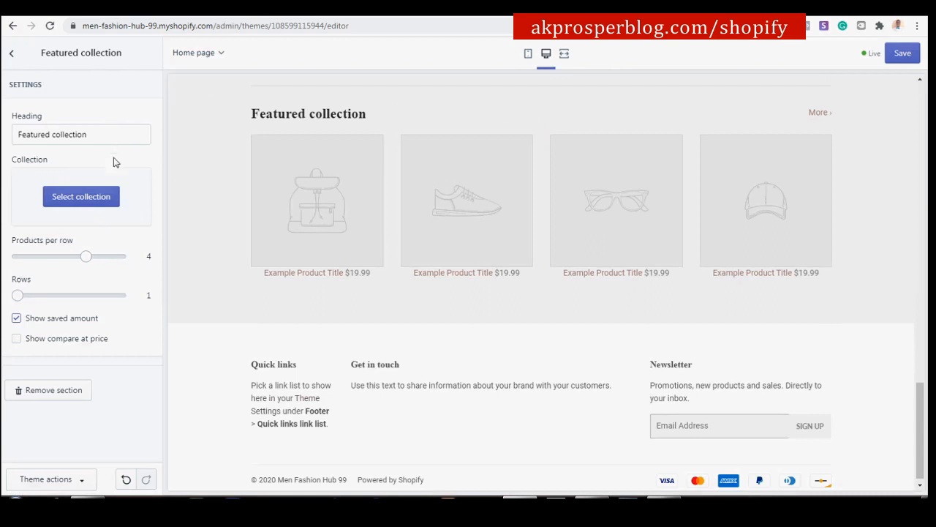
pyautogui.click(107, 197)
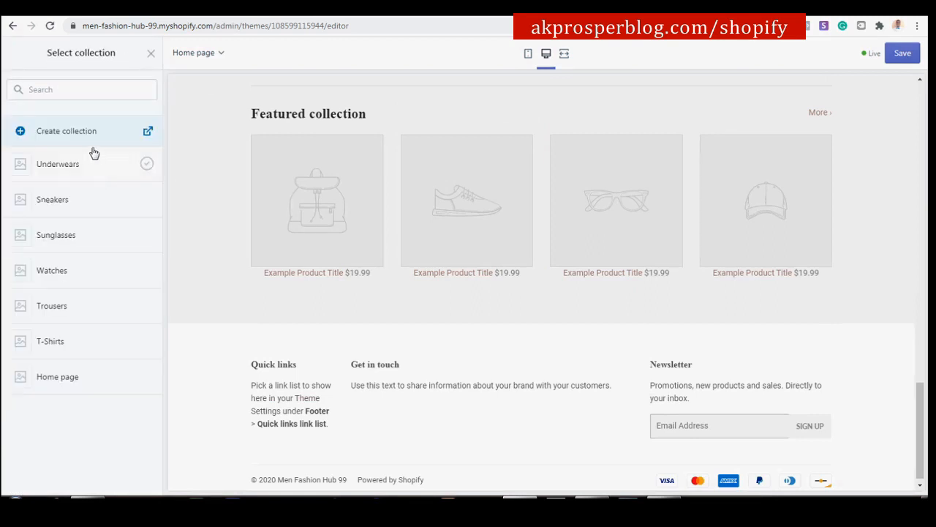
pyautogui.click(85, 271)
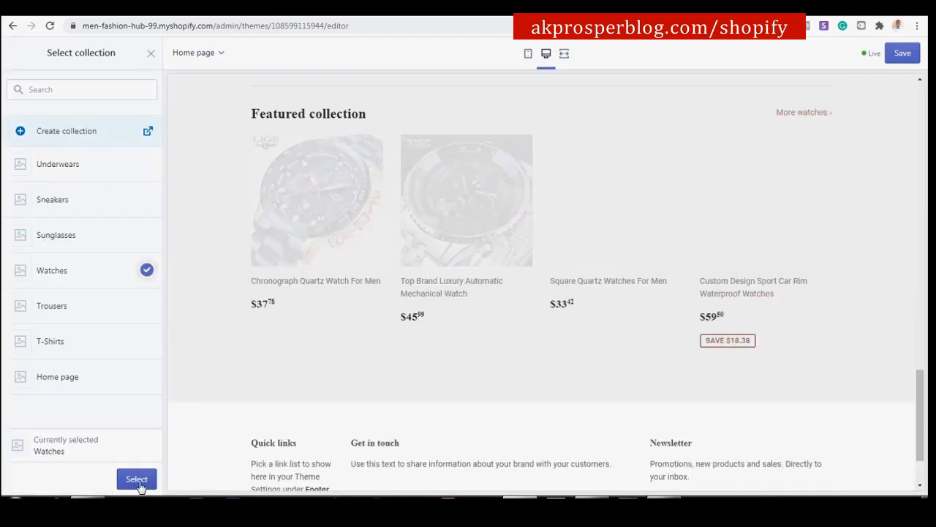
pyautogui.click(137, 480)
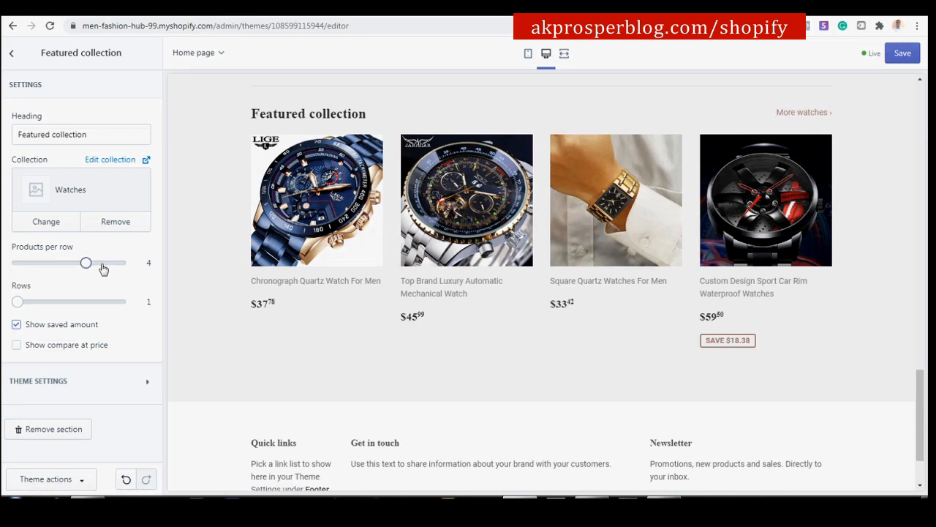
pyautogui.moveTo(87, 263); pyautogui.dragTo(105, 265)
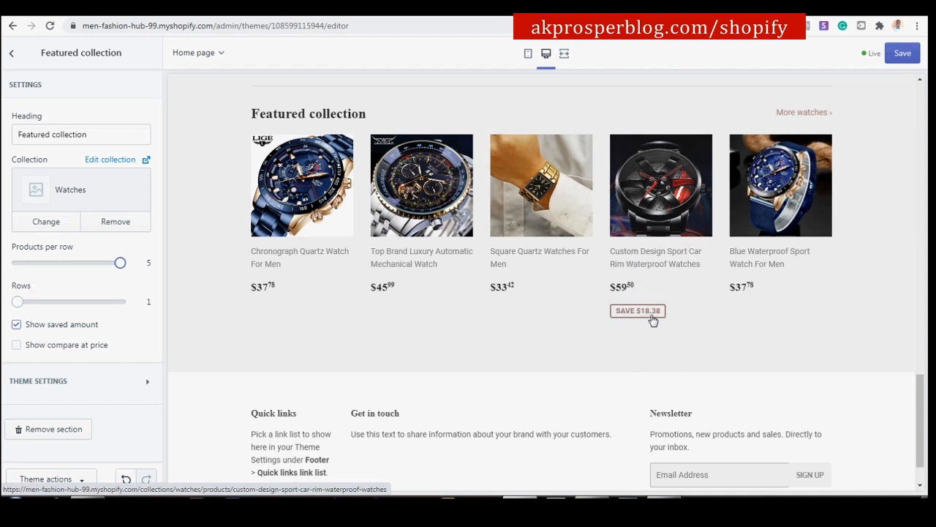
# Show compare-at prices, change the heading to 'Watches with Class', and save the theme.
pyautogui.click(17, 348)
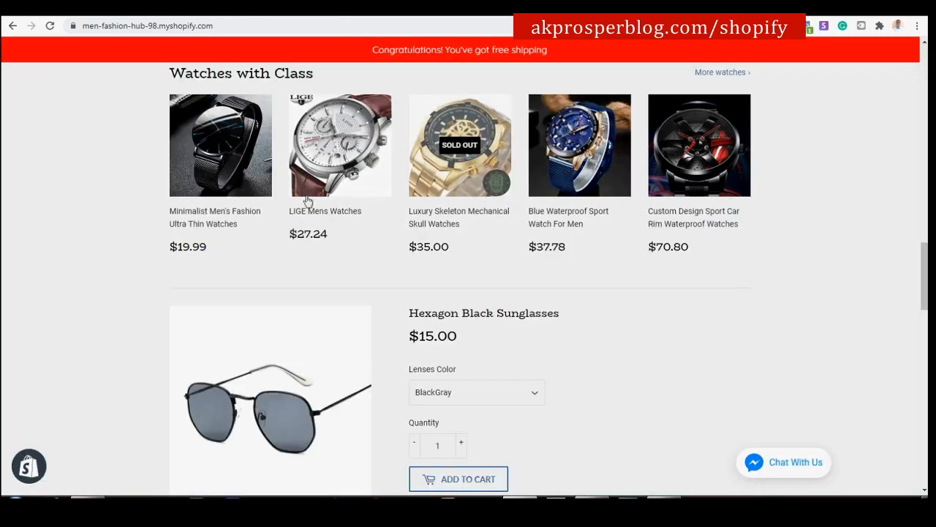
pyautogui.moveTo(170, 74); pyautogui.dragTo(312, 83)
pyautogui.hotkey('ctrl', 'c')
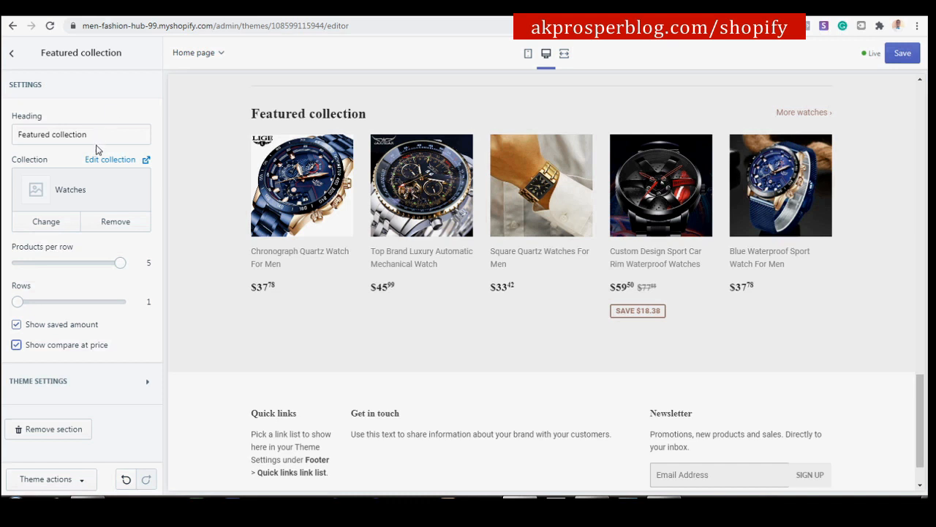
pyautogui.click(102, 134)
pyautogui.hotkey('ctrl', 'a')
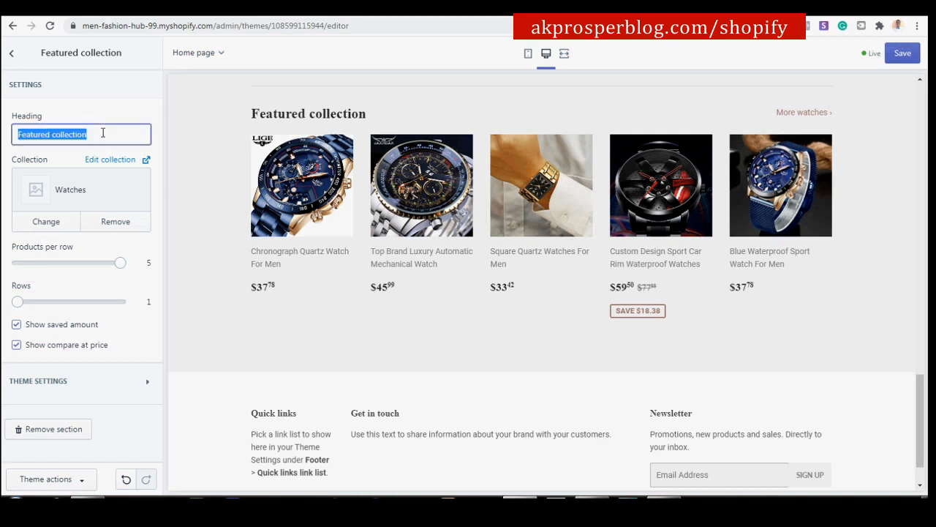
pyautogui.hotkey('ctrl', 'v')
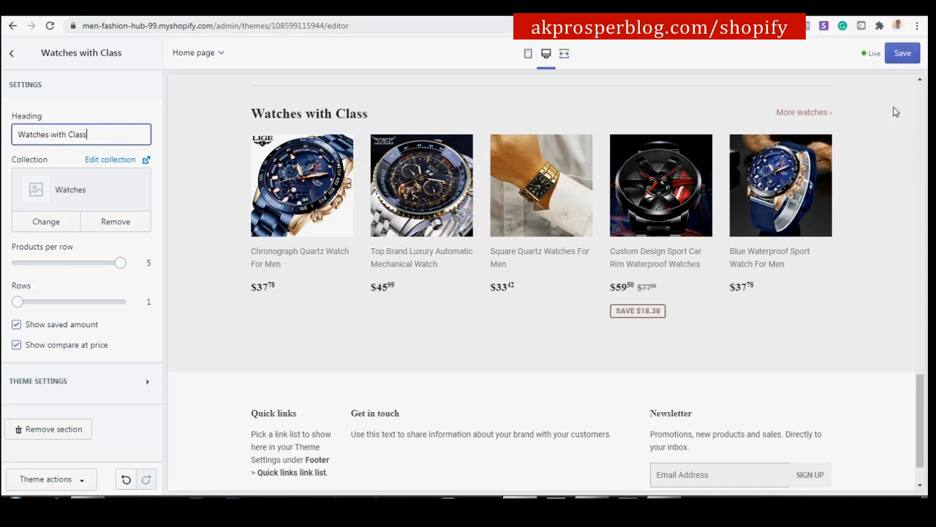
pyautogui.click(902, 54)
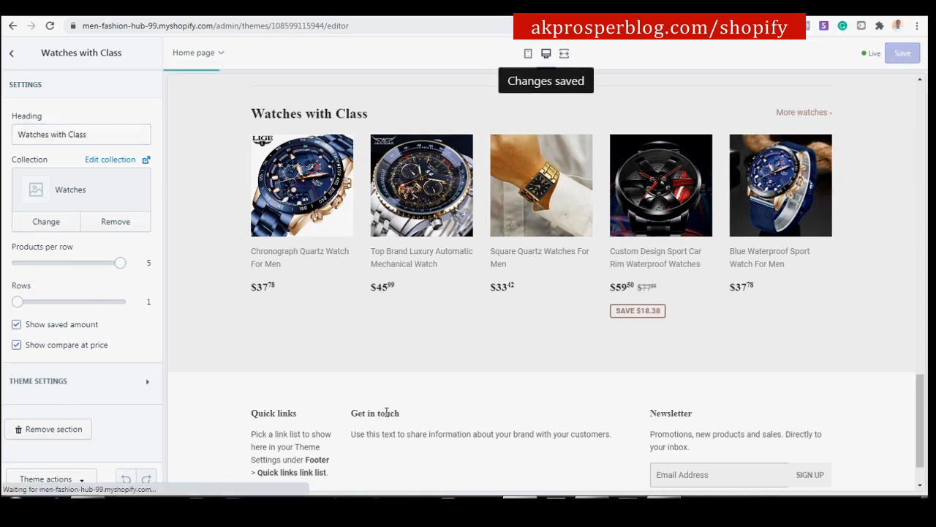
pyautogui.click(12, 54)
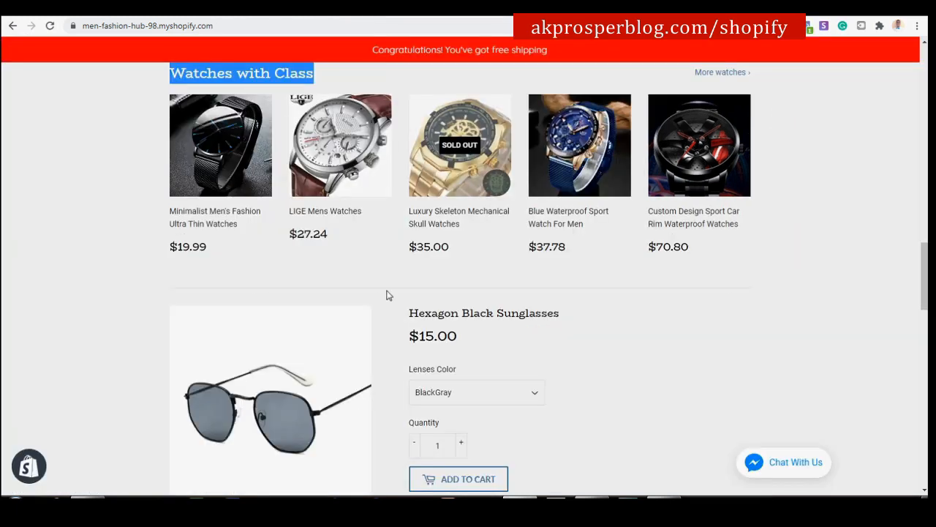
pyautogui.scroll(-3, 387, 295)
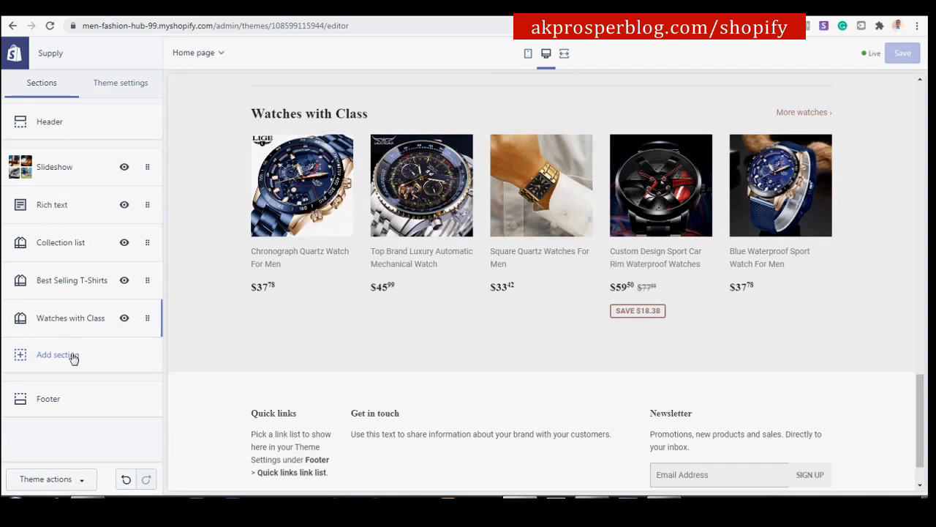
# Add a Featured product section to the home page.
pyautogui.click(74, 357)
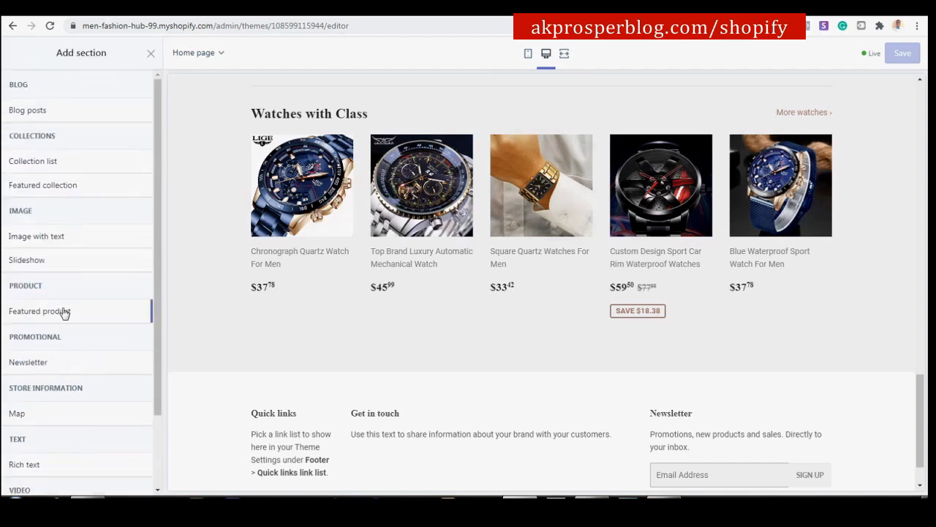
pyautogui.moveTo(65, 312)
pyautogui.click(130, 313)
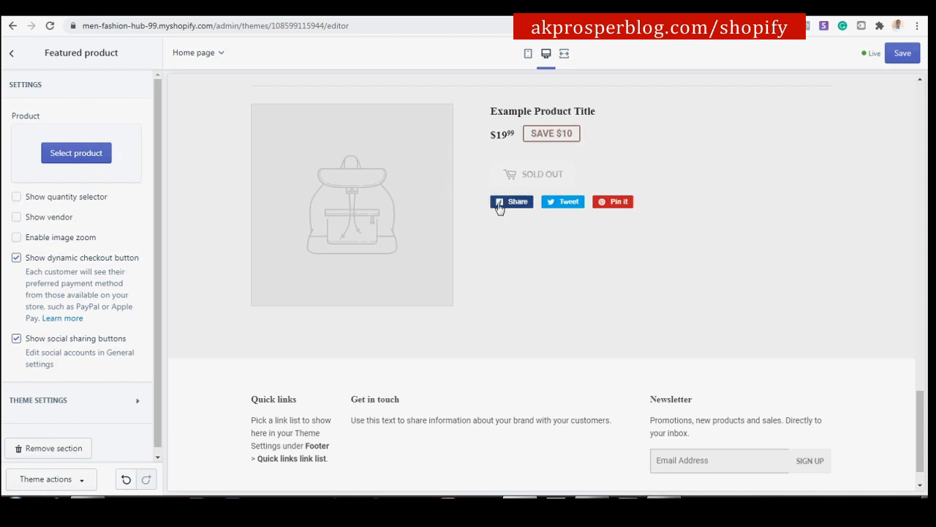
# Feature the Luxury Brand Designer Mens Sun Glasses, loading more products to find it.
pyautogui.click(93, 162)
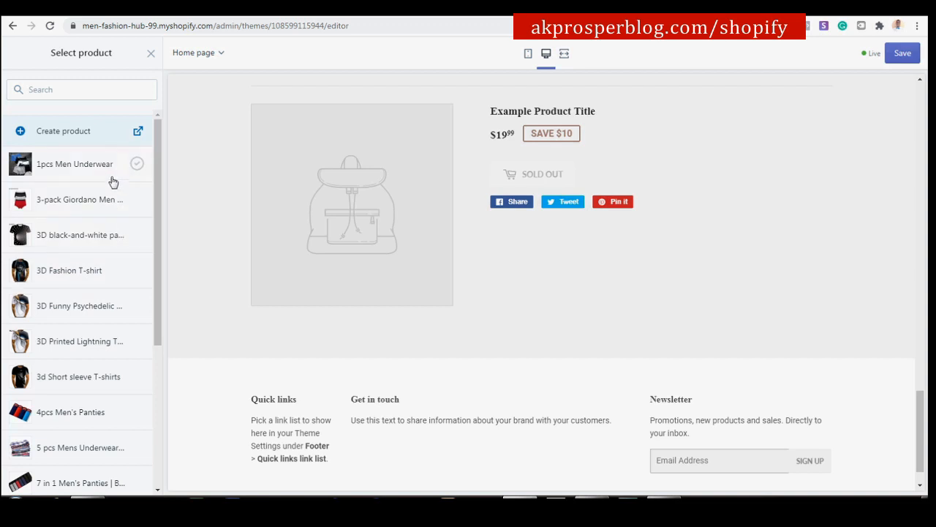
pyautogui.scroll(-3, 112, 183)
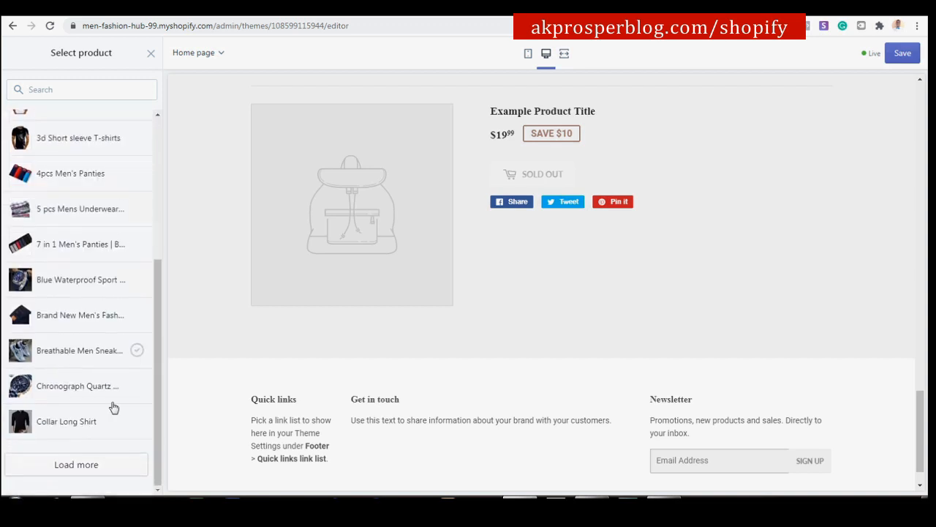
pyautogui.click(75, 464)
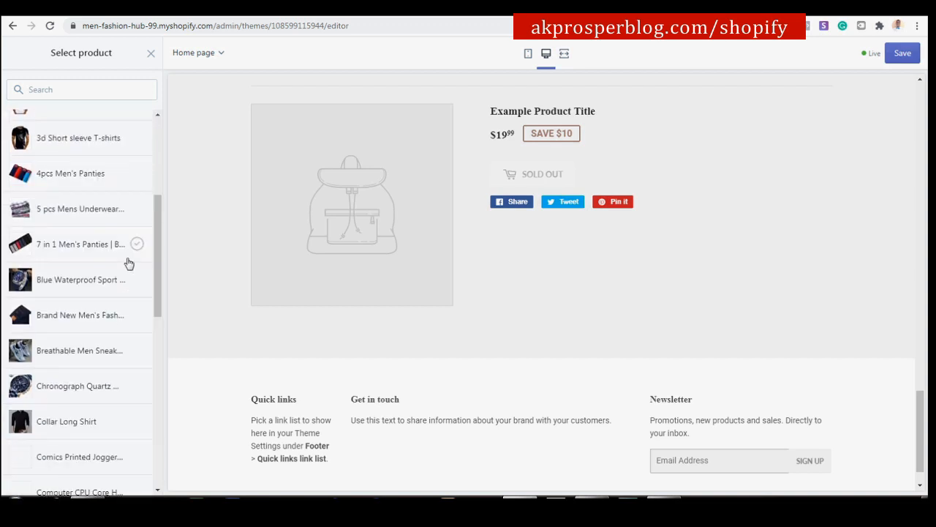
pyautogui.scroll(-5, 129, 263)
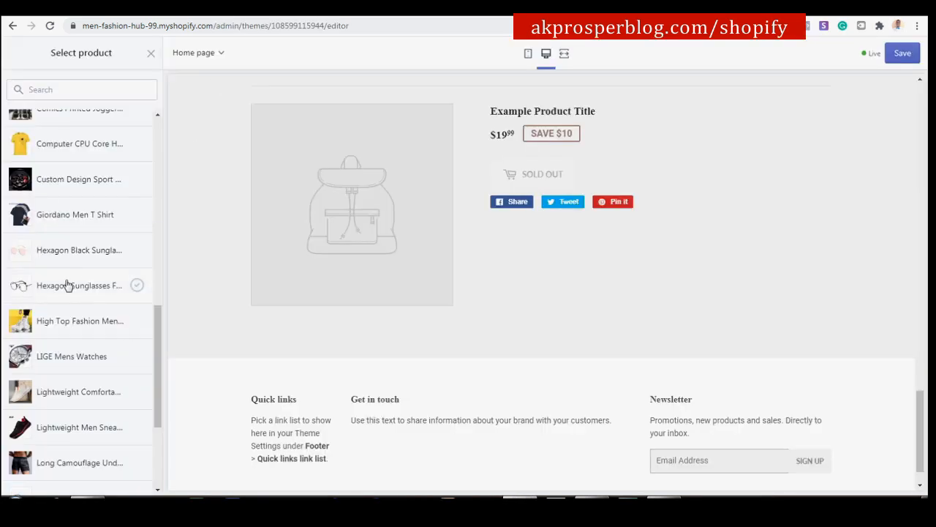
pyautogui.scroll(-3, 66, 286)
pyautogui.click(82, 307)
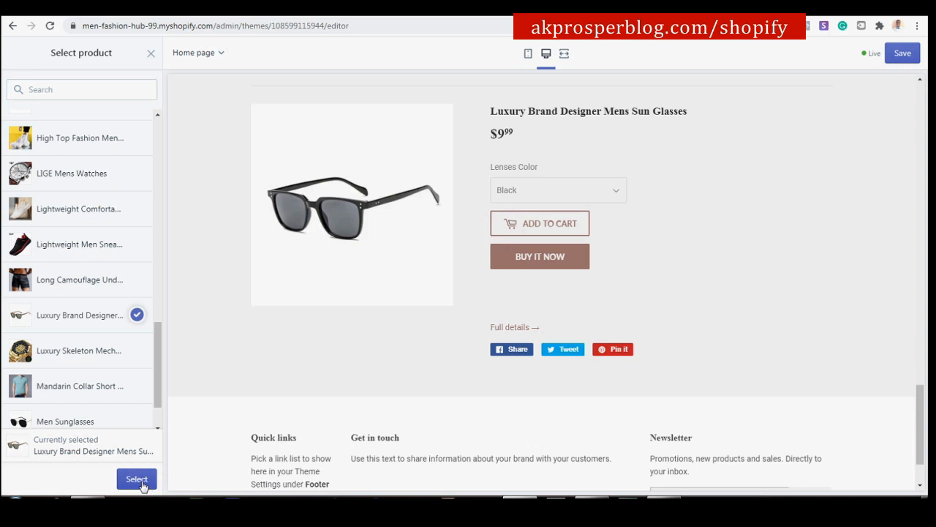
pyautogui.click(138, 480)
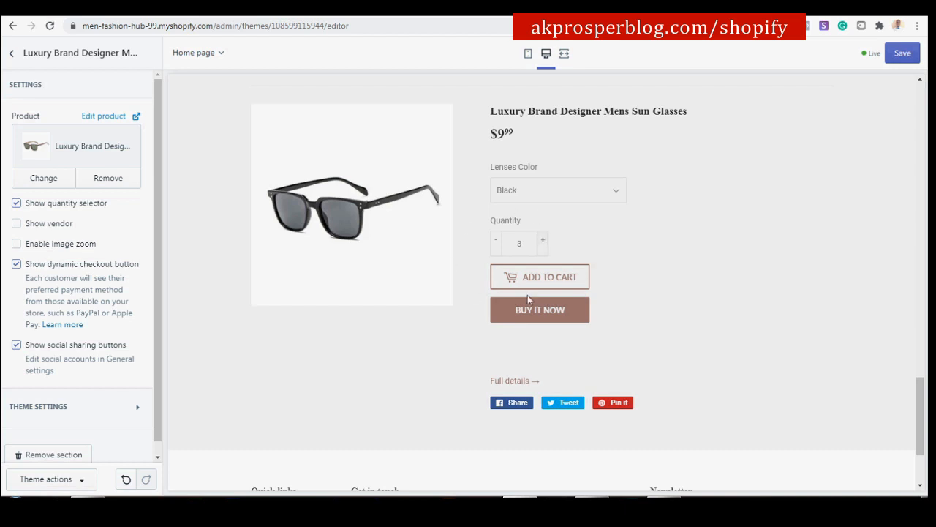
# Turn on Show vendor for the featured sunglasses product.
pyautogui.click(16, 224)
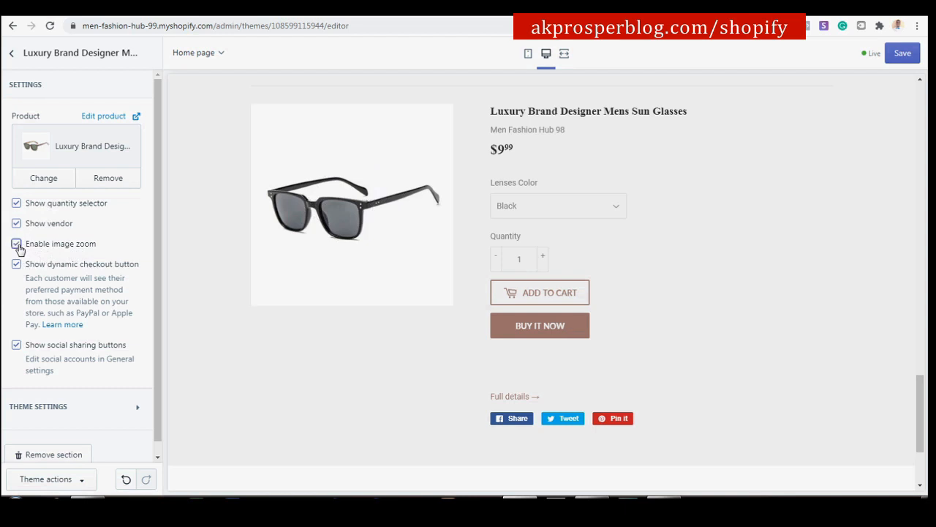
pyautogui.moveTo(335, 182)
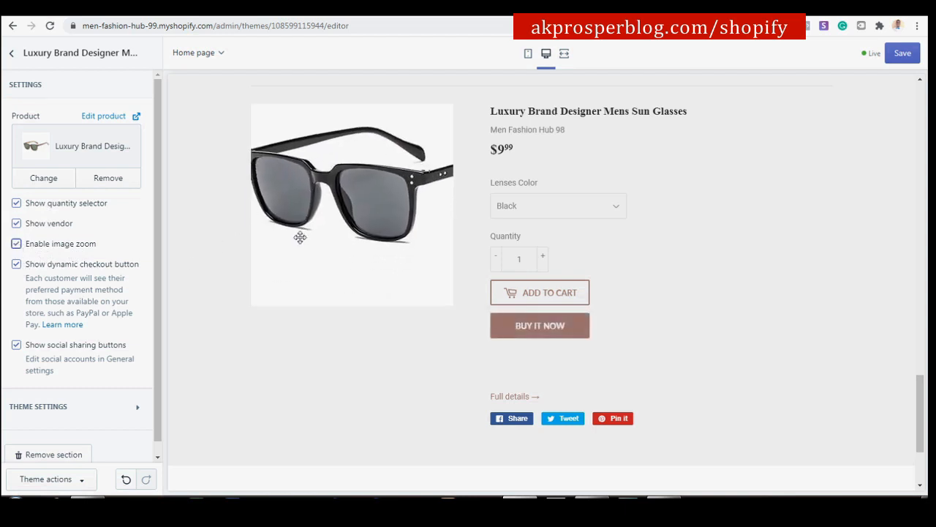
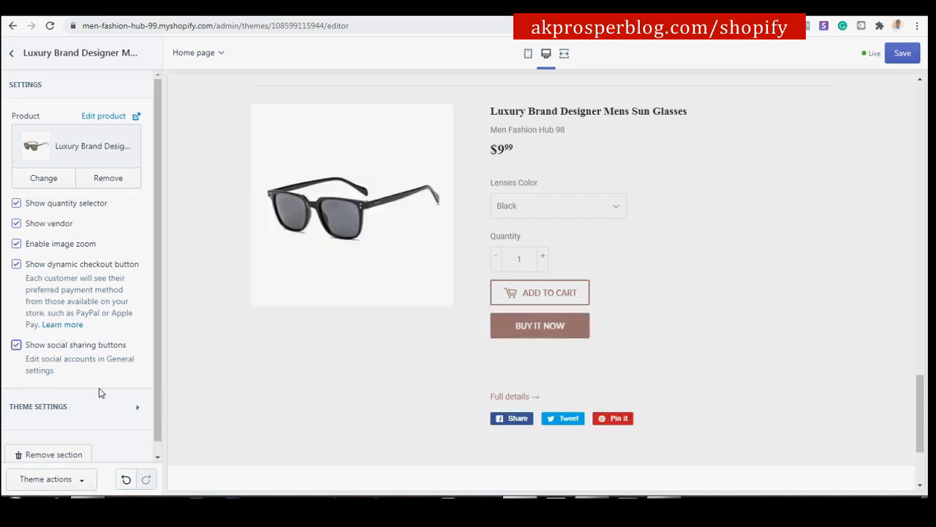
# Turn off Show vendor on the sunglasses section, glance at Theme settings, and return to the sections list.
pyautogui.click(17, 225)
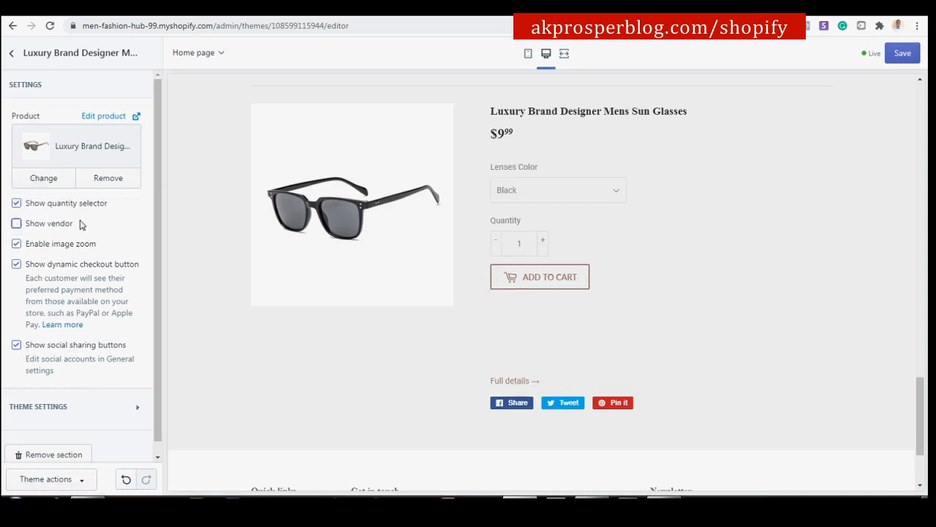
pyautogui.scroll(-1, 77, 259)
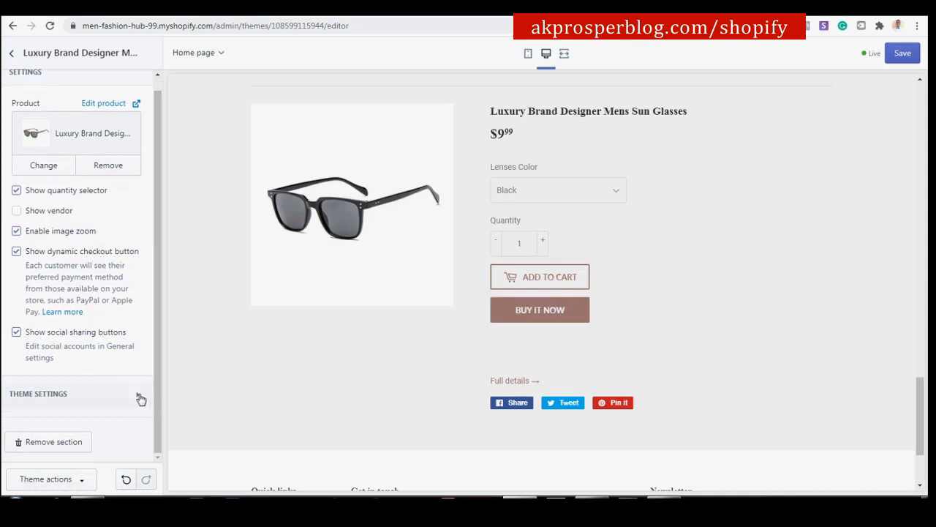
pyautogui.click(139, 397)
pyautogui.scroll(-3, 143, 356)
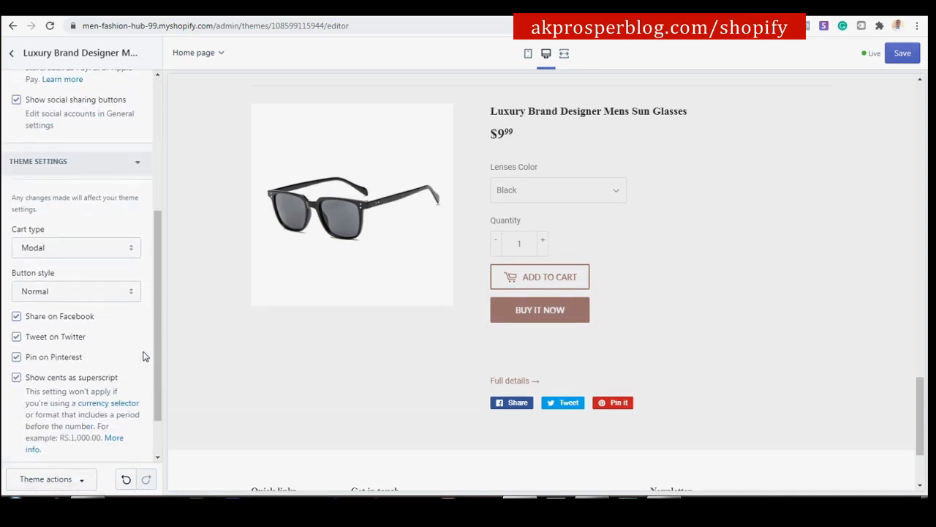
pyautogui.scroll(3, 144, 357)
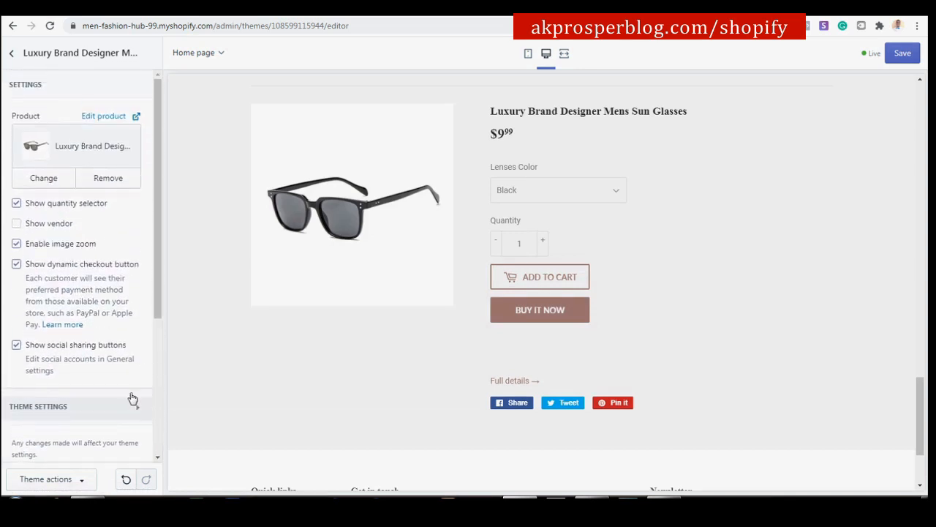
pyautogui.click(132, 408)
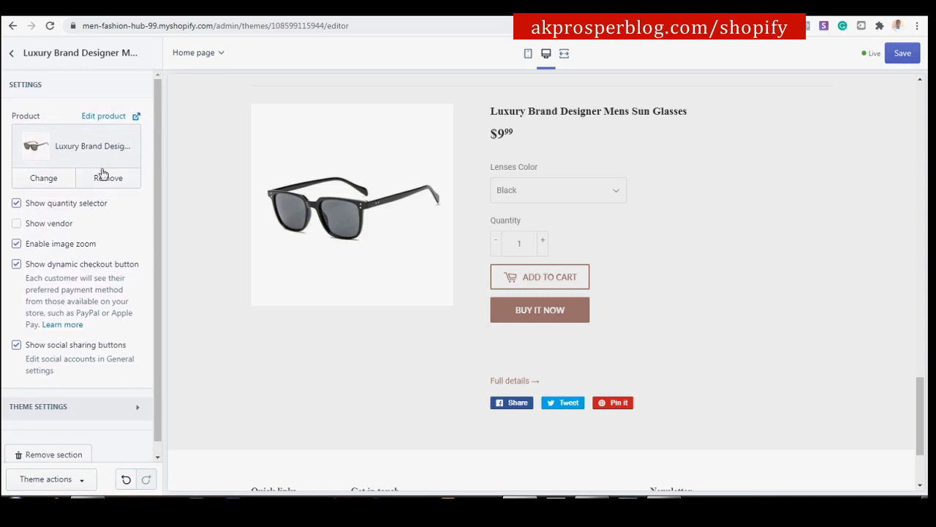
pyautogui.click(12, 53)
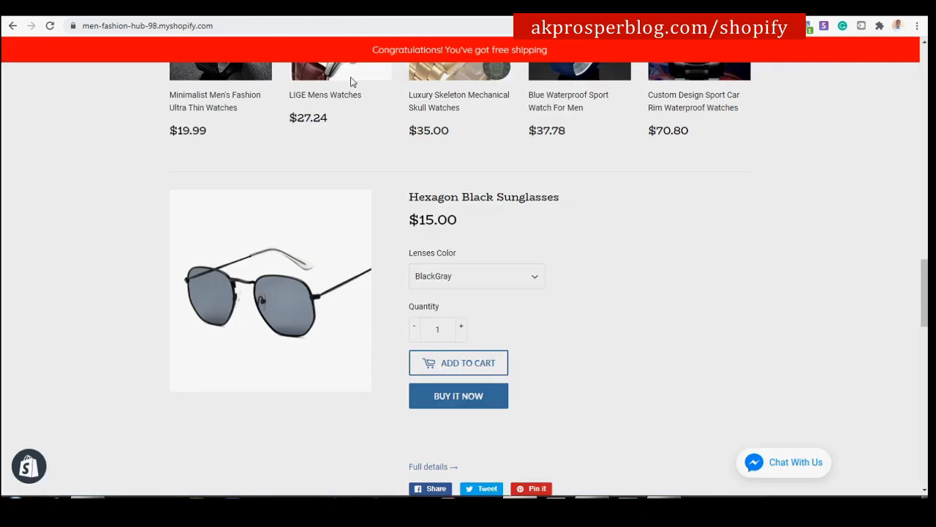
pyautogui.scroll(-5, 399, 263)
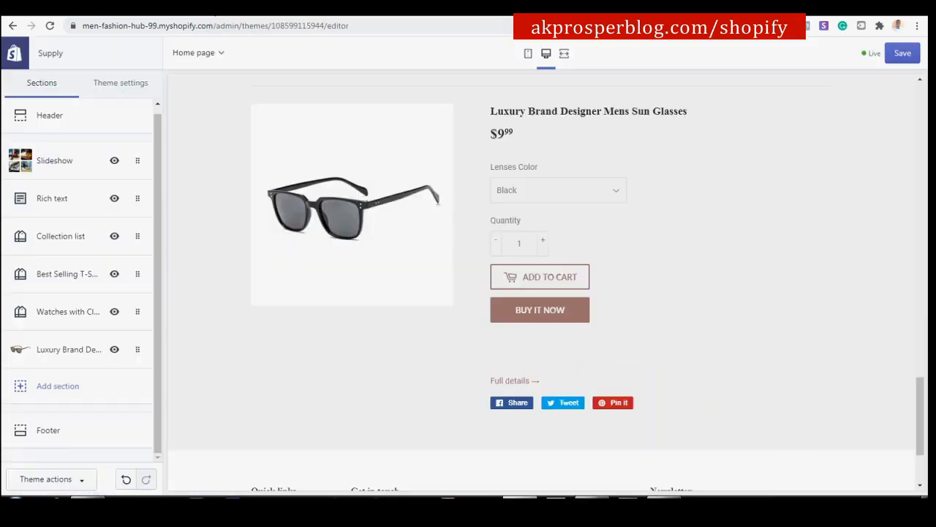
# Add a Featured collection section to the home page and set it to 2 rows.
pyautogui.click(59, 392)
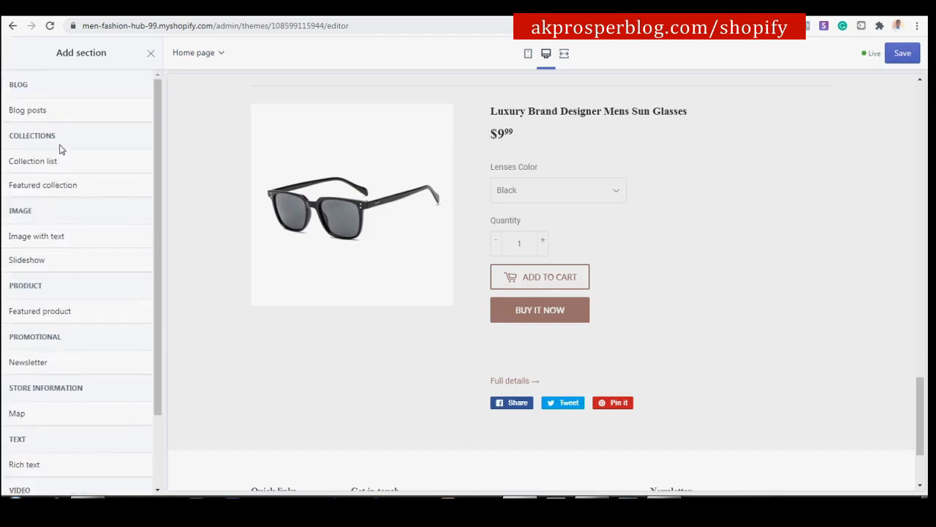
pyautogui.click(73, 185)
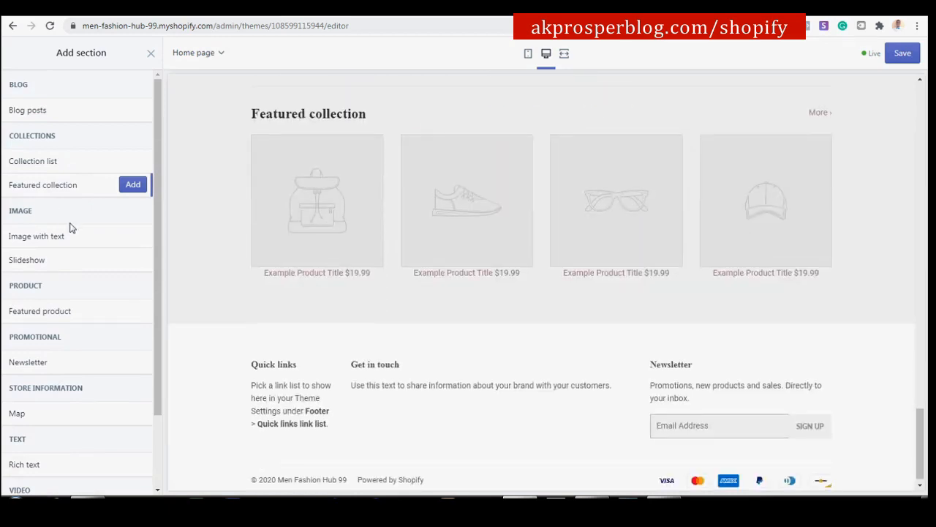
pyautogui.click(135, 184)
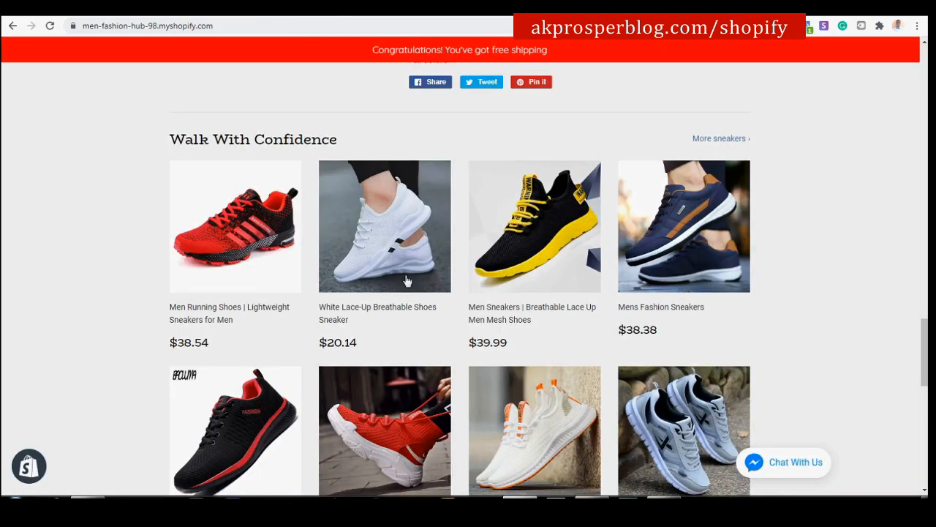
pyautogui.scroll(-2, 698, 195)
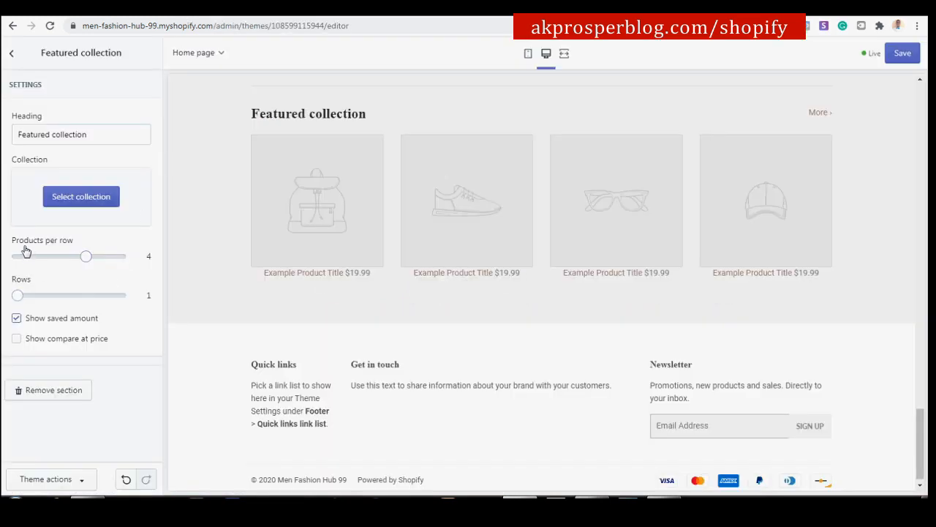
pyautogui.moveTo(17, 295); pyautogui.dragTo(34, 296)
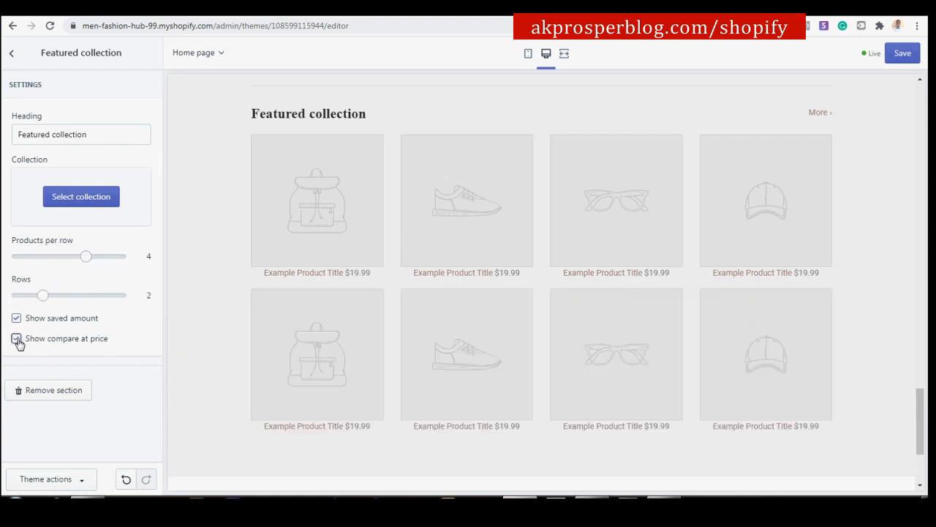
# Feature the Sneakers collection, showing 3 products per row.
pyautogui.click(81, 197)
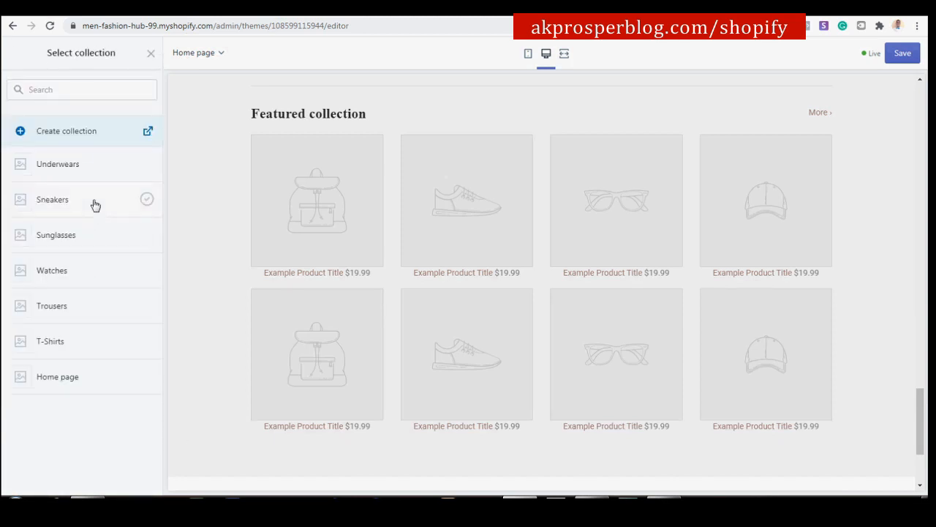
pyautogui.click(117, 207)
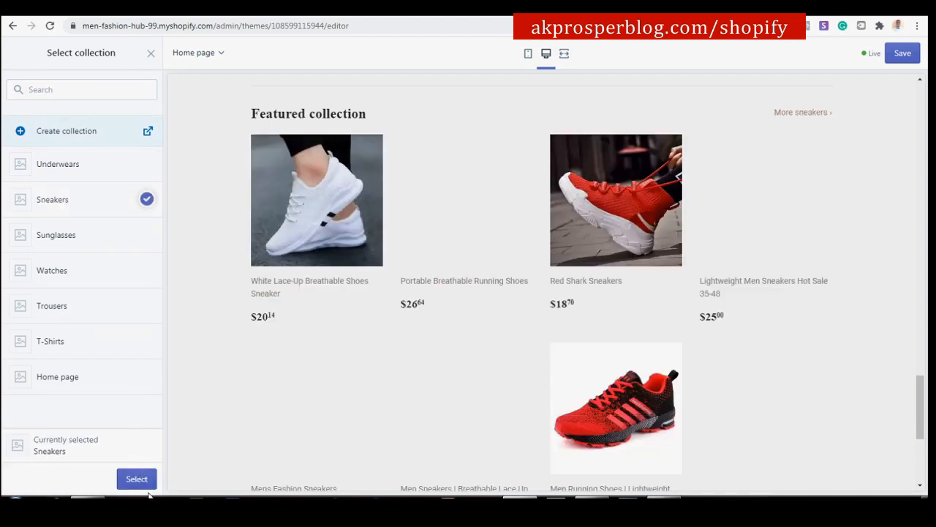
pyautogui.click(137, 479)
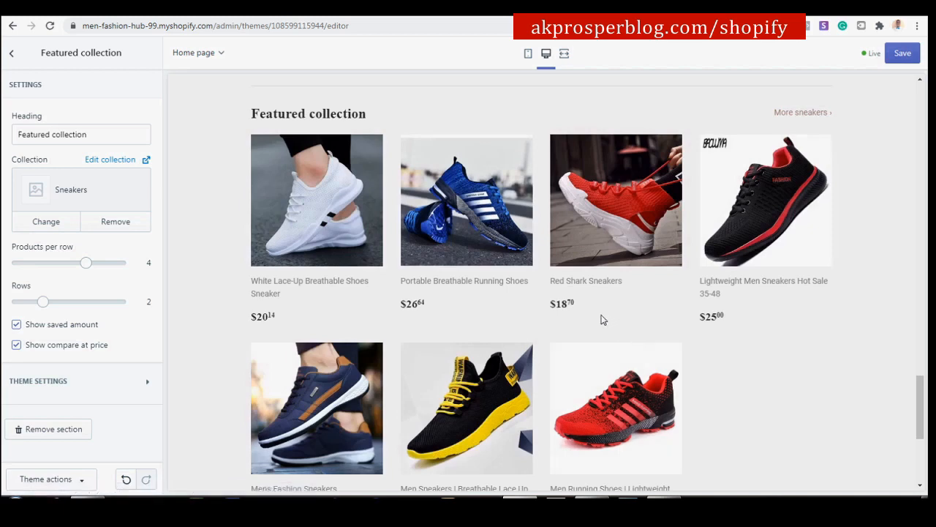
pyautogui.scroll(-2, 504, 258)
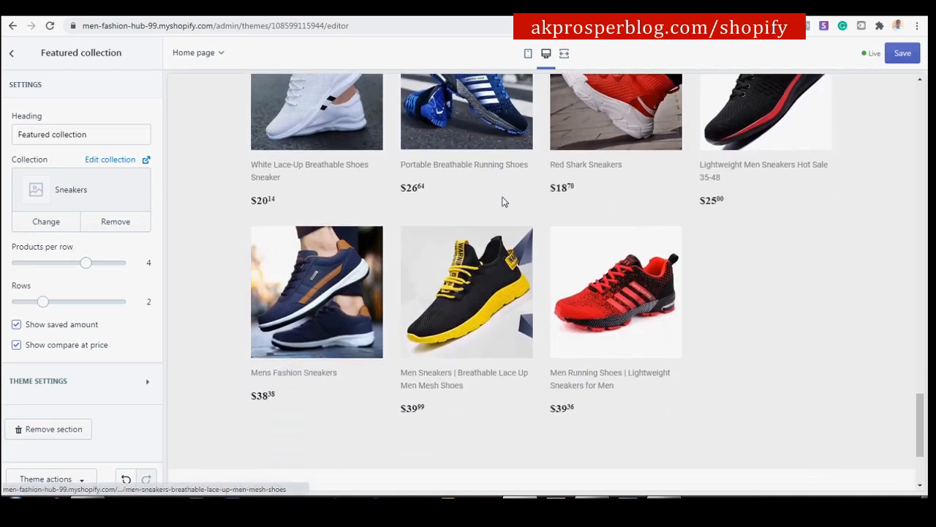
pyautogui.scroll(1, 504, 202)
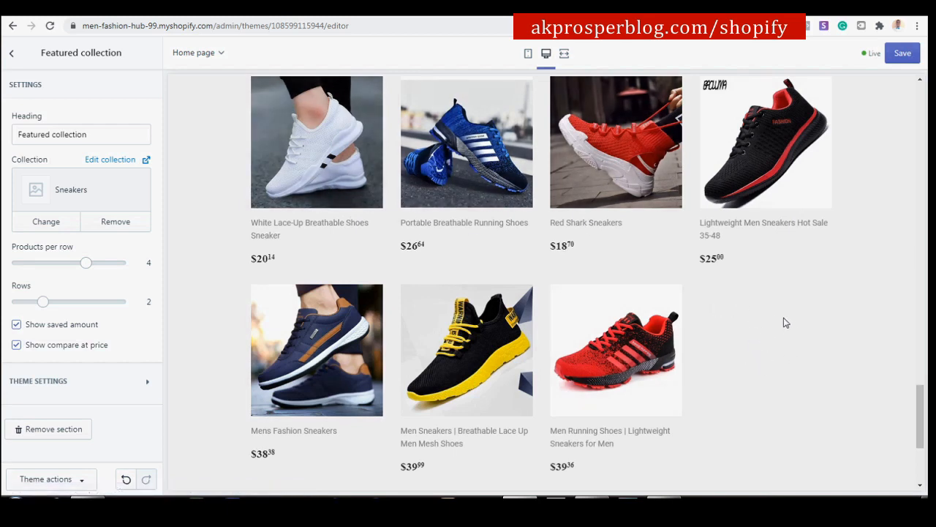
pyautogui.moveTo(69, 269); pyautogui.dragTo(64, 270)
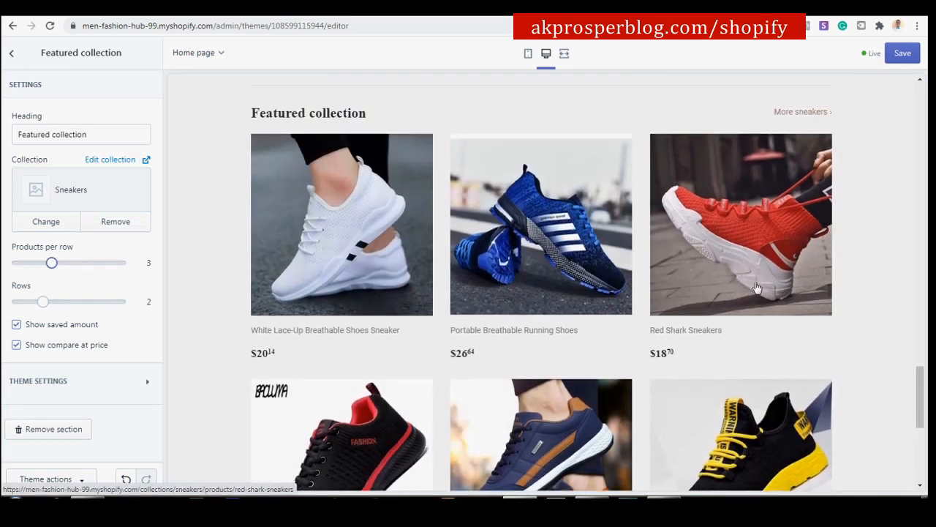
pyautogui.scroll(-3, 661, 331)
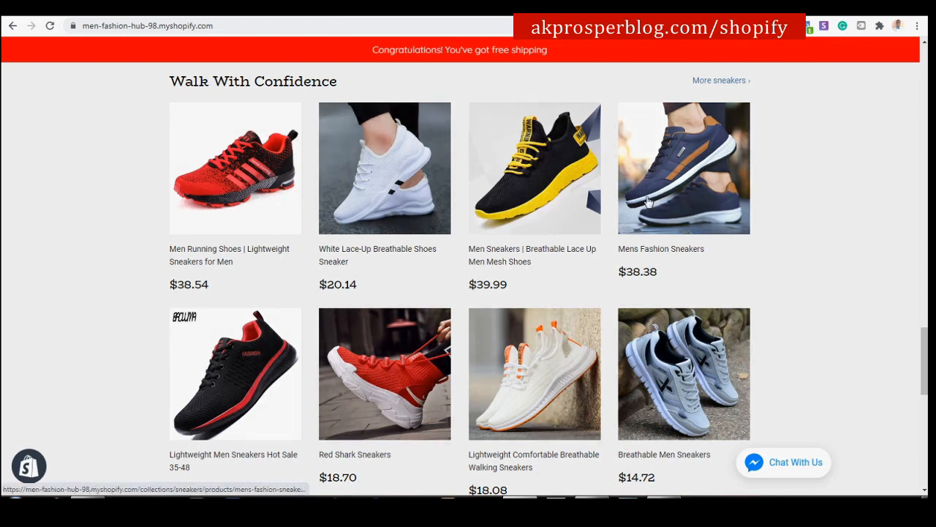
# Return to the home page section list, checking the reference store's Shop For categories along the way.
pyautogui.click(242, 10)
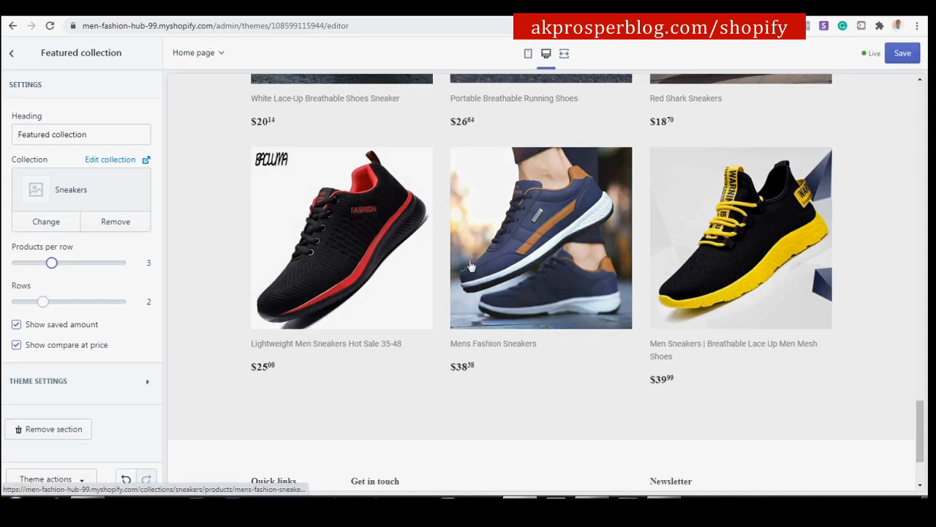
pyautogui.scroll(1, 472, 266)
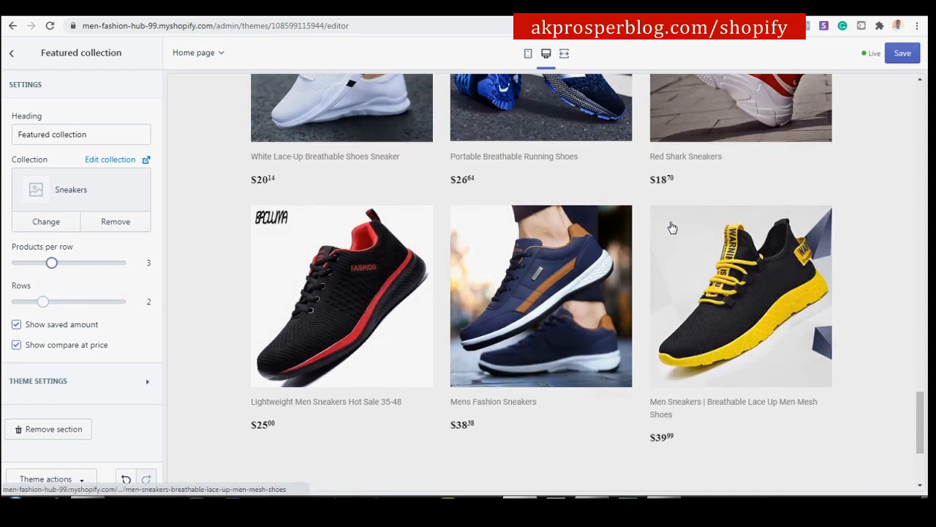
pyautogui.scroll(2, 594, 210)
pyautogui.scroll(-2, 594, 210)
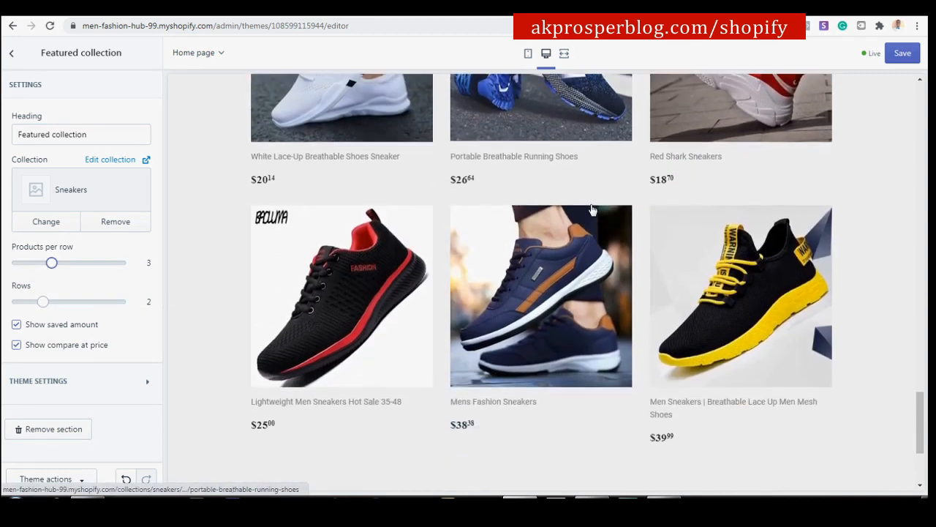
pyautogui.click(13, 54)
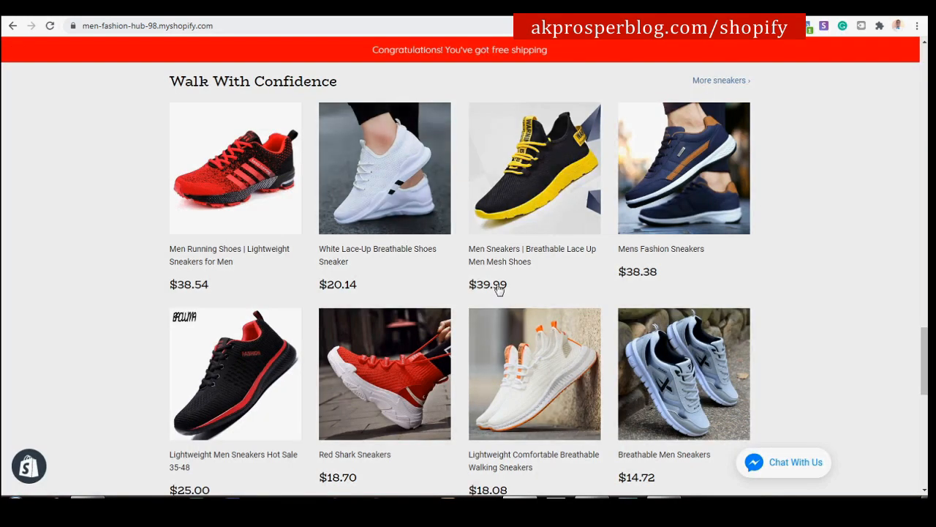
pyautogui.scroll(-3, 501, 280)
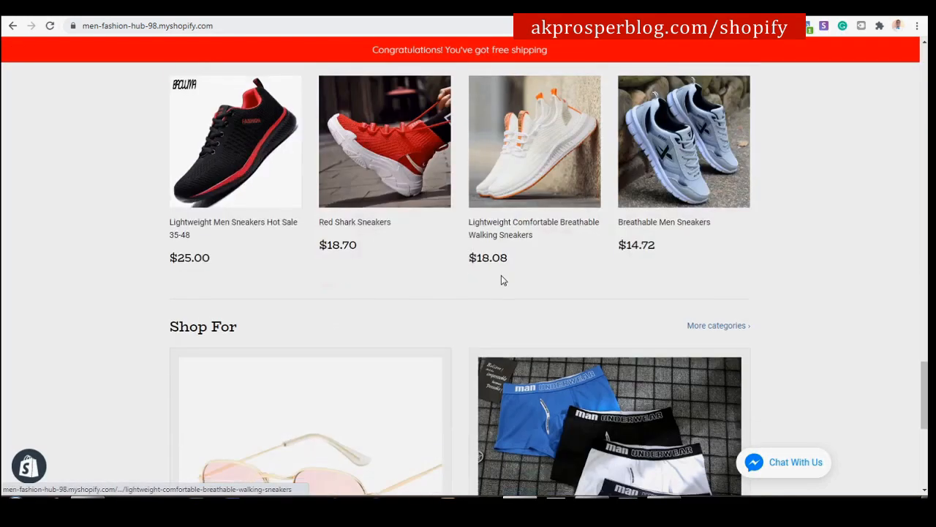
pyautogui.scroll(-3, 502, 275)
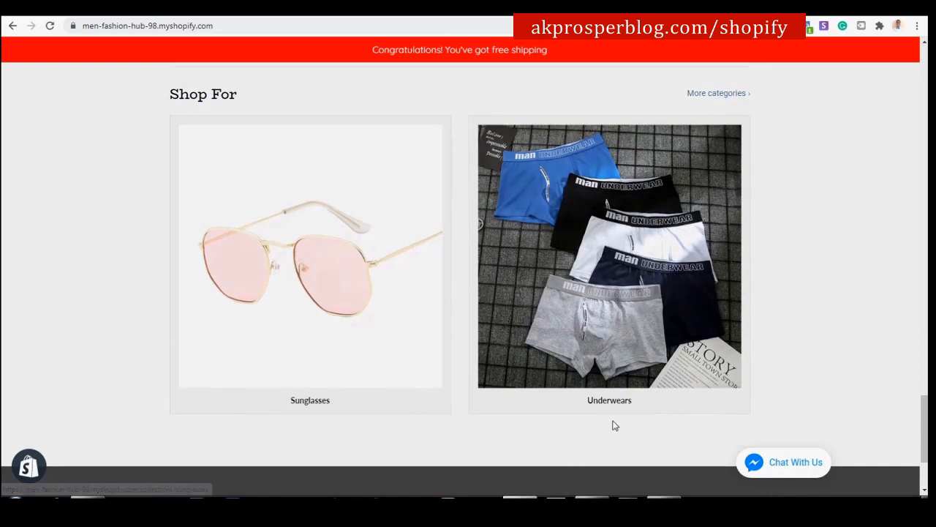
pyautogui.click(201, 9)
pyautogui.scroll(-1, 139, 317)
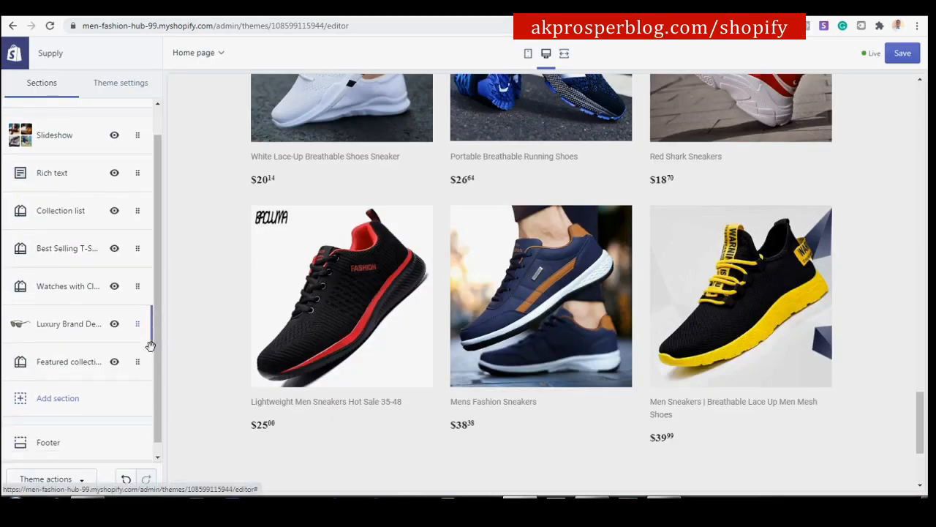
# Add a Collection list section with Sunglasses as its first collection.
pyautogui.click(44, 388)
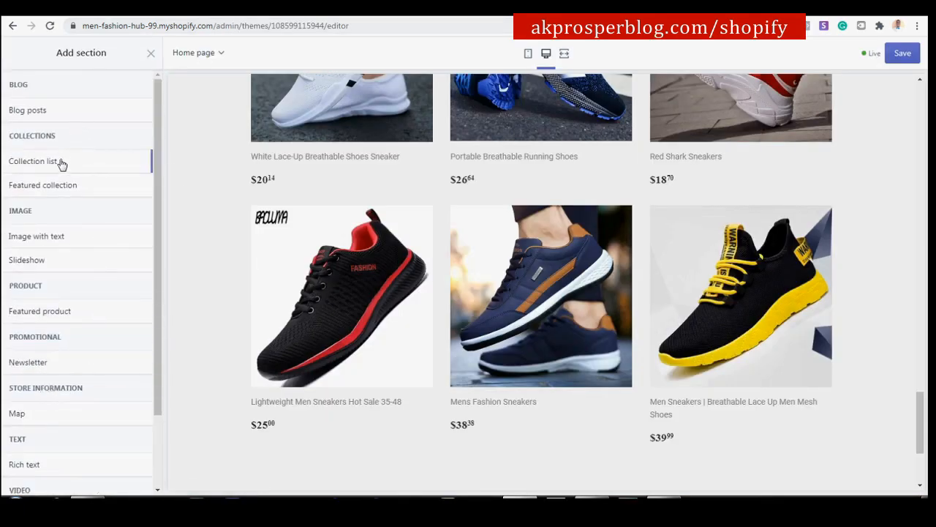
pyautogui.moveTo(61, 166)
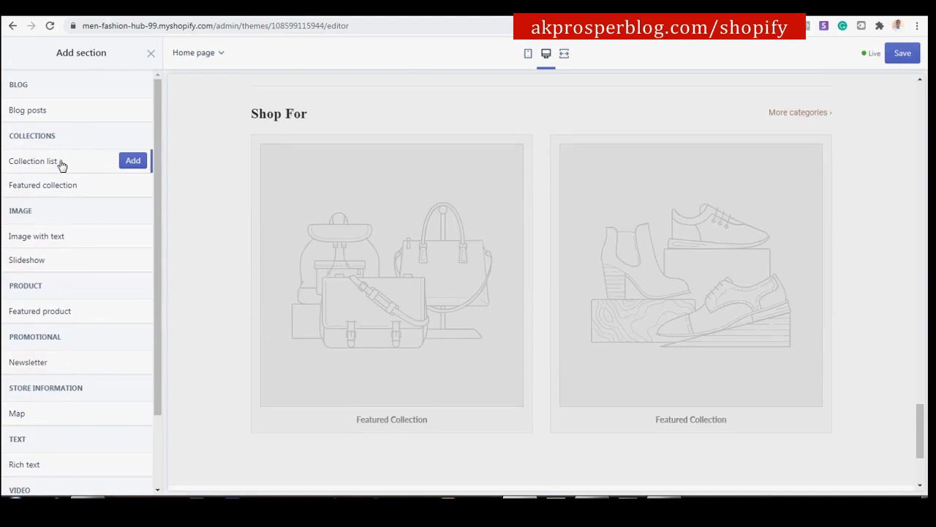
pyautogui.click(134, 160)
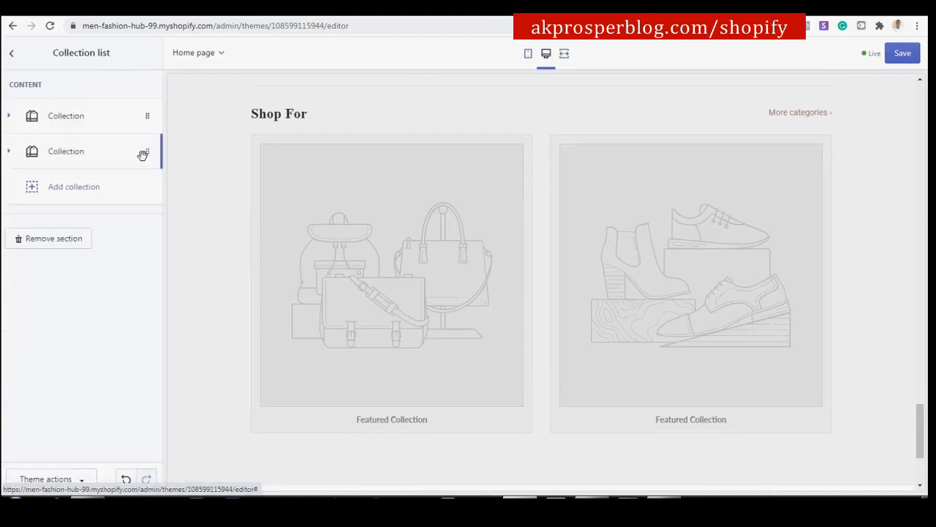
pyautogui.click(94, 120)
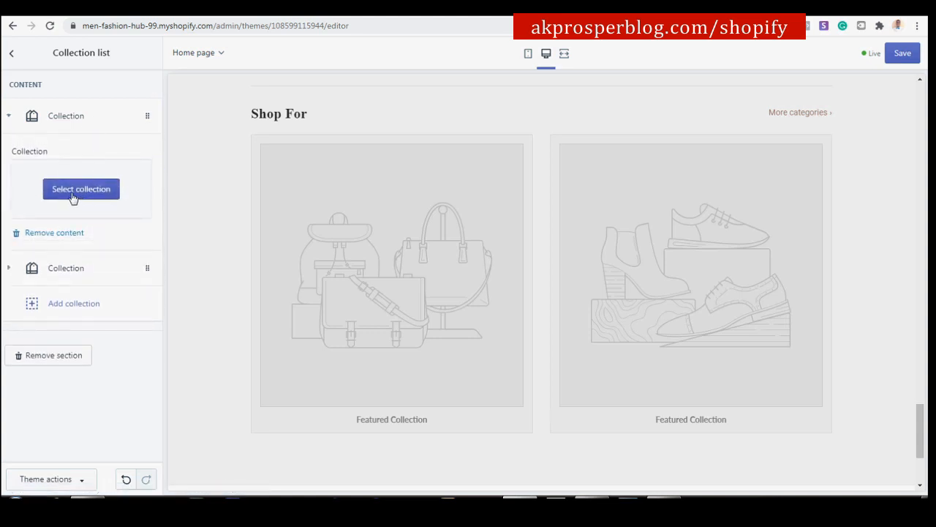
pyautogui.click(73, 190)
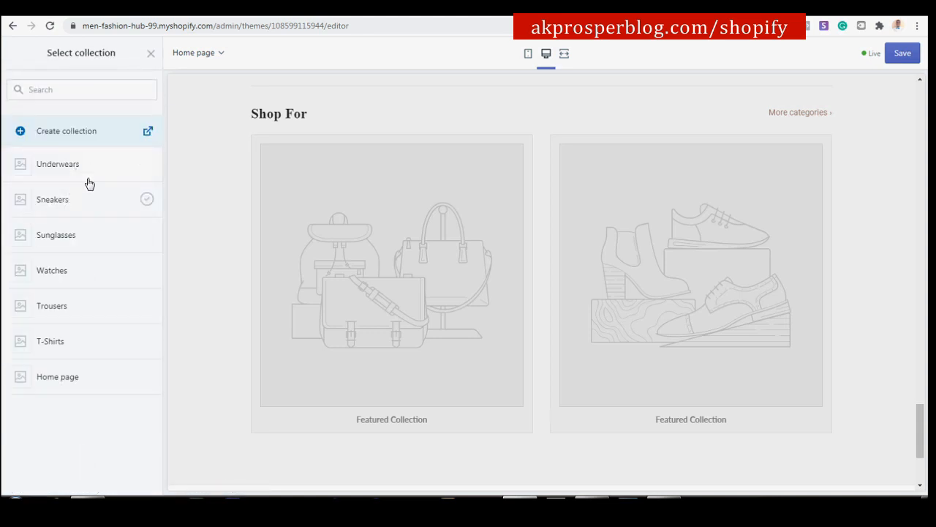
pyautogui.click(91, 237)
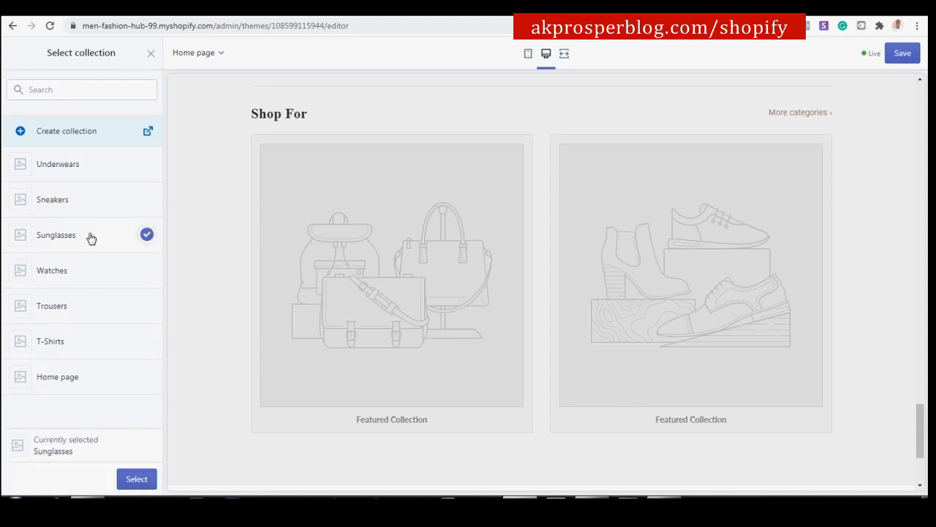
pyautogui.click(137, 479)
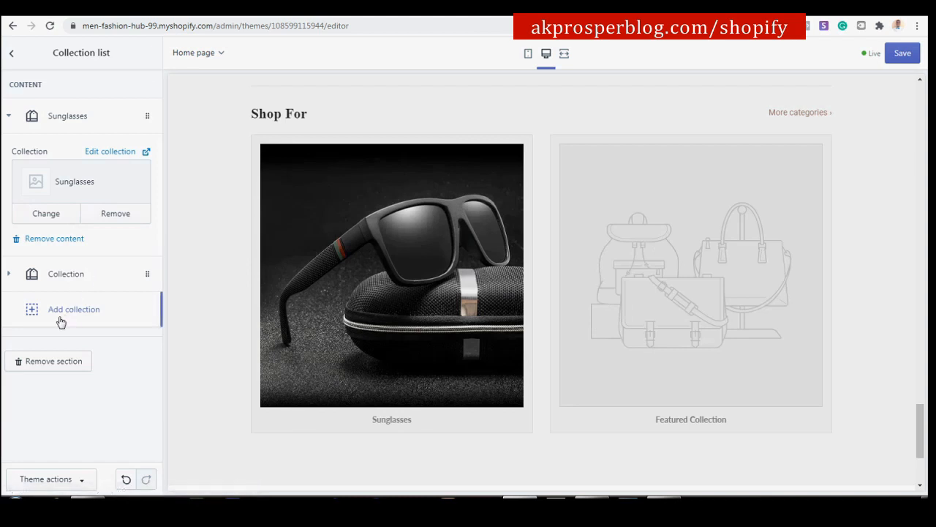
# Set the second collection block to Underwears and return to the sections list.
pyautogui.click(80, 119)
pyautogui.click(81, 155)
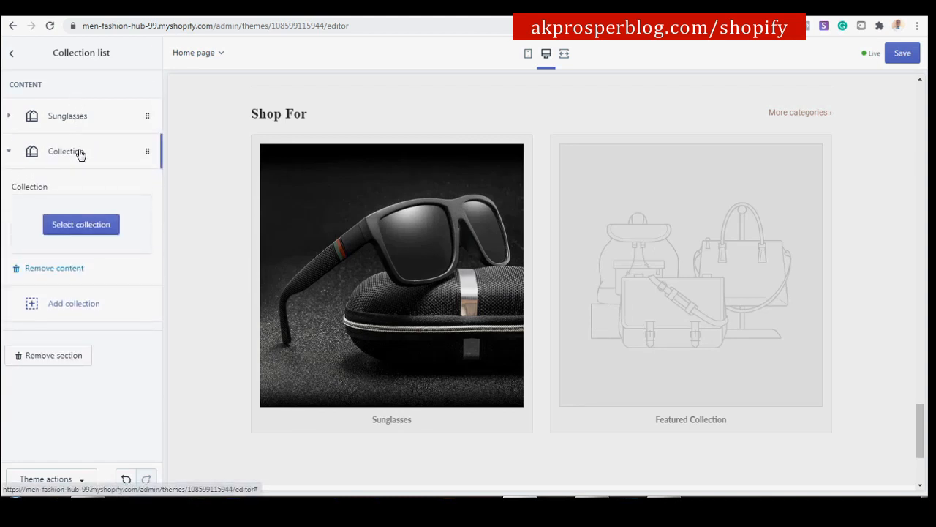
pyautogui.click(81, 225)
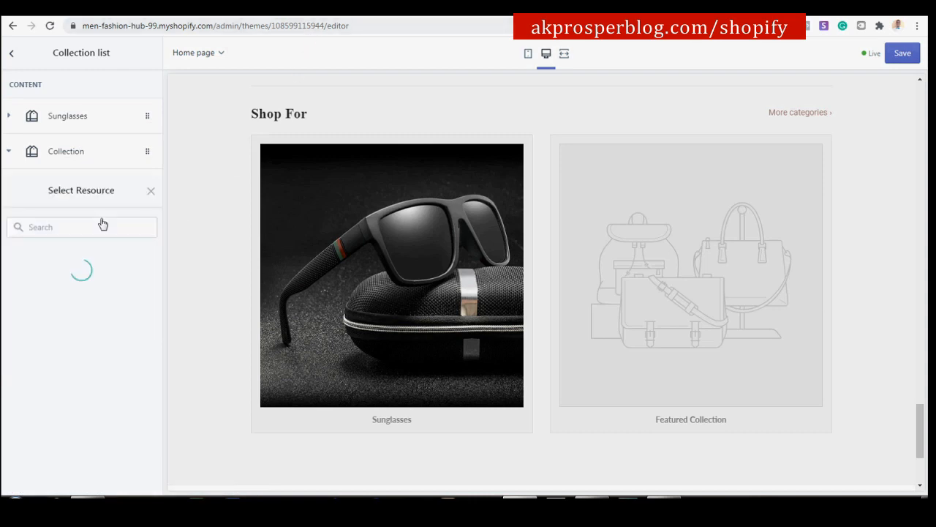
pyautogui.click(90, 167)
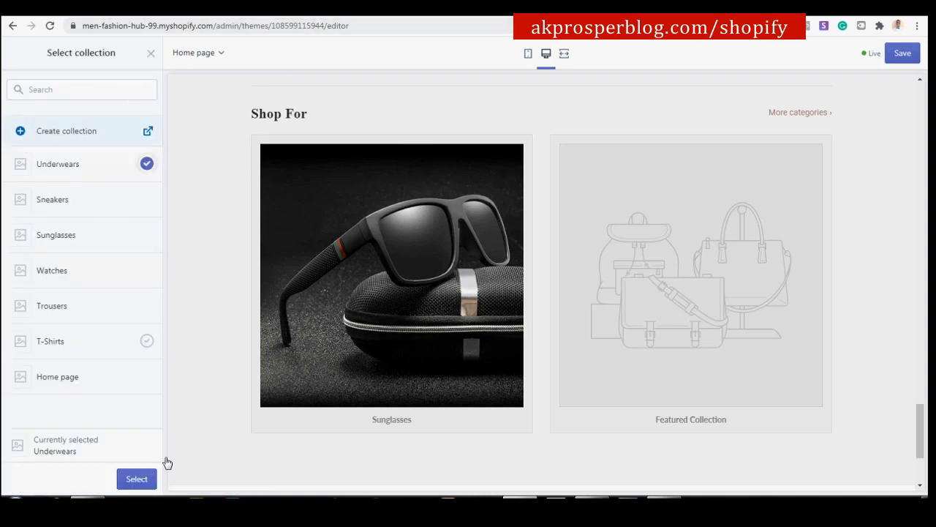
pyautogui.click(139, 480)
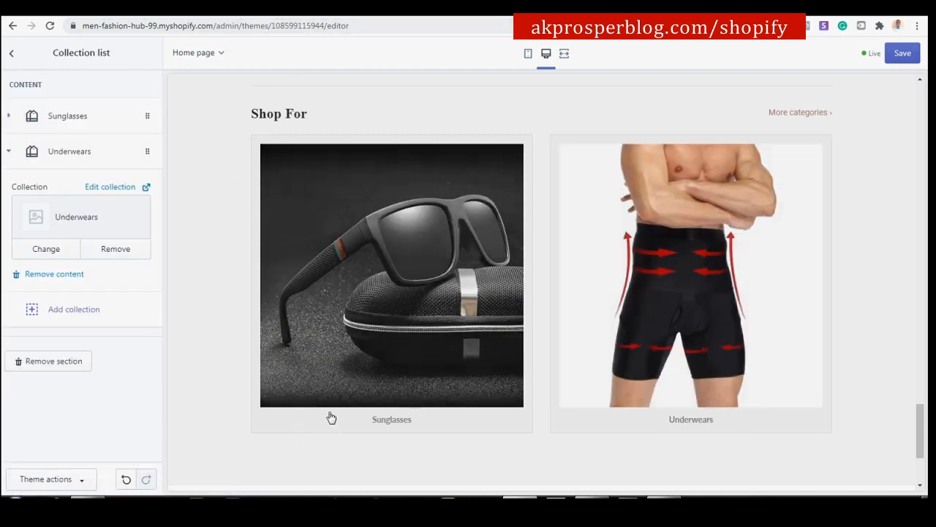
pyautogui.click(11, 52)
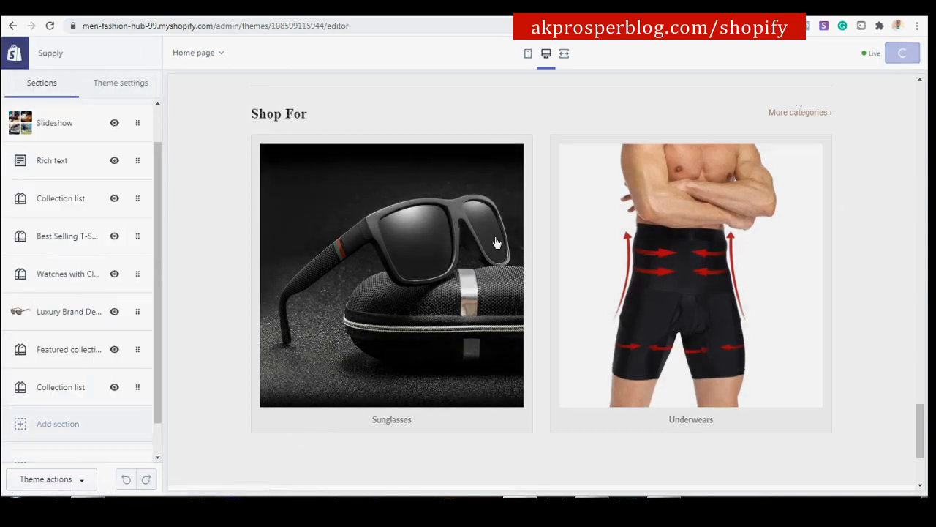
pyautogui.scroll(-1, 125, 333)
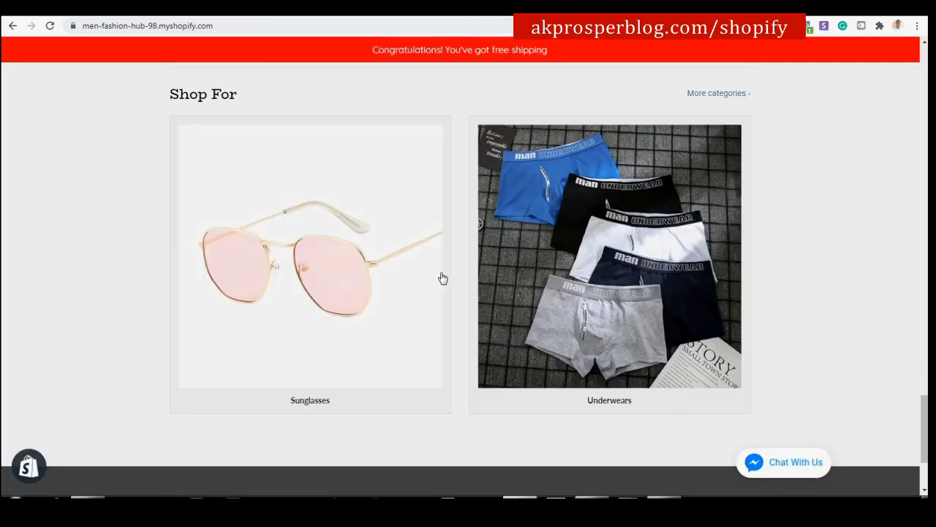
pyautogui.scroll(-2, 443, 278)
pyautogui.scroll(14, 464, 308)
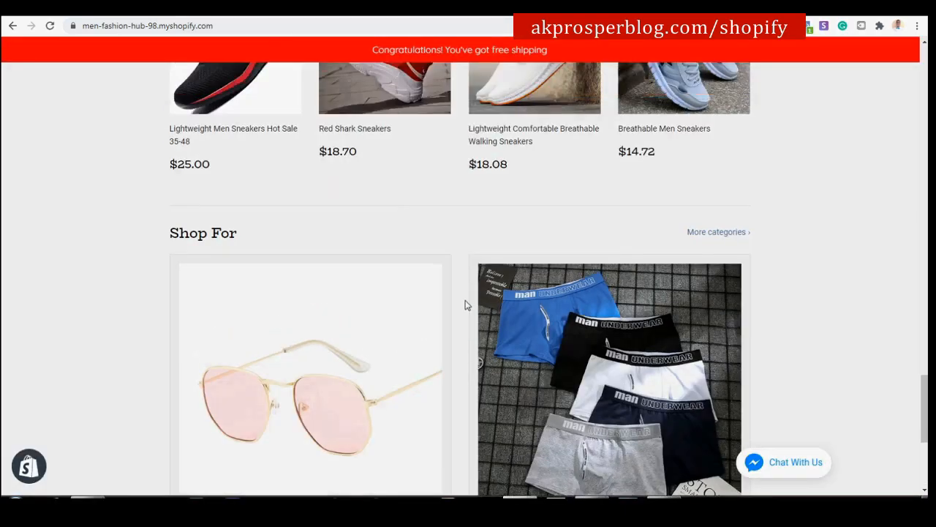
pyautogui.scroll(12, 466, 295)
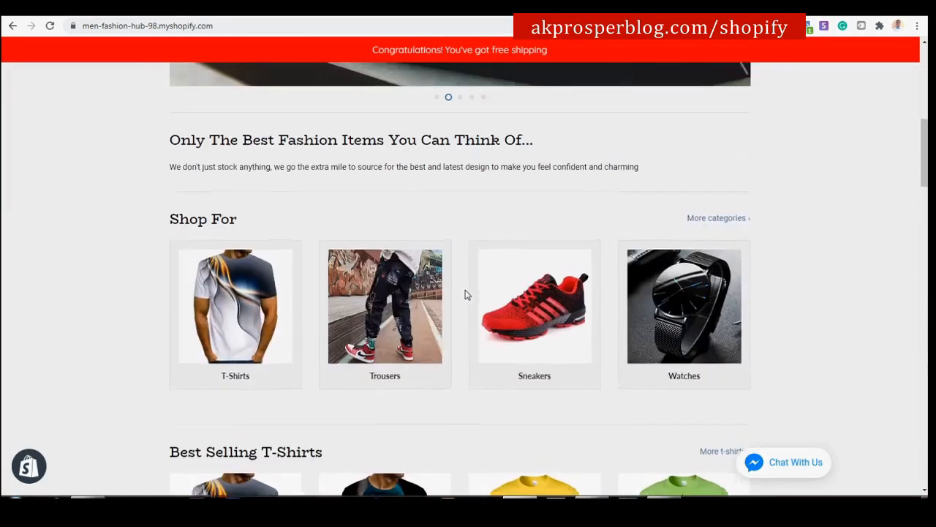
pyautogui.scroll(-4, 466, 293)
pyautogui.scroll(-1, 464, 293)
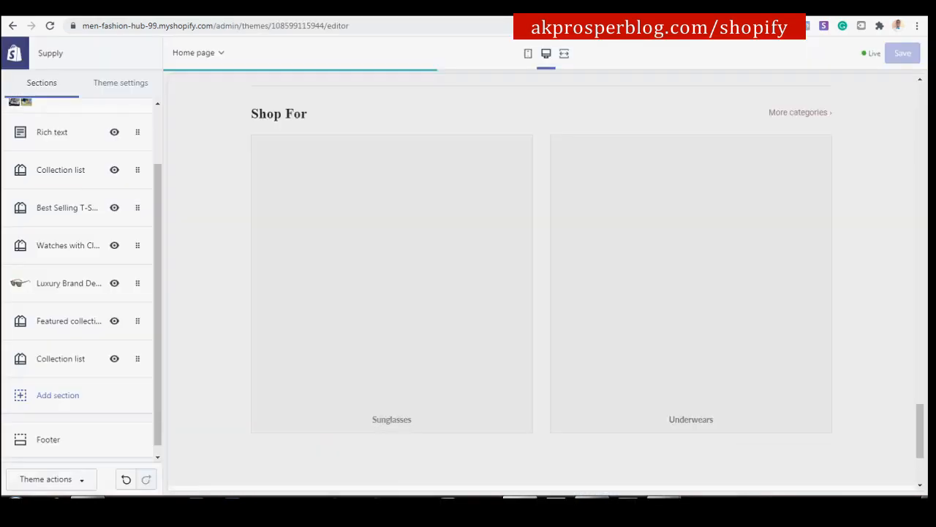
pyautogui.scroll(-3, 353, 249)
pyautogui.scroll(15, 353, 249)
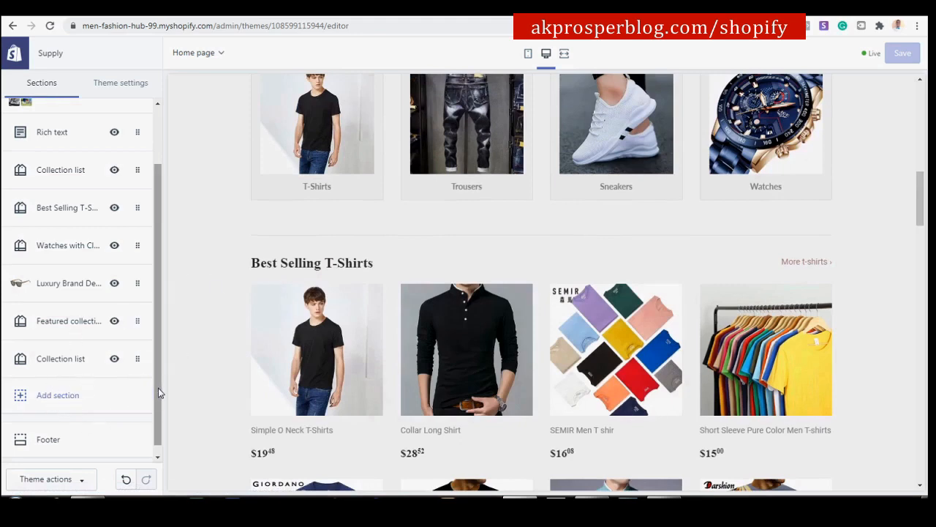
pyautogui.scroll(-1, 80, 395)
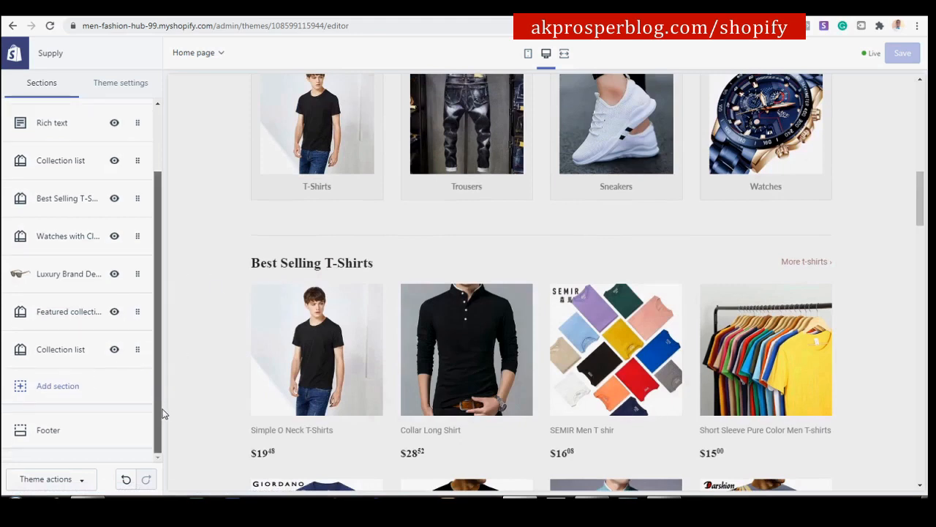
# Browse the Add section catalogue of section types, from Blog posts to Custom content.
pyautogui.click(64, 388)
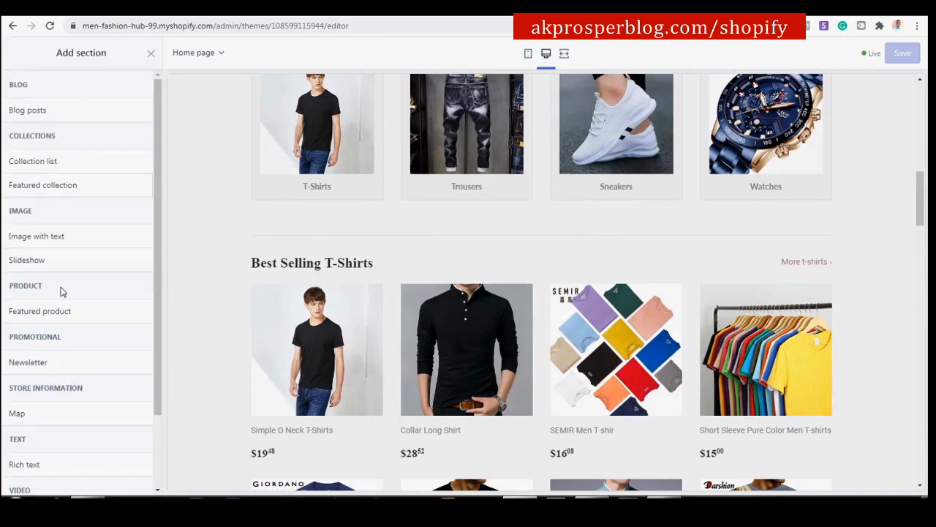
pyautogui.scroll(-2, 100, 402)
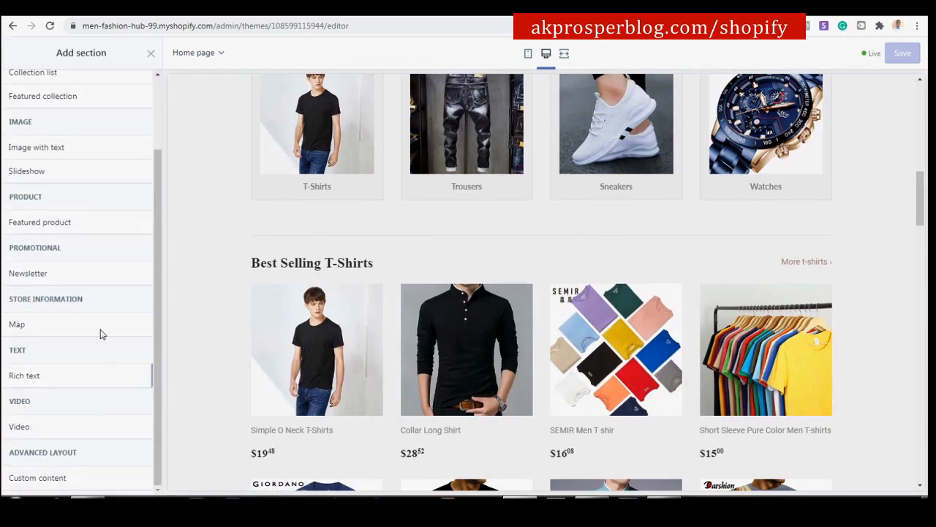
pyautogui.scroll(2, 106, 329)
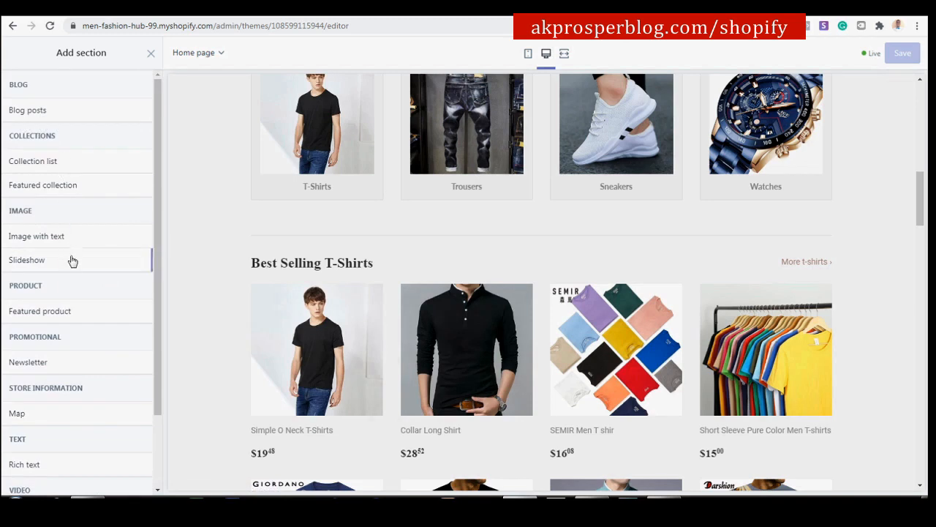
pyautogui.scroll(-1, 81, 336)
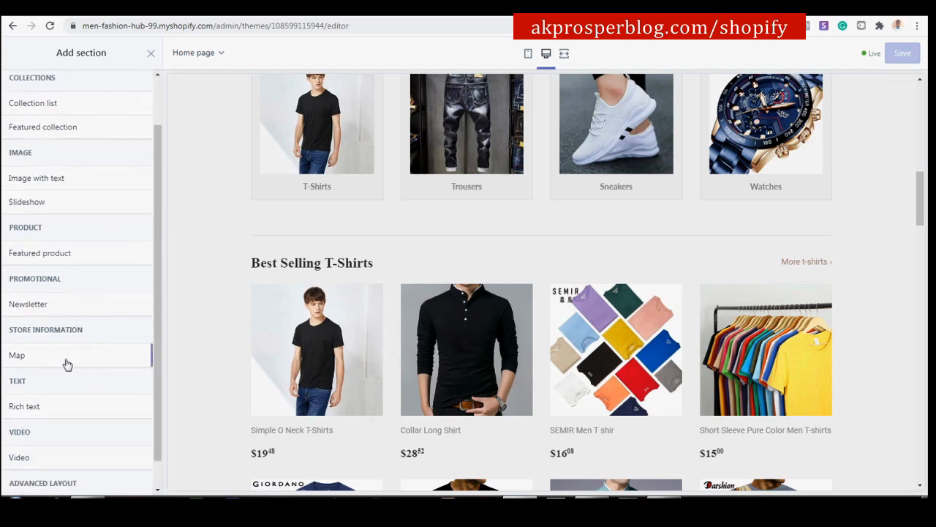
pyautogui.scroll(-1, 48, 422)
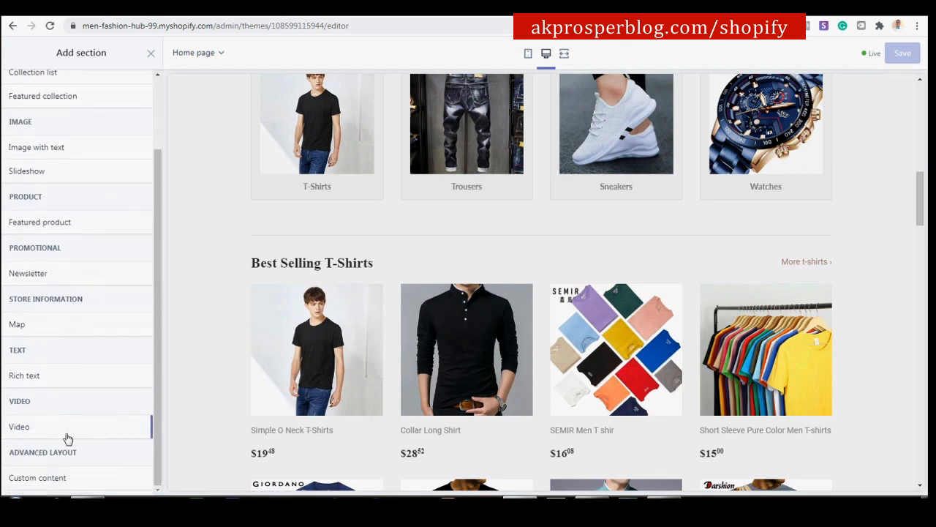
pyautogui.moveTo(154, 436); pyautogui.dragTo(161, 295)
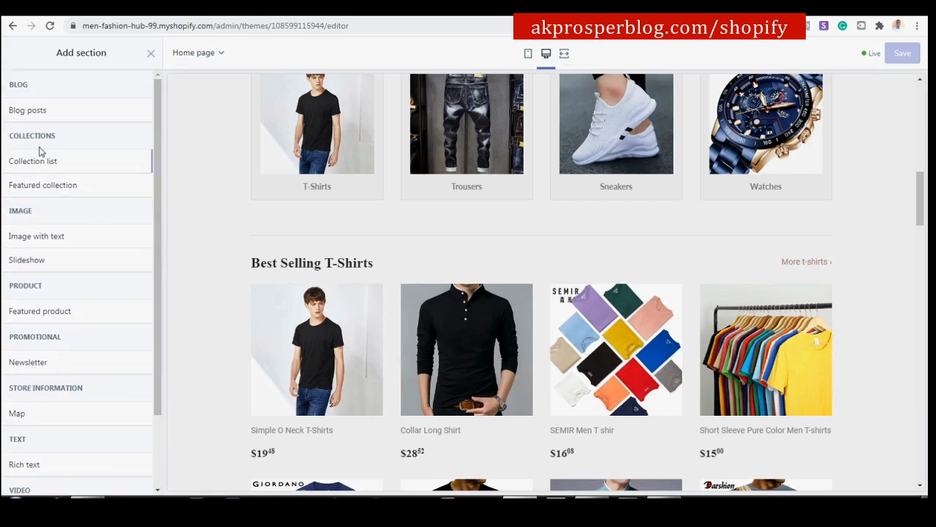
# Close the section catalogue and move the Shop For collection list above Featured collection, then back.
pyautogui.click(151, 56)
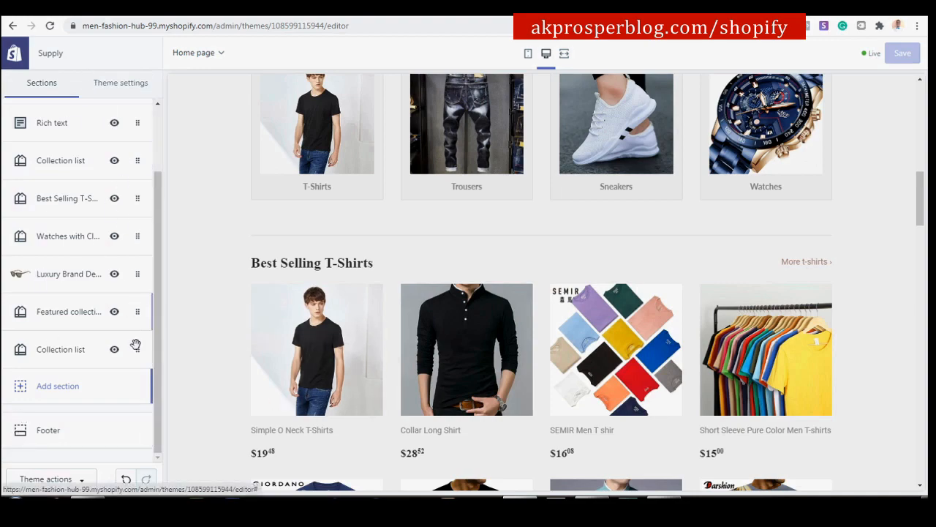
pyautogui.scroll(10, 313, 360)
pyautogui.scroll(-8, 313, 359)
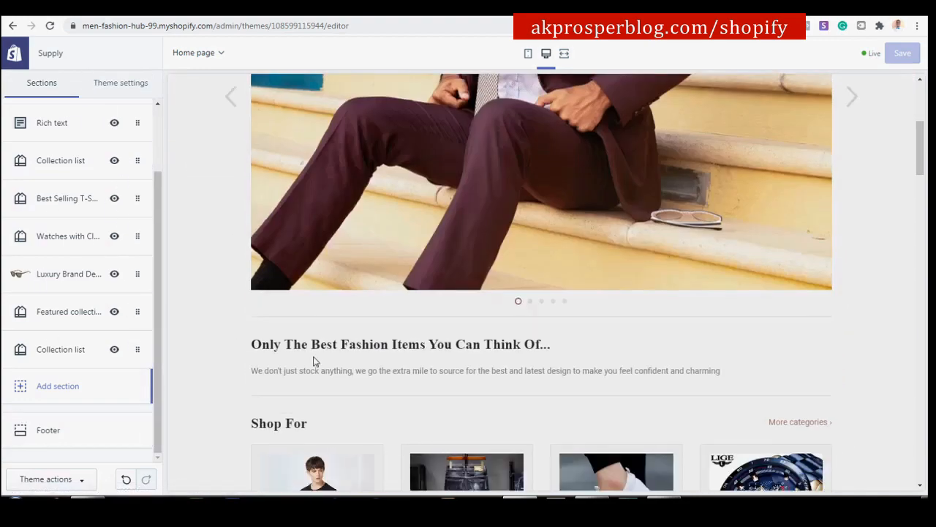
pyautogui.scroll(10, 313, 359)
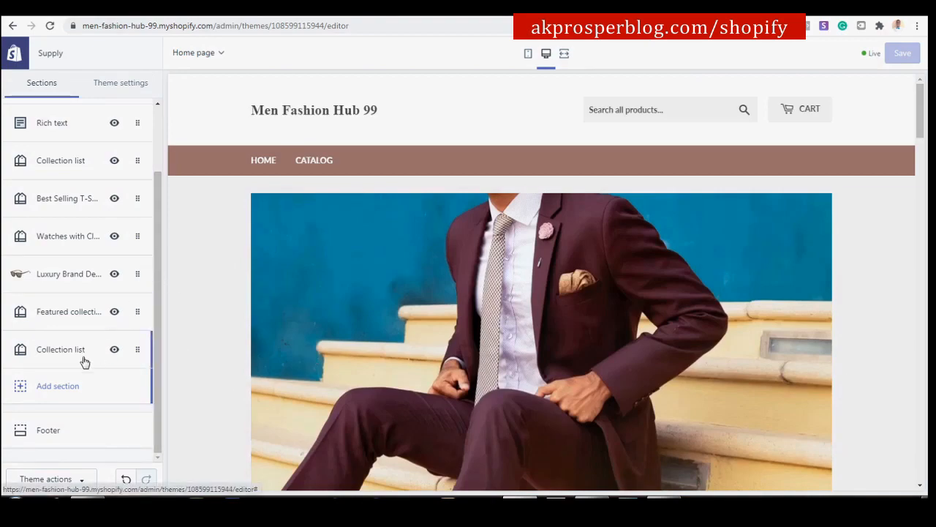
pyautogui.scroll(-15, 220, 372)
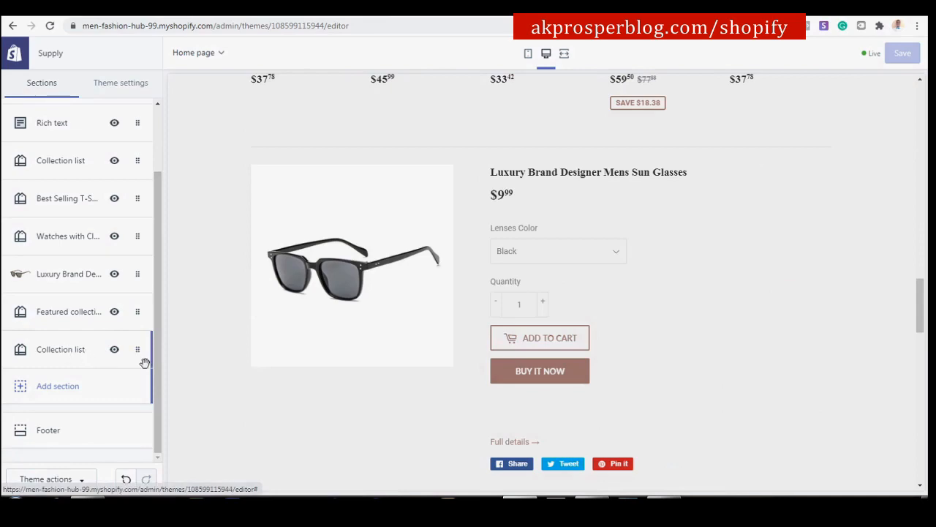
pyautogui.scroll(-12, 270, 368)
pyautogui.scroll(2, 271, 374)
pyautogui.scroll(1, 438, 295)
pyautogui.scroll(4, 497, 306)
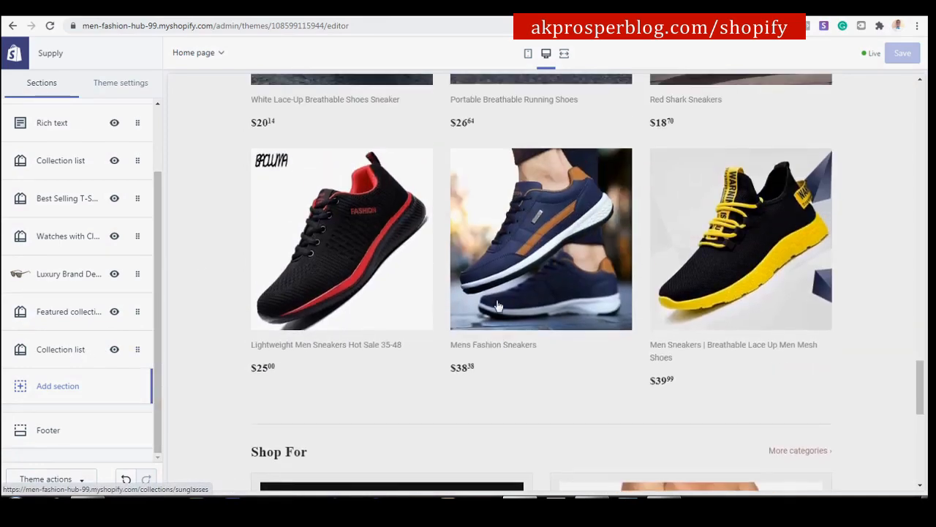
pyautogui.scroll(-1, 435, 358)
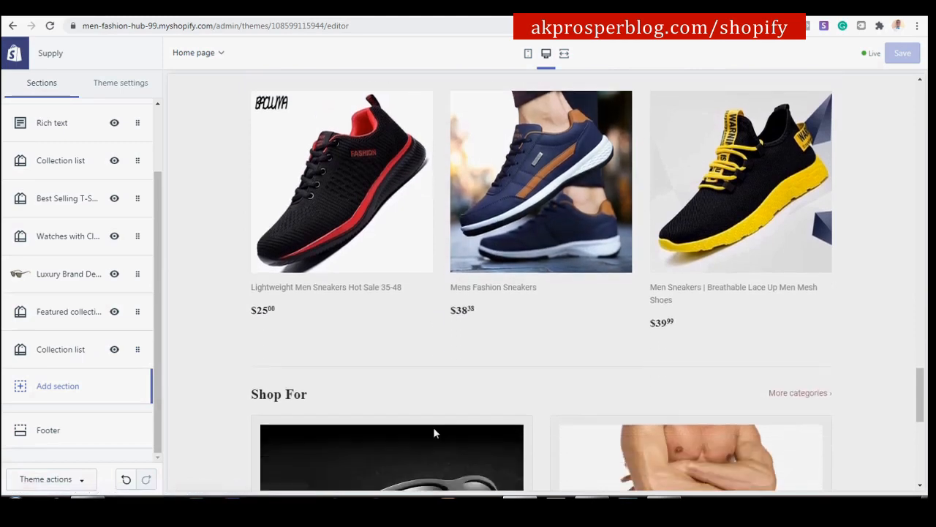
pyautogui.moveTo(137, 350); pyautogui.dragTo(142, 302)
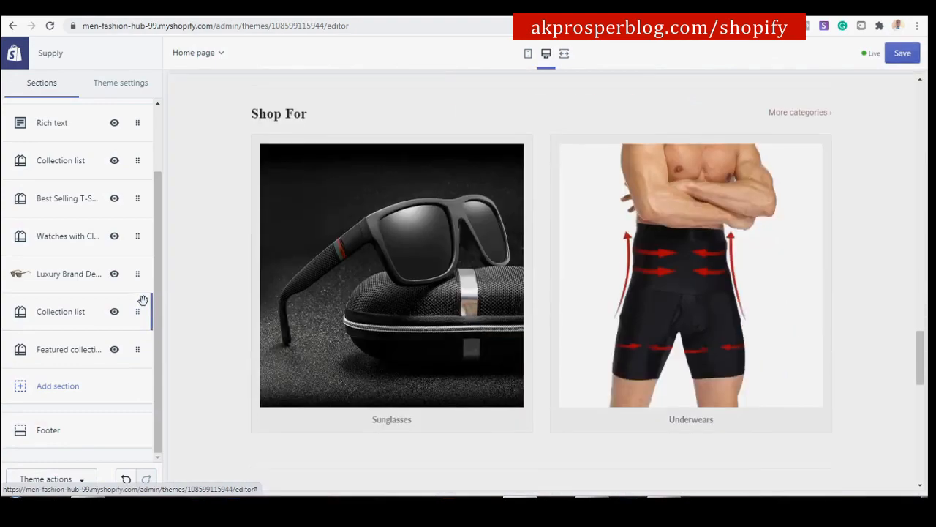
pyautogui.scroll(-5, 569, 397)
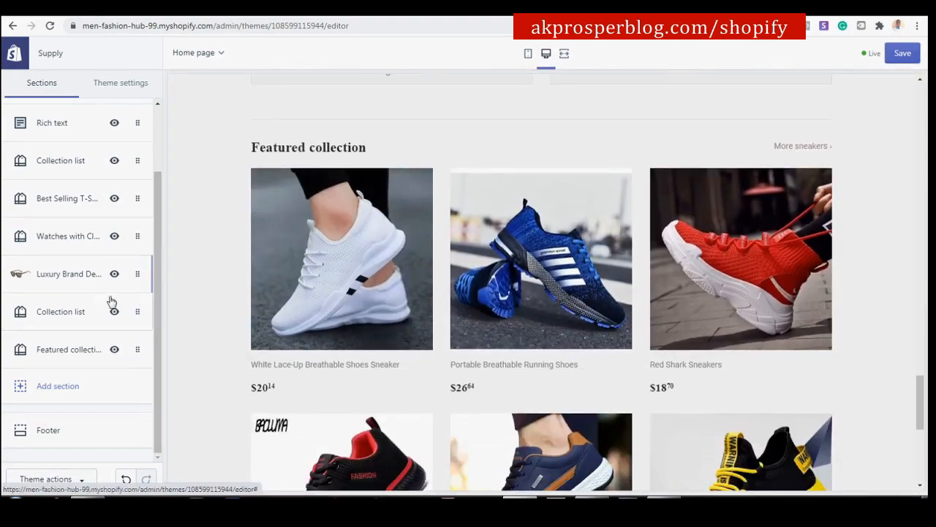
pyautogui.moveTo(137, 312); pyautogui.dragTo(138, 337)
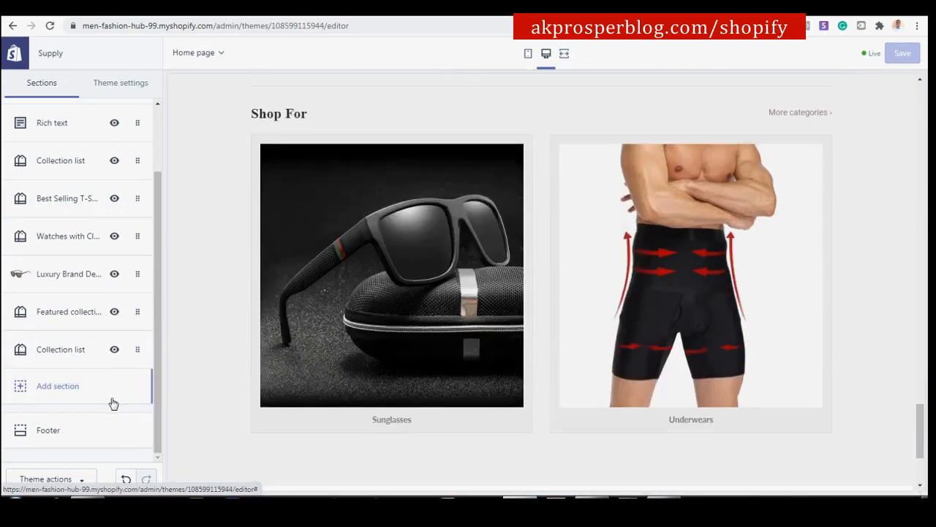
# Select the store's domain in the browser address bar.
pyautogui.scroll(15, 362, 280)
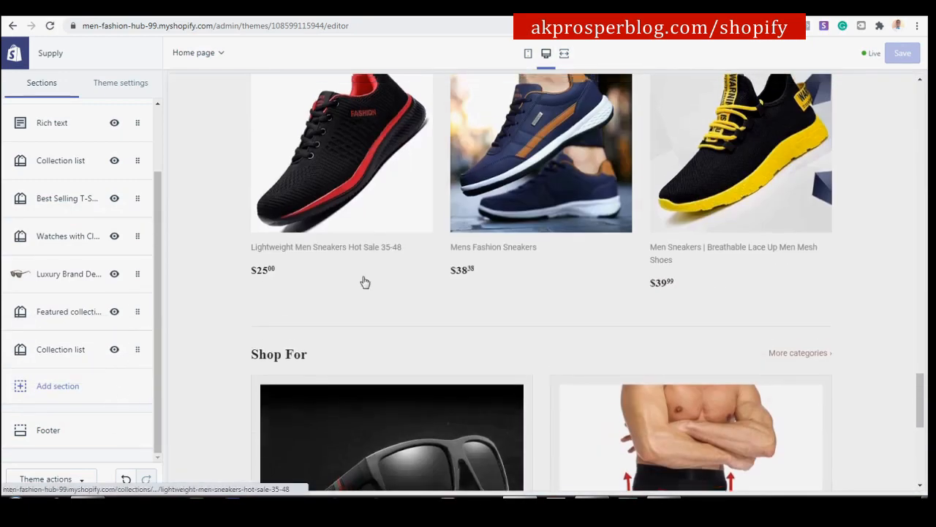
pyautogui.scroll(15, 363, 283)
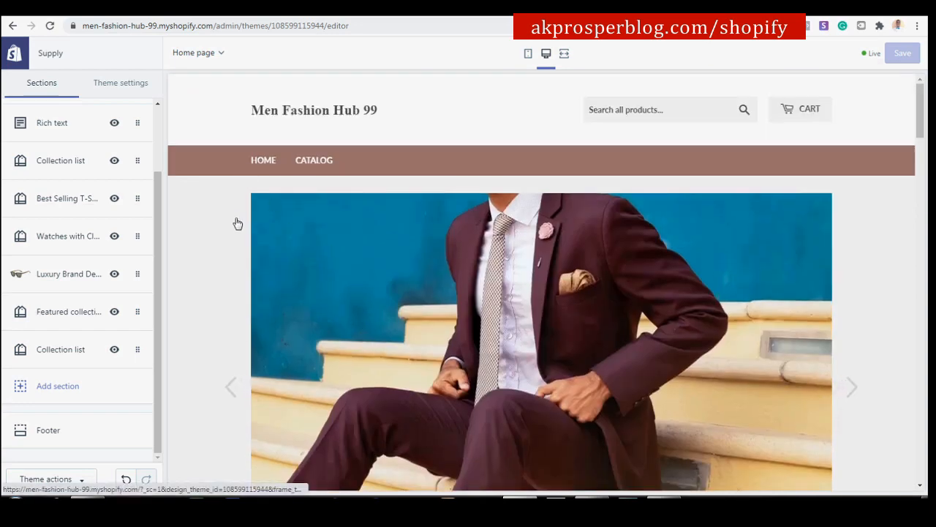
pyautogui.moveTo(215, 27); pyautogui.dragTo(76, 56)
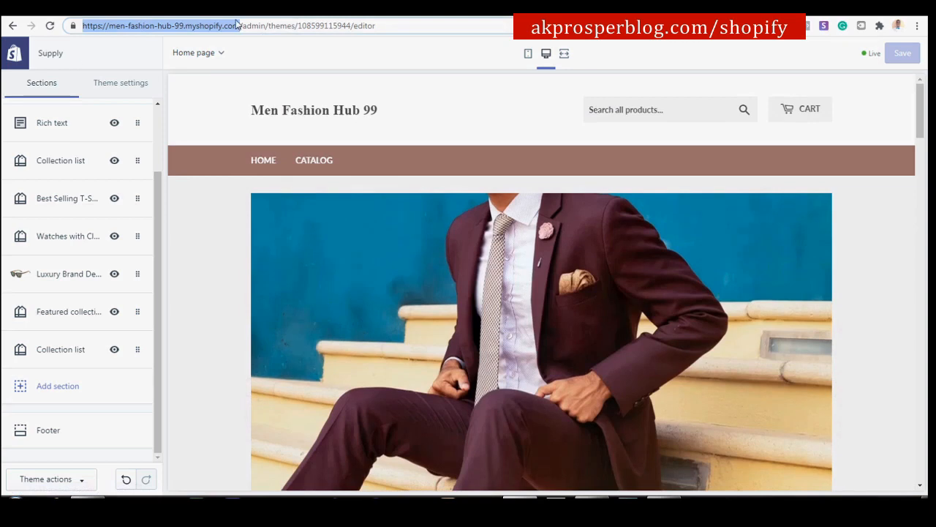
# Load the store's address in a new tab and dismiss the password-protection preview bar.
pyautogui.hotkey('ctrl', 'c')
pyautogui.hotkey('ctrl', 't')
pyautogui.hotkey('ctrl', 'v')
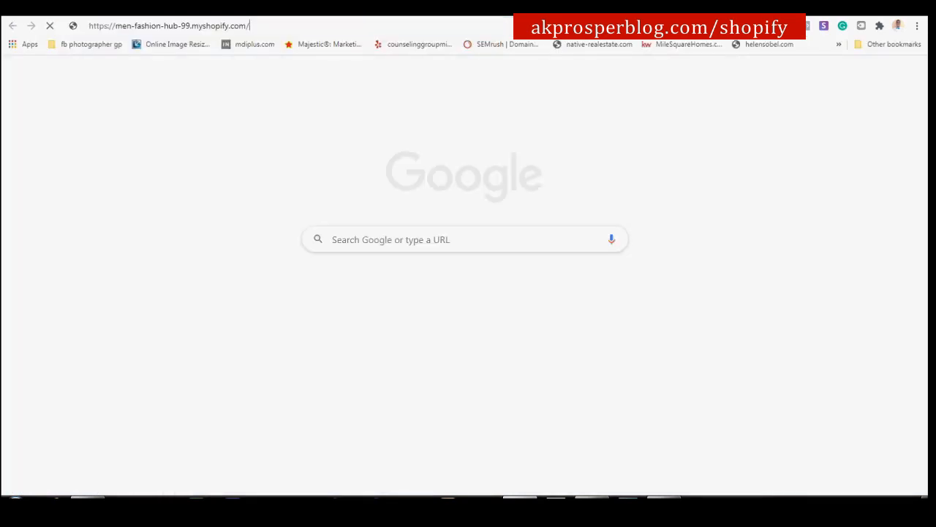
pyautogui.press('Return')
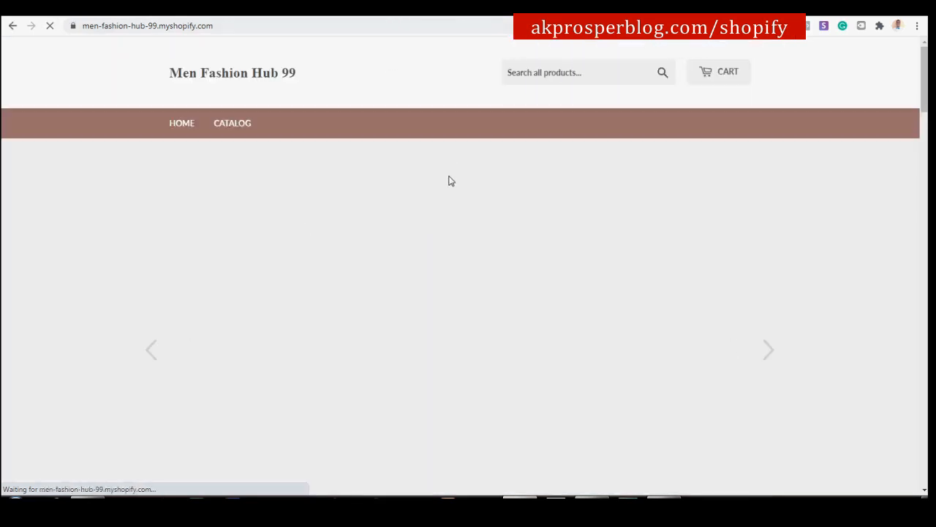
pyautogui.scroll(-1, 555, 266)
pyautogui.scroll(-3, 555, 266)
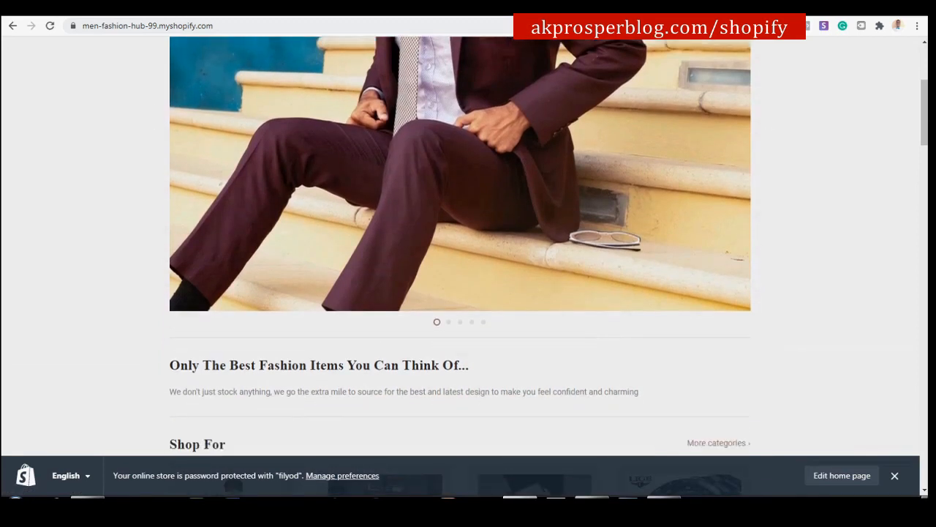
pyautogui.click(893, 476)
# Scroll through every homepage section of the live storefront, including the sneakers collection.
pyautogui.scroll(-3, 709, 475)
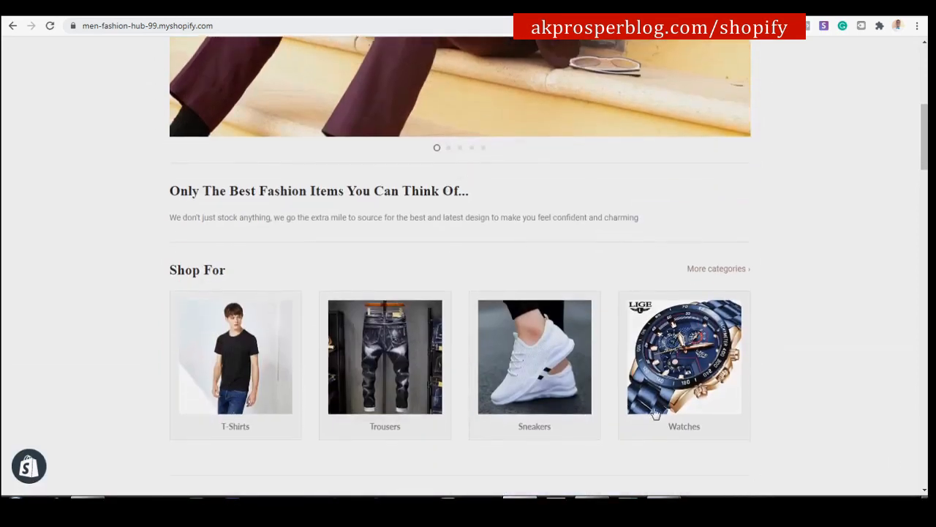
pyautogui.scroll(-3, 498, 266)
pyautogui.scroll(-3, 501, 267)
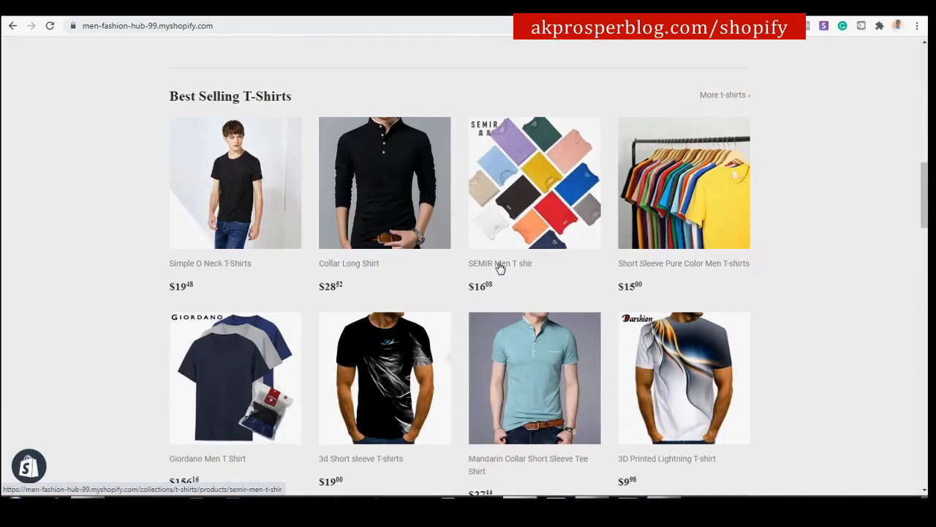
pyautogui.scroll(8, 500, 256)
pyautogui.scroll(3, 500, 246)
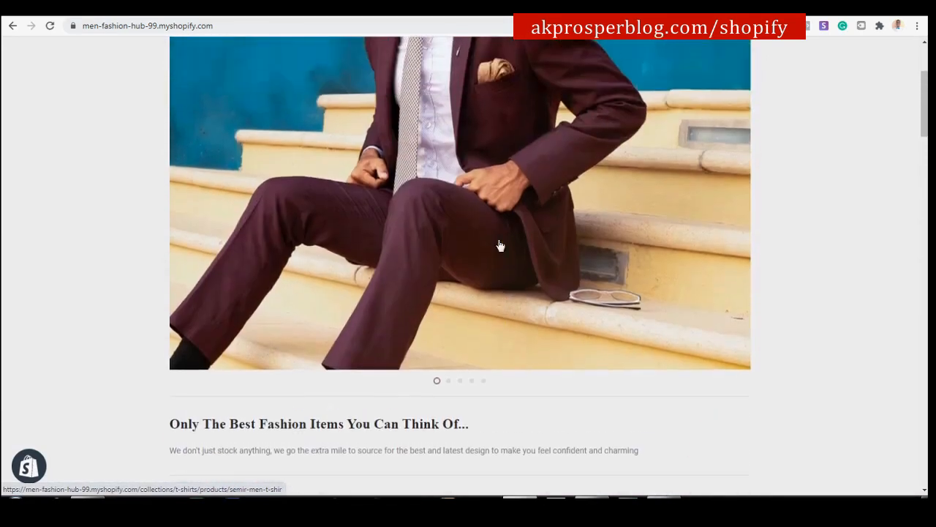
pyautogui.scroll(-4, 485, 267)
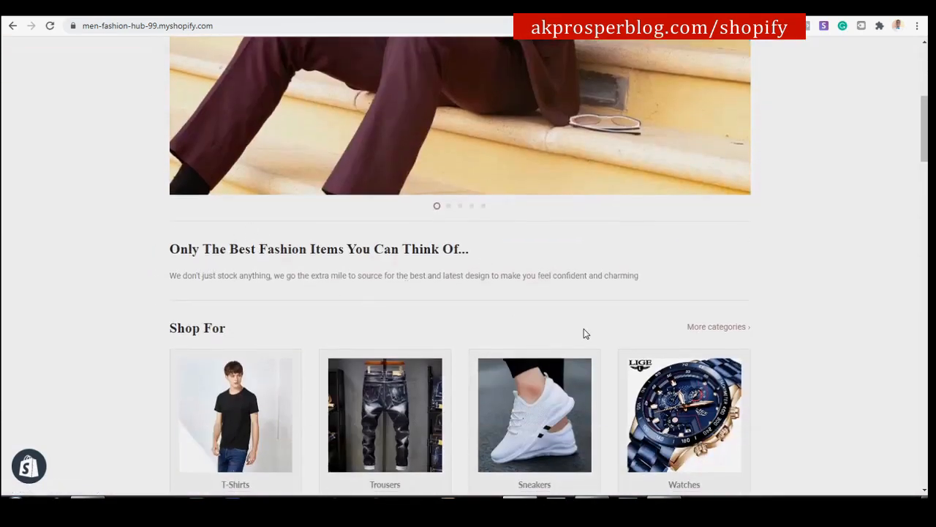
pyautogui.scroll(-2, 584, 333)
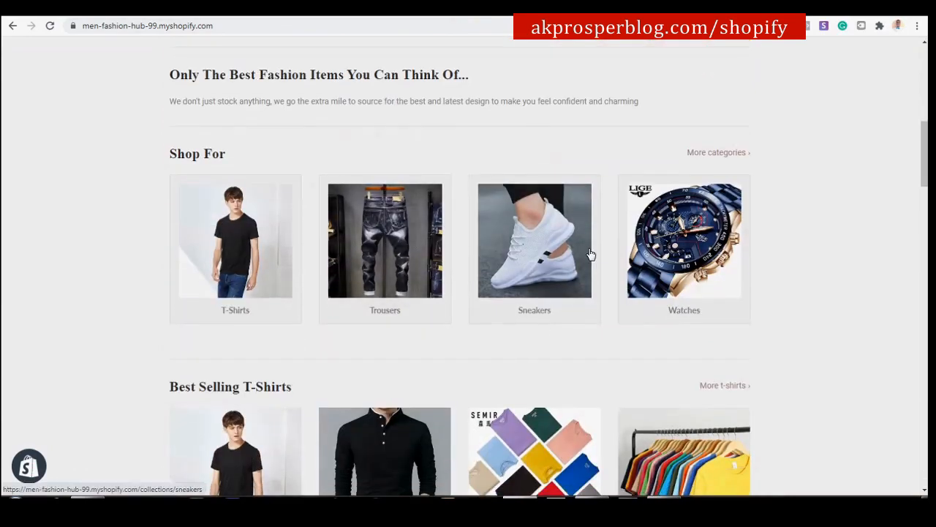
pyautogui.scroll(-4, 591, 254)
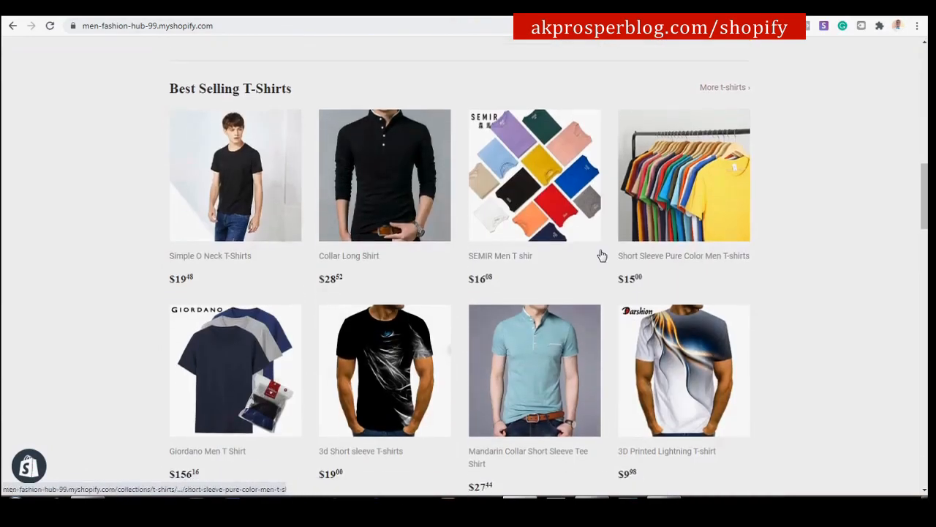
pyautogui.scroll(-5, 593, 252)
pyautogui.scroll(-1, 457, 265)
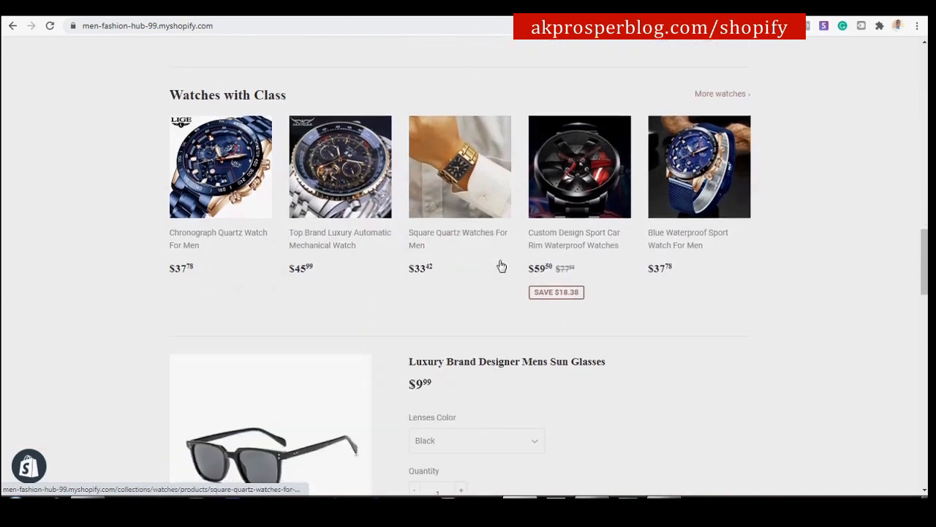
pyautogui.scroll(-3, 457, 265)
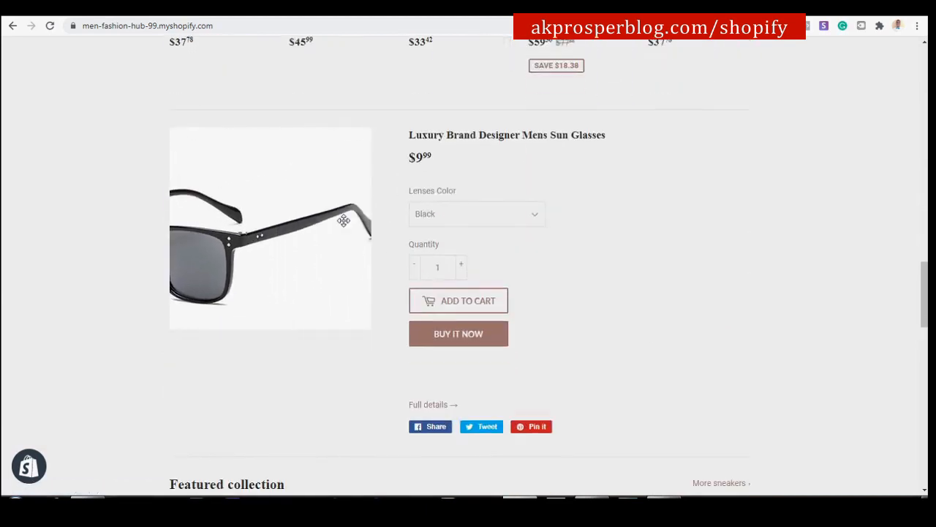
pyautogui.scroll(-2, 648, 251)
pyautogui.scroll(1, 646, 249)
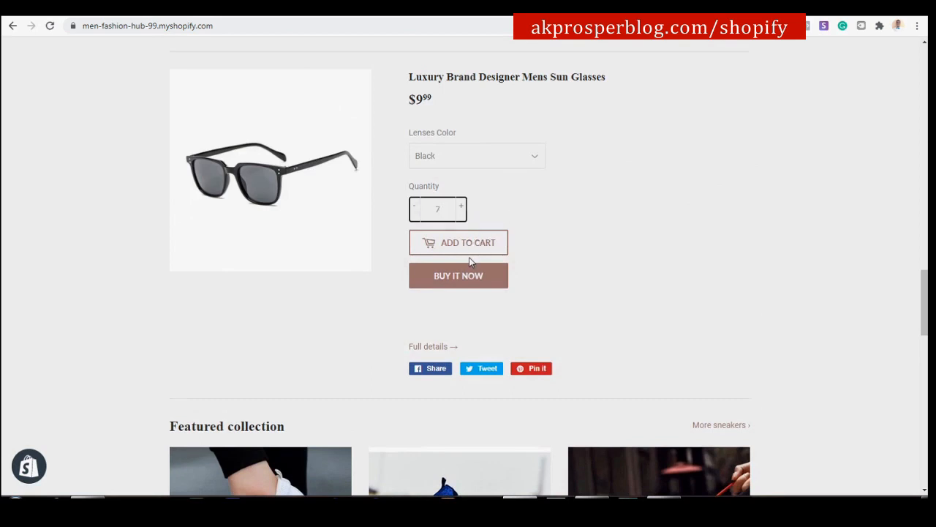
pyautogui.scroll(-3, 743, 268)
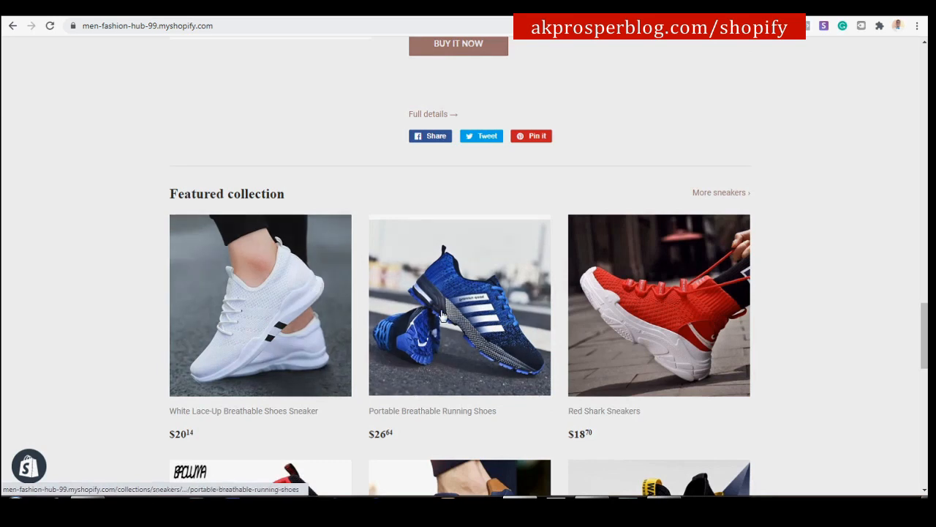
pyautogui.scroll(-1, 587, 305)
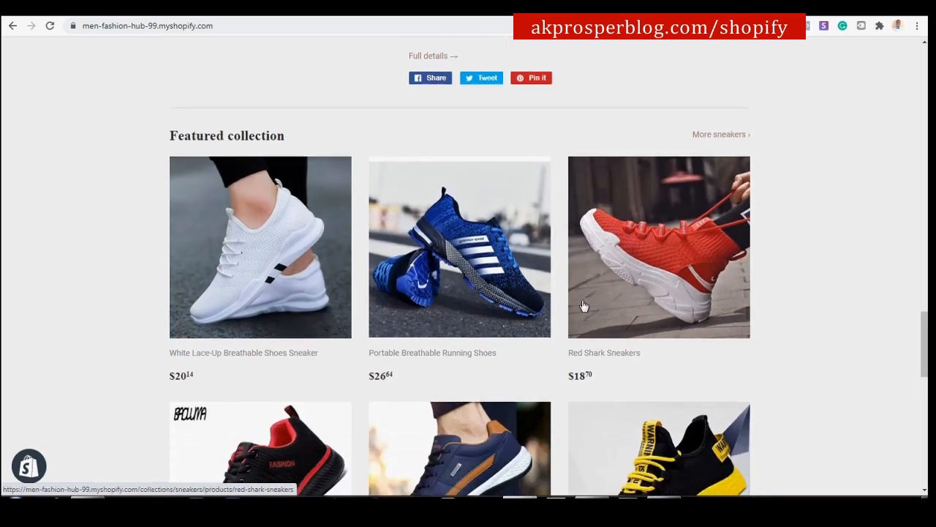
pyautogui.scroll(1, 584, 305)
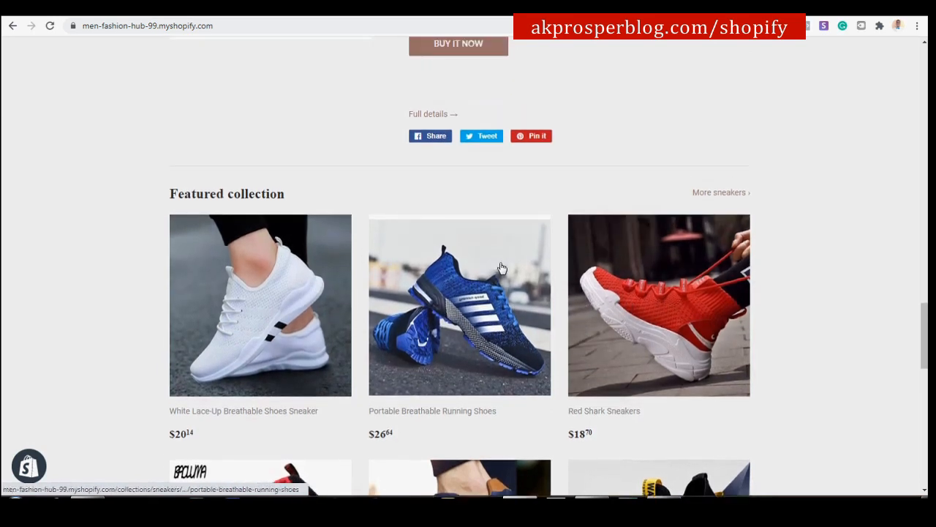
pyautogui.scroll(-2, 501, 269)
pyautogui.scroll(-6, 468, 242)
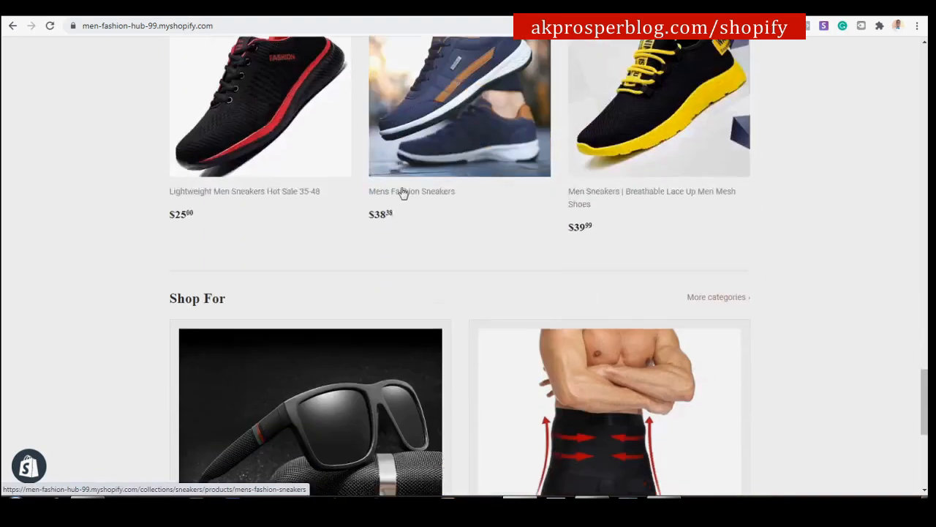
pyautogui.scroll(-3, 401, 192)
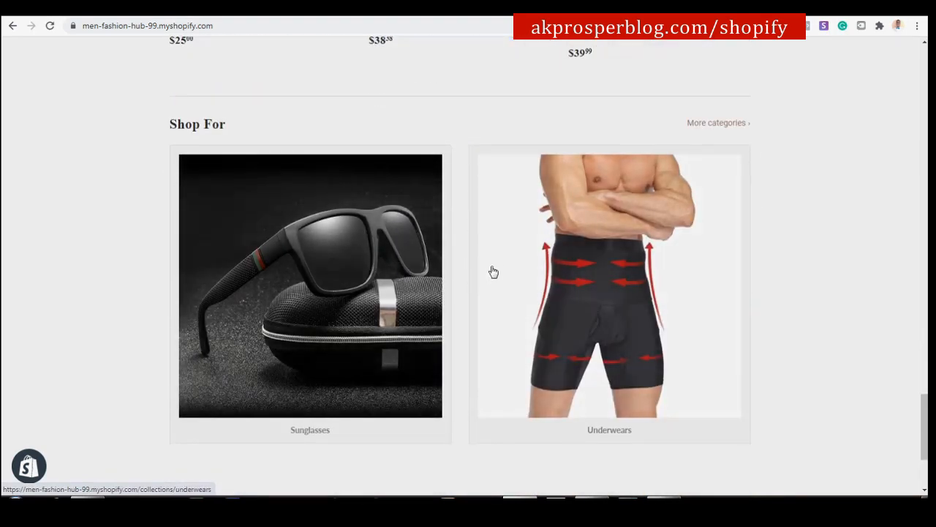
pyautogui.scroll(8, 502, 266)
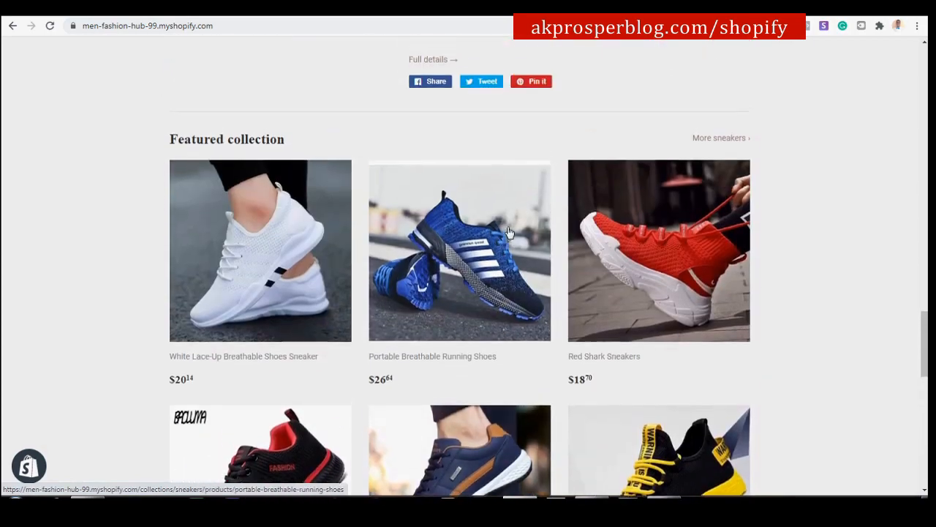
pyautogui.scroll(1, 508, 233)
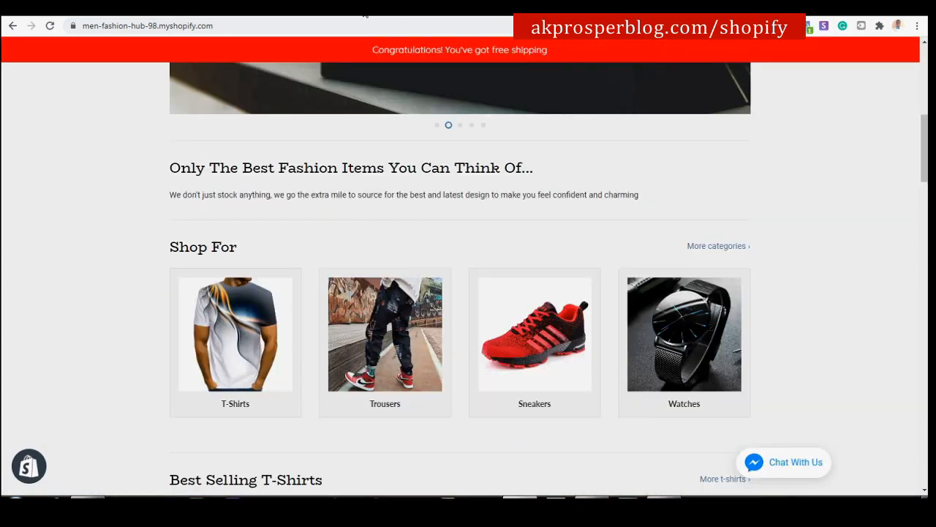
pyautogui.scroll(-12, 404, 236)
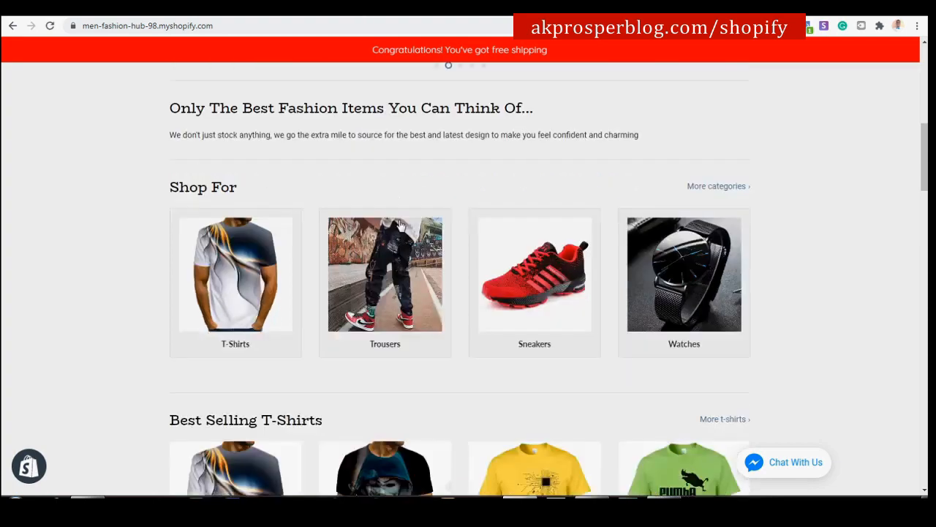
pyautogui.scroll(-5, 404, 236)
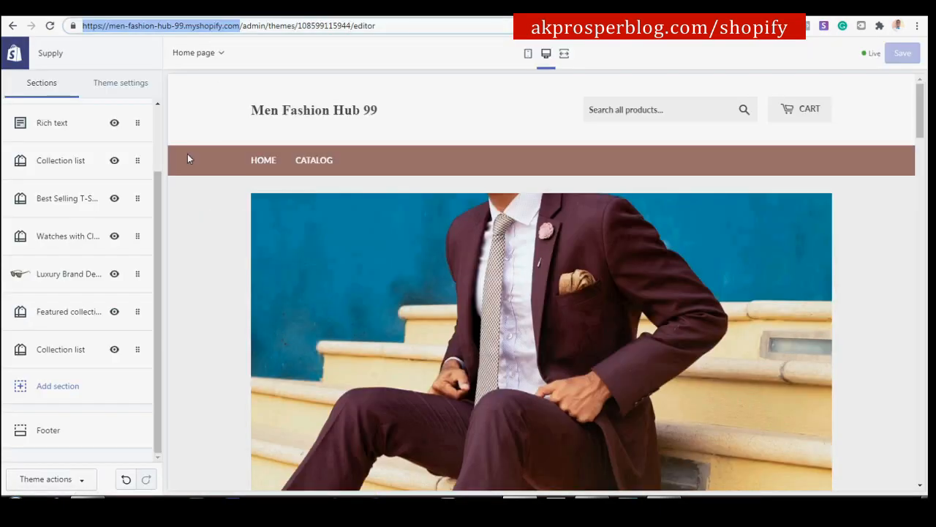
# Copy the 'Walk With Confidence' heading from the reference store's storefront.
pyautogui.scroll(-10, 407, 263)
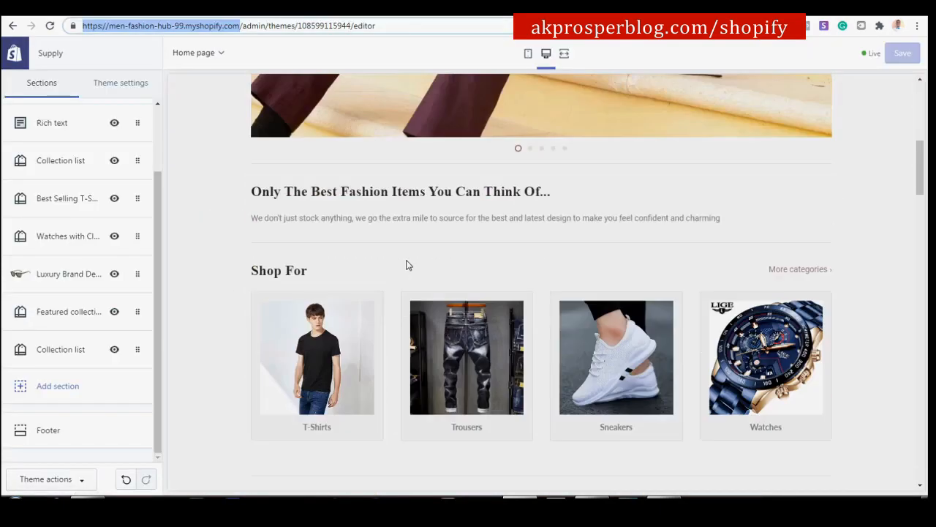
pyautogui.scroll(-10, 407, 264)
pyautogui.scroll(4, 407, 263)
pyautogui.scroll(-8, 408, 263)
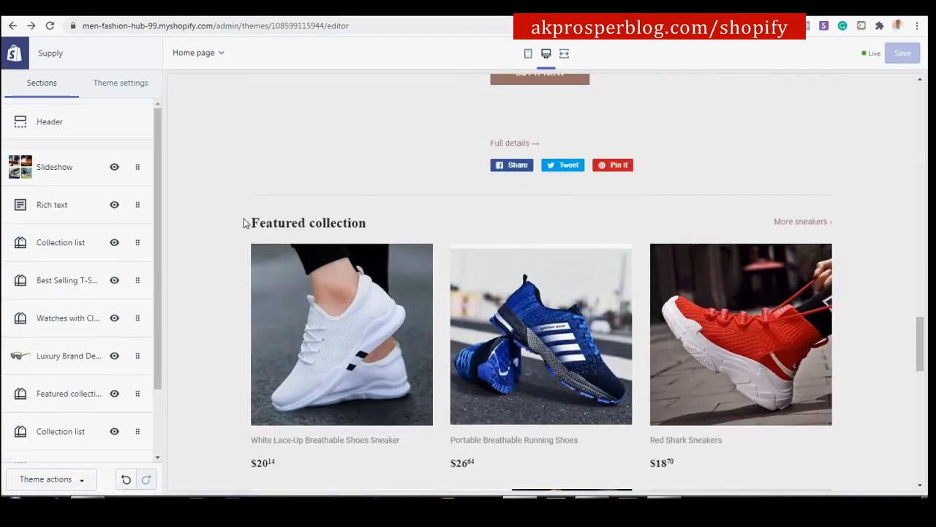
pyautogui.click(376, 10)
pyautogui.moveTo(341, 202); pyautogui.dragTo(171, 197)
pyautogui.hotkey('ctrl', 'c')
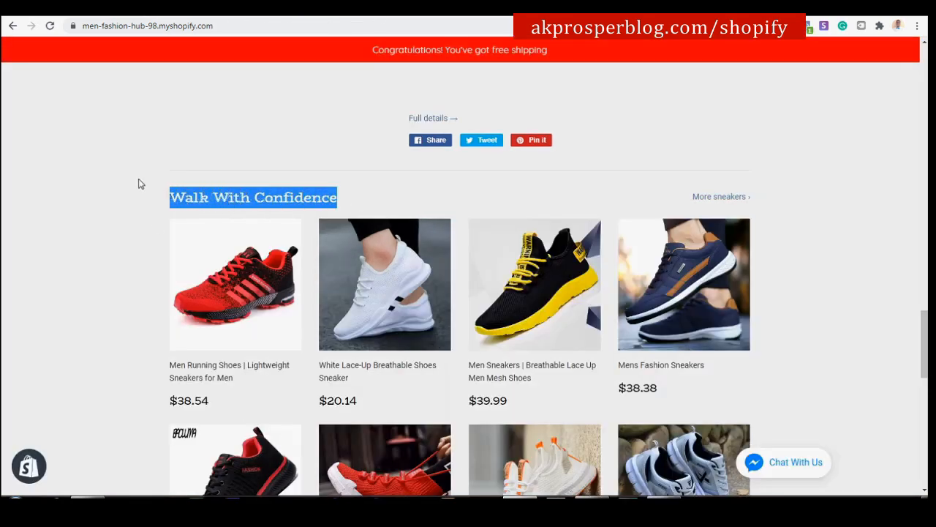
pyautogui.click(293, 10)
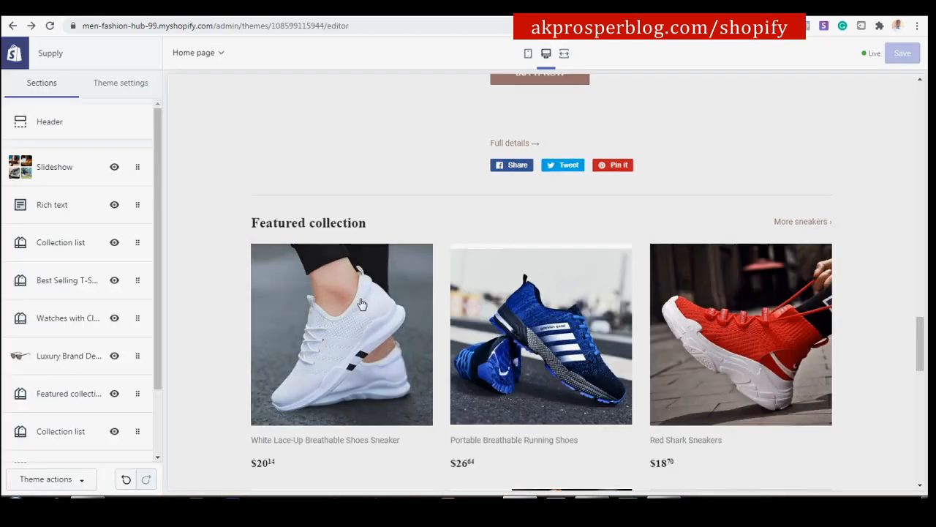
# Rename the Featured collection heading to 'Walk With Confidence' and save the theme.
pyautogui.scroll(-2, 359, 305)
pyautogui.scroll(-3, 157, 351)
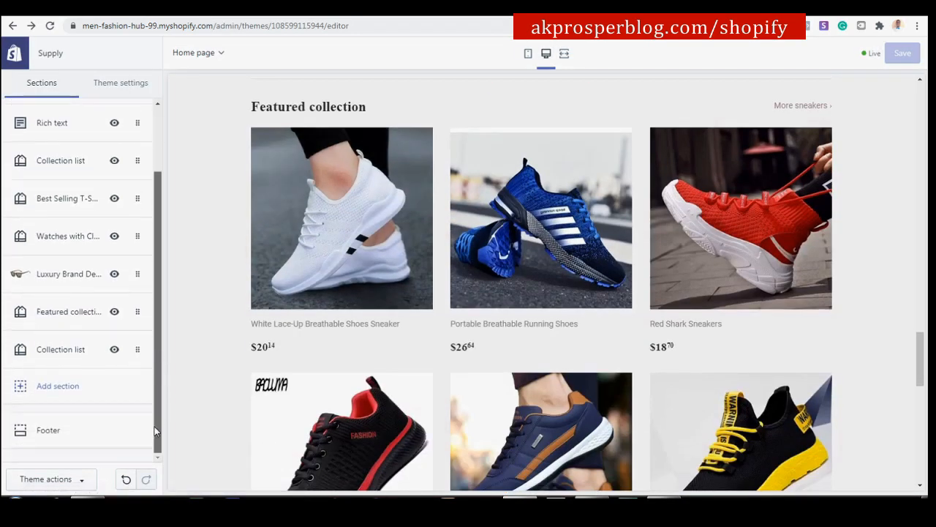
pyautogui.click(75, 315)
pyautogui.moveTo(86, 135); pyautogui.dragTo(4, 117)
pyautogui.hotkey('ctrl', 'v')
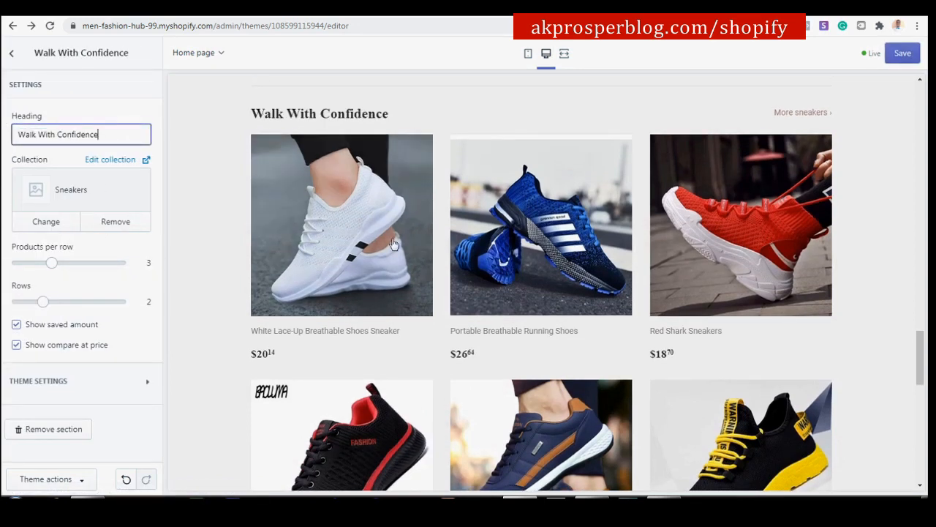
pyautogui.click(904, 54)
pyautogui.scroll(-10, 183, 226)
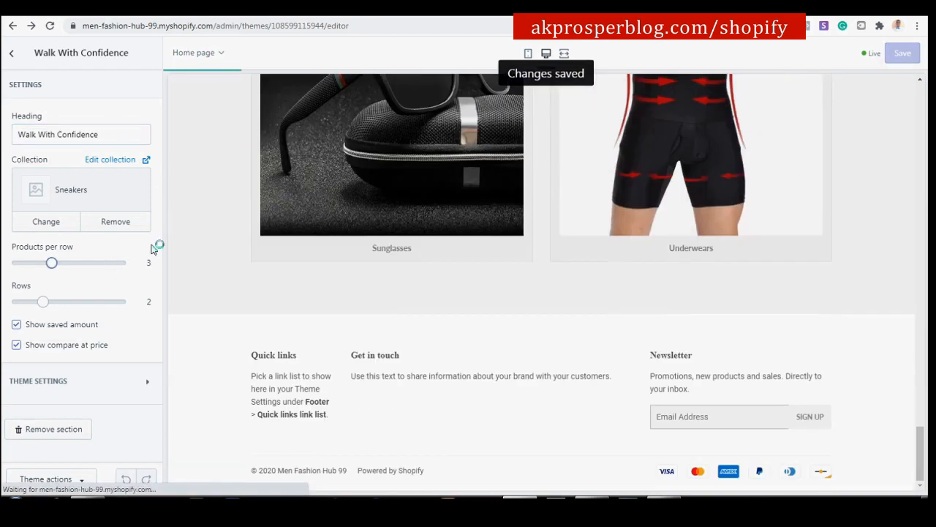
pyautogui.click(12, 53)
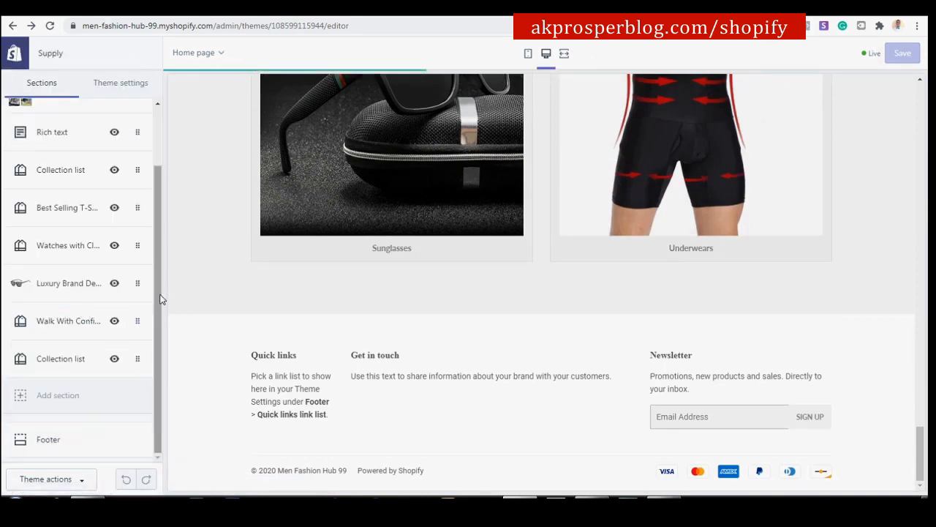
# In the Footer, move the Get in touch block above Quick links.
pyautogui.click(42, 444)
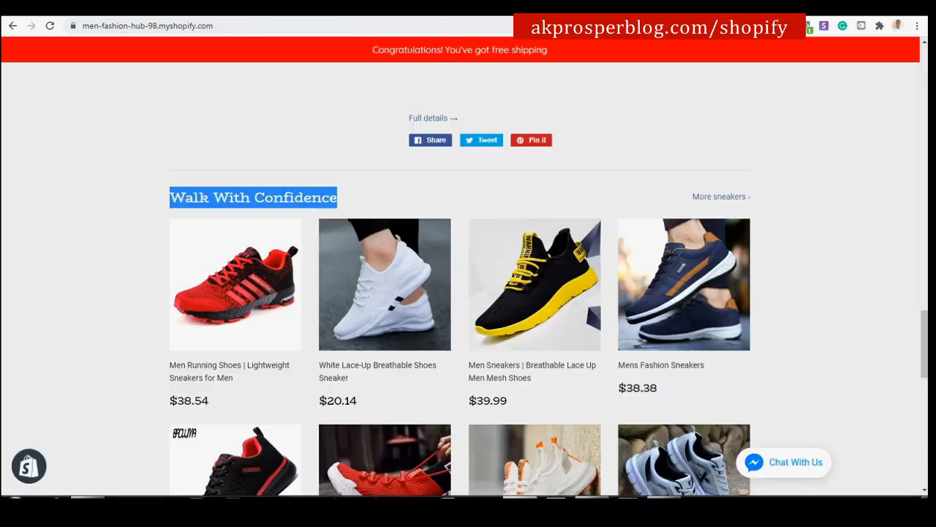
pyautogui.scroll(-9, 378, 247)
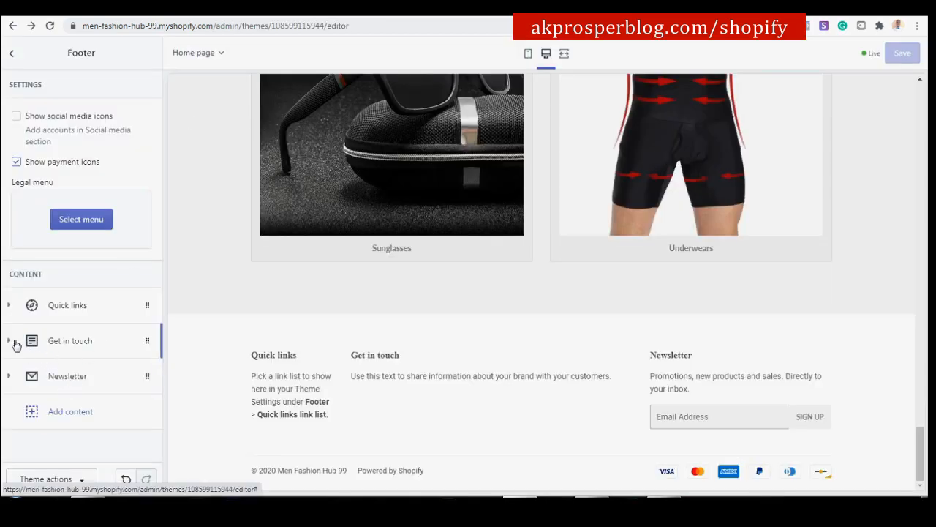
pyautogui.moveTo(146, 338); pyautogui.dragTo(142, 307)
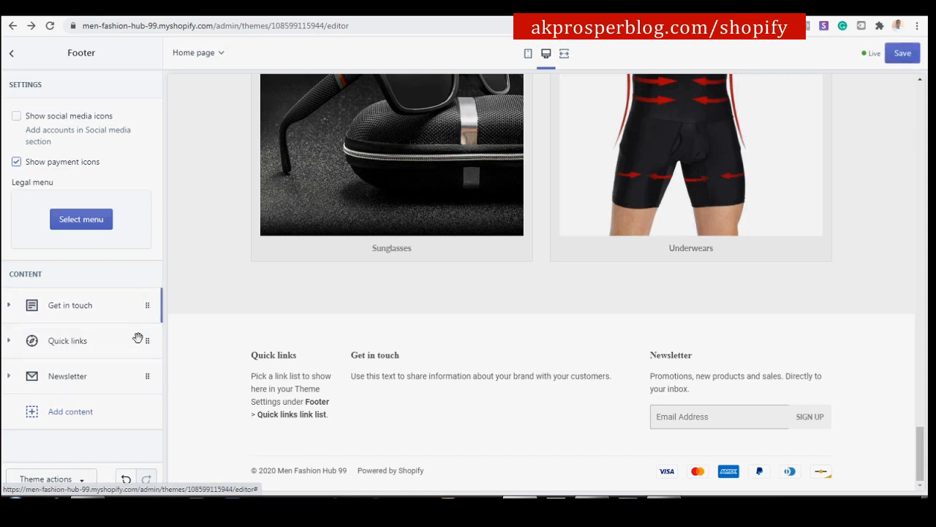
pyautogui.click(71, 311)
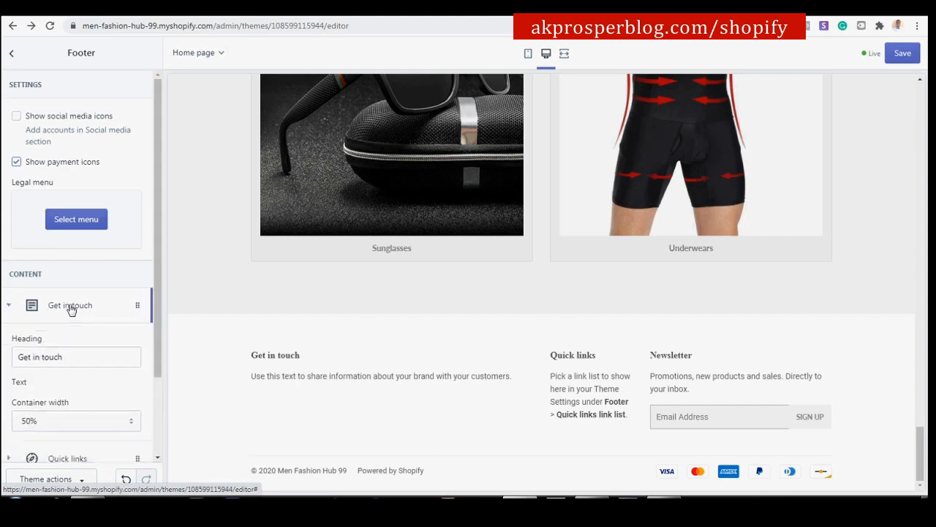
# Select the 'Men Fashion Hub 98' footer heading on the reference store.
pyautogui.scroll(-1, 91, 346)
pyautogui.scroll(-1, 90, 347)
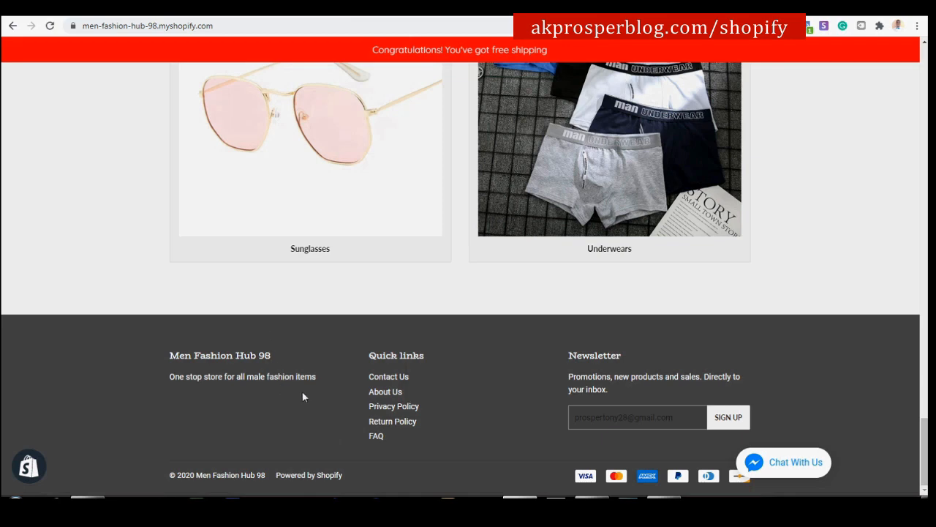
pyautogui.moveTo(272, 354); pyautogui.dragTo(170, 353)
pyautogui.hotkey('ctrl', 'c')
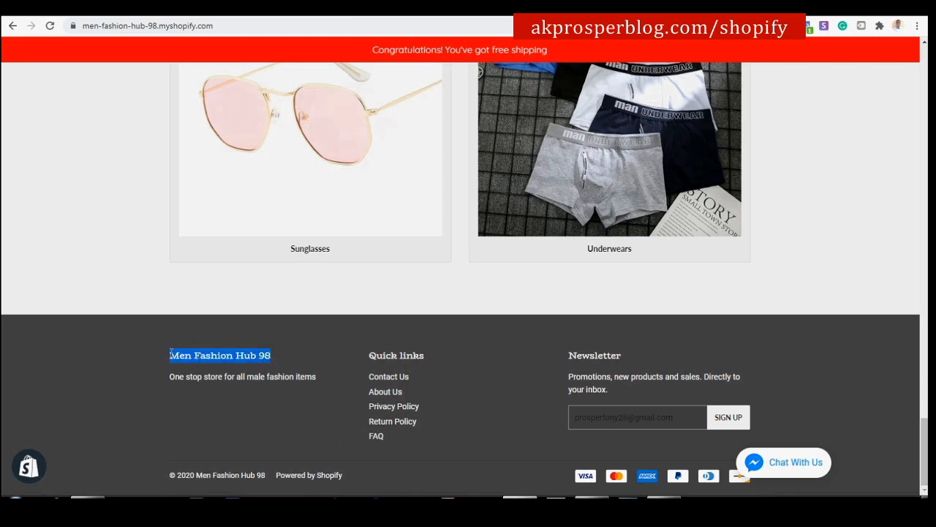
# Change the first footer block's heading to 'Men Fashion Hub 99'.
pyautogui.click(235, 14)
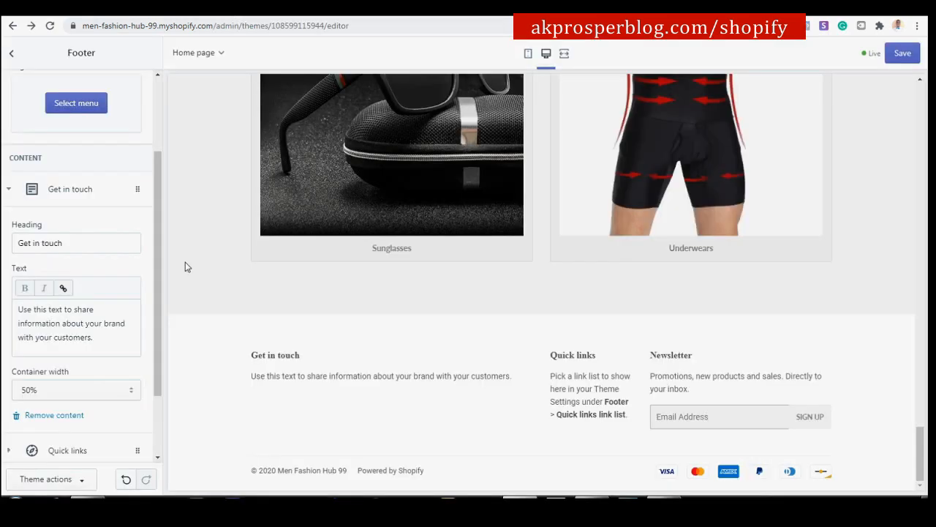
pyautogui.click(87, 241)
pyautogui.hotkey('ctrl', 'a')
pyautogui.hotkey('ctrl', 'v')
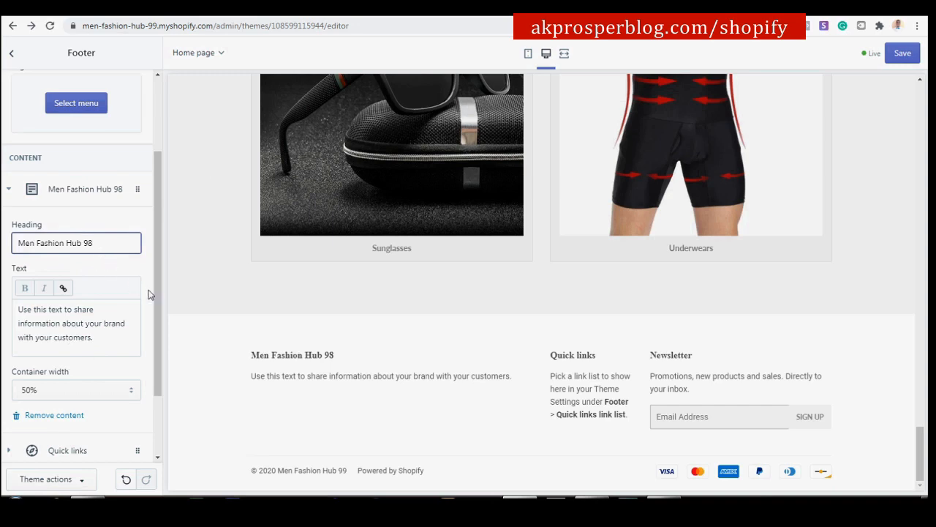
pyautogui.press('BackSpace')
pyautogui.write('9')
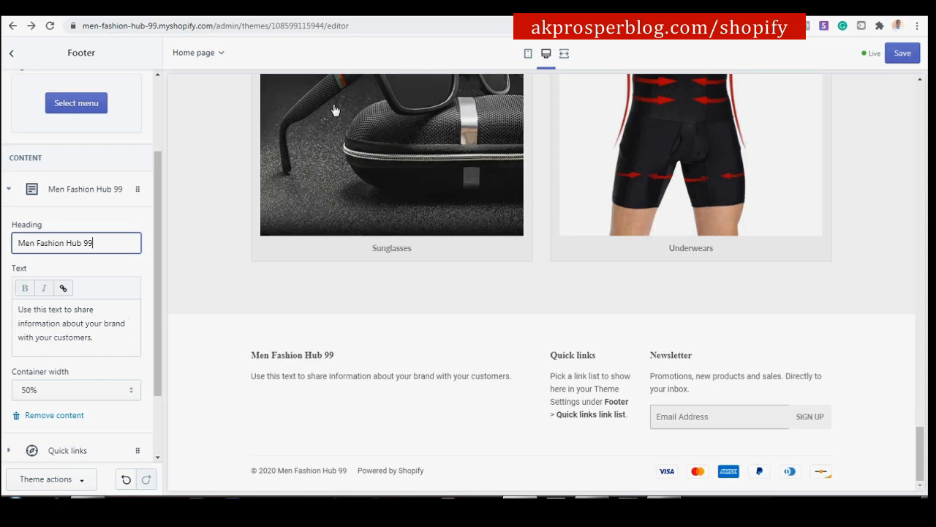
# Replace the footer text with the tagline 'One stop store for all male fashion items'.
pyautogui.click(352, 15)
pyautogui.moveTo(317, 372); pyautogui.dragTo(200, 381)
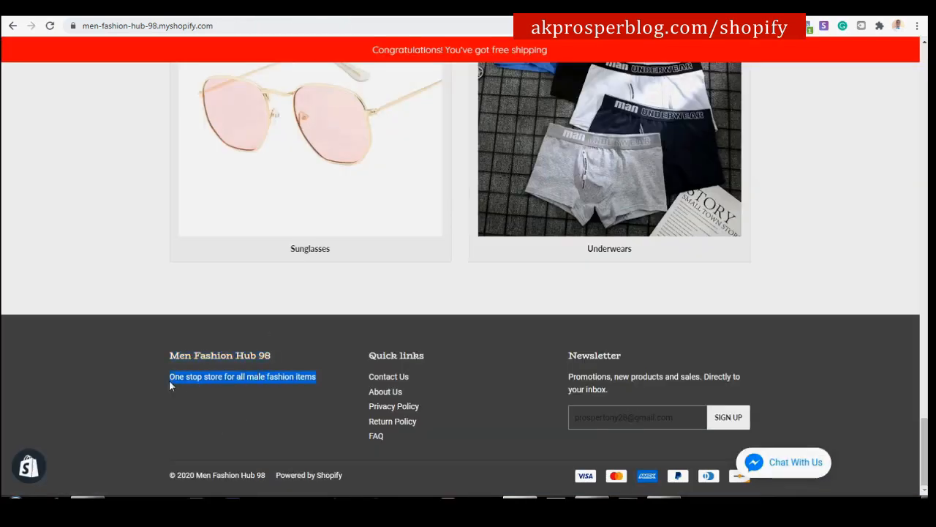
pyautogui.click(223, 13)
pyautogui.click(97, 339)
pyautogui.hotkey('ctrl', 'a')
pyautogui.write('One stop store for all male fashion items')
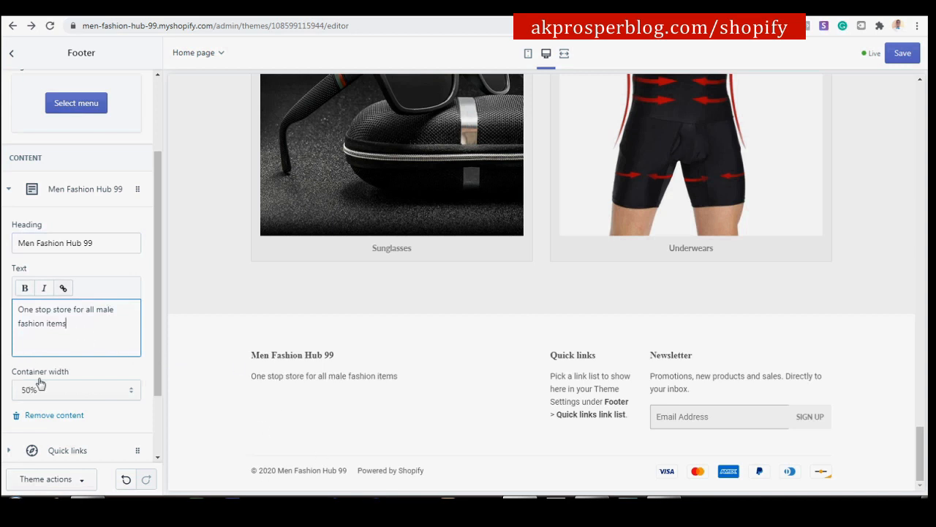
# Set the footer block's container width to 33% and expand the Quick links block.
pyautogui.click(133, 393)
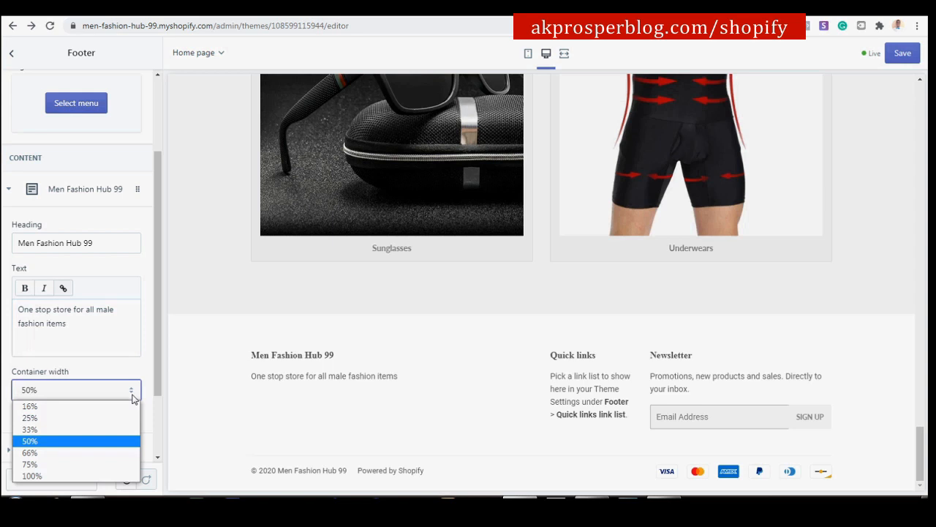
pyautogui.click(80, 428)
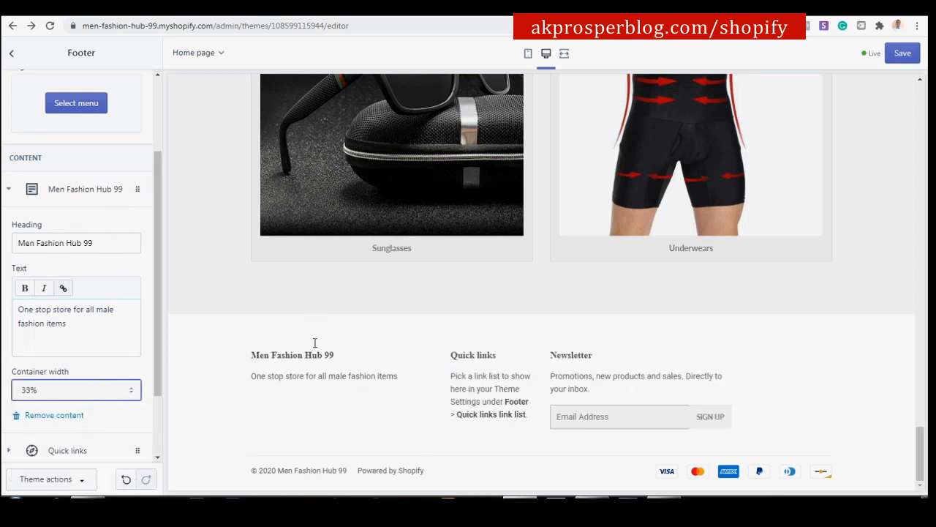
pyautogui.click(71, 188)
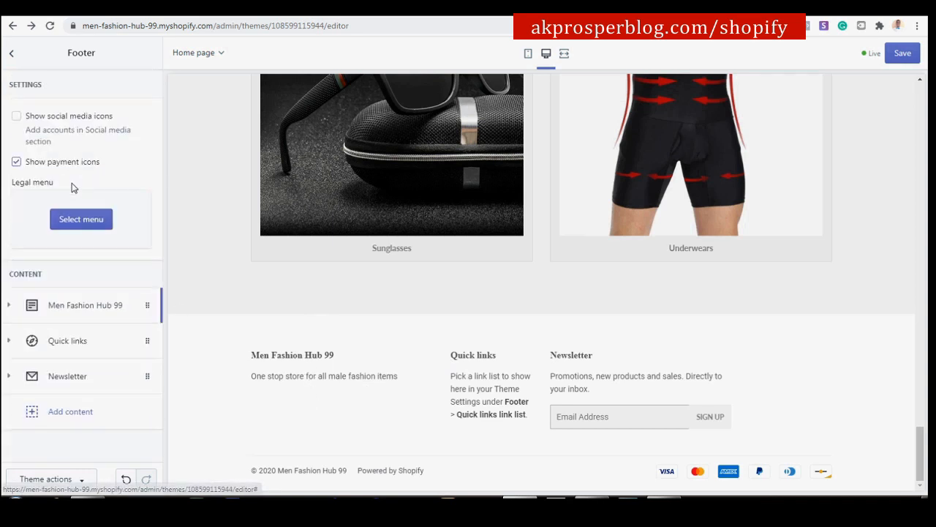
pyautogui.click(71, 342)
pyautogui.scroll(-3, 71, 344)
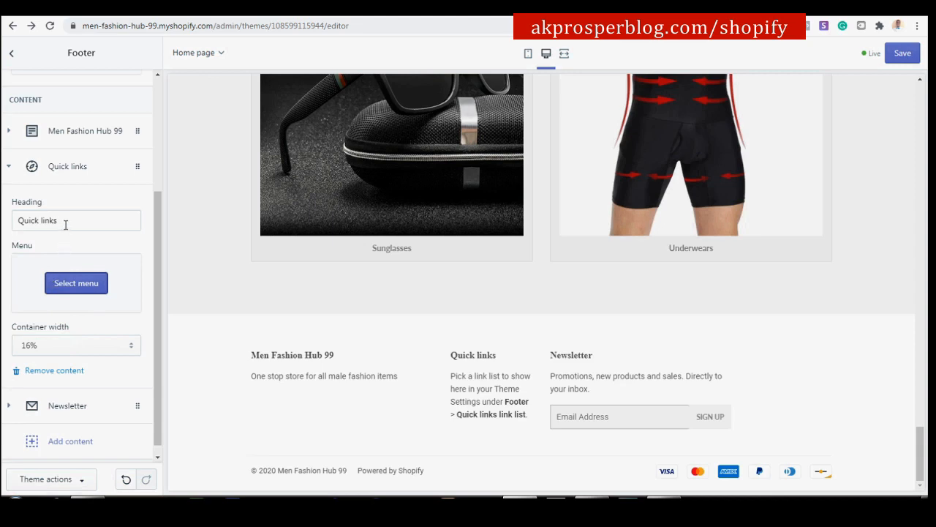
# Point the footer's Quick links at the Footer menu with 33% container width, and save the theme.
pyautogui.click(84, 282)
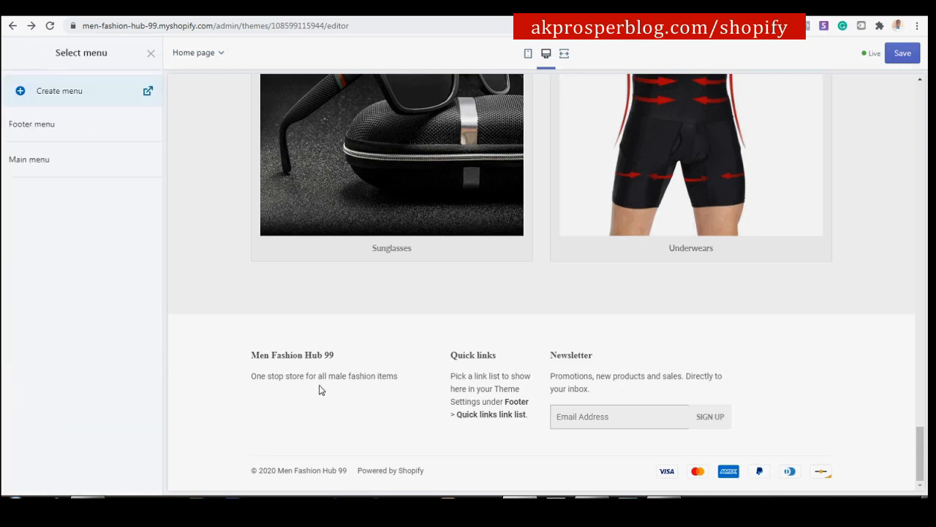
pyautogui.click(57, 134)
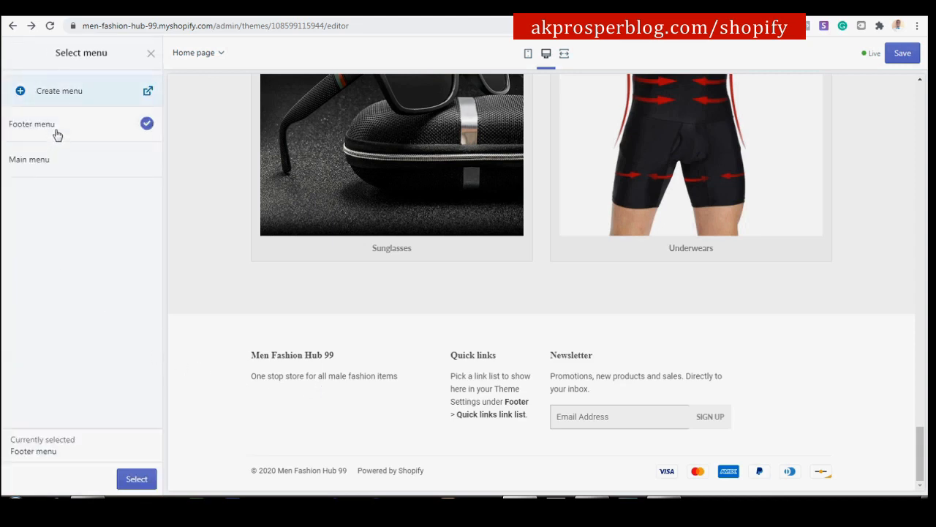
pyautogui.click(136, 479)
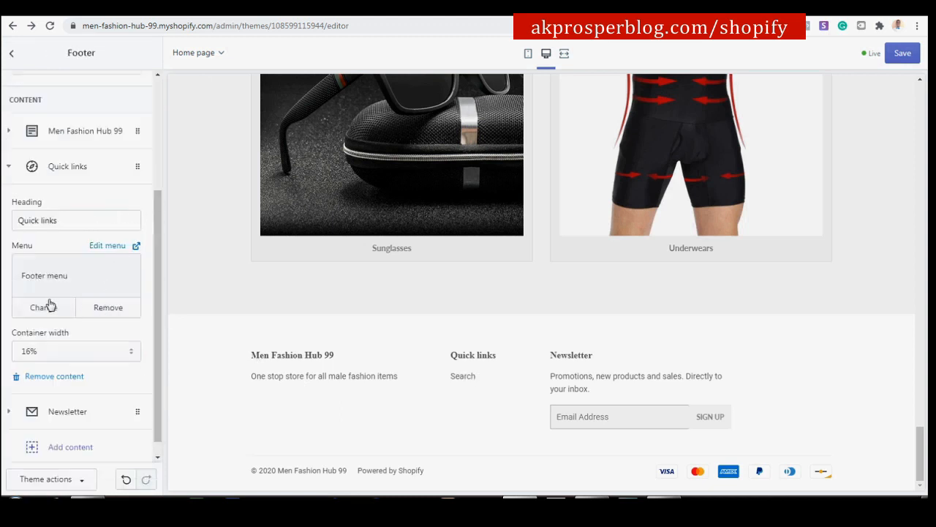
pyautogui.click(124, 362)
pyautogui.click(94, 393)
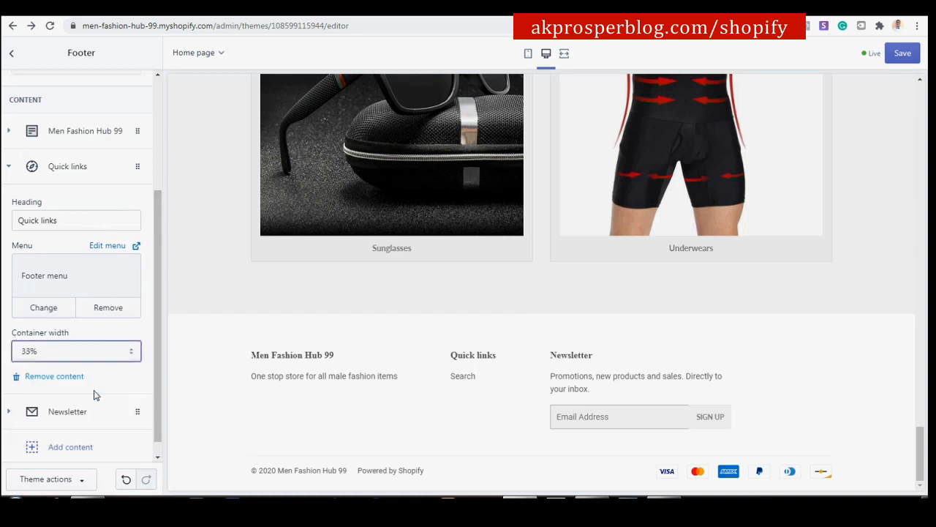
pyautogui.click(69, 175)
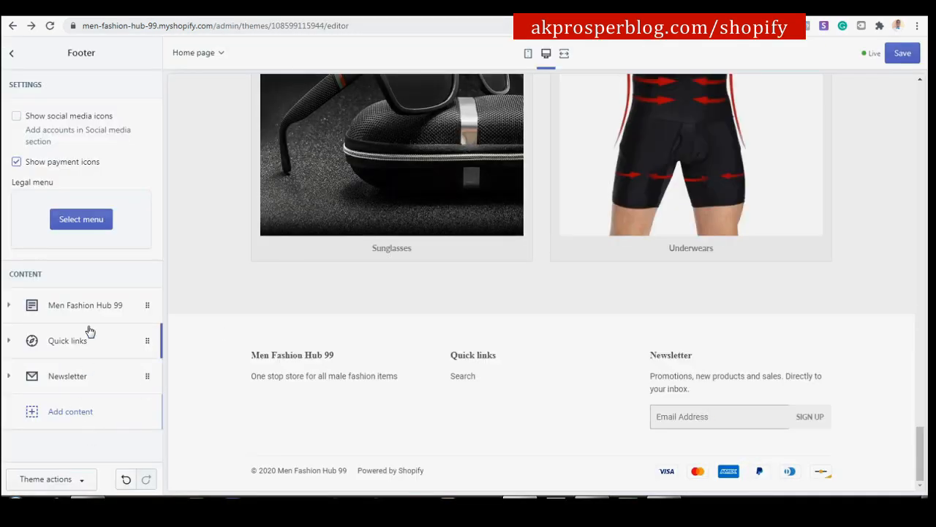
pyautogui.click(902, 53)
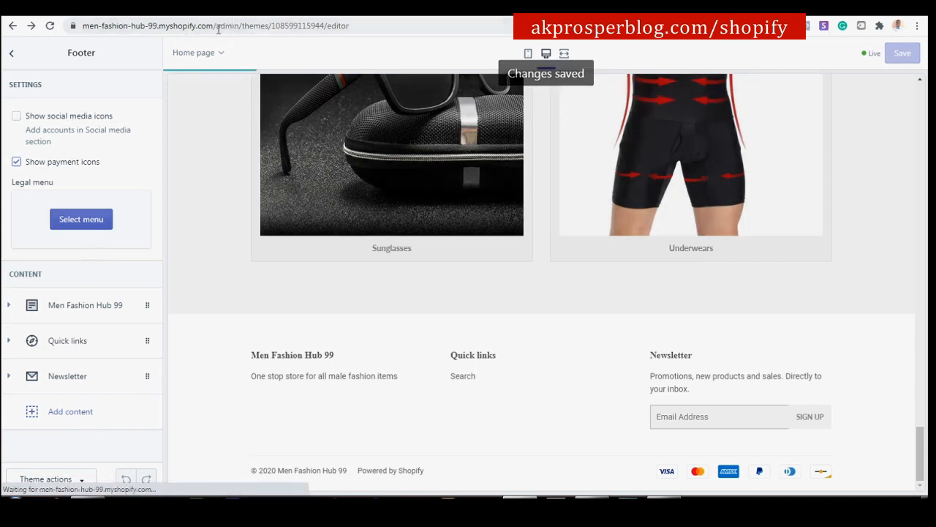
pyautogui.click(9, 55)
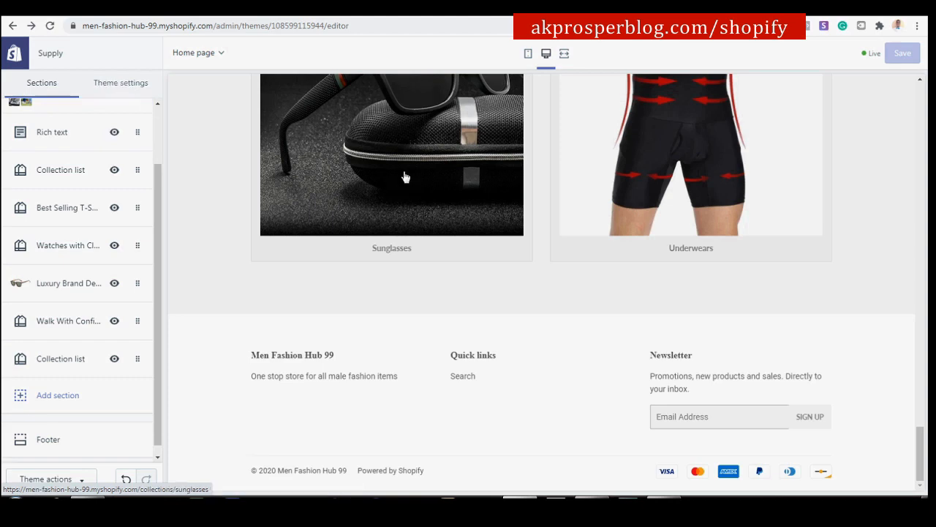
# Switch from the footer section to the Theme settings list of colours, typography and checkout.
pyautogui.scroll(15, 388, 181)
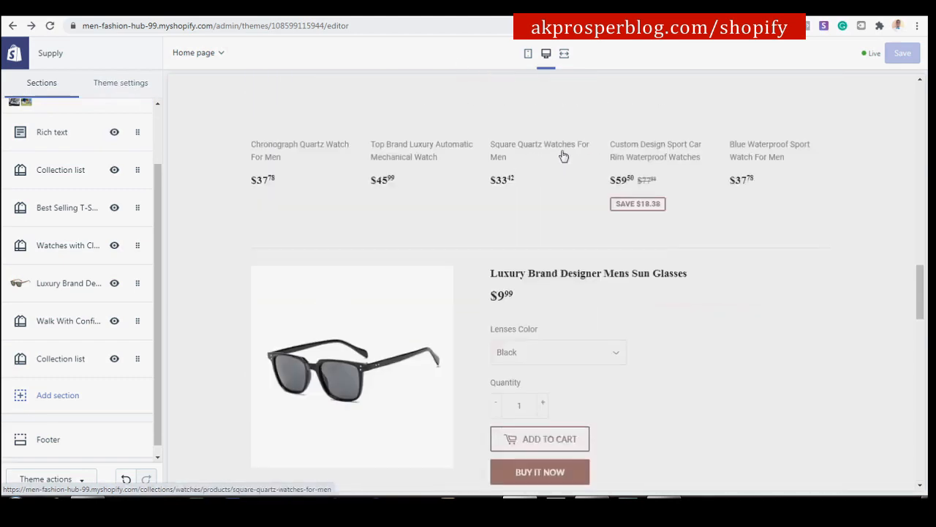
pyautogui.click(117, 83)
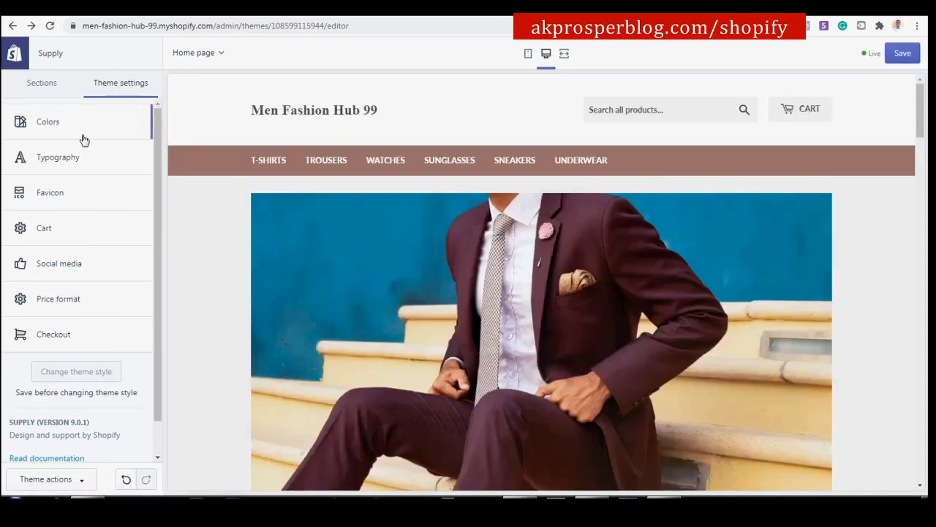
pyautogui.click(92, 123)
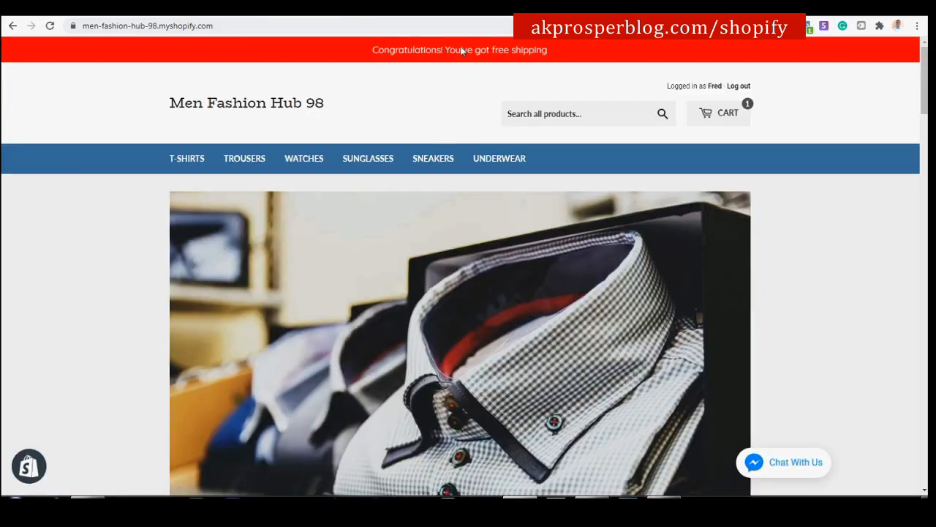
pyautogui.scroll(-10, 428, 211)
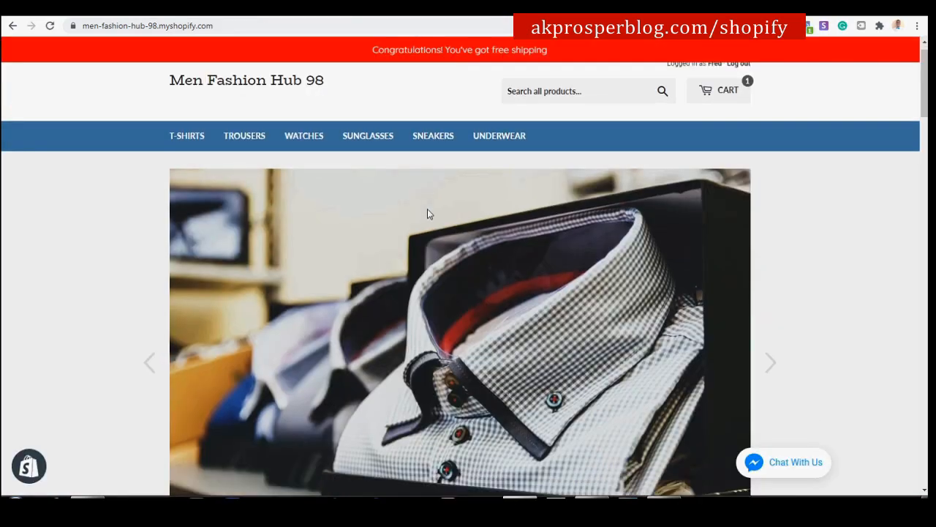
pyautogui.scroll(-20, 424, 217)
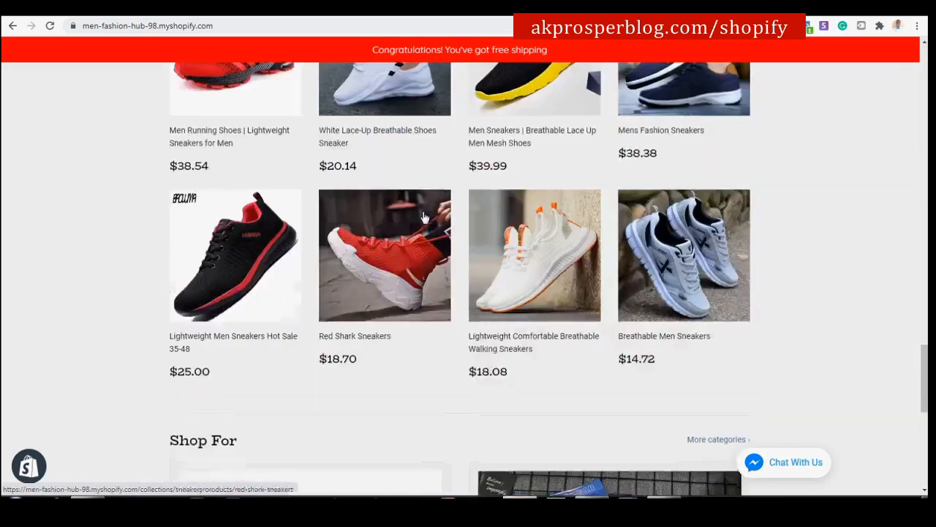
pyautogui.scroll(20, 431, 212)
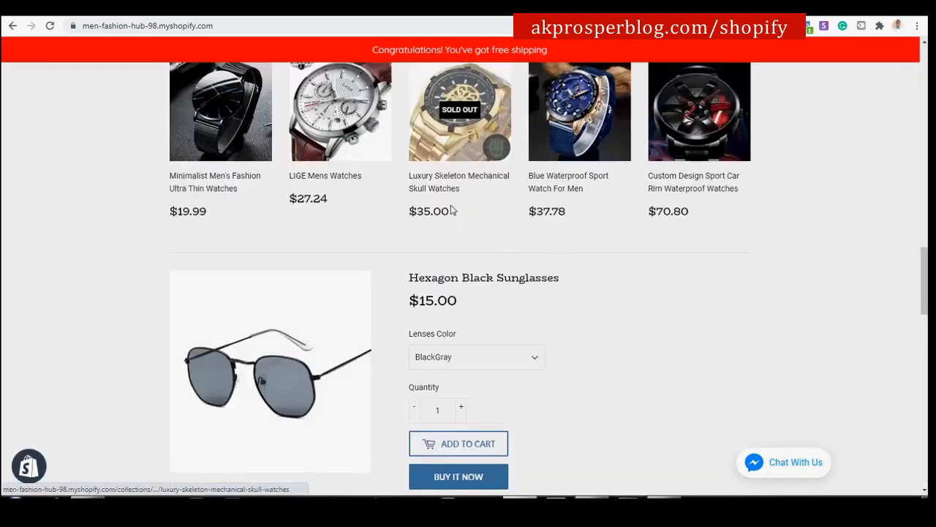
pyautogui.scroll(2, 452, 203)
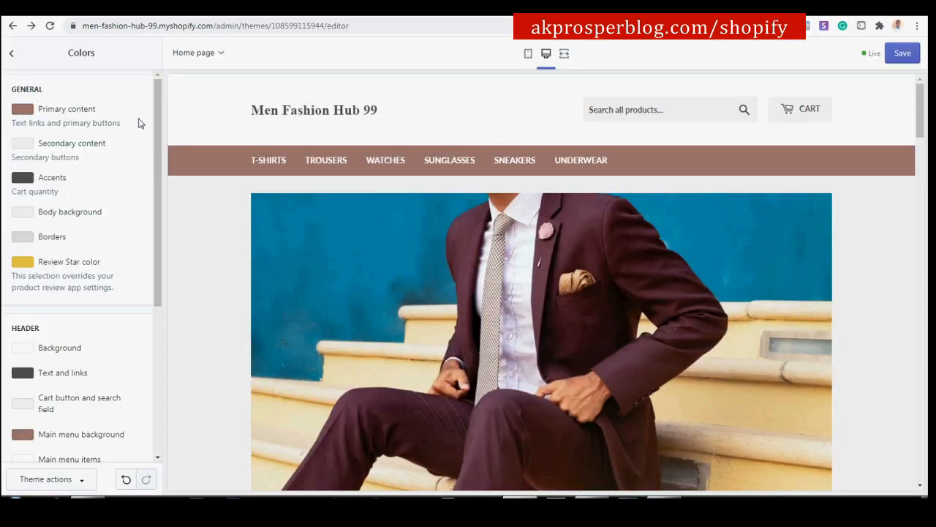
pyautogui.click(22, 110)
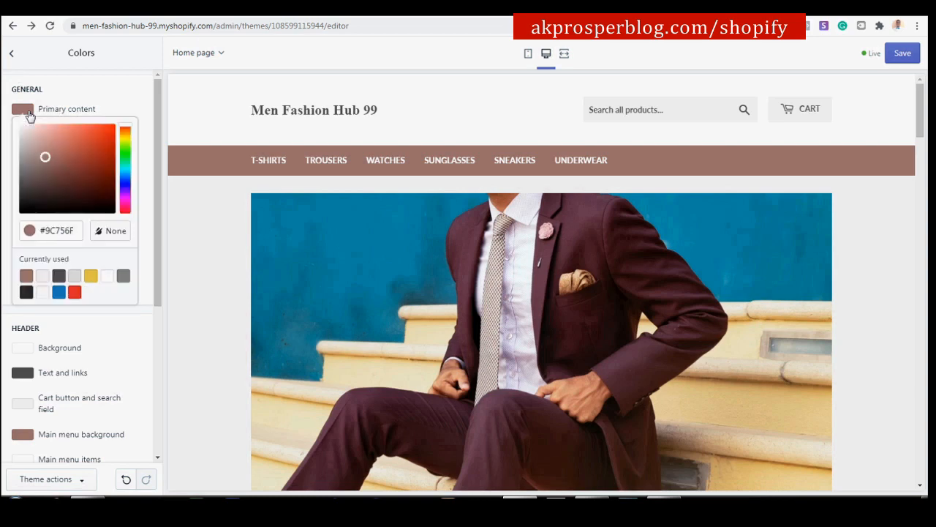
pyautogui.moveTo(74, 231); pyautogui.dragTo(53, 233)
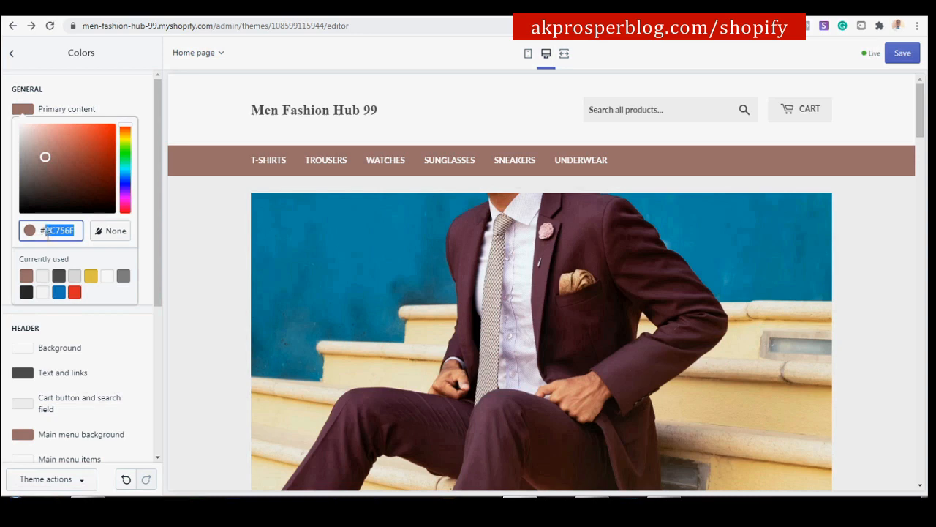
pyautogui.write('3')
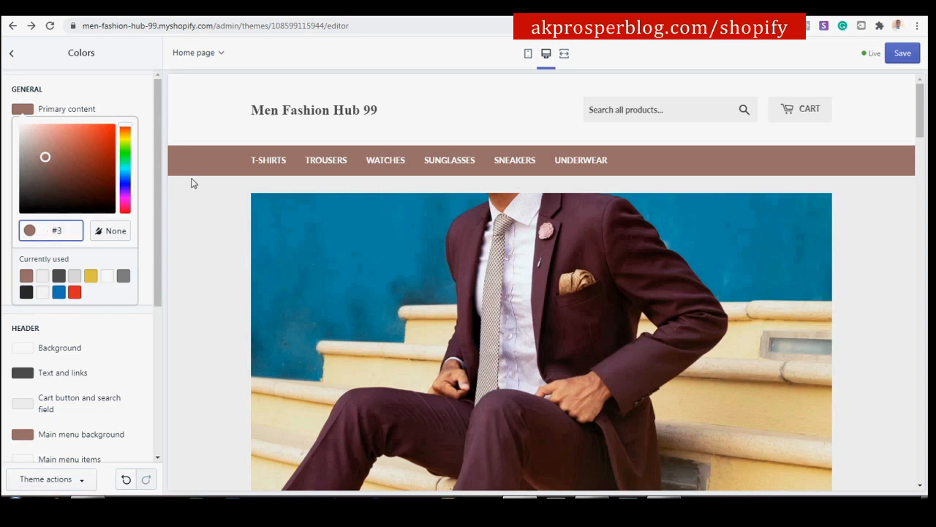
pyautogui.write('8679D')
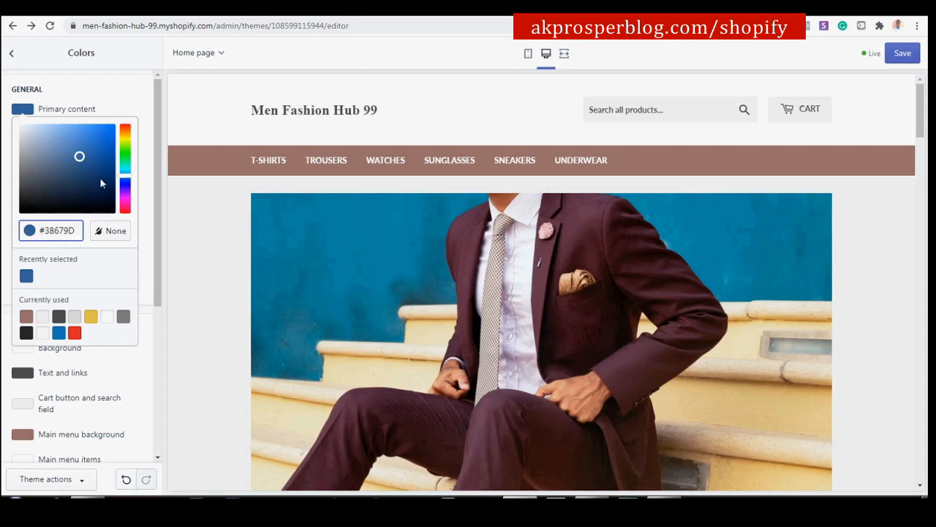
pyautogui.click(110, 94)
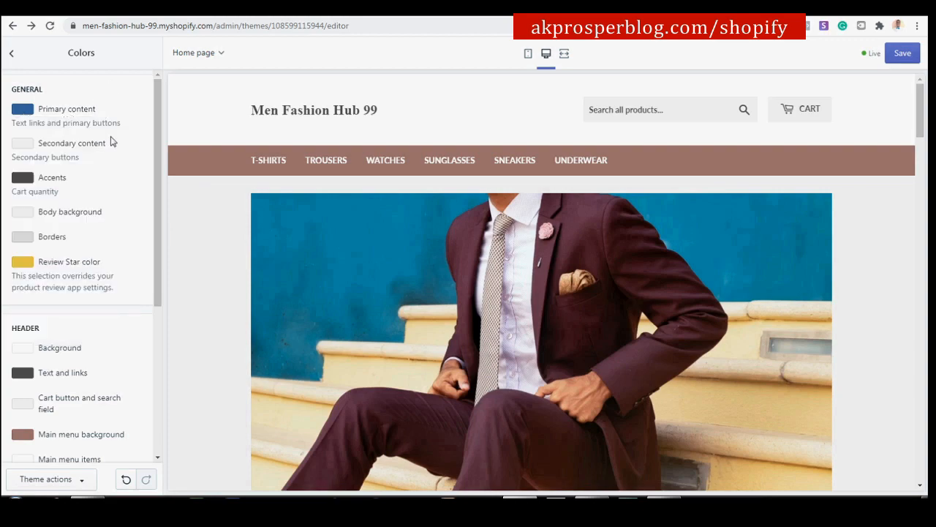
pyautogui.scroll(-8, 596, 176)
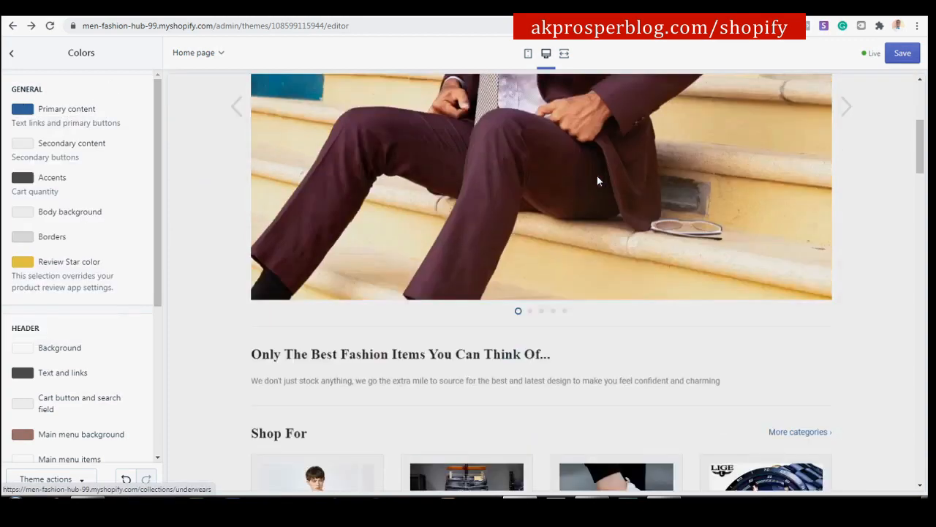
pyautogui.scroll(-1, 598, 180)
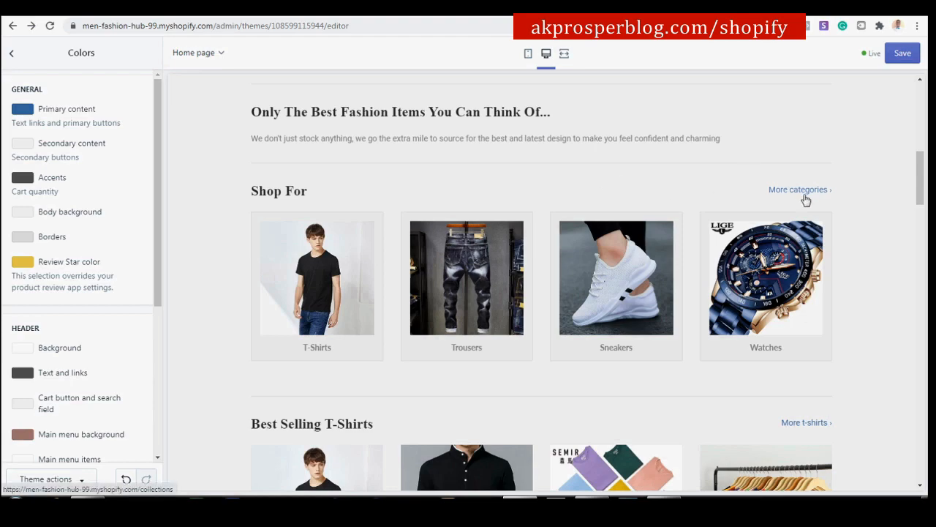
pyautogui.scroll(-12, 803, 202)
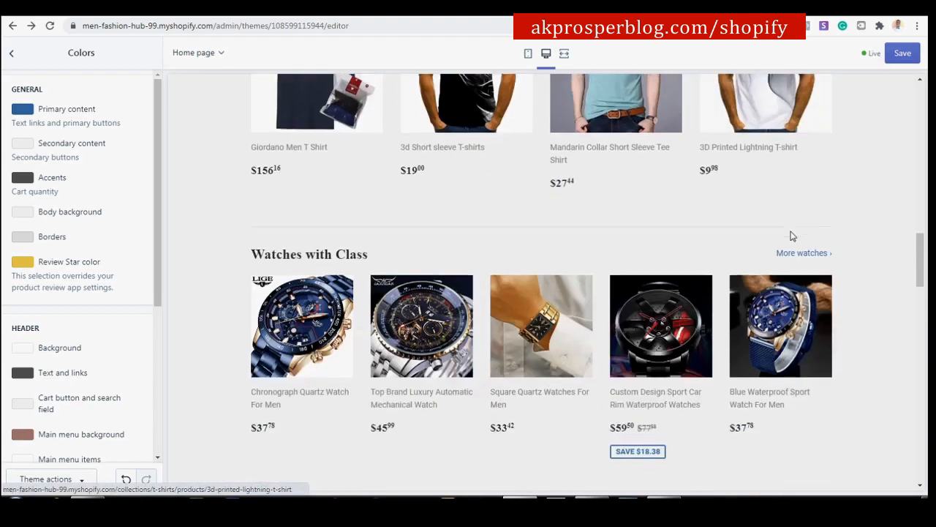
pyautogui.scroll(-1, 792, 236)
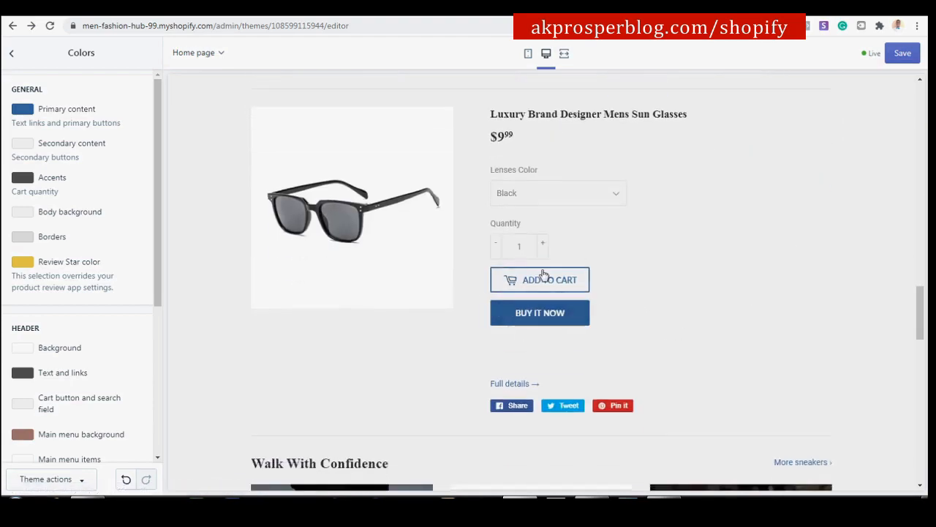
pyautogui.scroll(-10, 540, 285)
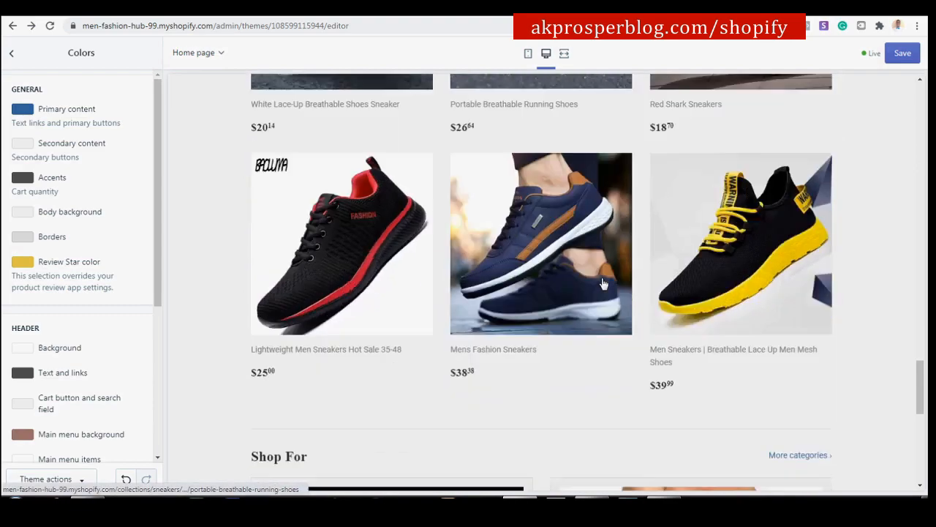
pyautogui.scroll(10, 774, 245)
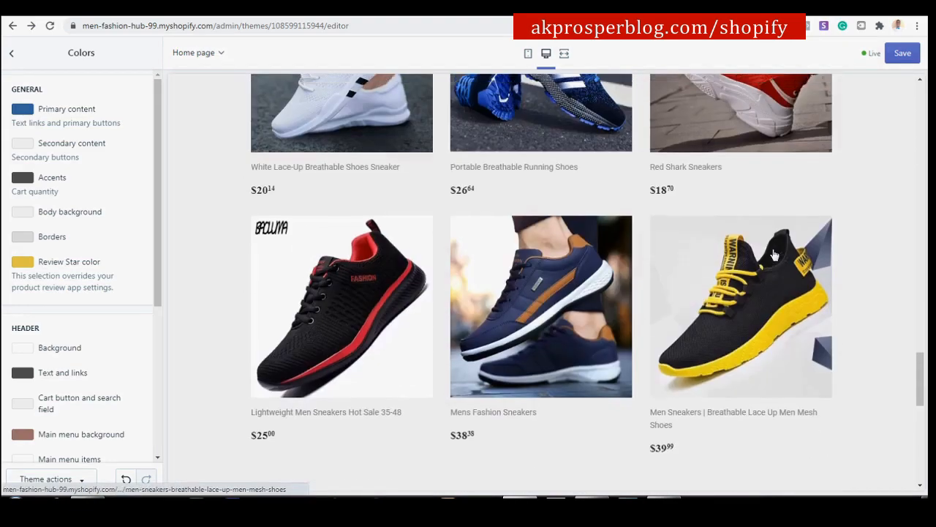
pyautogui.scroll(15, 774, 252)
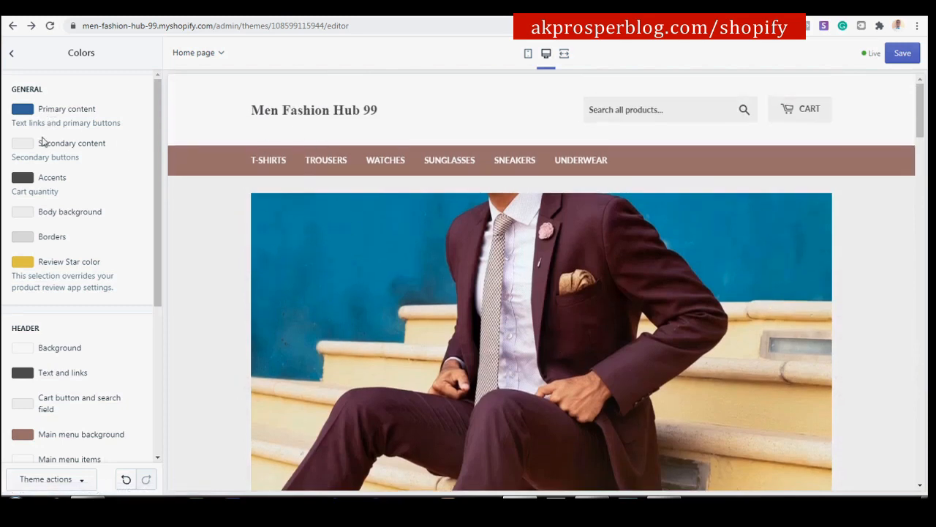
pyautogui.scroll(-3, 70, 210)
pyautogui.scroll(-2, 71, 210)
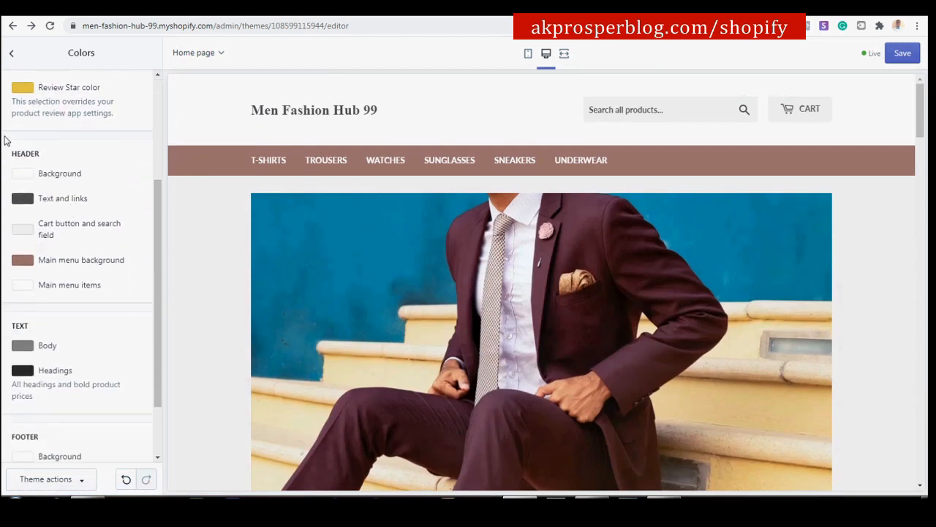
# Set the header Text and links colour to #212121.
pyautogui.click(27, 201)
pyautogui.moveTo(75, 320); pyautogui.dragTo(50, 322)
pyautogui.write('2121')
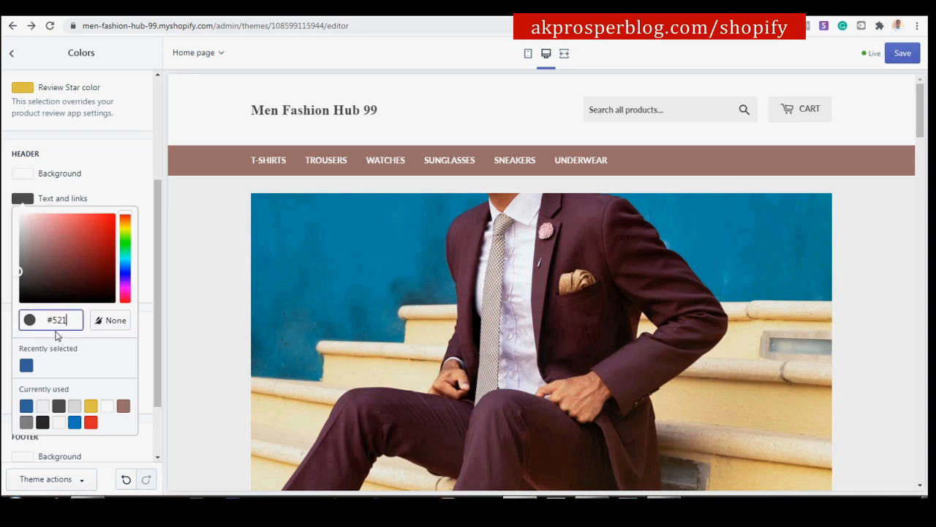
pyautogui.press('BackSpace')
pyautogui.press('BackSpace')
pyautogui.press('BackSpace')
pyautogui.write('2121')
pyautogui.click(130, 172)
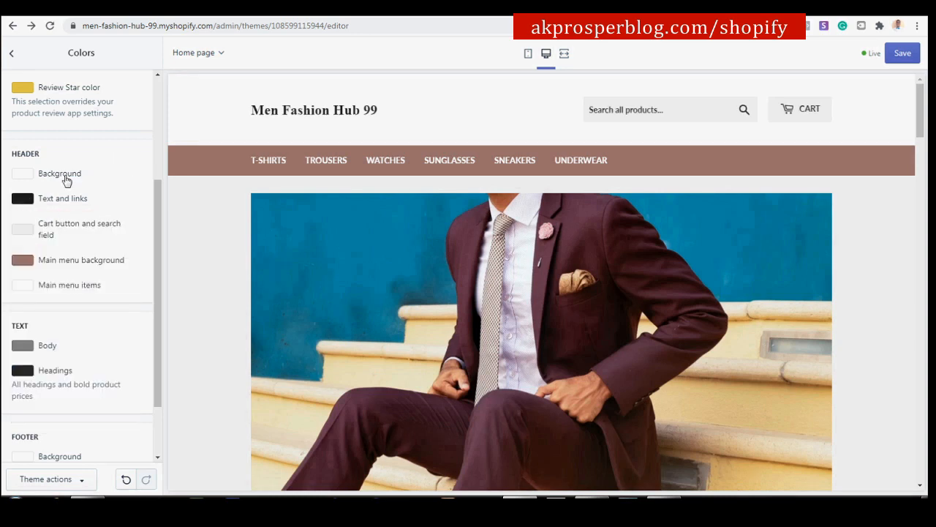
# Set the Main menu background colour to blue #38679D.
pyautogui.click(25, 267)
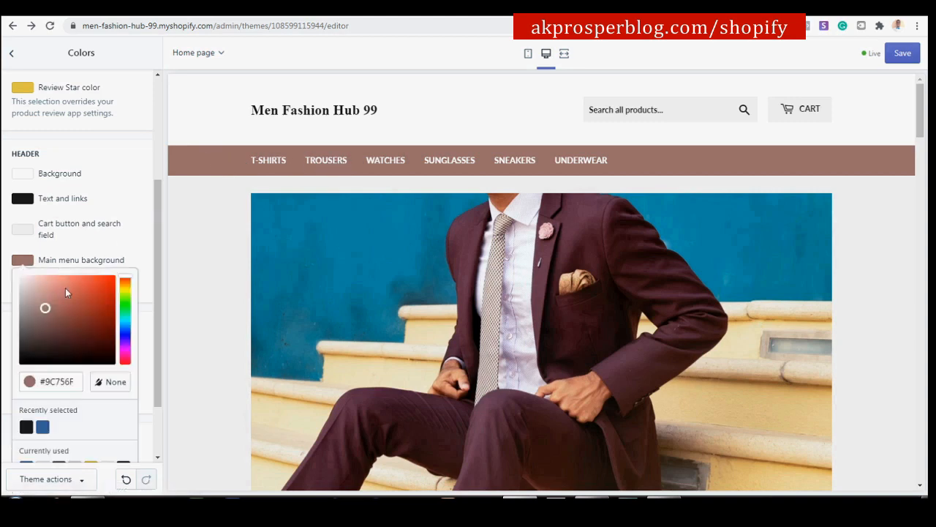
pyautogui.moveTo(76, 383); pyautogui.dragTo(48, 396)
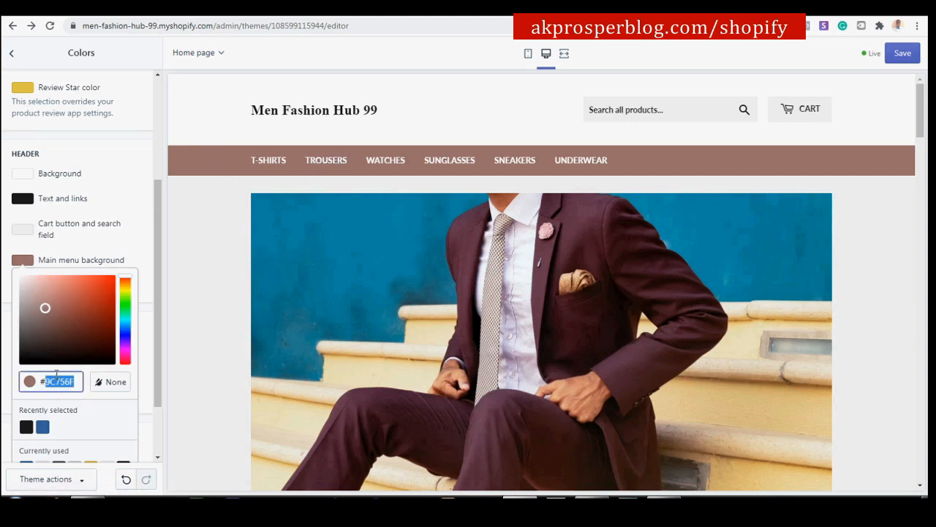
pyautogui.write('38679D')
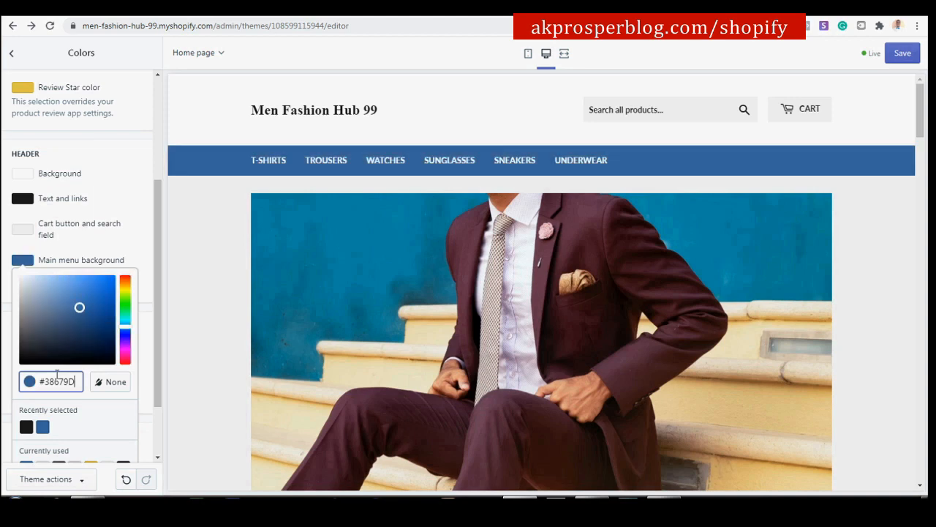
pyautogui.click(134, 259)
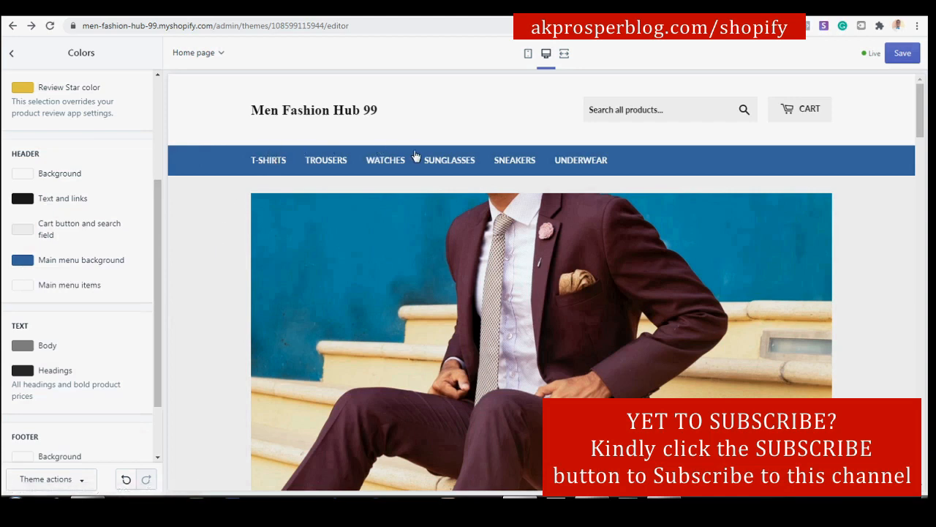
# Set the Body text colour to the recent near-black #212121.
pyautogui.scroll(-1, 125, 296)
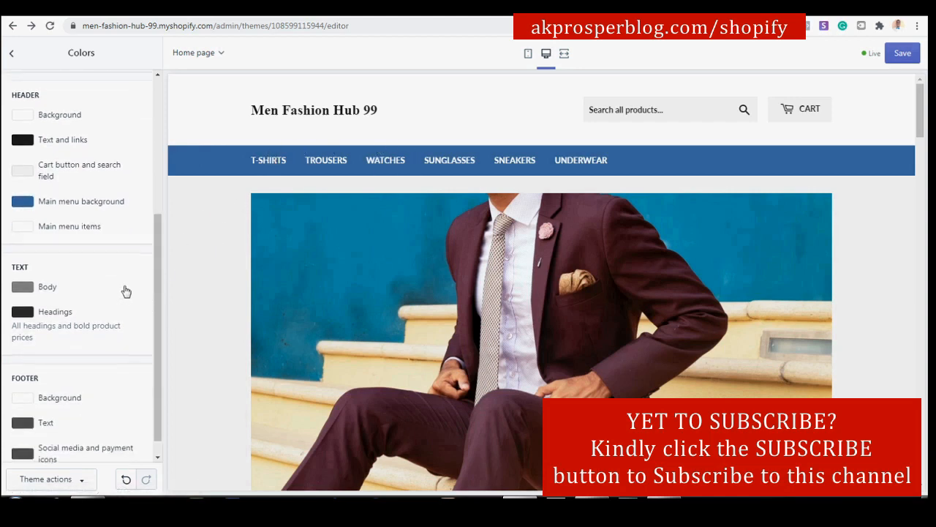
pyautogui.scroll(-1, 125, 292)
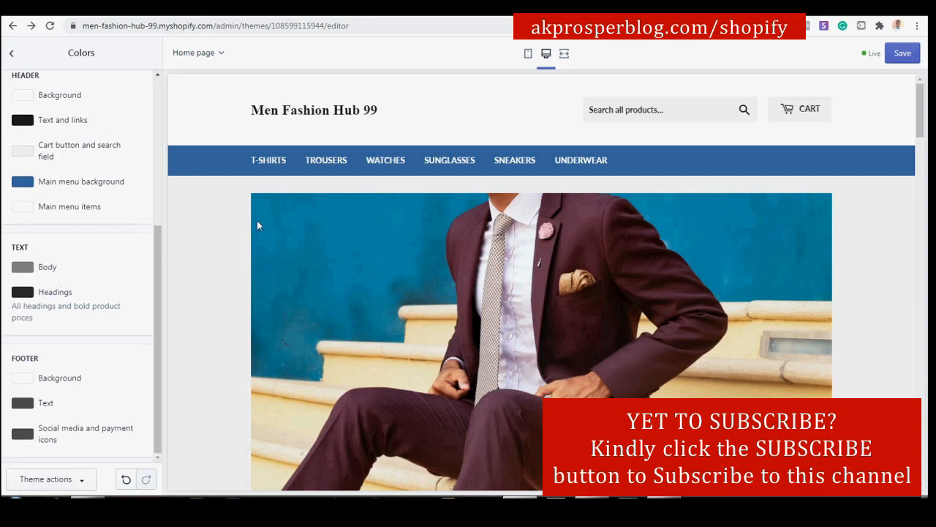
pyautogui.scroll(-6, 257, 220)
pyautogui.scroll(2, 300, 234)
pyautogui.scroll(5, 300, 235)
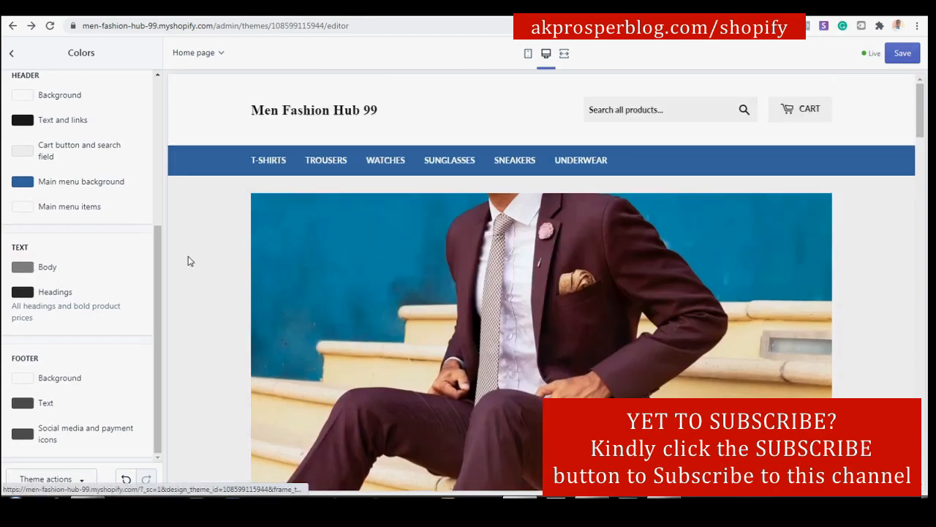
pyautogui.click(23, 268)
pyautogui.moveTo(77, 386); pyautogui.dragTo(60, 390)
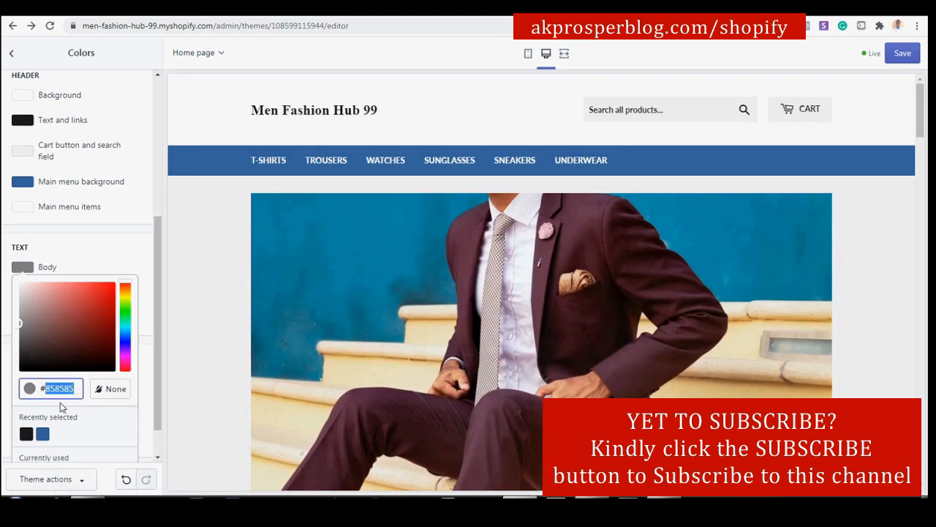
pyautogui.scroll(-1, 93, 308)
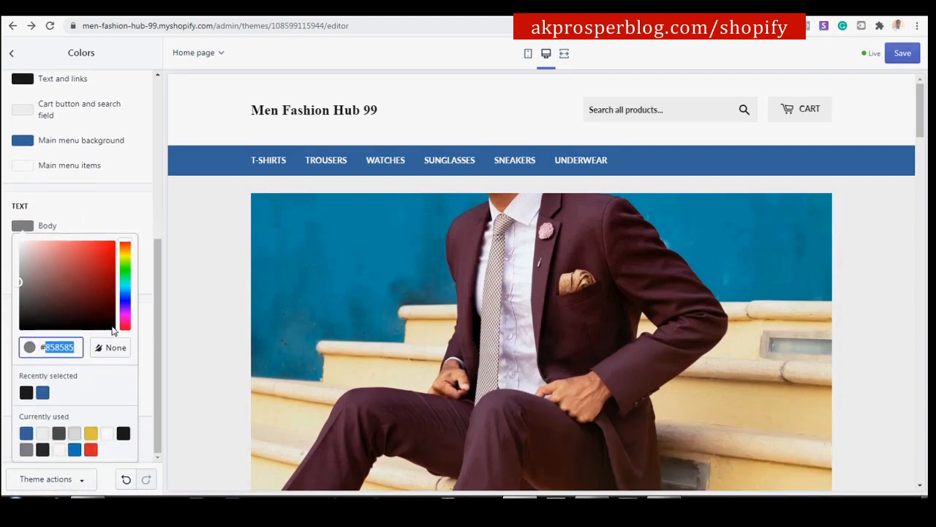
pyautogui.doubleClick(146, 212)
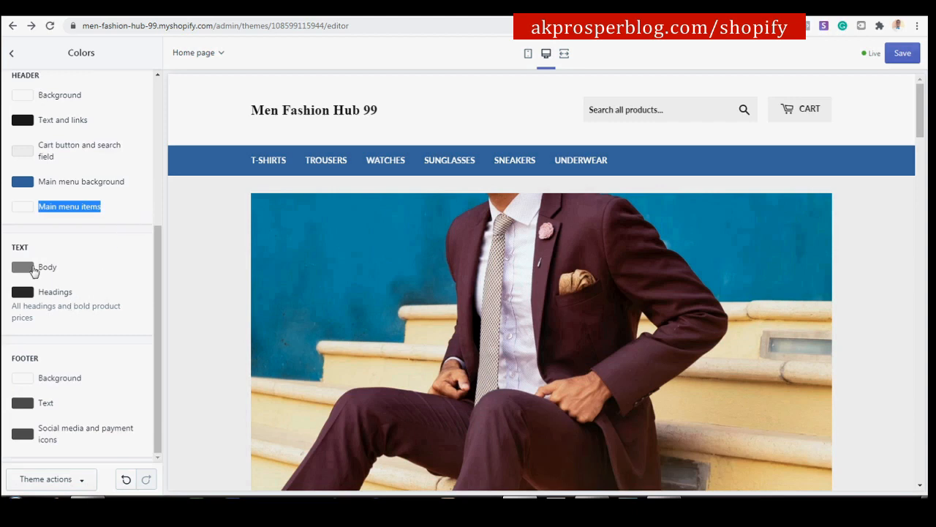
pyautogui.click(32, 271)
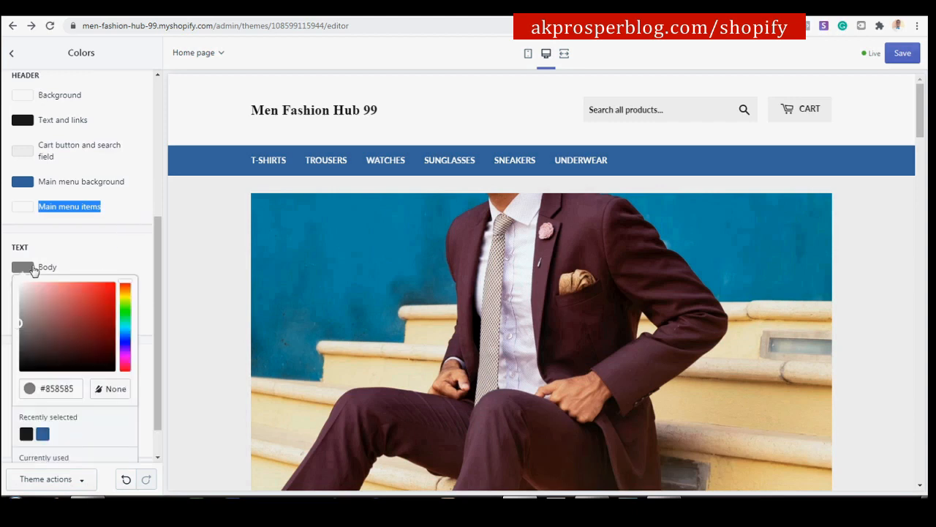
pyautogui.click(26, 435)
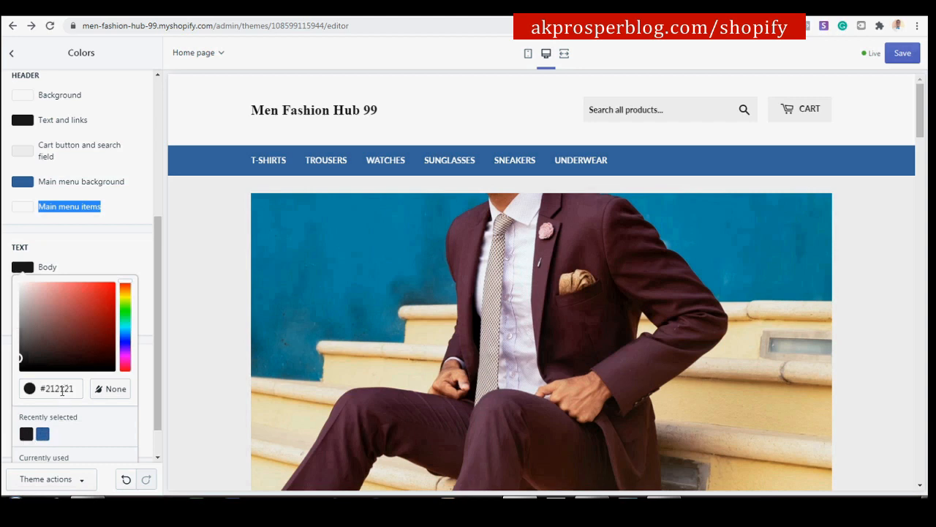
pyautogui.click(112, 240)
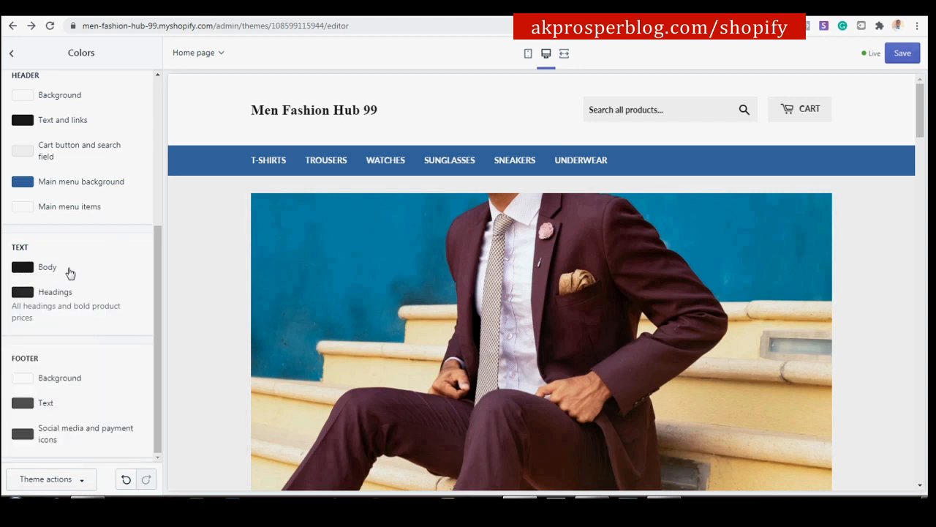
# Set the Headings colour to pure black #000000.
pyautogui.click(27, 294)
pyautogui.moveTo(82, 416); pyautogui.dragTo(49, 432)
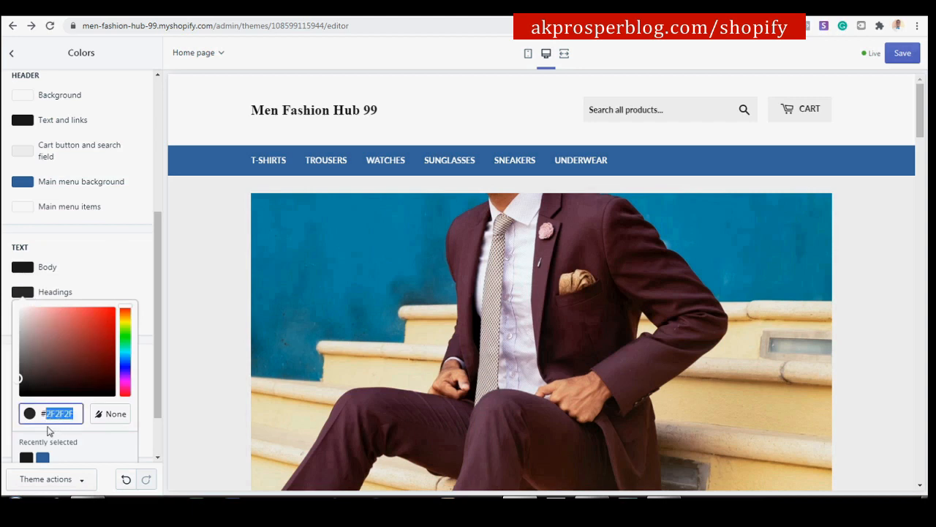
pyautogui.write('000000')
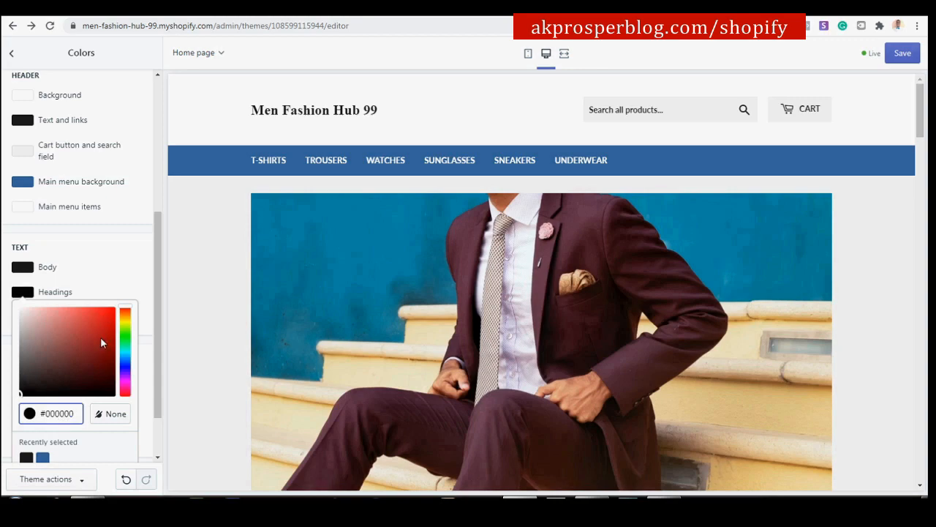
pyautogui.click(140, 242)
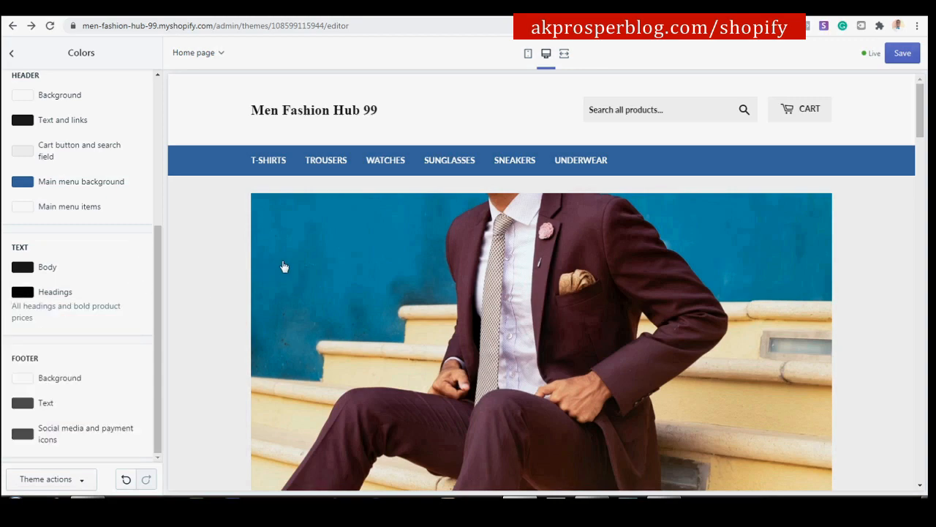
pyautogui.scroll(-8, 278, 267)
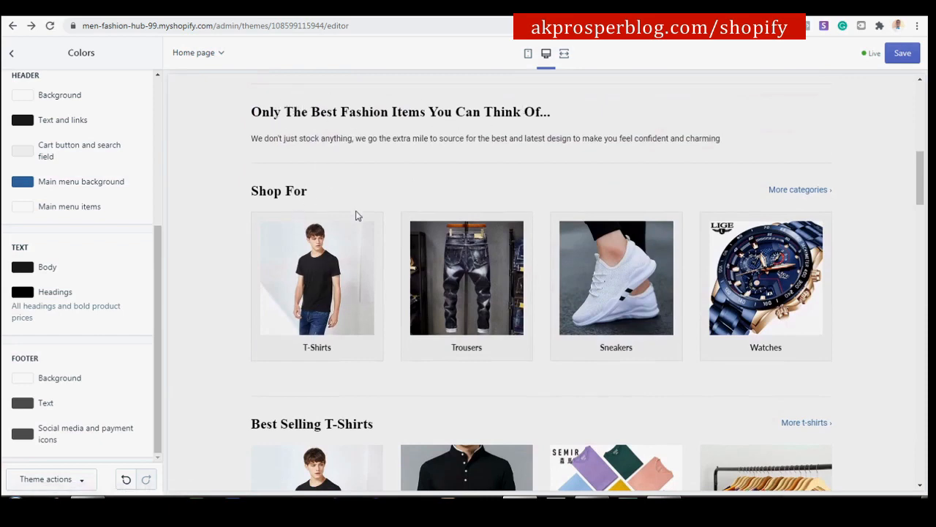
# Set the footer background colour to dark grey #474747.
pyautogui.scroll(-7, 357, 212)
pyautogui.scroll(2, 361, 218)
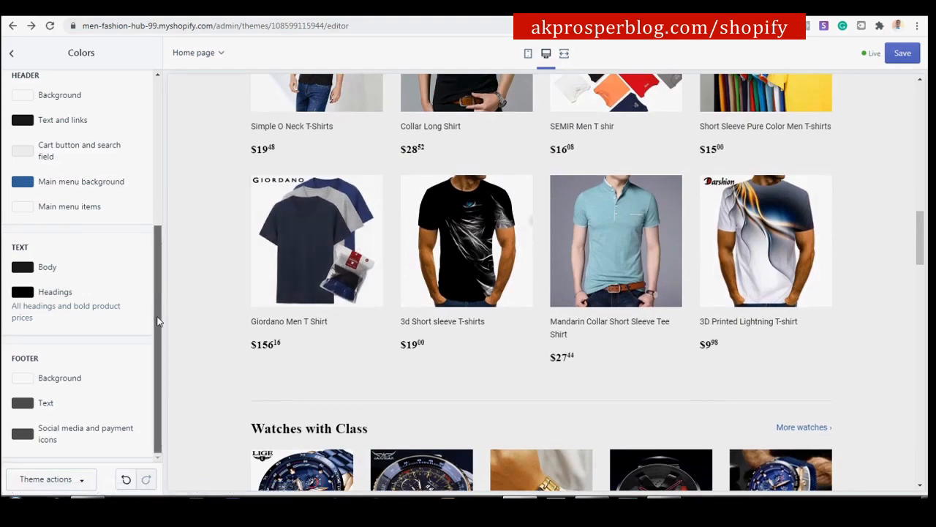
pyautogui.scroll(-7, 381, 250)
pyautogui.scroll(-15, 381, 251)
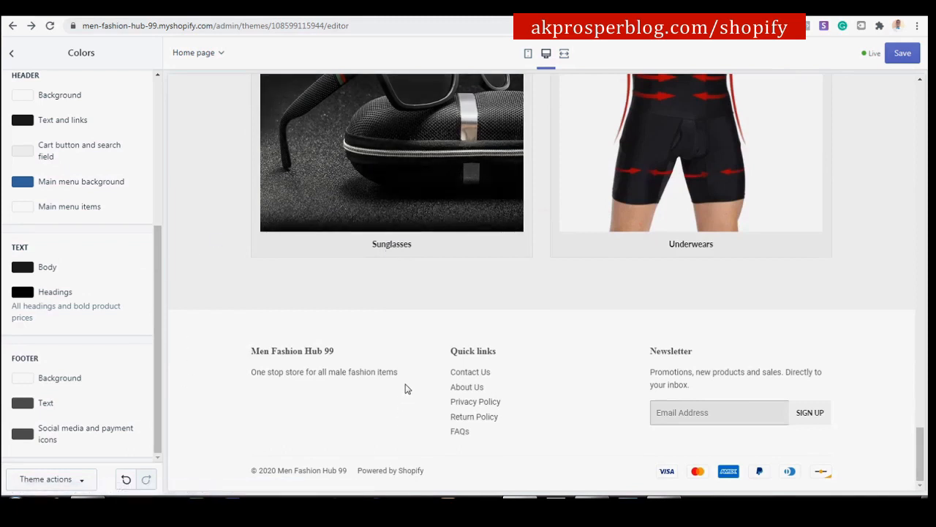
pyautogui.click(22, 378)
pyautogui.scroll(-2, 97, 317)
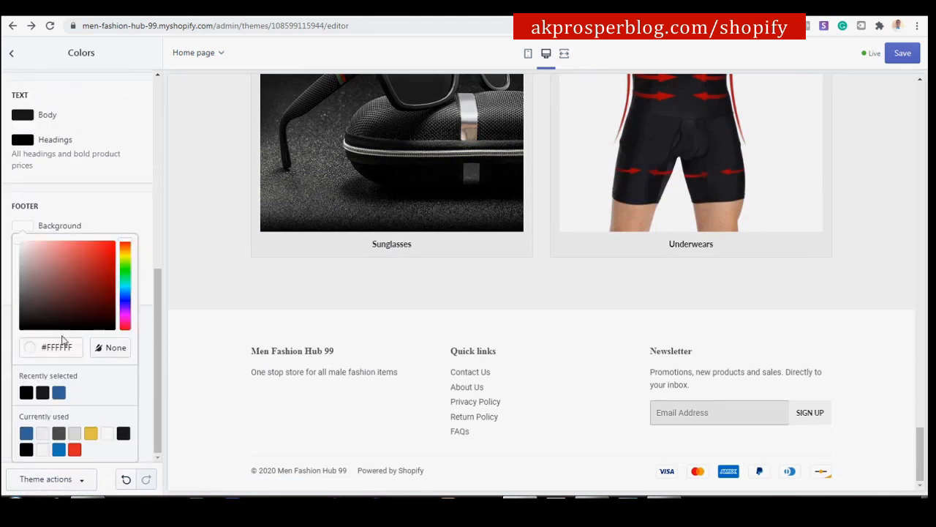
pyautogui.moveTo(75, 345); pyautogui.dragTo(52, 363)
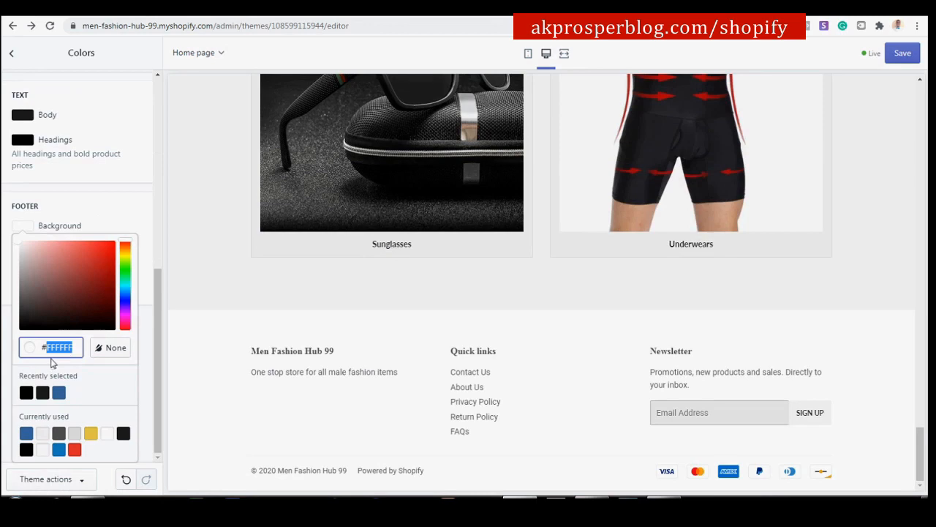
pyautogui.write('474747')
pyautogui.press('Return')
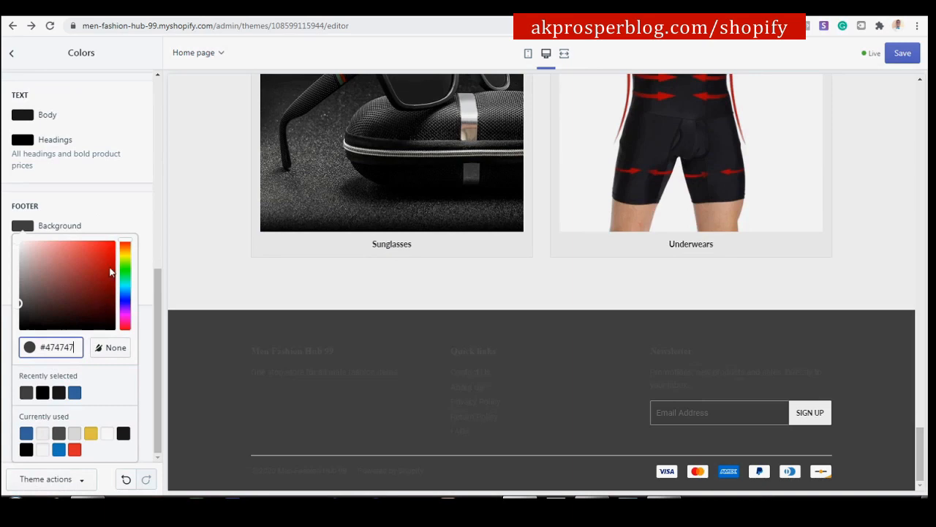
pyautogui.click(145, 208)
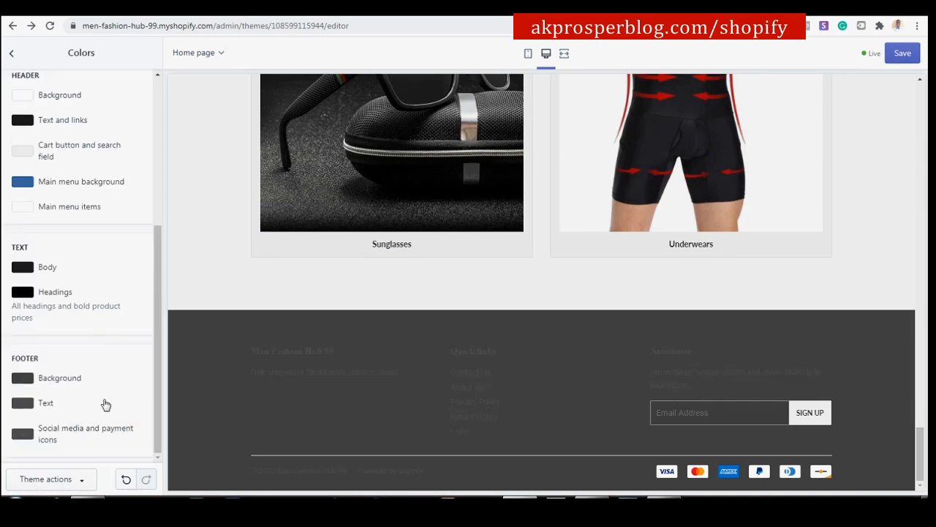
# Make the footer text white, leave footer icons at #545454, and save the theme.
pyautogui.click(32, 405)
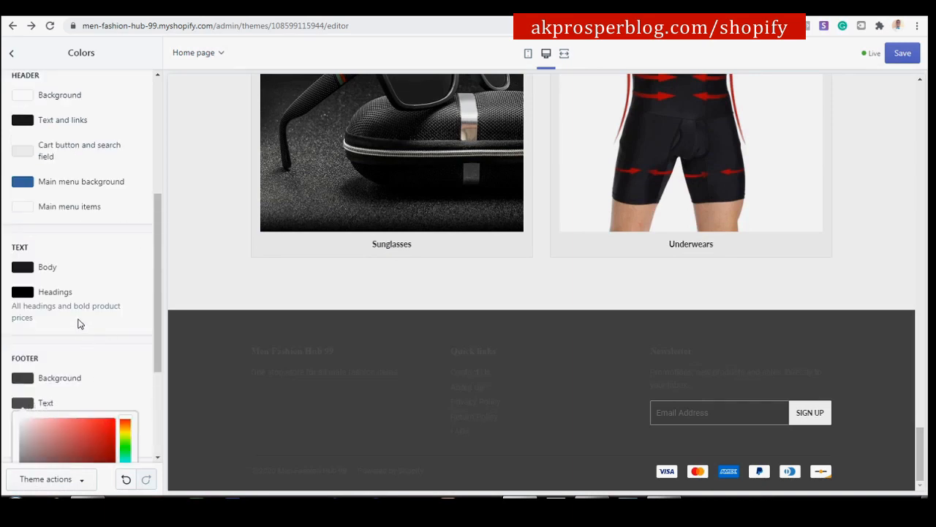
pyautogui.click(106, 435)
pyautogui.click(122, 205)
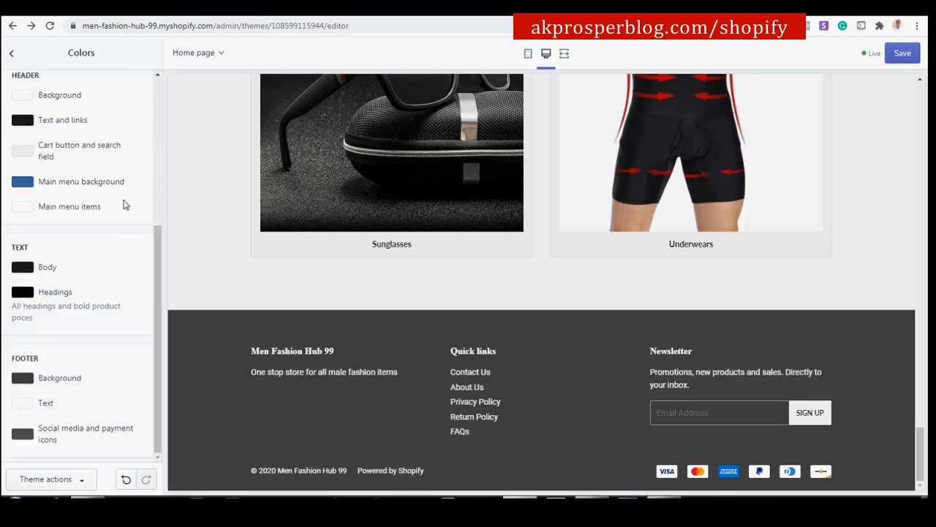
pyautogui.click(21, 435)
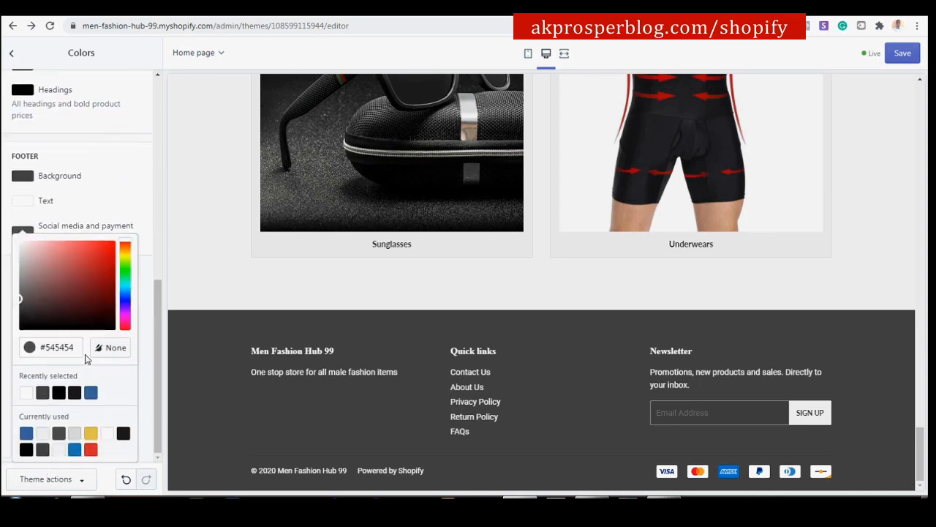
pyautogui.click(147, 197)
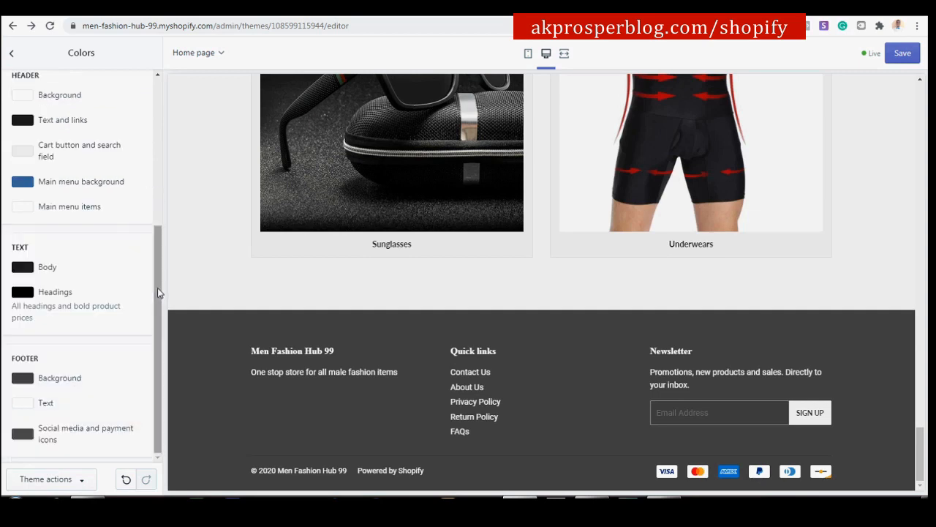
pyautogui.click(899, 57)
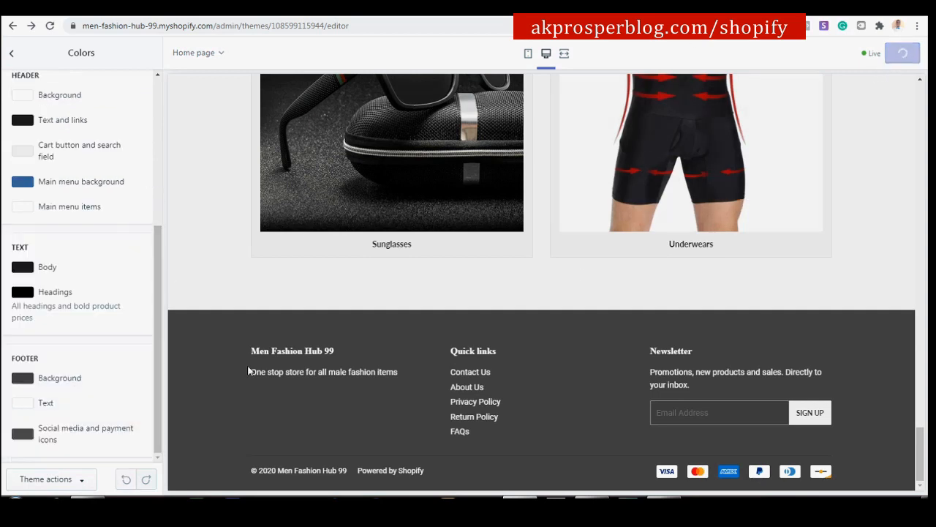
pyautogui.moveTo(154, 380); pyautogui.dragTo(155, 100)
pyautogui.scroll(15, 395, 193)
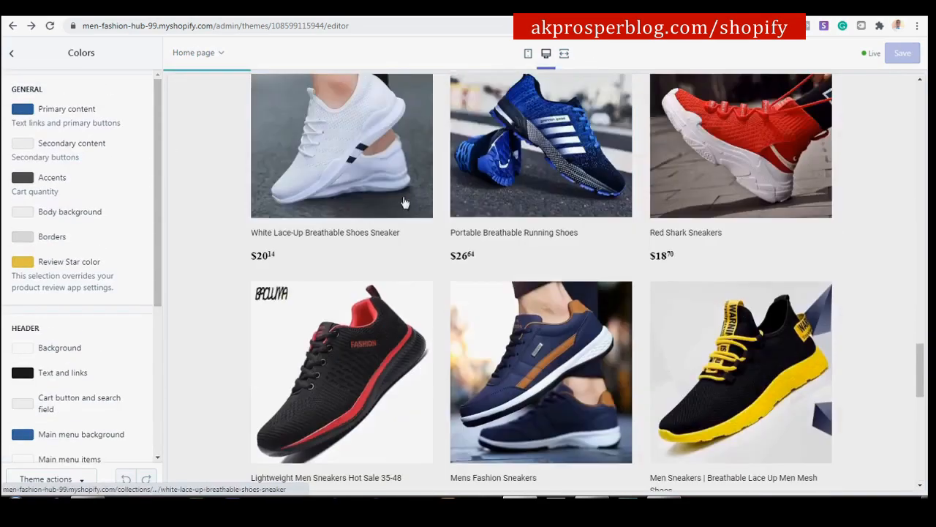
pyautogui.scroll(10, 403, 187)
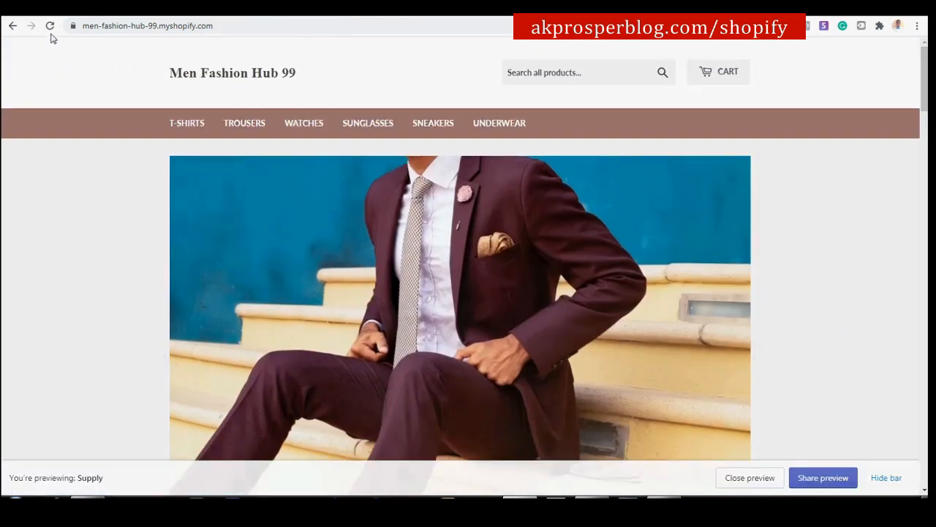
pyautogui.click(46, 29)
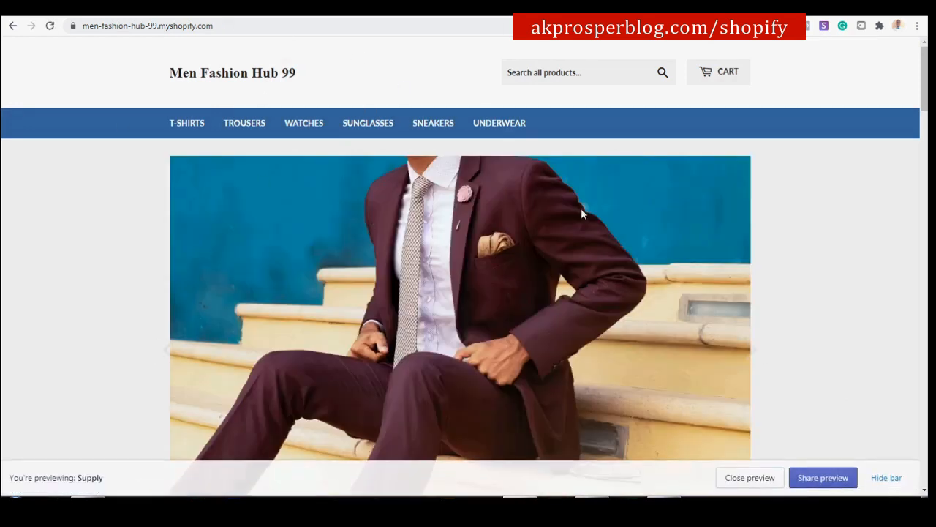
pyautogui.scroll(-8, 640, 209)
pyautogui.scroll(-15, 641, 214)
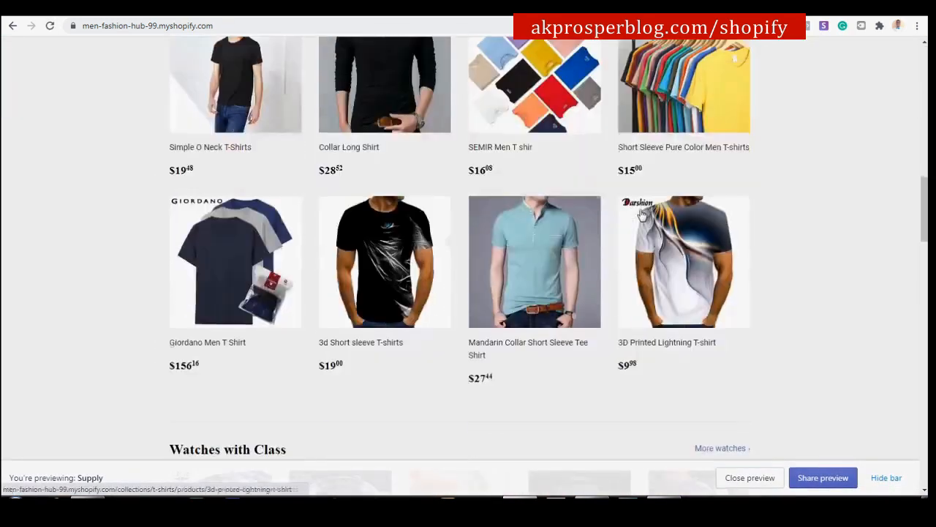
pyautogui.scroll(-6, 640, 216)
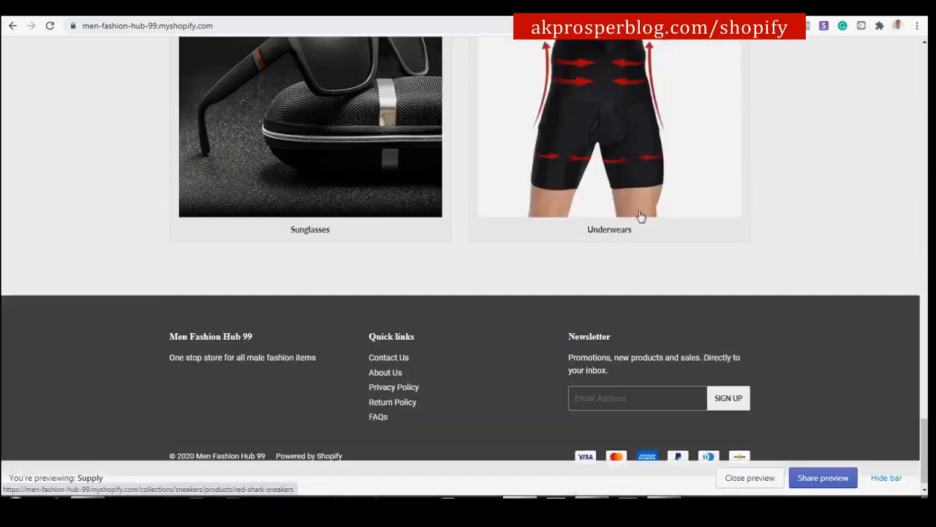
pyautogui.scroll(10, 641, 217)
pyautogui.scroll(15, 641, 217)
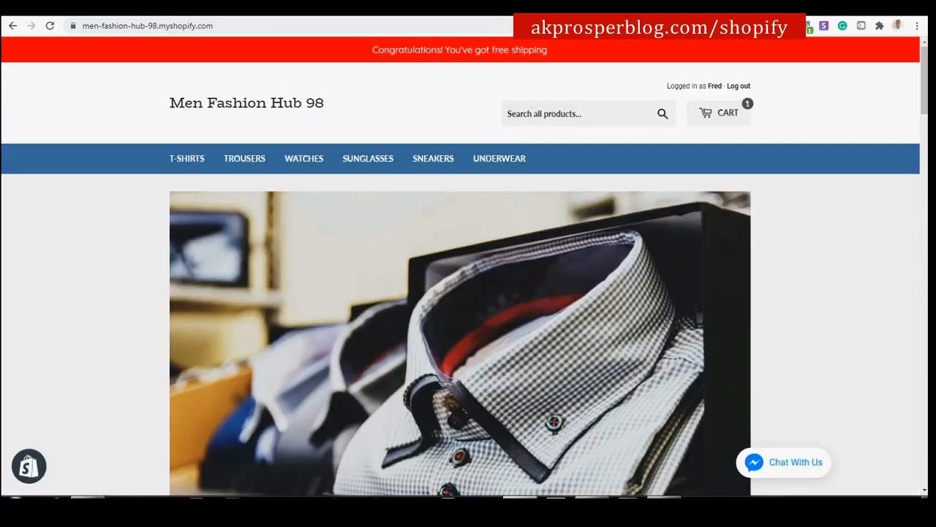
pyautogui.scroll(-10, 547, 325)
pyautogui.scroll(-10, 547, 325)
pyautogui.scroll(14, 545, 328)
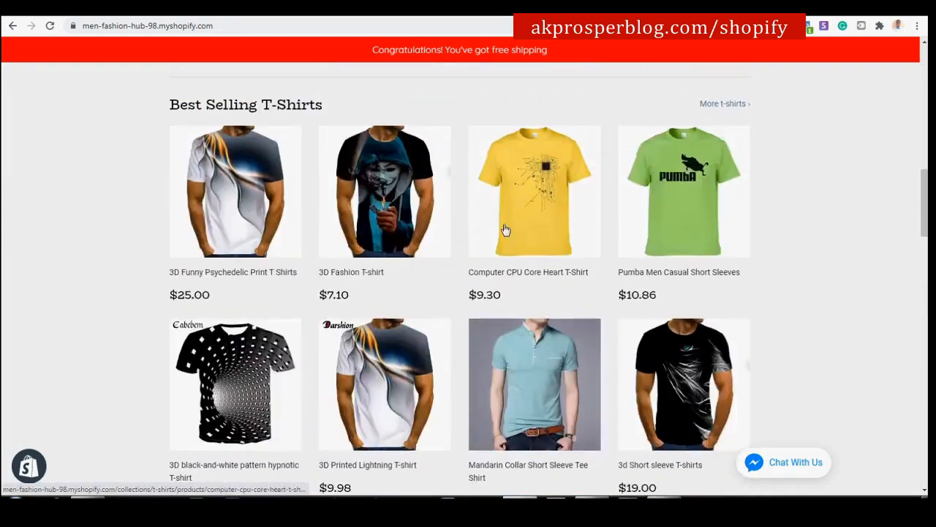
pyautogui.scroll(5, 541, 214)
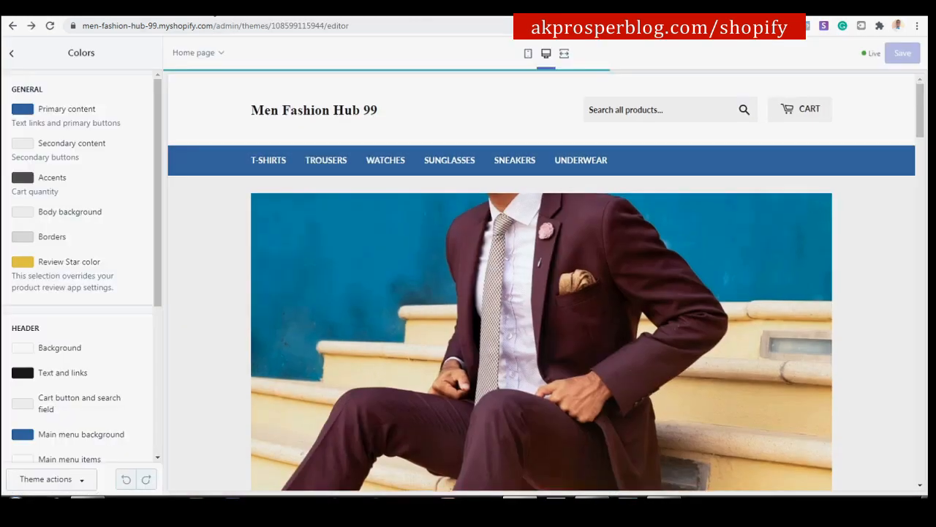
# In Typography, replace the Times New Roman heading font with Bio Rhyme Regular.
pyautogui.click(16, 51)
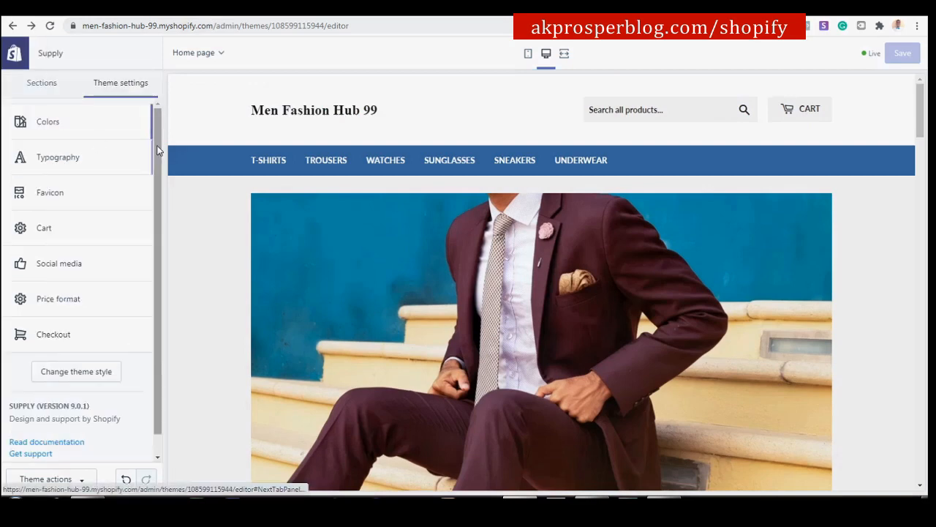
pyautogui.click(79, 158)
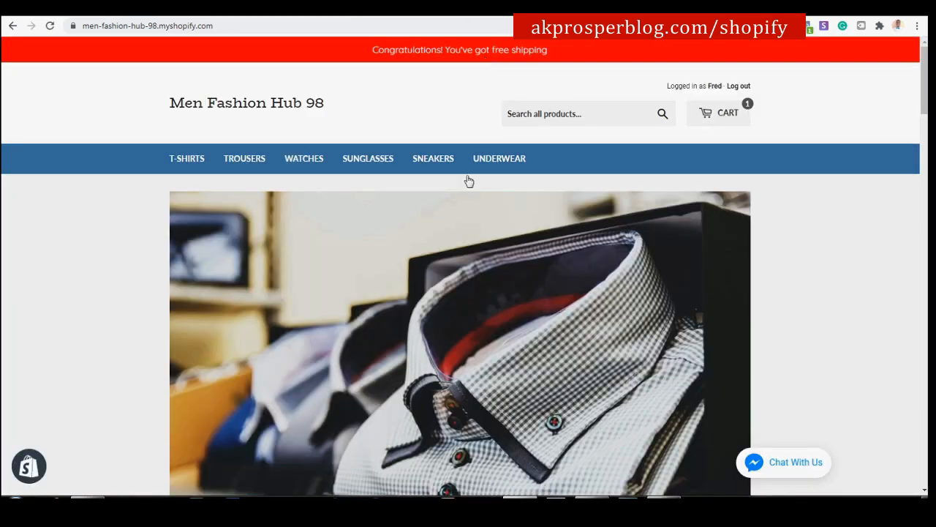
pyautogui.scroll(-15, 465, 241)
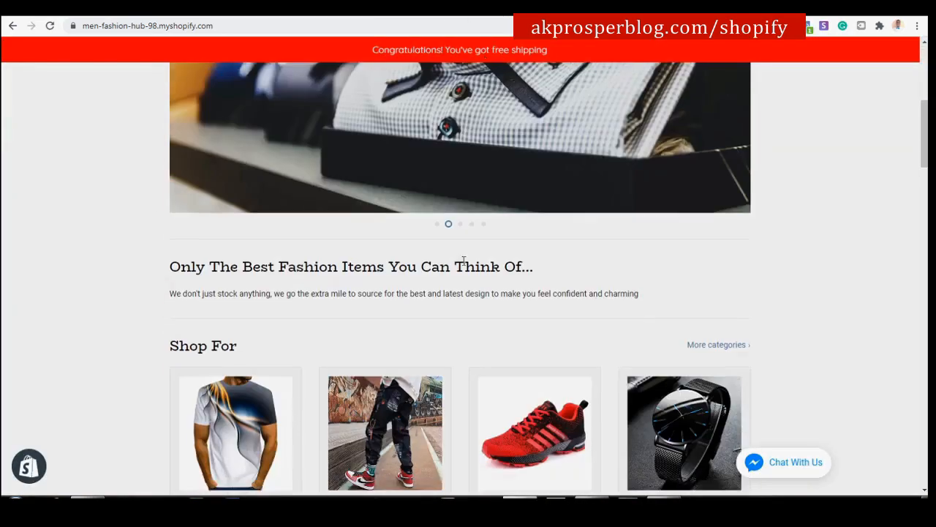
pyautogui.scroll(15, 464, 260)
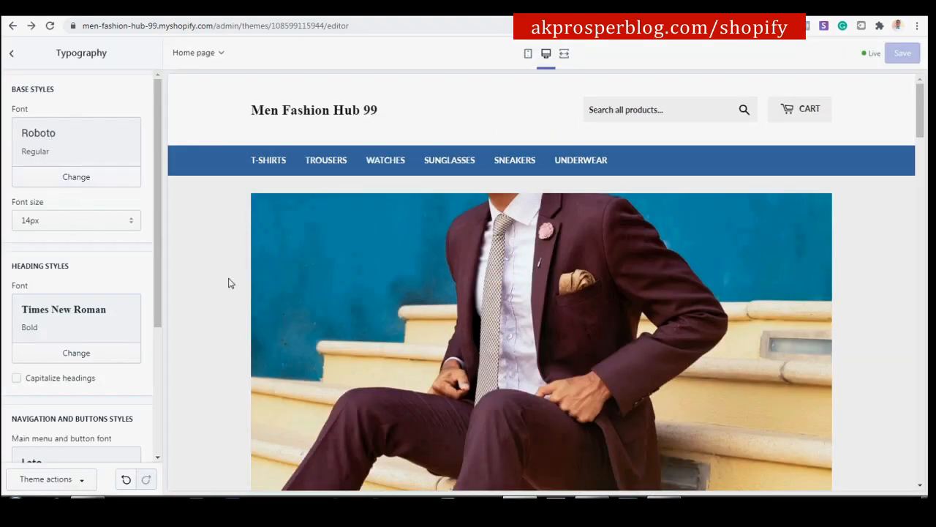
pyautogui.scroll(-3, 101, 297)
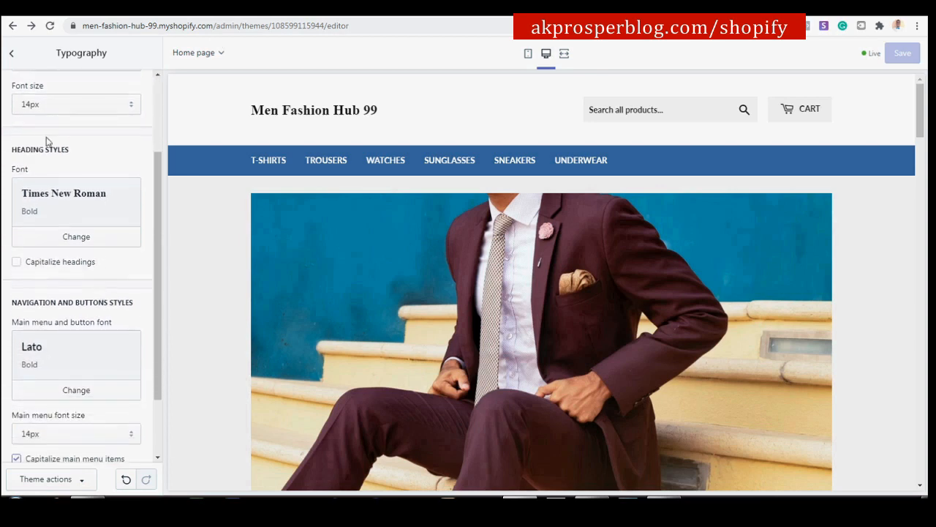
pyautogui.click(75, 245)
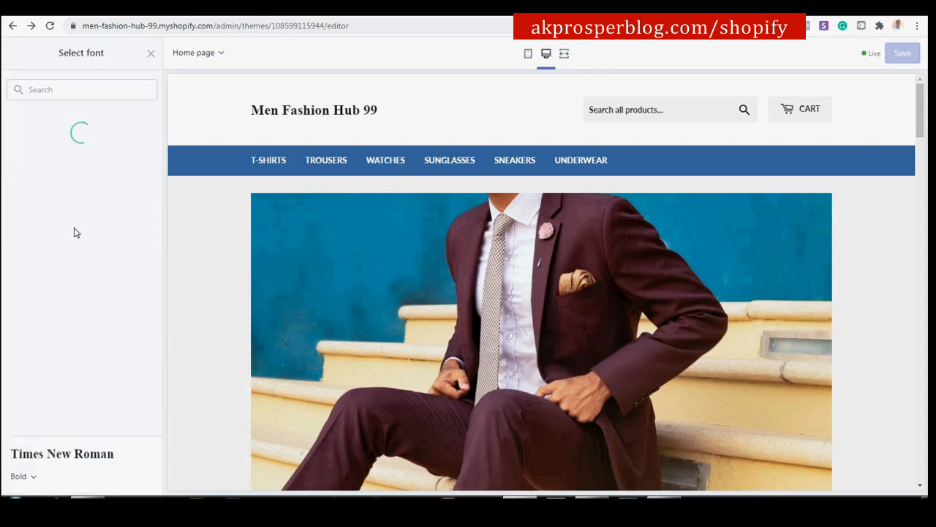
pyautogui.click(124, 88)
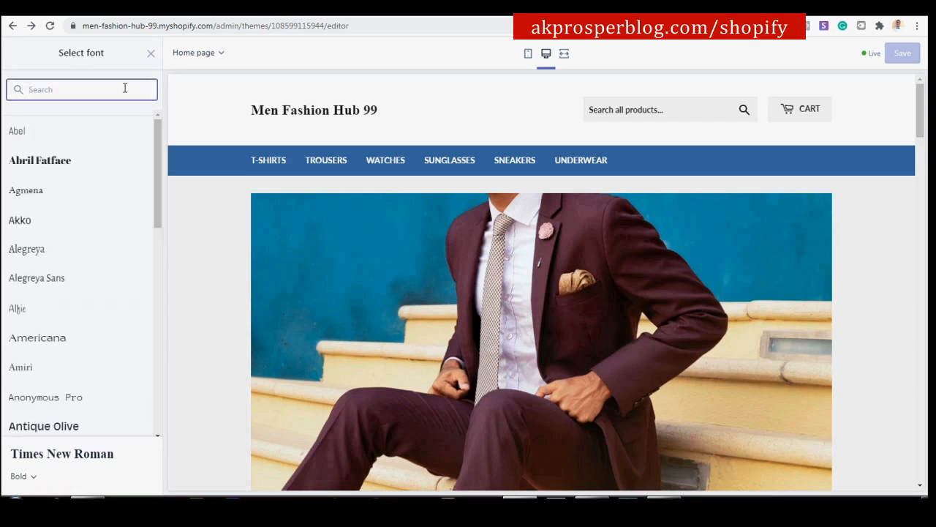
pyautogui.write('bio')
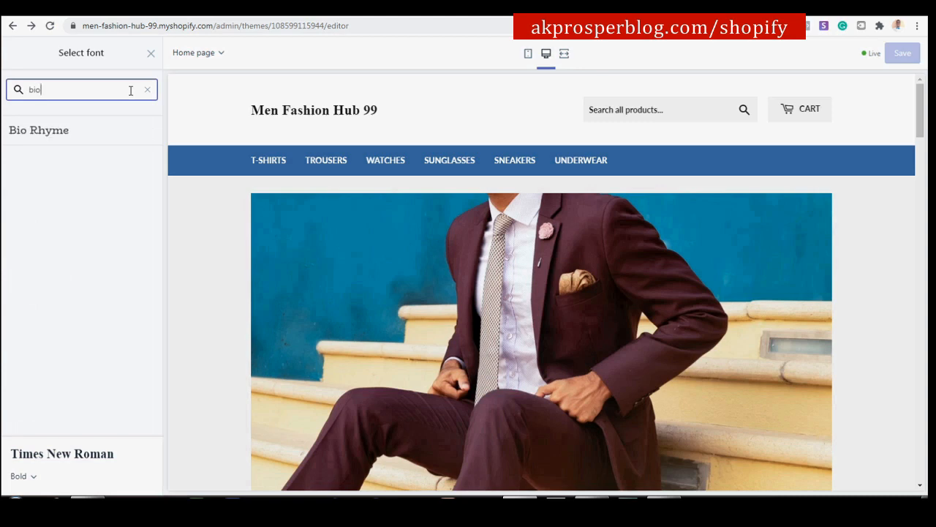
pyautogui.click(69, 130)
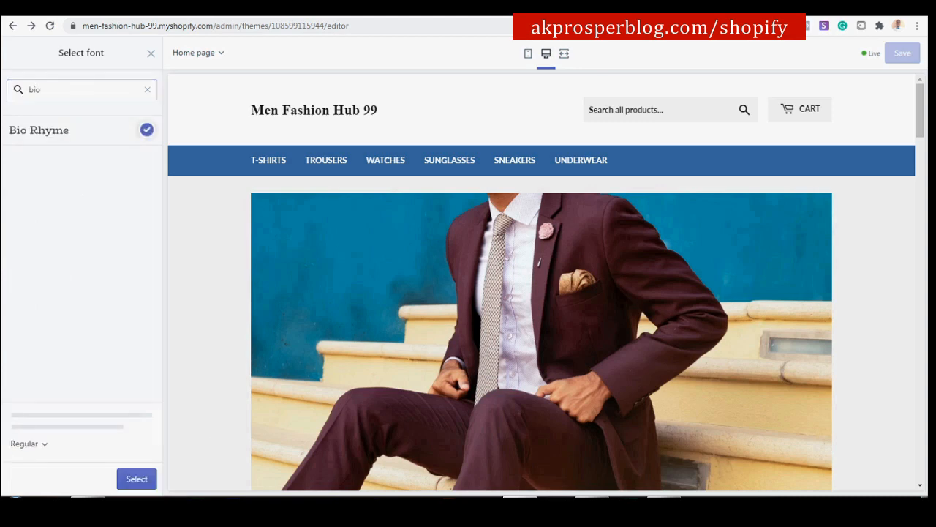
pyautogui.click(130, 479)
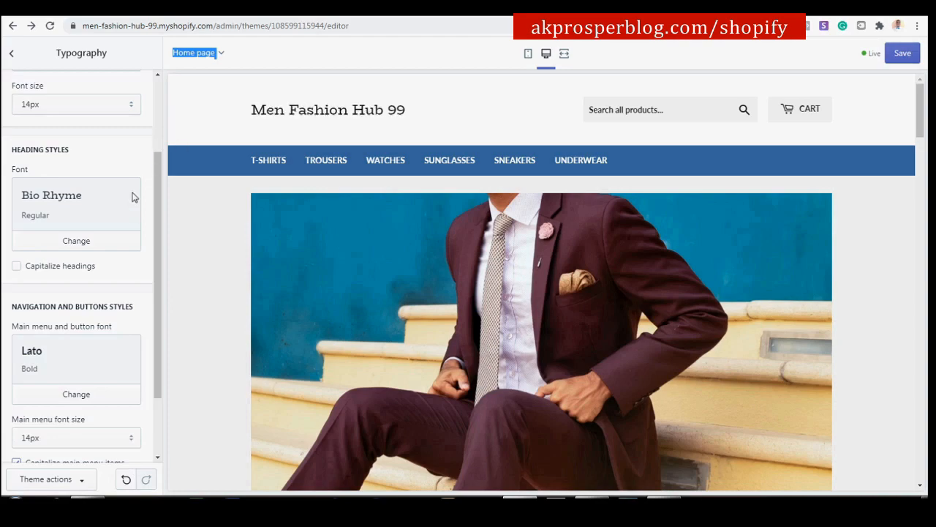
# Highlight a storefront heading in the preview to check the new Bio Rhyme font.
pyautogui.scroll(-10, 460, 208)
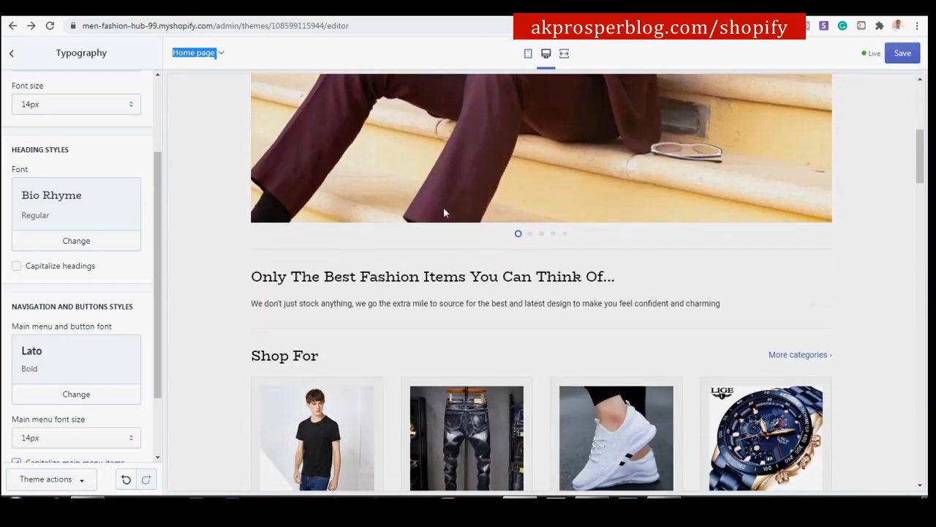
pyautogui.scroll(2, 444, 212)
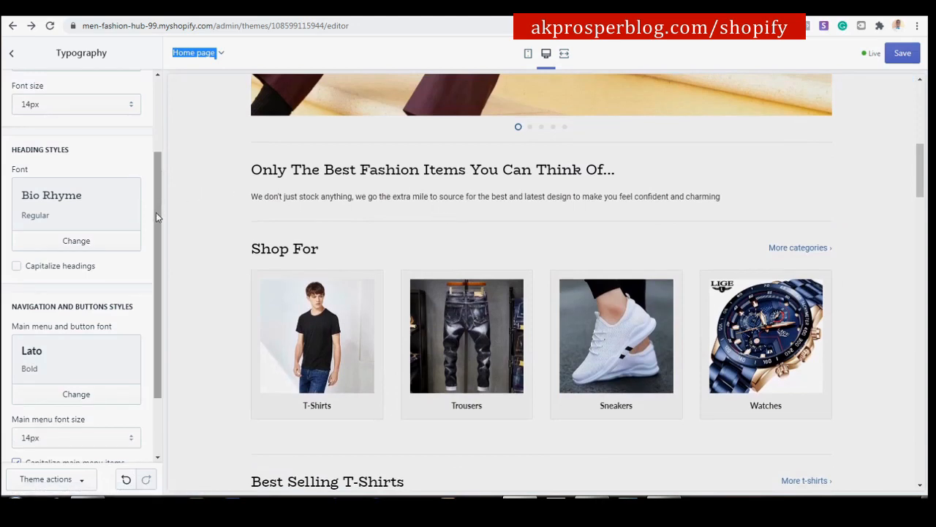
pyautogui.moveTo(156, 213); pyautogui.dragTo(156, 241)
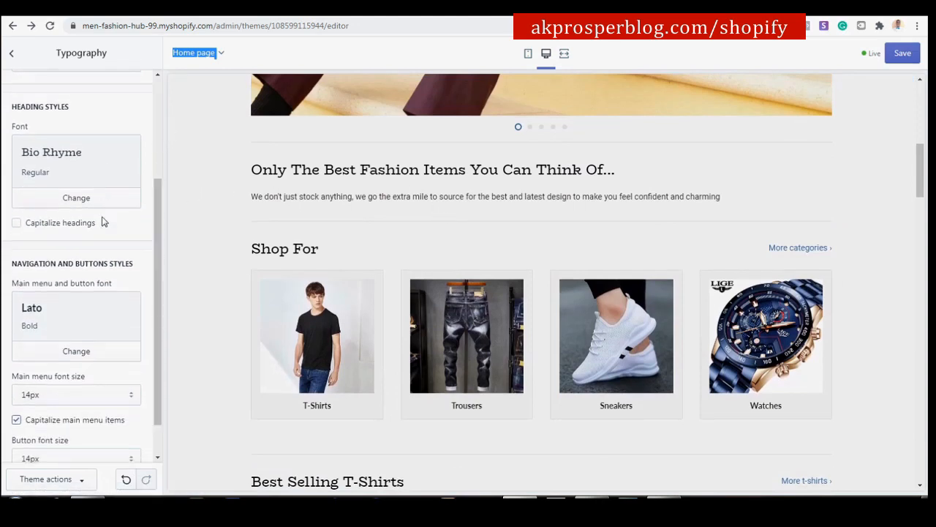
pyautogui.click(187, 127)
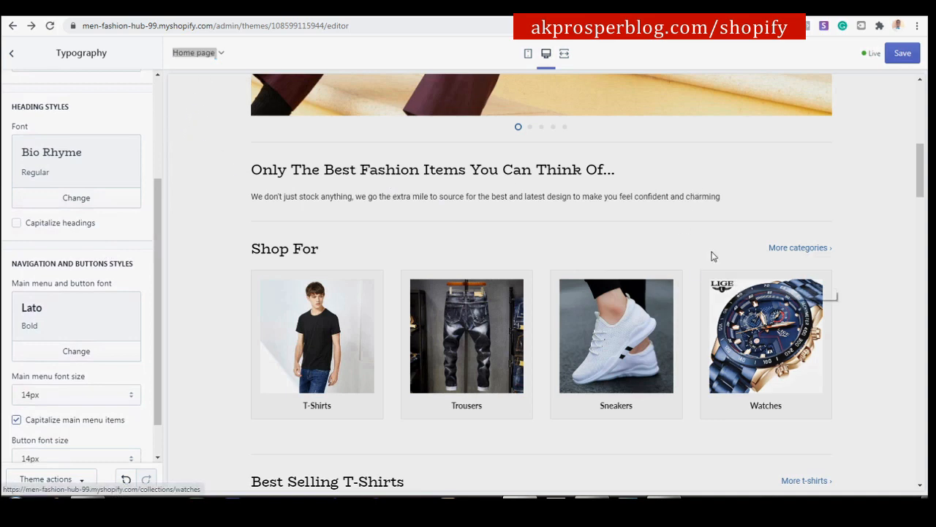
pyautogui.moveTo(255, 163); pyautogui.dragTo(621, 169)
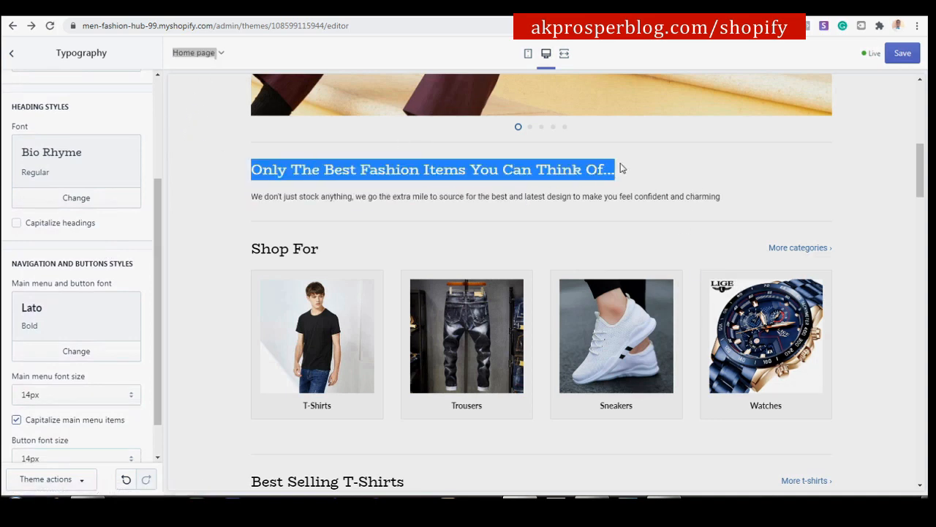
pyautogui.click(238, 173)
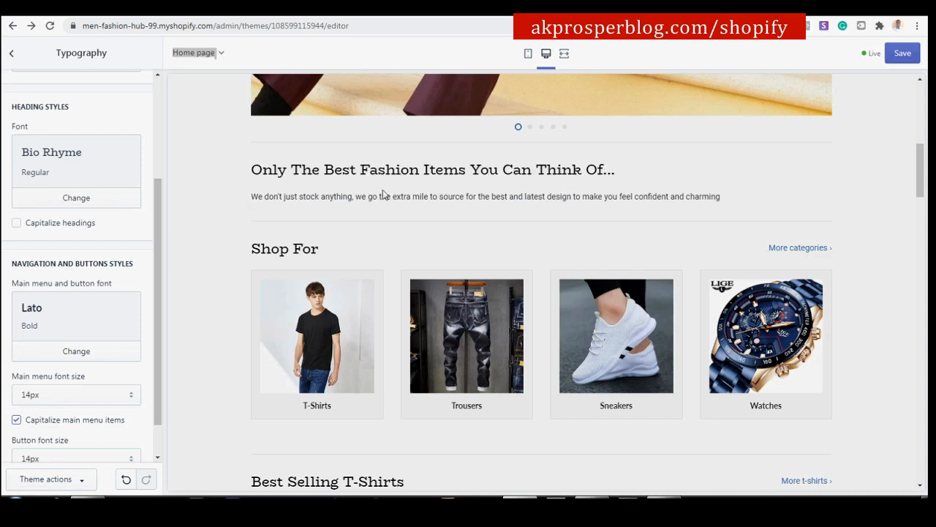
pyautogui.scroll(-6, 378, 206)
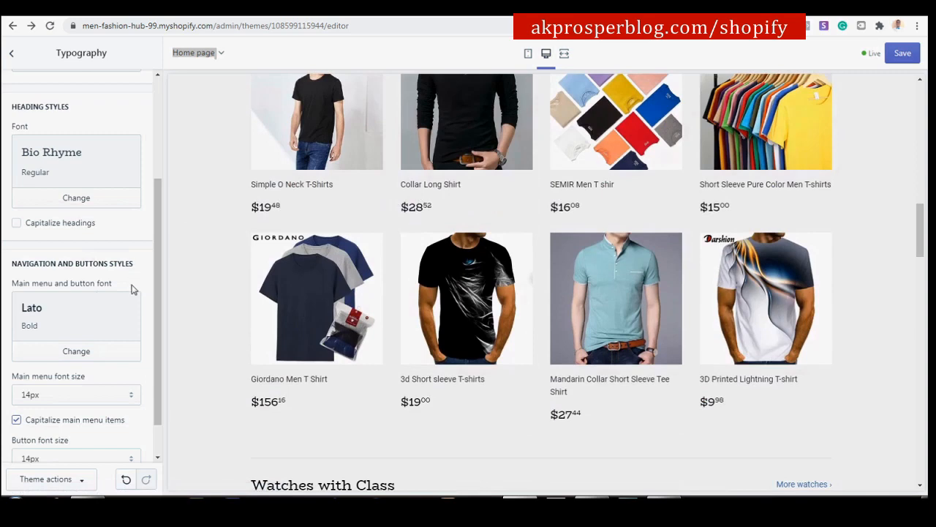
# In Favicon settings, choose the MFH logo from the Images library as the favicon.
pyautogui.click(13, 55)
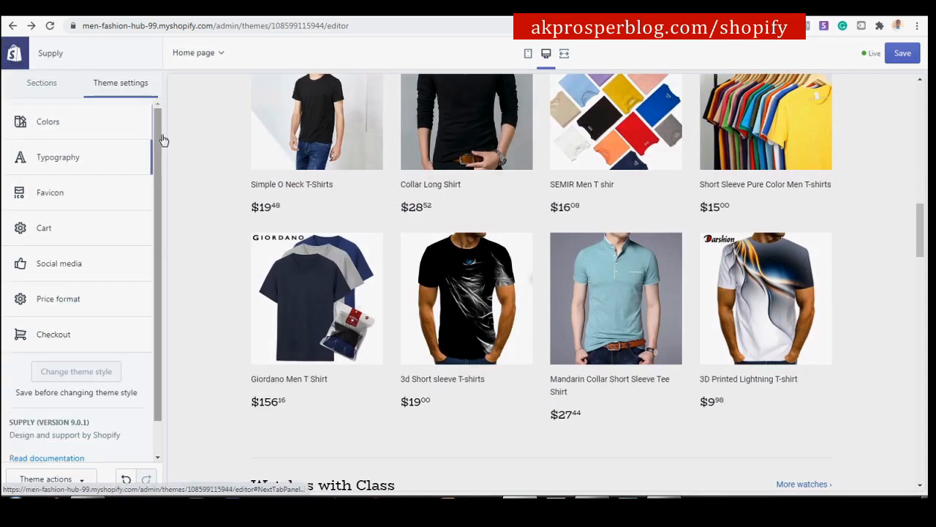
pyautogui.click(85, 196)
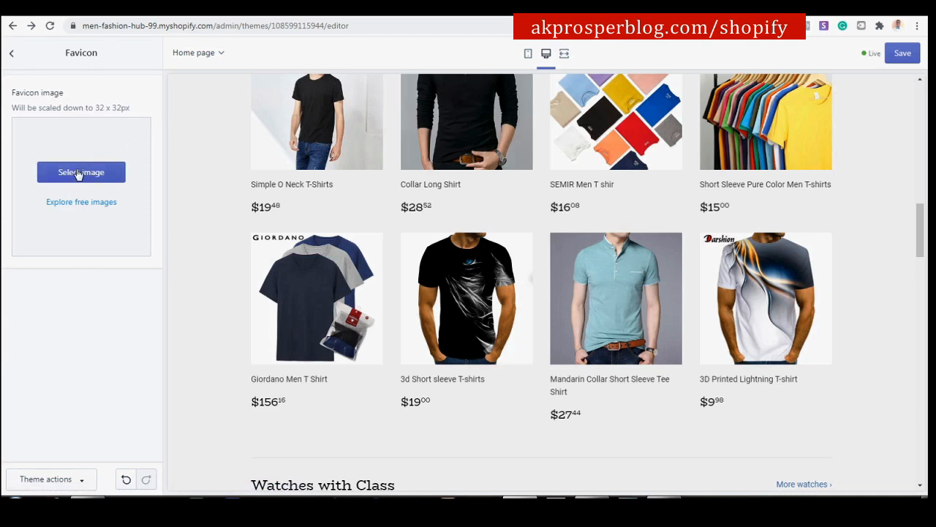
pyautogui.click(92, 172)
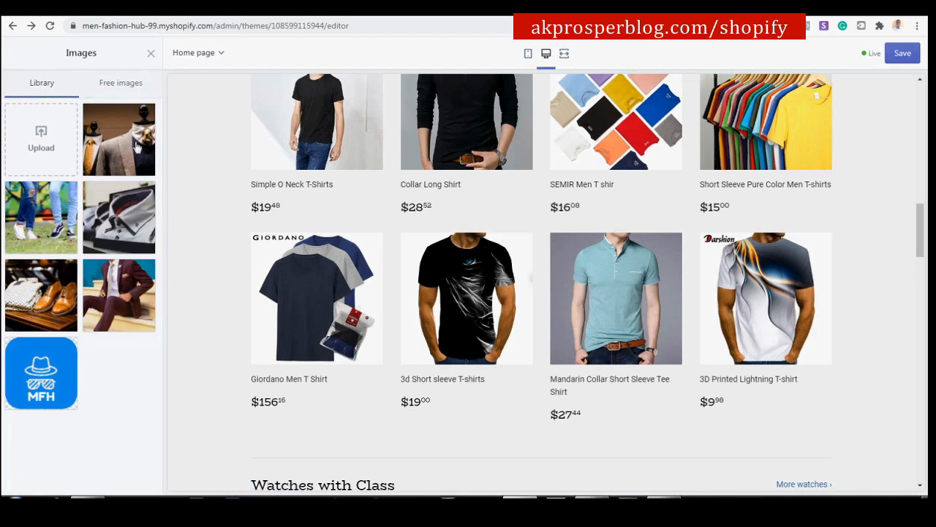
pyautogui.click(48, 381)
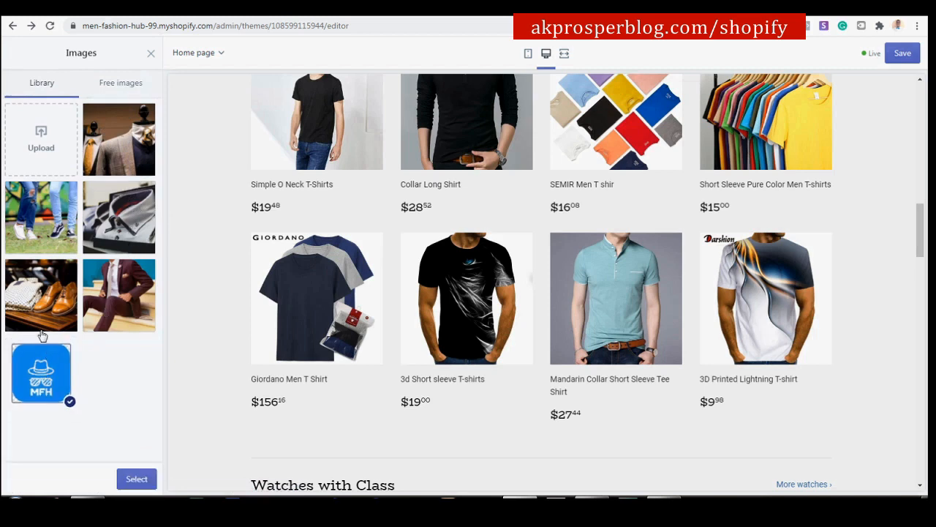
pyautogui.click(136, 481)
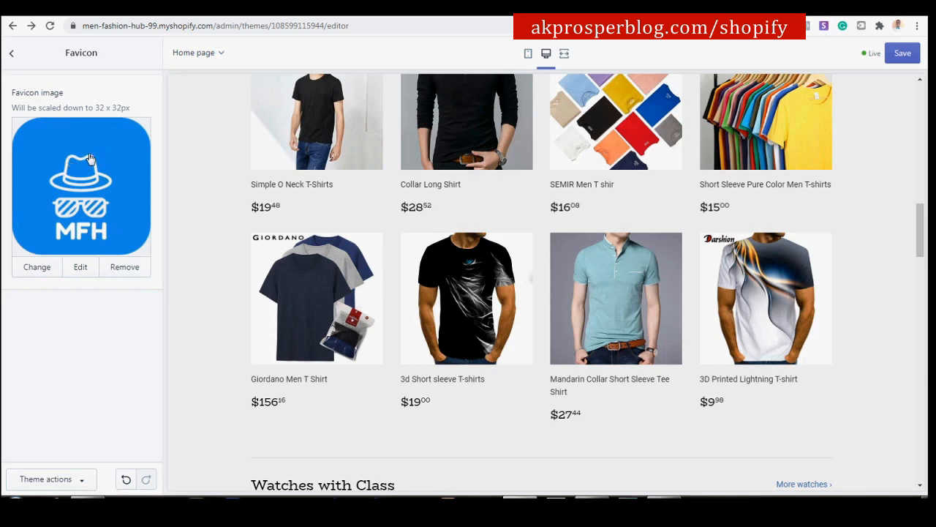
# Re-select the MFH image as the 32 x 32px favicon and return to theme settings.
pyautogui.click(80, 186)
pyautogui.click(71, 357)
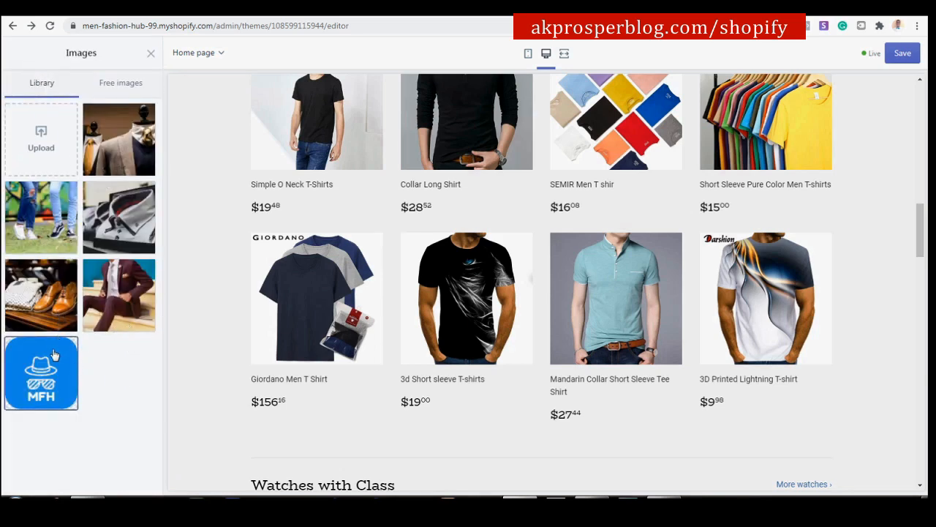
pyautogui.click(54, 355)
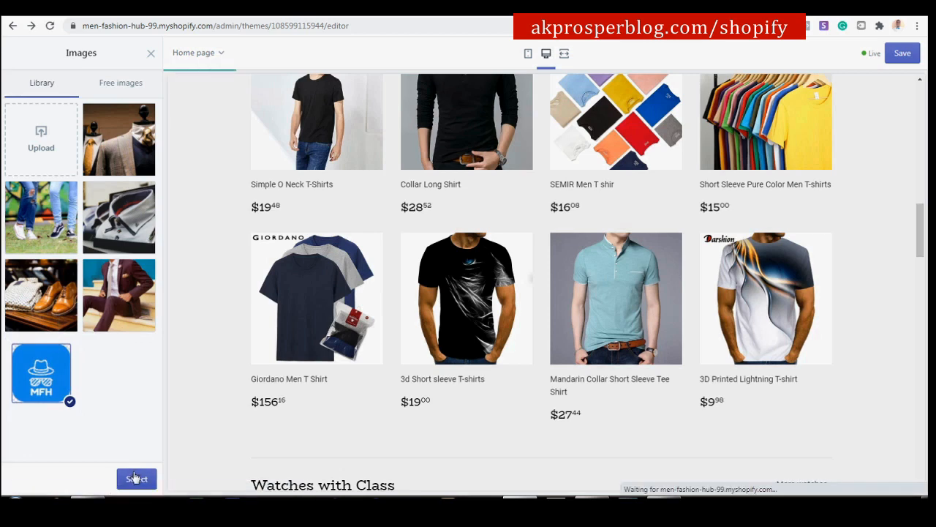
pyautogui.click(136, 479)
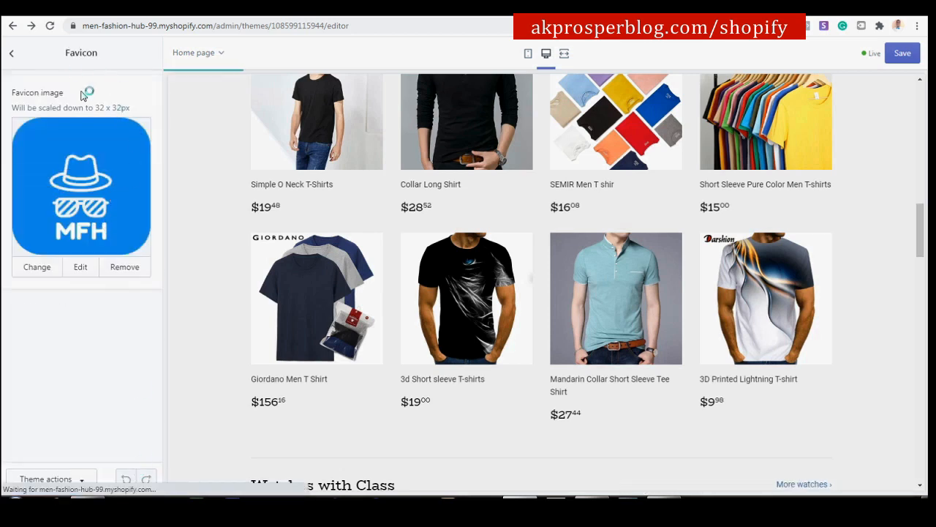
pyautogui.click(12, 56)
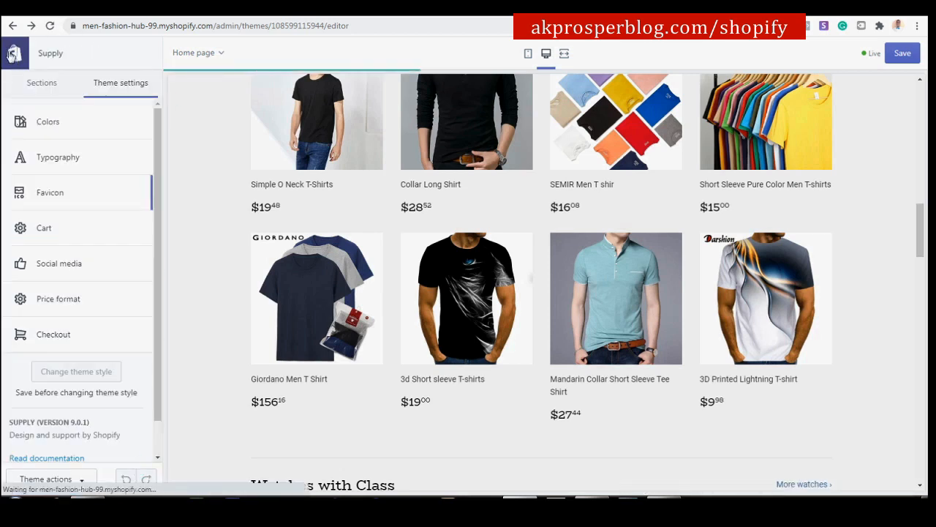
pyautogui.scroll(-1, 102, 212)
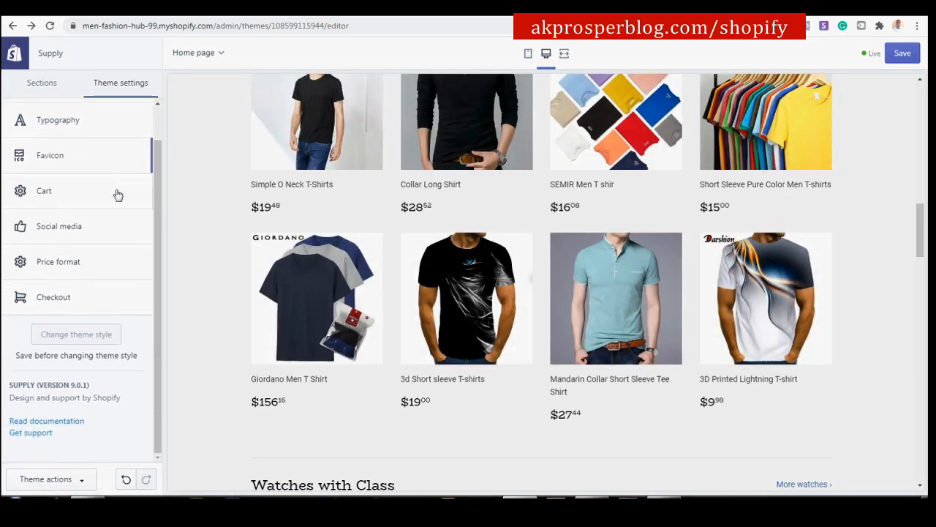
pyautogui.click(43, 192)
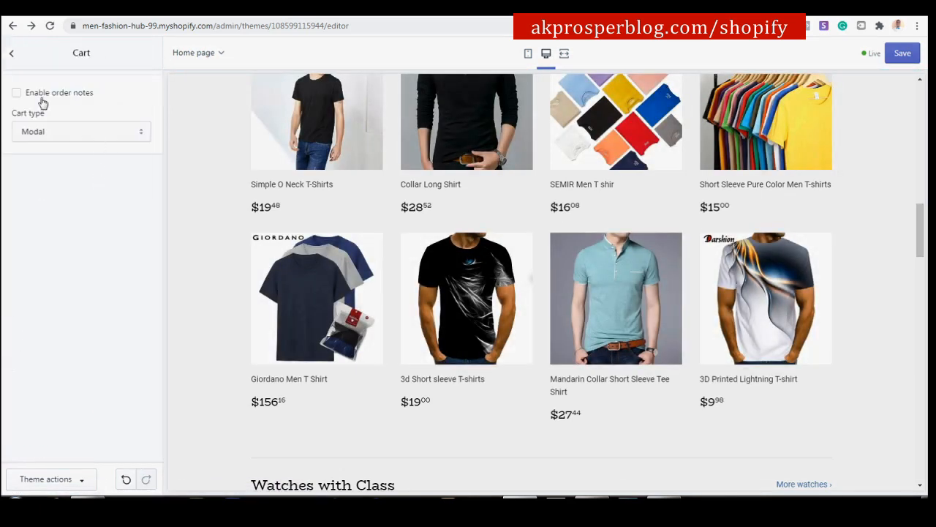
pyautogui.click(70, 138)
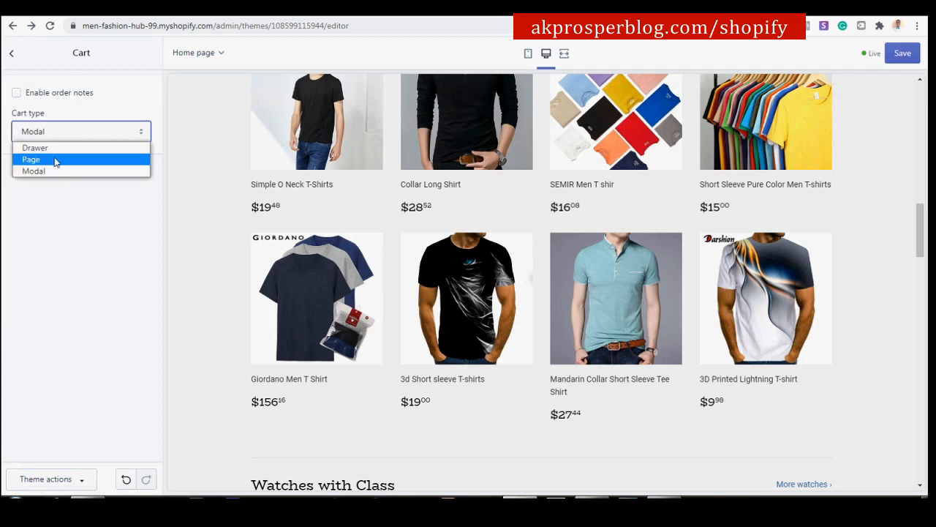
pyautogui.click(108, 228)
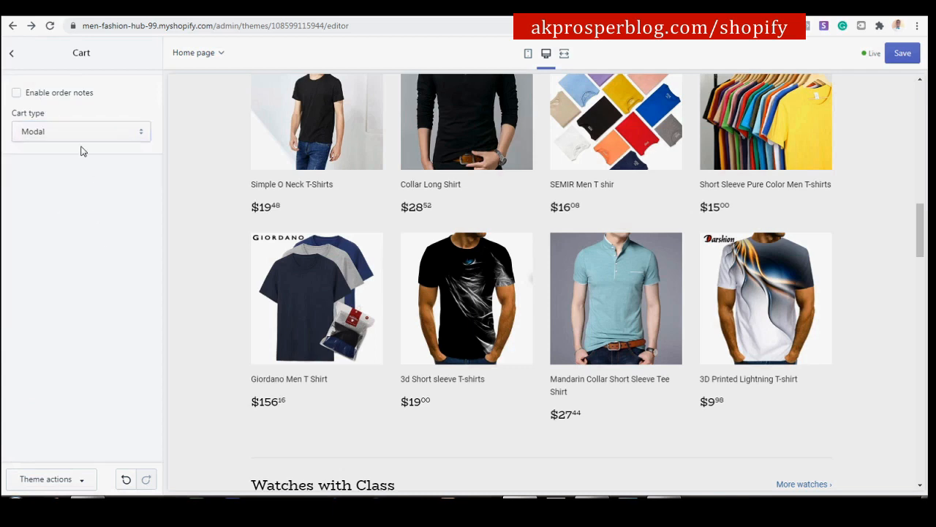
pyautogui.click(12, 53)
pyautogui.click(87, 257)
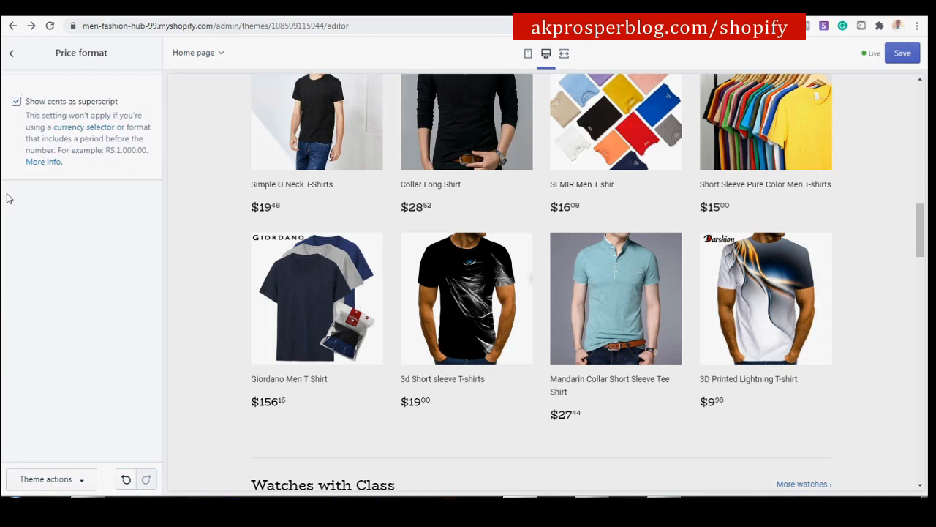
pyautogui.click(14, 57)
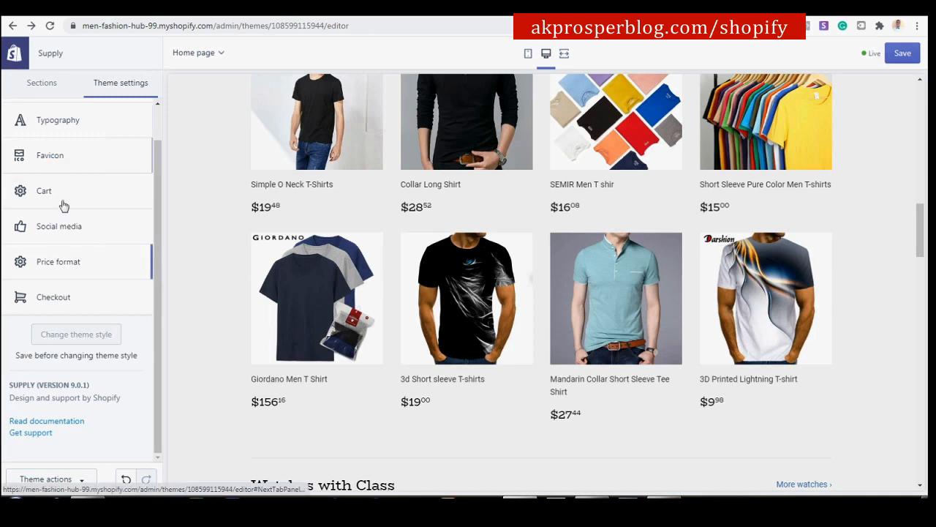
pyautogui.click(82, 296)
# Set the checkout's custom logo to the blue MFH image, then return to theme settings.
pyautogui.scroll(-10, 111, 122)
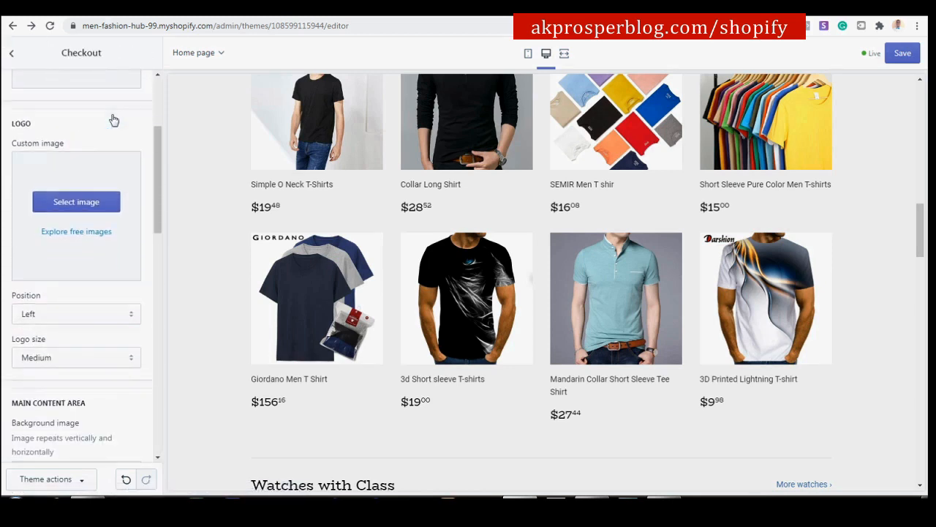
pyautogui.scroll(-3, 113, 120)
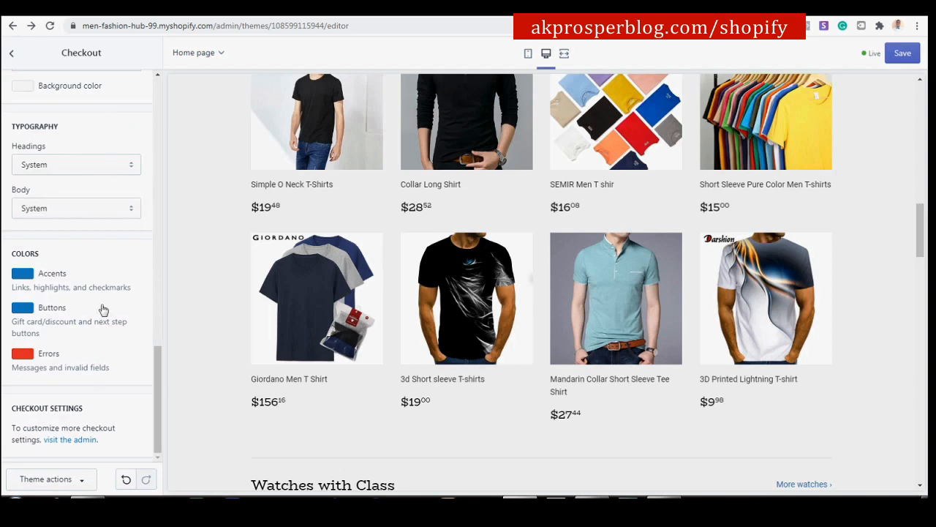
pyautogui.scroll(12, 139, 121)
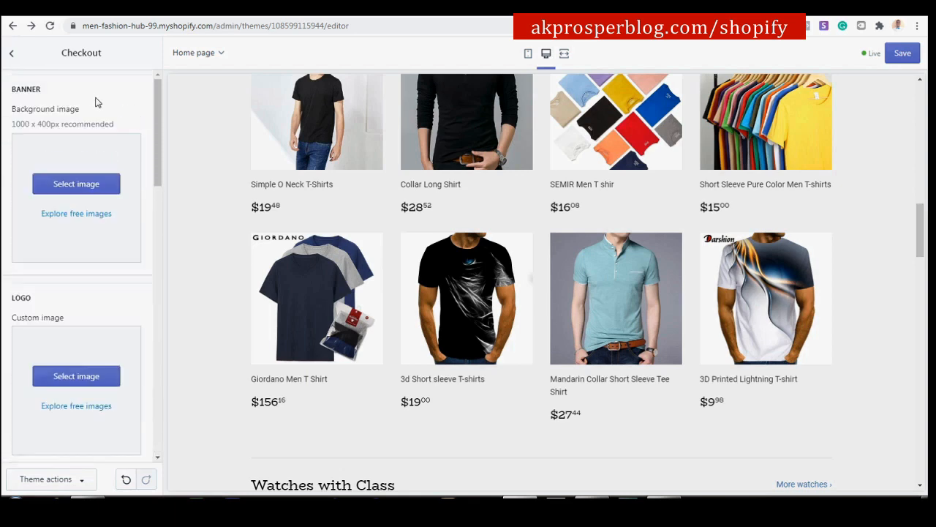
pyautogui.scroll(-2, 77, 113)
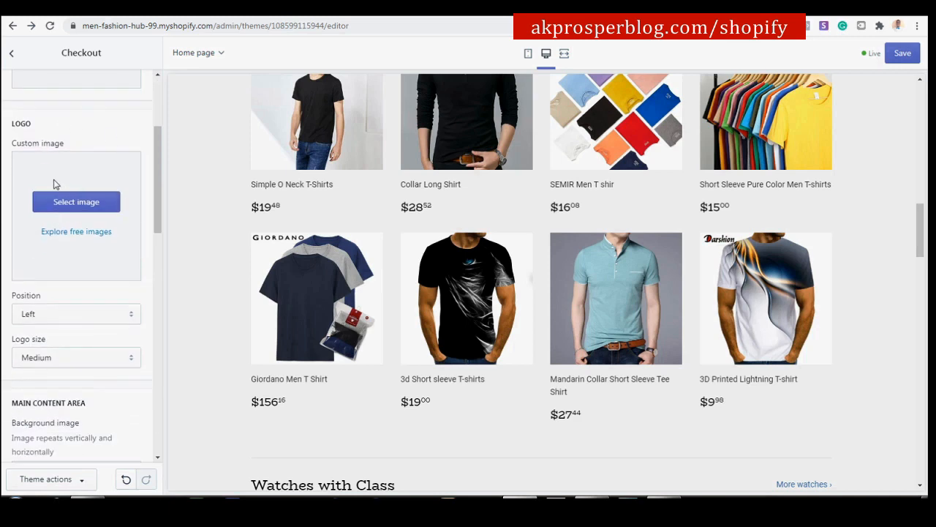
pyautogui.click(87, 201)
pyautogui.click(49, 379)
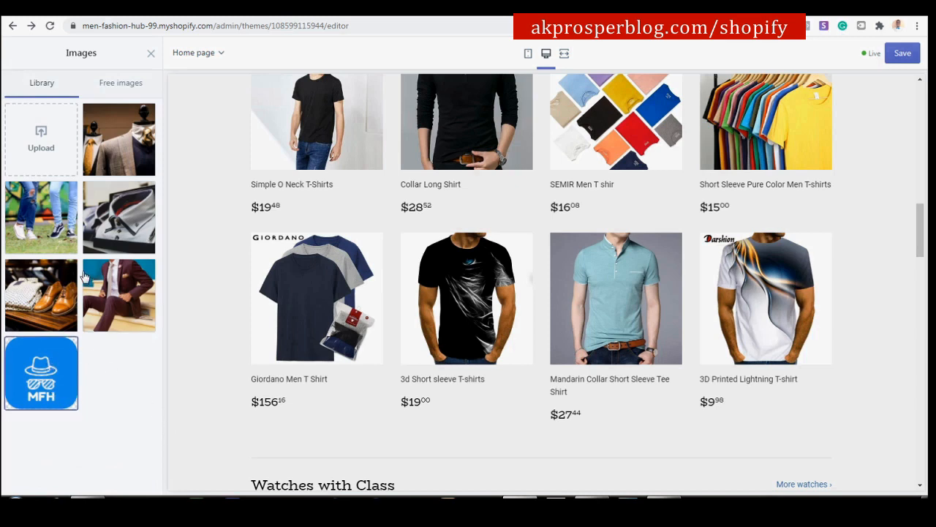
pyautogui.click(73, 374)
pyautogui.click(135, 473)
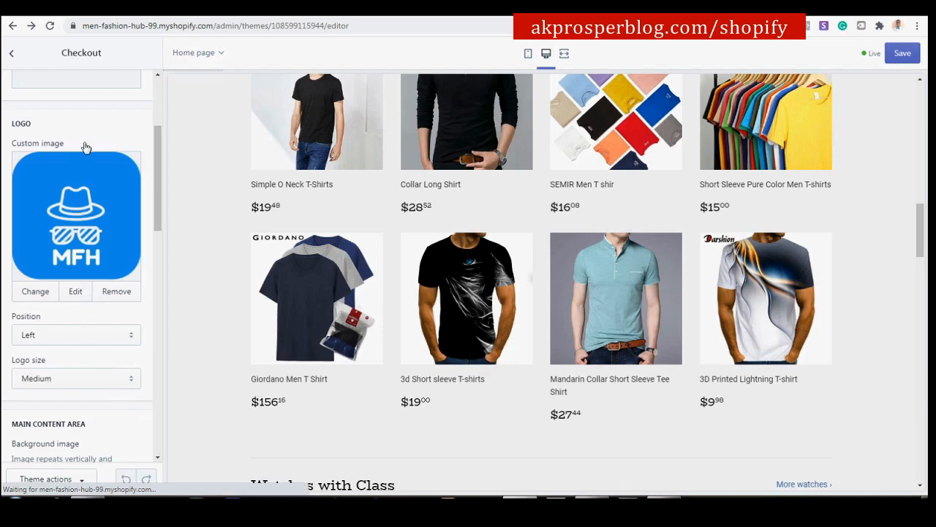
pyautogui.scroll(2, 113, 234)
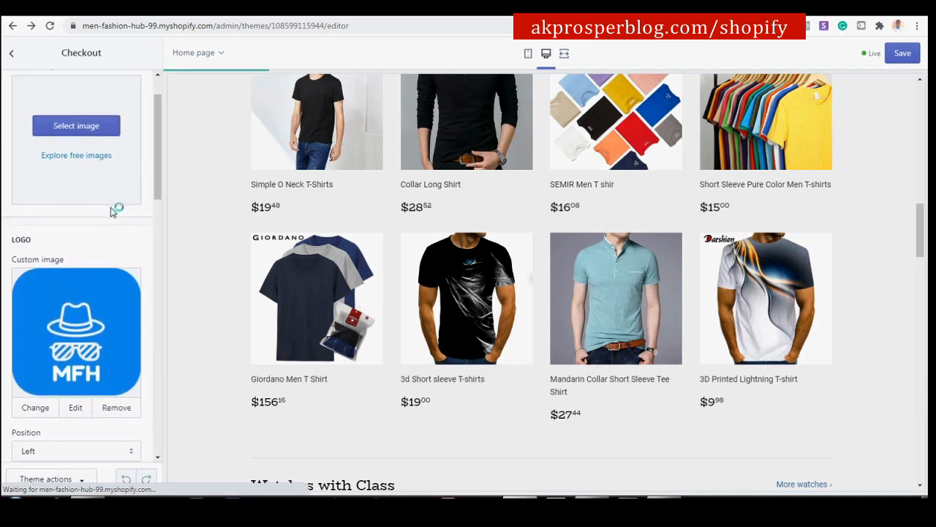
pyautogui.scroll(1, 103, 288)
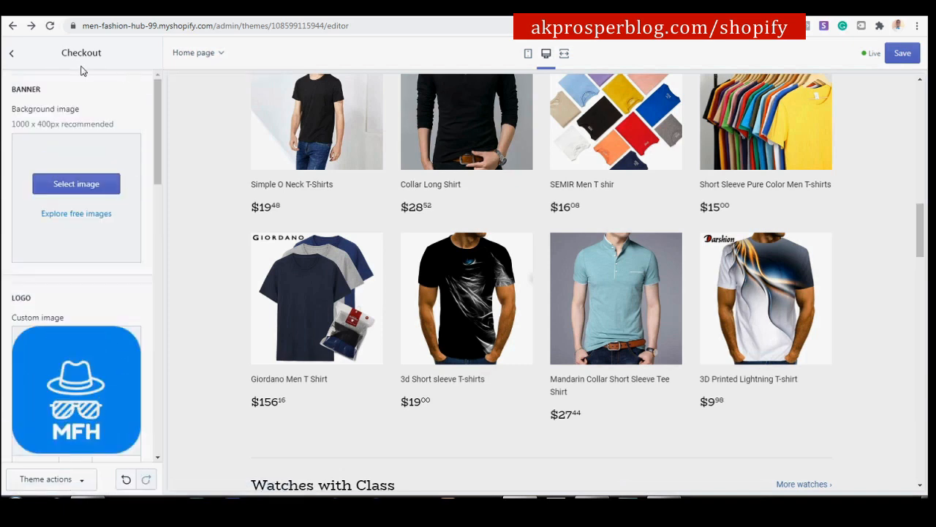
pyautogui.click(15, 57)
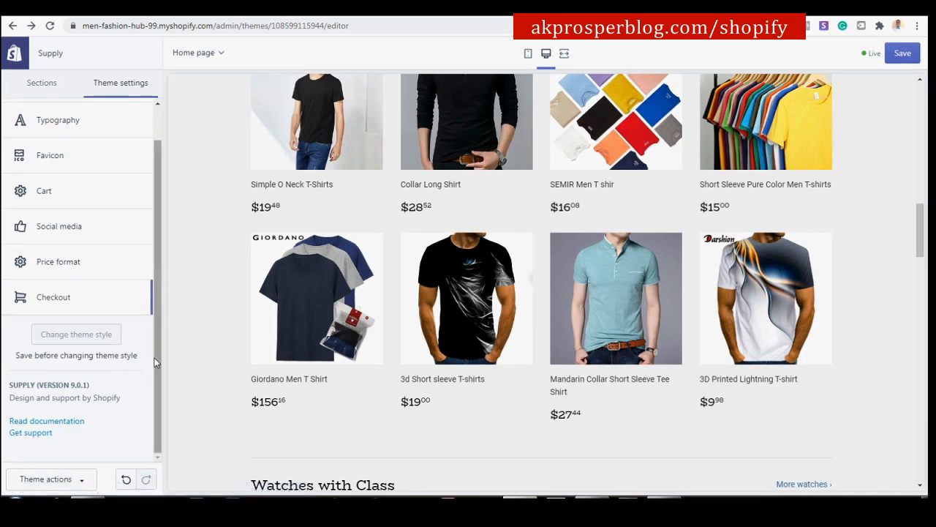
# Save the theme and return to the home page's Sections list, Header through Collection list.
pyautogui.moveTo(155, 352); pyautogui.dragTo(154, 281)
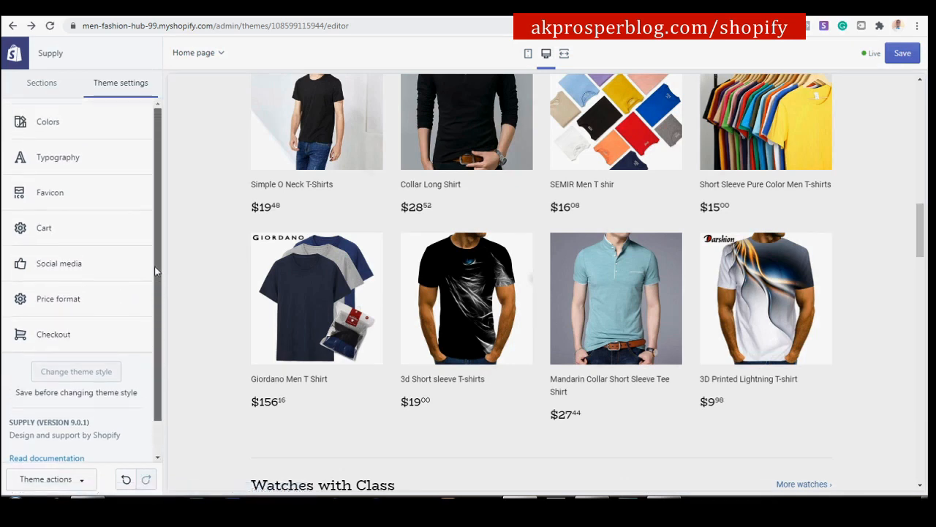
pyautogui.click(908, 57)
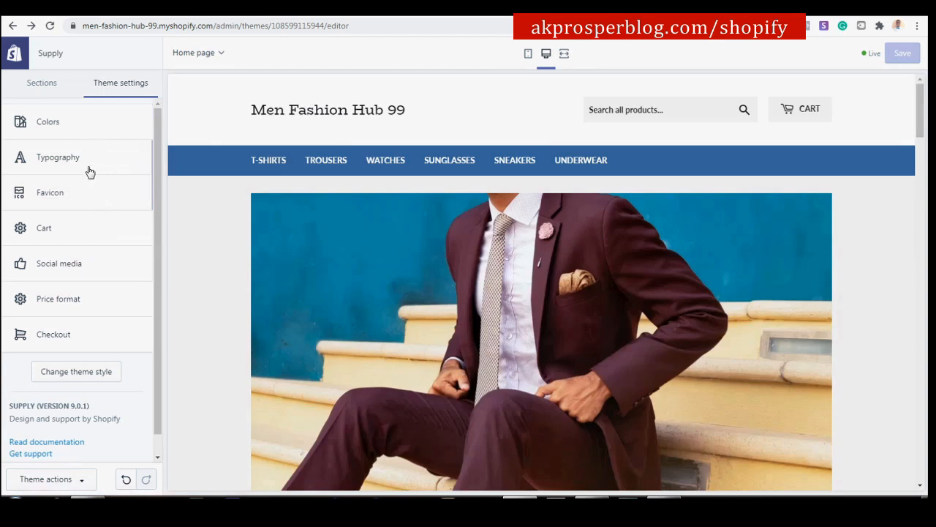
pyautogui.click(50, 89)
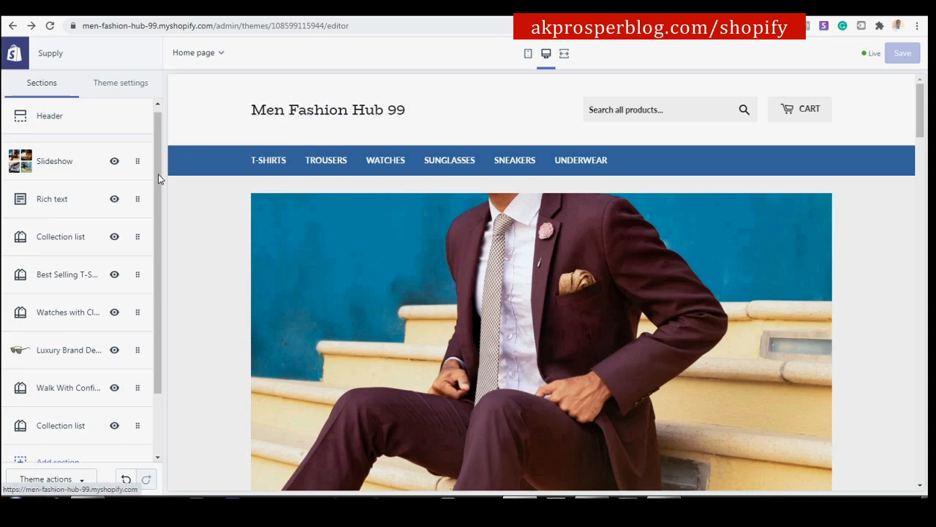
# Set the Header's custom logo to the MFH image instead of the store name, and save.
pyautogui.click(49, 116)
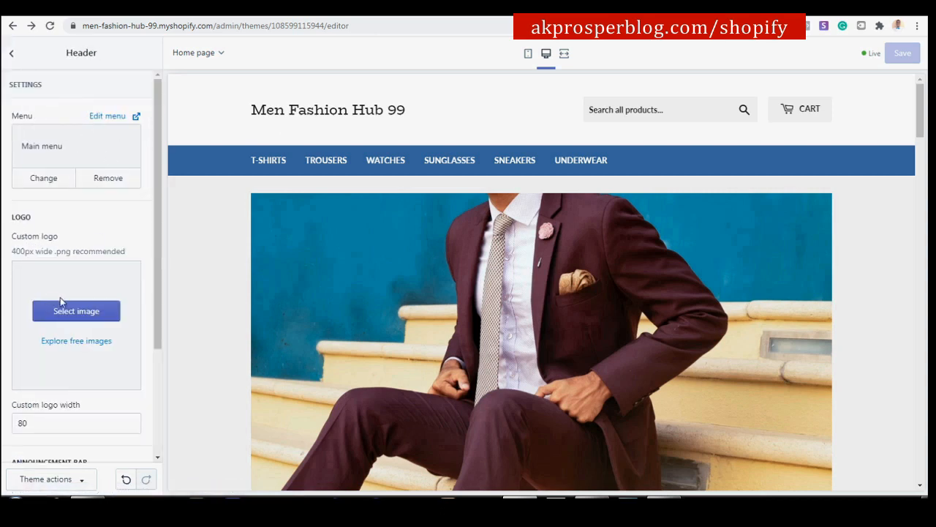
pyautogui.scroll(-2, 65, 300)
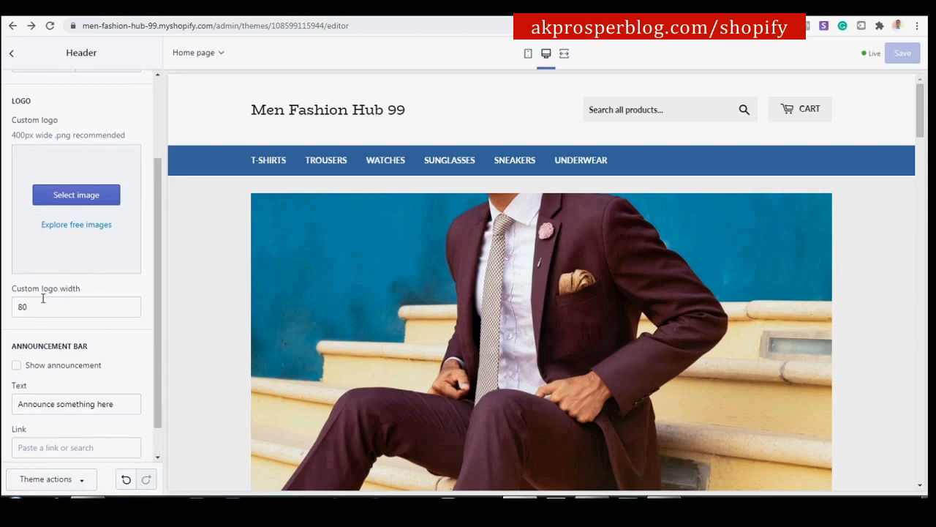
pyautogui.click(87, 195)
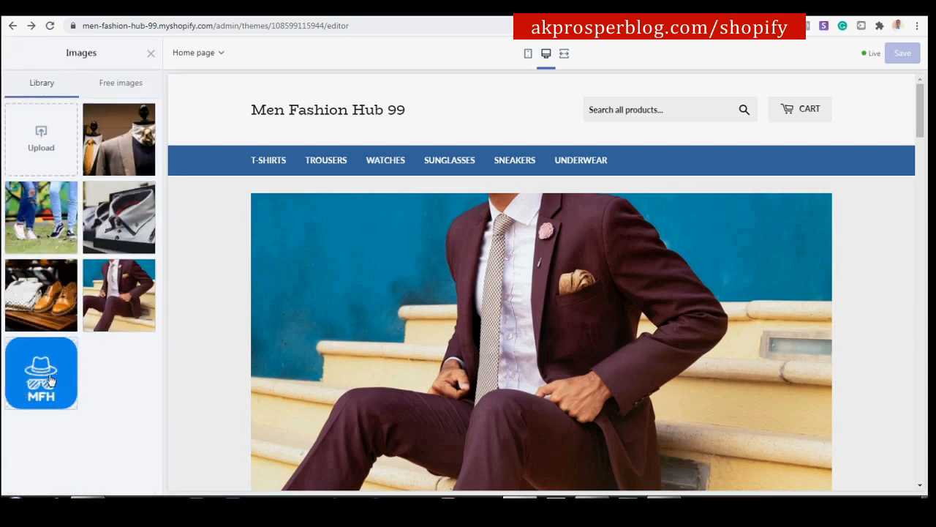
pyautogui.click(41, 374)
pyautogui.click(134, 479)
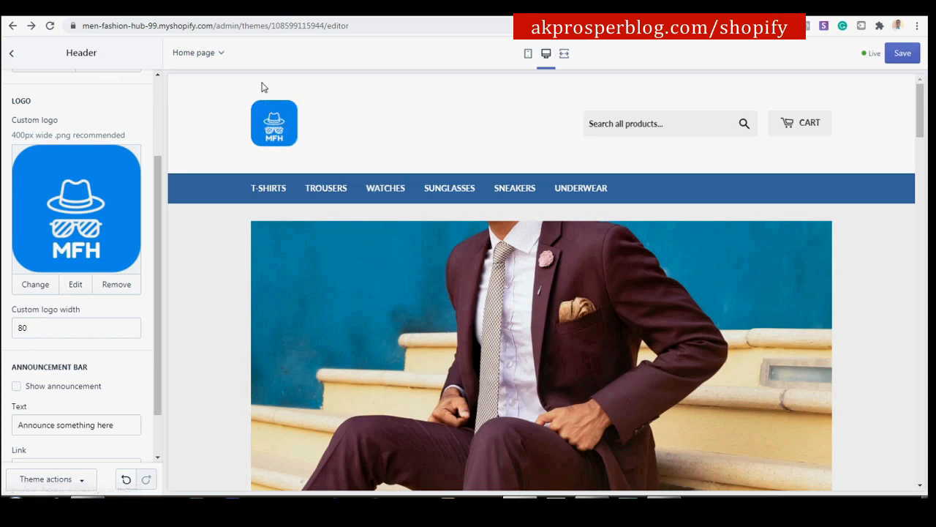
pyautogui.click(12, 51)
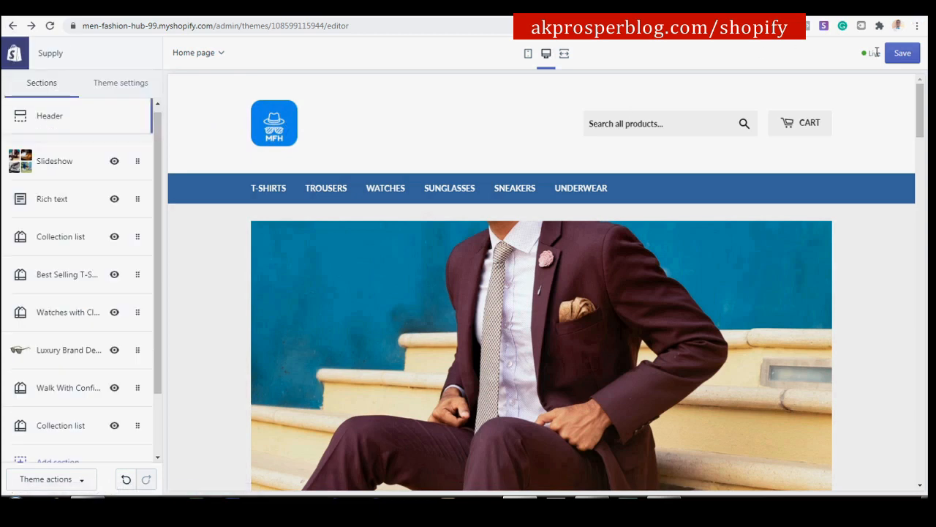
pyautogui.click(903, 53)
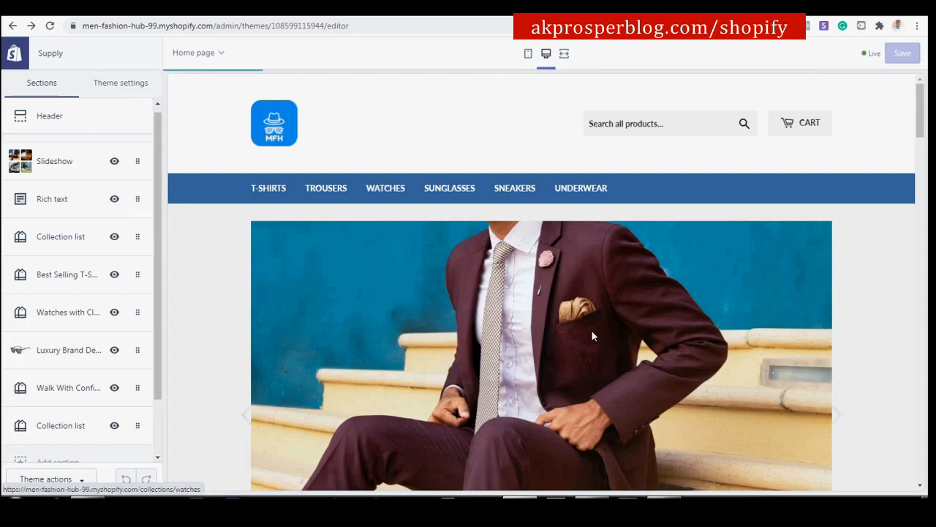
# Exit the theme editor to the Supply theme storefront preview.
pyautogui.scroll(-6, 515, 147)
pyautogui.scroll(-12, 516, 152)
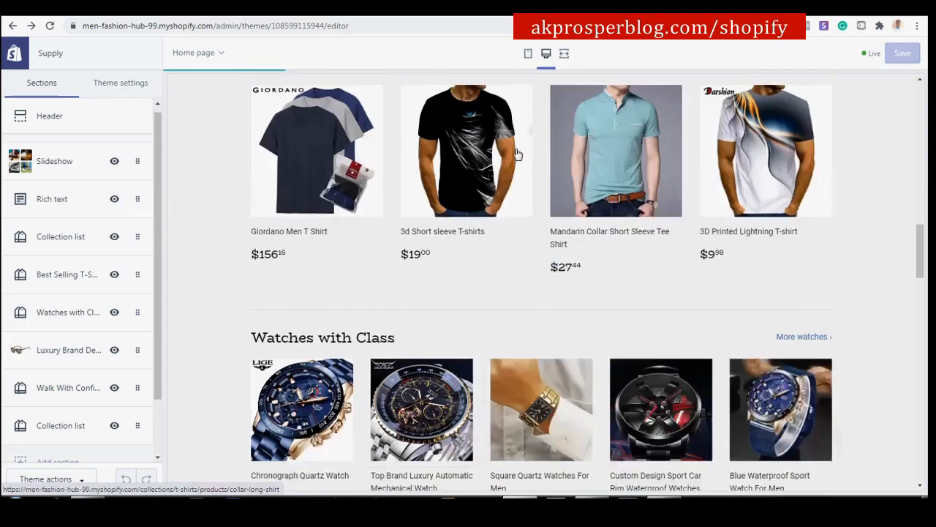
pyautogui.scroll(10, 517, 154)
pyautogui.scroll(6, 517, 152)
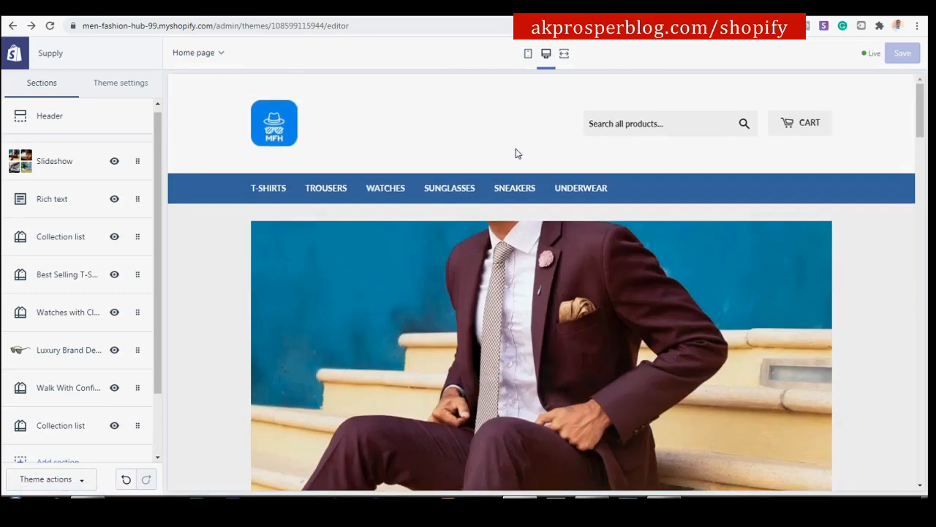
pyautogui.click(13, 53)
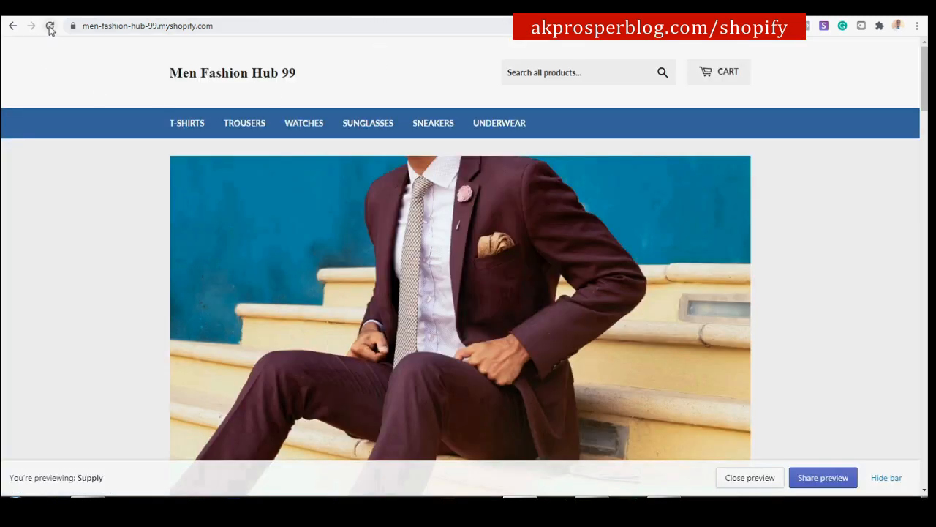
# Reload the storefront to show the MFH logo and hide the theme preview bar.
pyautogui.scroll(-10, 604, 307)
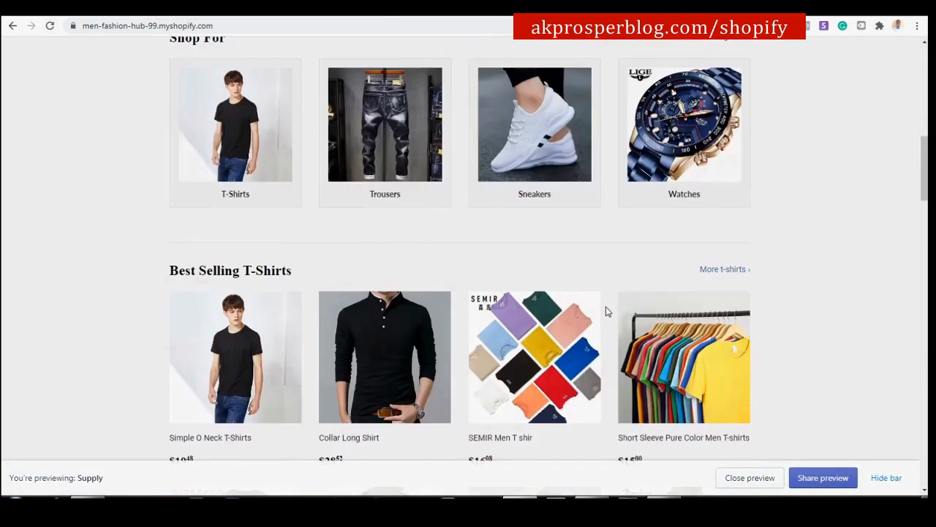
pyautogui.scroll(10, 606, 312)
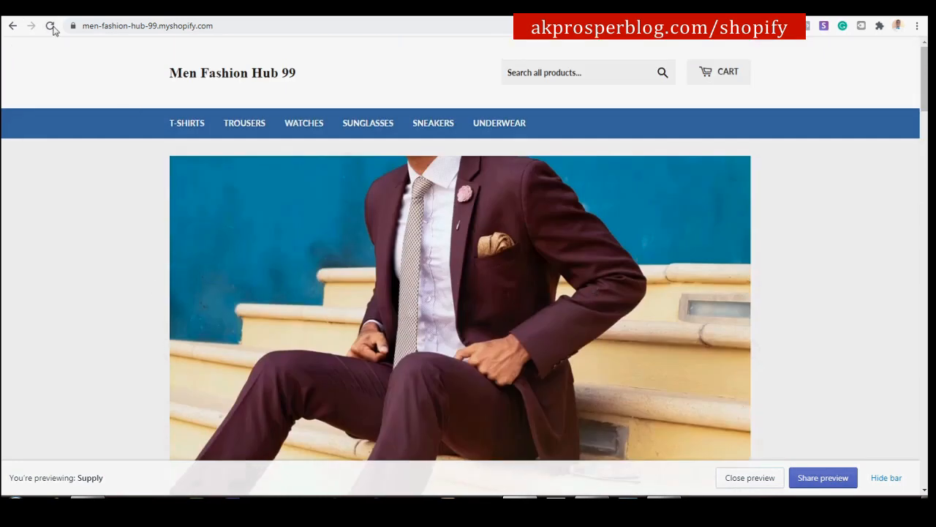
pyautogui.click(51, 27)
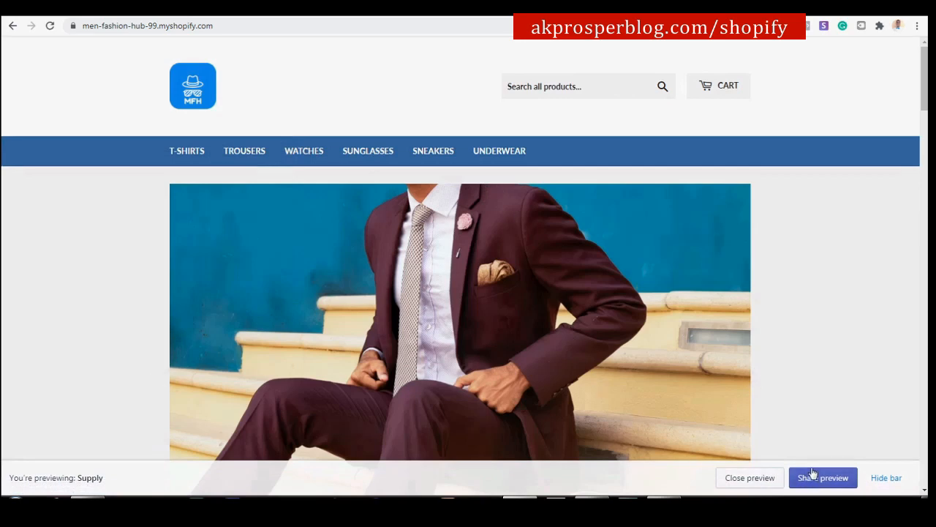
pyautogui.click(870, 478)
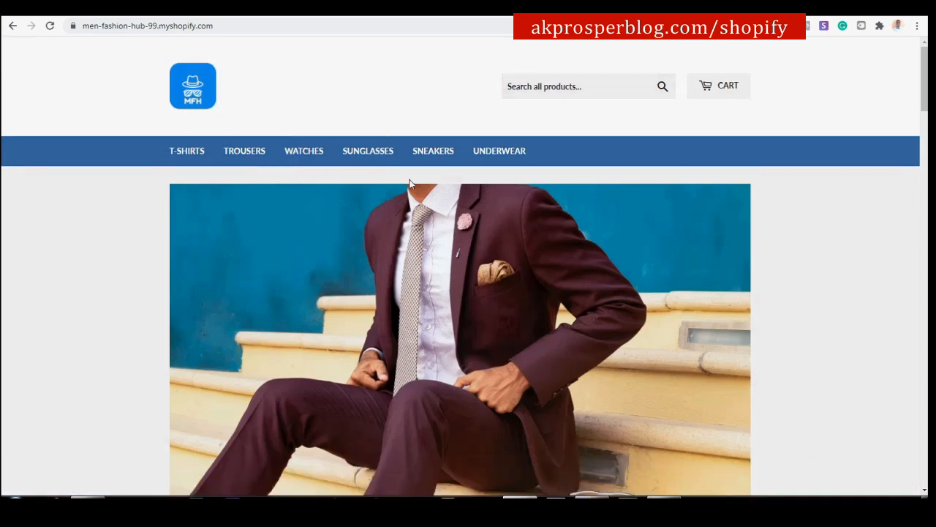
# Scroll through the live storefront down to the footer and back up.
pyautogui.scroll(-7, 435, 210)
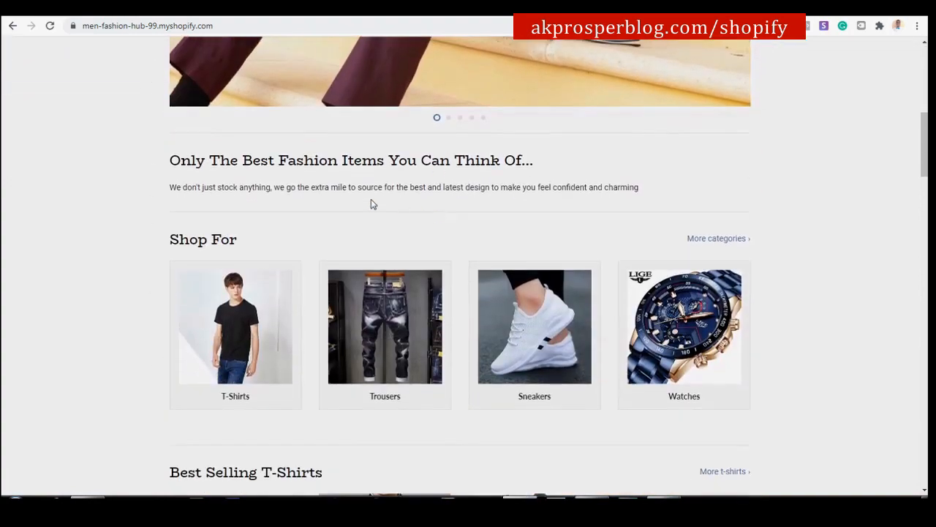
pyautogui.scroll(-12, 531, 241)
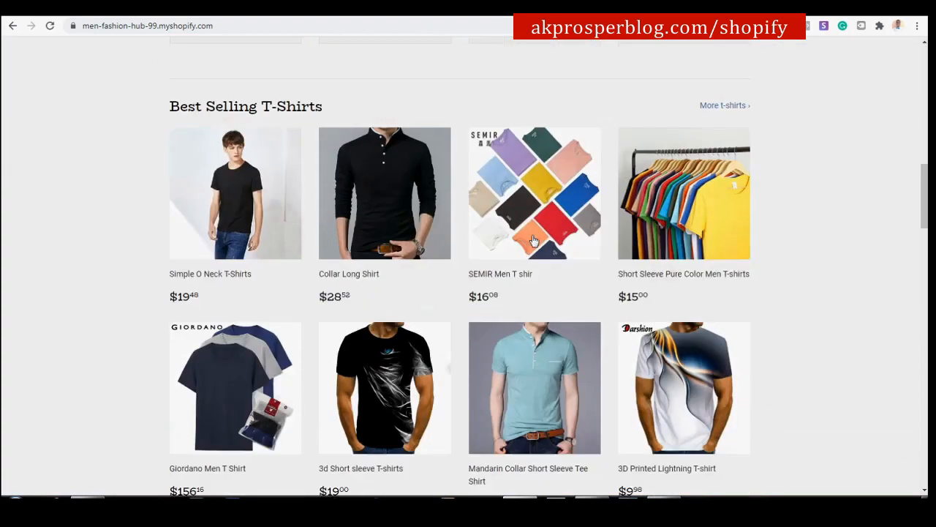
pyautogui.scroll(-18, 532, 240)
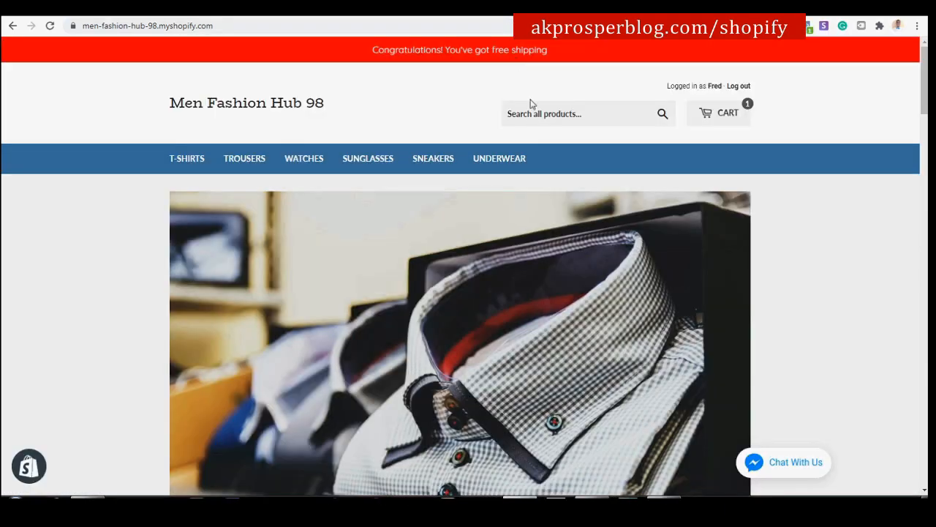
pyautogui.scroll(-3, 534, 117)
pyautogui.scroll(-12, 538, 123)
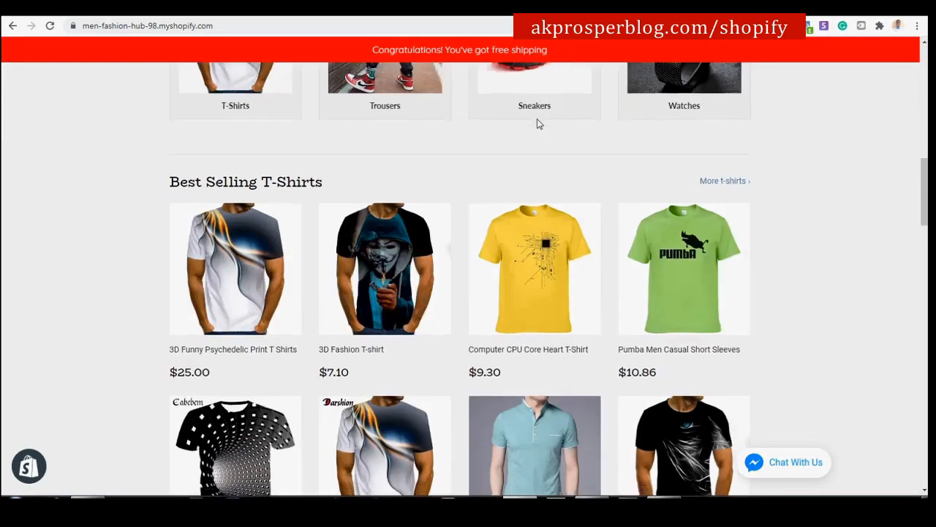
pyautogui.scroll(-13, 537, 123)
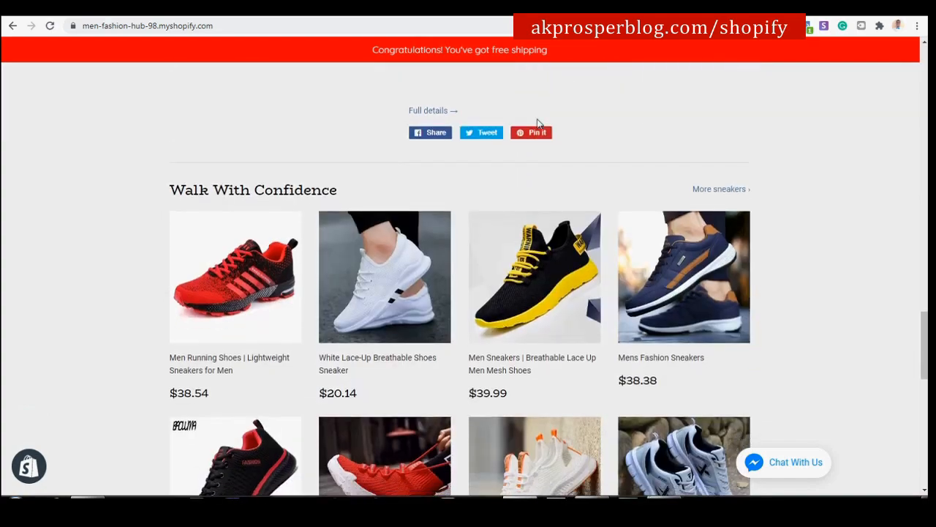
pyautogui.scroll(-4, 536, 124)
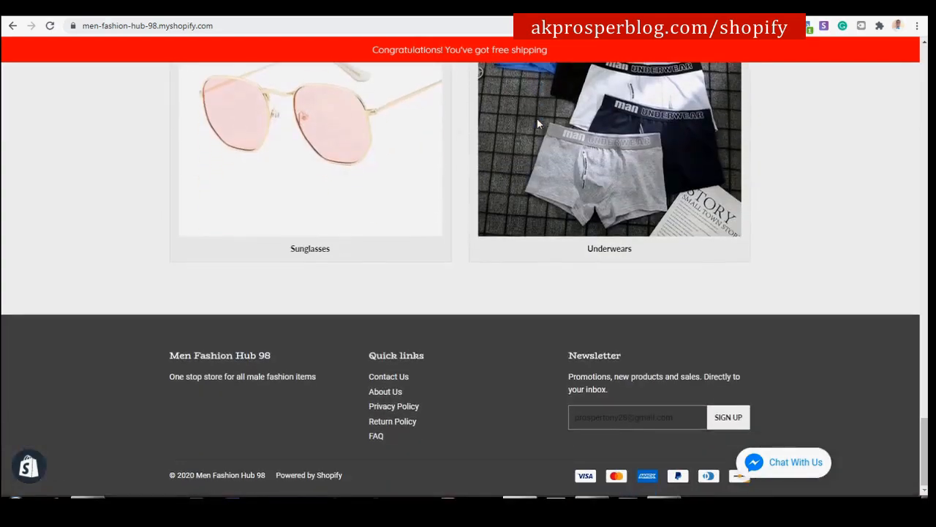
pyautogui.scroll(10, 537, 124)
pyautogui.scroll(20, 537, 124)
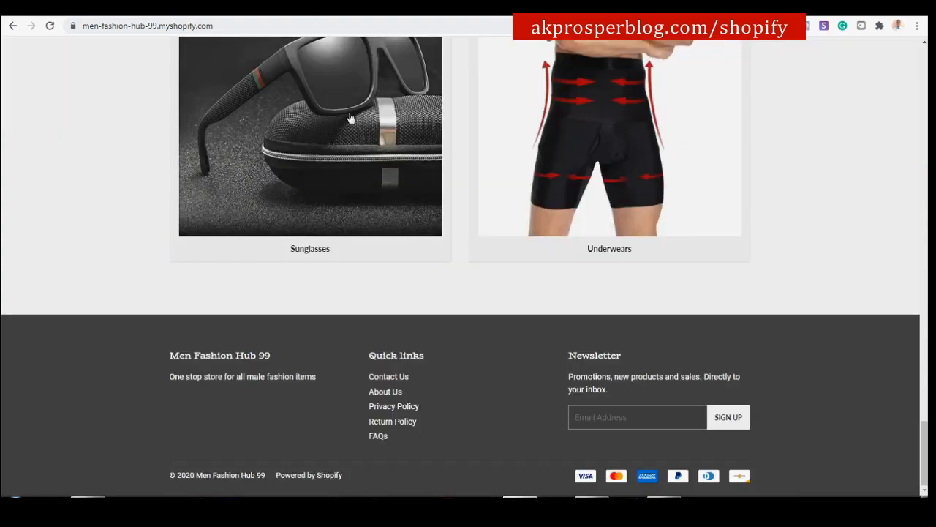
pyautogui.scroll(5, 361, 146)
pyautogui.scroll(20, 364, 128)
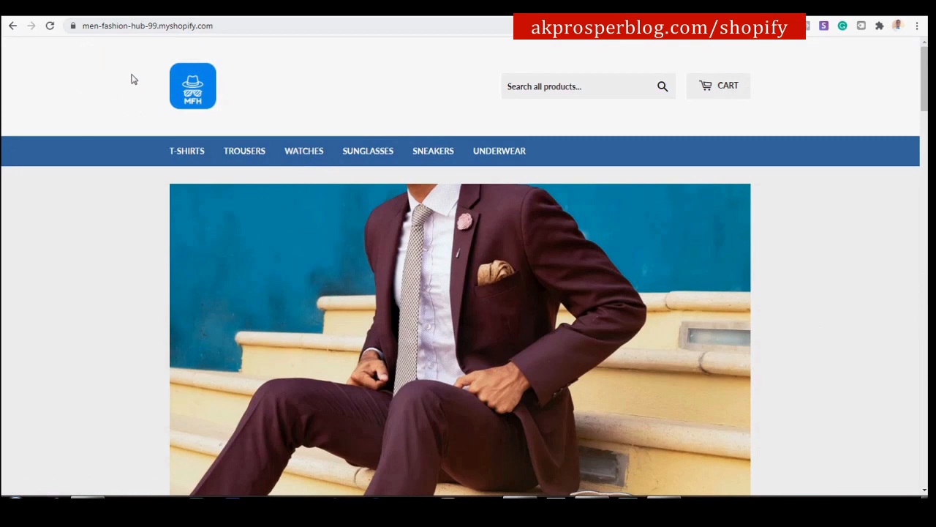
pyautogui.click(105, 24)
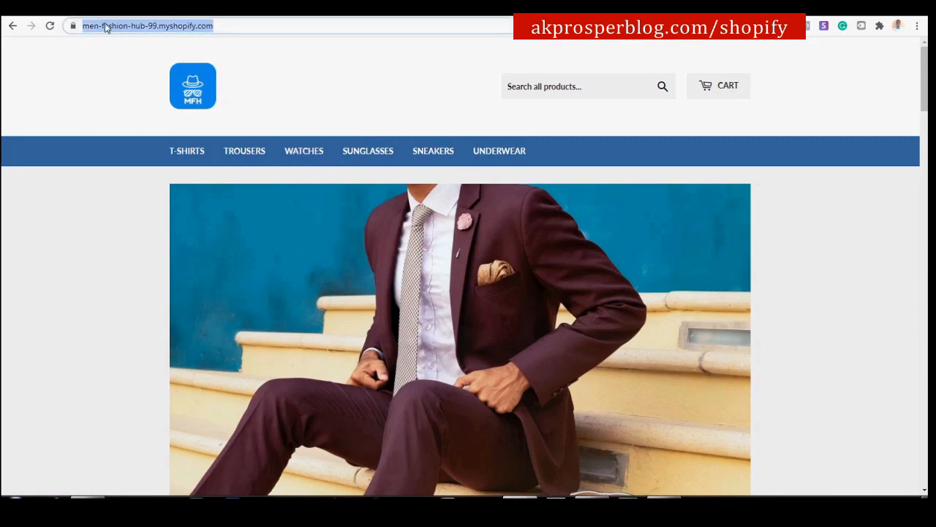
pyautogui.click(105, 25)
pyautogui.moveTo(110, 25); pyautogui.dragTo(261, 31)
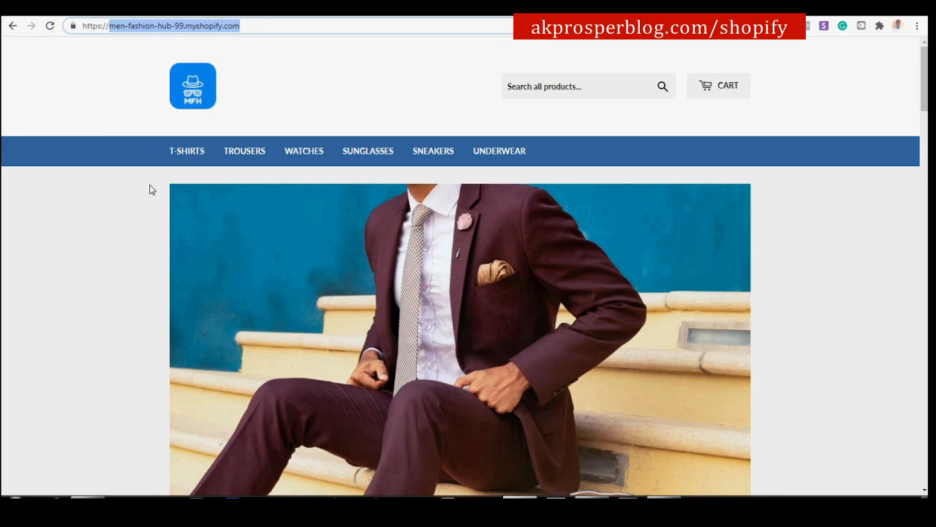
pyautogui.click(130, 207)
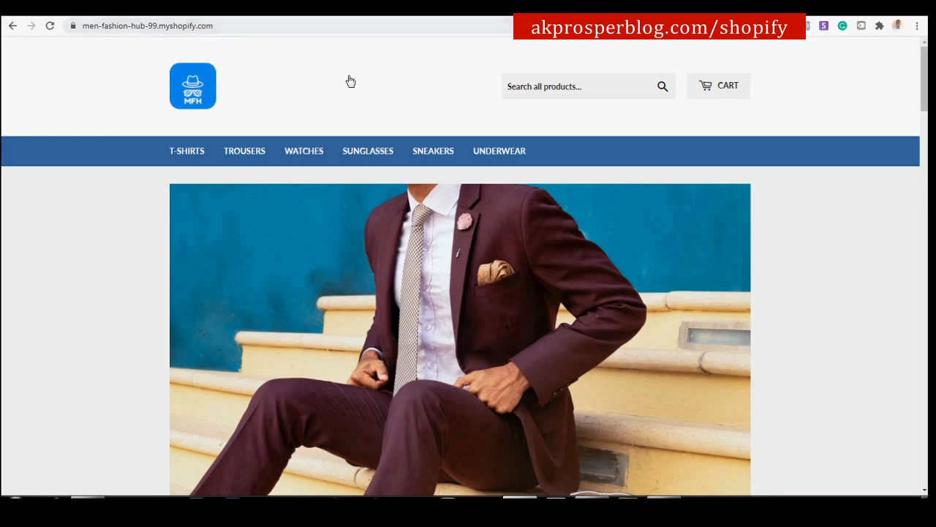
pyautogui.moveTo(85, 28); pyautogui.dragTo(232, 31)
# Return to the store admin and open Domains for men-fashion-hub-99.myshopify.com.
pyautogui.click(241, 7)
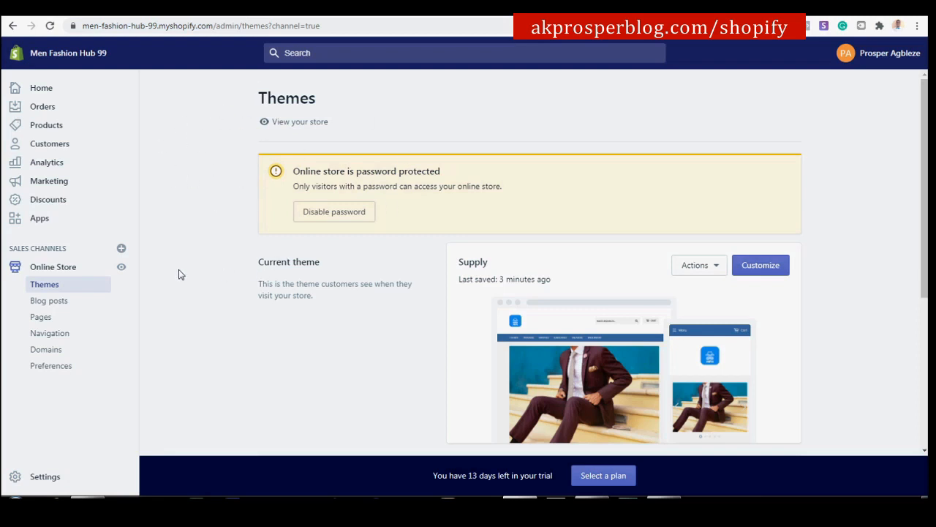
pyautogui.click(48, 355)
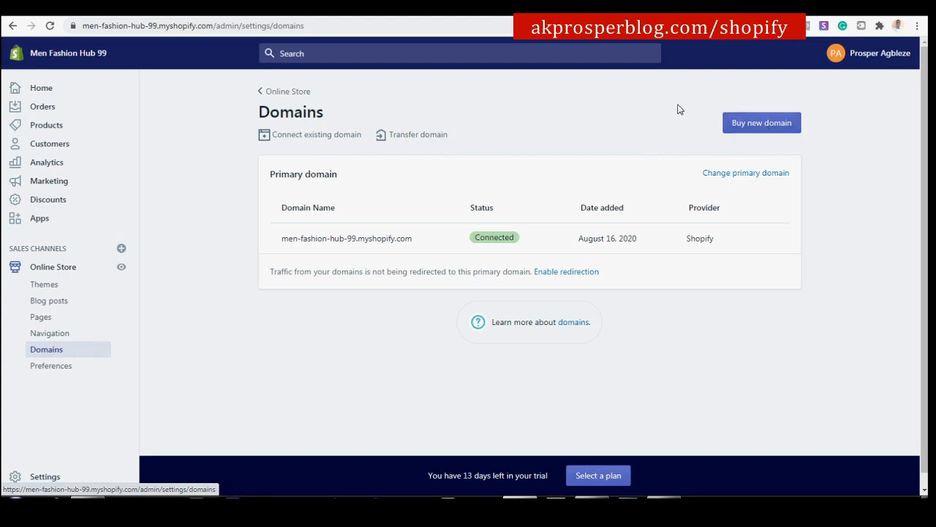
# Search for the new domain Menfashionhub99.com and choose to buy it at $14 USD/year.
pyautogui.click(759, 125)
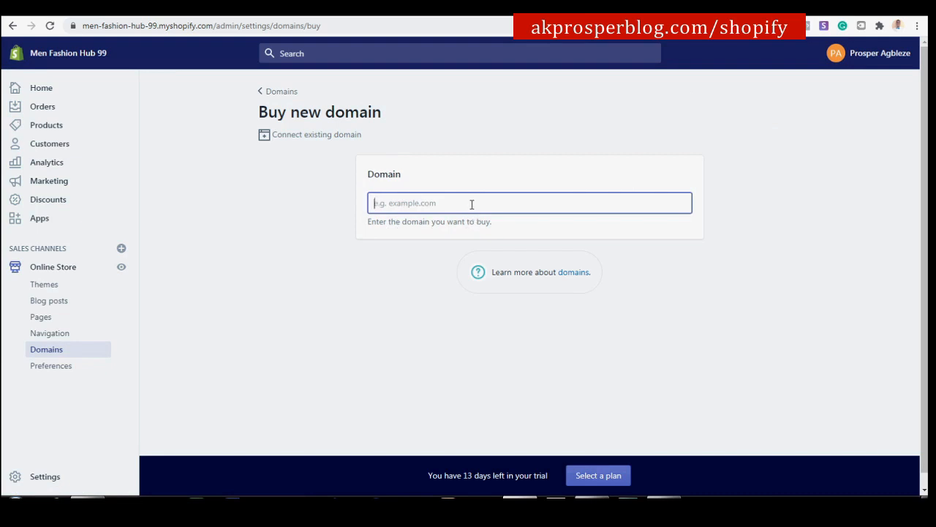
pyautogui.write('MenFa')
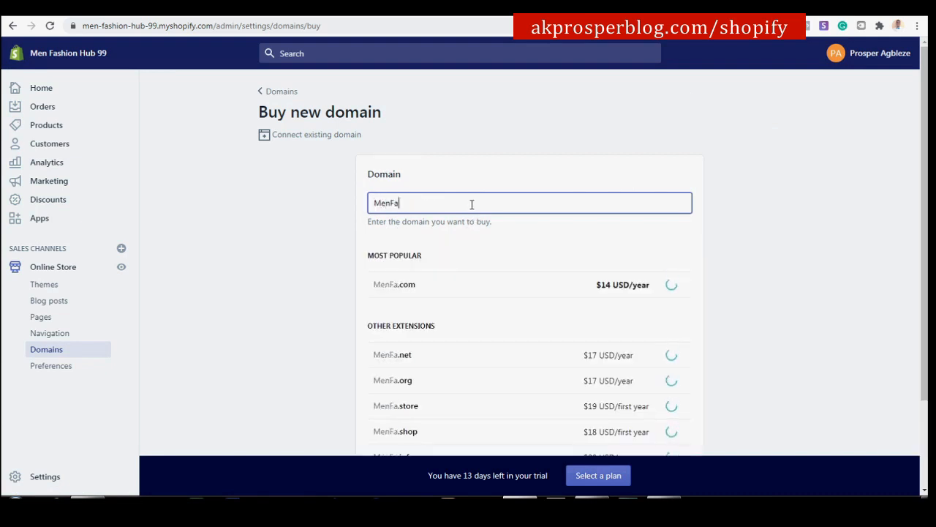
pyautogui.press('BackSpace')
pyautogui.press('BackSpace')
pyautogui.write('fashion')
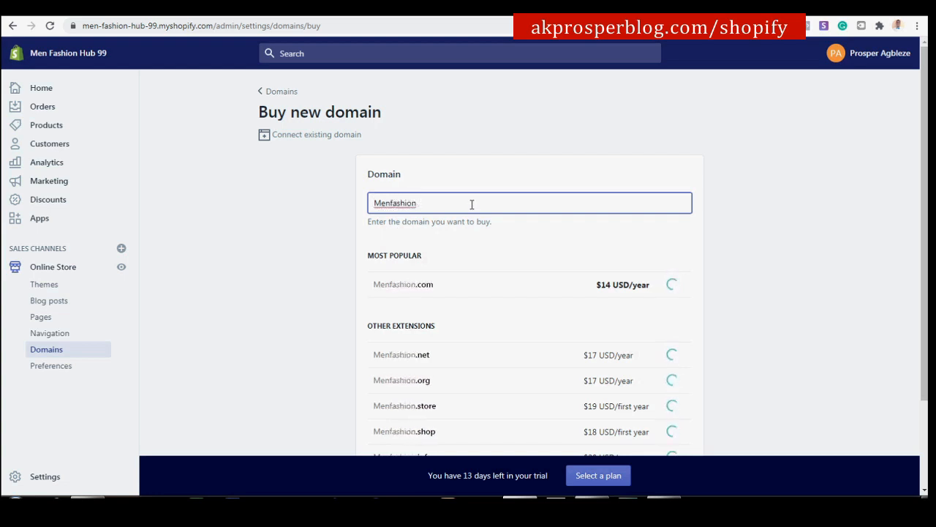
pyautogui.write('hub')
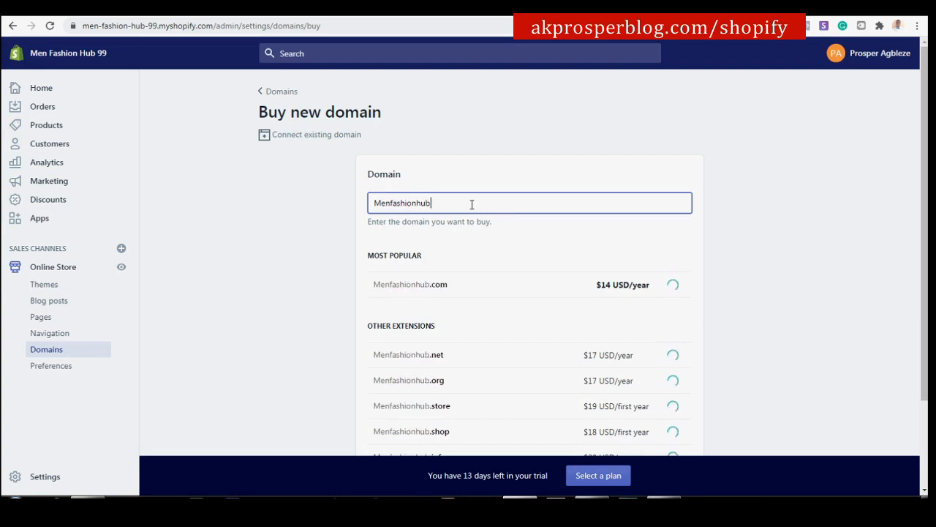
pyautogui.write('99.com')
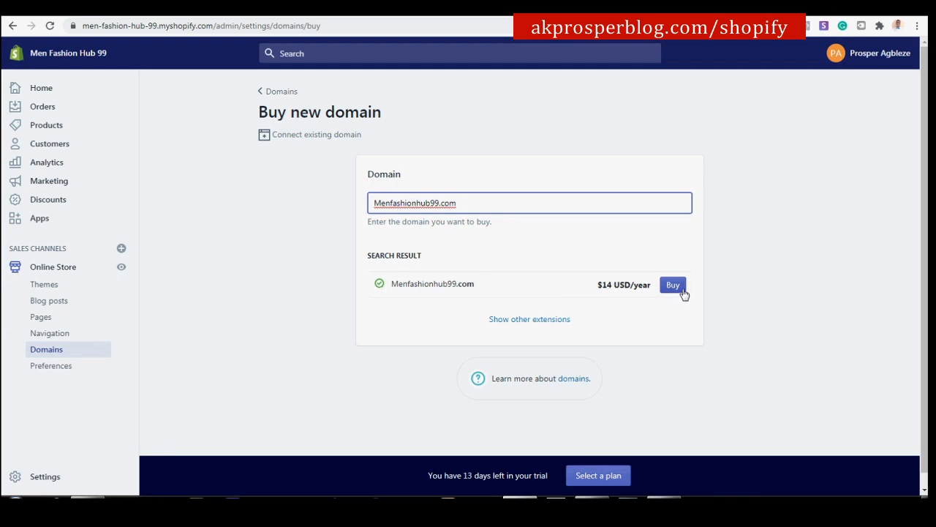
pyautogui.doubleClick(109, 25)
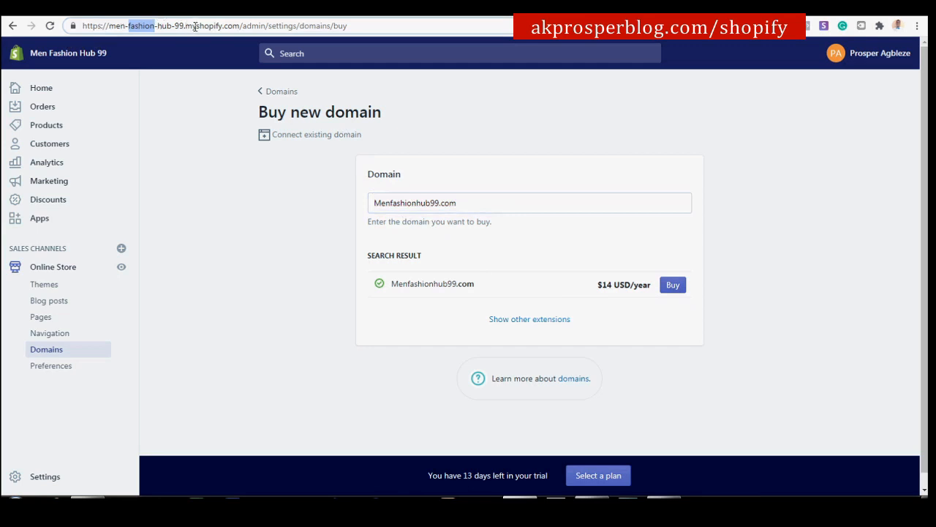
pyautogui.click(414, 205)
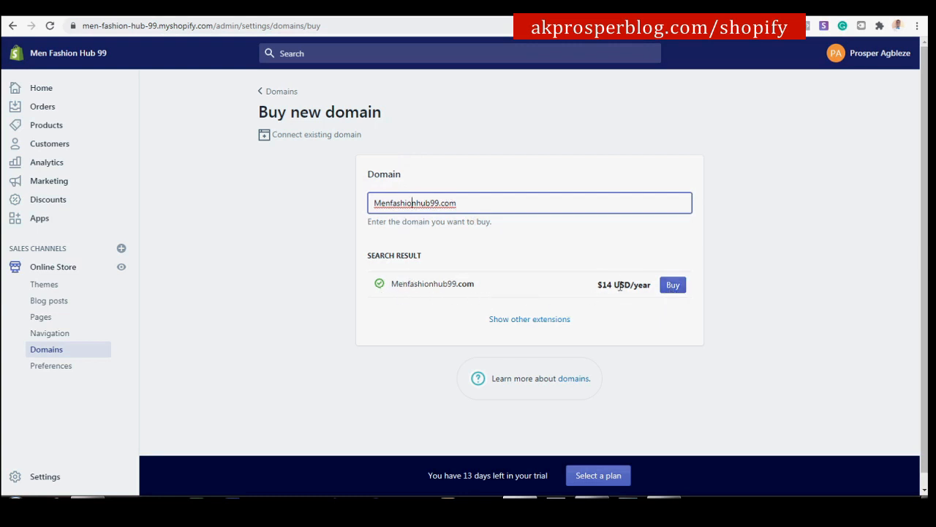
pyautogui.click(673, 290)
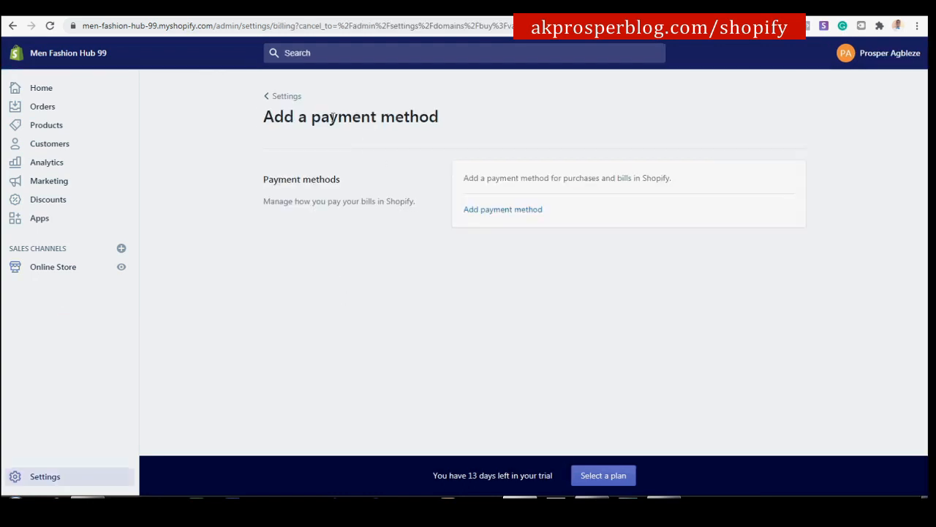
# Start adding a payment method, select PayPal as the type, then close the form unsaved.
pyautogui.click(495, 211)
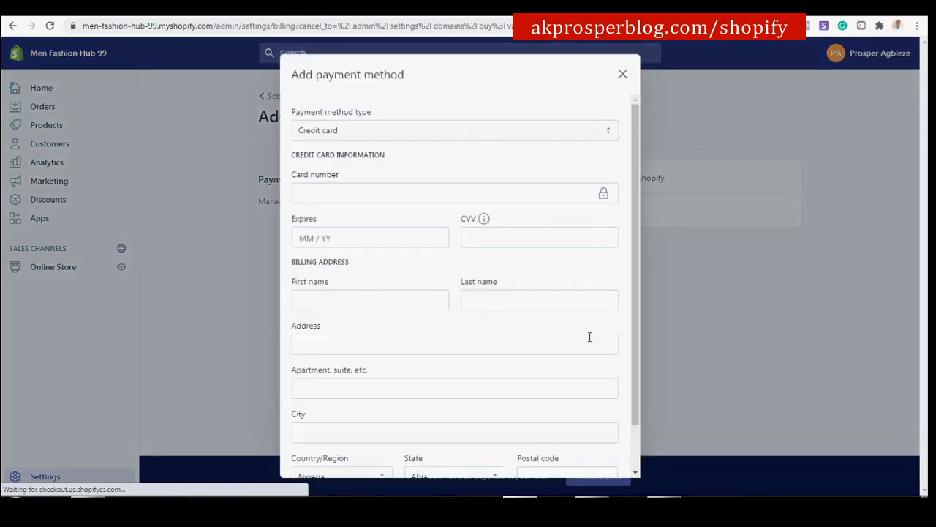
pyautogui.scroll(-1, 587, 351)
pyautogui.scroll(1, 589, 317)
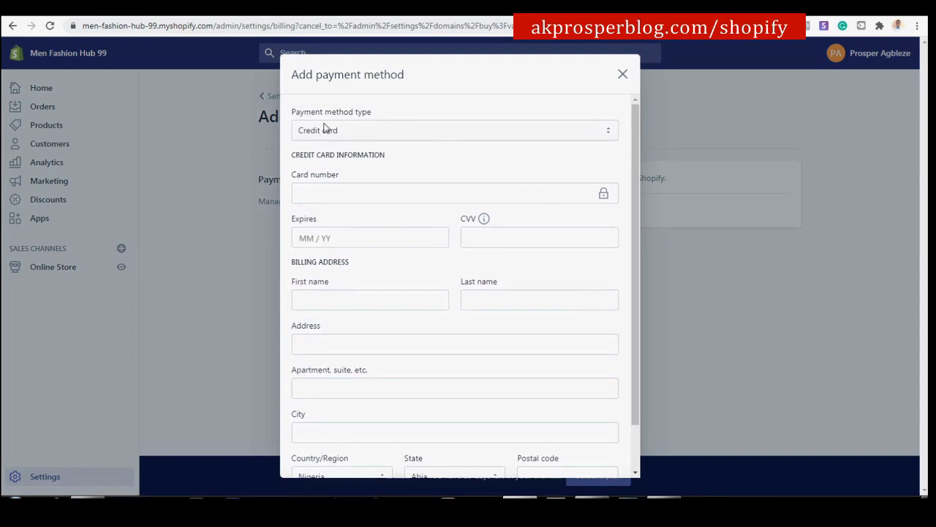
pyautogui.click(500, 136)
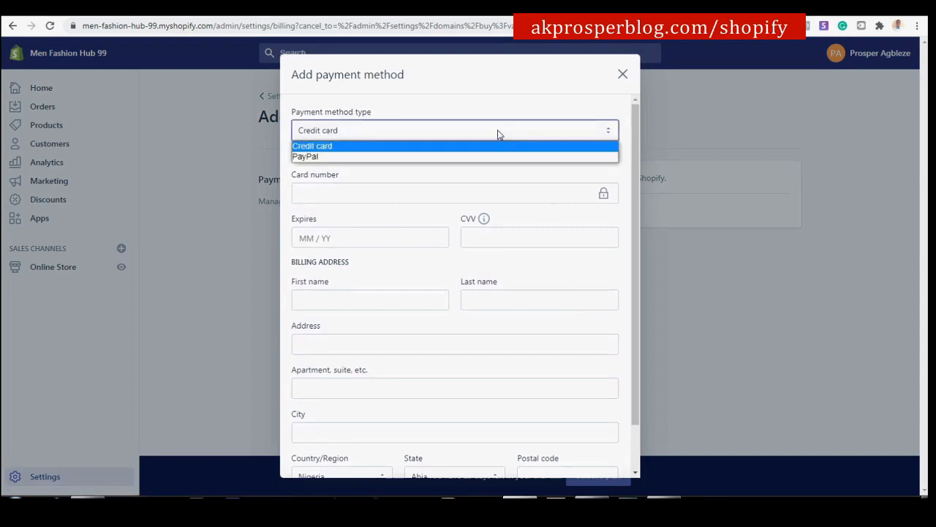
pyautogui.click(345, 157)
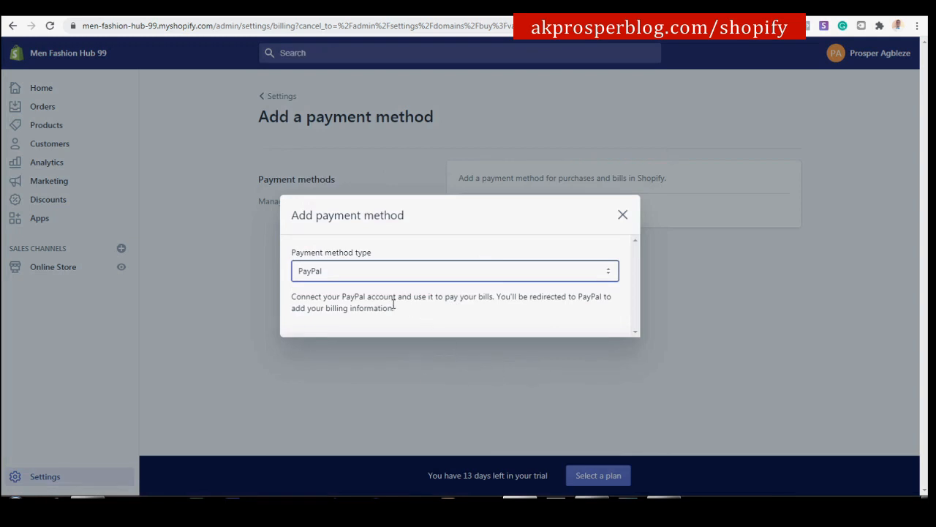
pyautogui.click(622, 215)
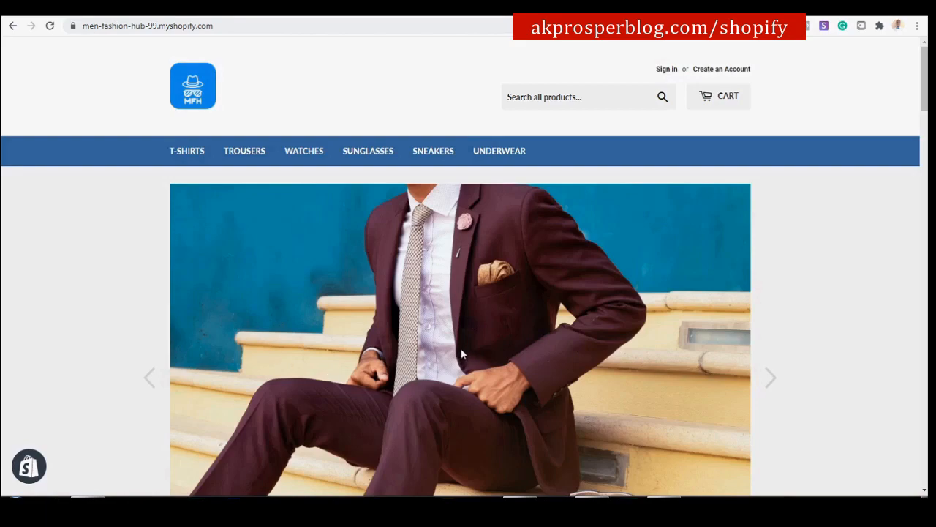
# Scroll the storefront and open the 3d Short sleeve T-shirts product page.
pyautogui.scroll(-7, 77, 279)
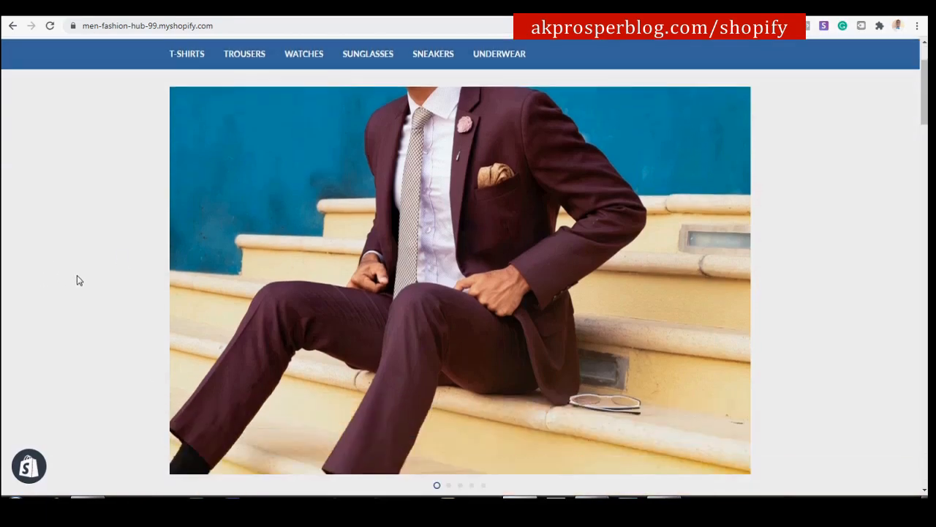
pyautogui.scroll(-3, 103, 289)
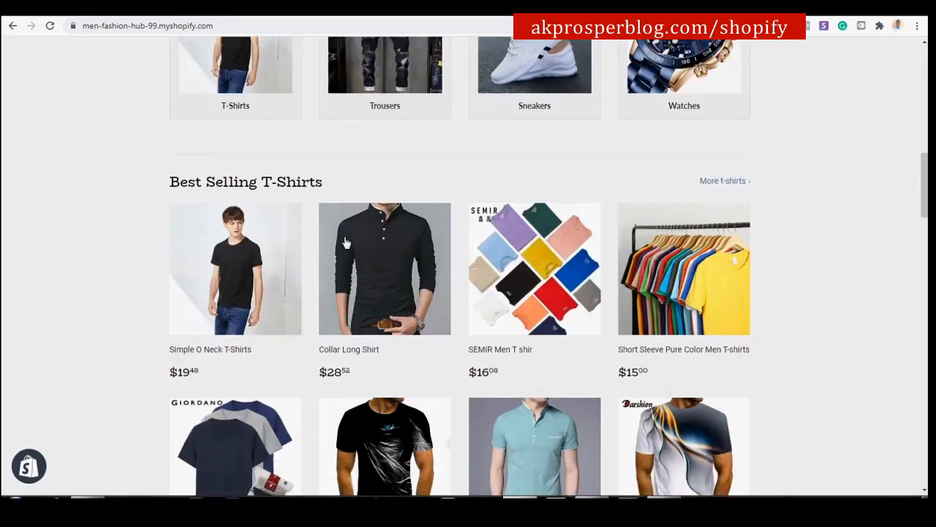
pyautogui.scroll(-2, 285, 256)
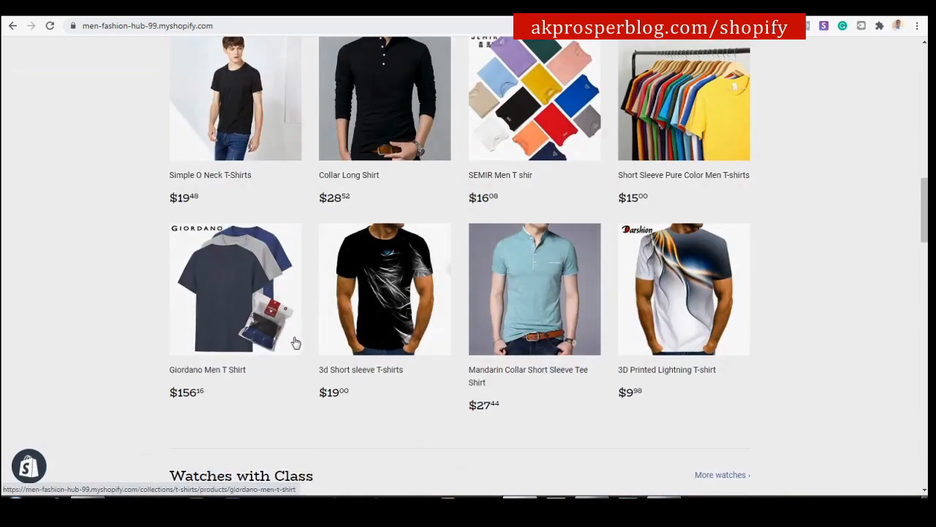
pyautogui.click(393, 297)
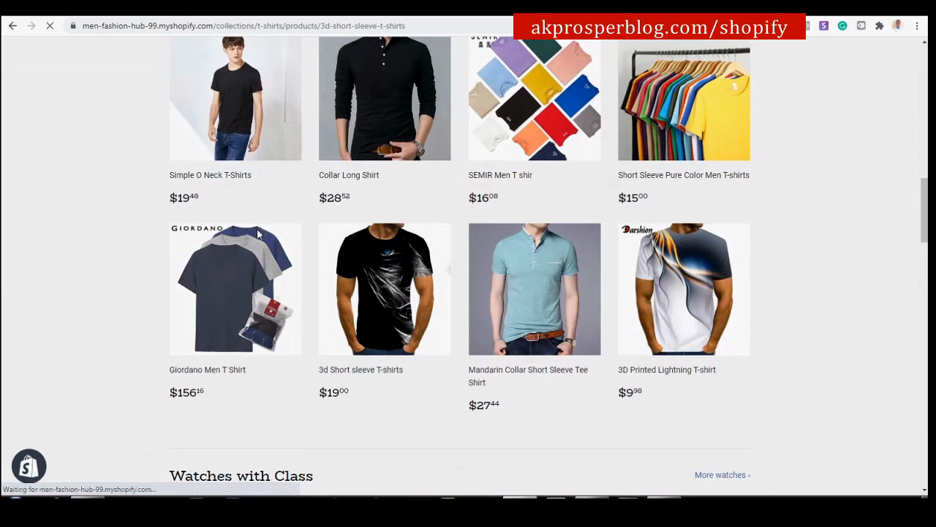
# Try Buy It Now, see checkout is disabled without a plan, then return to the admin.
pyautogui.scroll(-3, 622, 315)
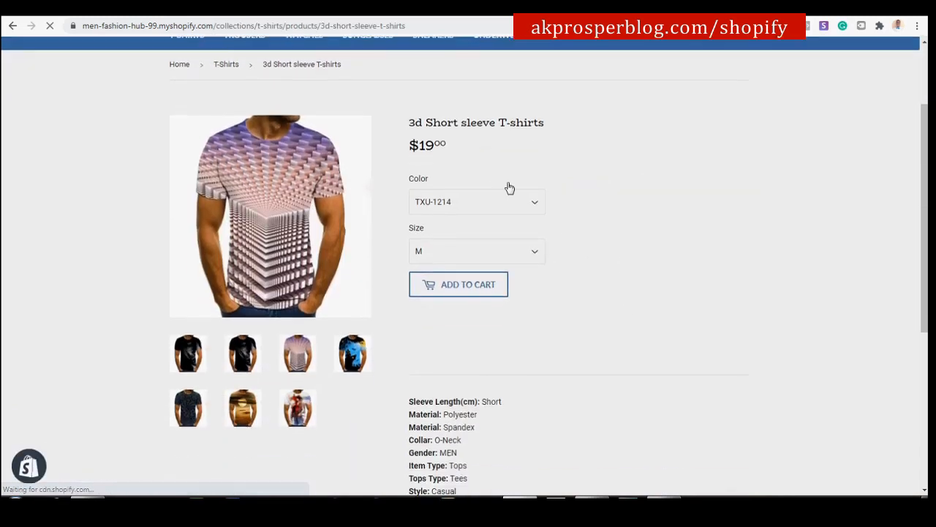
pyautogui.scroll(2, 490, 239)
pyautogui.click(462, 317)
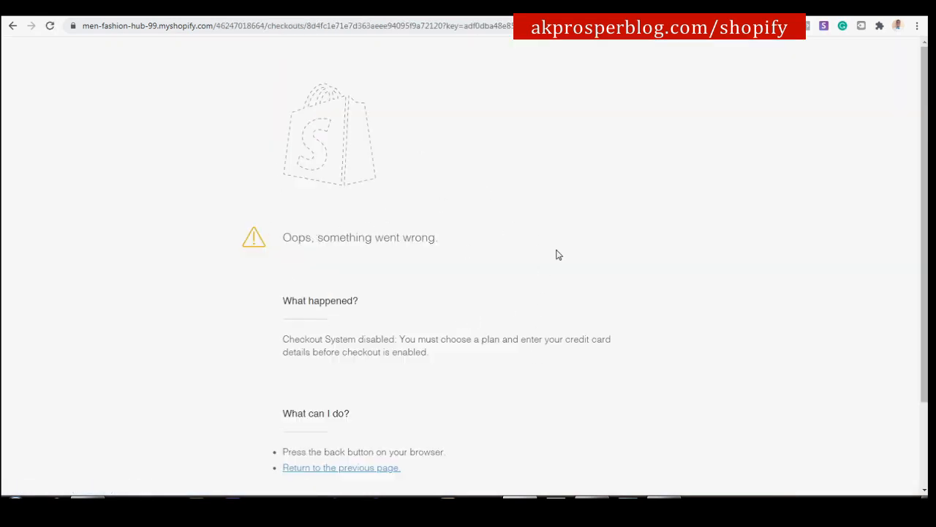
pyautogui.scroll(-2, 495, 297)
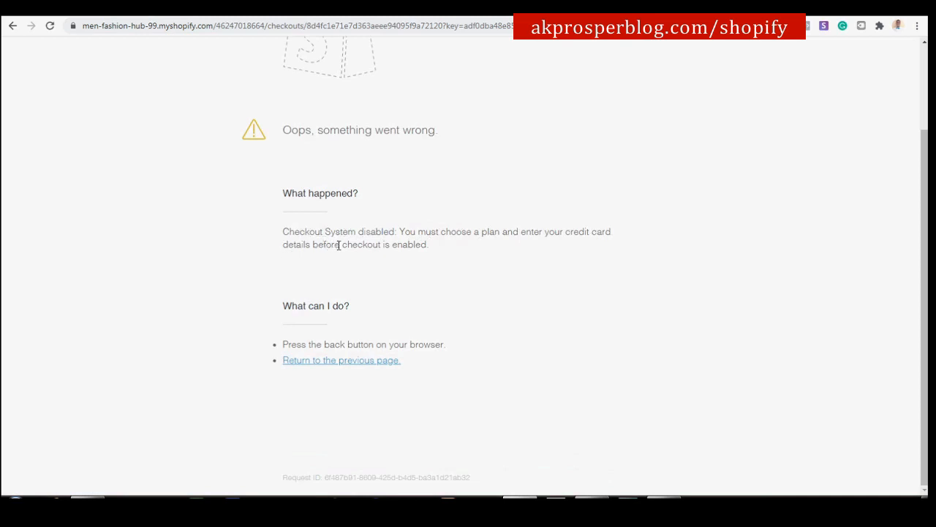
pyautogui.scroll(2, 376, 243)
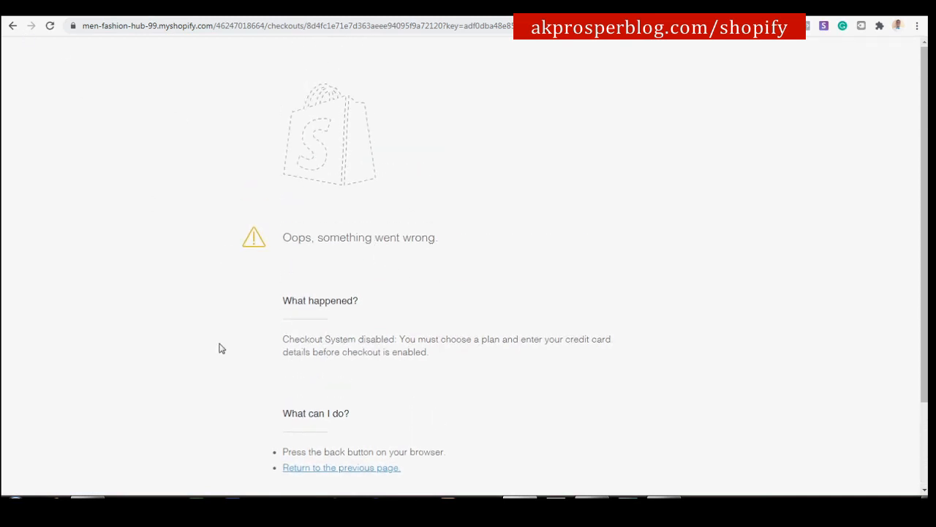
pyautogui.click(13, 26)
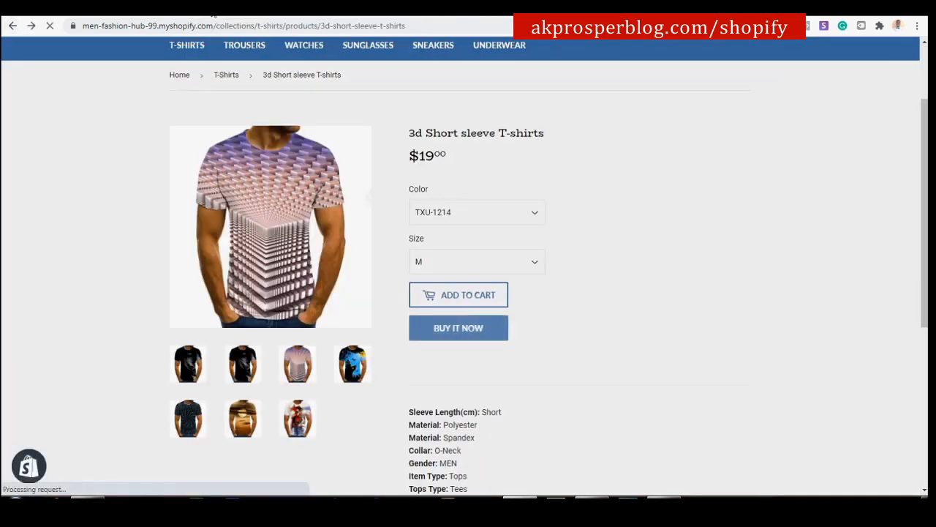
pyautogui.click(210, 9)
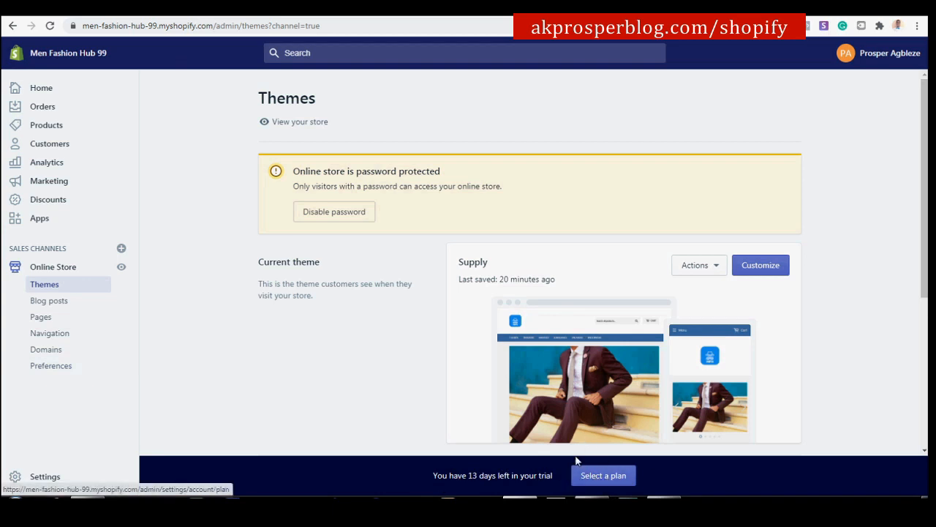
# From the trial banner's plan options, pick Basic Shopify at $29/month.
pyautogui.click(603, 476)
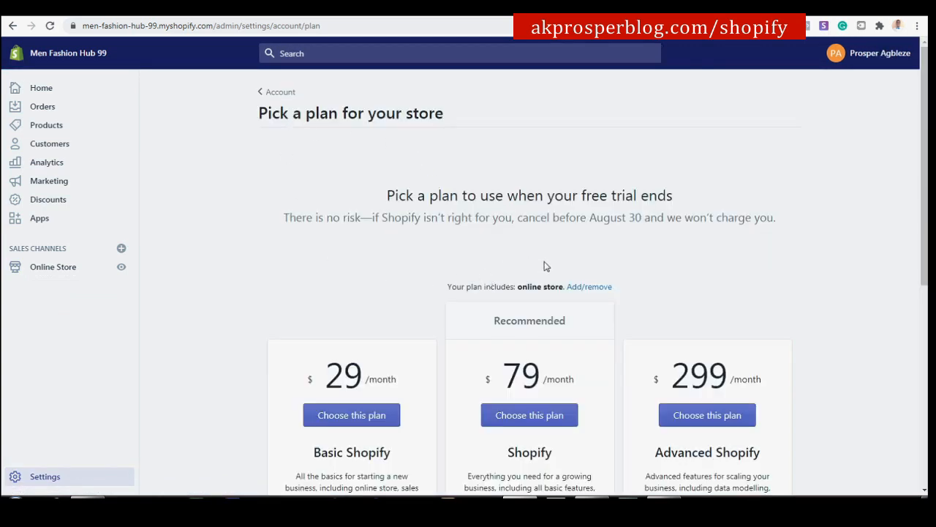
pyautogui.scroll(-1, 553, 304)
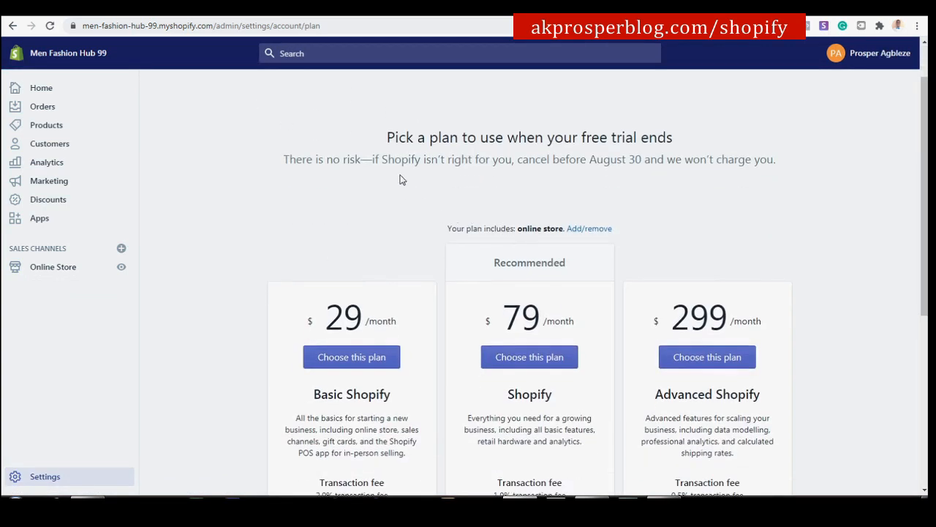
pyautogui.scroll(1, 401, 180)
pyautogui.scroll(-2, 326, 174)
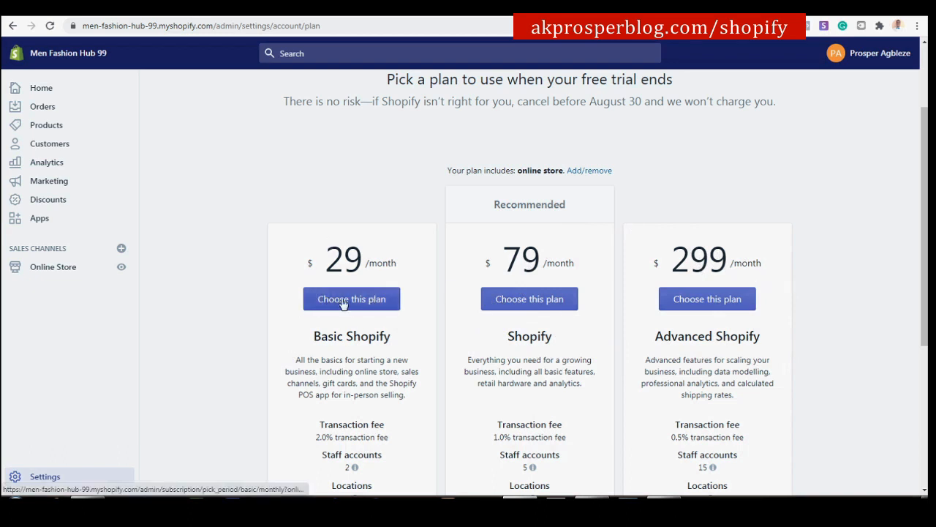
pyautogui.scroll(-1, 361, 311)
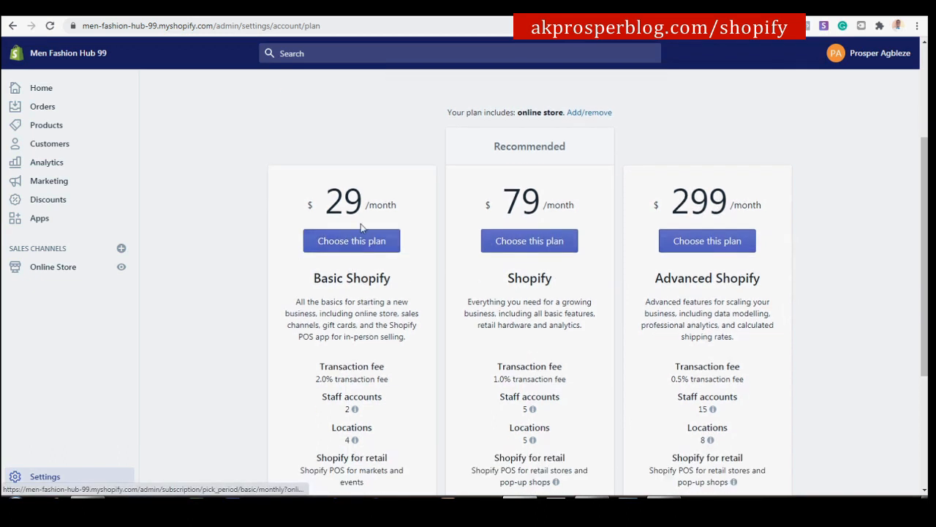
pyautogui.scroll(-1, 388, 330)
pyautogui.scroll(3, 388, 330)
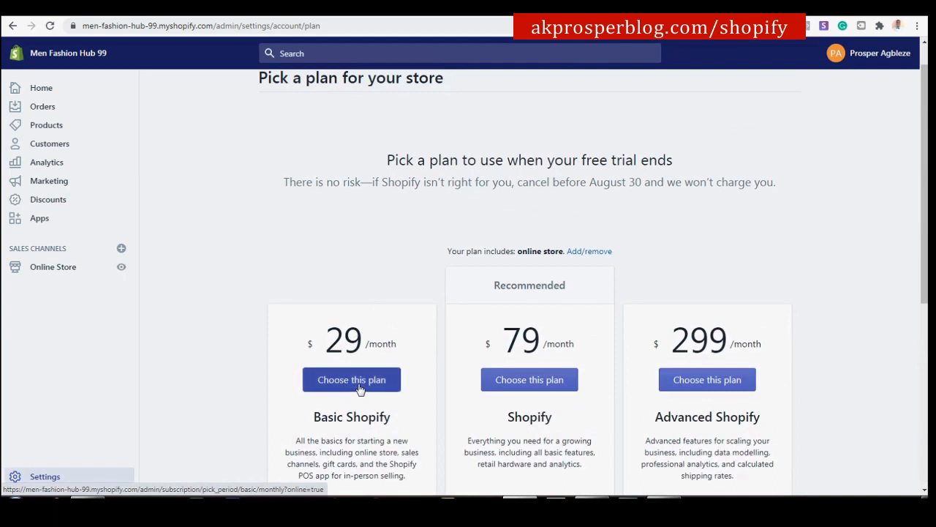
pyautogui.click(359, 388)
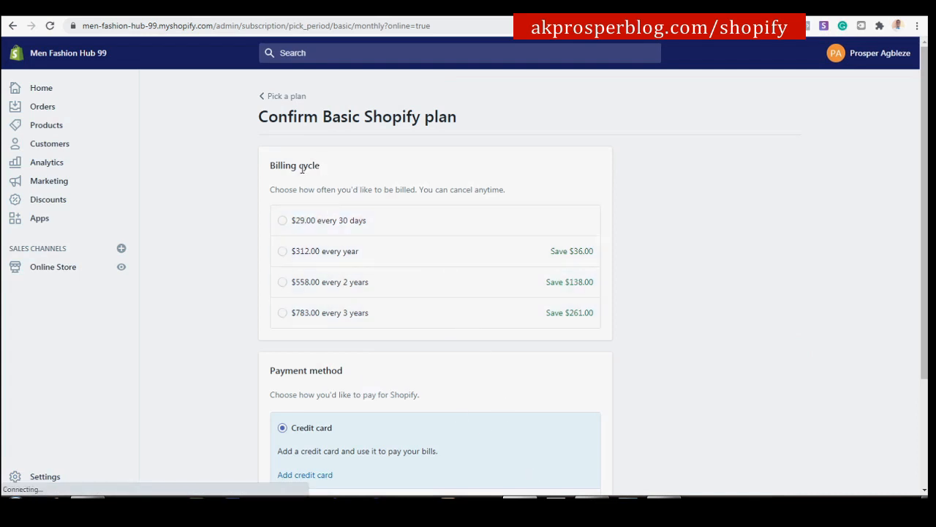
# Choose $29.00 every 30 days billing, add a credit card, and start the Basic Shopify plan.
pyautogui.click(282, 222)
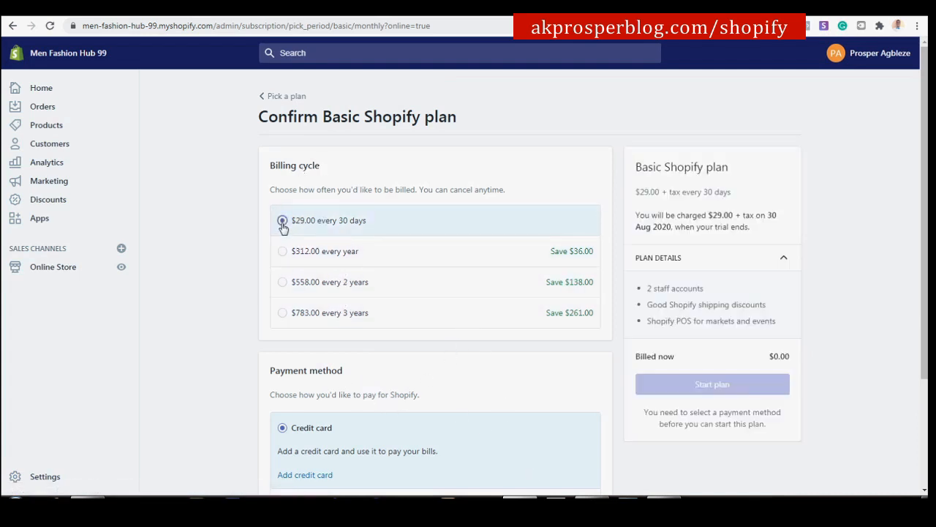
pyautogui.scroll(-3, 510, 299)
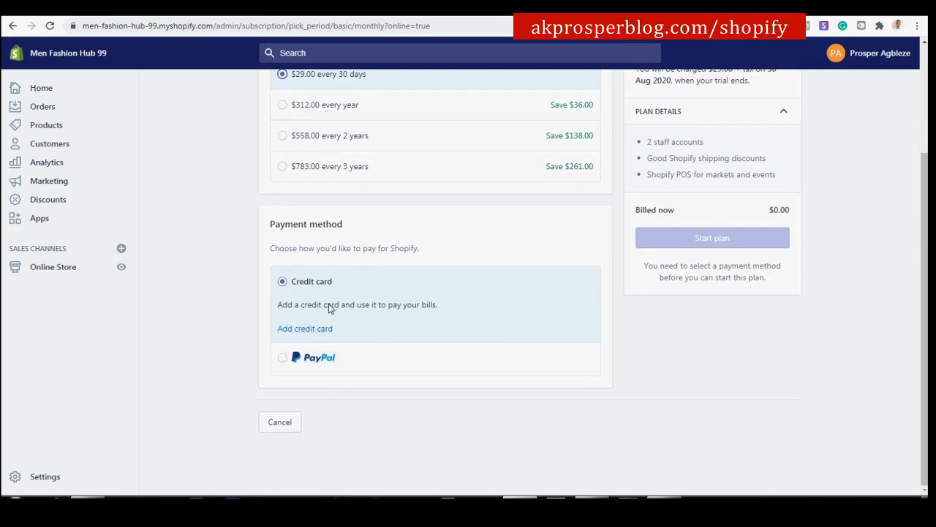
pyautogui.scroll(2, 307, 291)
pyautogui.scroll(-2, 306, 291)
pyautogui.click(310, 329)
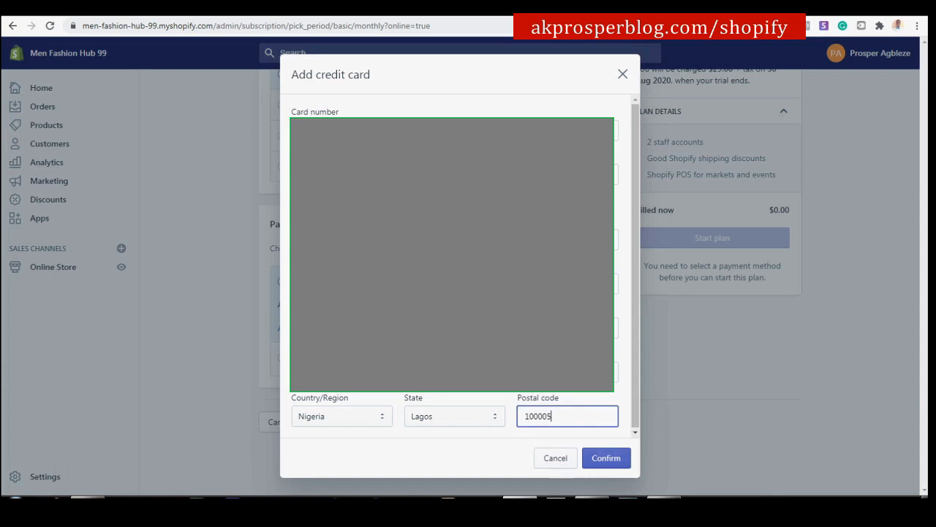
pyautogui.click(597, 457)
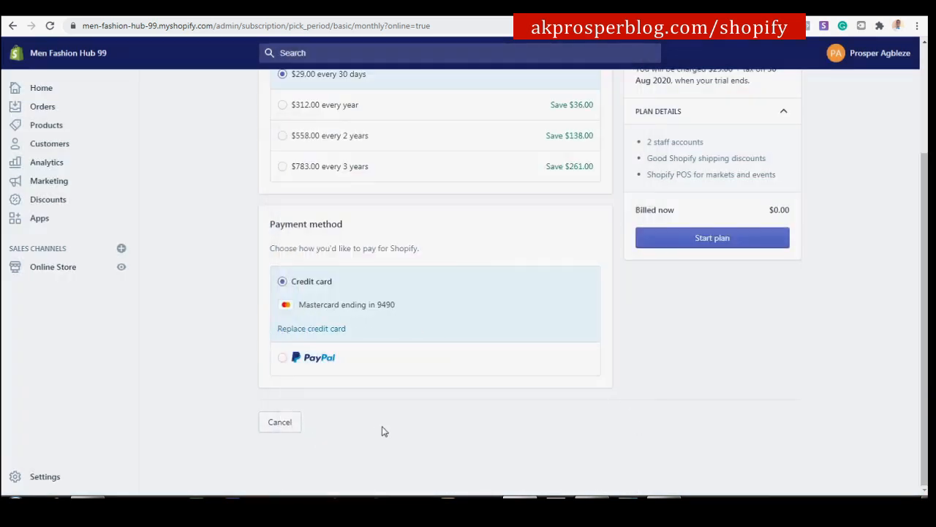
pyautogui.scroll(3, 479, 374)
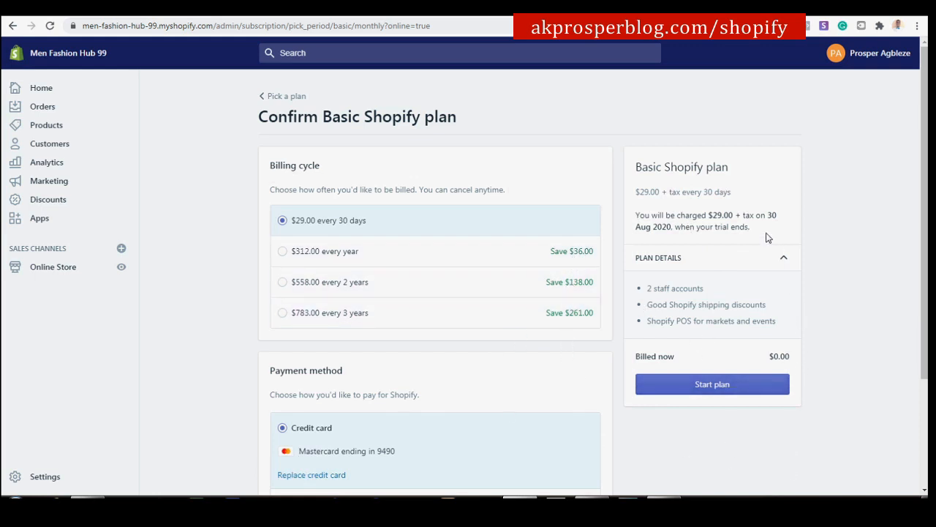
pyautogui.click(699, 388)
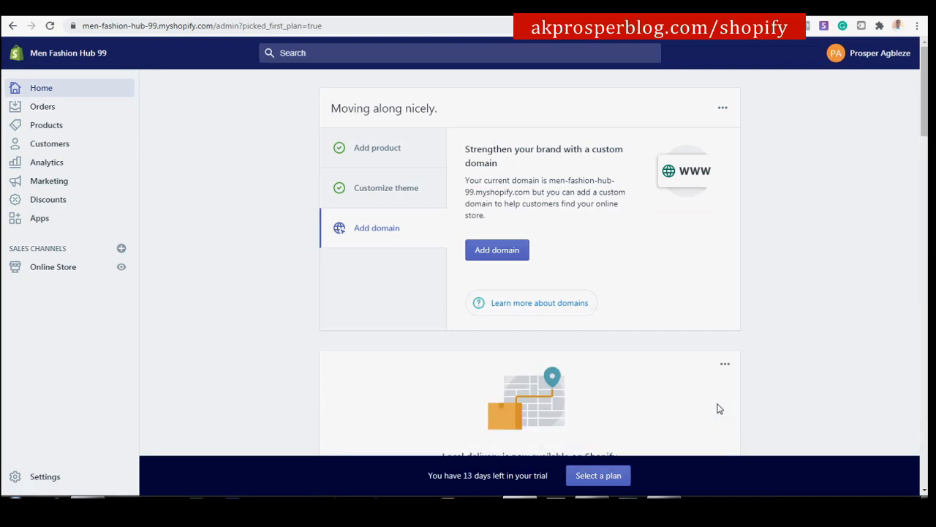
# Look over the admin Home dashboard, then go to the Online Store Themes page.
pyautogui.scroll(-6, 612, 306)
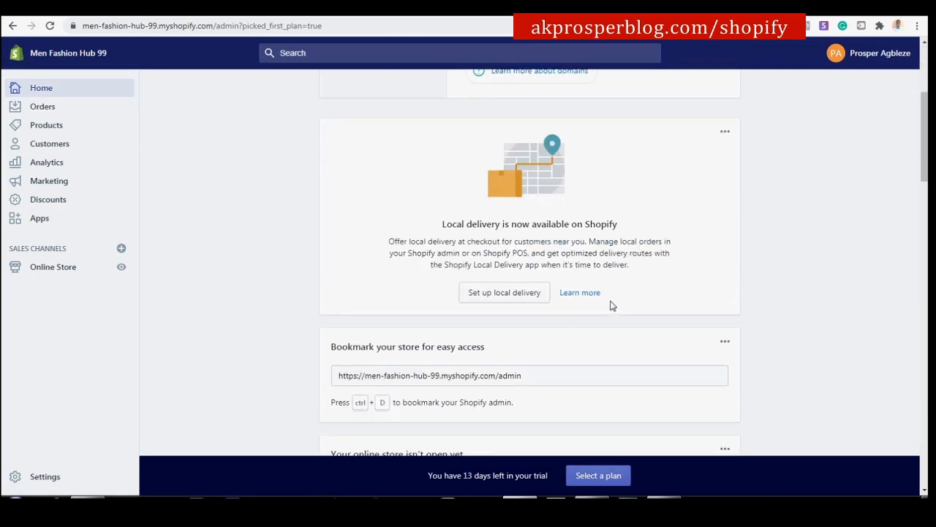
pyautogui.scroll(3, 613, 306)
pyautogui.scroll(3, 612, 305)
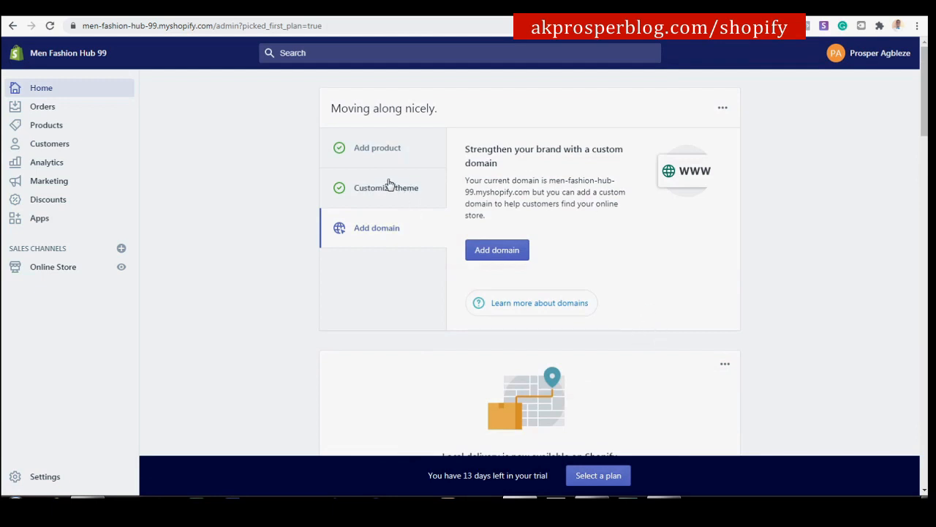
pyautogui.click(63, 272)
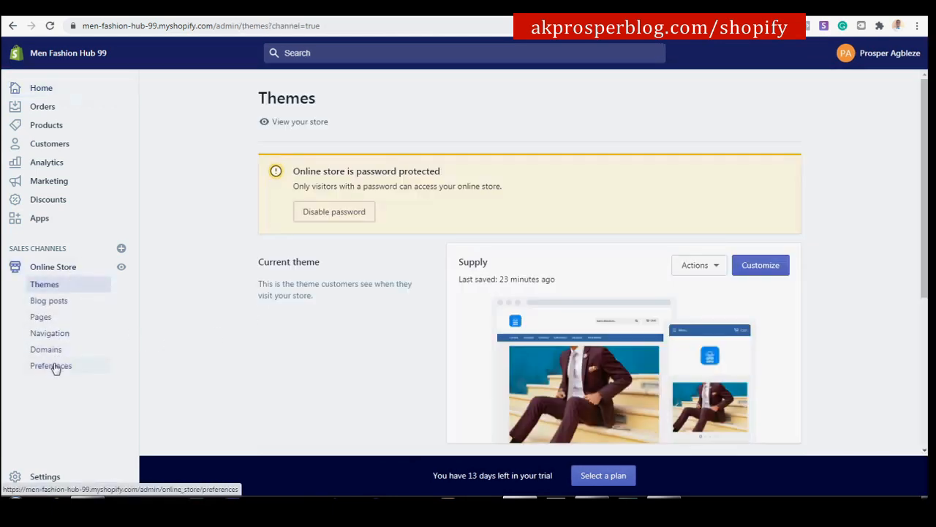
# Untick Enable password, save, and test Buy It Now on the 3d Short sleeve T-shirts.
pyautogui.click(342, 211)
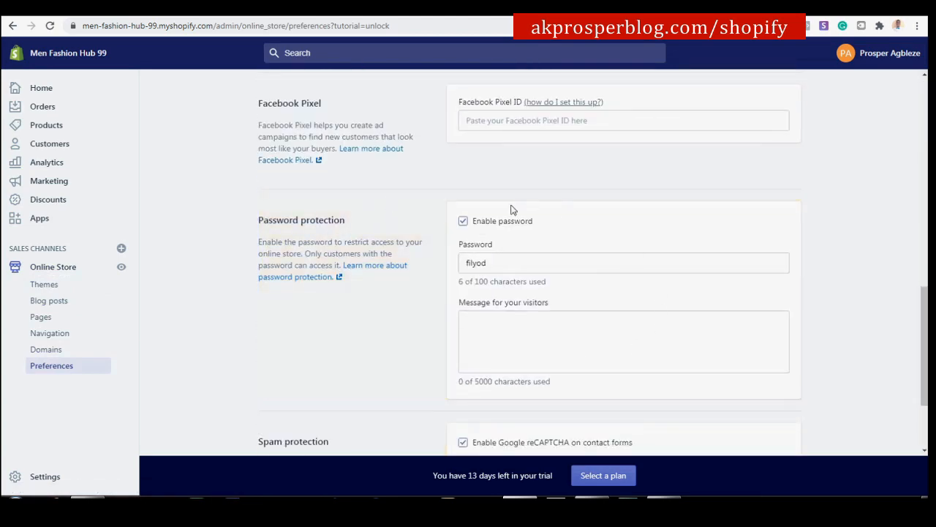
pyautogui.click(463, 223)
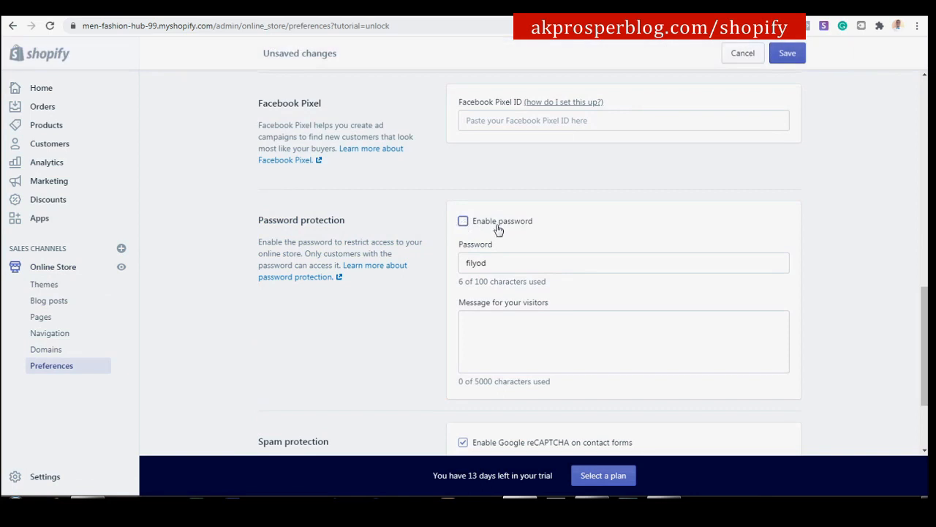
pyautogui.click(802, 56)
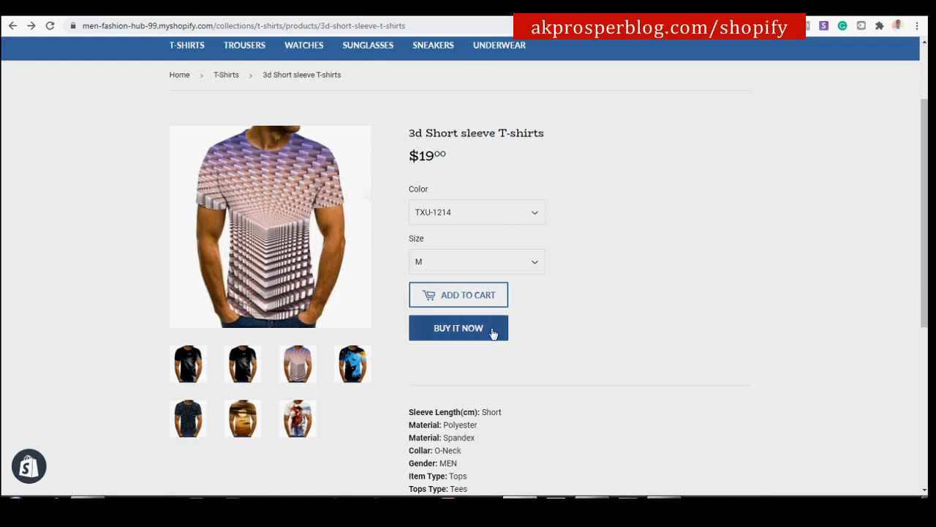
pyautogui.click(468, 329)
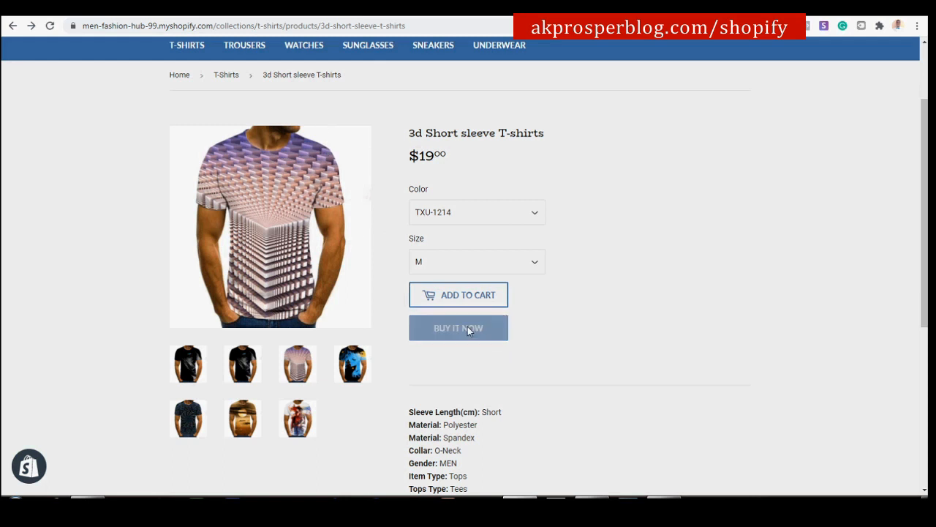
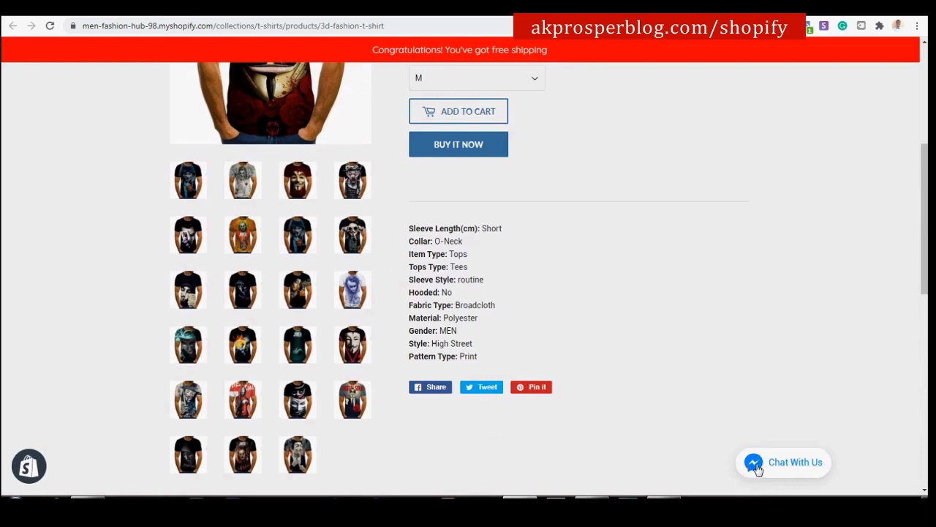
# Open the store's Messenger chat panel and select the free shipping banner text.
pyautogui.click(752, 466)
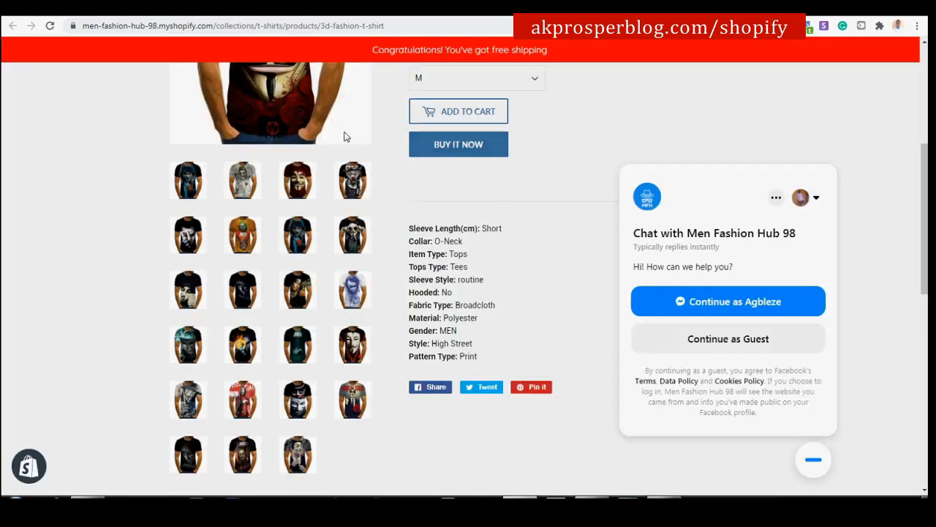
pyautogui.scroll(4, 442, 195)
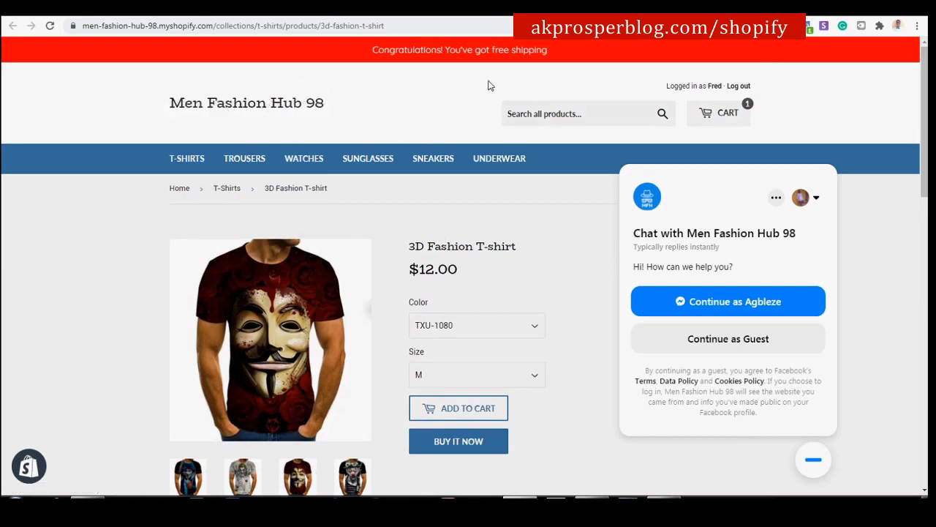
pyautogui.moveTo(355, 55); pyautogui.dragTo(557, 63)
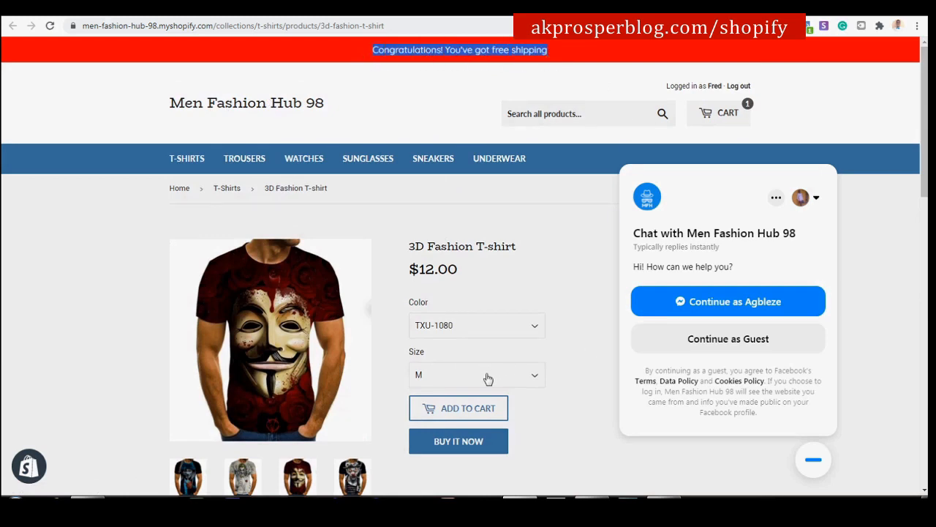
pyautogui.scroll(-8, 479, 381)
pyautogui.scroll(-3, 566, 315)
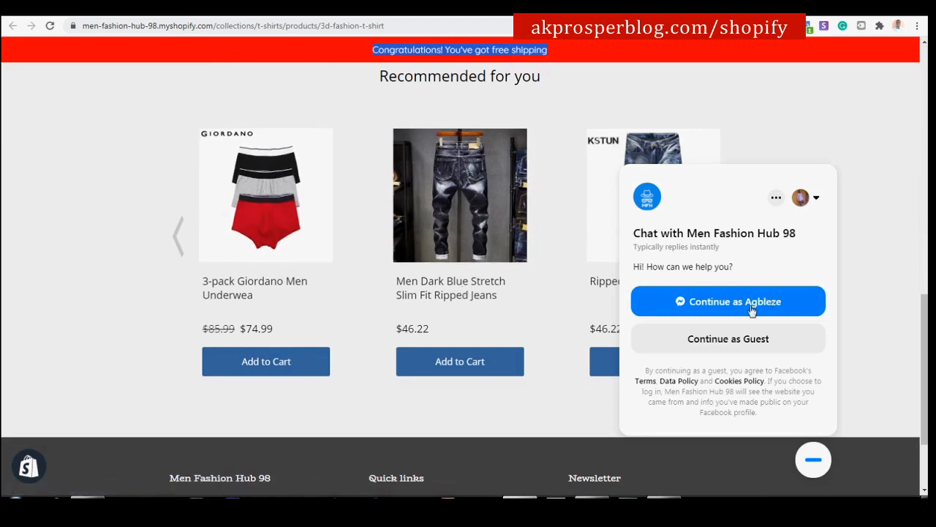
# Close and reopen the Messenger chat panel, then scroll back up the page.
pyautogui.click(813, 461)
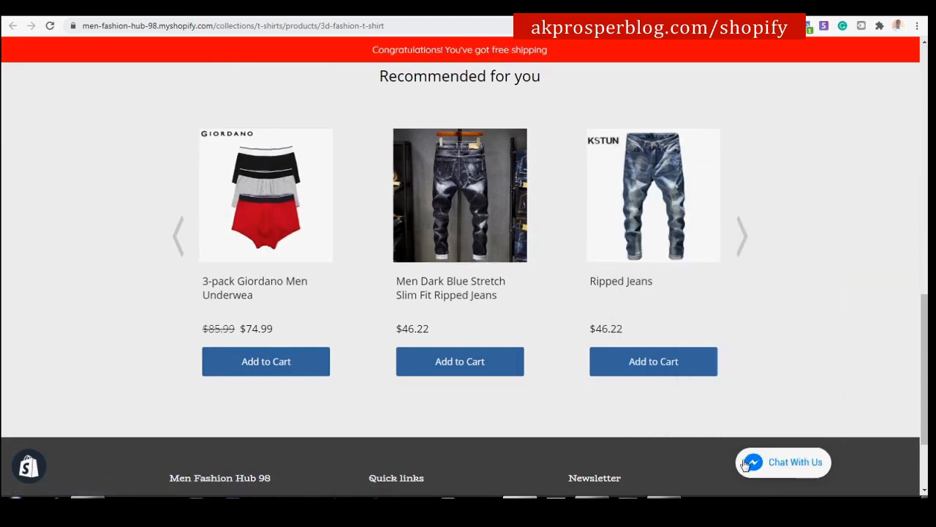
pyautogui.click(745, 464)
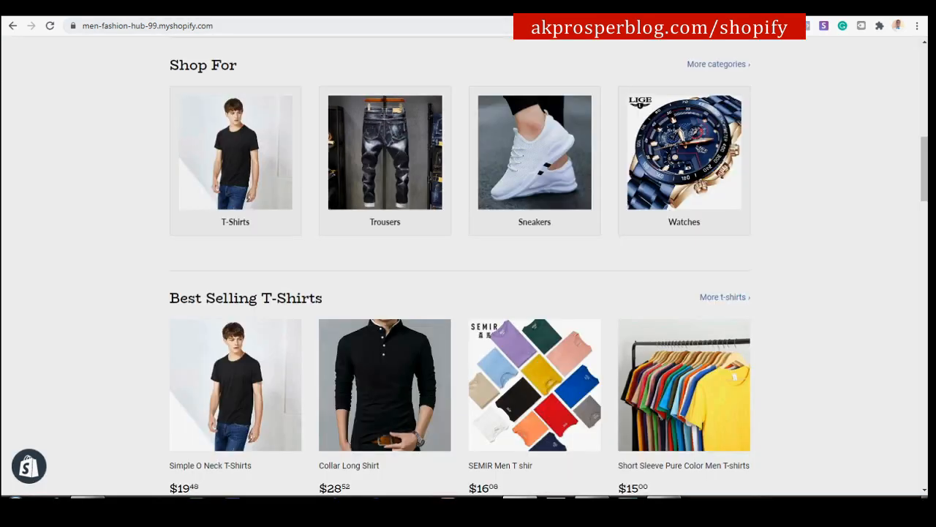
pyautogui.scroll(10, 368, 150)
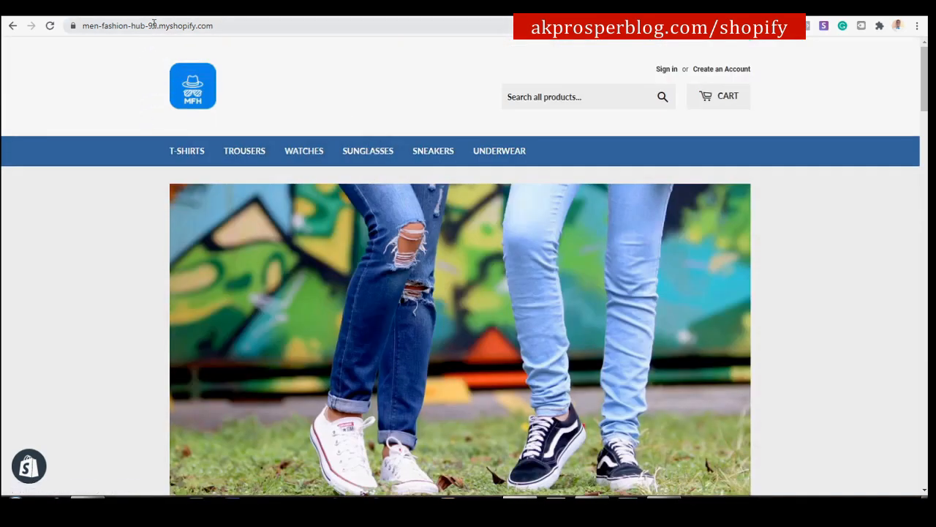
# Go to the store admin and open the Apps section.
pyautogui.click(240, 15)
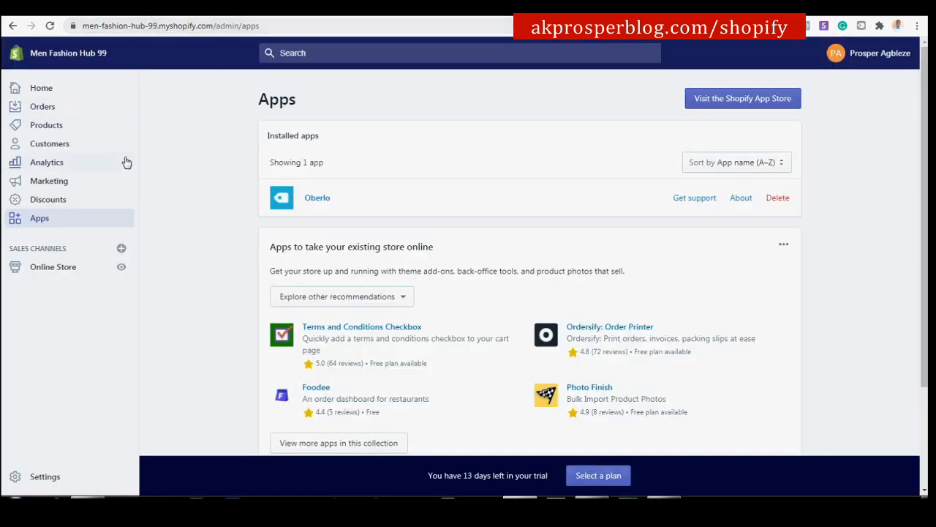
pyautogui.click(61, 218)
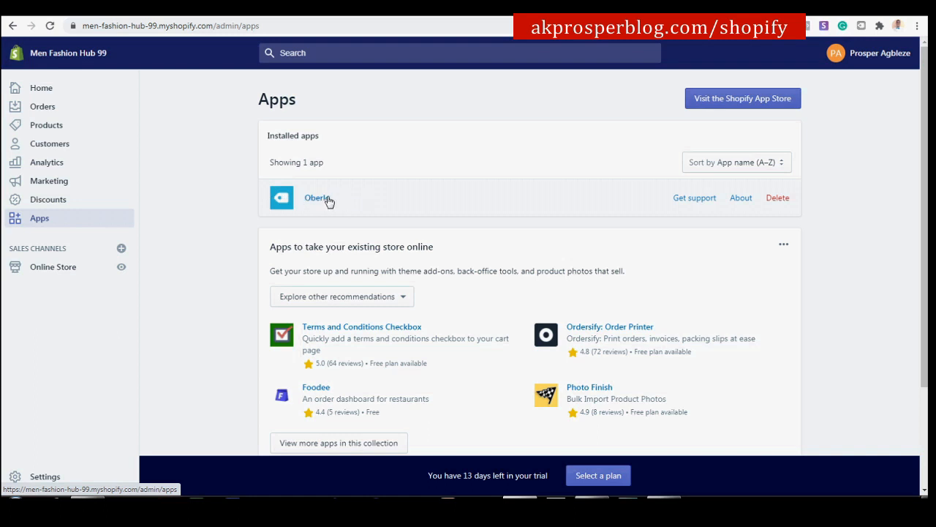
pyautogui.scroll(-2, 351, 208)
pyautogui.scroll(2, 408, 236)
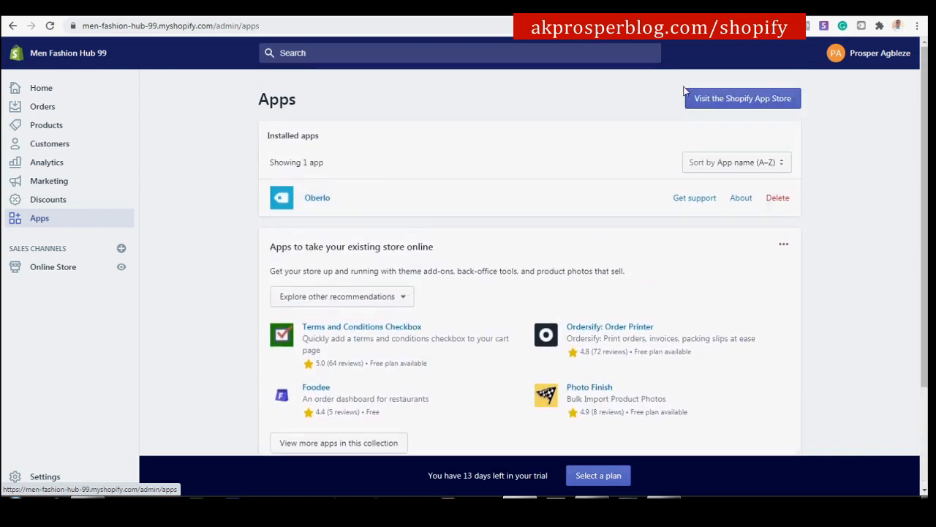
# Glance at the Shopify App Store page, then return to the admin Apps list showing Oberlo.
pyautogui.click(729, 98)
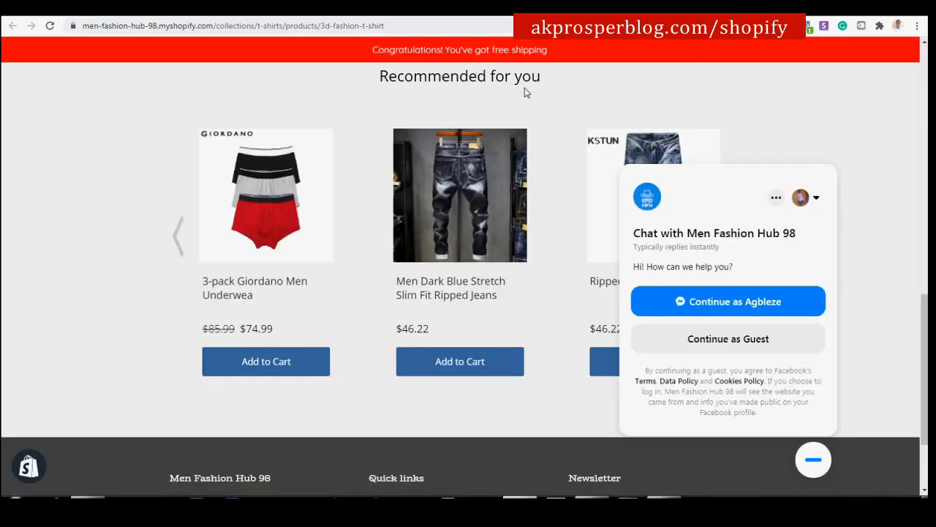
pyautogui.moveTo(373, 50); pyautogui.dragTo(582, 60)
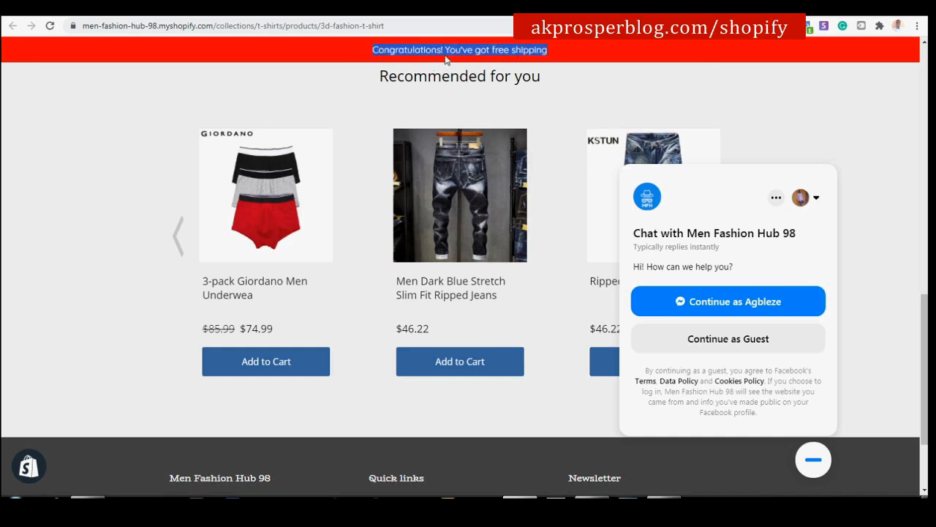
pyautogui.click(298, 14)
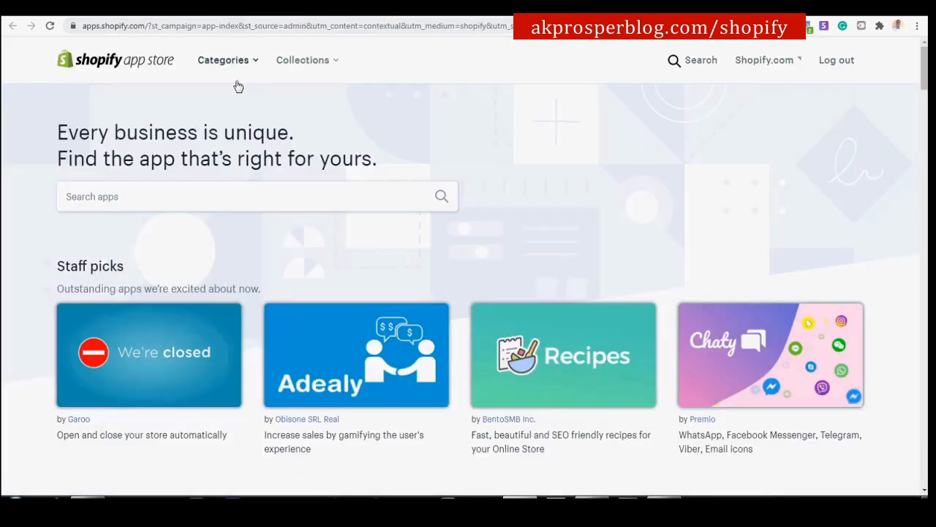
pyautogui.click(200, 14)
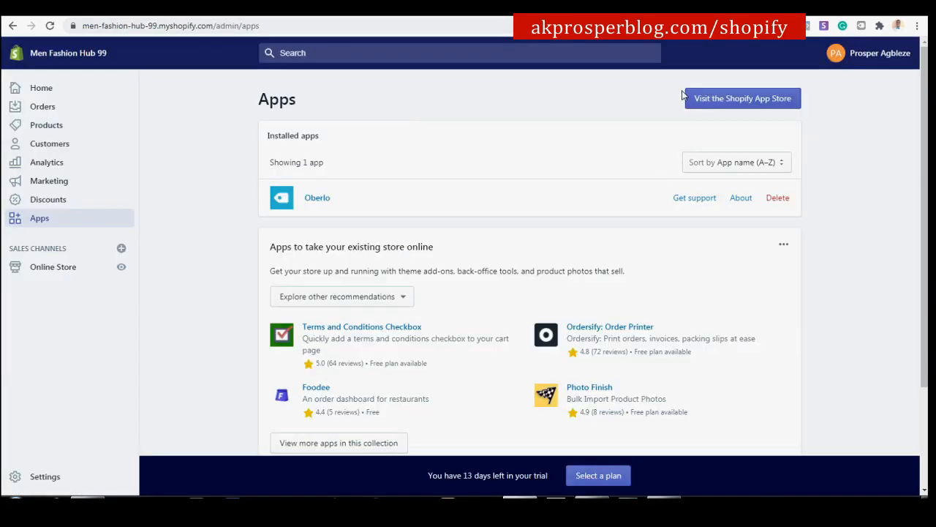
# Open the Shopify App Store home page and browse its collections.
pyautogui.click(711, 101)
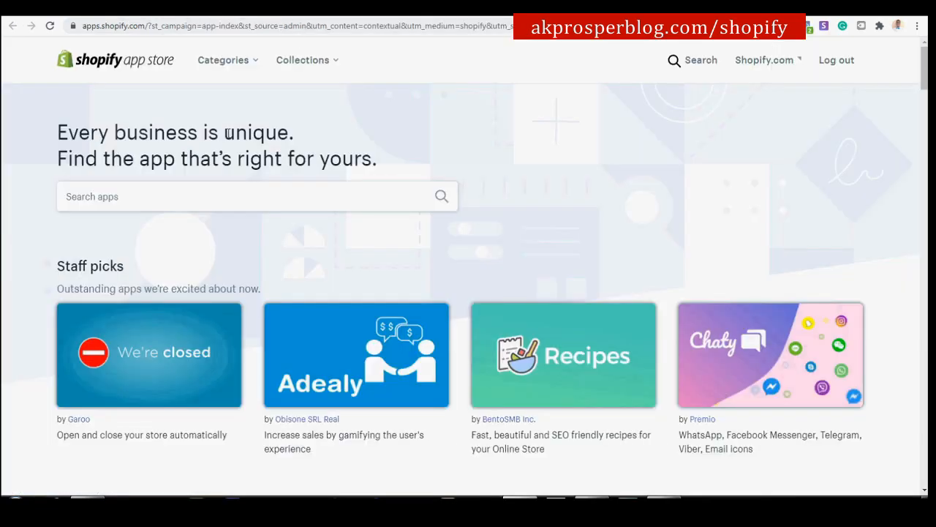
pyautogui.scroll(-10, 444, 277)
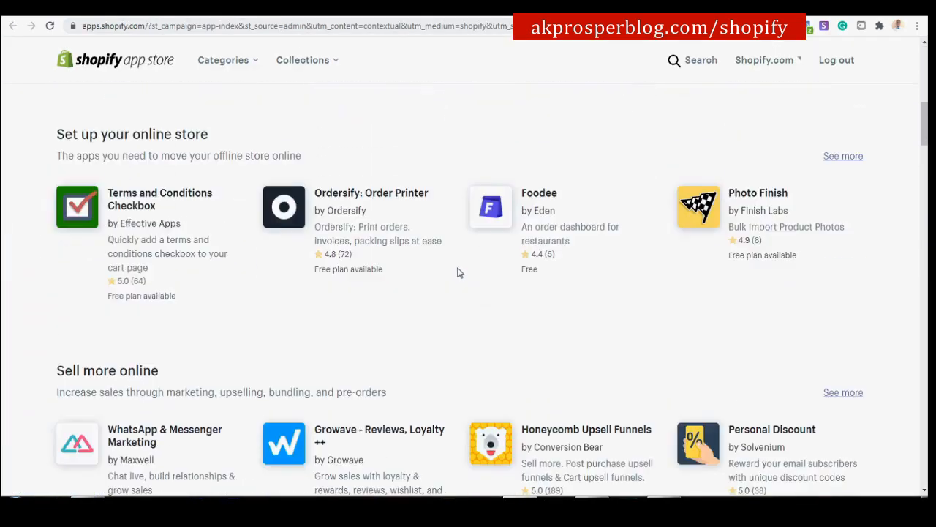
pyautogui.scroll(-12, 458, 271)
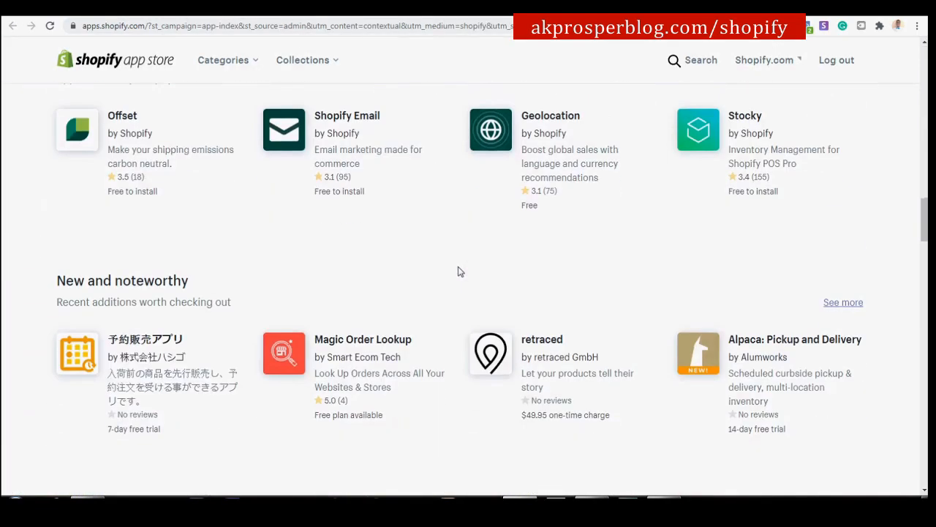
pyautogui.scroll(-12, 458, 272)
pyautogui.scroll(4, 458, 272)
pyautogui.scroll(2, 458, 272)
pyautogui.scroll(-10, 458, 271)
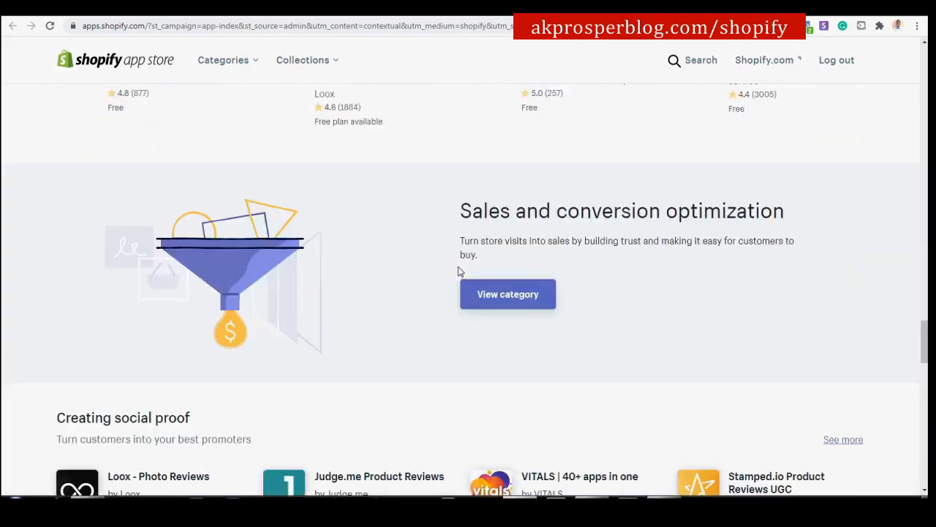
pyautogui.scroll(-9, 459, 272)
pyautogui.scroll(4, 459, 271)
pyautogui.scroll(12, 459, 272)
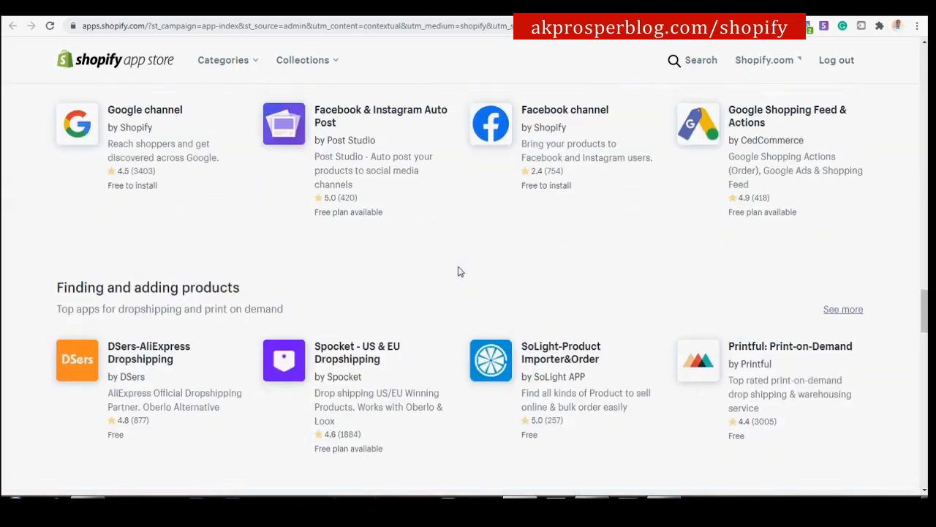
pyautogui.scroll(12, 459, 272)
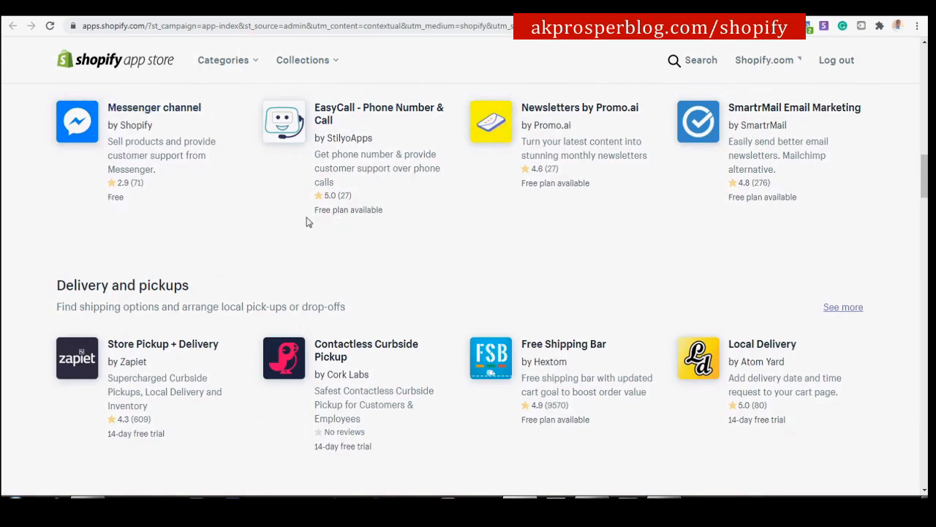
# Start an App Store search for free shipping apps, typing 'free s'.
pyautogui.scroll(-3, 468, 245)
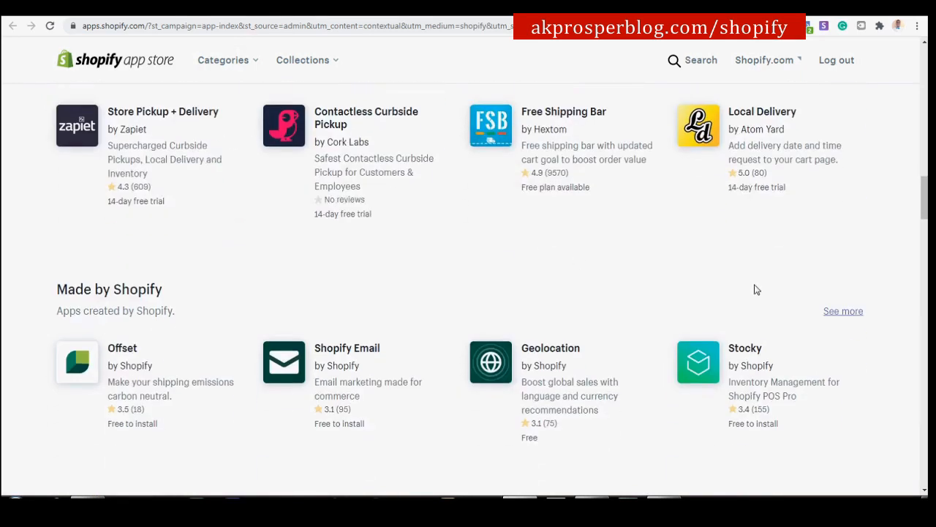
pyautogui.scroll(-3, 631, 320)
pyautogui.scroll(1, 632, 320)
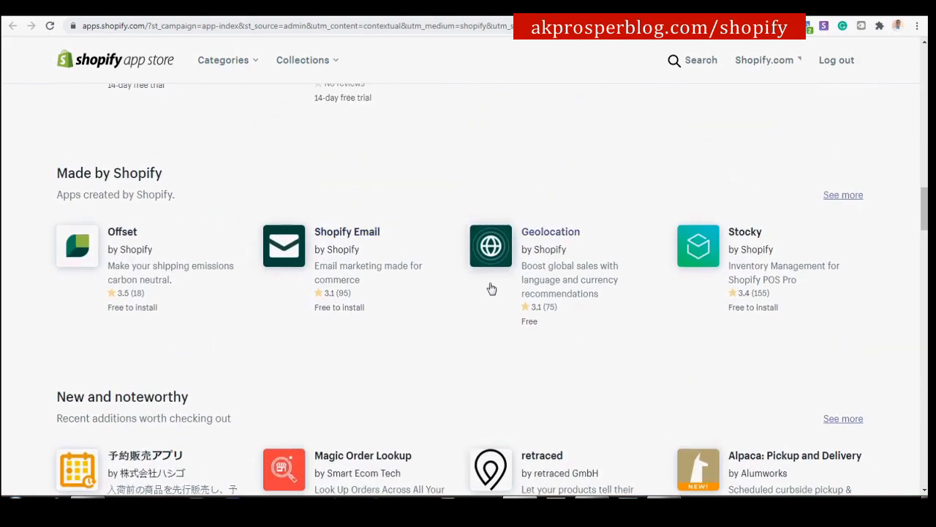
pyautogui.scroll(15, 298, 251)
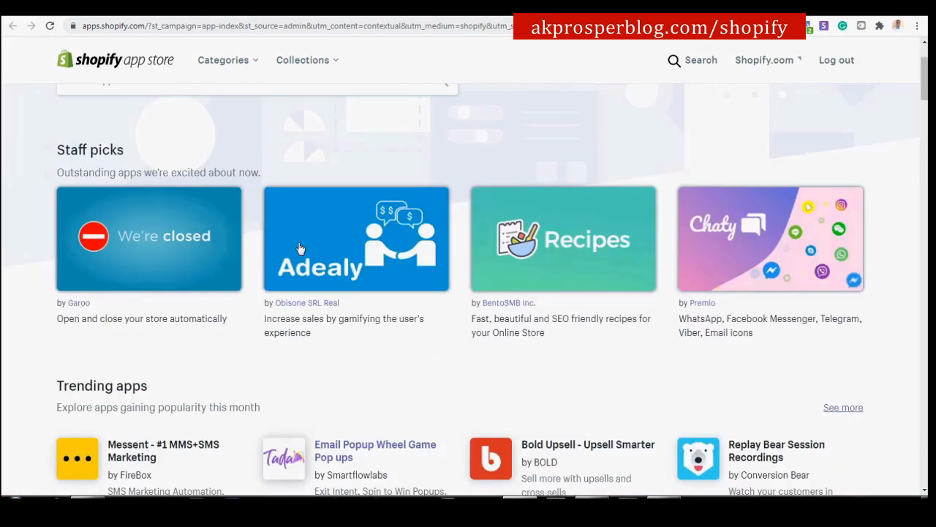
pyautogui.scroll(2, 300, 248)
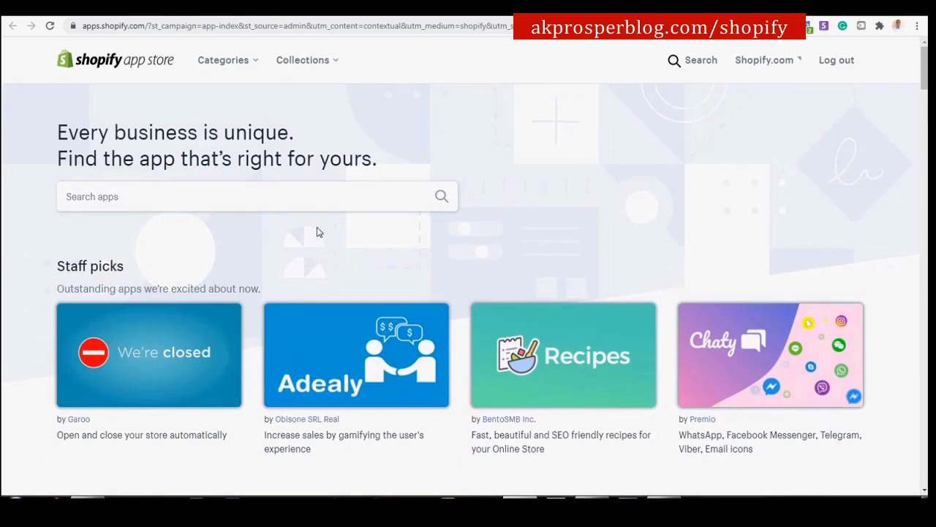
pyautogui.click(259, 200)
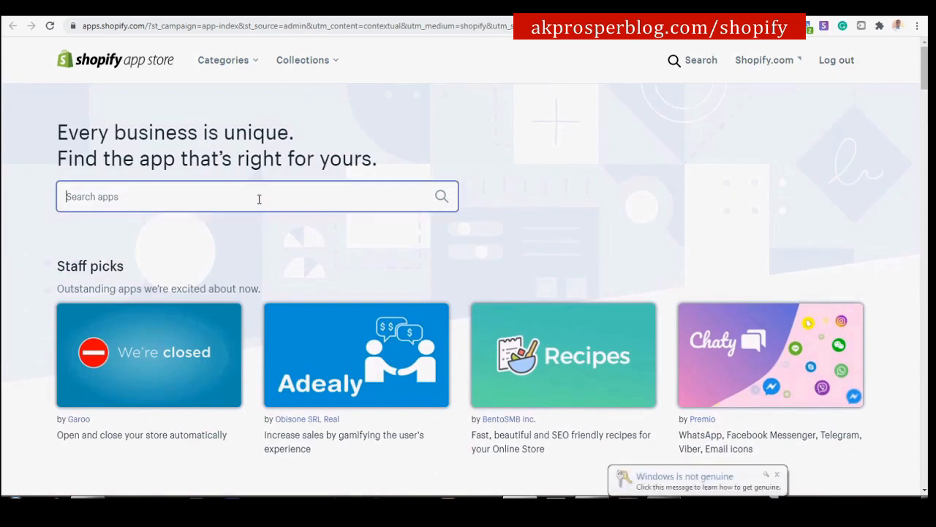
pyautogui.write('free sh')
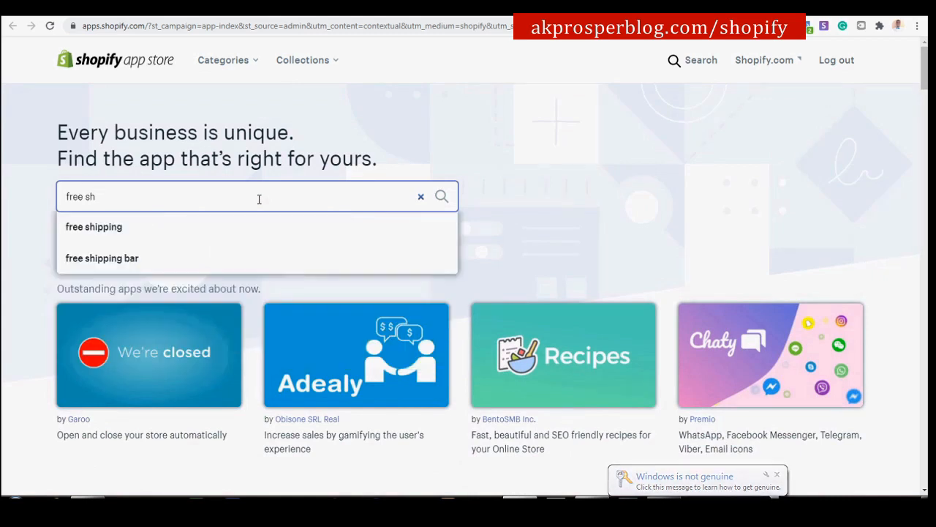
# Search 'free shipping bar', open Free Shipping Bar by Hextom, and add it to the store.
pyautogui.click(146, 271)
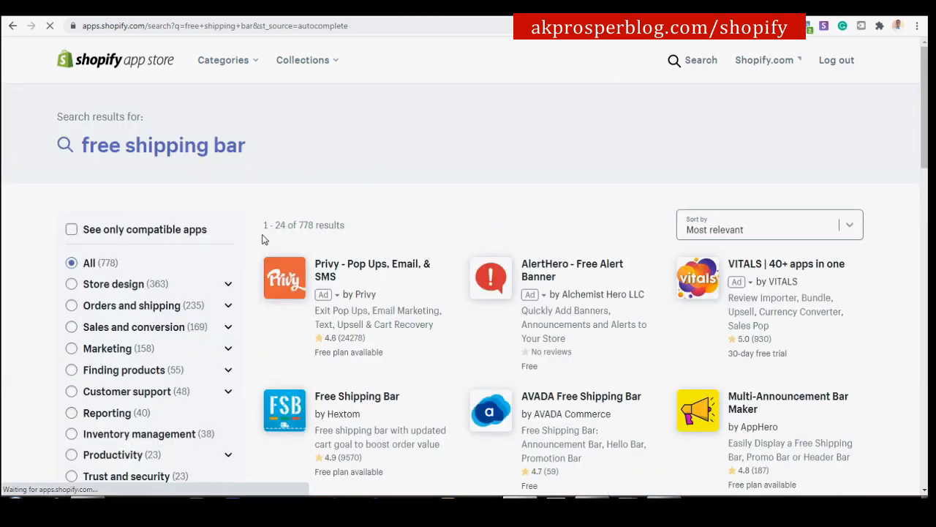
pyautogui.scroll(-1, 322, 398)
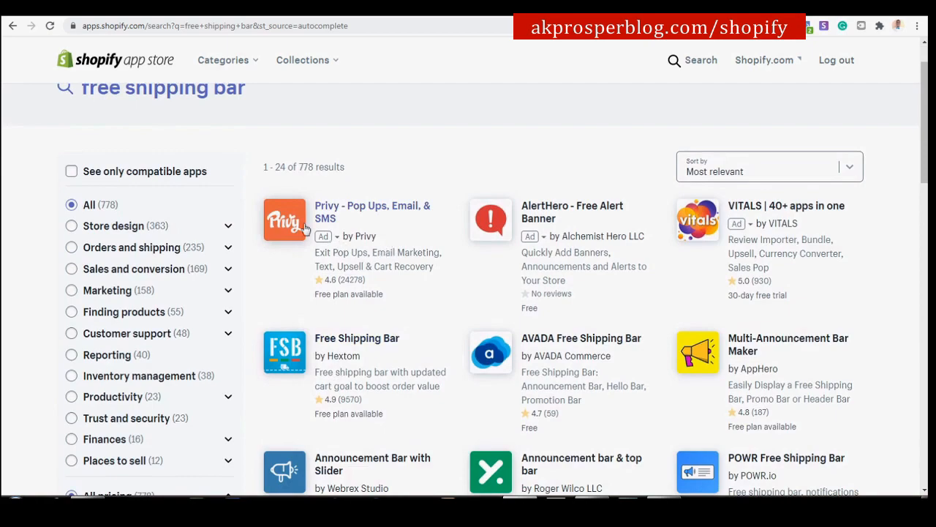
pyautogui.scroll(-5, 607, 336)
pyautogui.scroll(5, 578, 292)
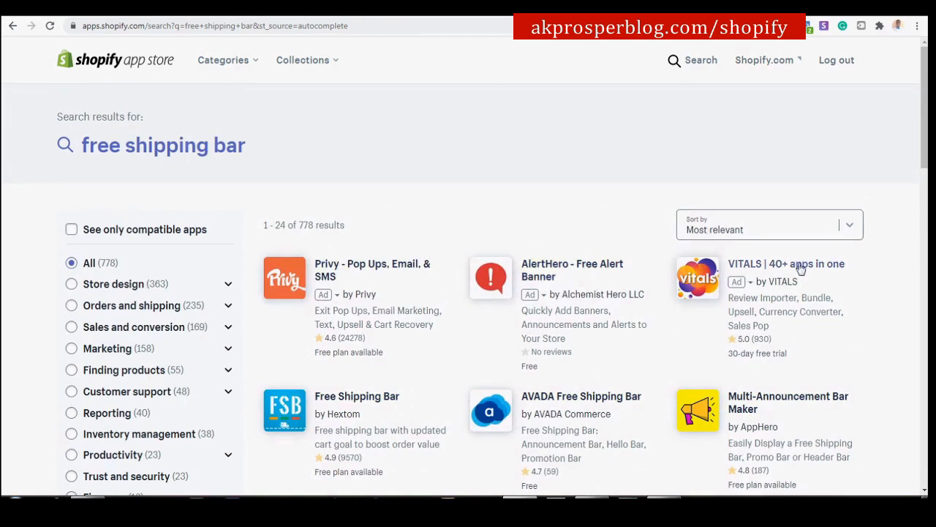
pyautogui.scroll(-1, 799, 265)
pyautogui.scroll(-2, 803, 281)
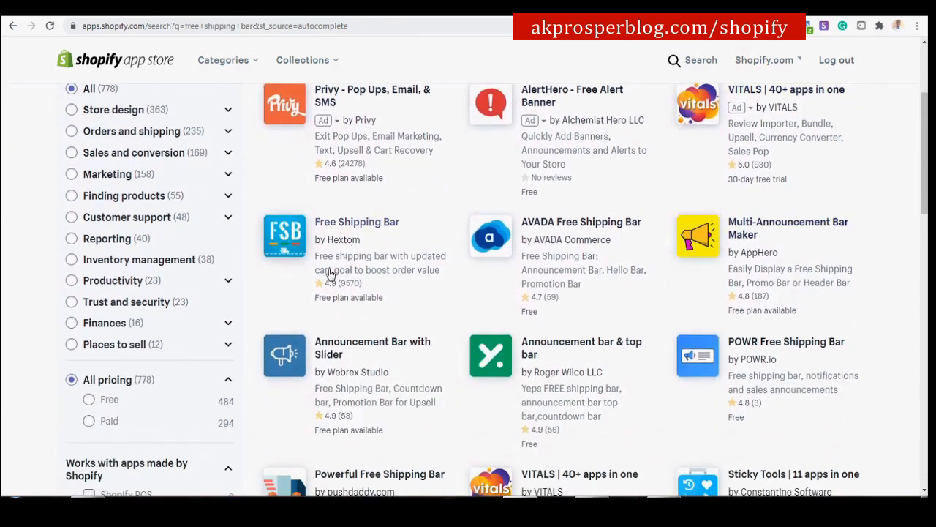
pyautogui.click(341, 224)
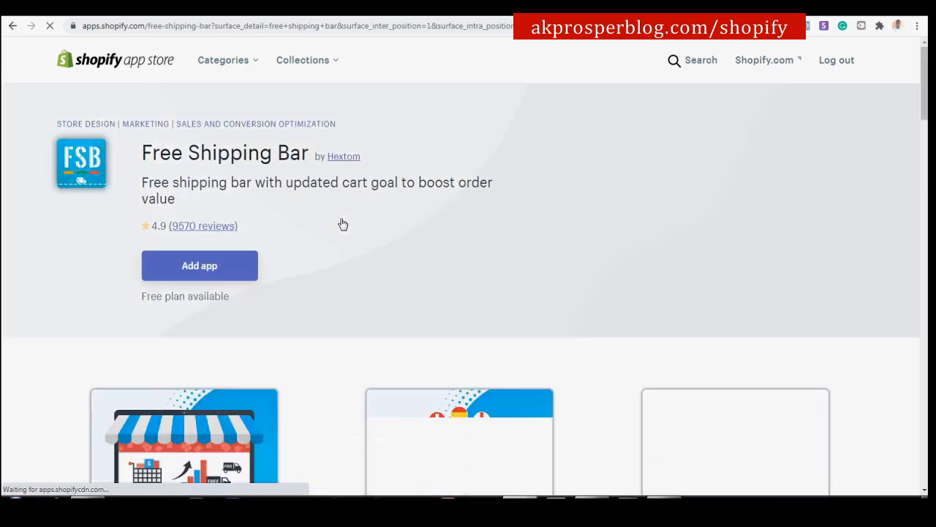
pyautogui.click(201, 273)
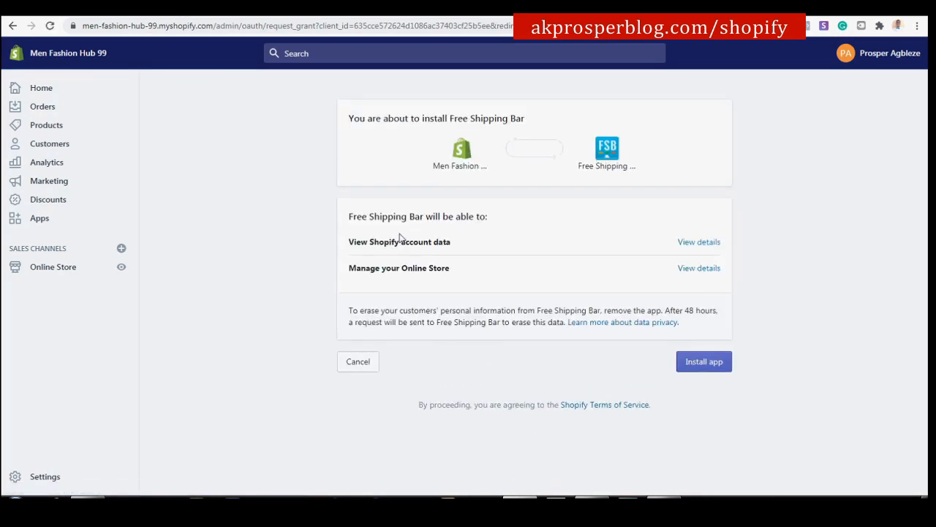
# Install Free Shipping Bar and scroll its dashboard down to the Create New Bar button.
pyautogui.click(711, 363)
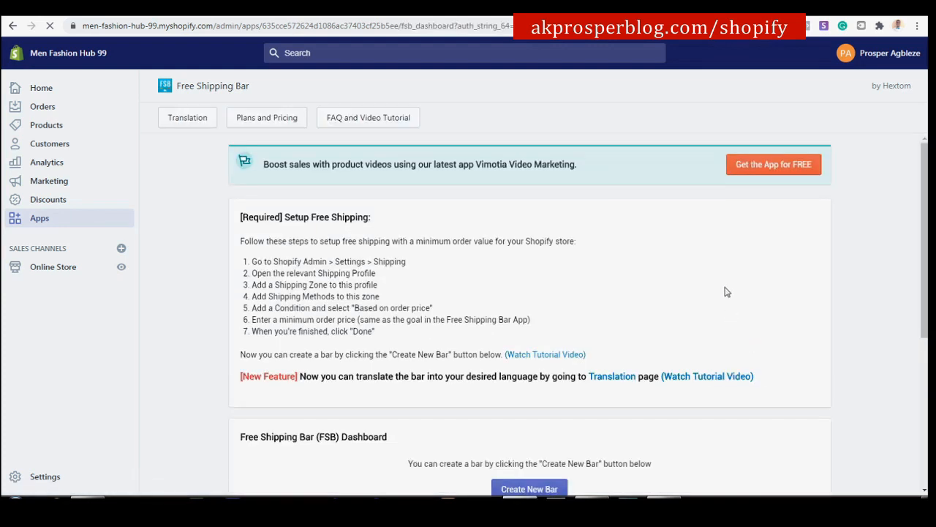
pyautogui.scroll(-3, 585, 201)
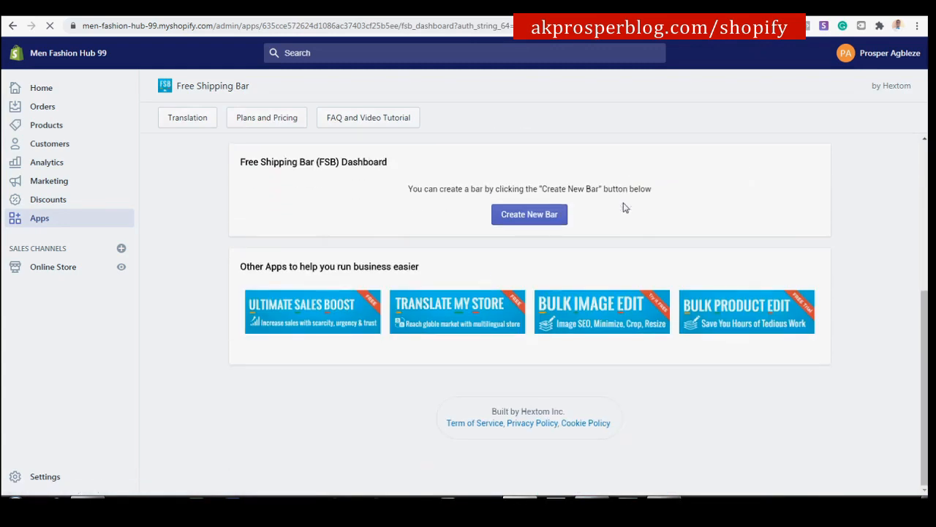
pyautogui.scroll(5, 622, 206)
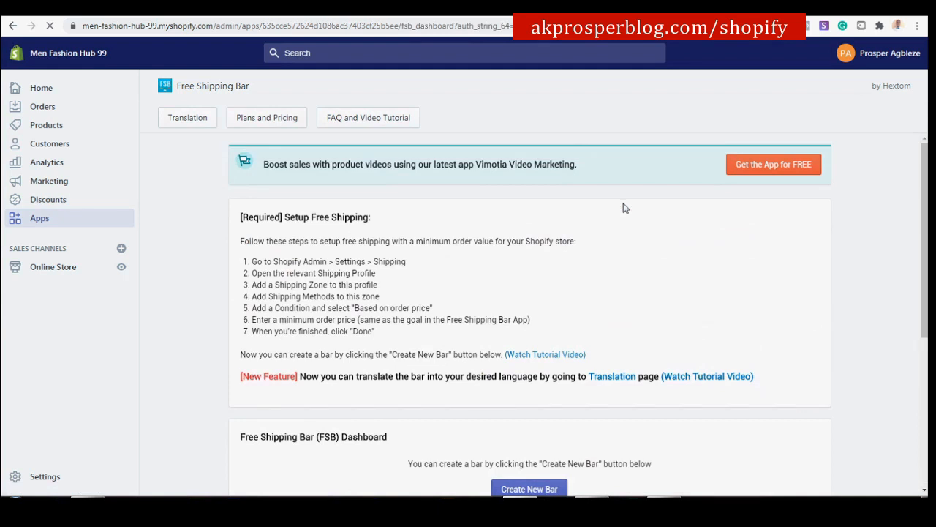
pyautogui.scroll(-4, 624, 205)
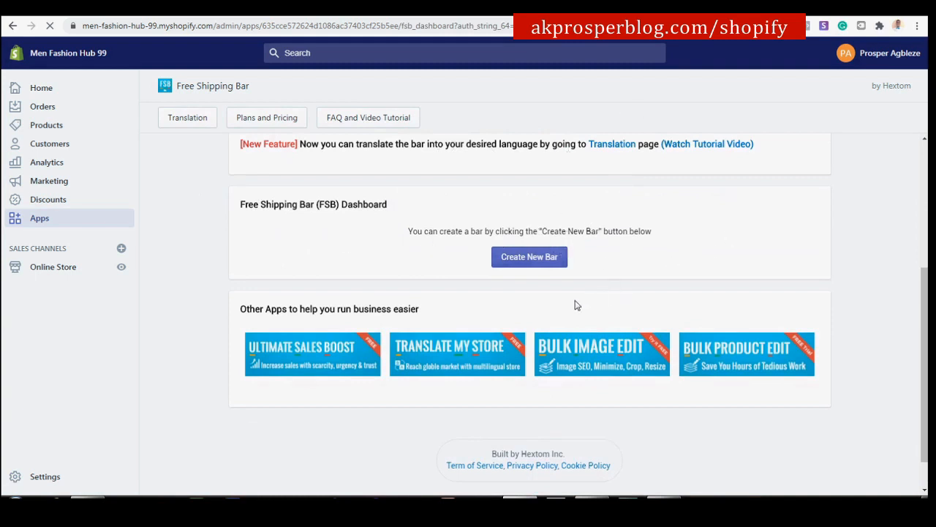
# Create a new shipping bar from the It's Easy template.
pyautogui.click(535, 260)
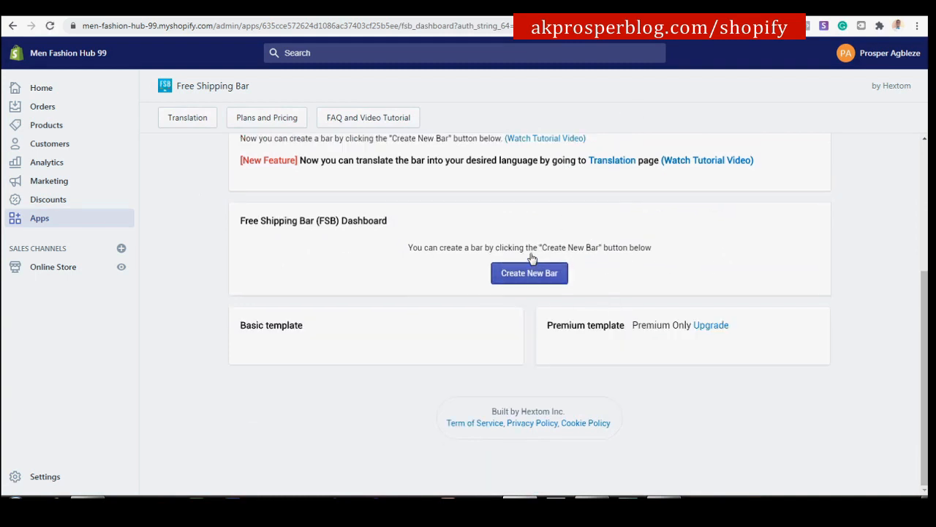
pyautogui.scroll(-1, 512, 262)
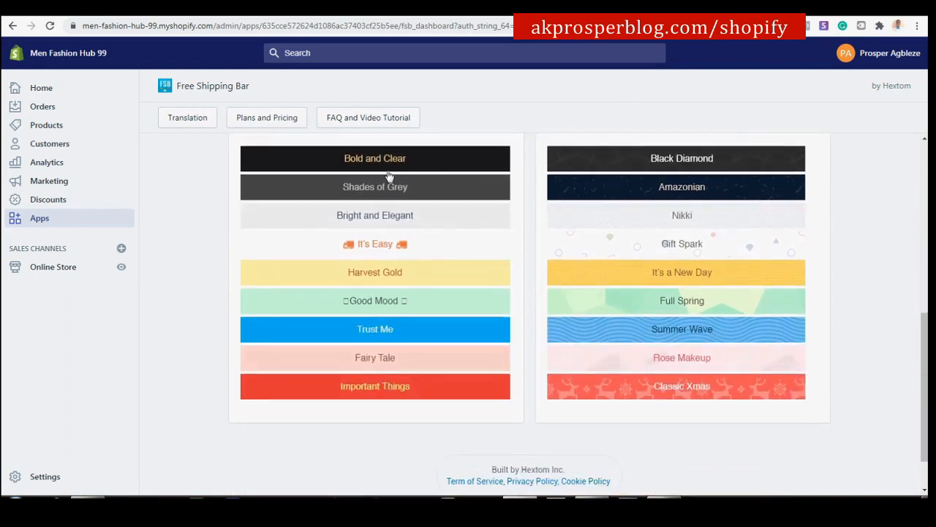
pyautogui.click(375, 246)
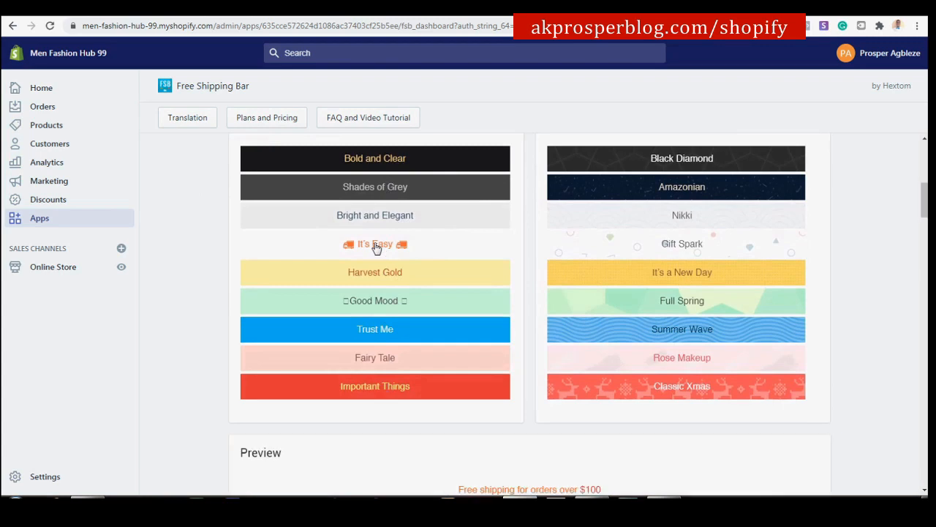
pyautogui.scroll(-4, 375, 247)
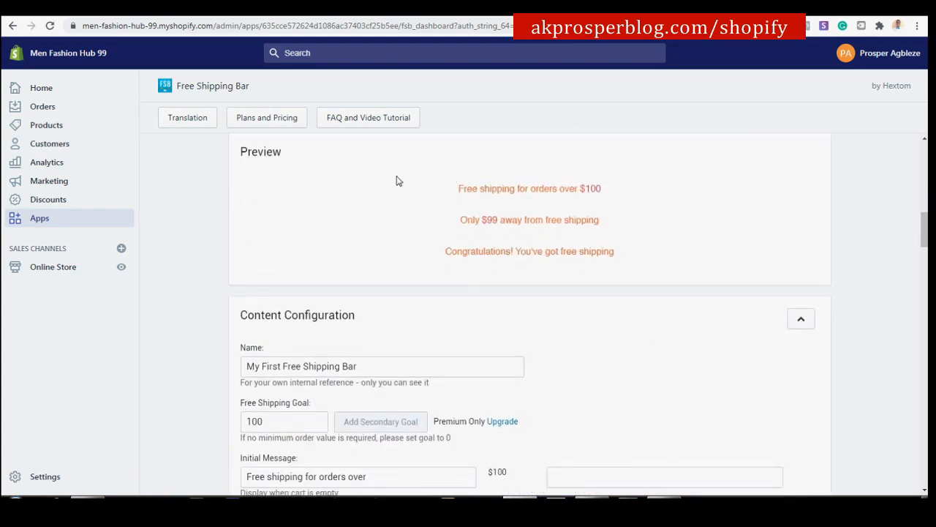
pyautogui.scroll(-3, 453, 242)
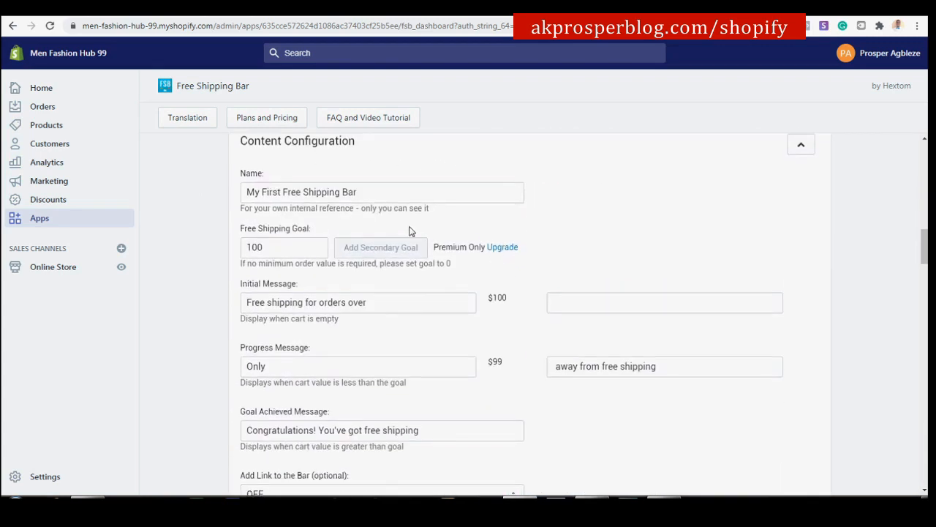
pyautogui.scroll(2, 311, 199)
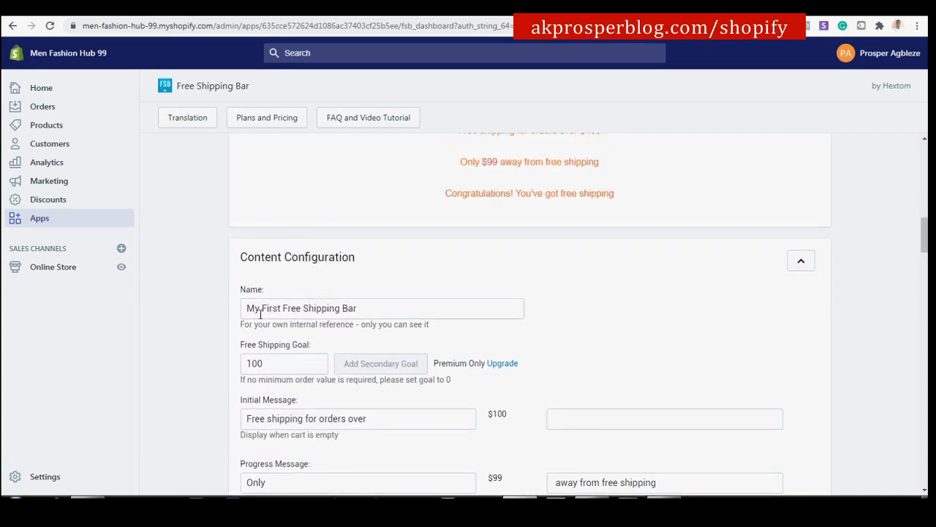
pyautogui.scroll(1, 483, 256)
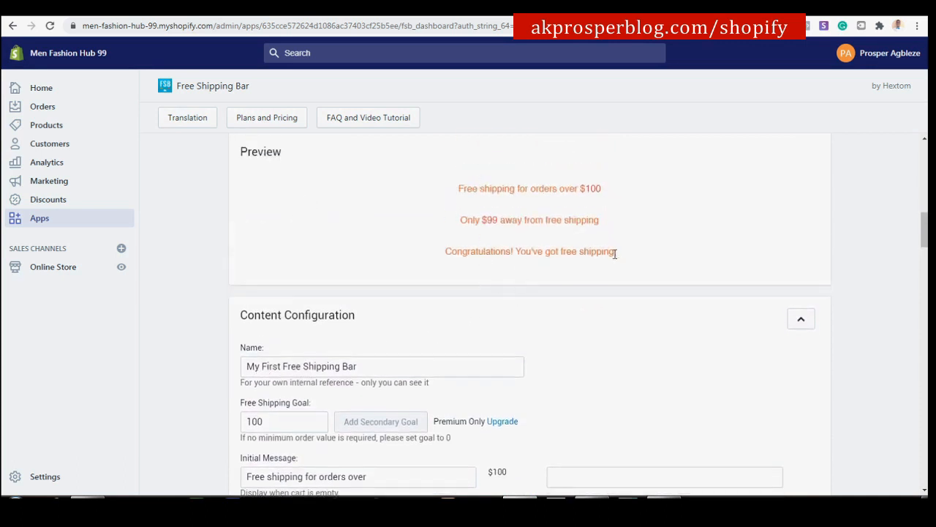
# Copy the congratulations preview message and paste it as the bar's Name.
pyautogui.moveTo(614, 251); pyautogui.dragTo(447, 261)
pyautogui.hotkey('ctrl', 'c')
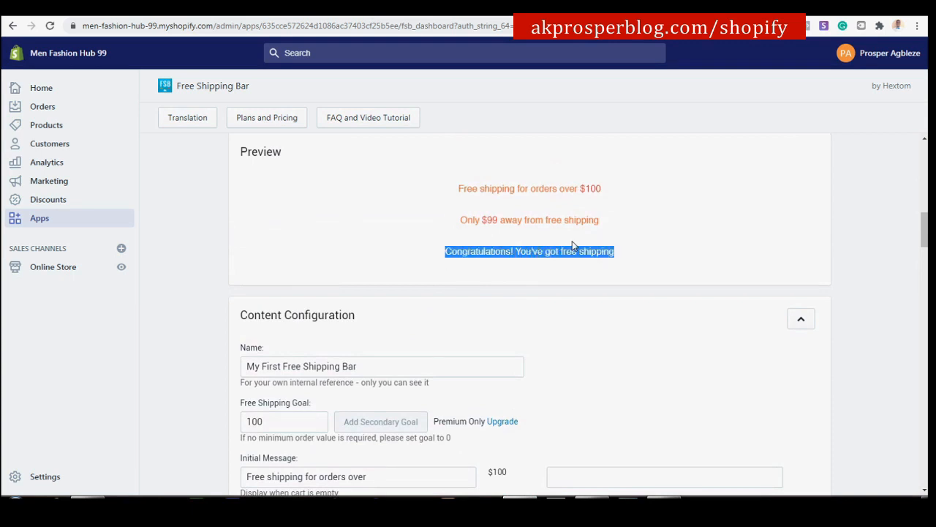
pyautogui.scroll(-2, 572, 240)
pyautogui.moveTo(363, 250); pyautogui.dragTo(193, 247)
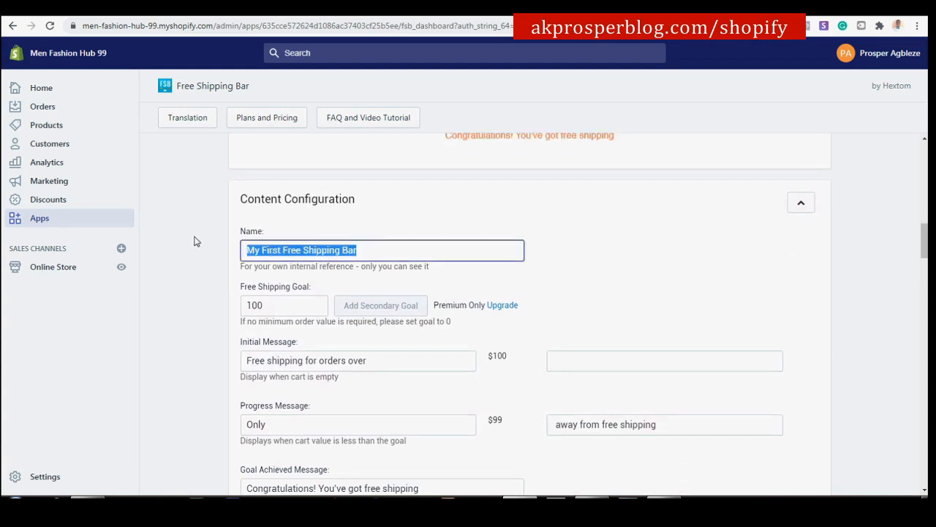
pyautogui.hotkey('ctrl', 'v')
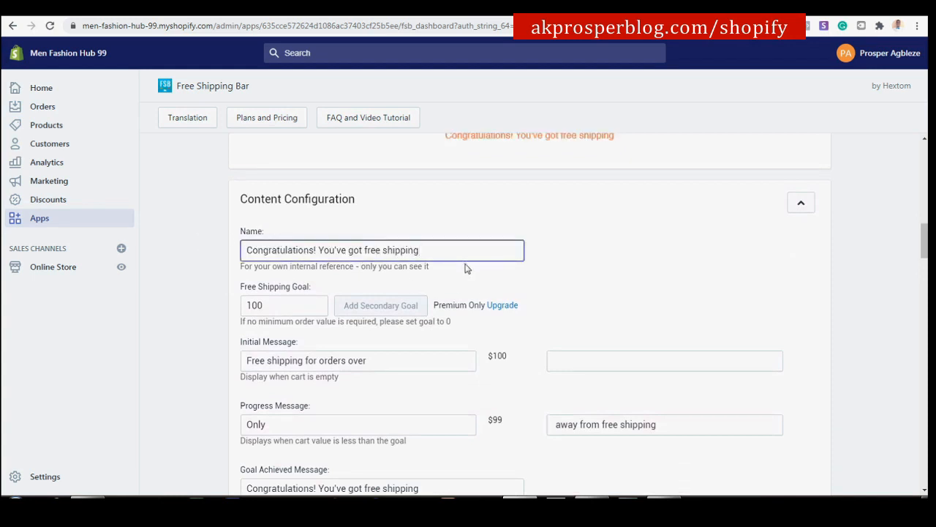
pyautogui.scroll(-1, 465, 270)
pyautogui.scroll(-1, 429, 309)
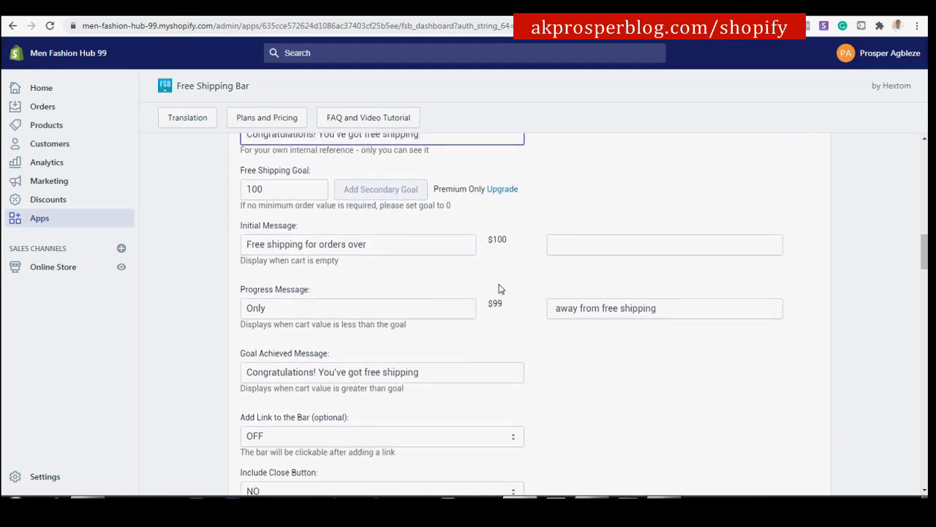
pyautogui.scroll(-1, 515, 282)
pyautogui.scroll(-2, 514, 282)
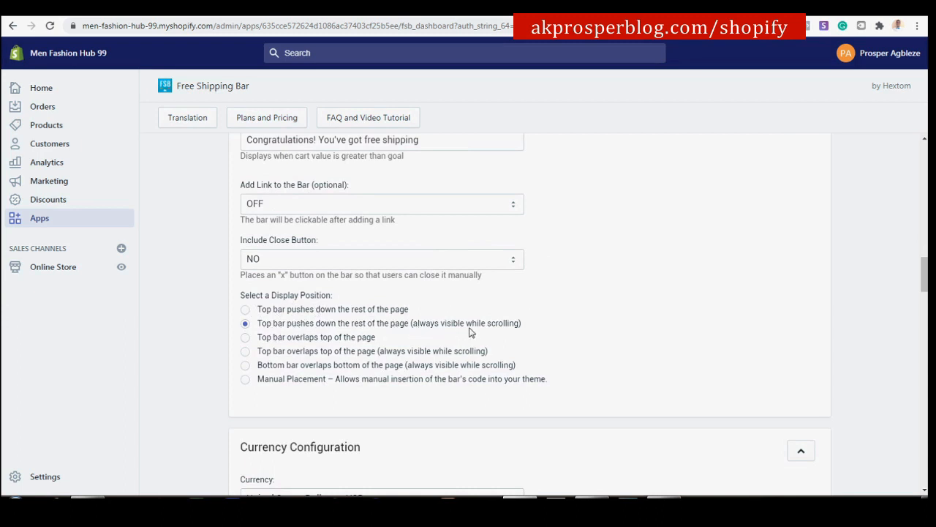
pyautogui.scroll(-5, 449, 335)
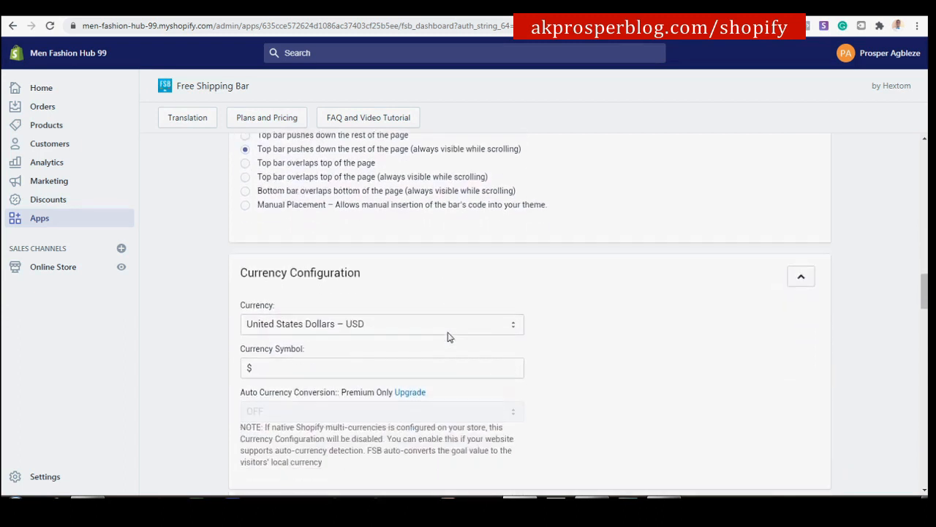
pyautogui.scroll(-3, 449, 337)
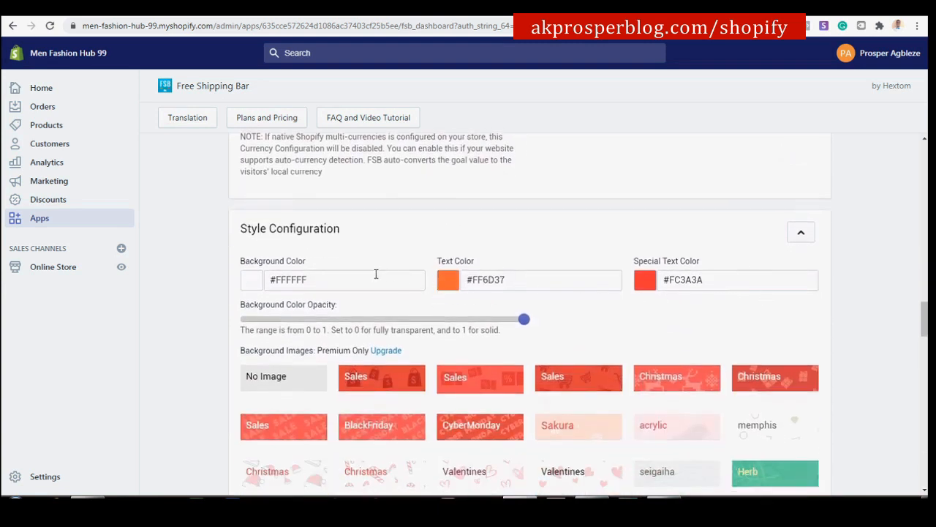
# Set the bar's text colour to white #ffffff and background to red #ff0000.
pyautogui.click(457, 283)
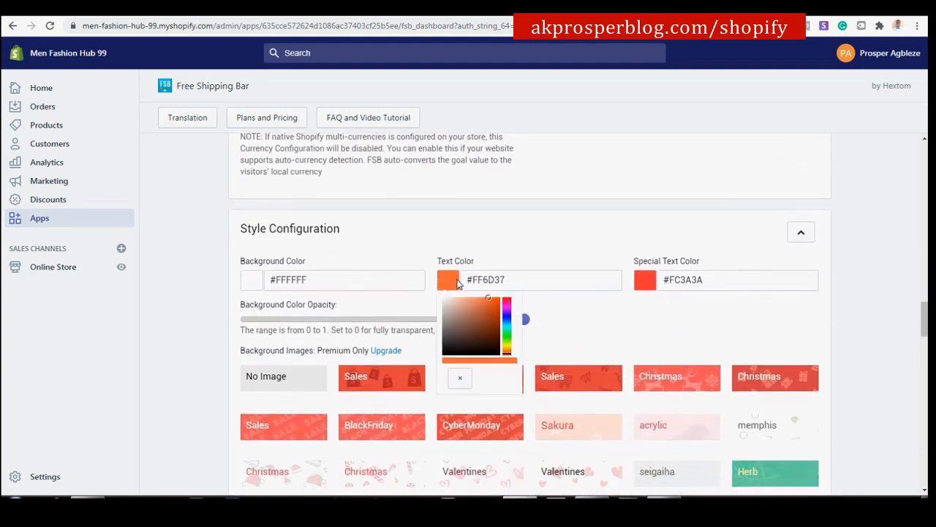
pyautogui.moveTo(474, 305); pyautogui.dragTo(430, 283)
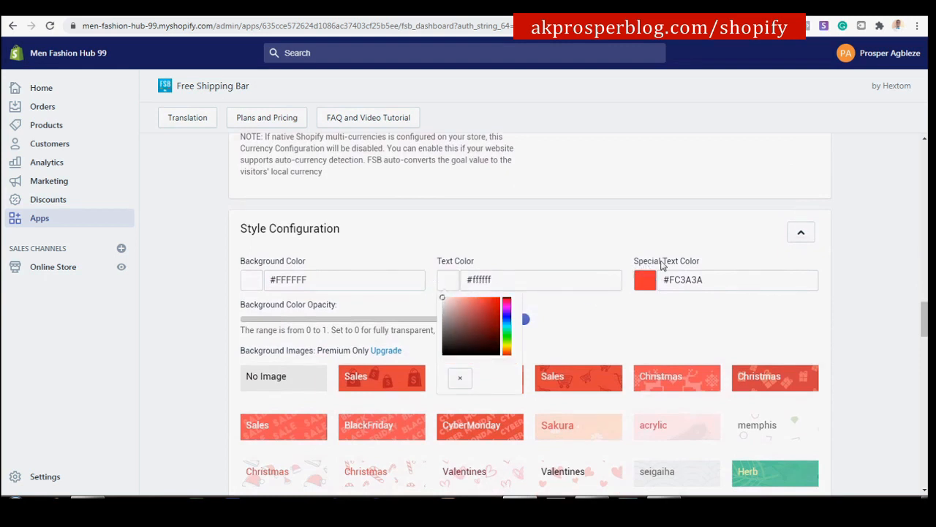
pyautogui.click(255, 283)
pyautogui.moveTo(262, 335); pyautogui.dragTo(319, 280)
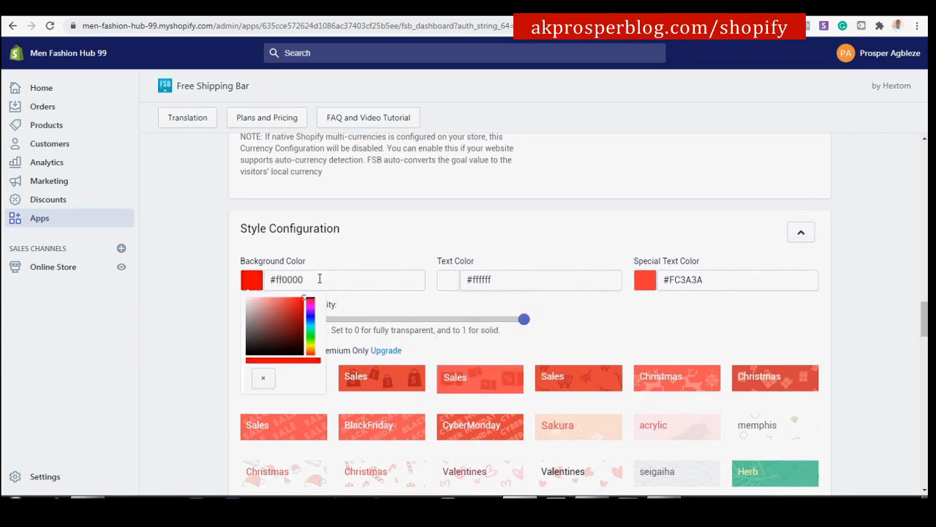
pyautogui.click(681, 325)
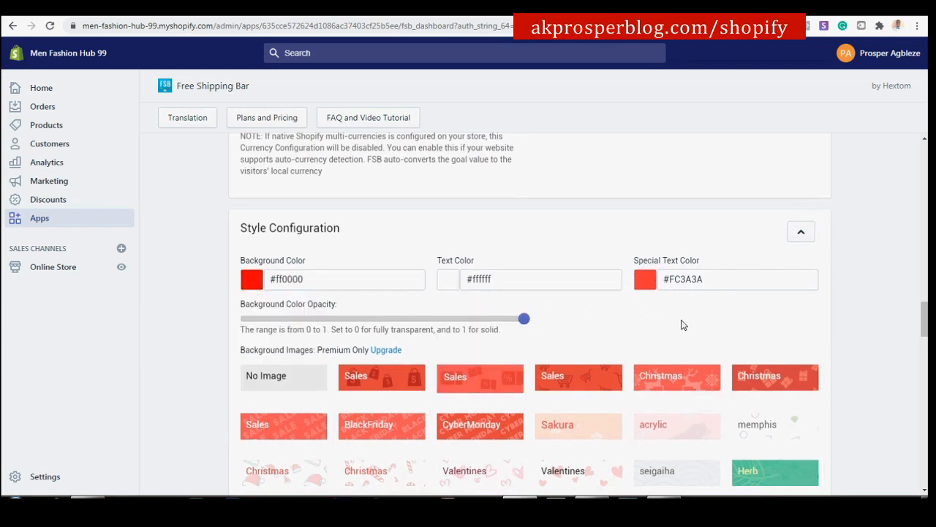
# Switch the bar font to Quicksand and save the new bar.
pyautogui.scroll(-4, 681, 325)
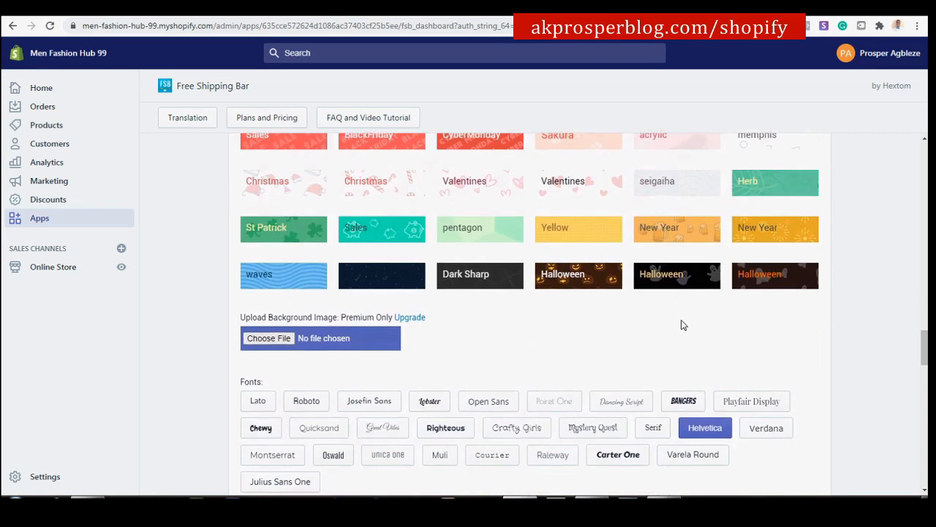
pyautogui.scroll(-2, 681, 325)
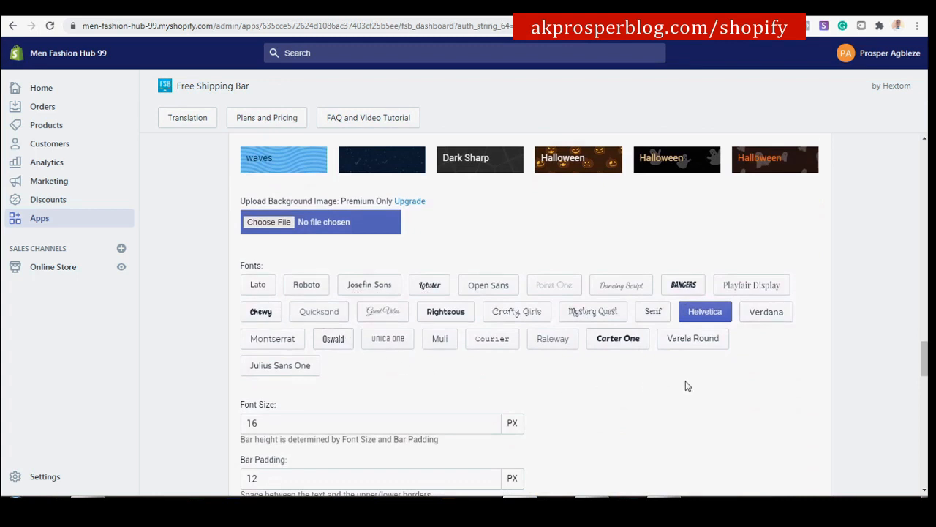
pyautogui.click(331, 313)
pyautogui.scroll(-3, 575, 351)
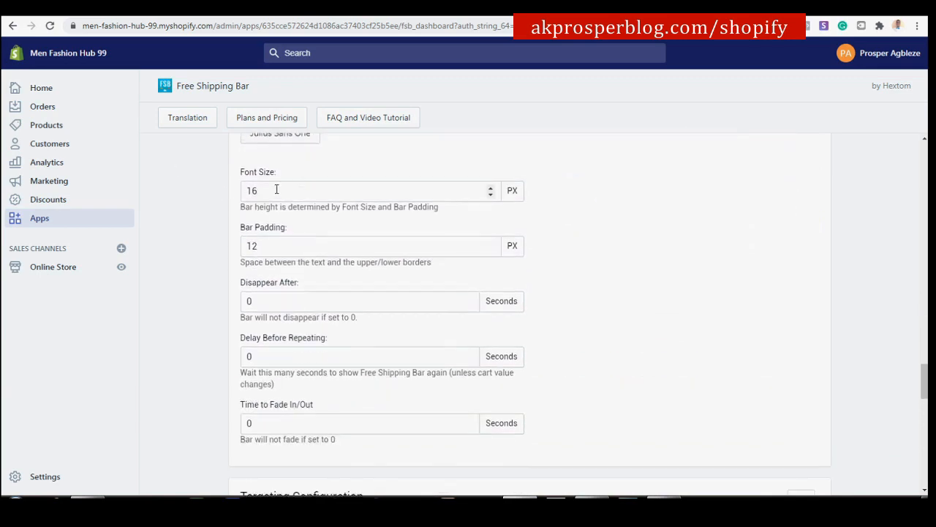
pyautogui.scroll(-5, 320, 273)
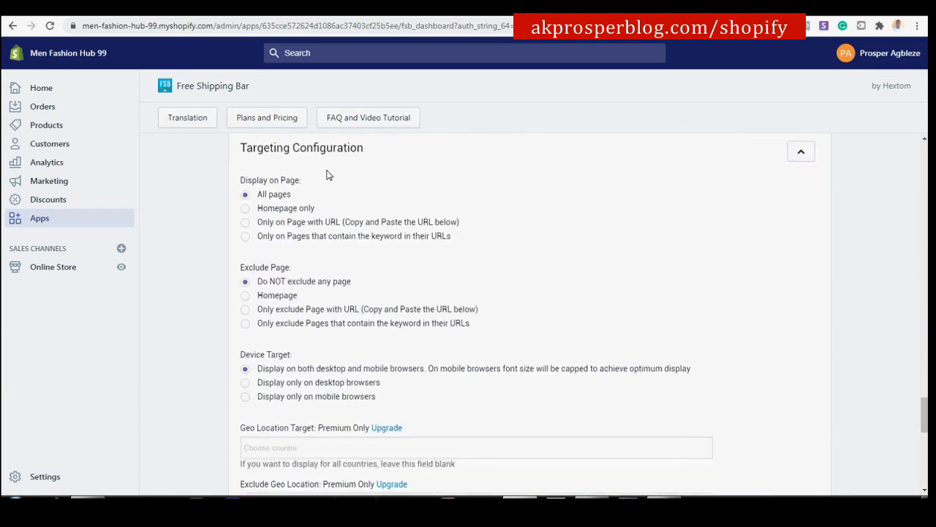
pyautogui.scroll(-5, 327, 174)
pyautogui.scroll(-2, 388, 256)
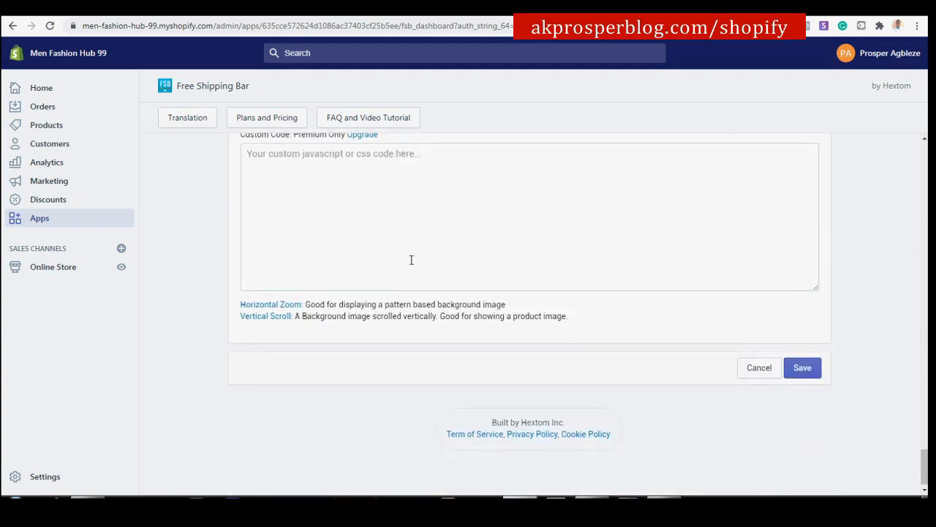
pyautogui.click(819, 360)
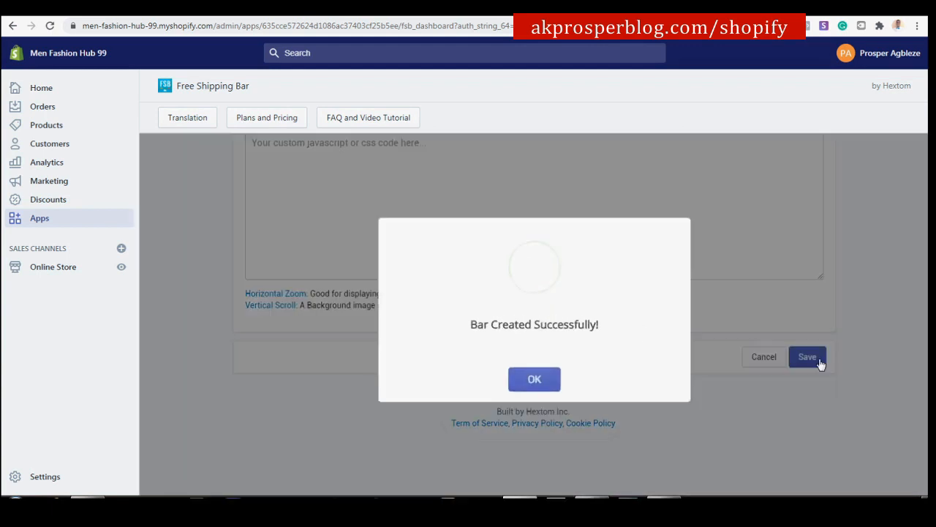
# Dismiss the Bar Created confirmation and reload the storefront until the red free shipping bar appears.
pyautogui.click(524, 378)
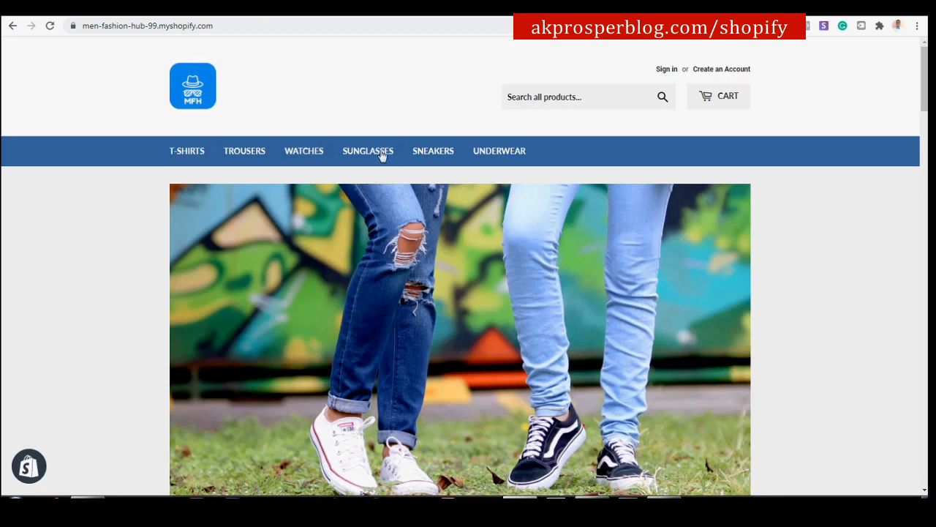
pyautogui.click(48, 28)
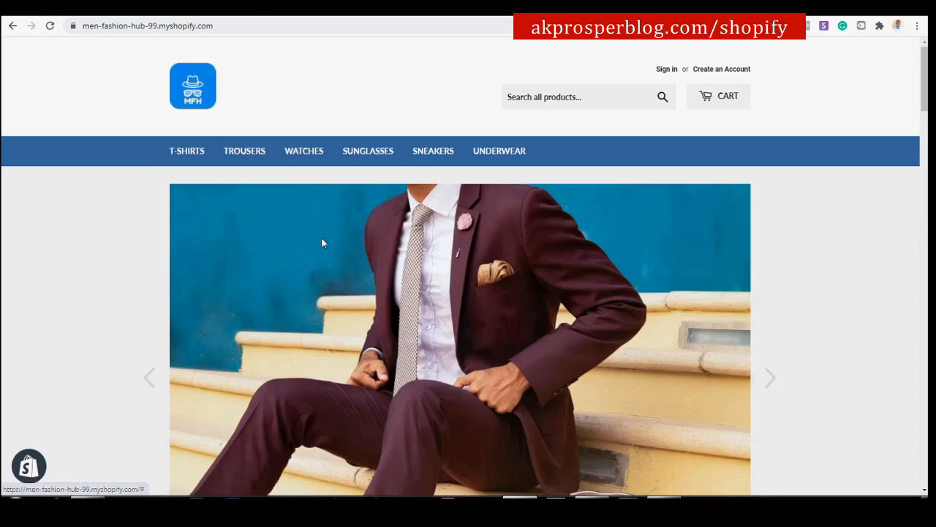
pyautogui.click(49, 25)
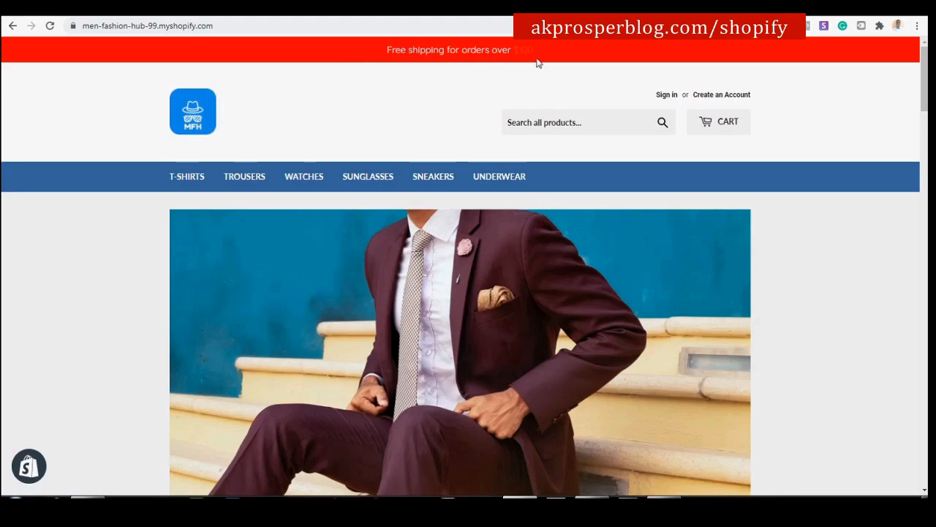
# Open the existing free shipping bar for editing from the admin Apps page.
pyautogui.click(265, 10)
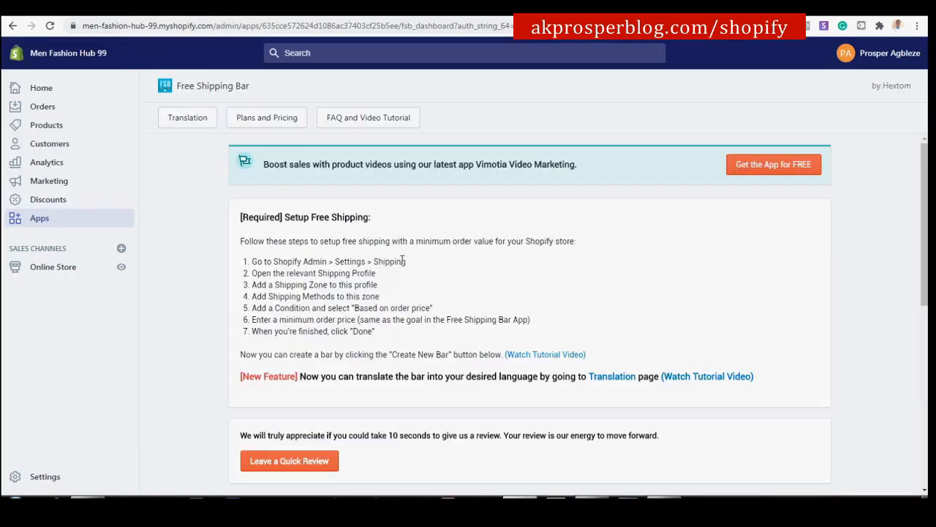
pyautogui.scroll(-5, 418, 251)
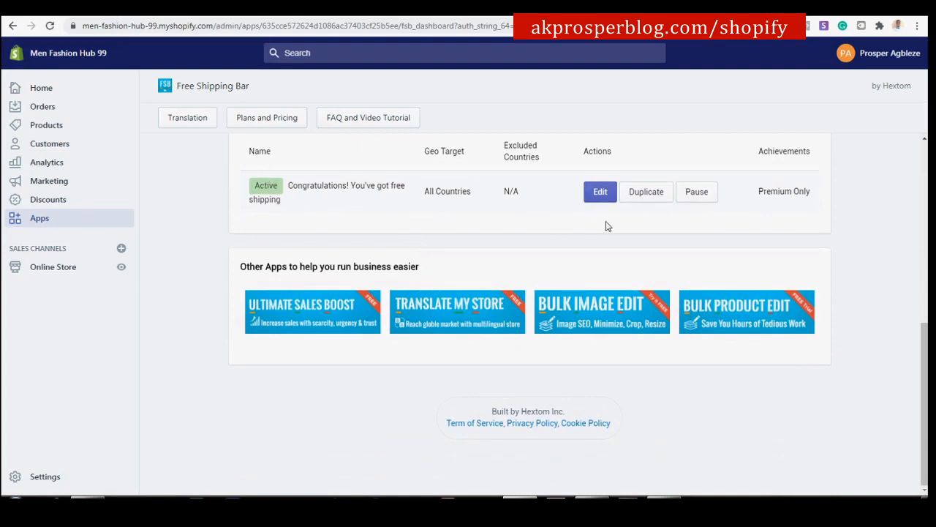
pyautogui.click(600, 192)
pyautogui.scroll(-1, 586, 205)
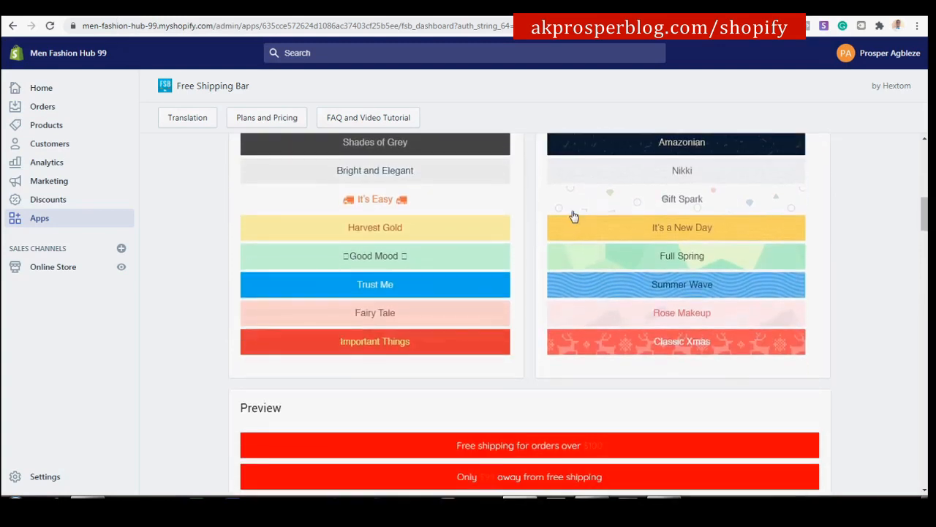
pyautogui.scroll(5, 560, 233)
pyautogui.scroll(2, 536, 212)
pyautogui.scroll(-4, 537, 213)
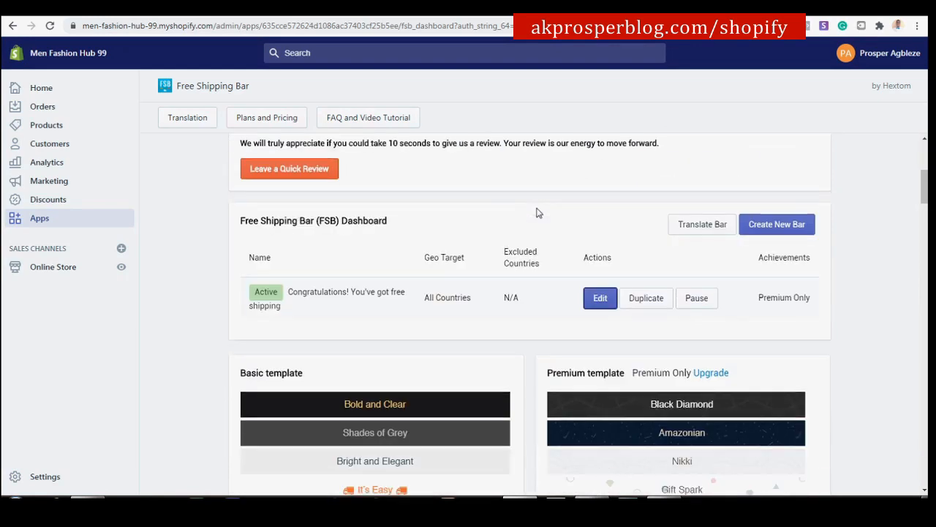
pyautogui.scroll(-10, 574, 320)
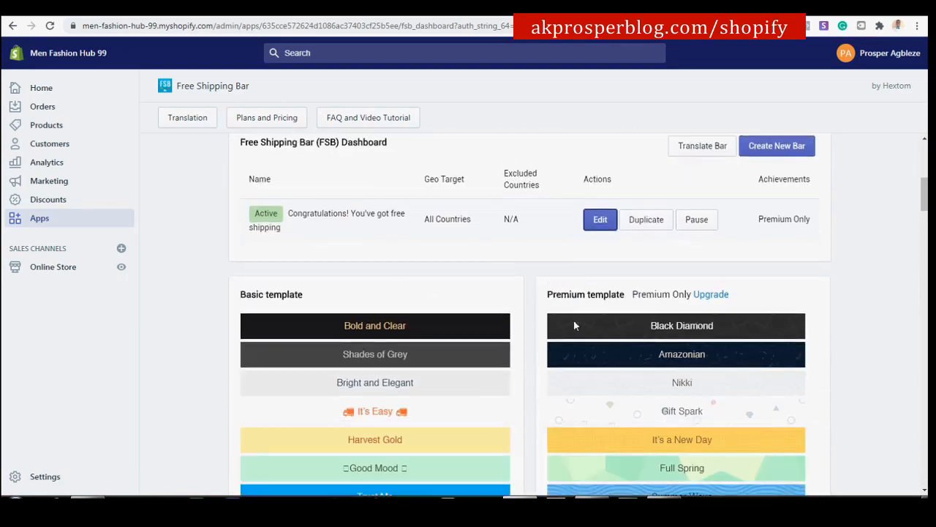
pyautogui.scroll(-2, 574, 324)
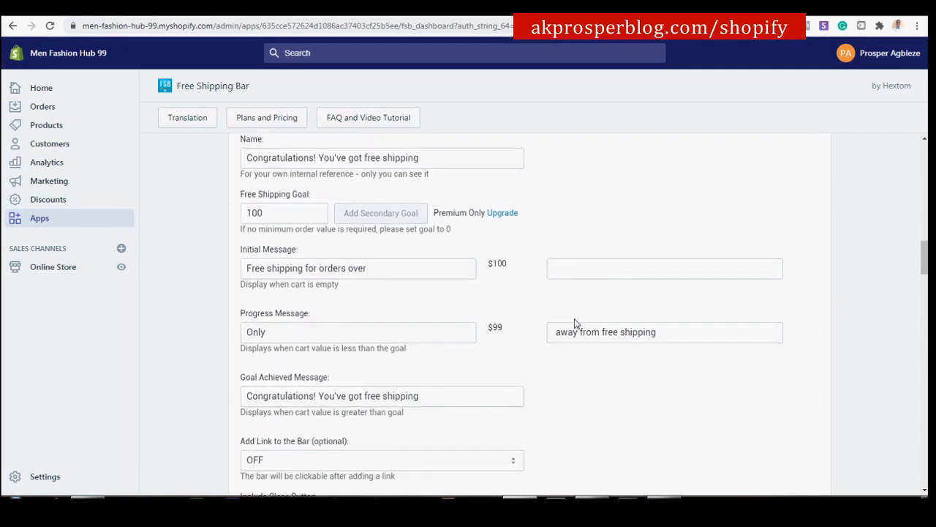
pyautogui.scroll(1, 574, 323)
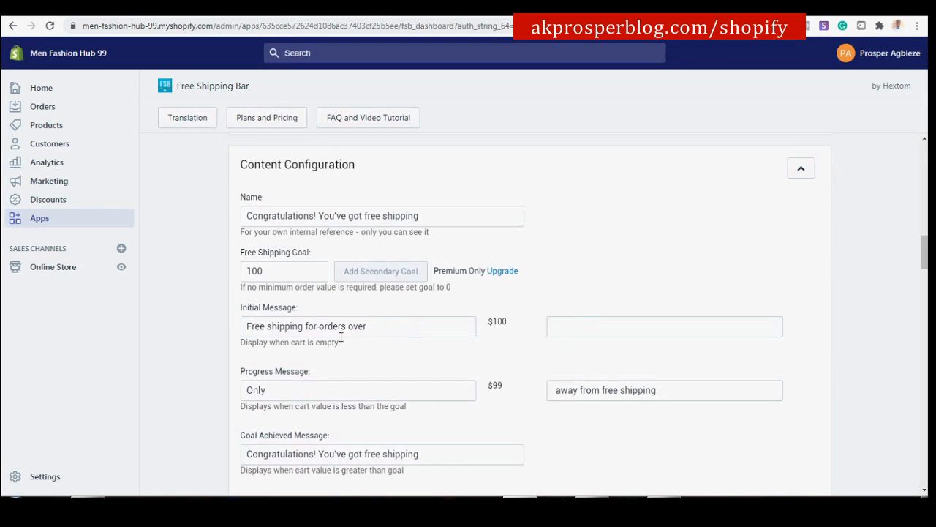
# Replace the Initial Message with 'Congratulations! You've got free shipping' and save the bar.
pyautogui.moveTo(372, 325); pyautogui.dragTo(193, 322)
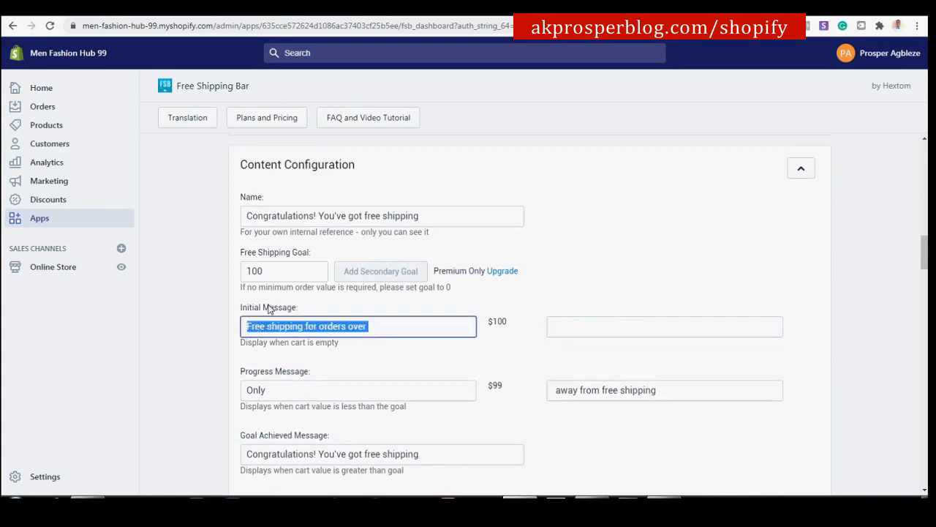
pyautogui.write("Congratulations! You've got free shipping")
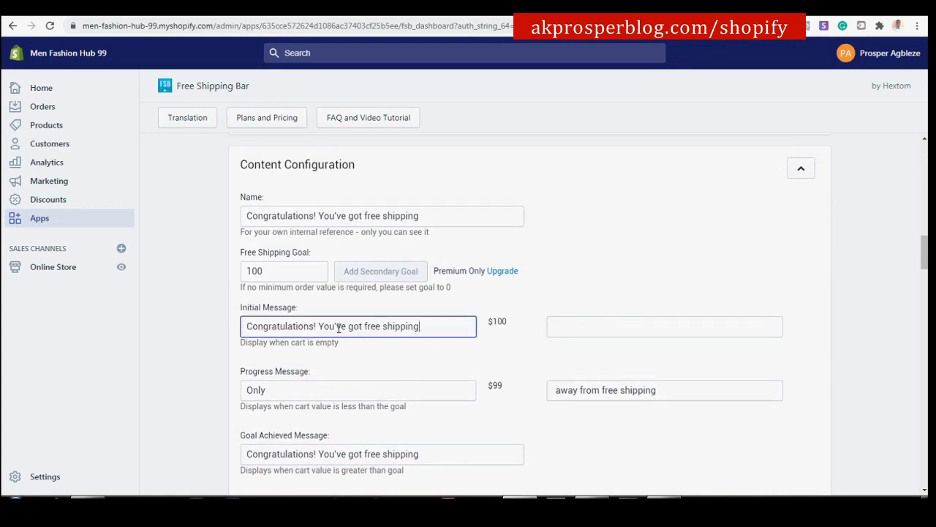
pyautogui.scroll(-2, 453, 330)
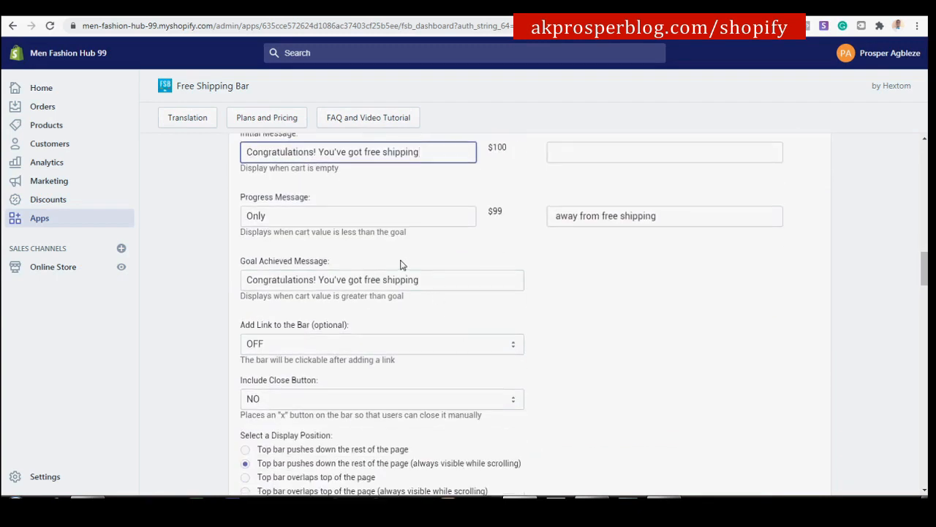
pyautogui.scroll(-10, 328, 336)
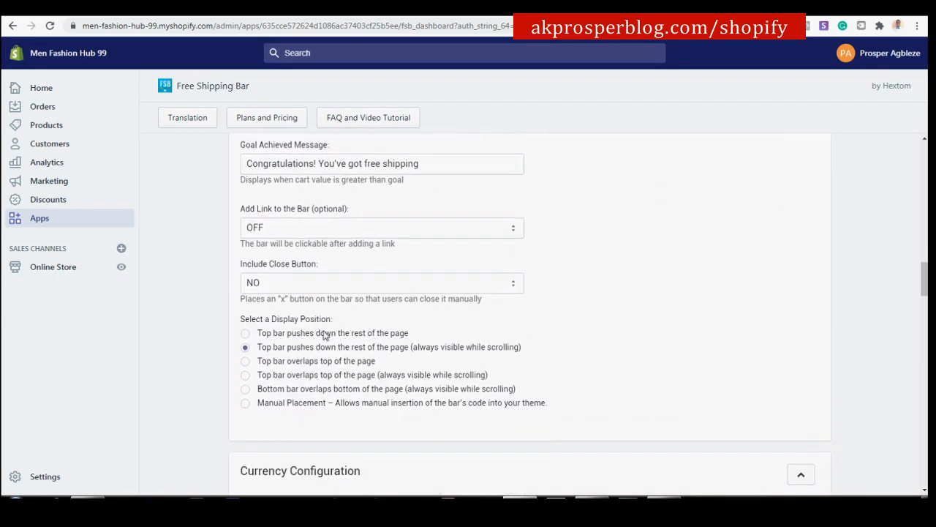
pyautogui.scroll(12, 561, 284)
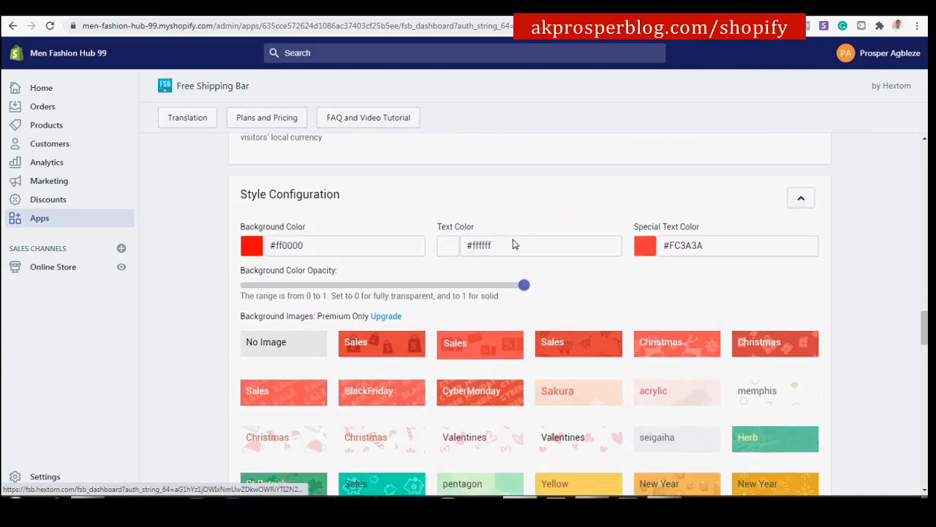
pyautogui.scroll(3, 304, 265)
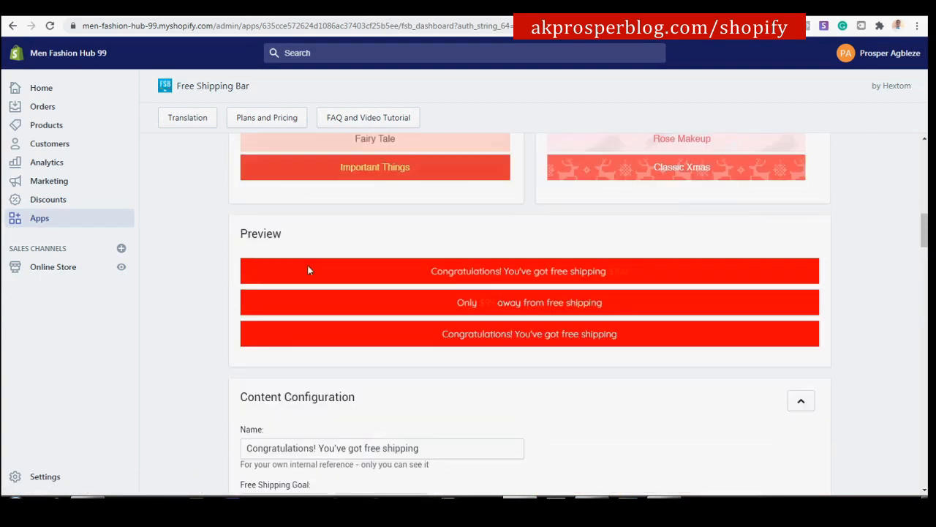
pyautogui.scroll(-8, 361, 276)
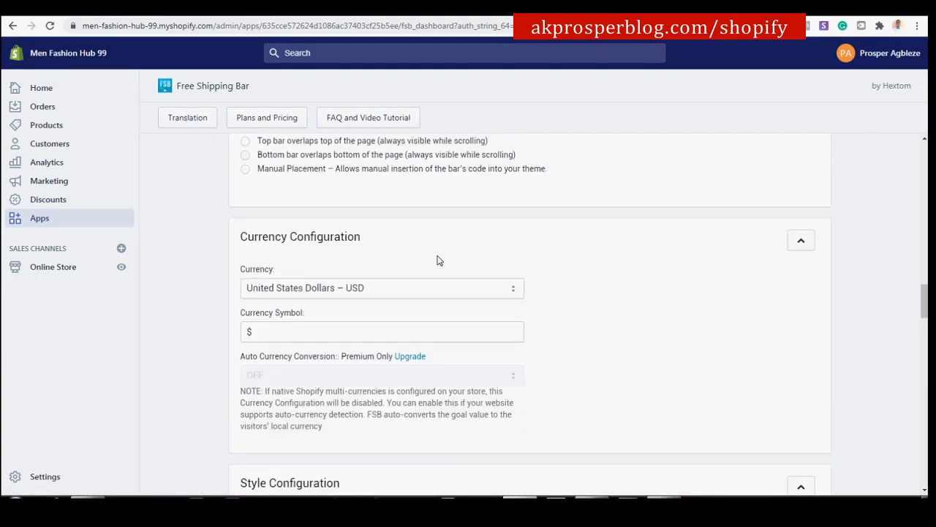
pyautogui.scroll(-15, 428, 221)
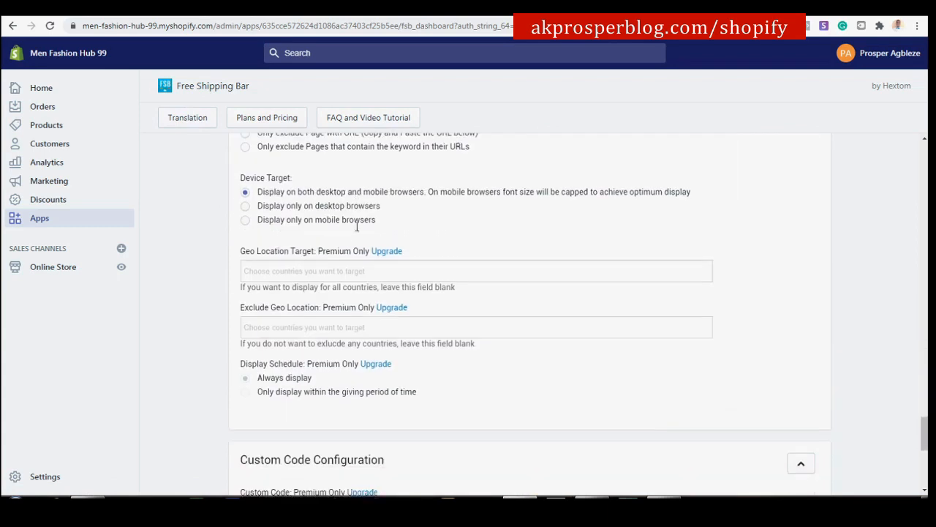
pyautogui.click(802, 359)
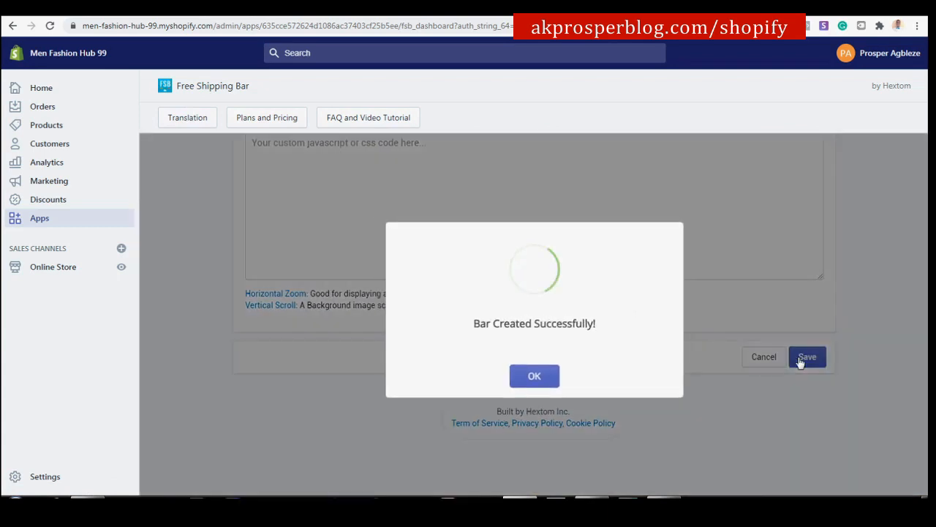
# Dismiss the confirmation and reload the storefront to show the 'Congratulations! You've got free shipping' bar.
pyautogui.click(546, 380)
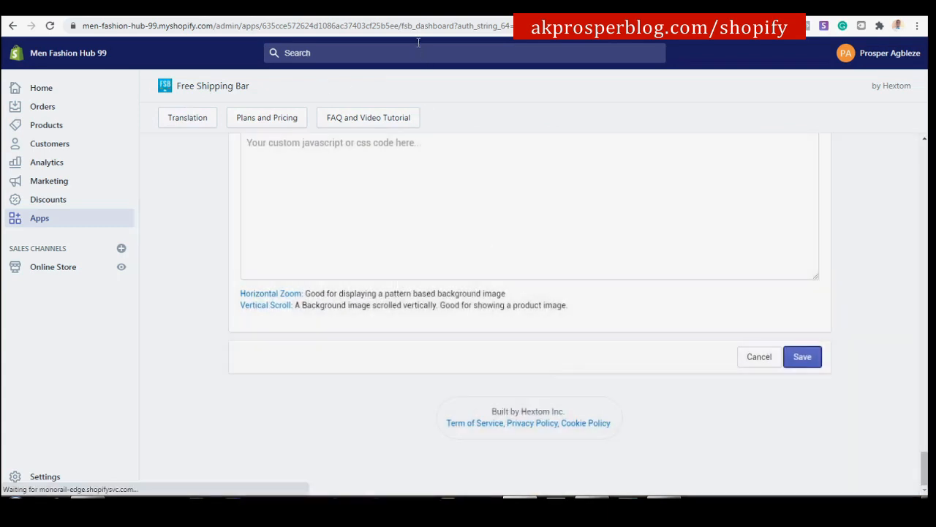
pyautogui.click(407, 12)
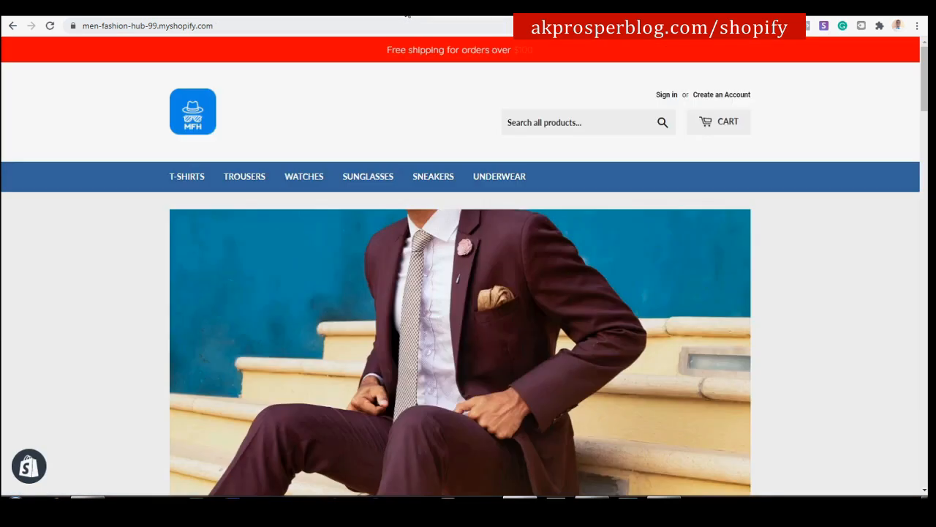
pyautogui.click(50, 27)
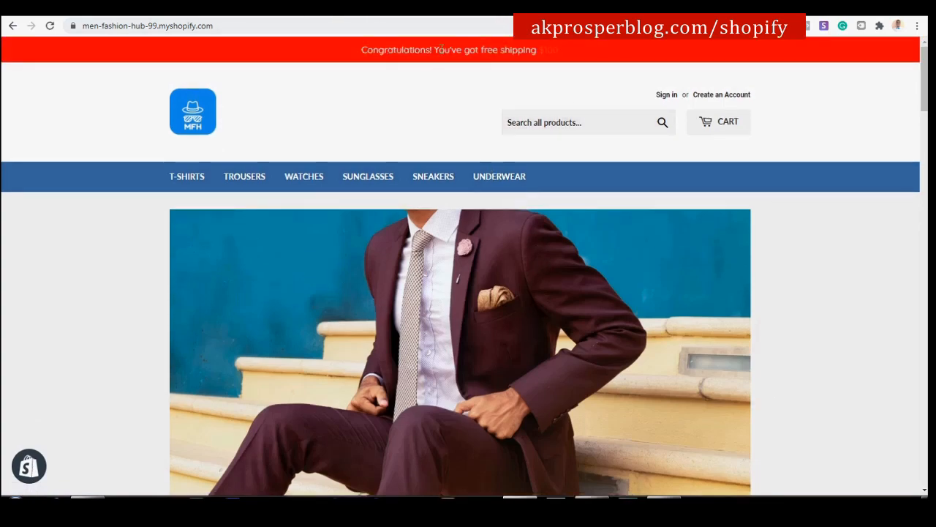
pyautogui.scroll(-4, 414, 62)
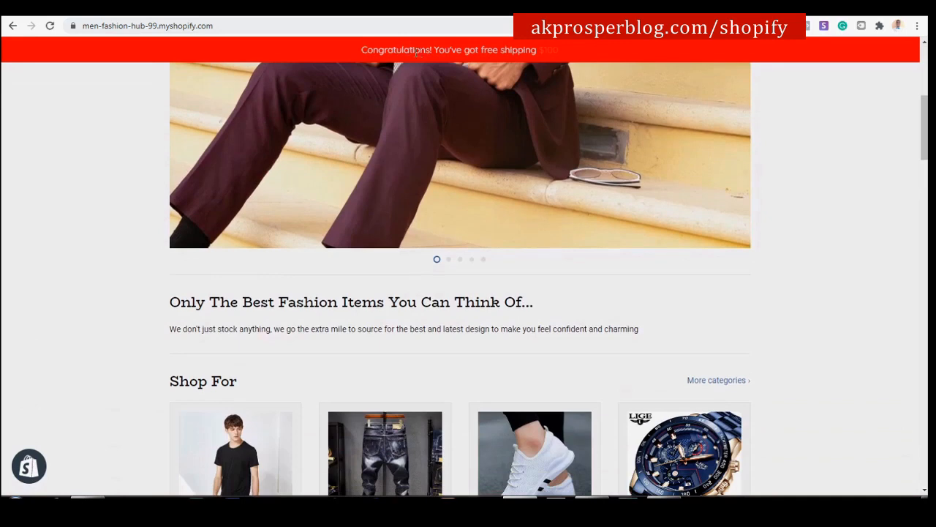
pyautogui.scroll(6, 380, 74)
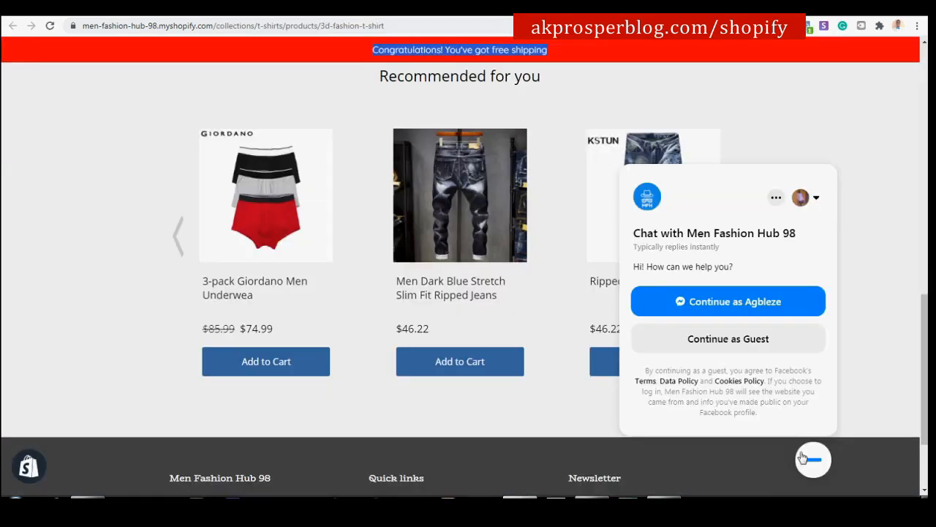
# From the admin Apps page, launch 'Visit the Shopify App Store' and go to its new tab.
pyautogui.click(803, 458)
pyautogui.click(803, 458)
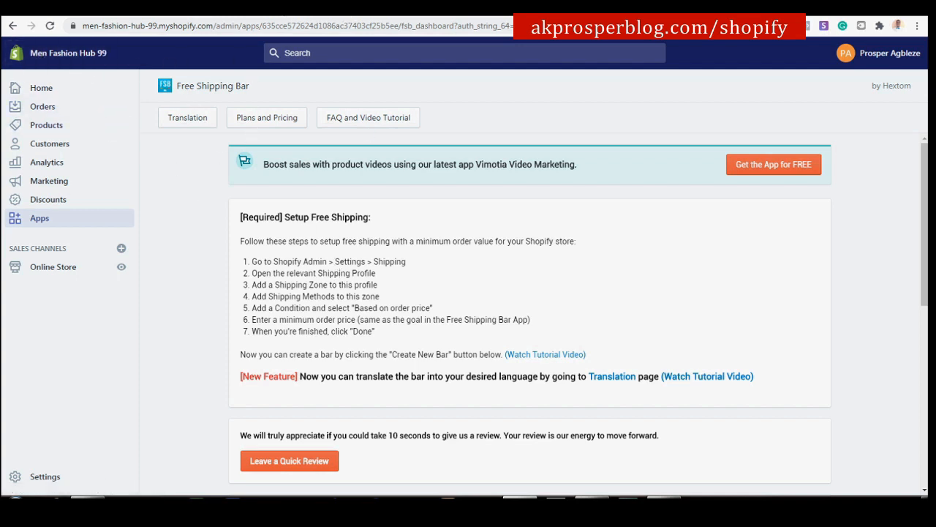
pyautogui.hotkey('ctrl', 'shift', 'Tab')
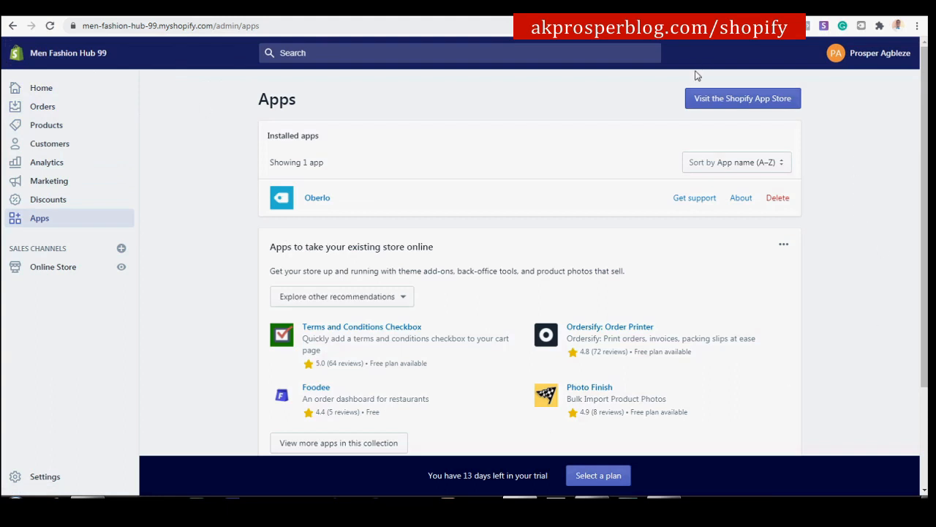
pyautogui.click(732, 103)
pyautogui.click(461, 9)
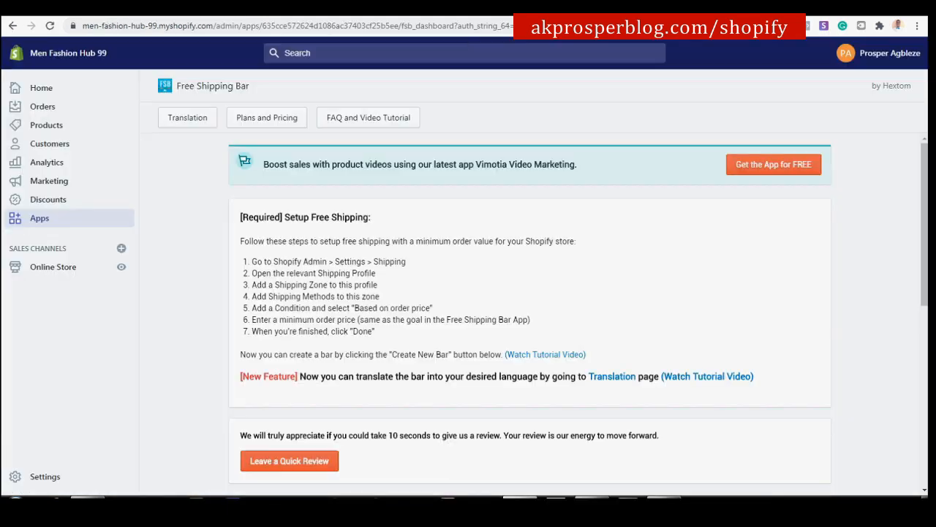
pyautogui.click(404, 13)
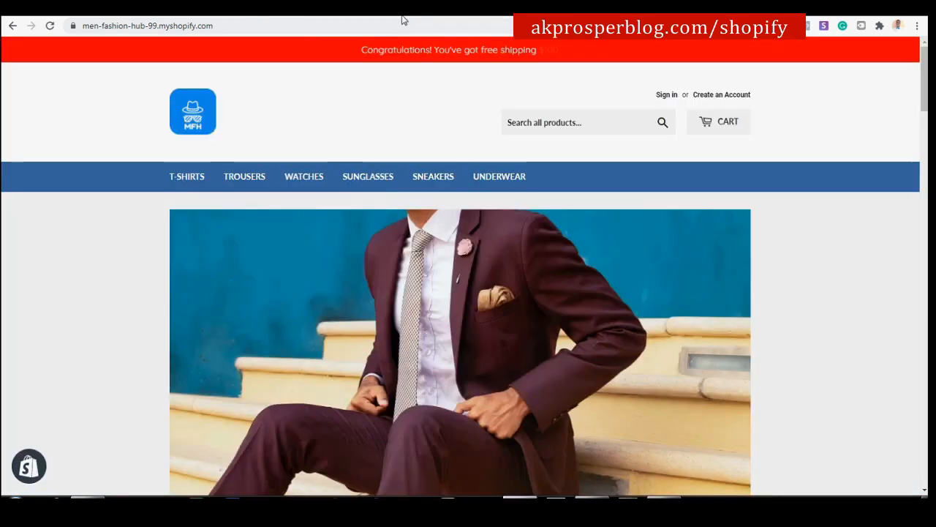
pyautogui.click(287, 16)
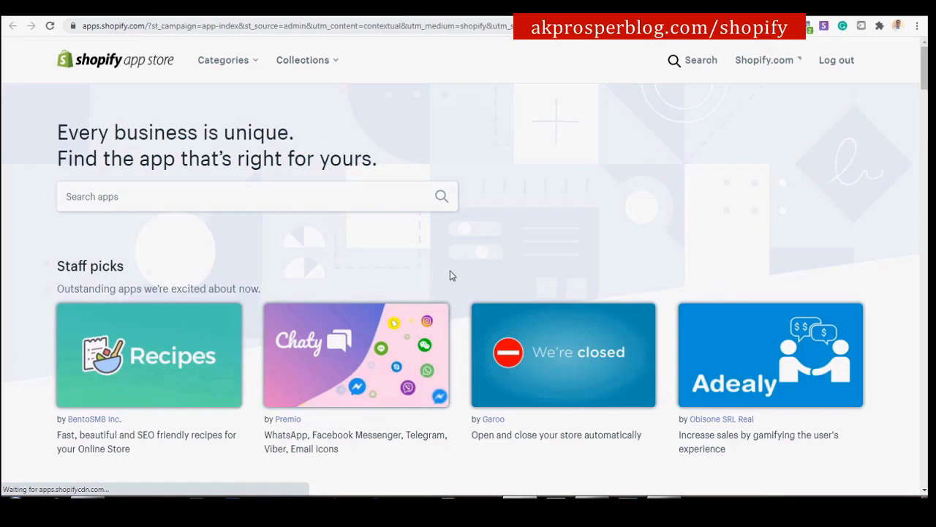
# Search the App Store for 'facebook chat' and open the Facebook Messenger - Live Chat listing.
pyautogui.scroll(-1, 451, 275)
pyautogui.click(316, 138)
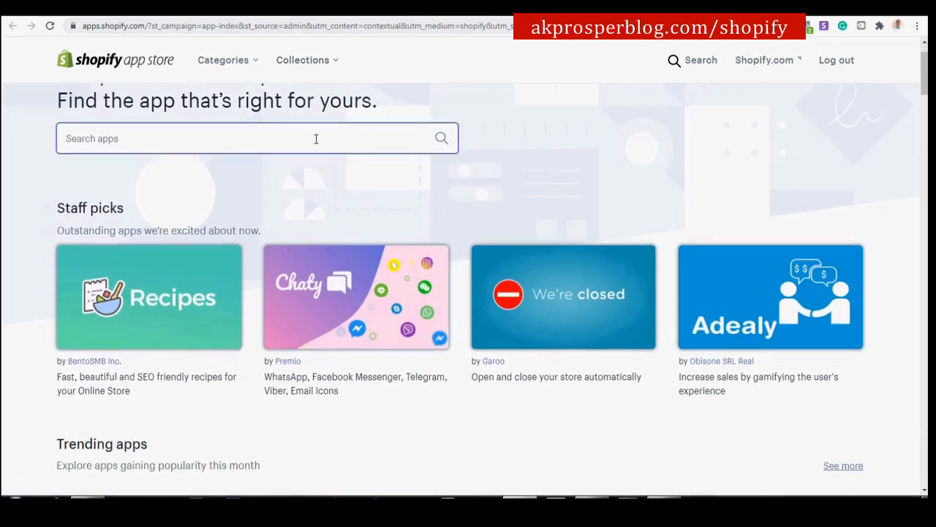
pyautogui.write('faceboo')
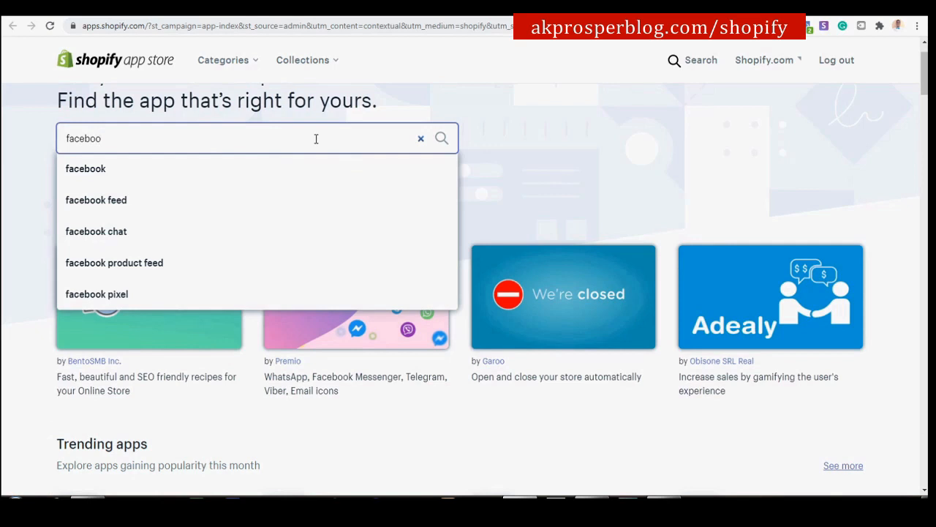
pyautogui.click(155, 231)
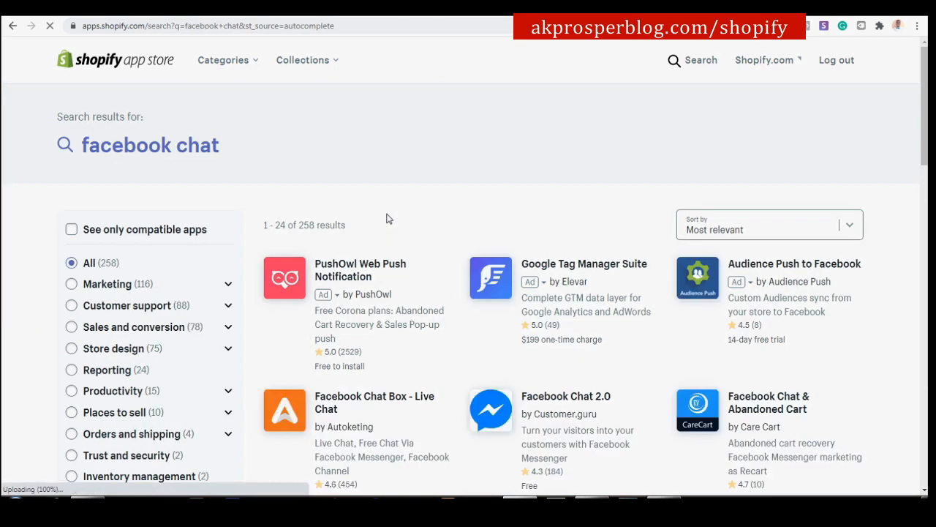
pyautogui.scroll(-3, 389, 222)
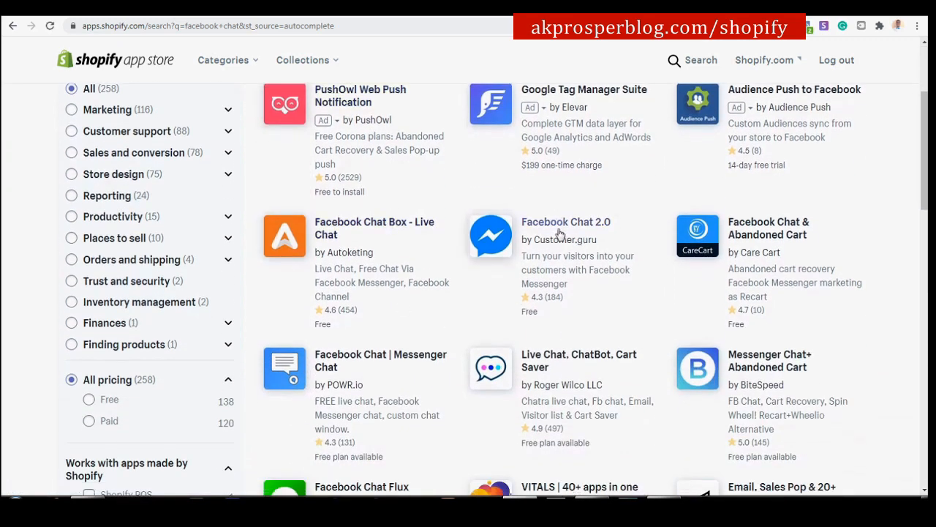
pyautogui.scroll(-5, 559, 232)
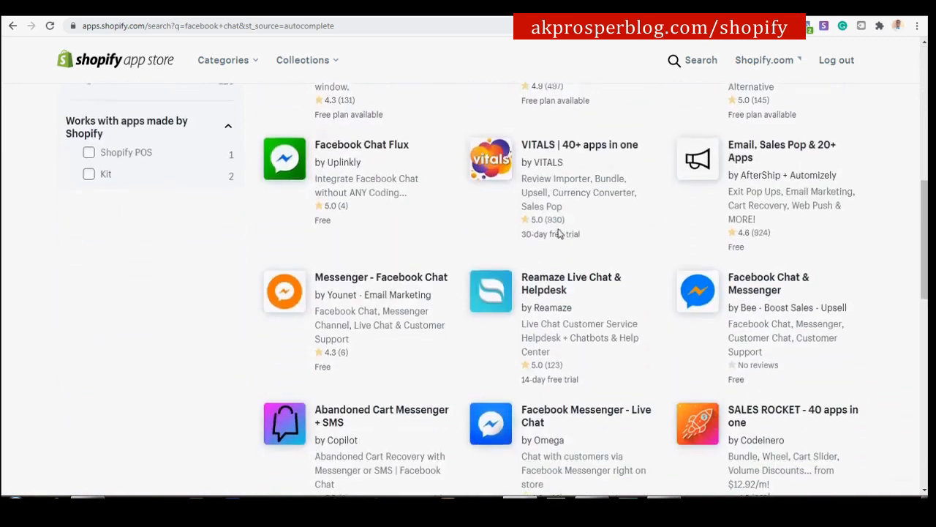
pyautogui.scroll(-2, 559, 233)
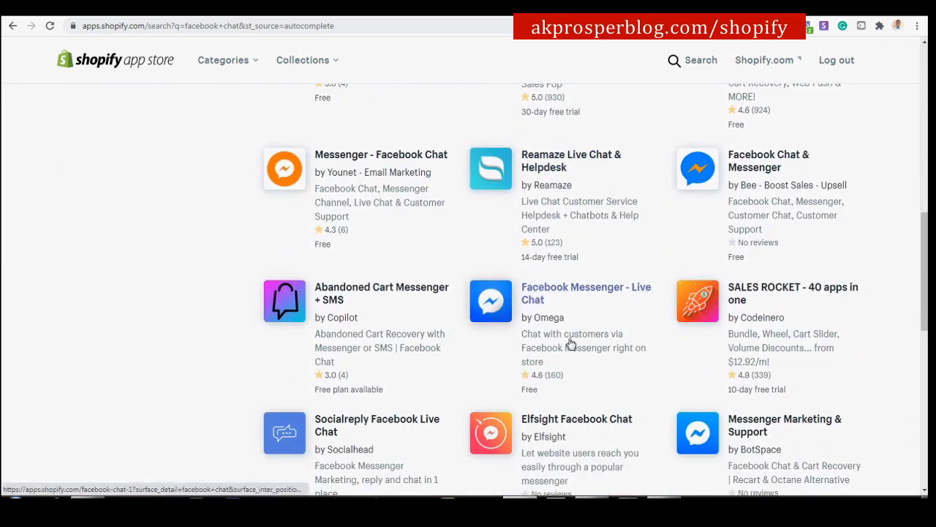
pyautogui.click(564, 292)
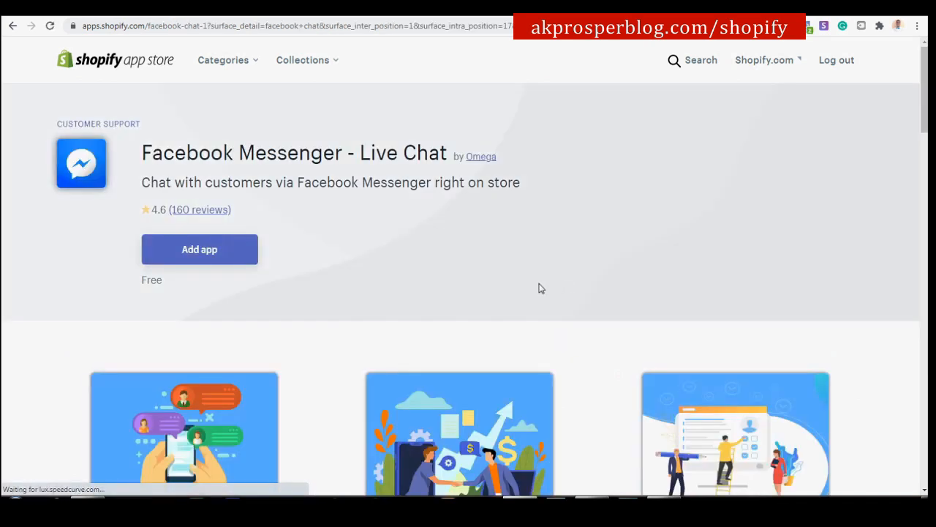
# Add Facebook Messenger - Live Chat and approve the install on the permissions page.
pyautogui.scroll(-3, 539, 286)
pyautogui.scroll(3, 539, 287)
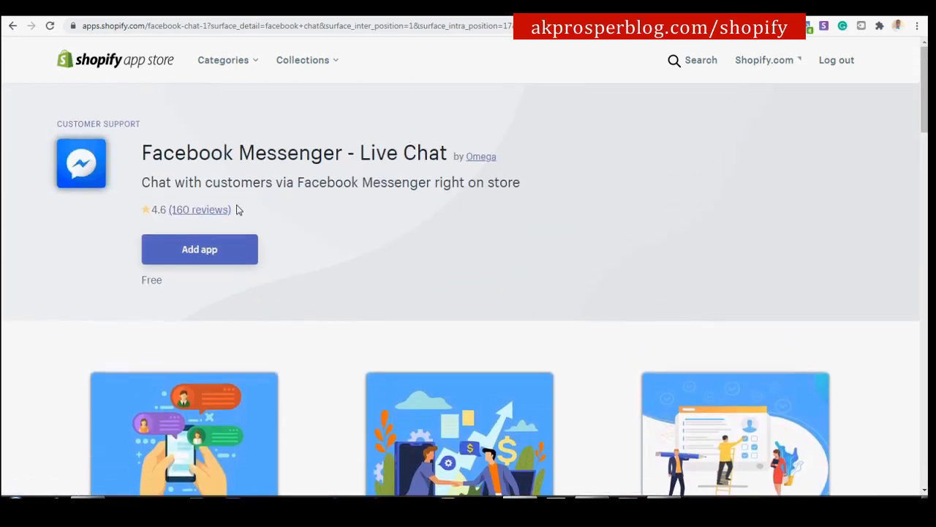
pyautogui.click(222, 249)
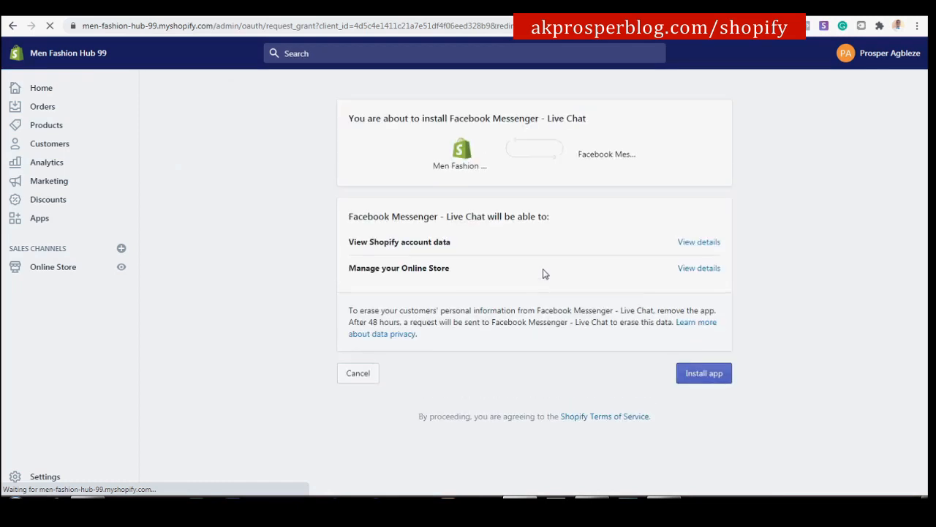
pyautogui.click(717, 378)
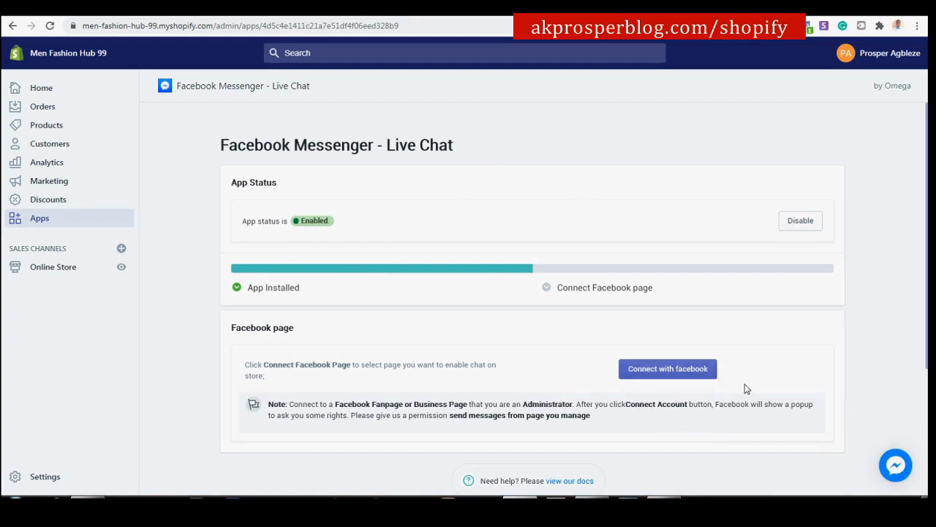
# Check the app shows Enabled and App Installed, then start Connect with Facebook.
pyautogui.scroll(-2, 738, 294)
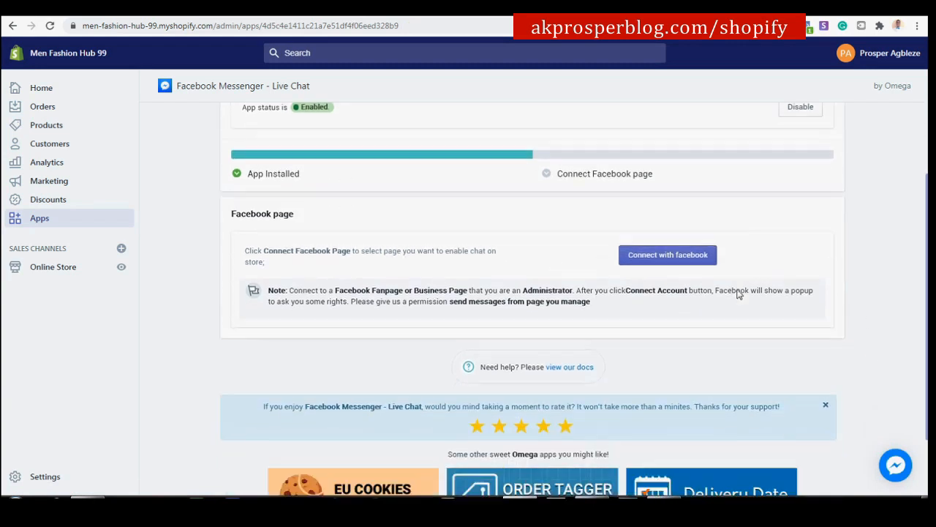
pyautogui.scroll(2, 736, 289)
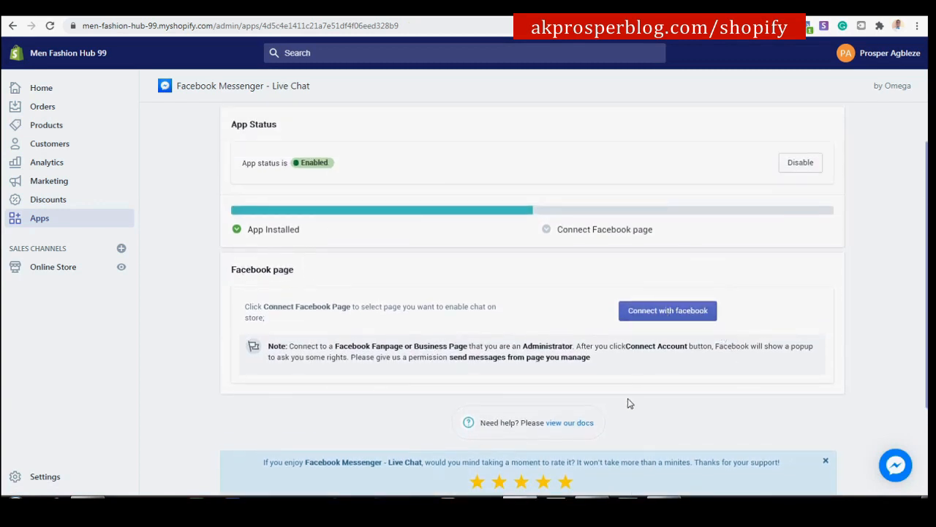
pyautogui.click(651, 322)
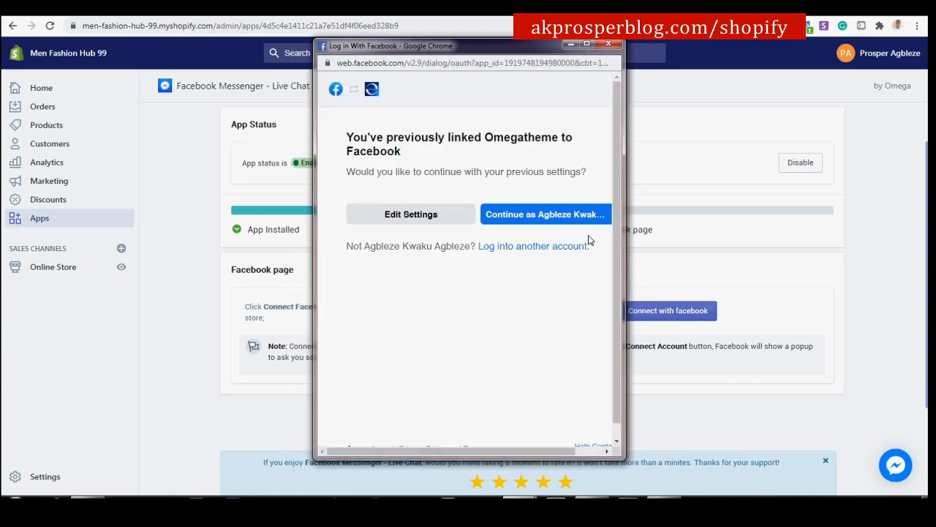
# Continue with the linked Facebook account to connect Men Fashion Hub 98, then choose Change Page.
pyautogui.click(558, 213)
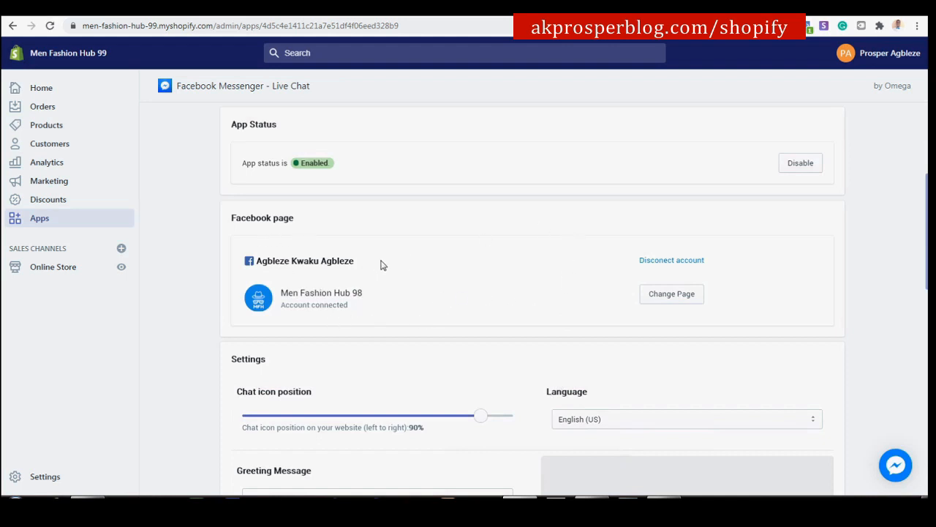
pyautogui.scroll(-3, 386, 261)
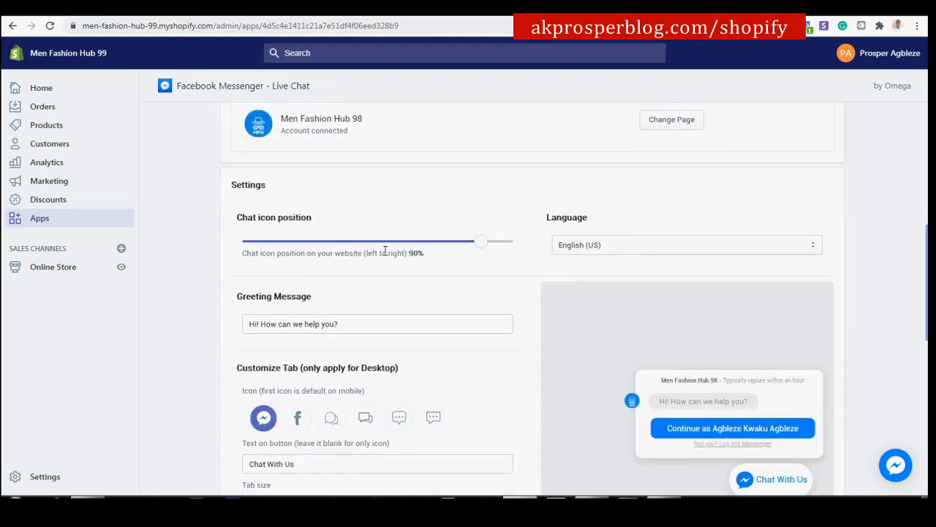
pyautogui.scroll(-4, 376, 244)
pyautogui.scroll(4, 376, 244)
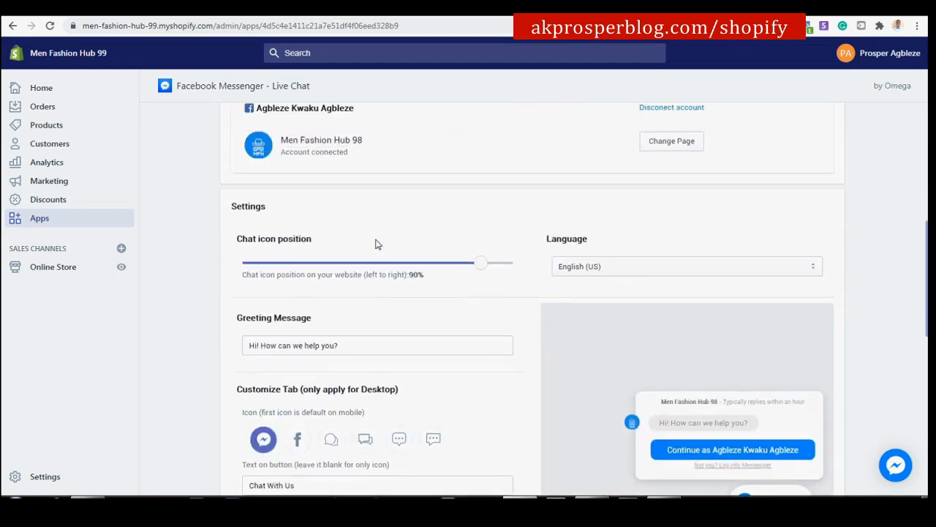
pyautogui.scroll(1, 378, 245)
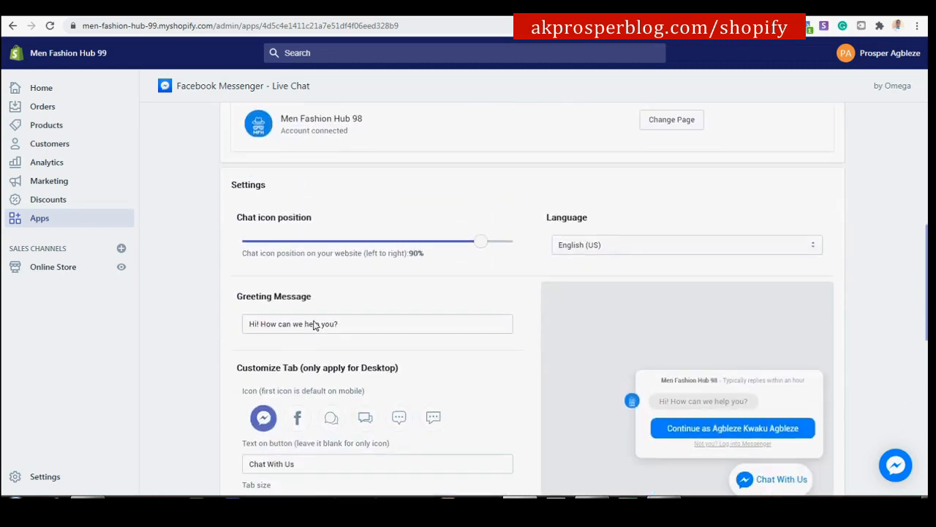
pyautogui.scroll(2, 361, 286)
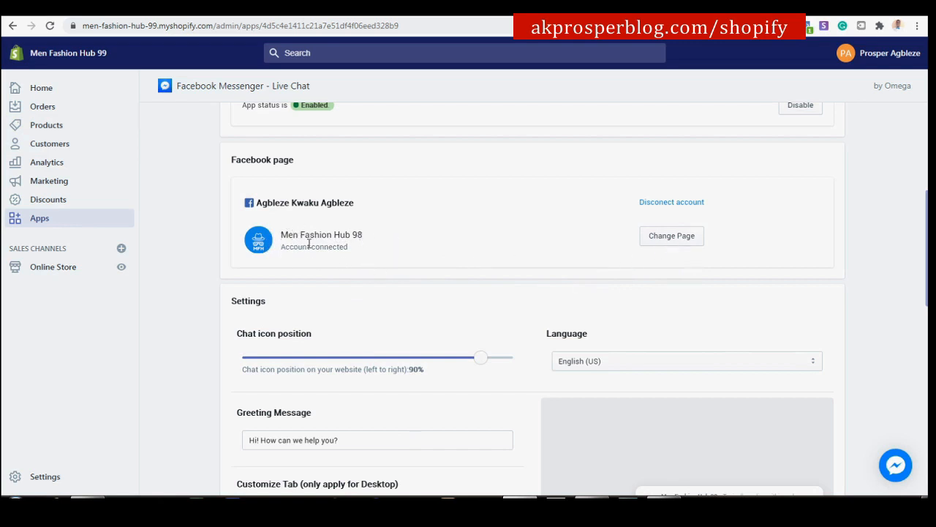
pyautogui.click(680, 243)
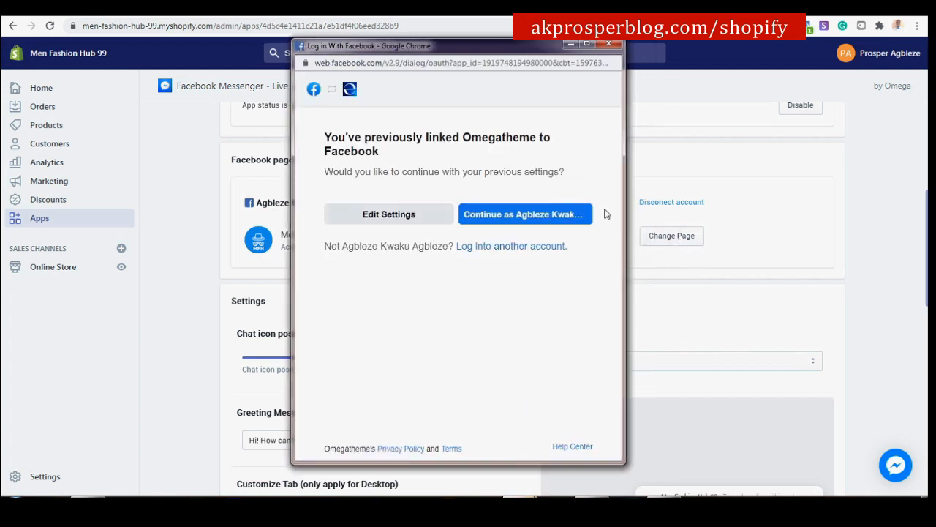
# Continue the Facebook login, tick the third page, accept permissions and close the confirmation.
pyautogui.click(496, 220)
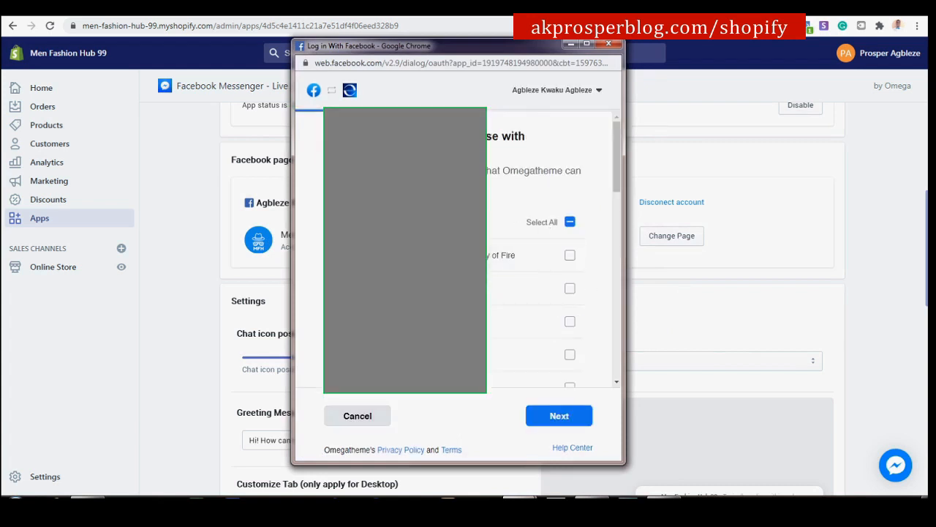
pyautogui.scroll(-5, 554, 249)
pyautogui.scroll(5, 555, 249)
pyautogui.click(570, 321)
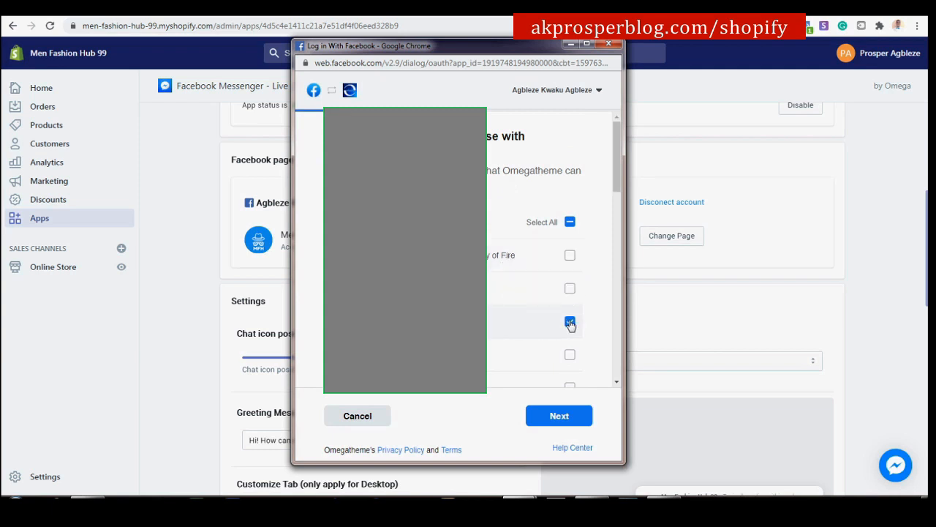
pyautogui.click(571, 417)
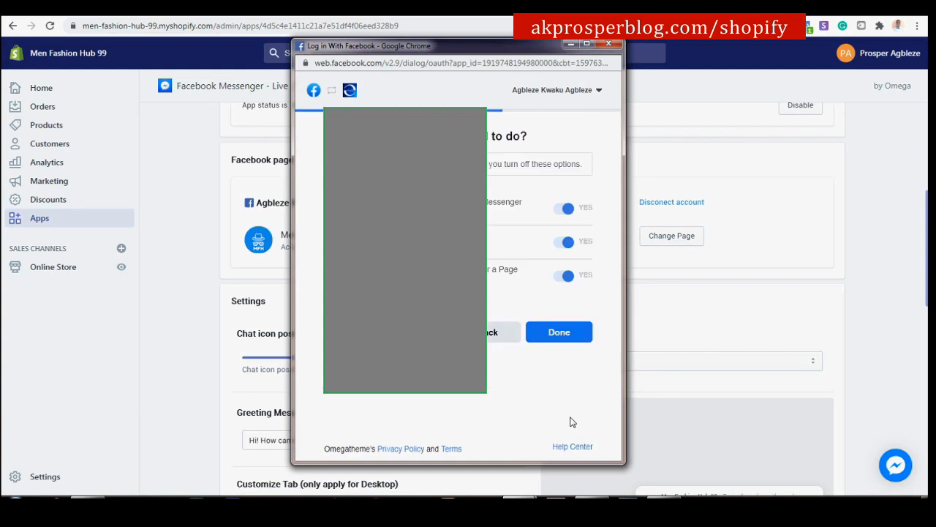
pyautogui.click(559, 334)
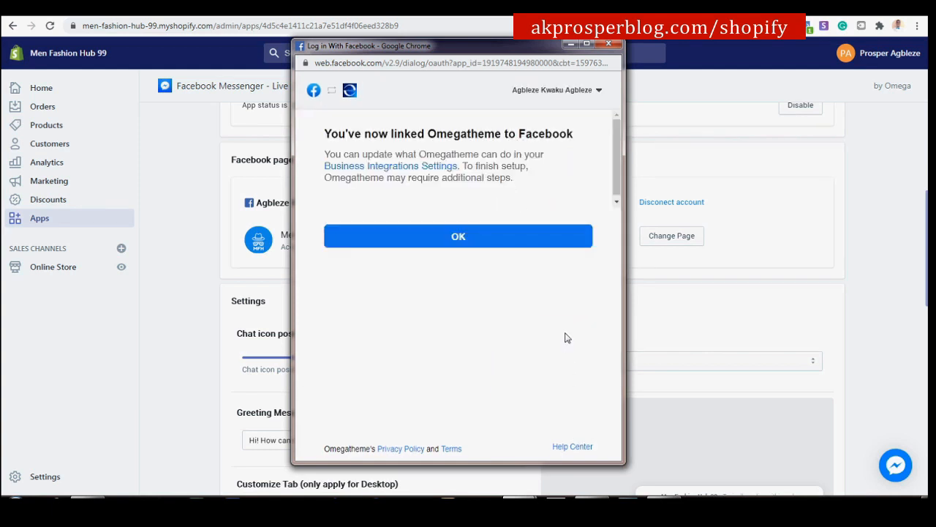
pyautogui.click(424, 231)
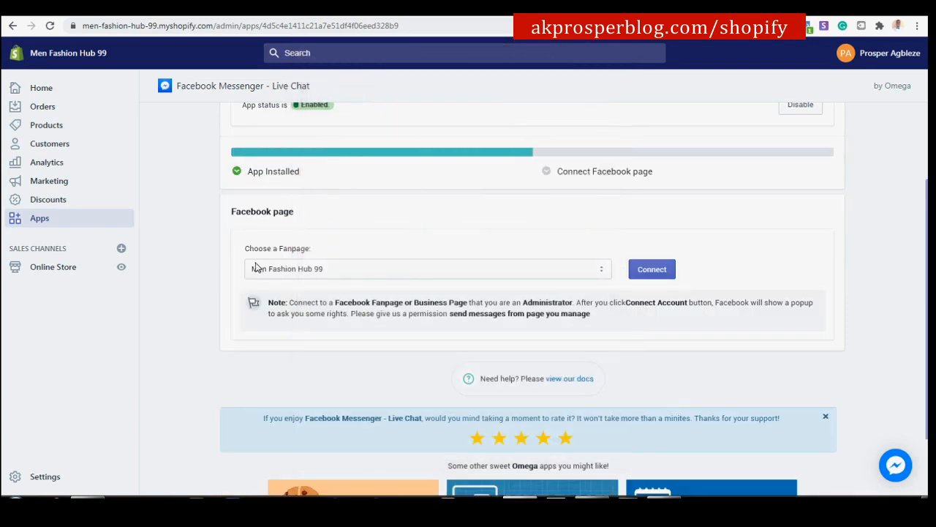
# Connect the Men Fashion Hub 99 fanpage to the chat app.
pyautogui.click(668, 272)
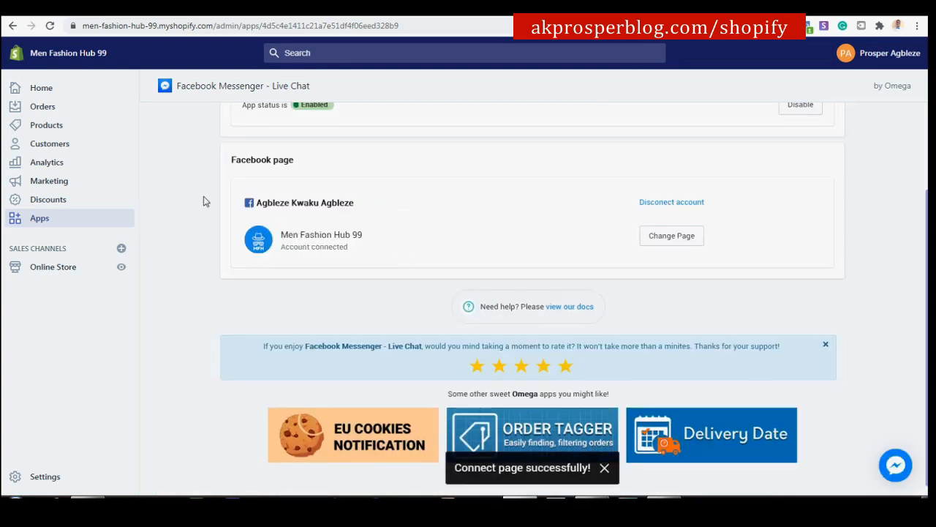
pyautogui.moveTo(368, 240); pyautogui.dragTo(284, 237)
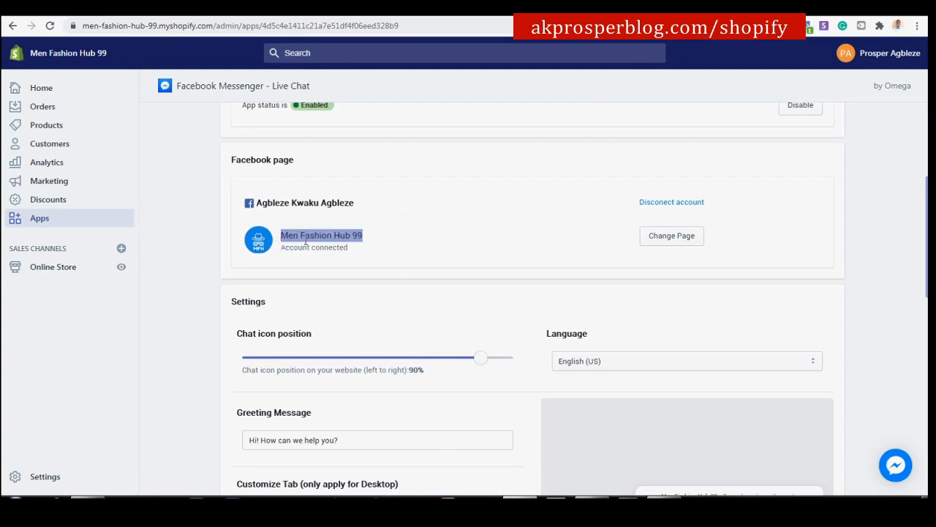
pyautogui.click(370, 243)
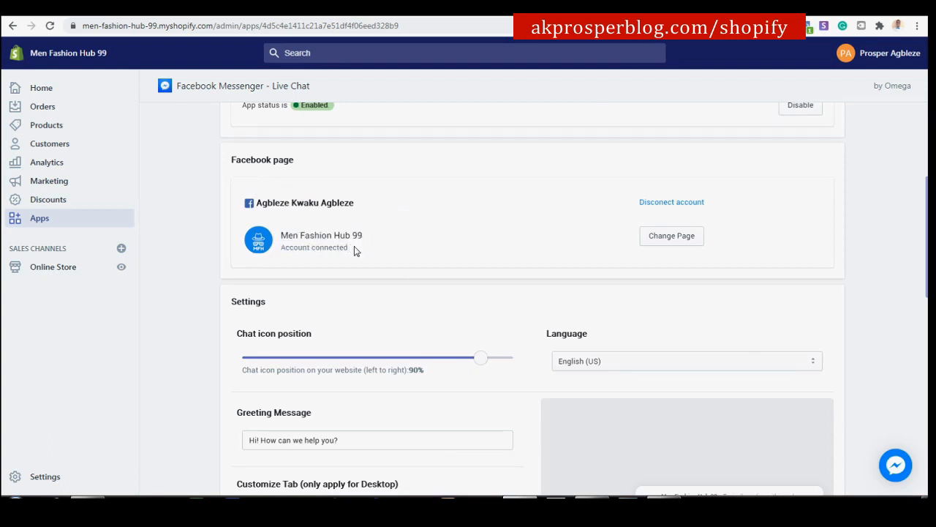
# Preview the Facebook, speech-bubble and other tab icons, then keep the Messenger icon.
pyautogui.scroll(-1, 765, 313)
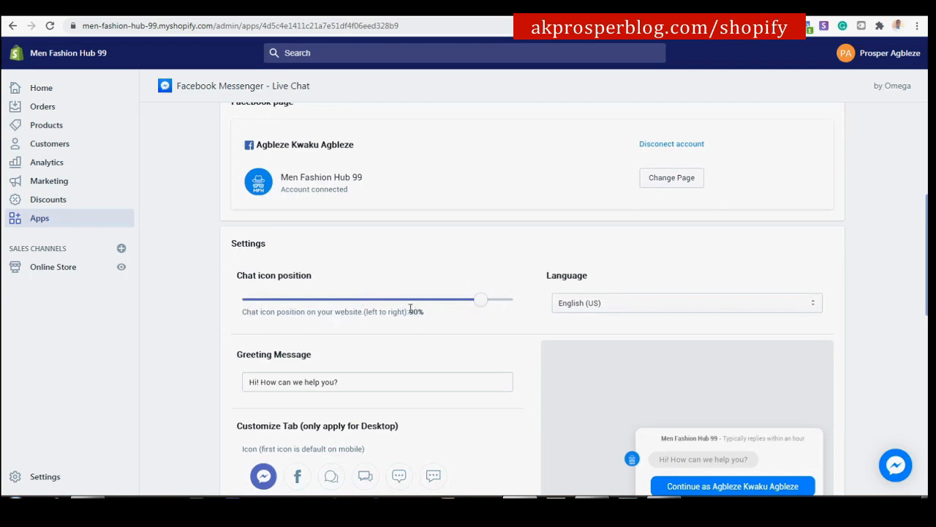
pyautogui.scroll(-2, 426, 291)
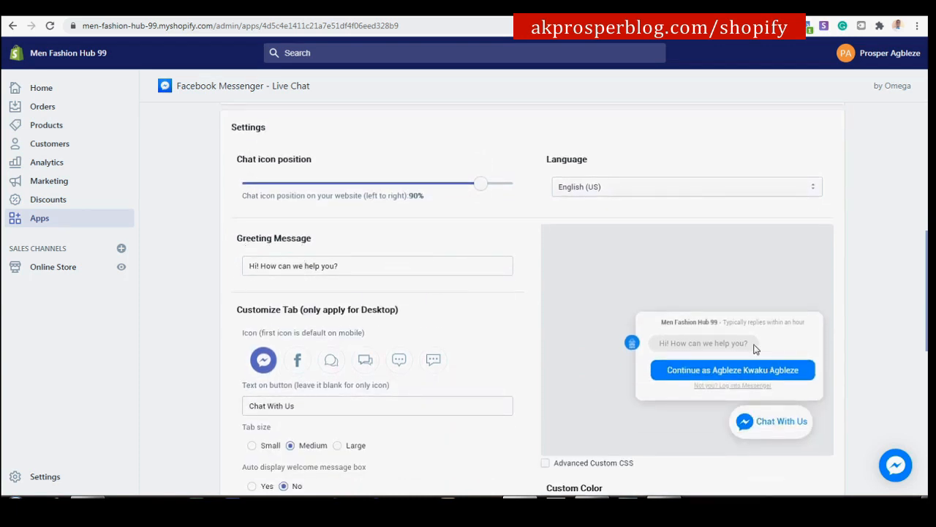
pyautogui.scroll(-1, 696, 338)
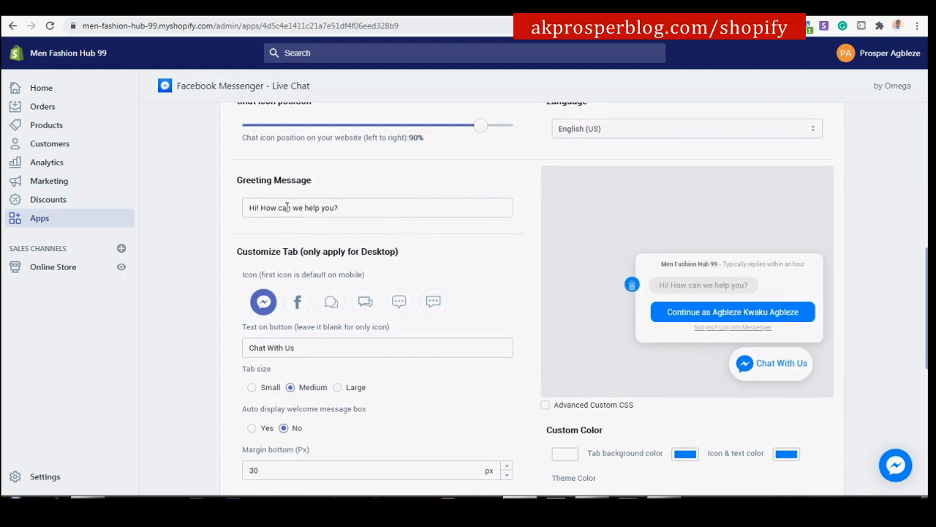
pyautogui.click(297, 303)
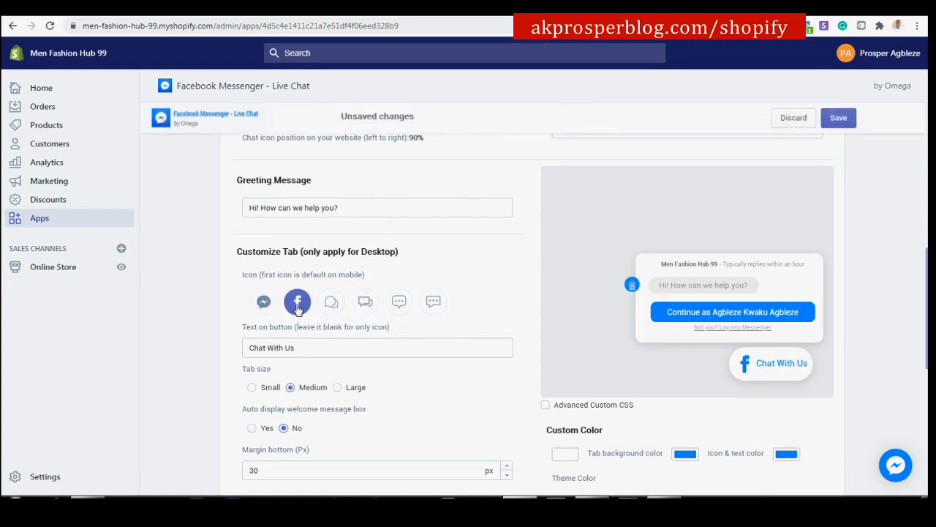
pyautogui.click(263, 304)
pyautogui.click(333, 306)
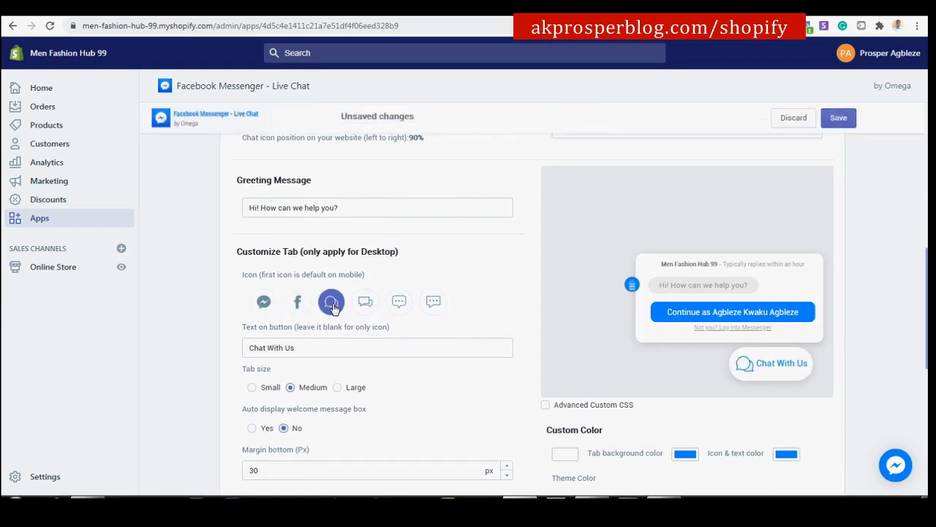
pyautogui.click(410, 306)
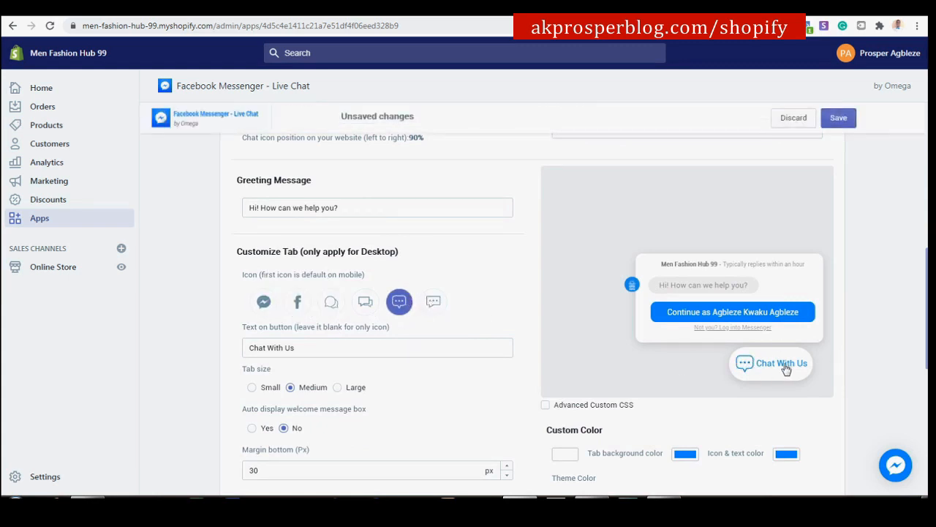
pyautogui.click(367, 307)
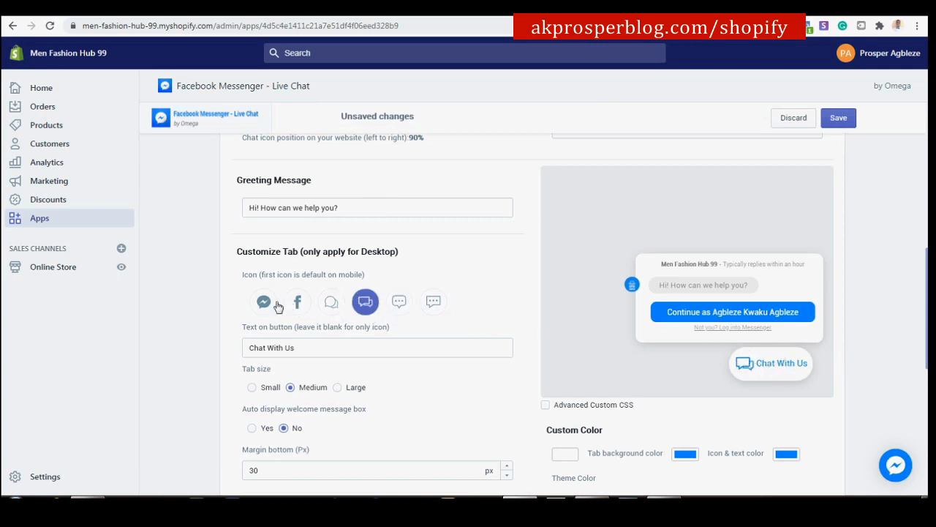
pyautogui.click(266, 303)
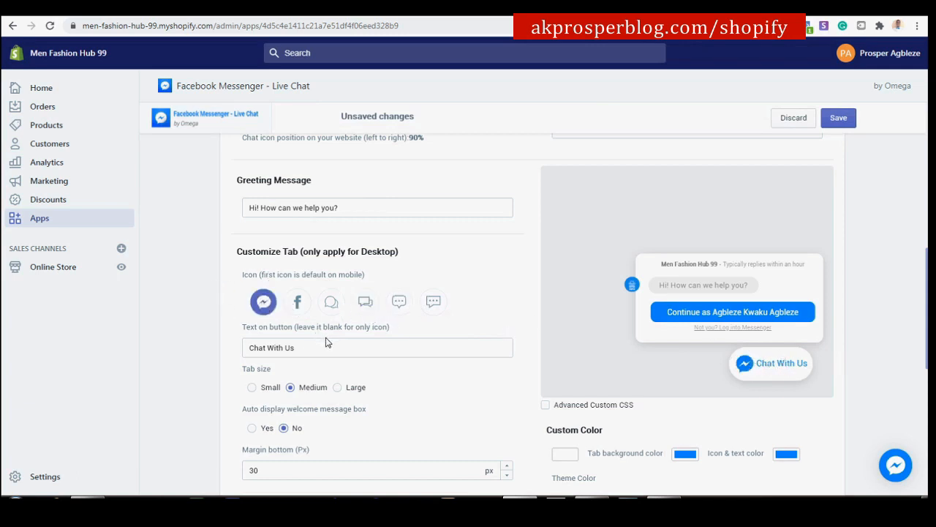
# Save the chat widget settings with the Chat With Us tab shown on all pages.
pyautogui.scroll(-1, 327, 342)
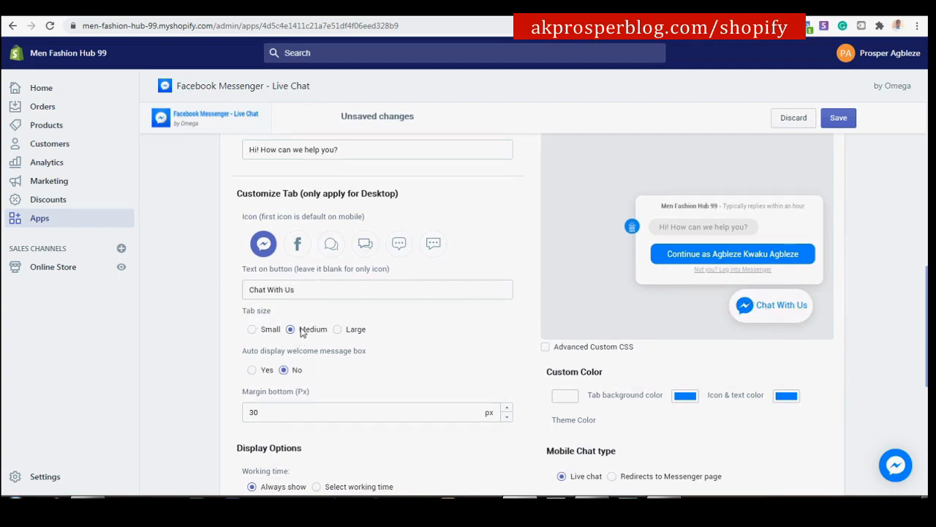
pyautogui.scroll(-1, 293, 372)
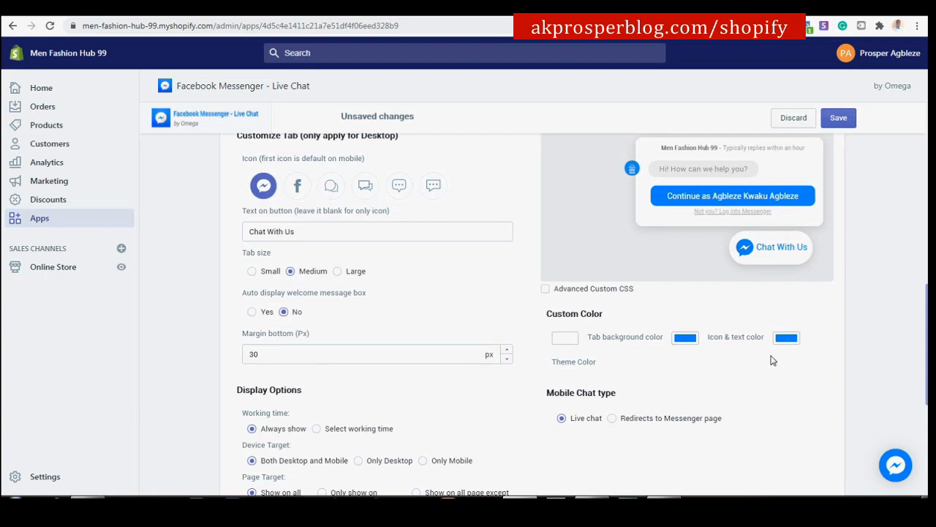
pyautogui.scroll(-2, 708, 383)
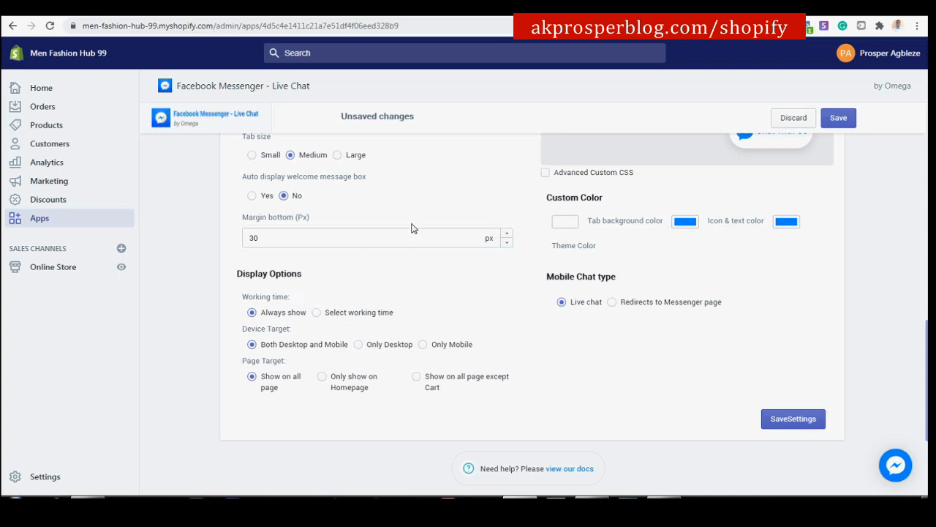
pyautogui.click(794, 420)
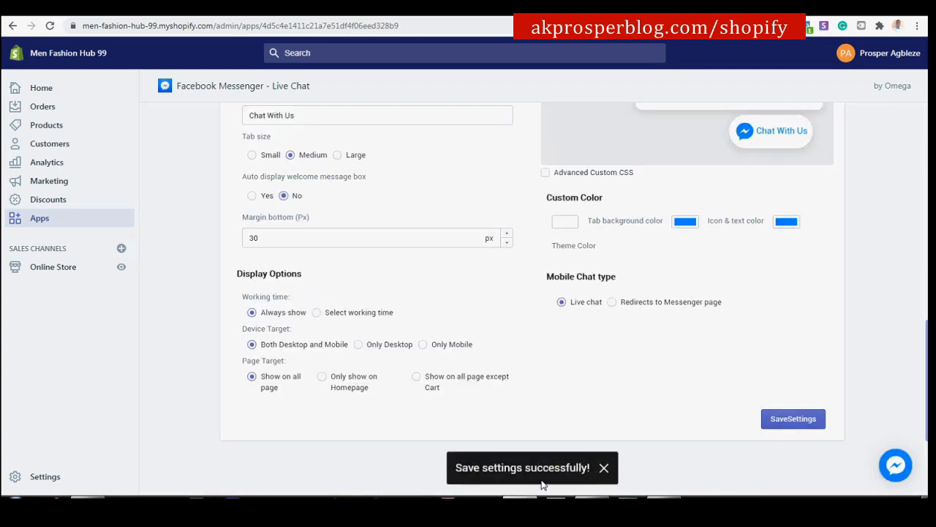
# Dismiss the saved toast, reload the storefront and scroll to find the Chat With Us button.
pyautogui.click(605, 468)
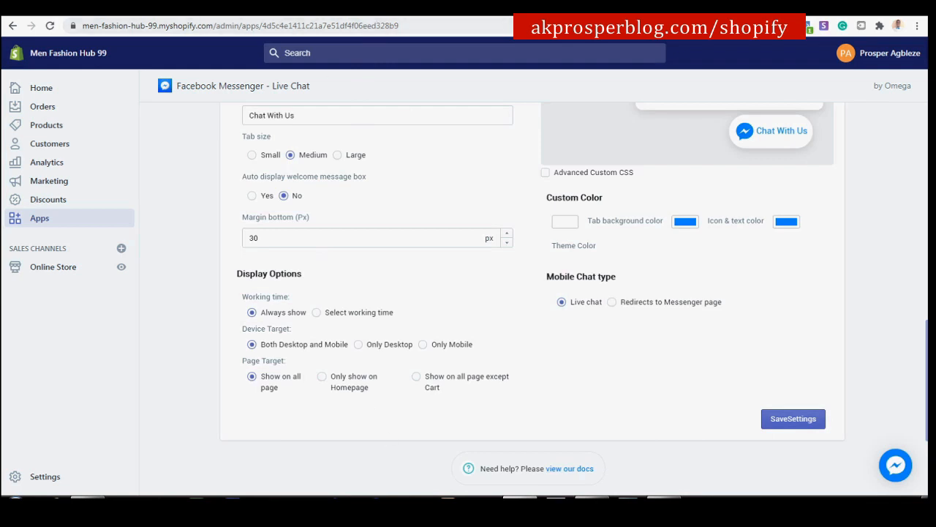
pyautogui.click(411, 15)
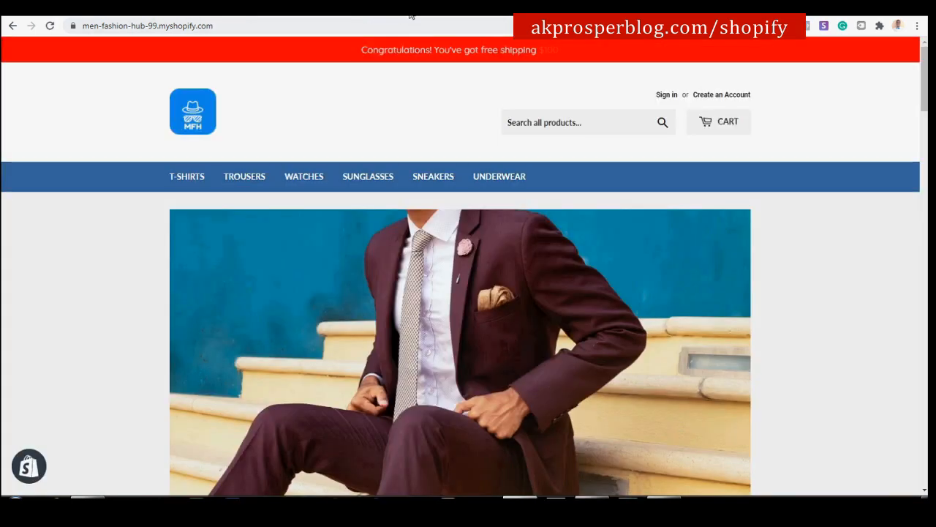
pyautogui.click(50, 27)
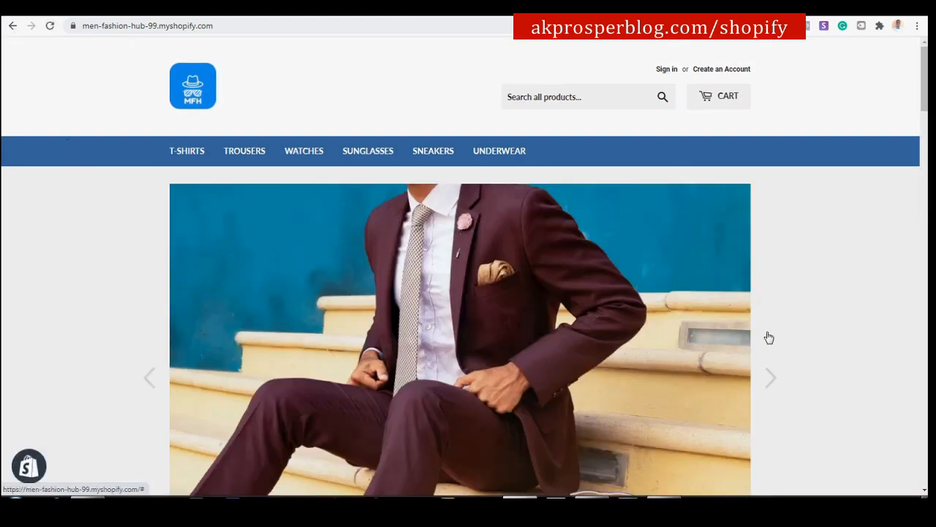
pyautogui.scroll(-1, 777, 293)
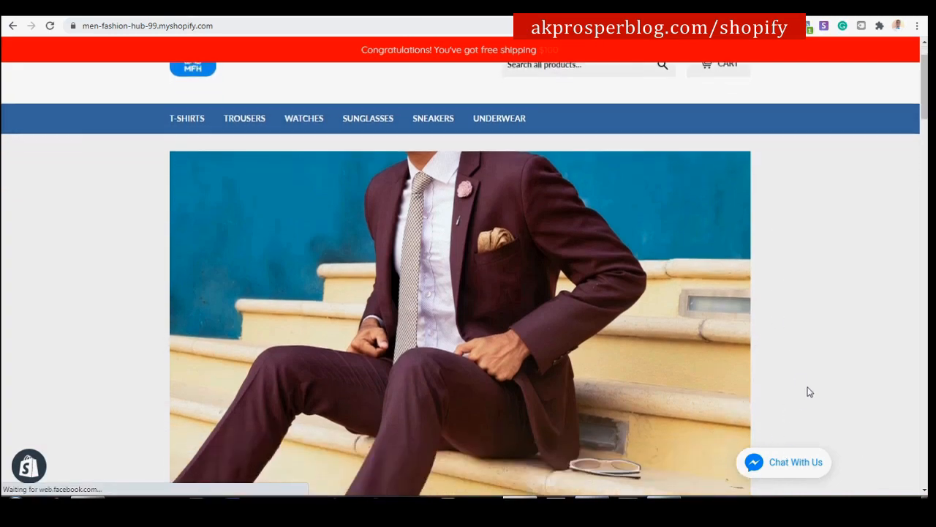
pyautogui.scroll(-5, 809, 391)
pyautogui.scroll(-20, 796, 459)
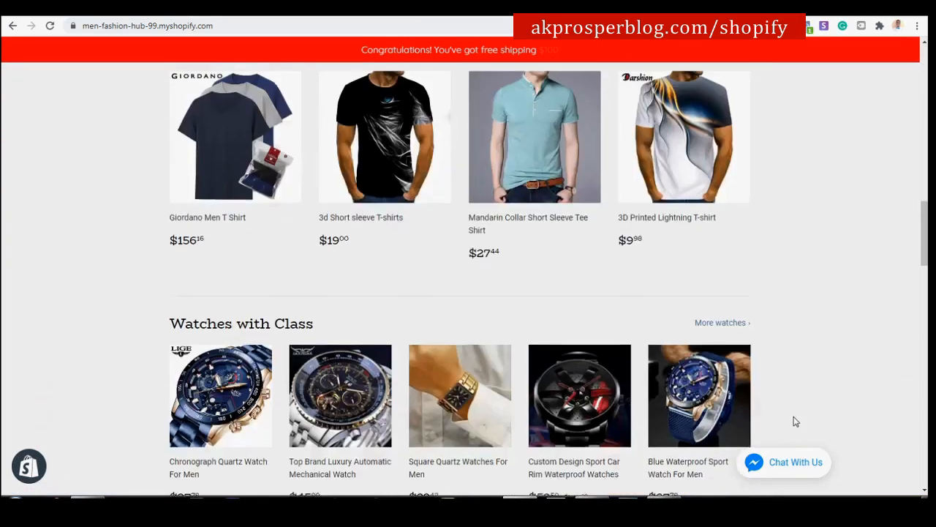
pyautogui.scroll(-2, 738, 472)
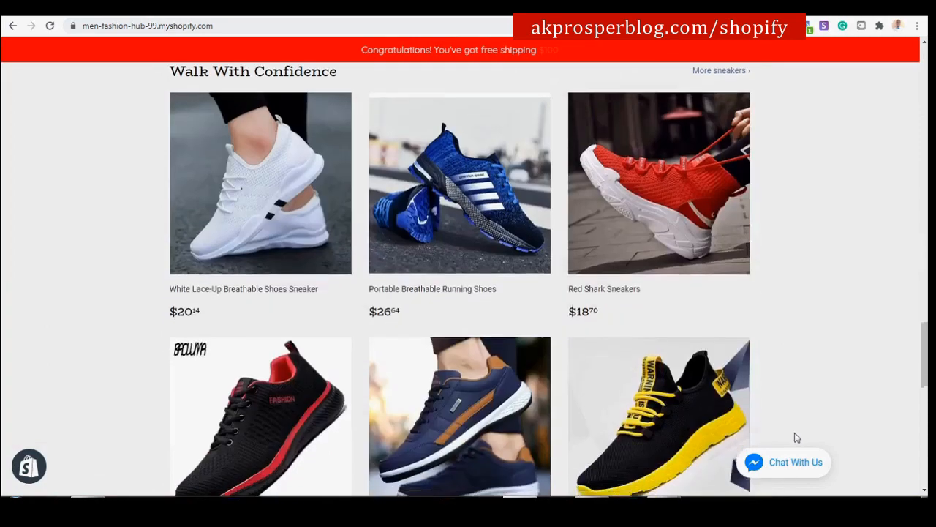
# Open Chat With Us as a guest and send 'Hello. Do you have purple sneaker?'.
pyautogui.click(754, 468)
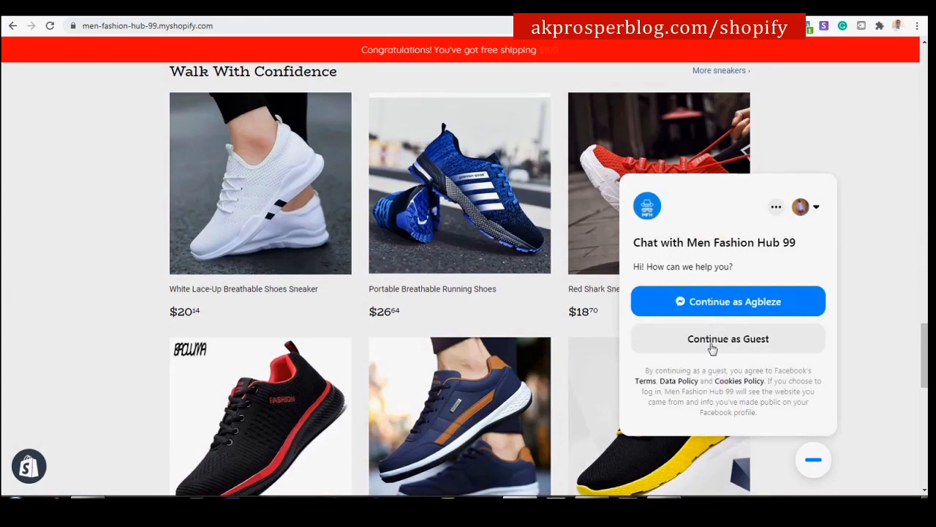
pyautogui.click(725, 344)
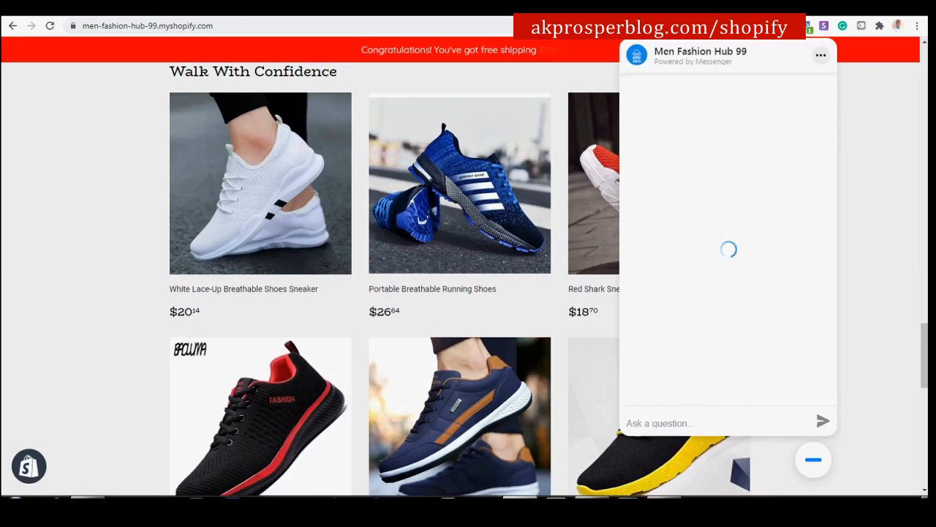
pyautogui.click(926, 494)
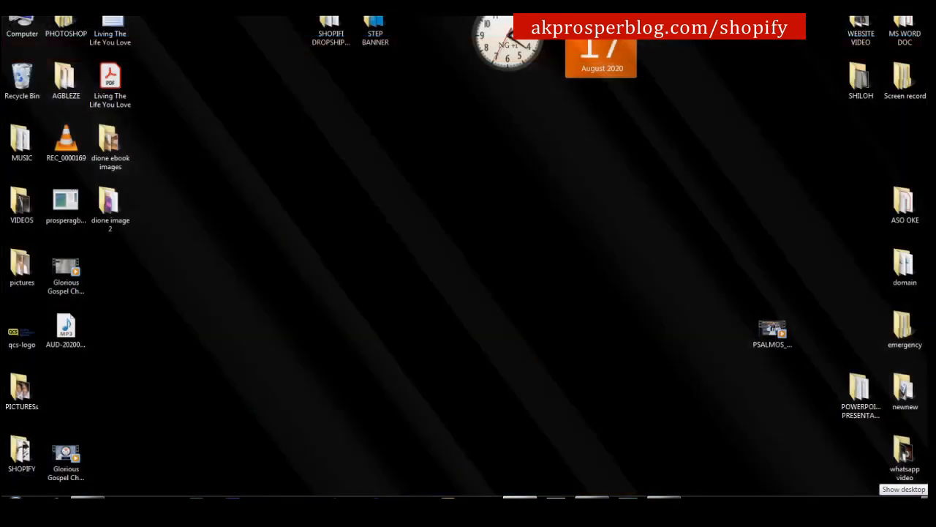
pyautogui.write('He')
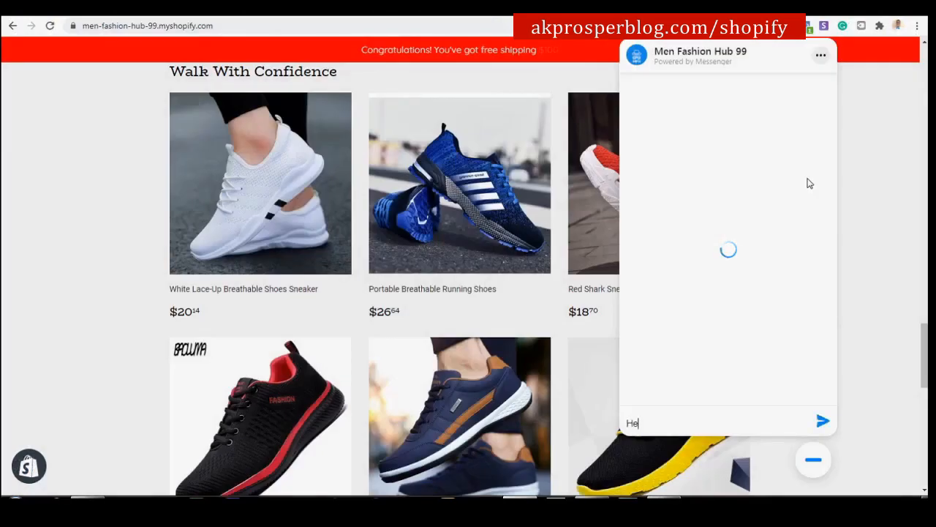
pyautogui.write('llo. Do you have')
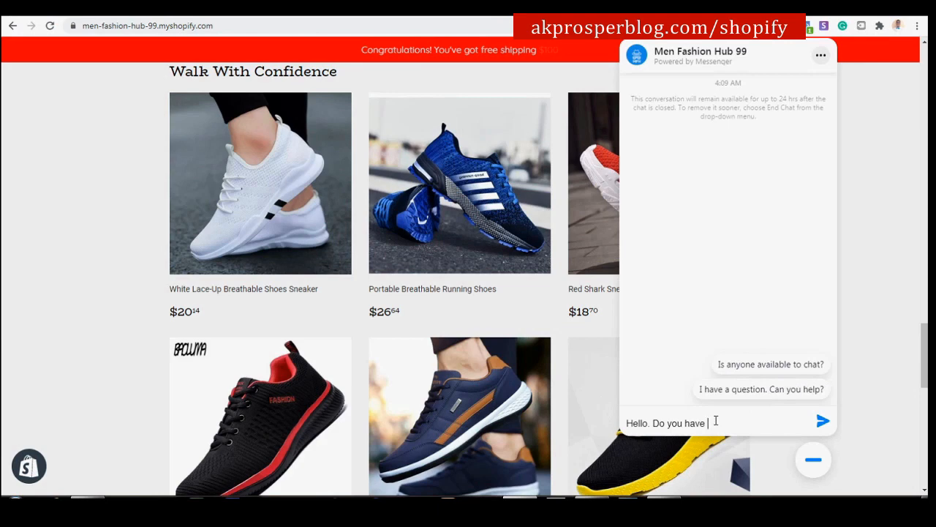
pyautogui.write('rp')
pyautogui.press('Return')
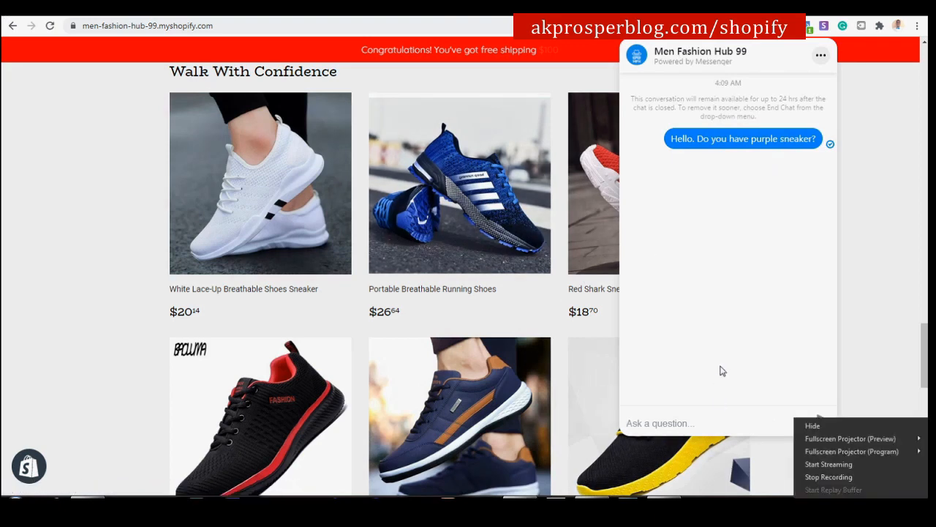
# Reply 'Great' to the store's 'Yes we do' answer, then minimize the chat panel.
pyautogui.click(714, 249)
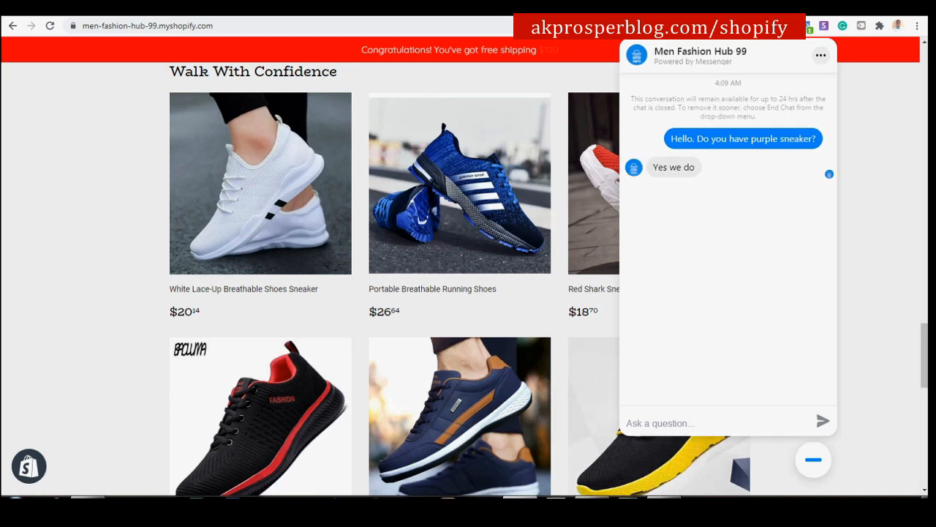
pyautogui.click(739, 424)
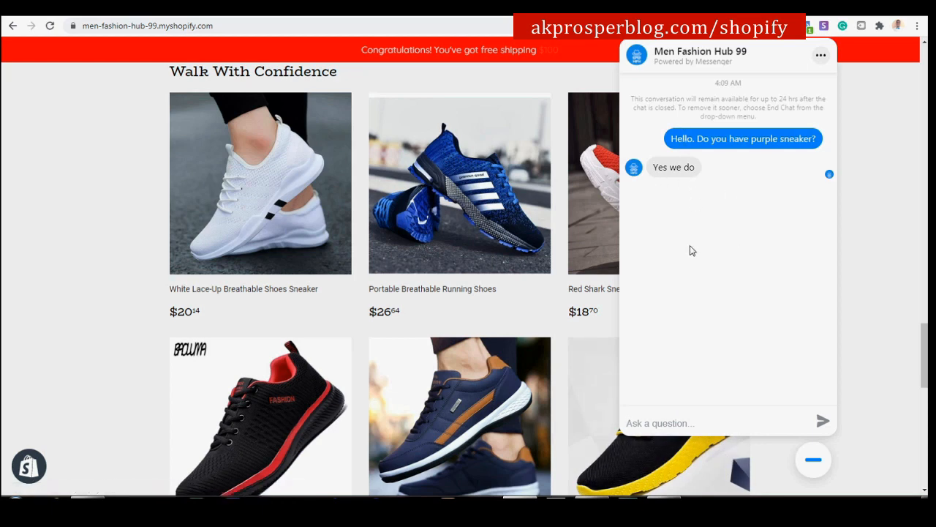
pyautogui.write('Grea')
pyautogui.press('Return')
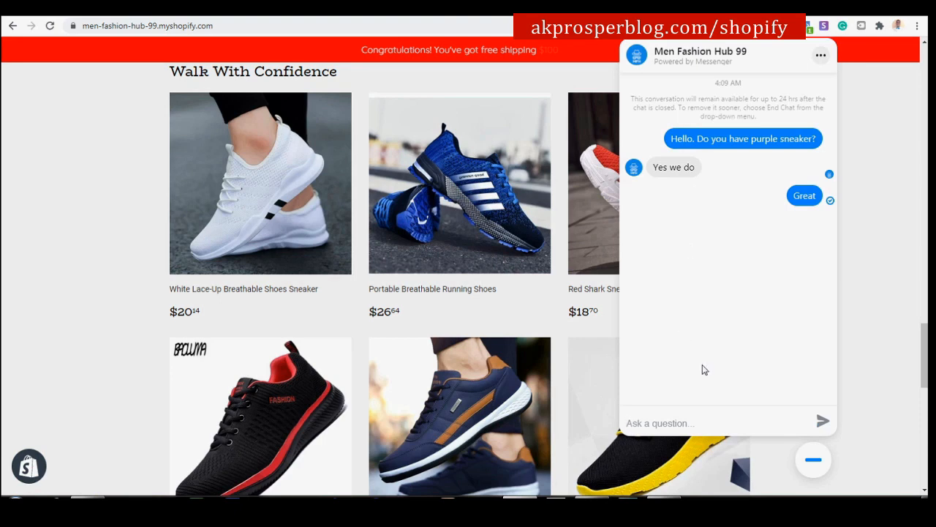
pyautogui.click(820, 56)
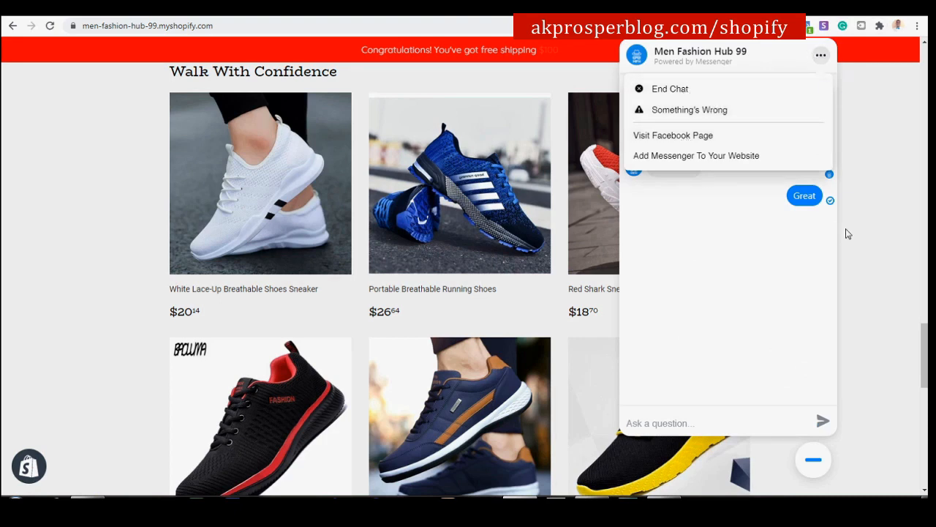
pyautogui.click(809, 461)
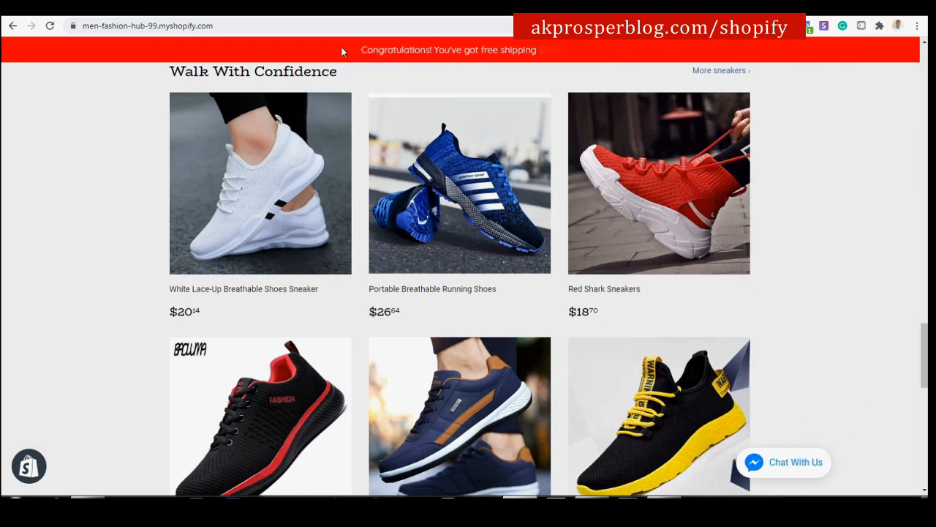
# Clear the accidental text selection and scroll back up the storefront page.
pyautogui.moveTo(357, 53); pyautogui.dragTo(531, 73)
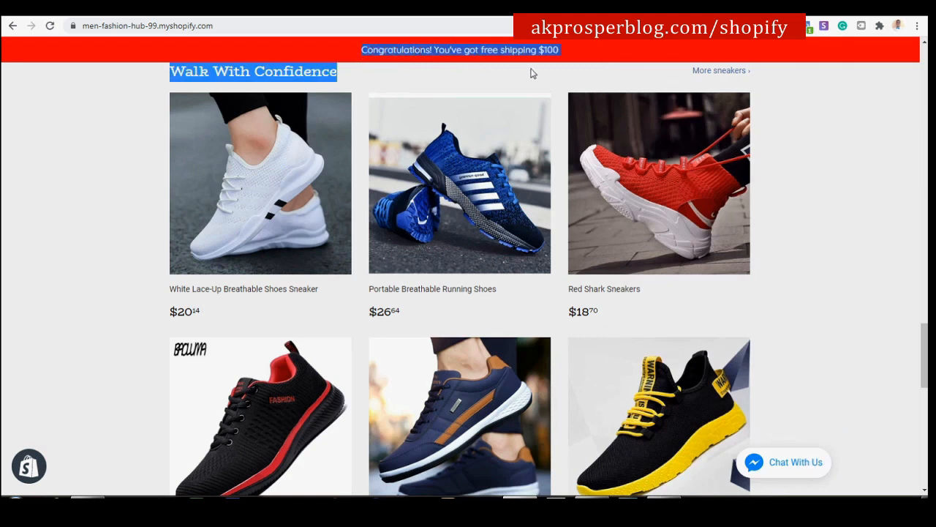
pyautogui.click(578, 52)
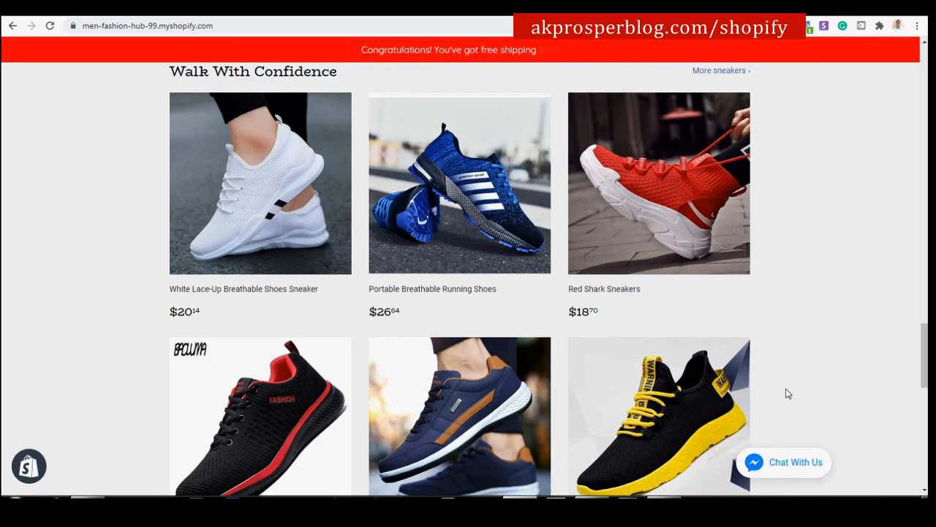
pyautogui.scroll(8, 680, 166)
pyautogui.scroll(4, 681, 167)
pyautogui.scroll(-10, 677, 209)
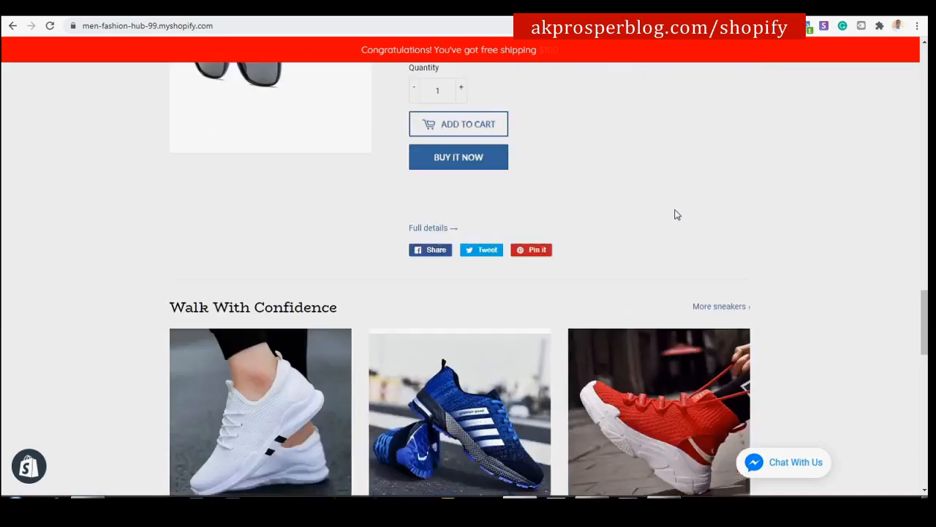
pyautogui.scroll(5, 407, 152)
pyautogui.scroll(15, 407, 153)
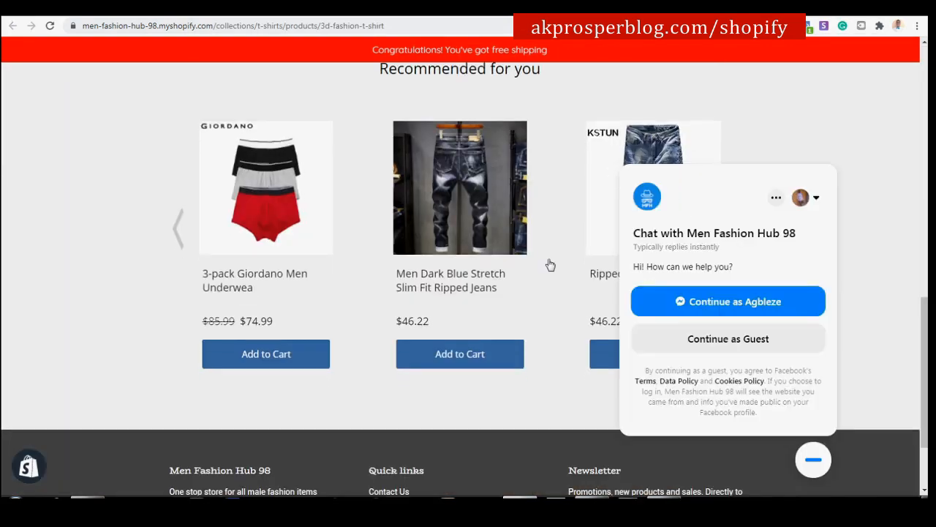
pyautogui.scroll(3, 548, 257)
pyautogui.scroll(1, 546, 248)
# Minimize the chat popup on the product page and scroll the page.
pyautogui.click(805, 458)
pyautogui.scroll(-2, 491, 391)
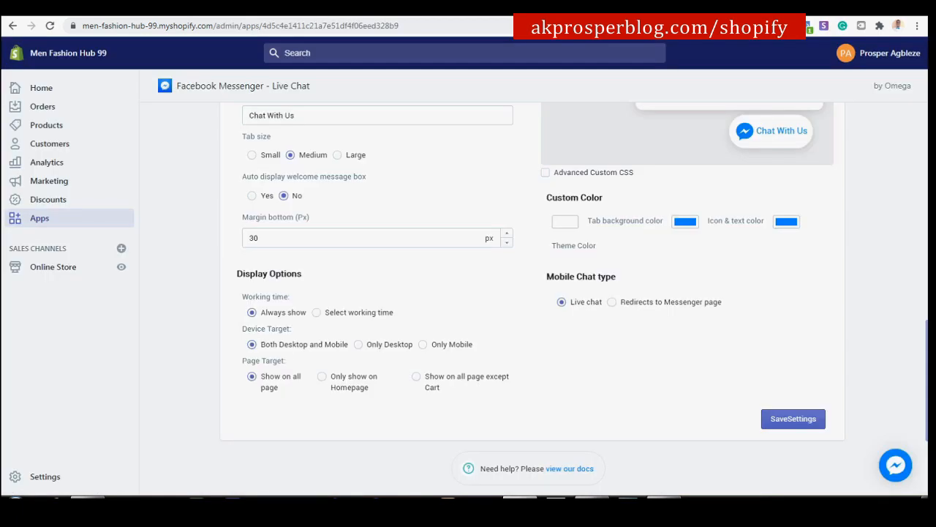
pyautogui.scroll(7, 669, 111)
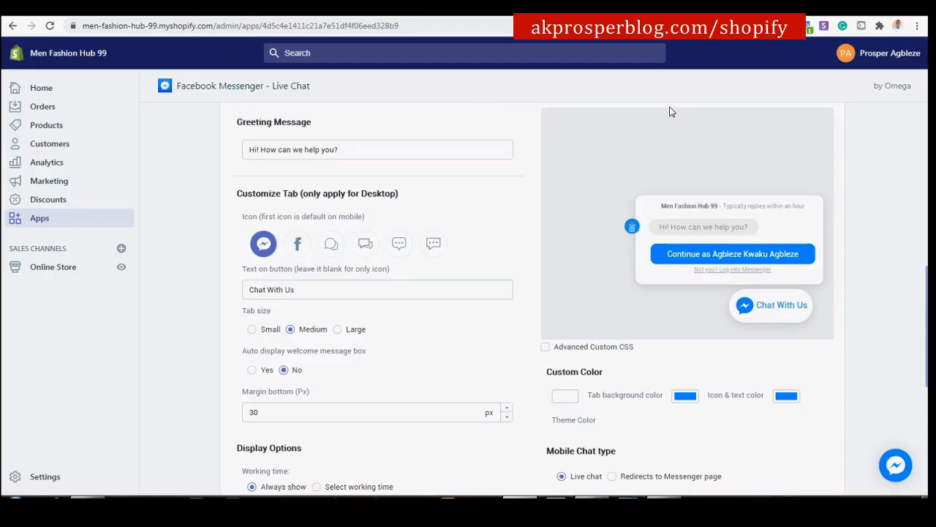
pyautogui.scroll(3, 669, 111)
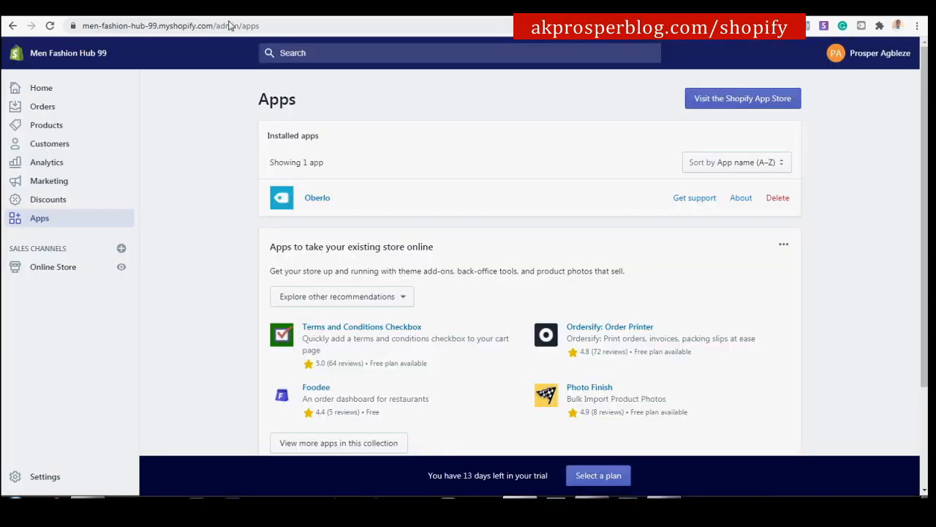
# Search the Shopify App Store for Upsell recommendation apps.
pyautogui.click(748, 106)
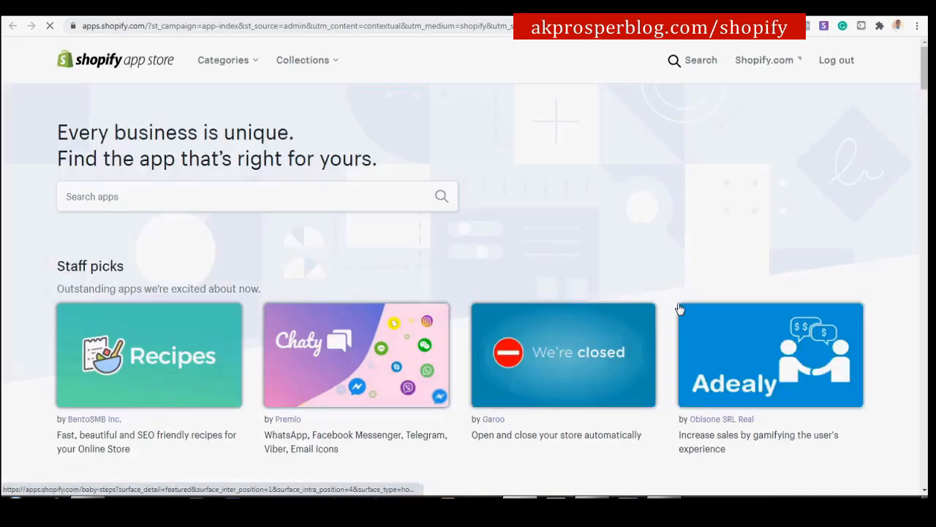
pyautogui.click(373, 198)
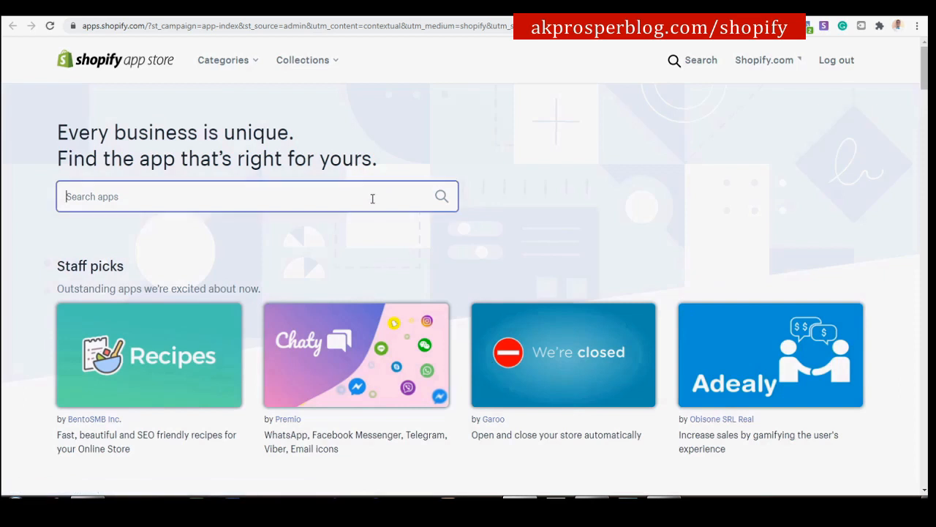
pyautogui.write('Upsell re')
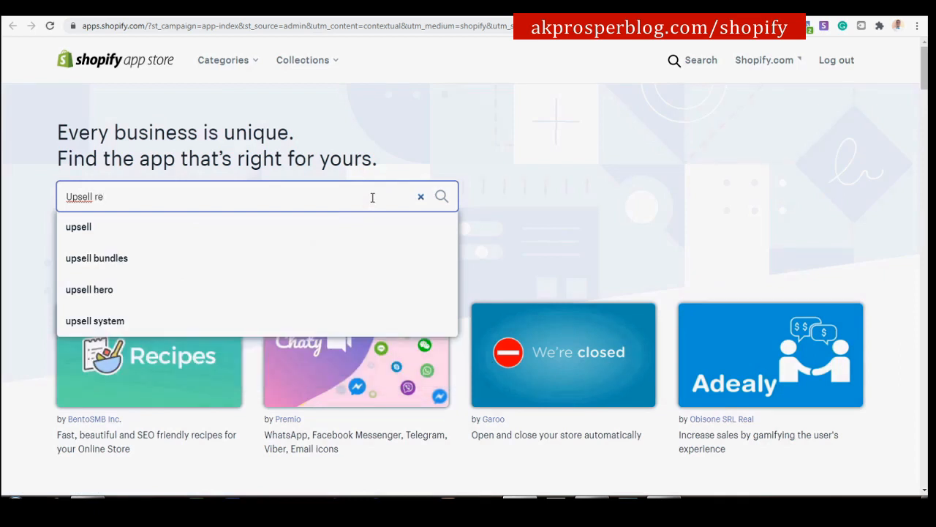
pyautogui.write('comm')
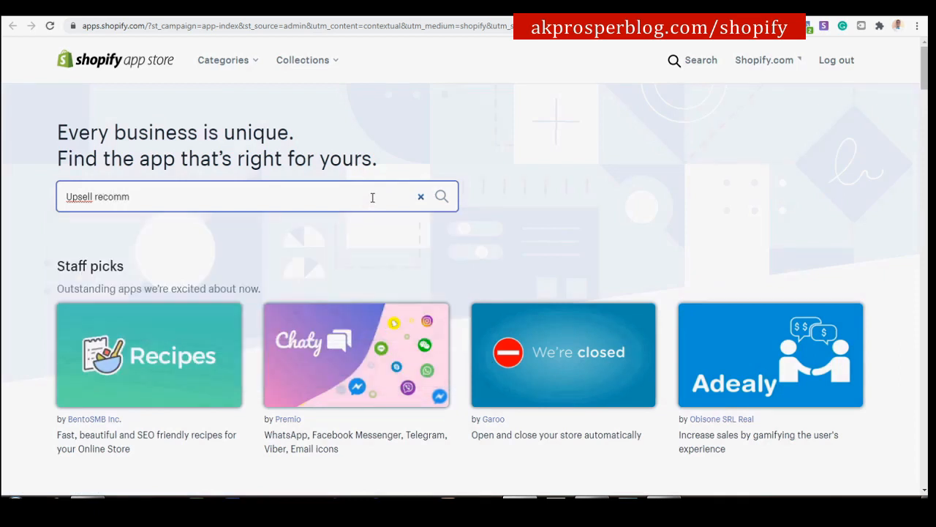
pyautogui.write('en')
pyautogui.press('BackSpace')
pyautogui.press('BackSpace')
pyautogui.press('Return')
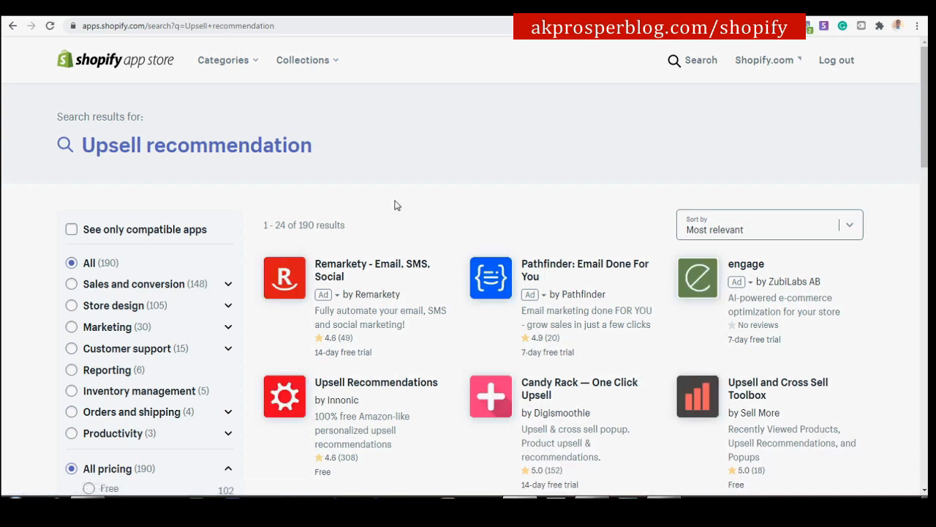
# Open the Upsell Recommendations listing and choose Add app.
pyautogui.scroll(-3, 490, 278)
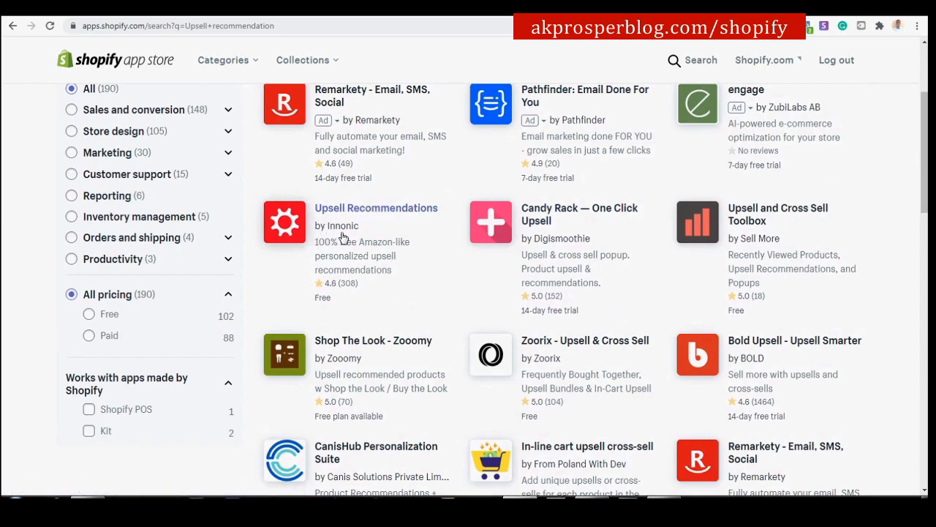
pyautogui.click(386, 213)
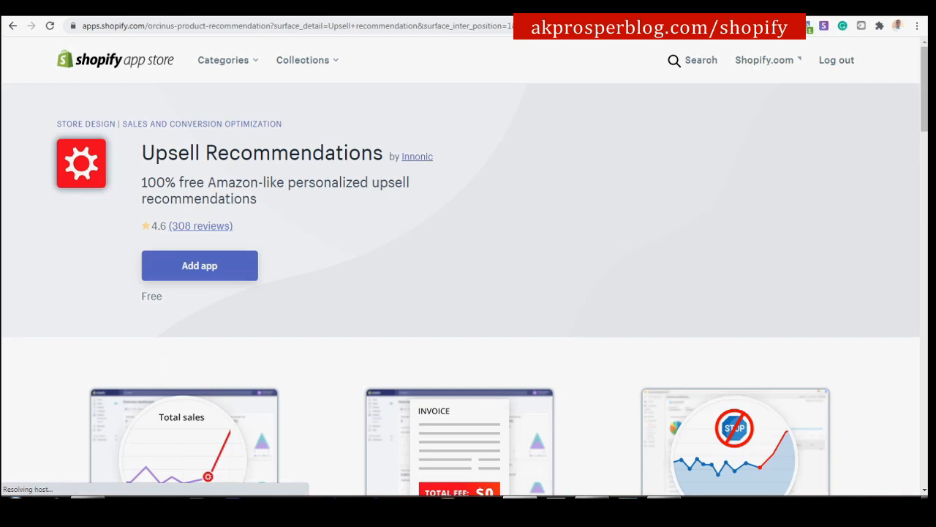
pyautogui.scroll(-3, 336, 435)
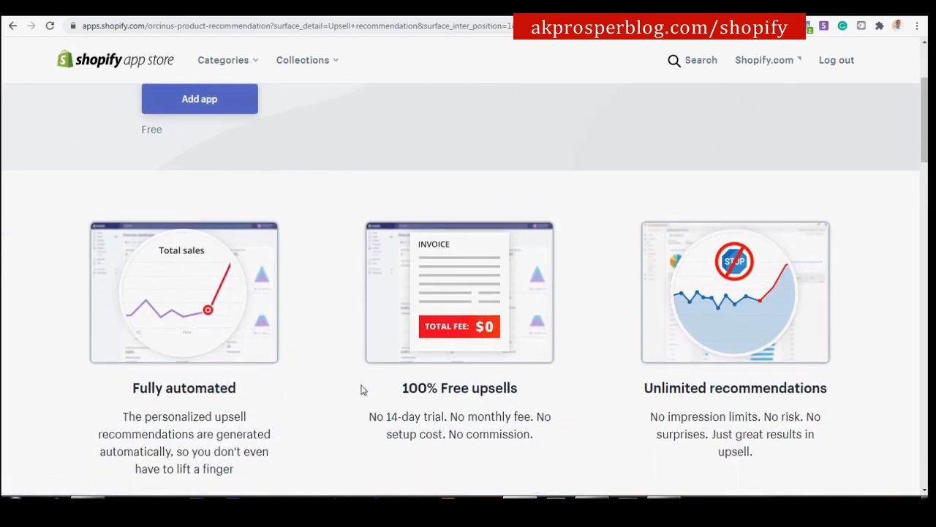
pyautogui.scroll(3, 361, 390)
pyautogui.click(215, 268)
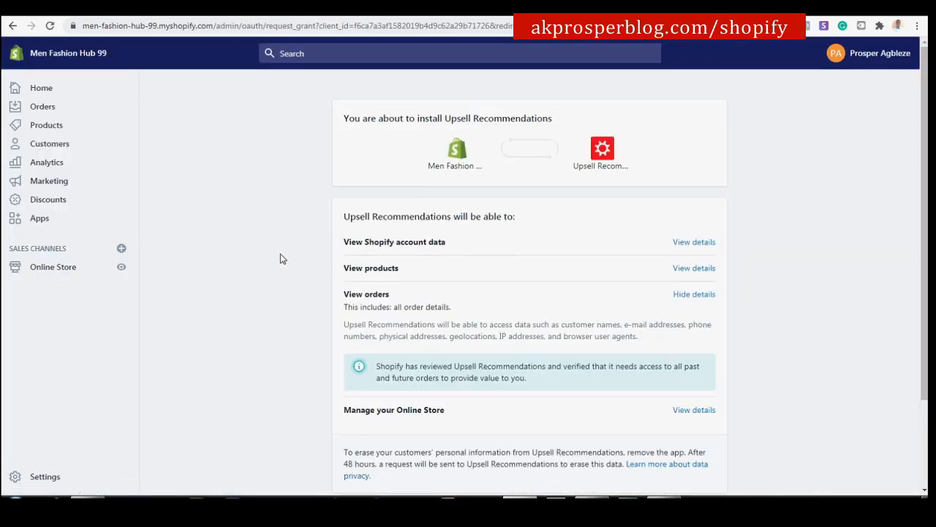
# Install the Upsell Recommendations app and skip its welcome tour.
pyautogui.scroll(-2, 383, 302)
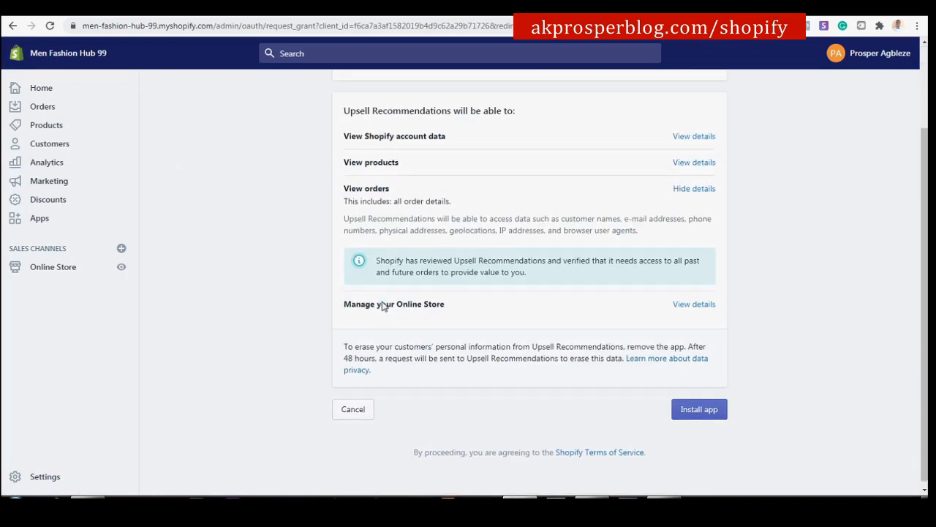
pyautogui.click(713, 411)
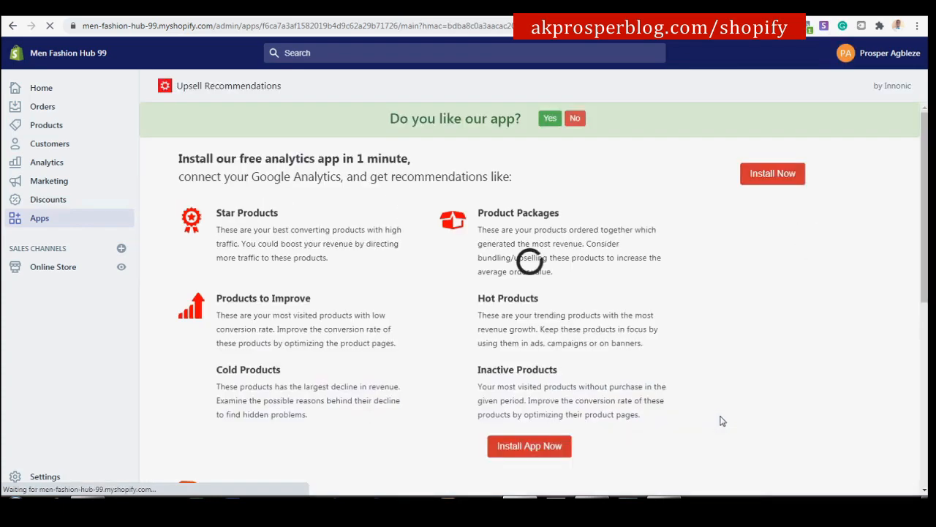
pyautogui.scroll(-5, 729, 406)
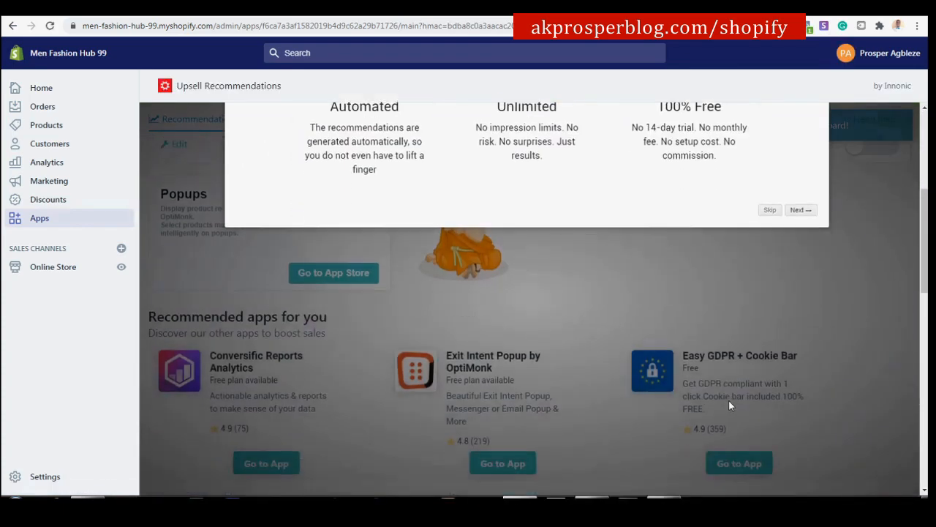
pyautogui.scroll(4, 729, 401)
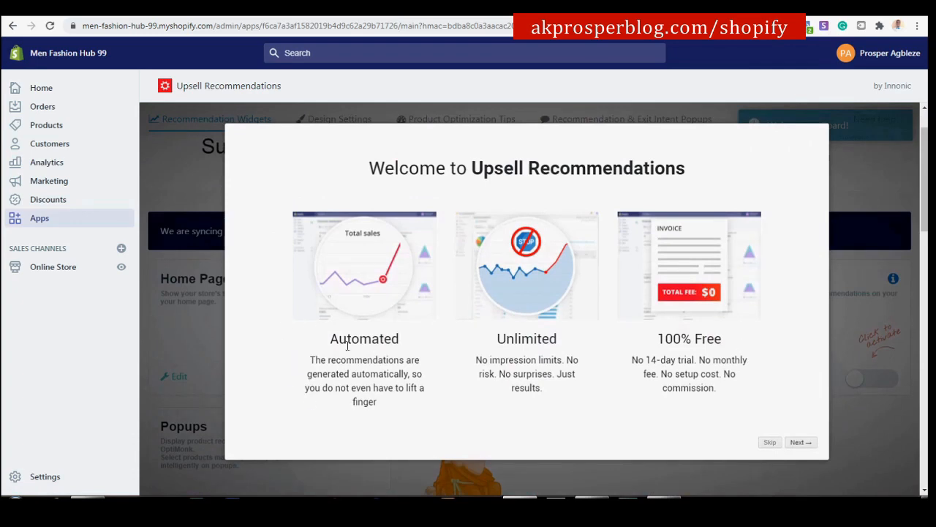
pyautogui.click(770, 444)
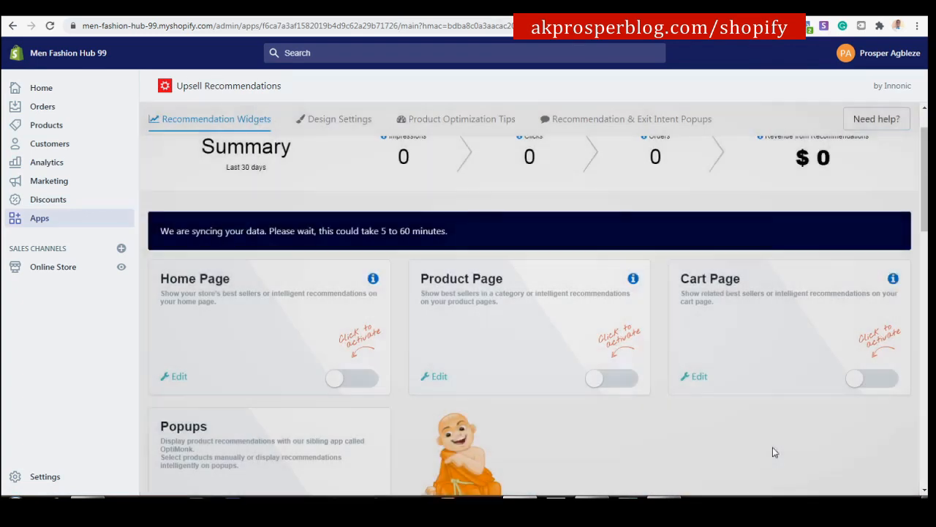
pyautogui.scroll(-2, 452, 294)
pyautogui.scroll(1, 453, 298)
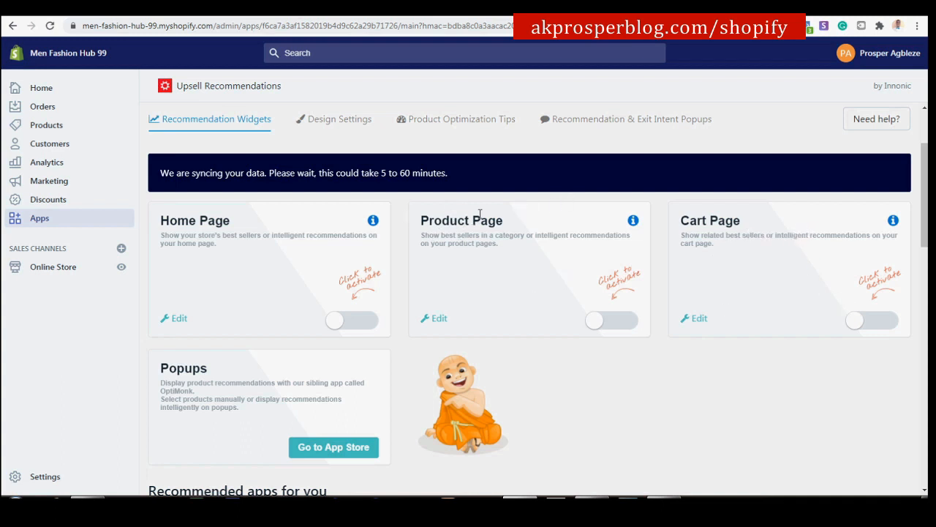
# Turn on the Product Page and Cart Page recommendation widgets.
pyautogui.click(599, 319)
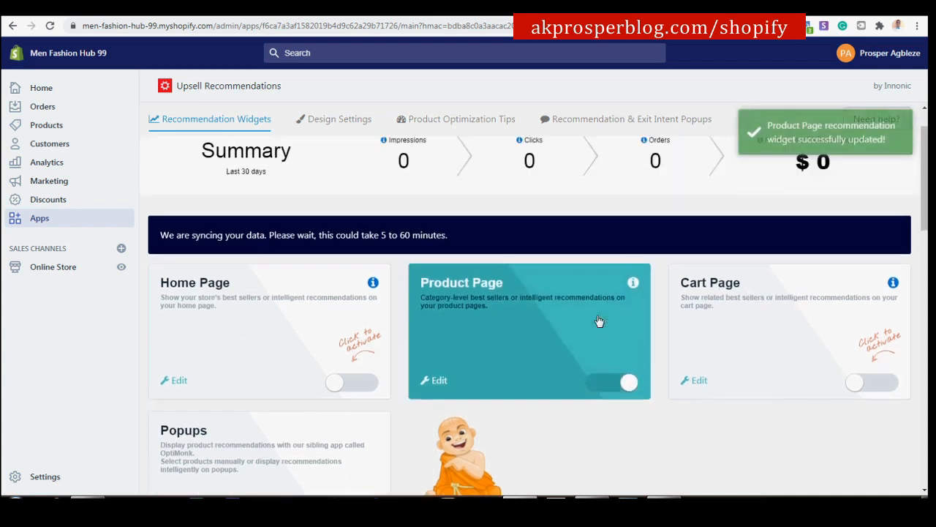
pyautogui.click(861, 438)
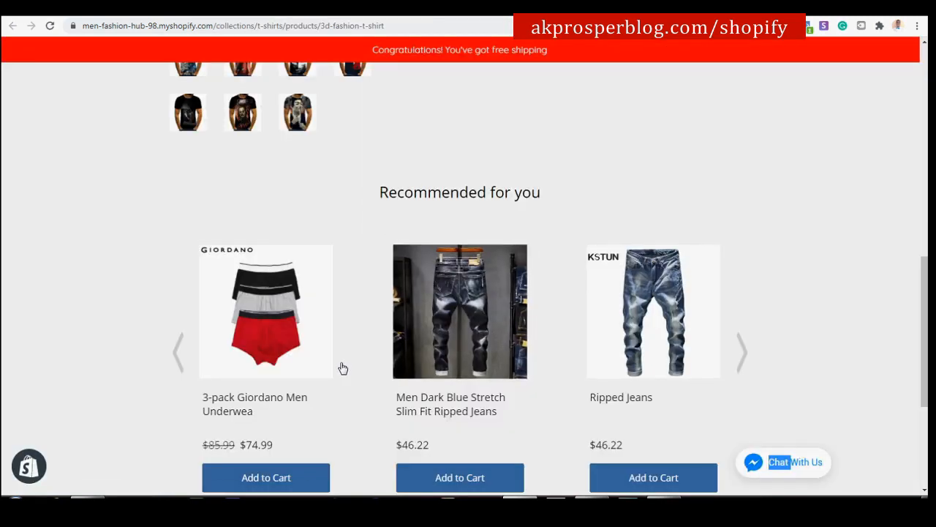
pyautogui.scroll(3, 401, 332)
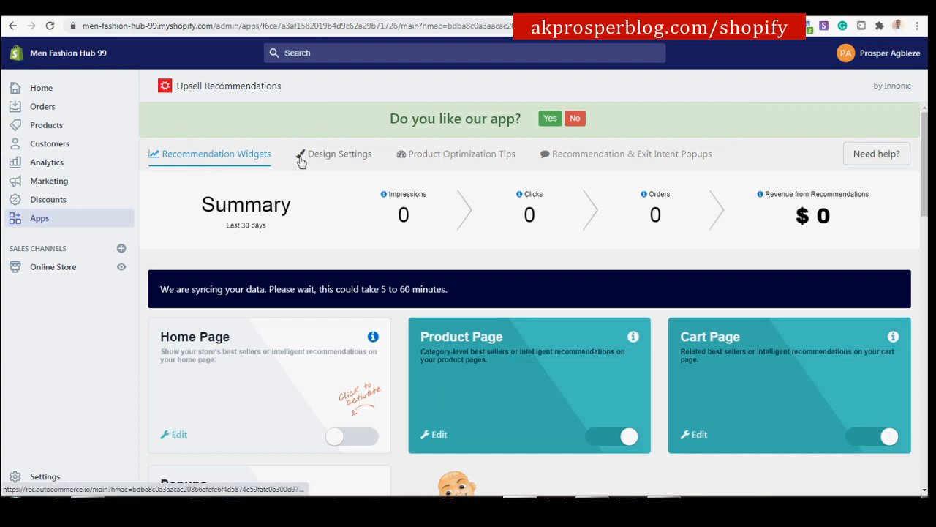
# Set the carousel's number of products to 12 in Design Settings and save.
pyautogui.click(347, 157)
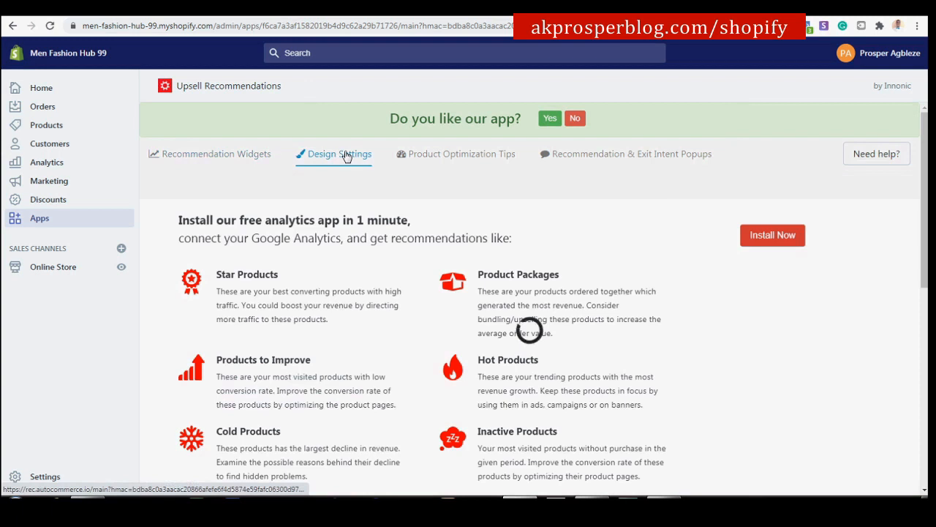
pyautogui.scroll(-3, 327, 202)
pyautogui.scroll(3, 291, 168)
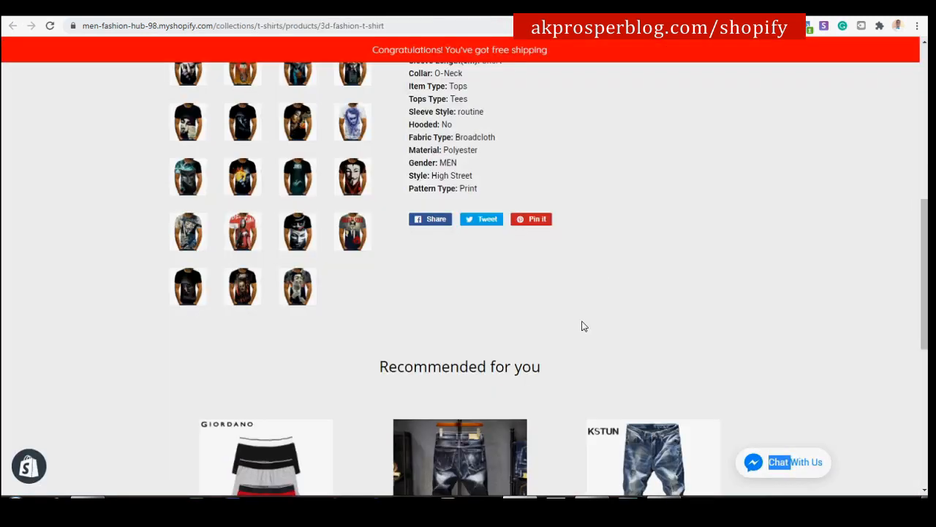
pyautogui.scroll(-3, 578, 323)
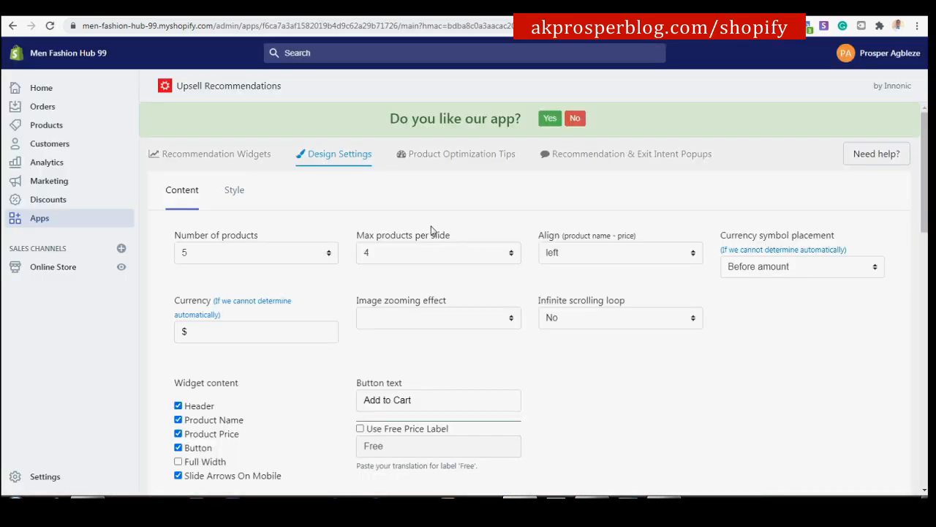
pyautogui.click(225, 252)
pyautogui.click(225, 252)
pyautogui.click(225, 253)
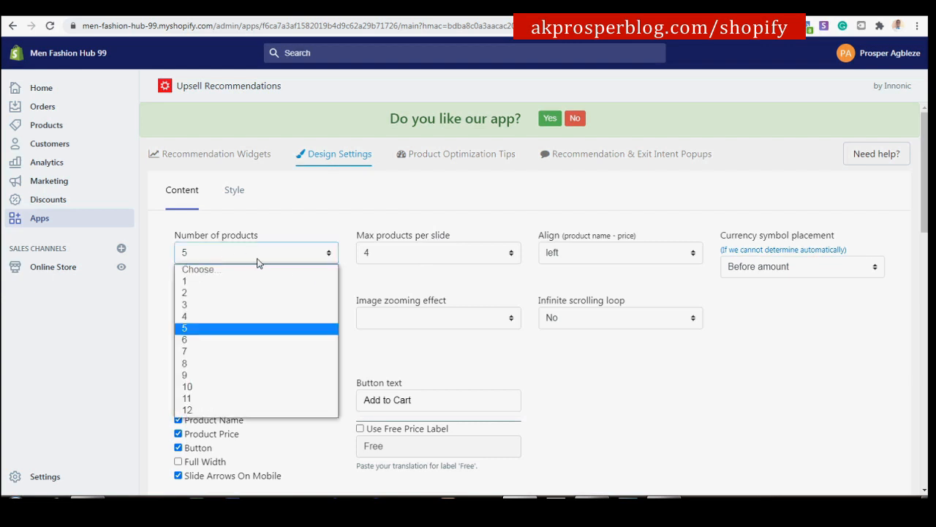
pyautogui.click(249, 406)
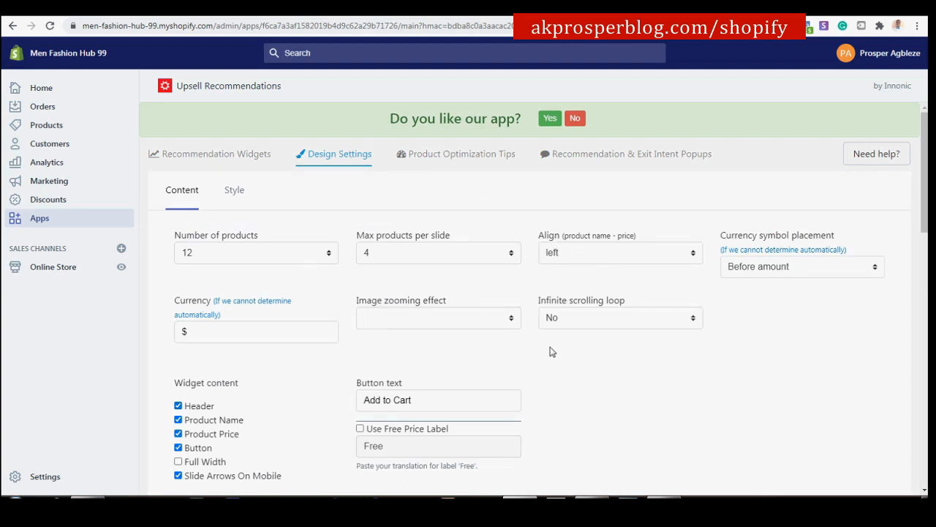
pyautogui.scroll(-3, 556, 333)
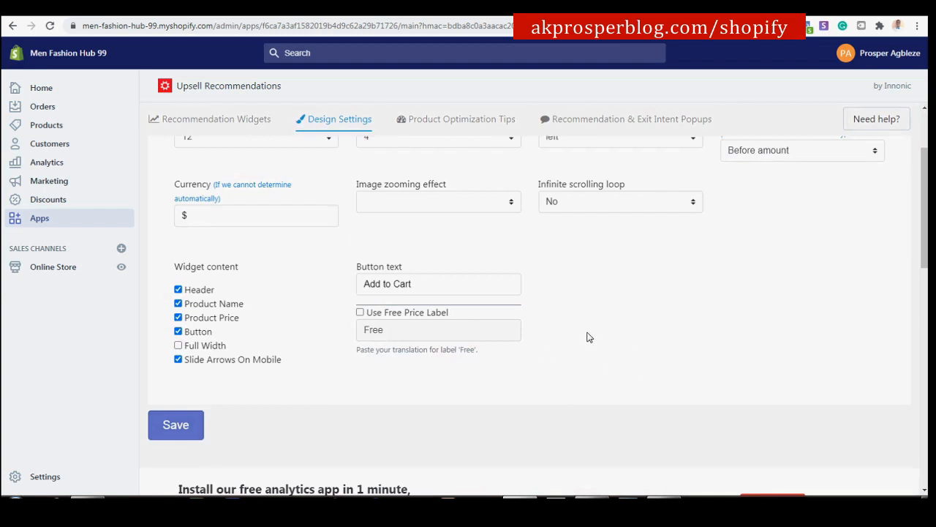
pyautogui.click(196, 426)
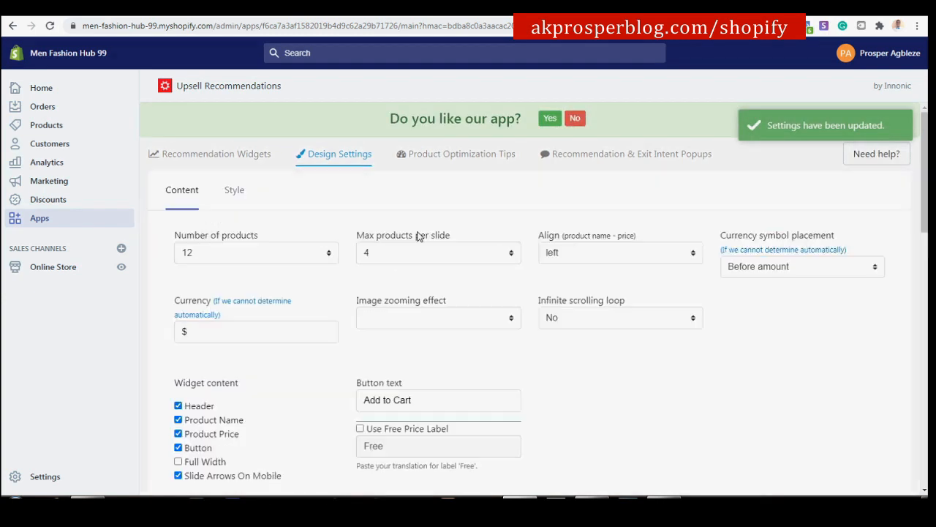
# Look over the optimization tips and Style settings, then return to the storefront homepage.
pyautogui.click(458, 161)
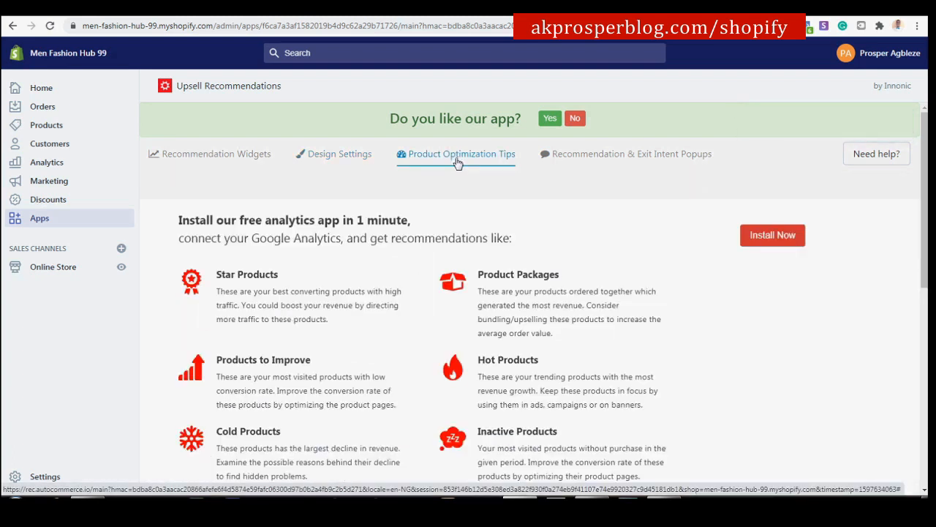
pyautogui.scroll(-6, 457, 162)
pyautogui.scroll(3, 457, 162)
pyautogui.scroll(3, 458, 164)
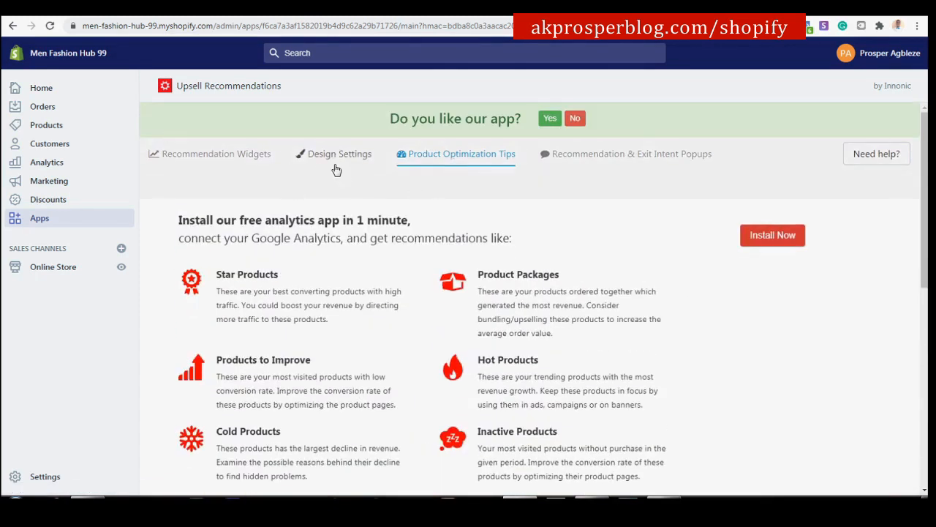
pyautogui.click(322, 158)
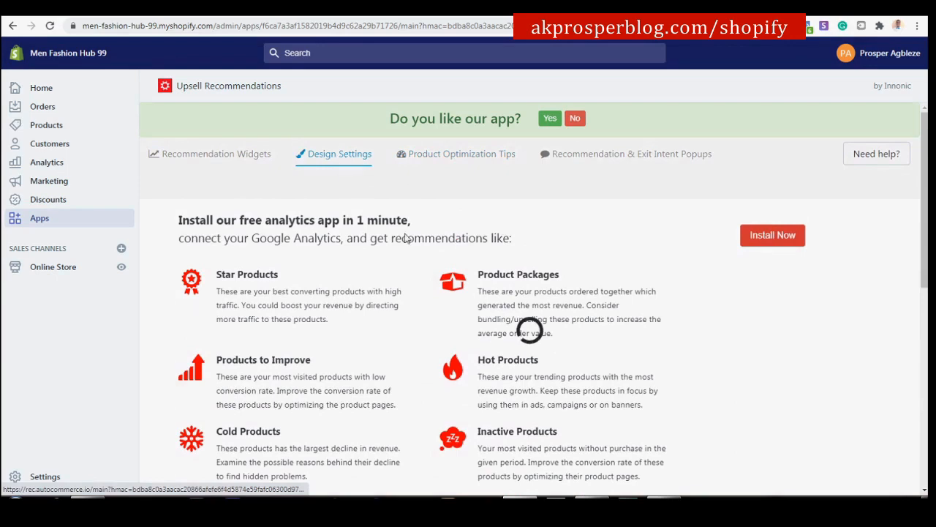
pyautogui.scroll(-4, 393, 223)
pyautogui.scroll(-1, 395, 225)
pyautogui.scroll(5, 395, 226)
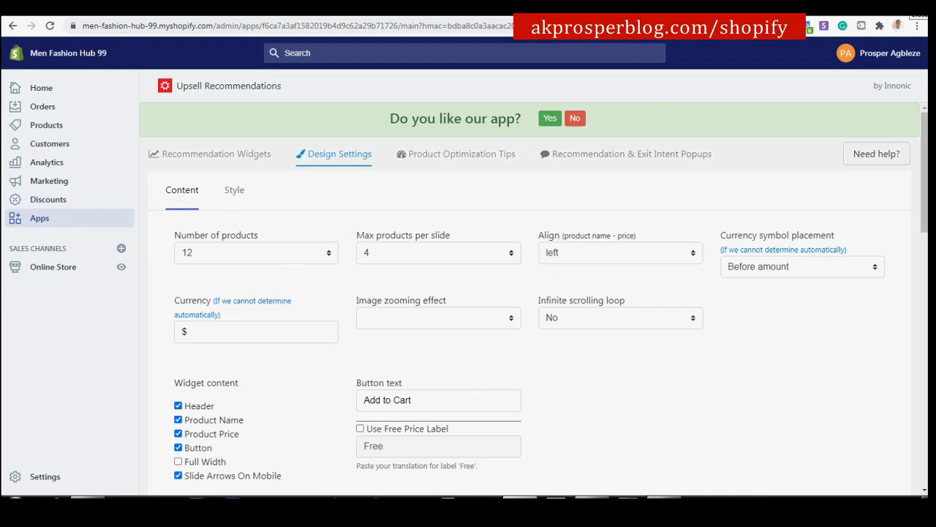
pyautogui.click(233, 191)
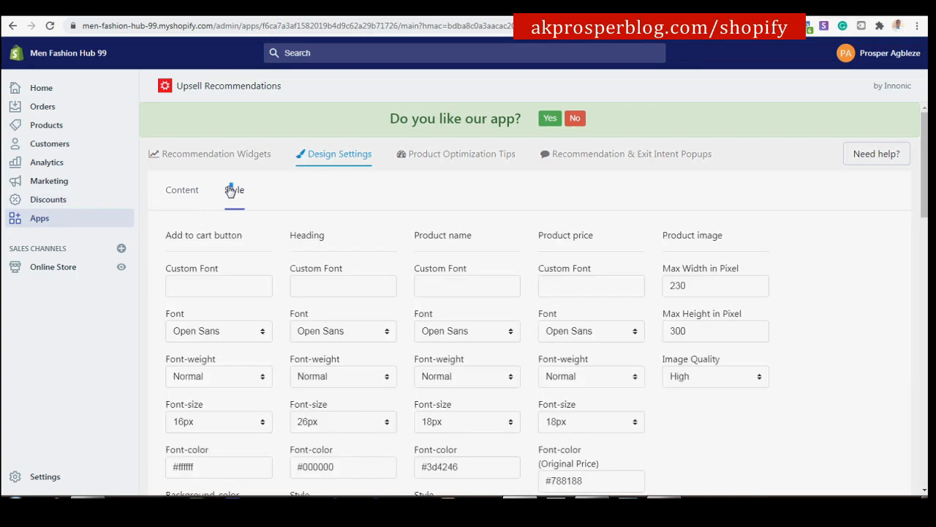
pyautogui.scroll(-2, 305, 257)
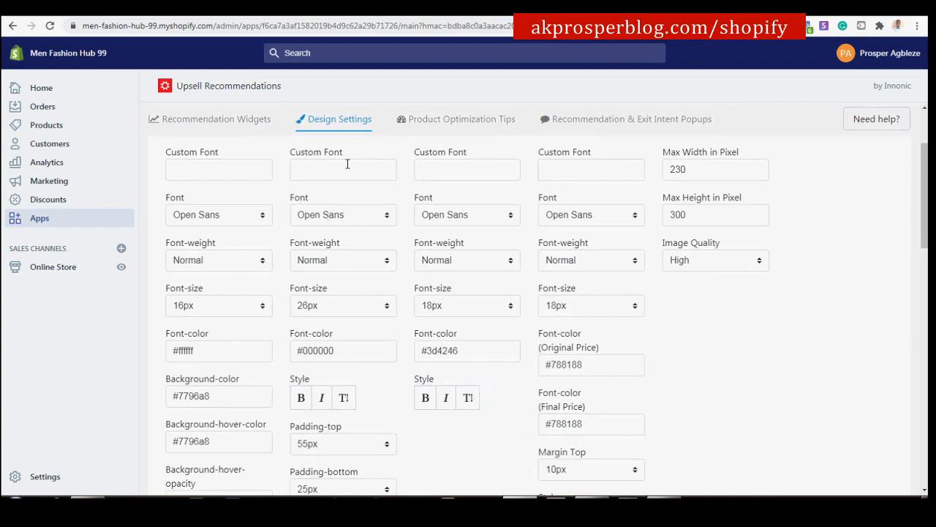
pyautogui.click(392, 13)
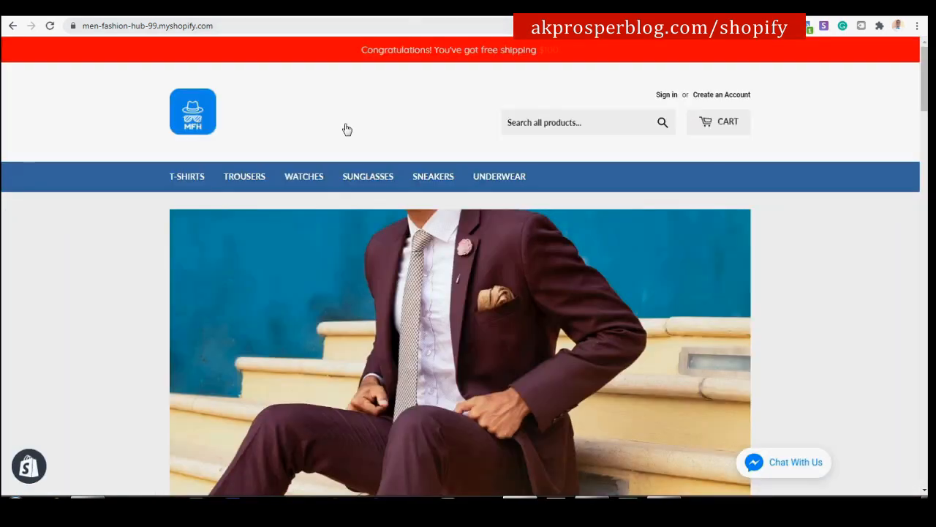
# Open the Collar Long Shirt product page and scroll to its Recommended for you carousel.
pyautogui.scroll(-1, 414, 236)
pyautogui.scroll(-10, 413, 236)
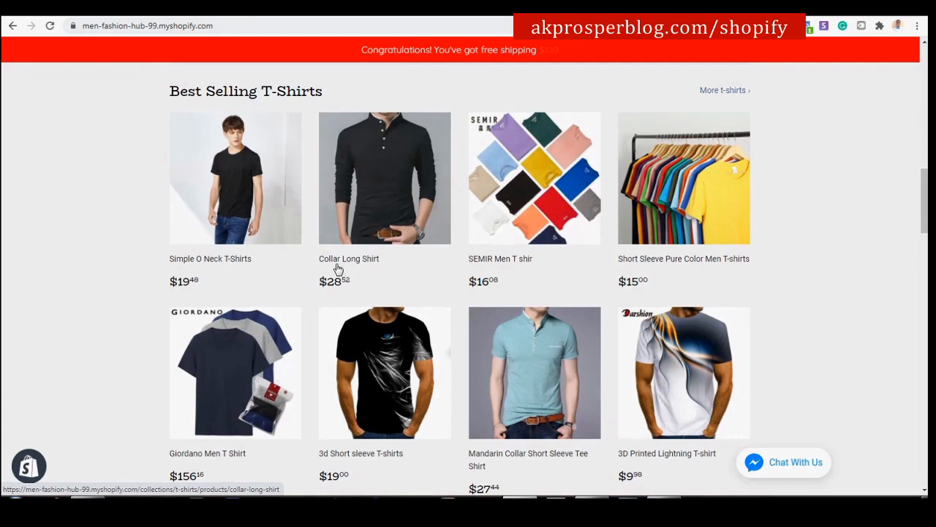
pyautogui.click(382, 194)
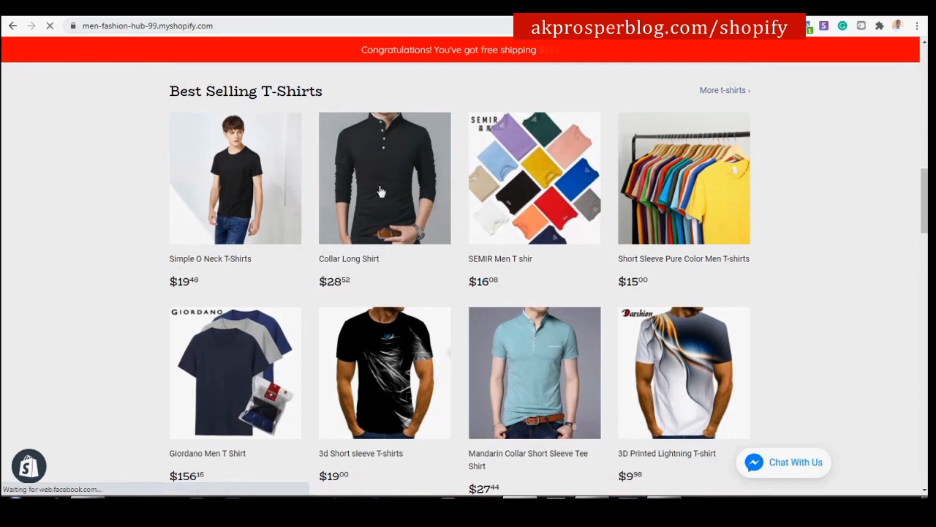
pyautogui.scroll(-5, 428, 229)
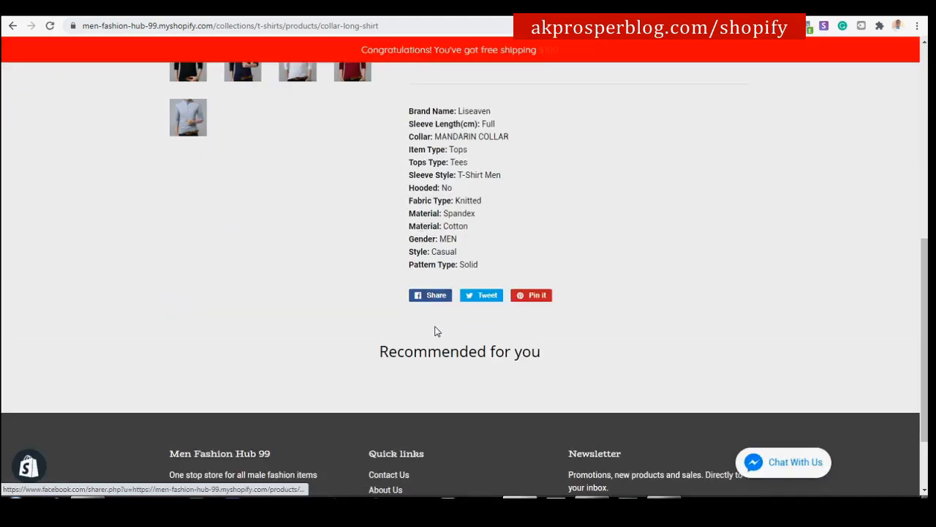
pyautogui.scroll(-3, 435, 329)
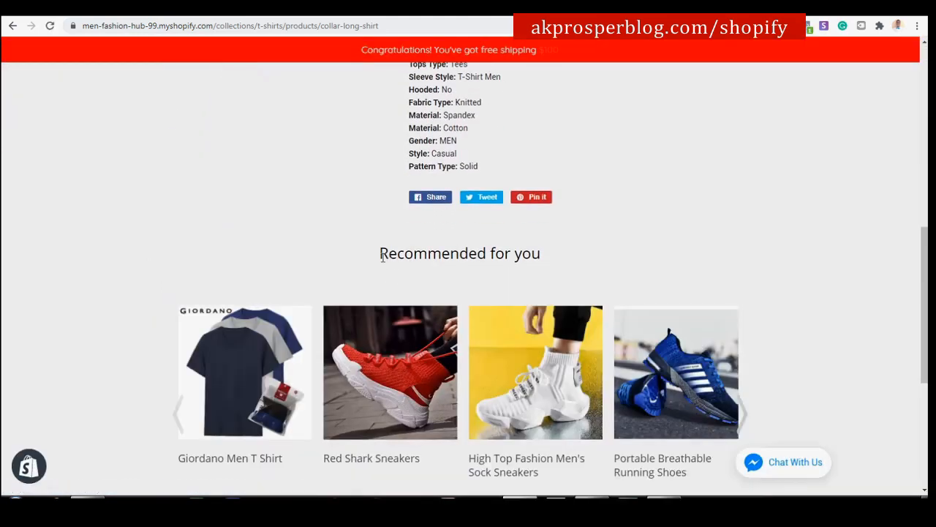
pyautogui.scroll(-2, 505, 271)
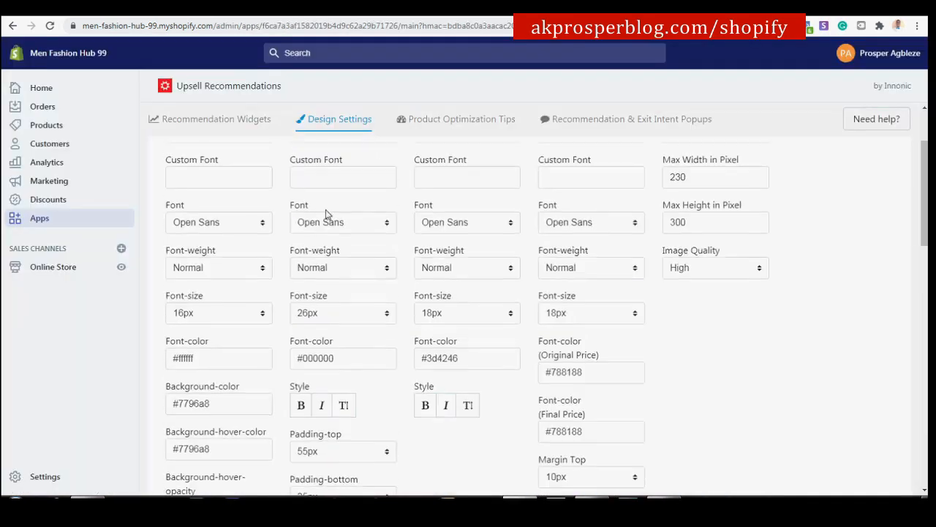
# Return to the font and colour settings on the Design Settings Style tab.
pyautogui.click(184, 202)
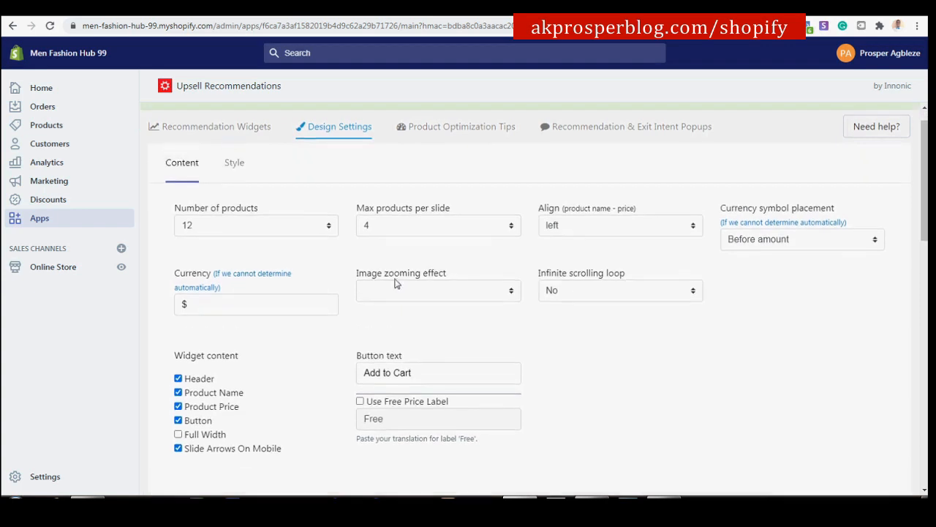
pyautogui.click(235, 192)
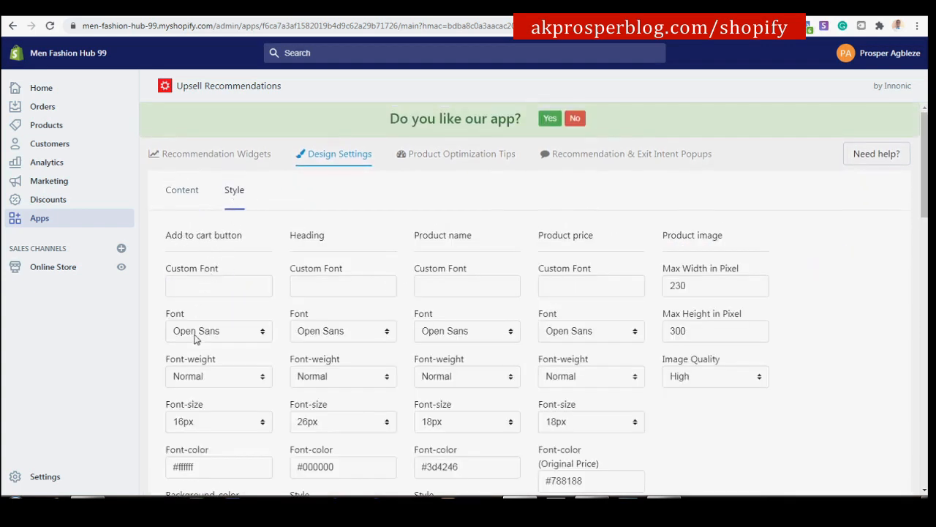
pyautogui.scroll(-2, 198, 341)
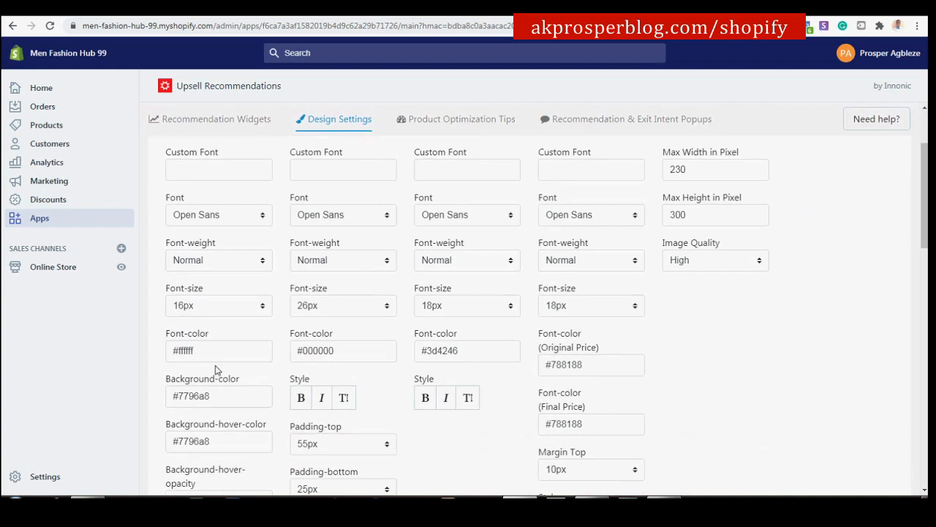
pyautogui.scroll(-1, 213, 396)
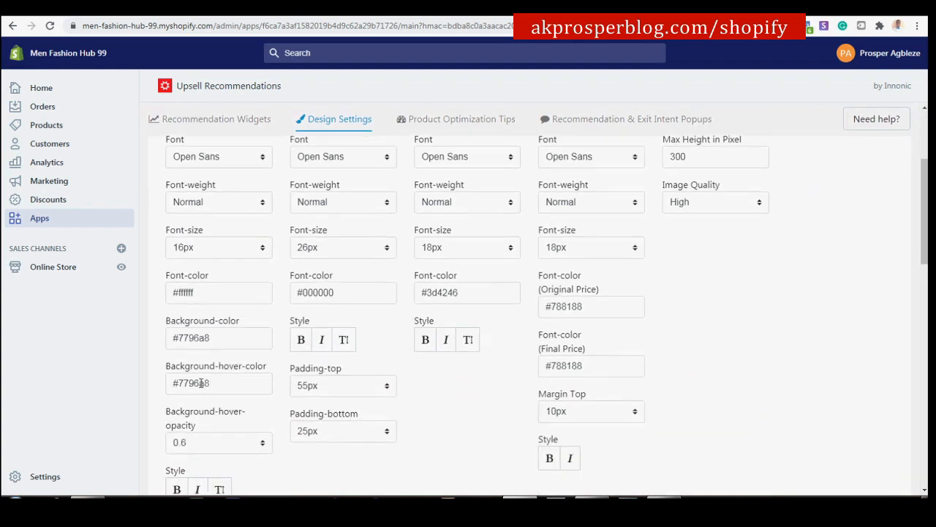
pyautogui.scroll(2, 221, 385)
pyautogui.scroll(-2, 337, 330)
pyautogui.scroll(3, 420, 274)
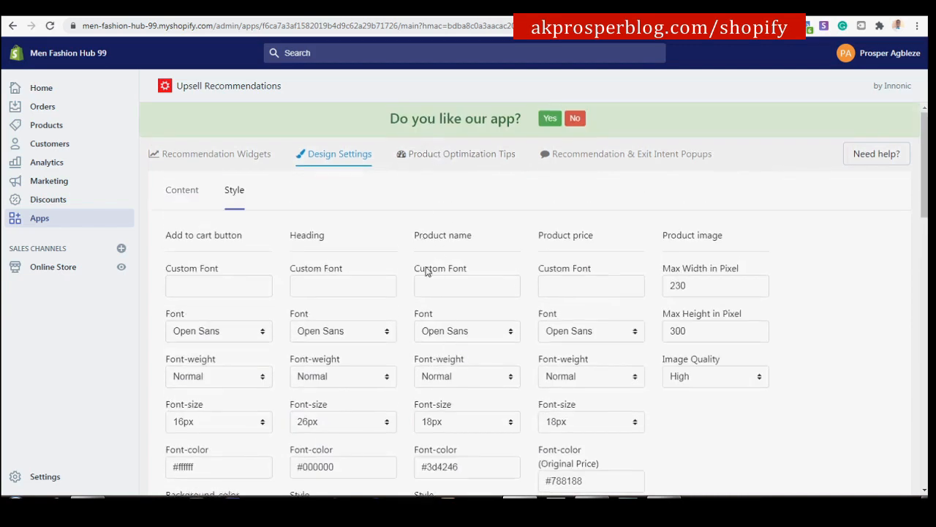
pyautogui.scroll(-2, 479, 321)
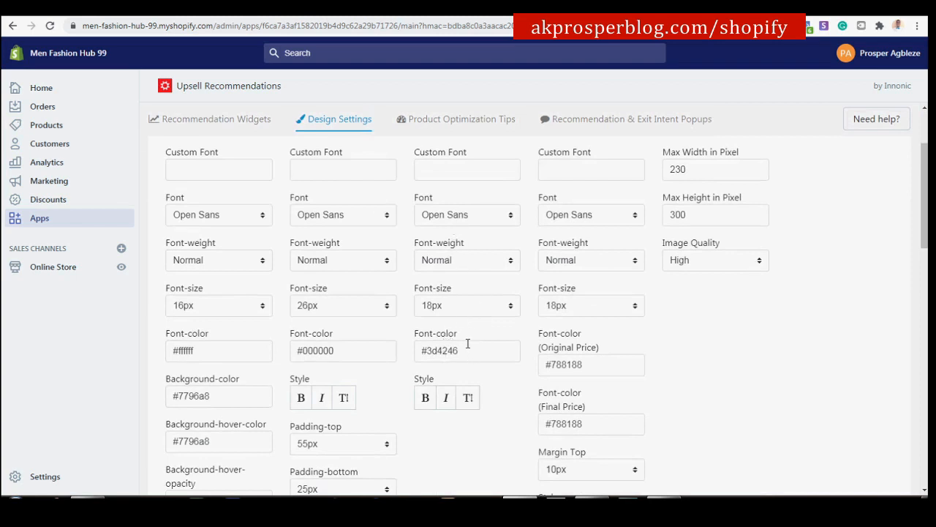
# Set the product name font colour to #141414 and save the design settings.
pyautogui.click(495, 353)
pyautogui.moveTo(478, 385); pyautogui.dragTo(439, 421)
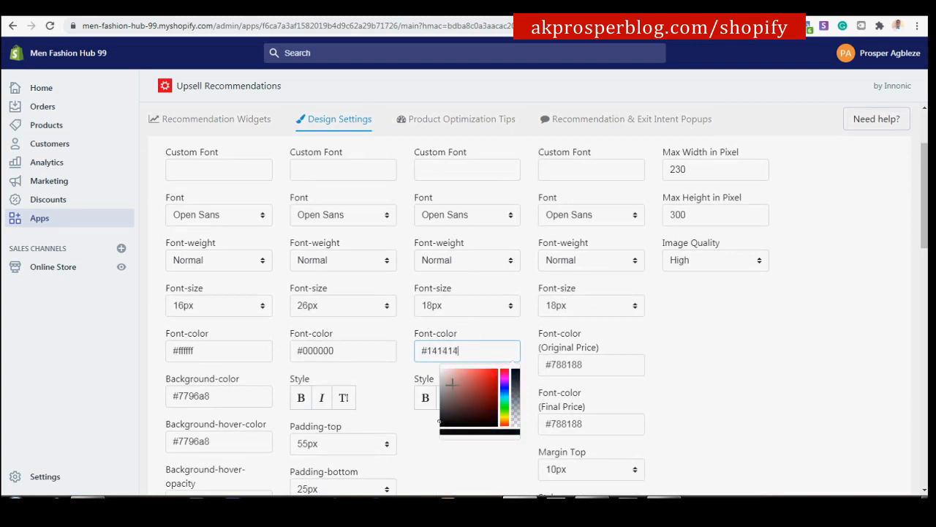
pyautogui.scroll(2, 355, 243)
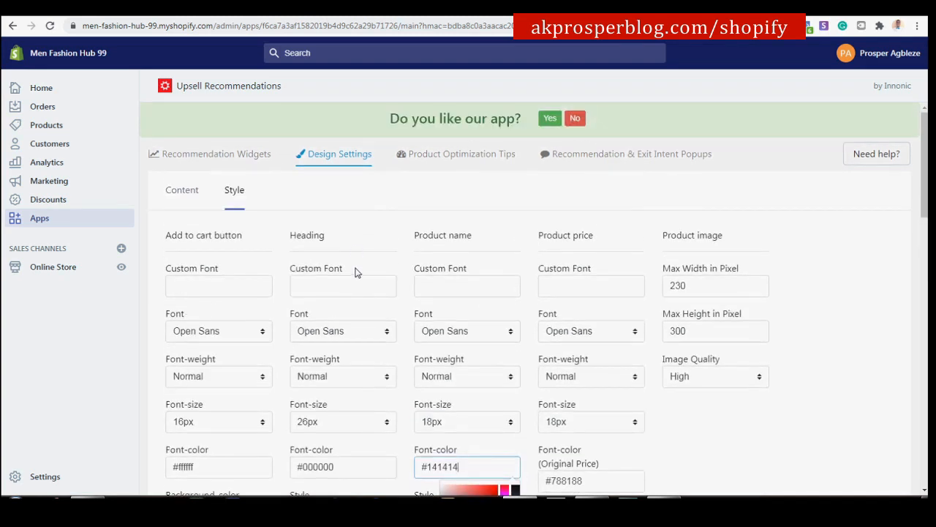
pyautogui.scroll(-2, 357, 270)
pyautogui.scroll(-3, 598, 244)
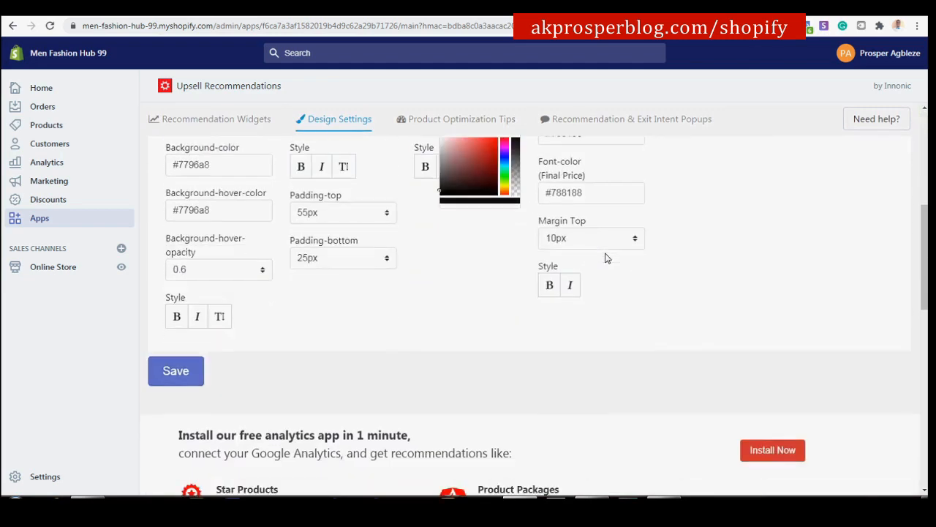
pyautogui.click(180, 381)
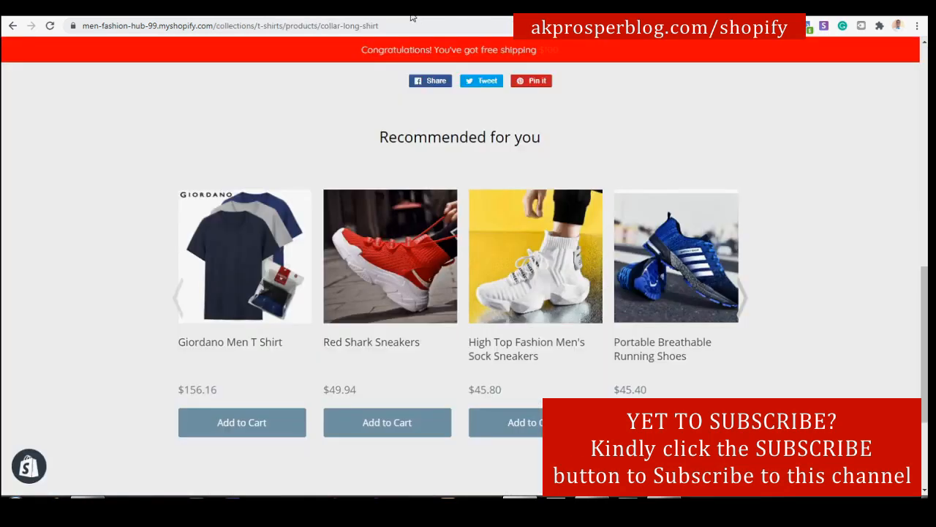
pyautogui.scroll(-2, 453, 224)
pyautogui.scroll(2, 452, 224)
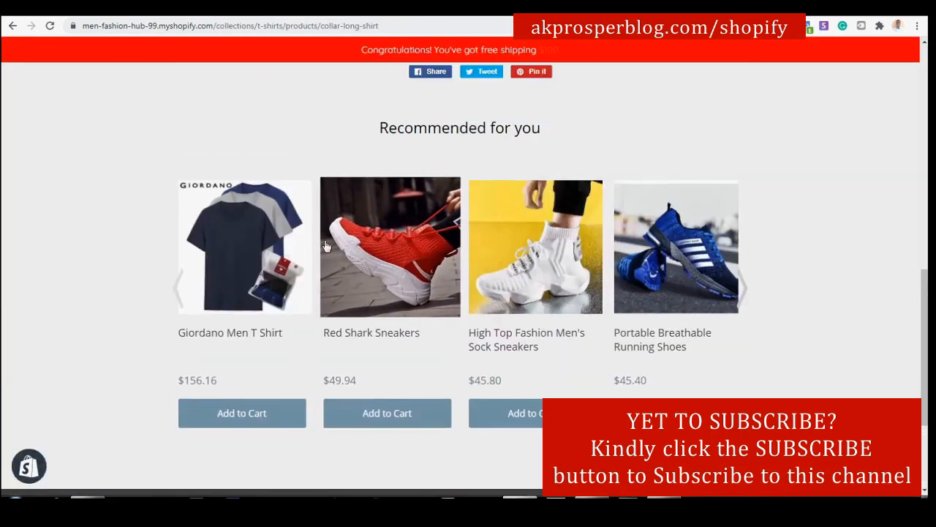
# Reload the Collar Long Shirt page and scroll through the restyled Recommended for you carousel.
pyautogui.click(429, 414)
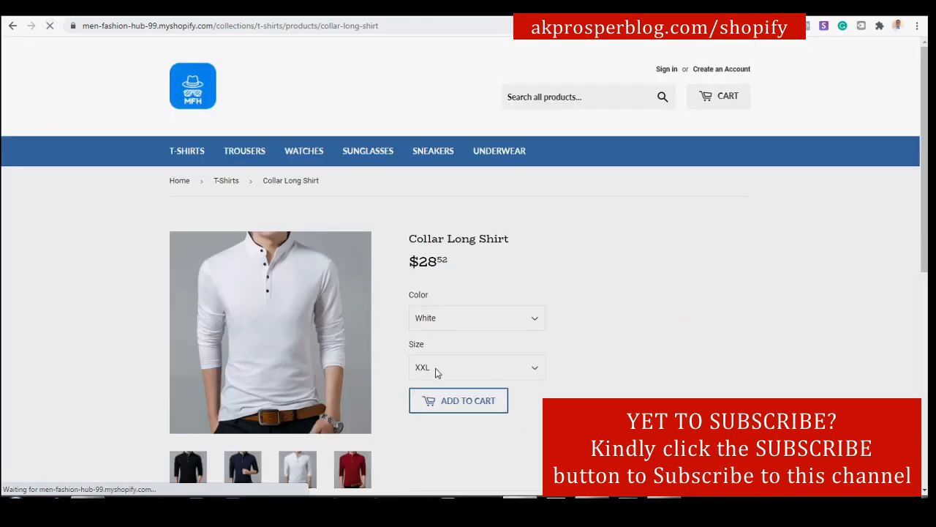
pyautogui.scroll(-10, 460, 353)
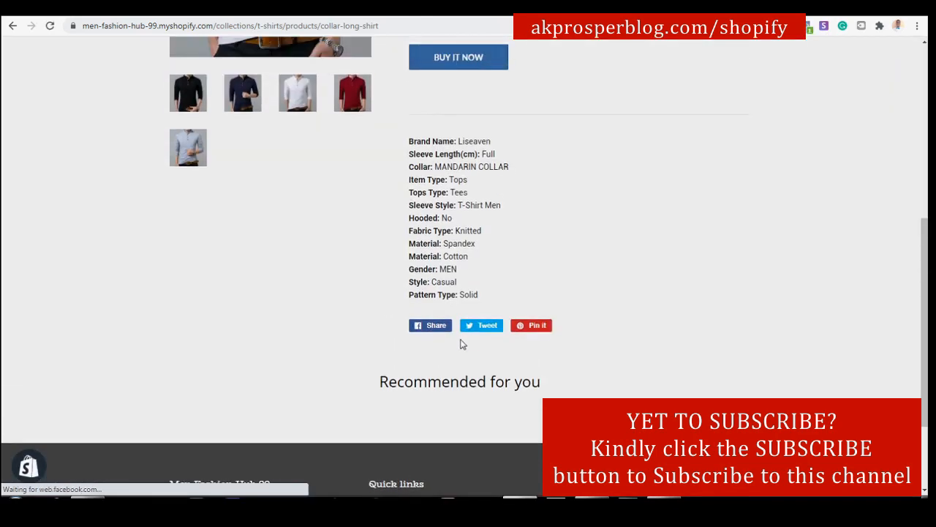
pyautogui.scroll(-2, 461, 343)
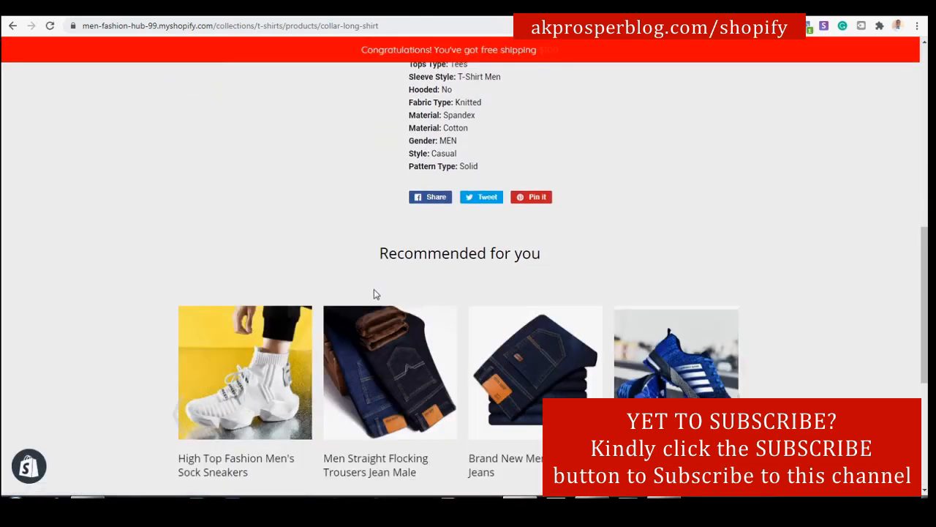
pyautogui.scroll(-3, 368, 288)
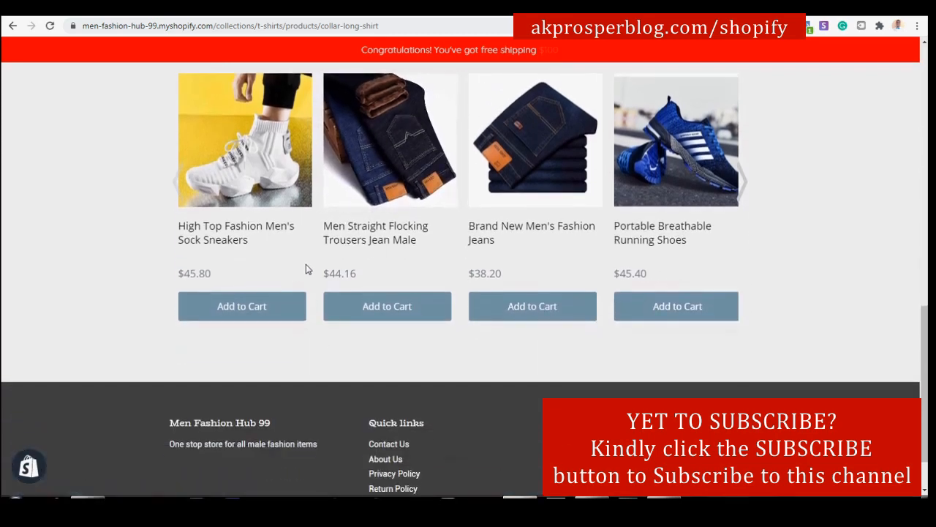
pyautogui.scroll(1, 306, 274)
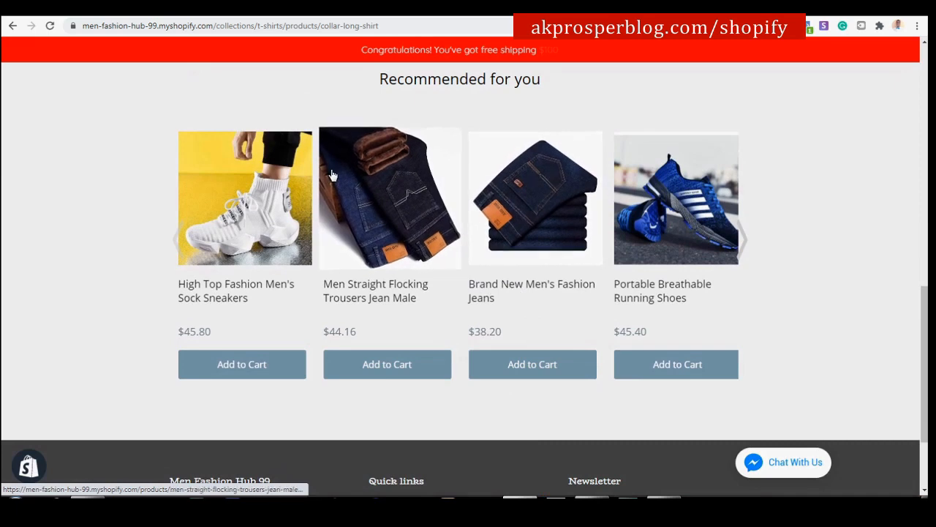
pyautogui.scroll(2, 562, 241)
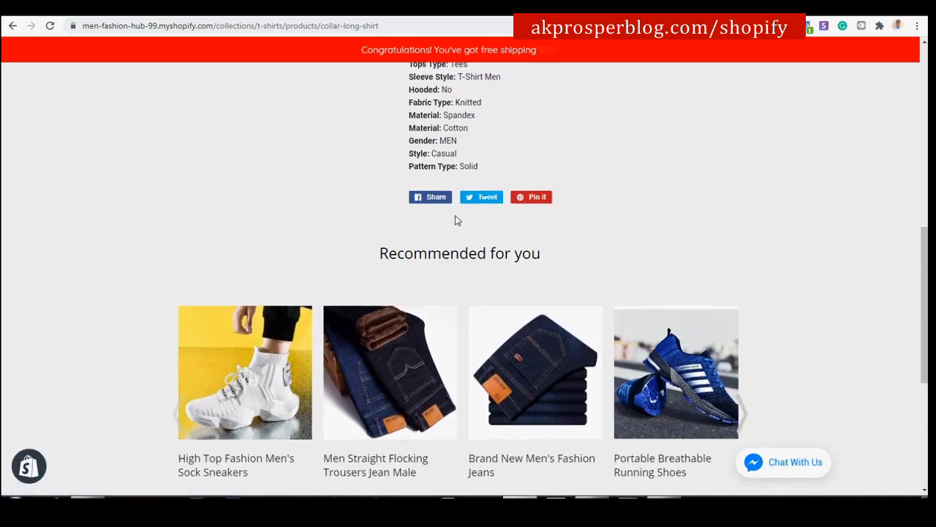
pyautogui.scroll(2, 463, 220)
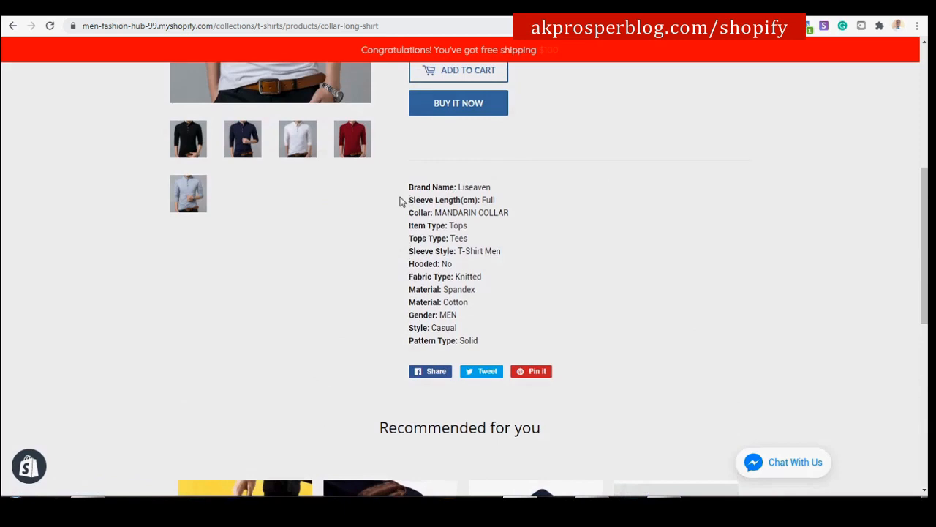
pyautogui.scroll(4, 401, 202)
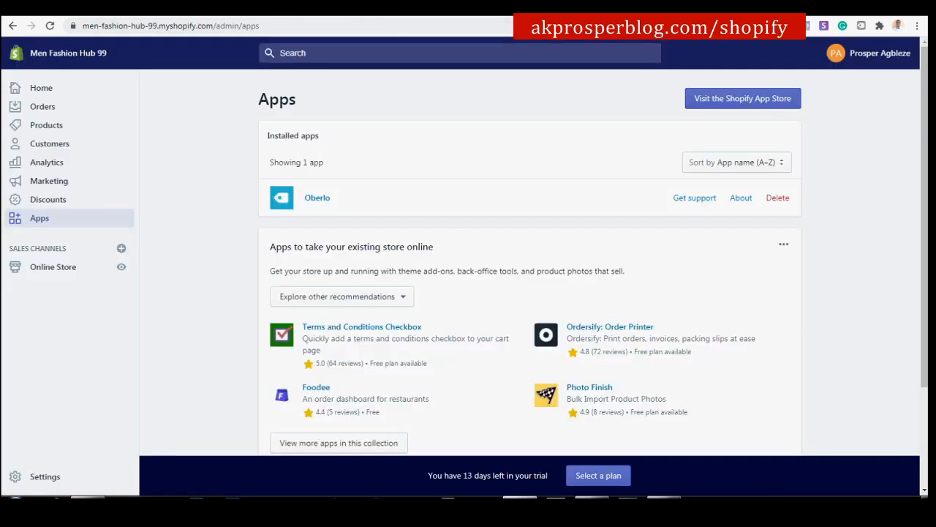
# Refresh the Shopify admin page.
pyautogui.click(50, 28)
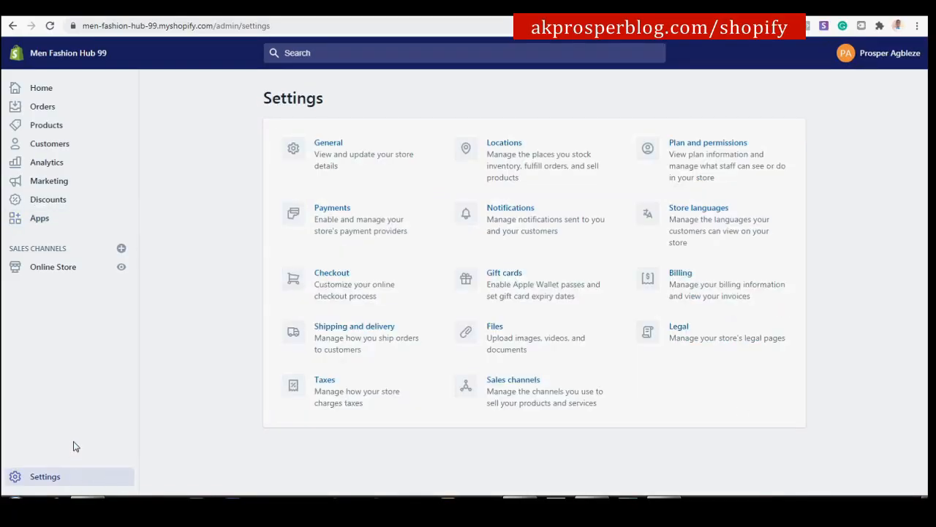
# Open General settings and scroll down to Standards and formats.
pyautogui.click(359, 161)
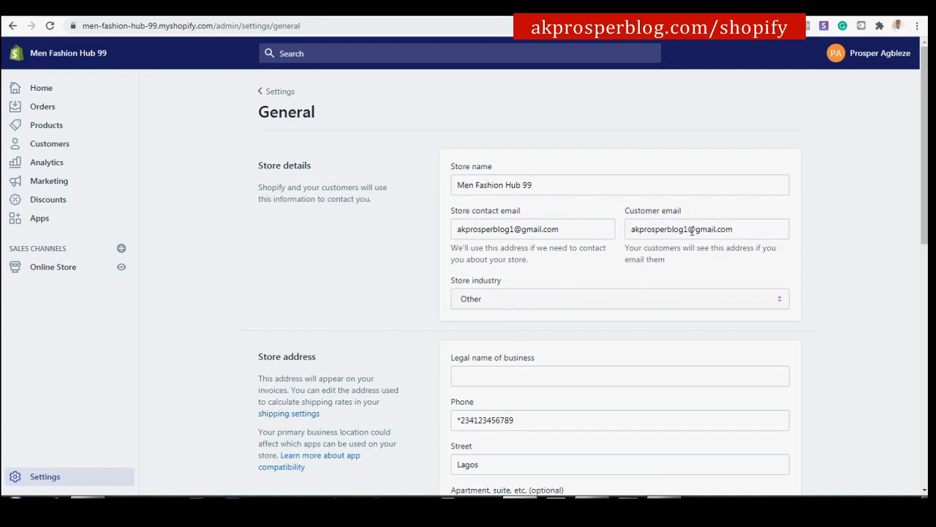
pyautogui.scroll(-3, 692, 231)
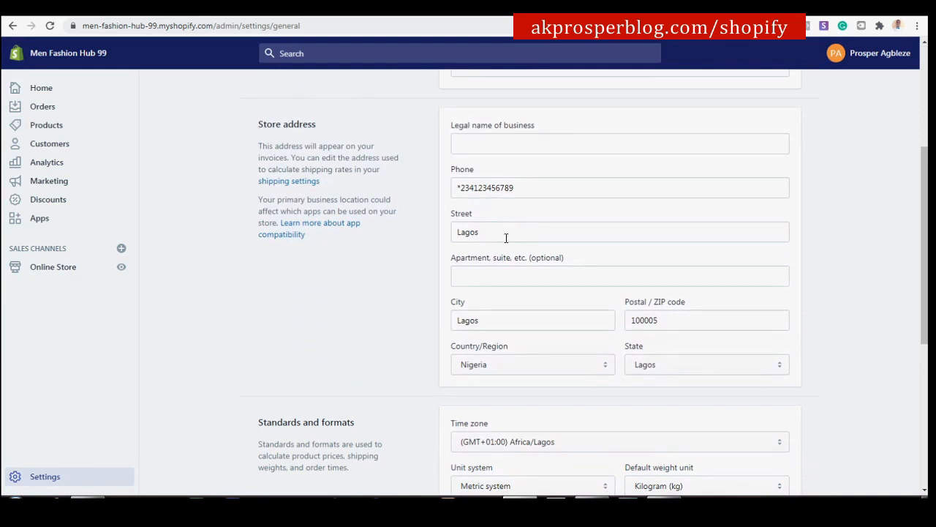
pyautogui.scroll(-2, 539, 310)
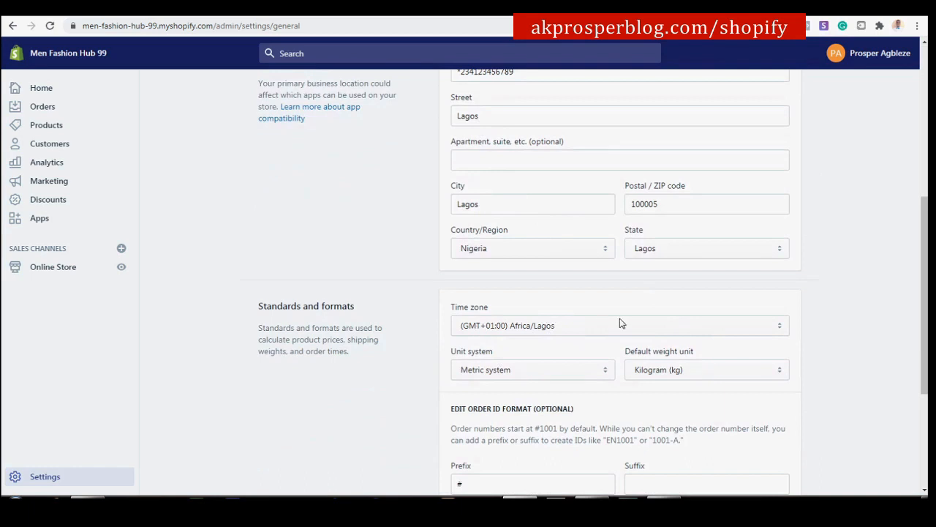
pyautogui.scroll(-2, 453, 276)
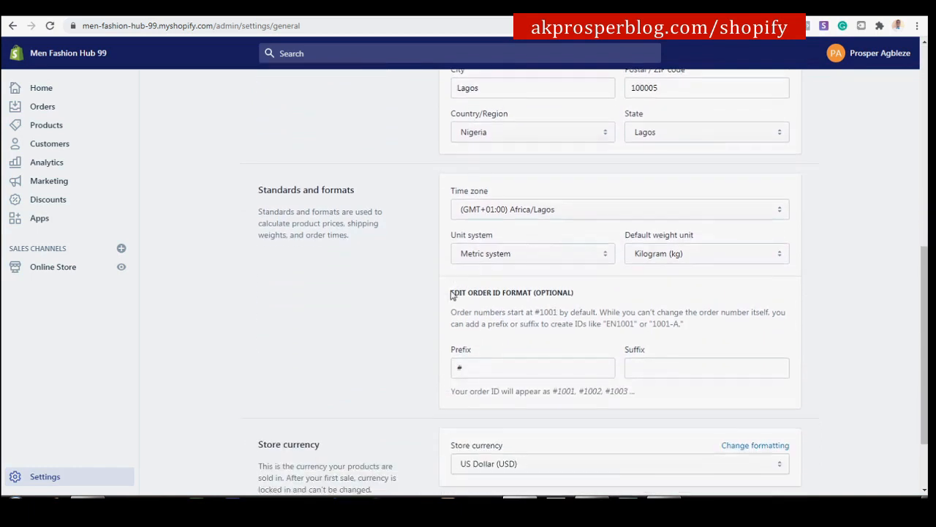
# Try the Imperial system and its weight units, then set the unit system back to Metric.
pyautogui.click(673, 254)
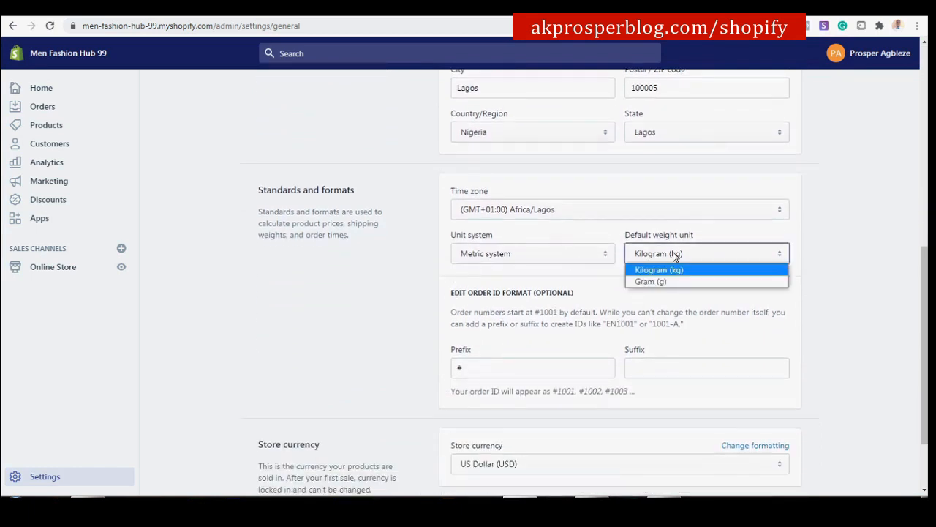
pyautogui.click(598, 256)
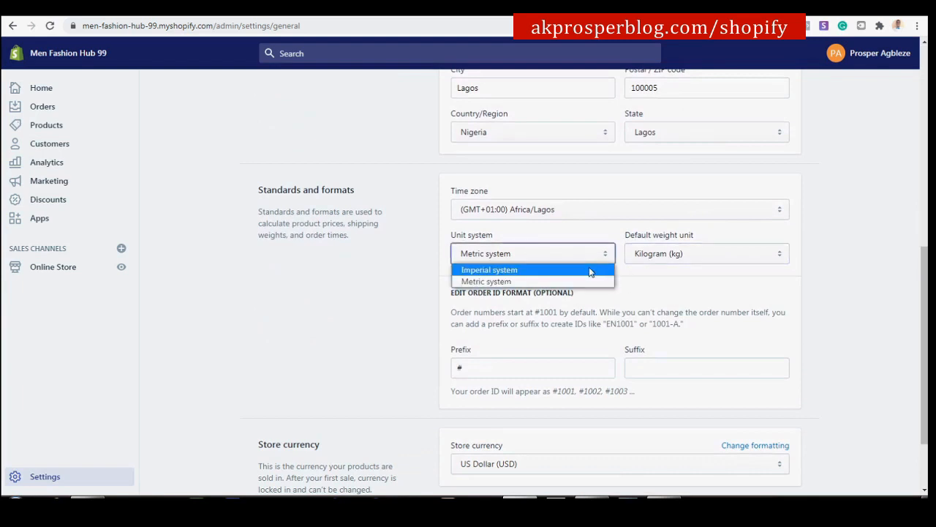
pyautogui.click(590, 272)
pyautogui.click(698, 258)
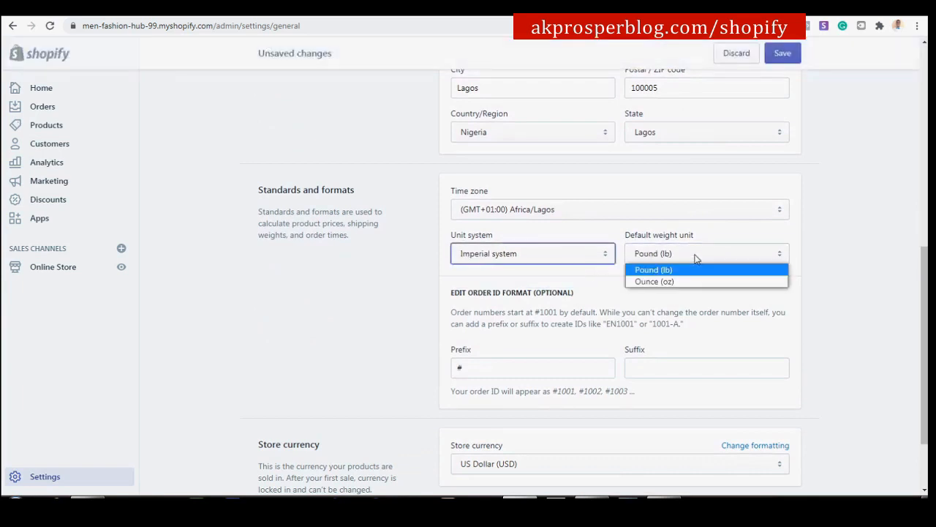
pyautogui.click(591, 256)
pyautogui.click(569, 283)
pyautogui.scroll(-3, 690, 268)
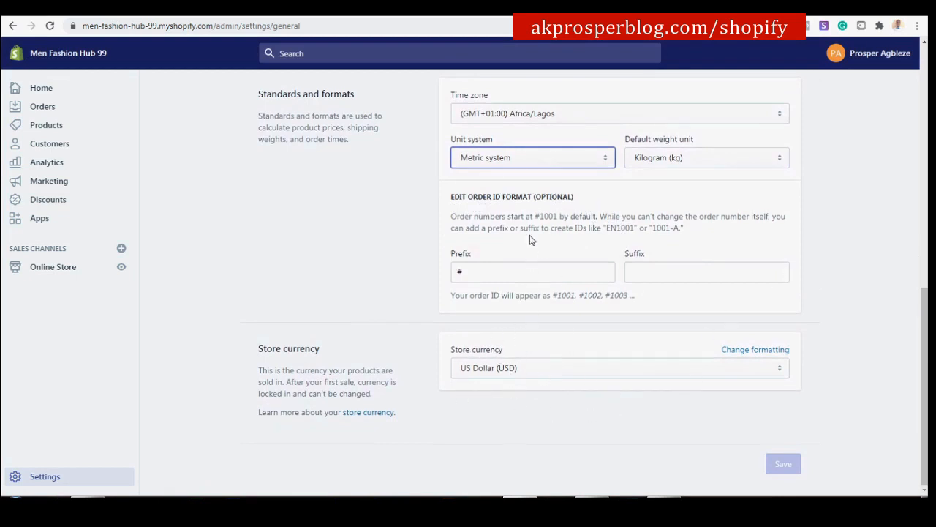
pyautogui.scroll(8, 531, 239)
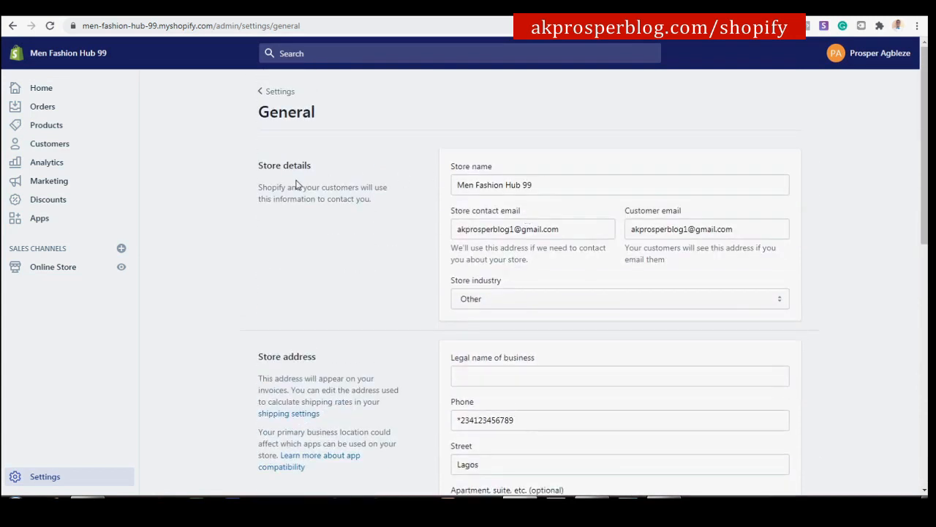
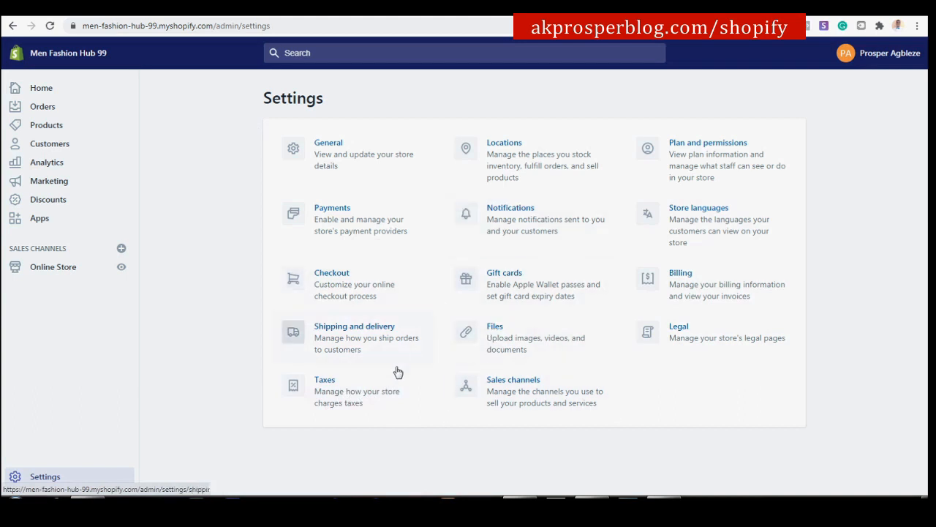
# Look over the Taxes settings, then scroll through Plan and permissions and return to Settings.
pyautogui.click(348, 399)
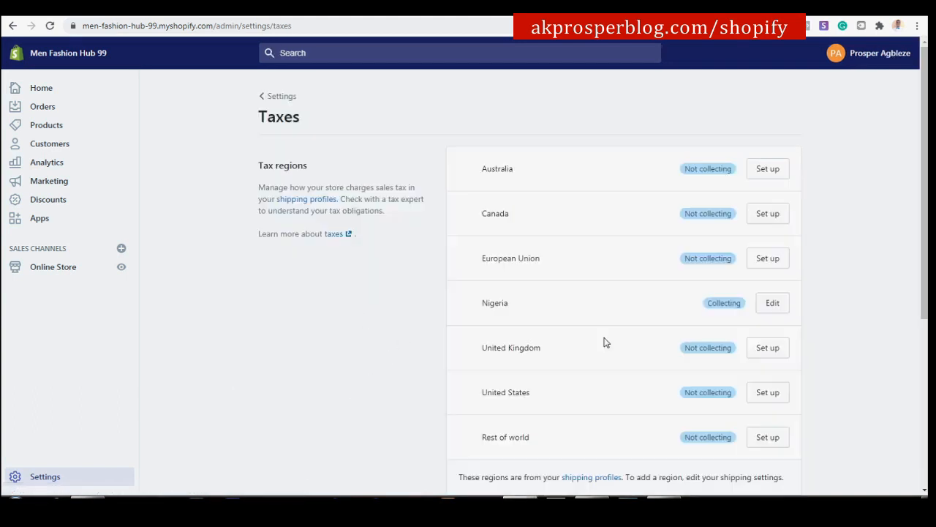
pyautogui.click(282, 96)
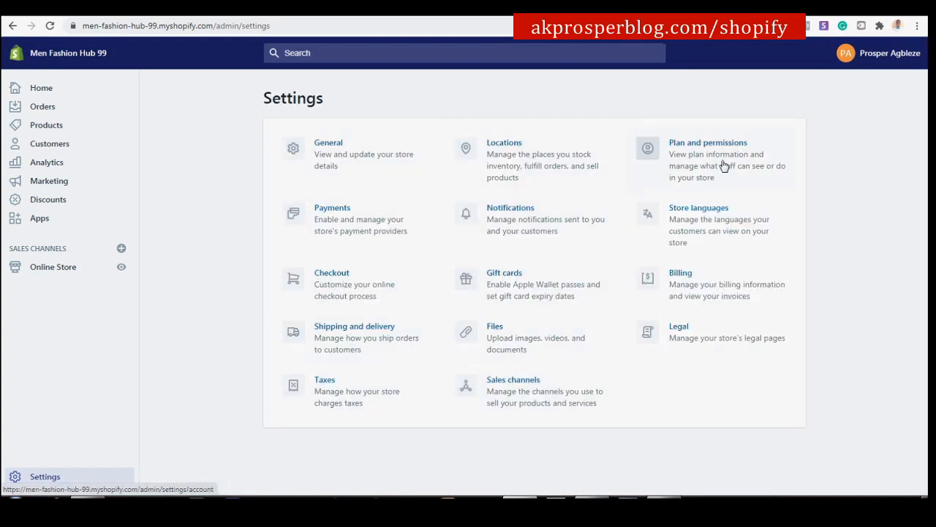
pyautogui.click(699, 170)
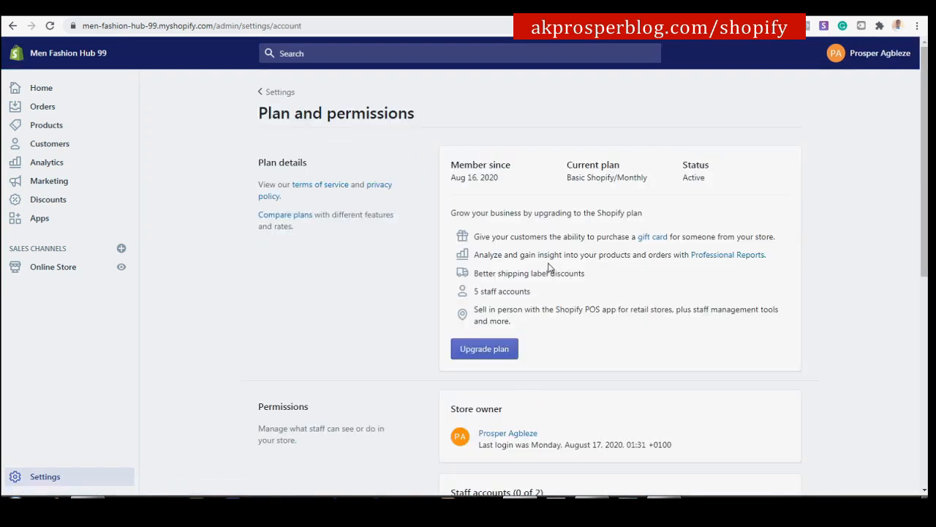
pyautogui.scroll(-3, 550, 263)
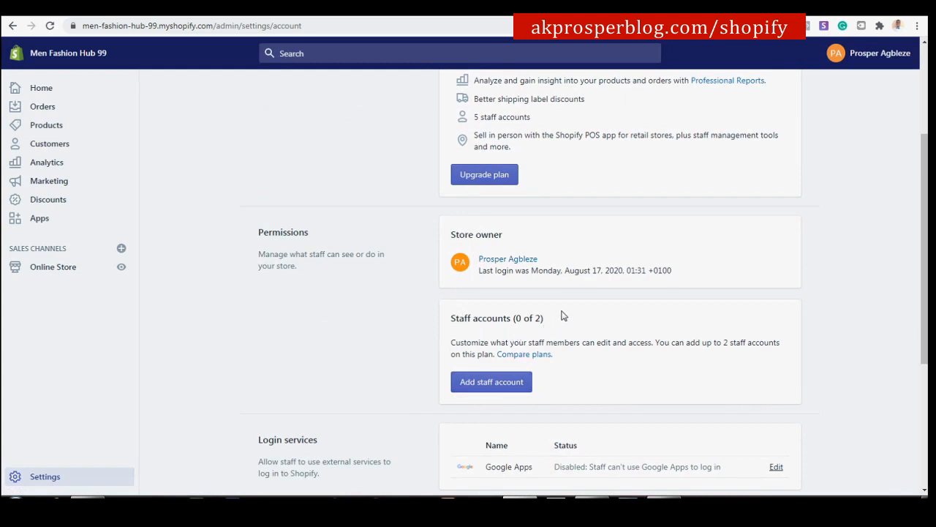
pyautogui.scroll(-2, 546, 321)
pyautogui.scroll(1, 543, 309)
pyautogui.scroll(4, 543, 307)
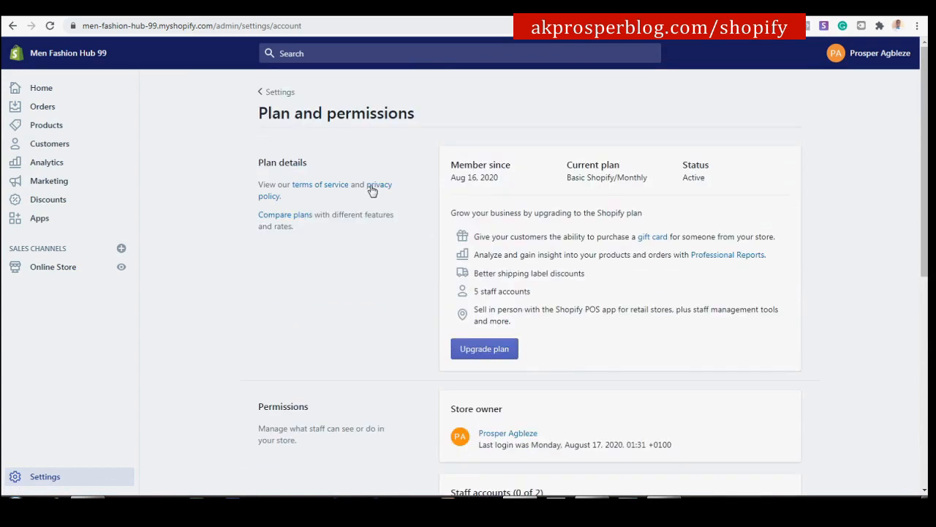
pyautogui.click(291, 94)
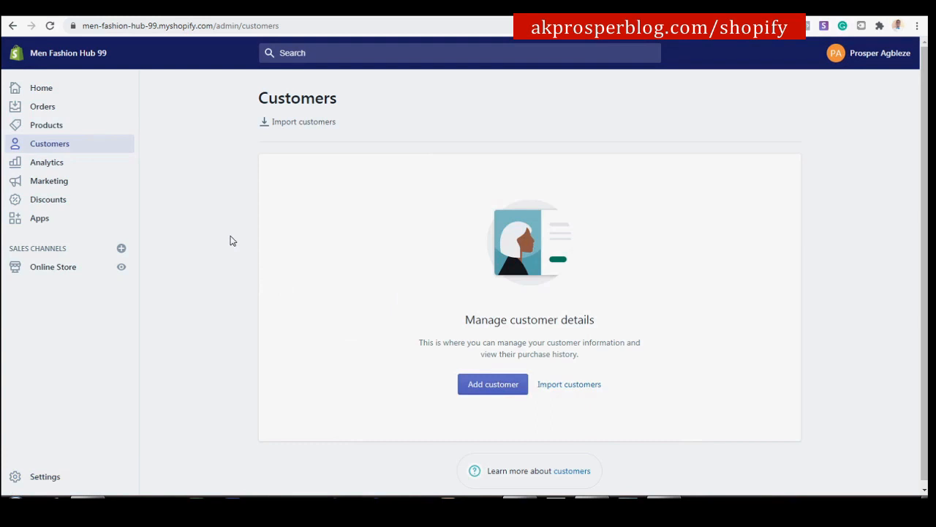
pyautogui.rightClick(229, 271)
pyautogui.click(204, 288)
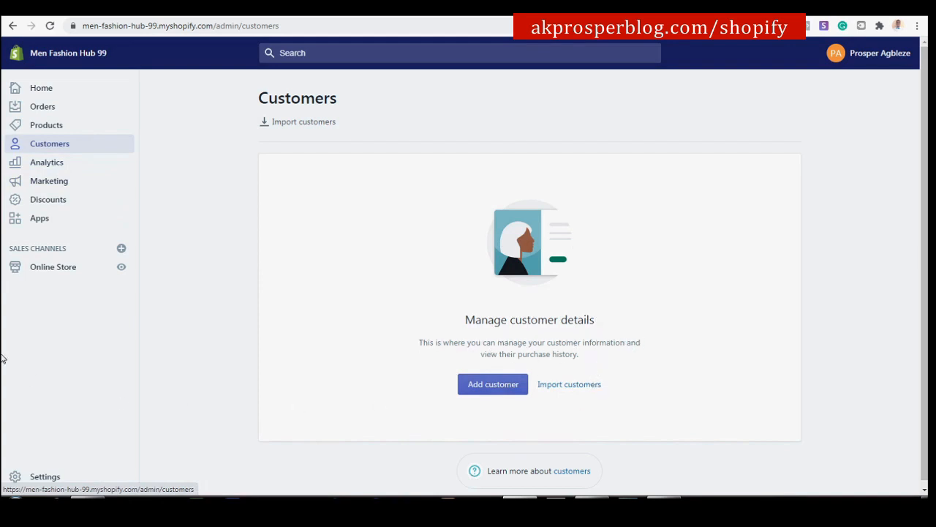
pyautogui.click(48, 167)
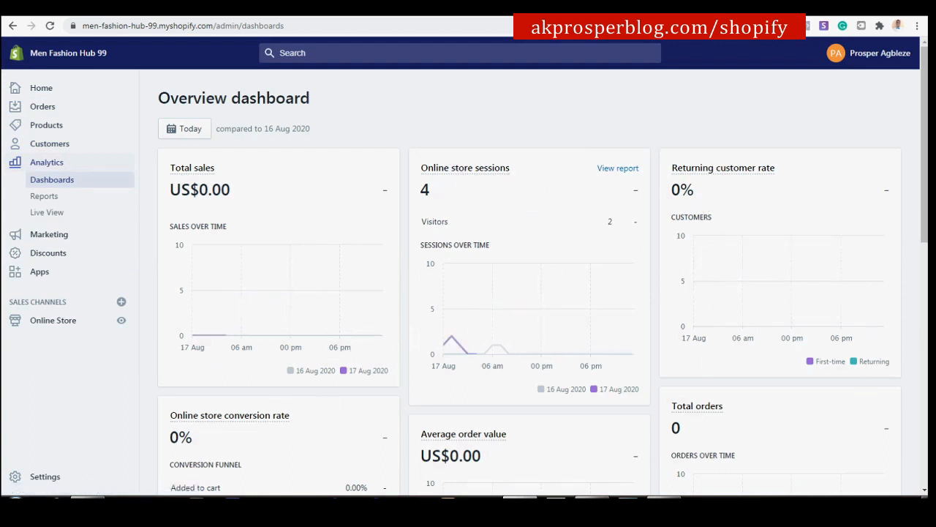
# Scroll through the Analytics Overview cards for today's sales and sessions, then open Reports.
pyautogui.scroll(-6, 557, 337)
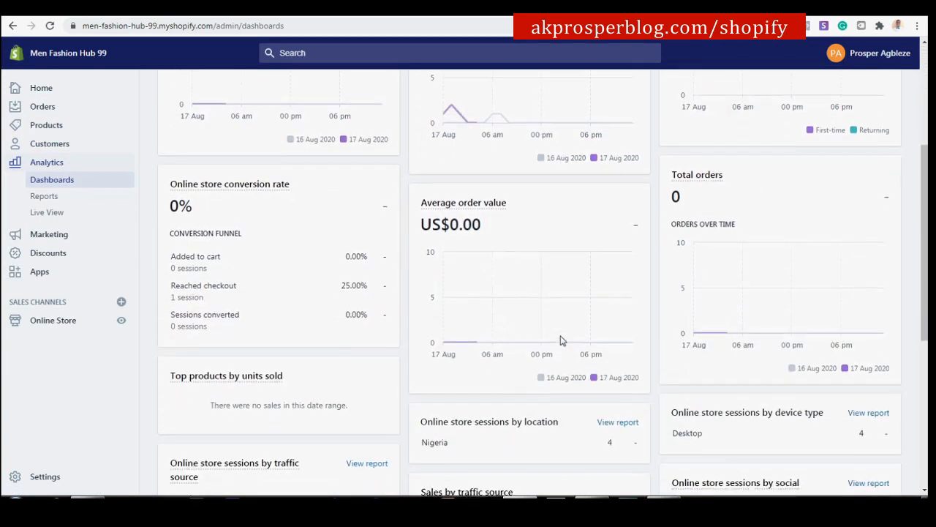
pyautogui.scroll(-1, 557, 336)
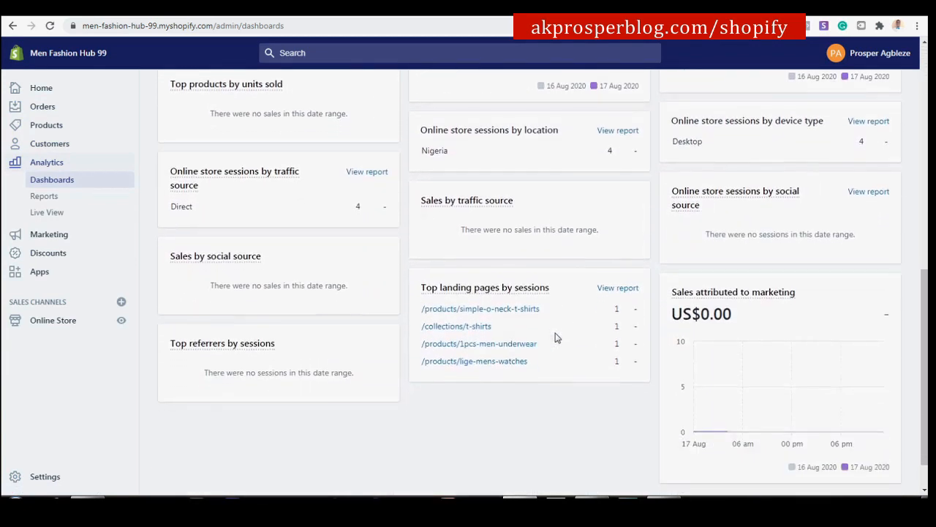
pyautogui.scroll(-1, 558, 338)
pyautogui.scroll(3, 556, 337)
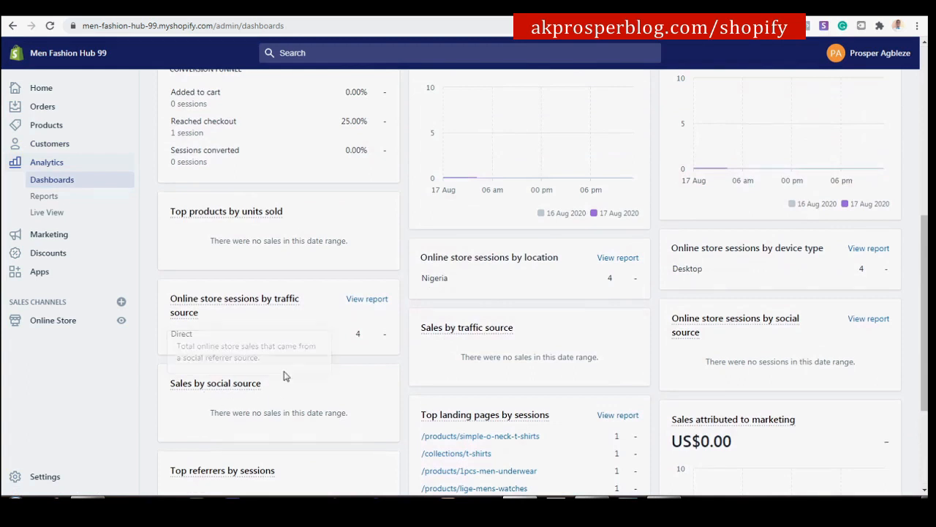
pyautogui.scroll(2, 282, 377)
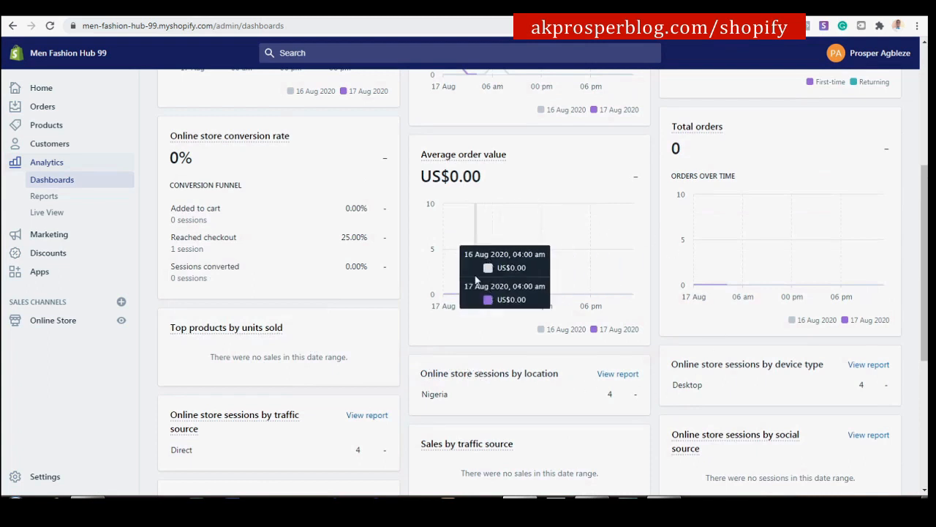
pyautogui.scroll(4, 414, 307)
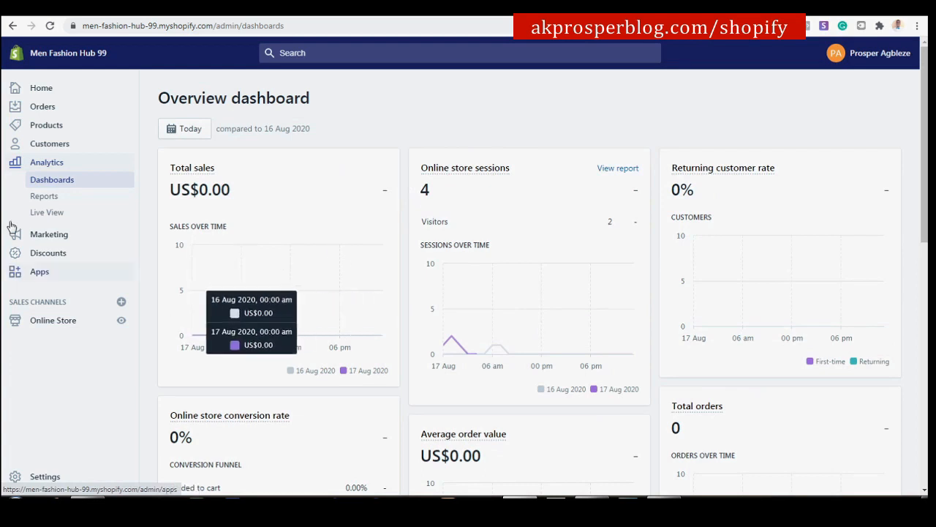
pyautogui.click(34, 194)
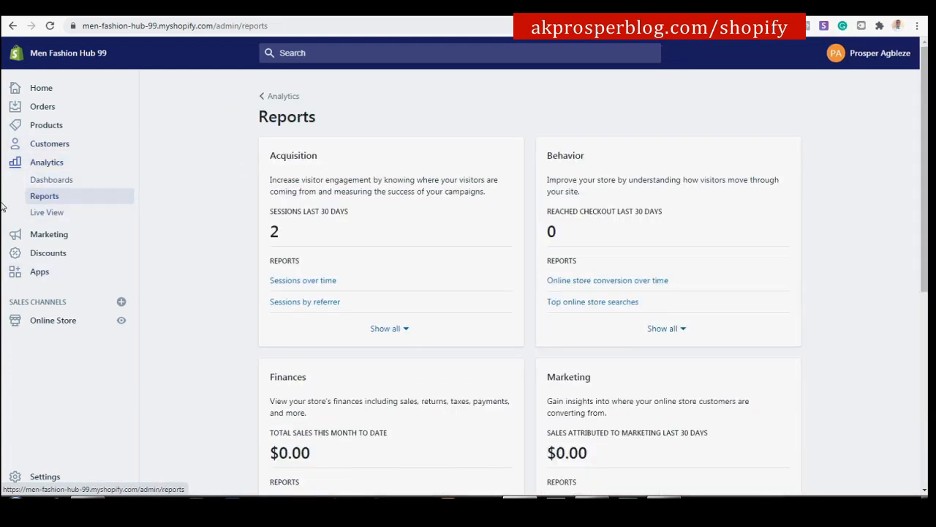
# Check Live View and the Marketing overview (2 sessions, $0.00 sales), then go to Discounts.
pyautogui.click(48, 216)
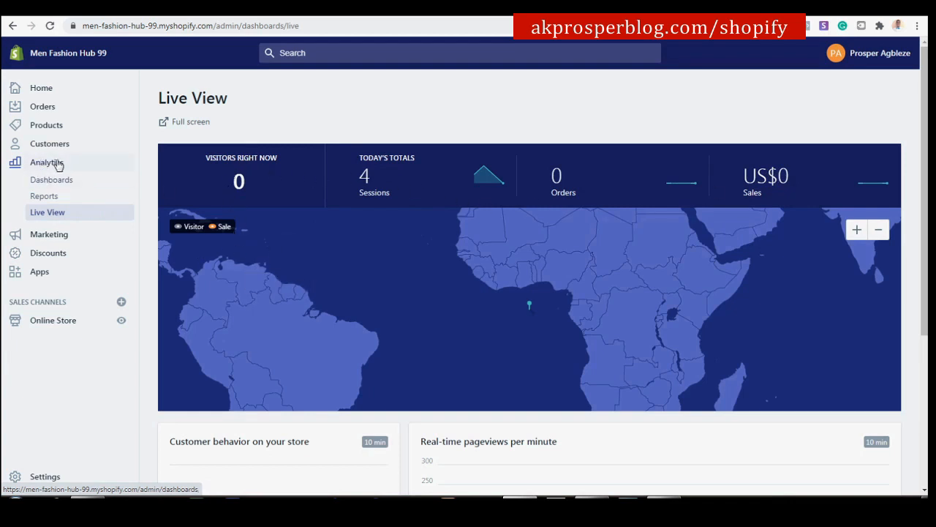
pyautogui.click(58, 234)
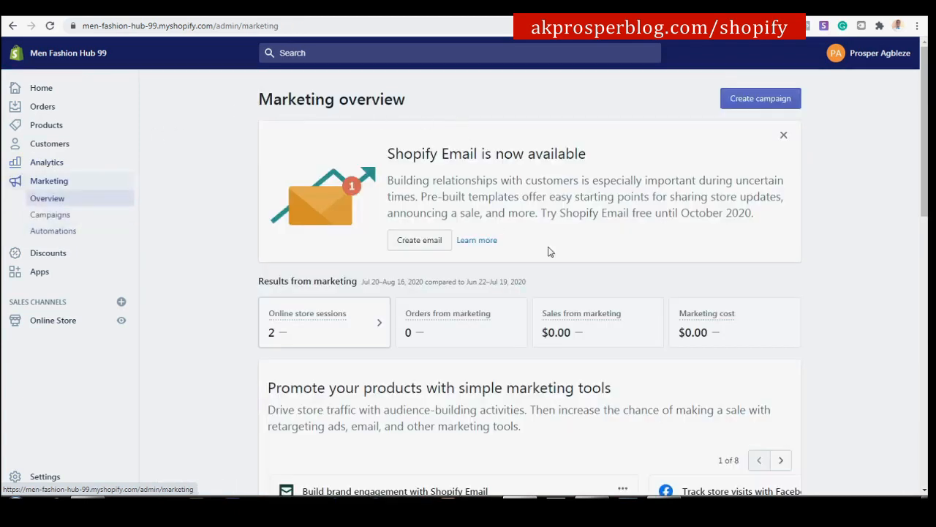
pyautogui.scroll(-5, 476, 250)
pyautogui.scroll(3, 476, 248)
pyautogui.scroll(-3, 476, 249)
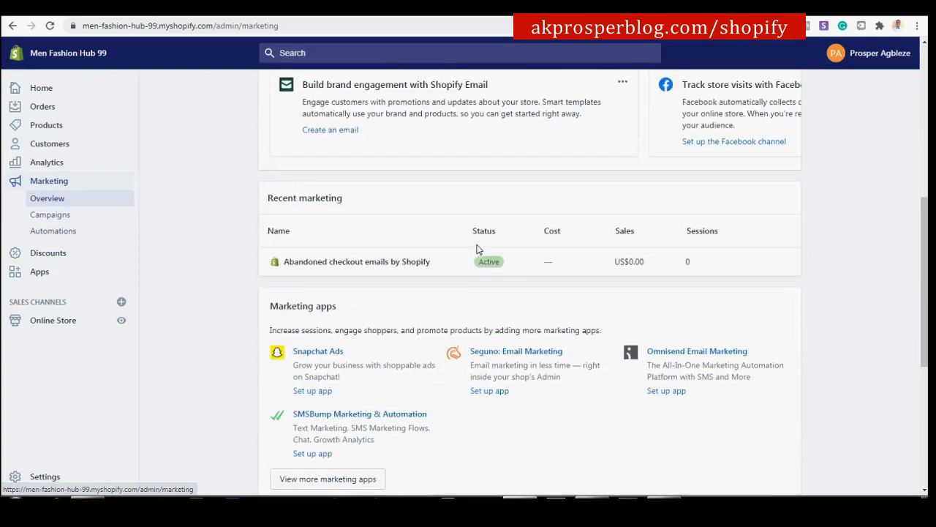
pyautogui.scroll(5, 476, 249)
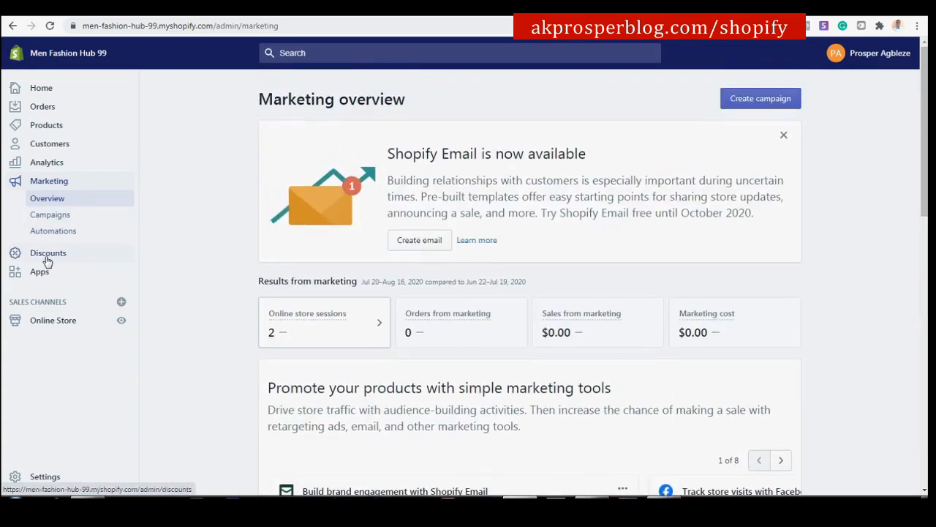
pyautogui.click(45, 257)
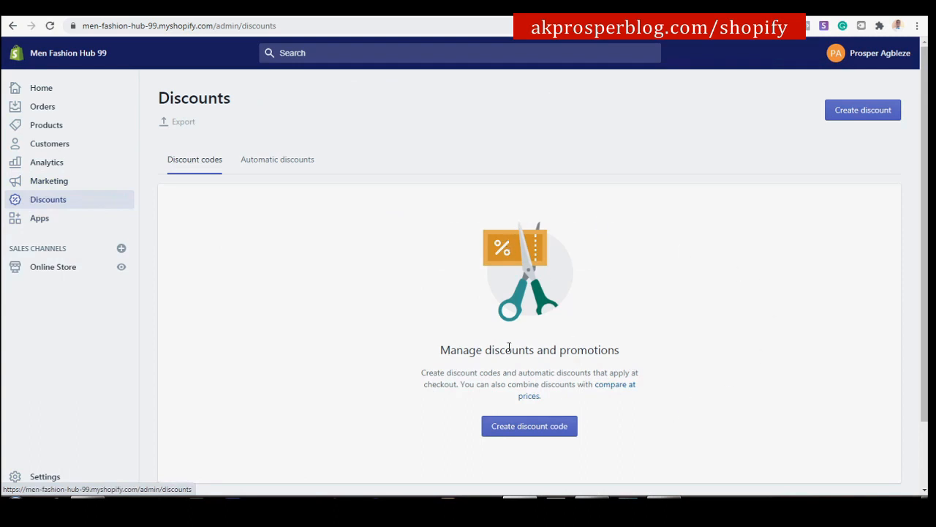
# Start a new discount code and enter 'New Customers' as the code.
pyautogui.click(525, 431)
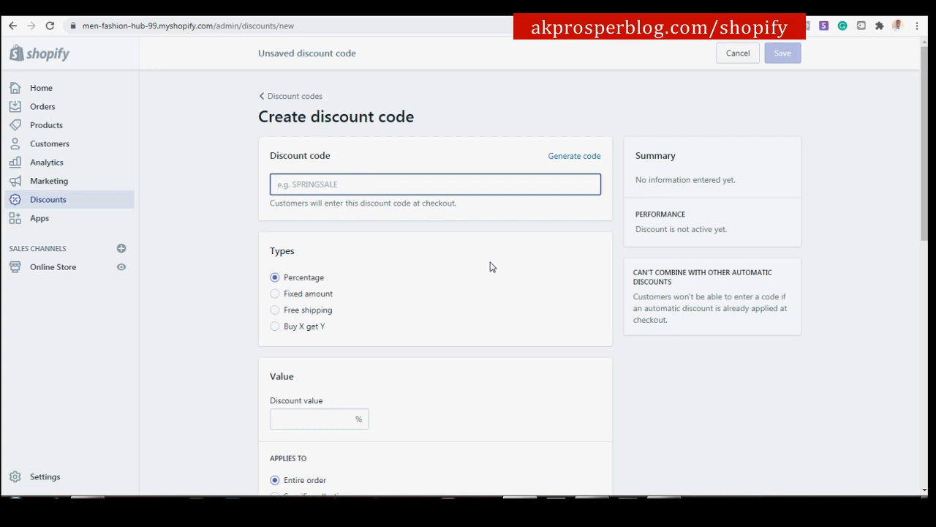
pyautogui.write('10% OF')
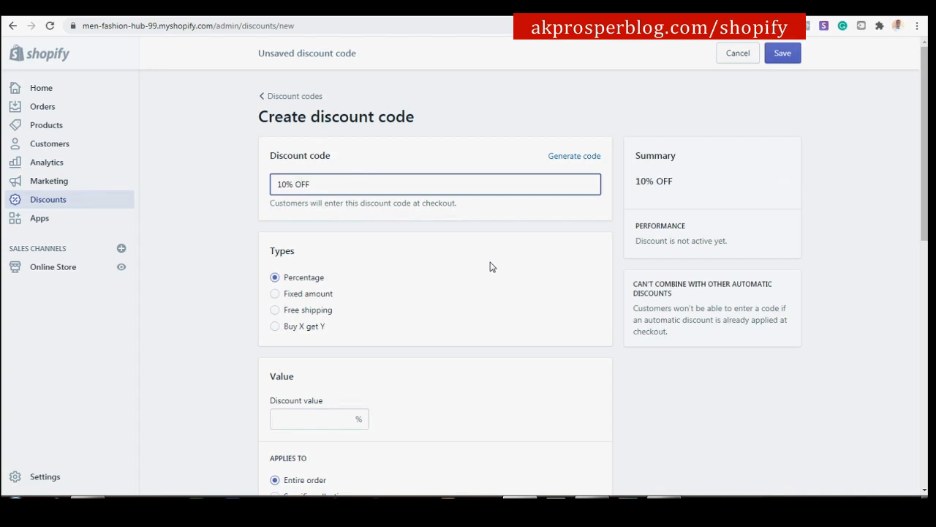
pyautogui.hotkey('ctrl', 'a')
pyautogui.press('BackSpace')
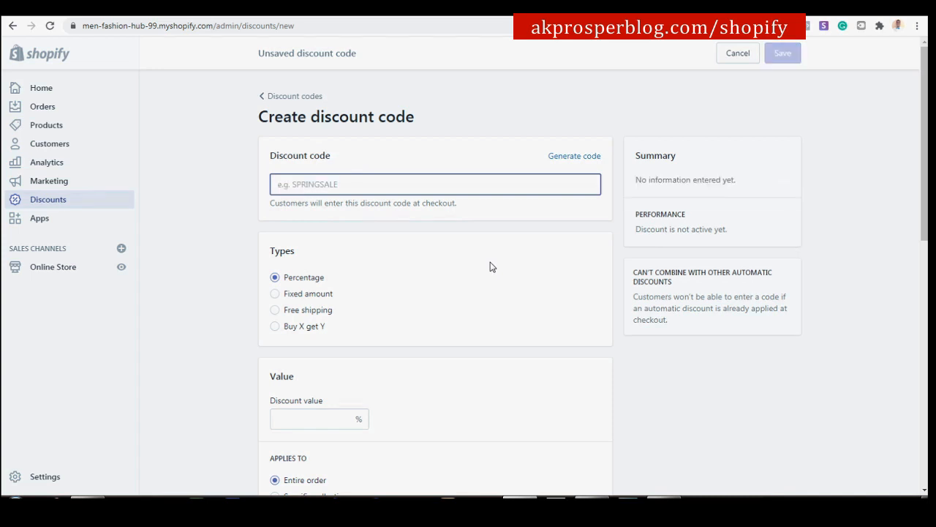
pyautogui.write('new')
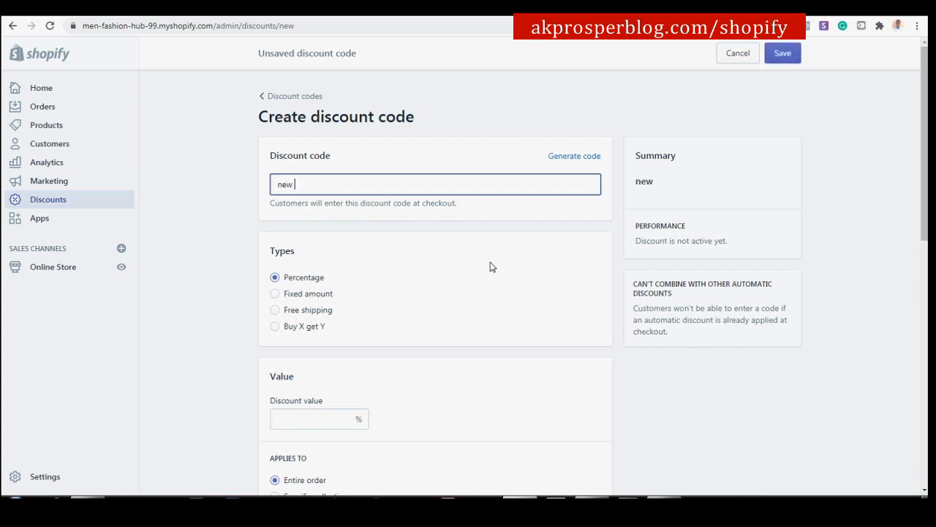
pyautogui.hotkey('ctrl', 'a')
pyautogui.press('BackSpace')
pyautogui.write('Ne')
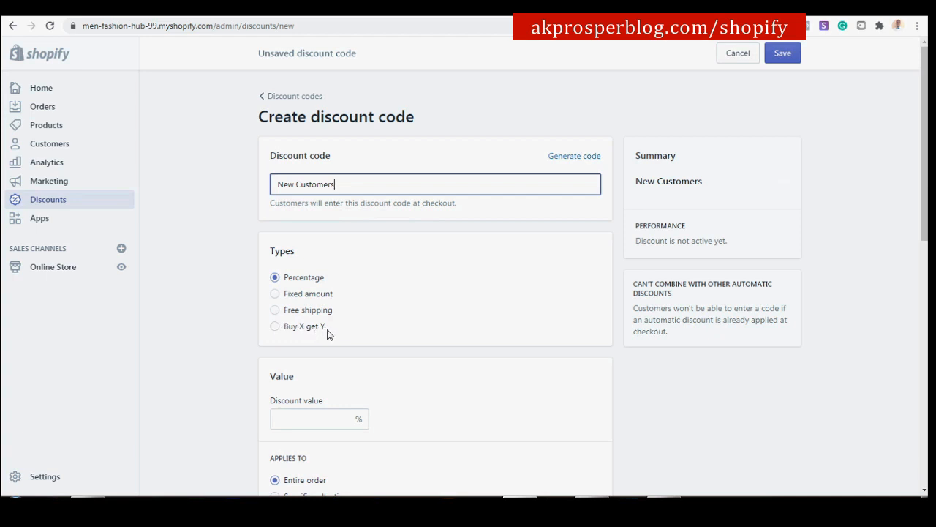
# Make the discount a fixed amount and look through the remaining discount options.
pyautogui.scroll(-1, 330, 335)
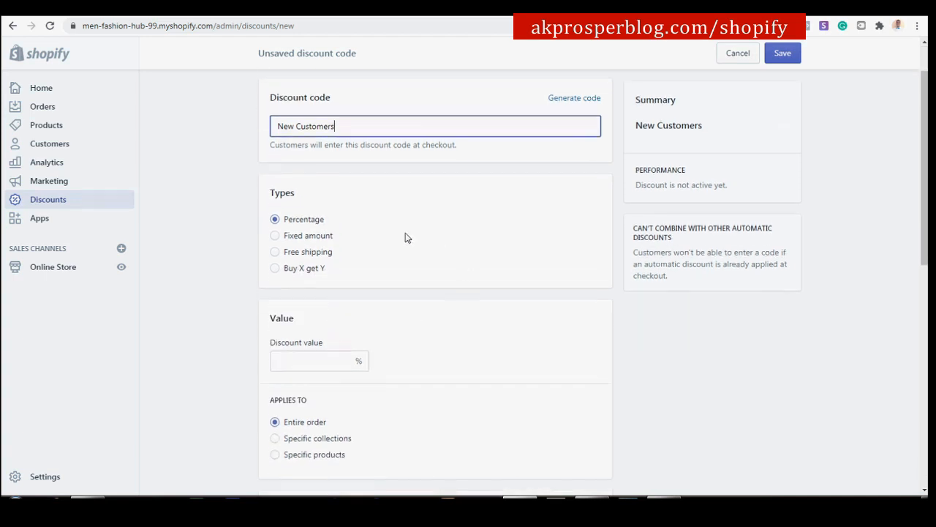
pyautogui.click(346, 361)
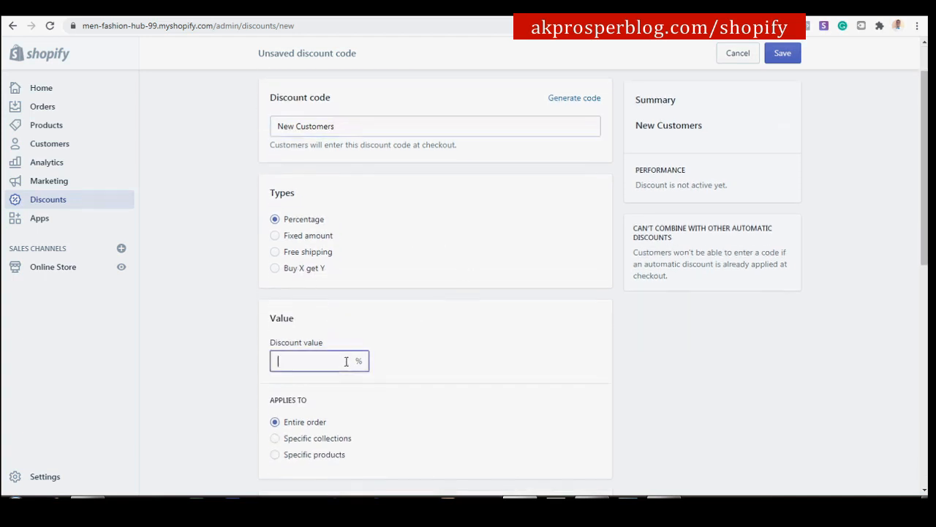
pyautogui.click(275, 237)
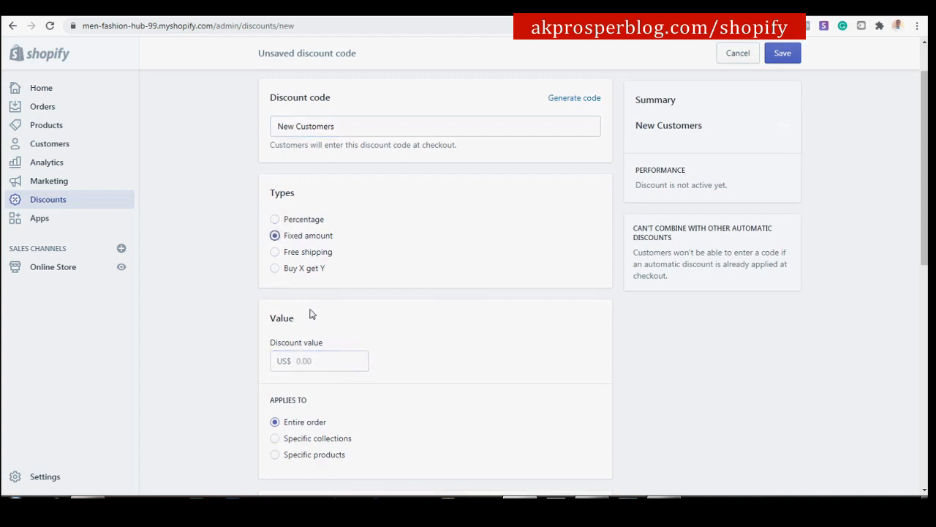
pyautogui.scroll(-2, 354, 342)
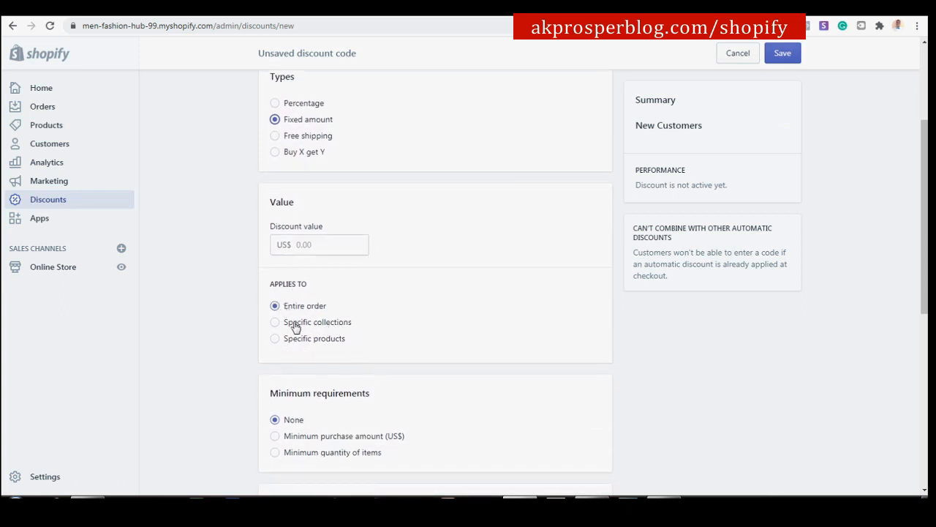
pyautogui.scroll(-2, 359, 311)
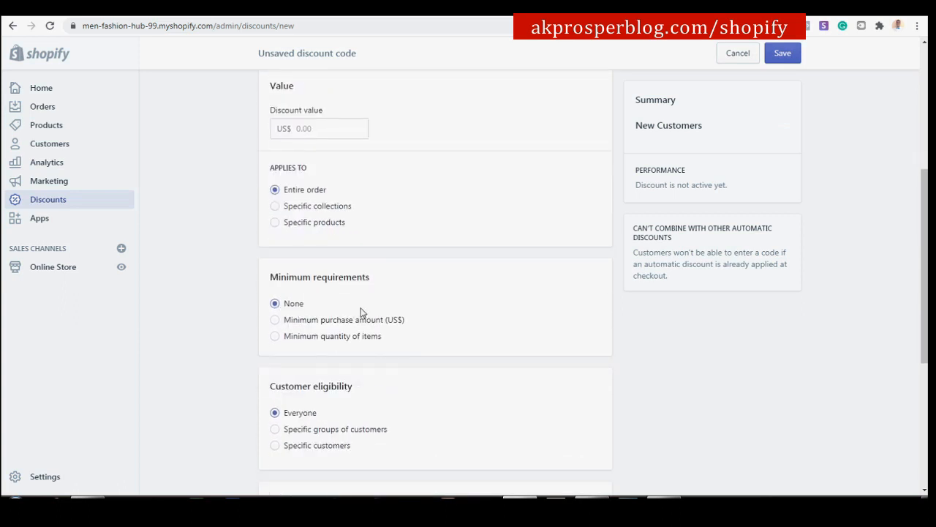
pyautogui.scroll(-2, 361, 307)
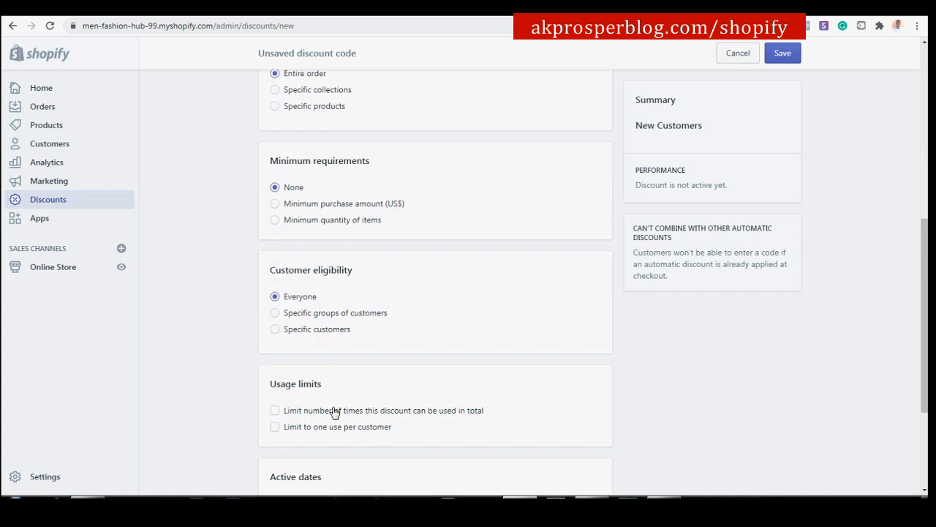
pyautogui.scroll(-3, 336, 411)
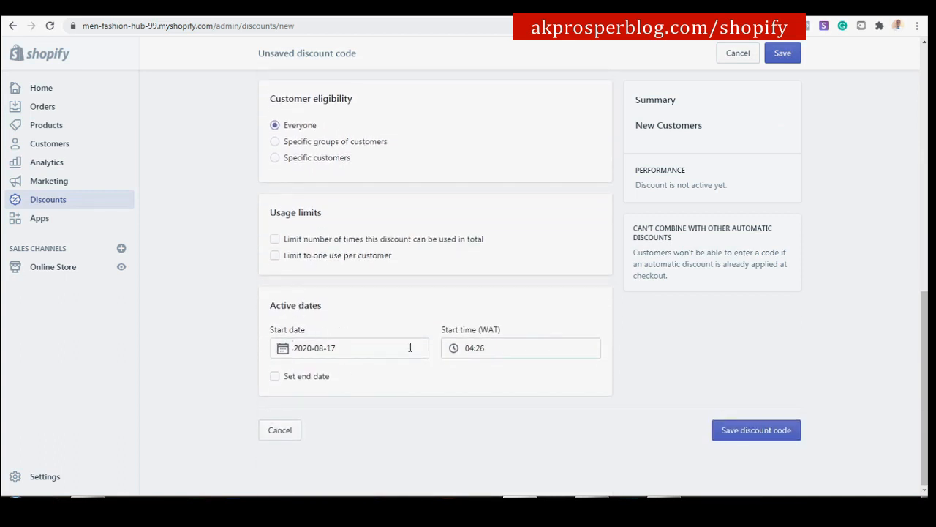
pyautogui.scroll(4, 326, 343)
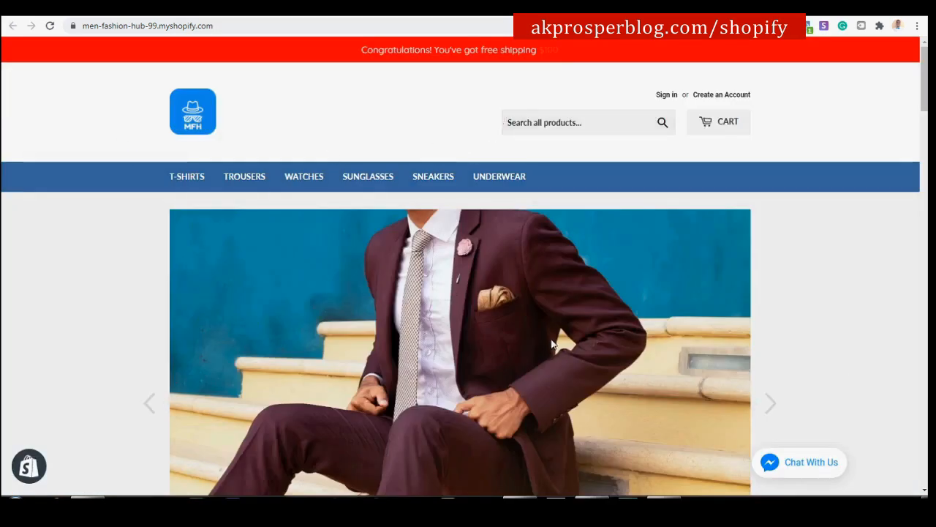
# Choose Gray for the XXL Full Sleeve T-Shirt and buy it now at $23.98.
pyautogui.scroll(-10, 832, 317)
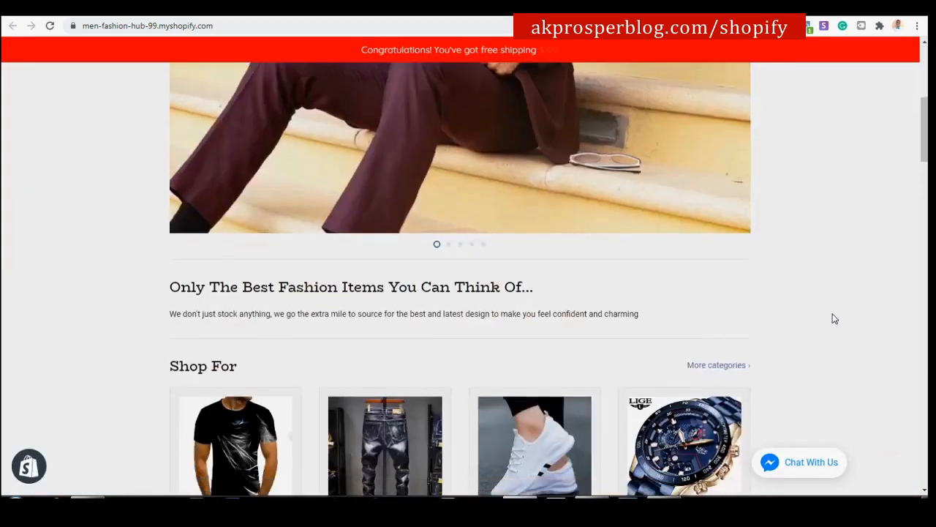
pyautogui.scroll(-6, 832, 317)
pyautogui.scroll(7, 834, 313)
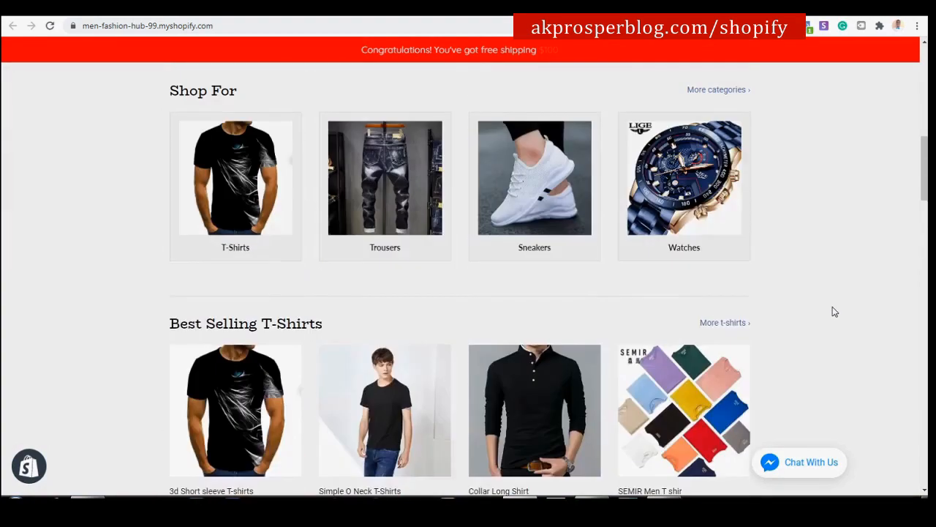
pyautogui.scroll(3, 443, 391)
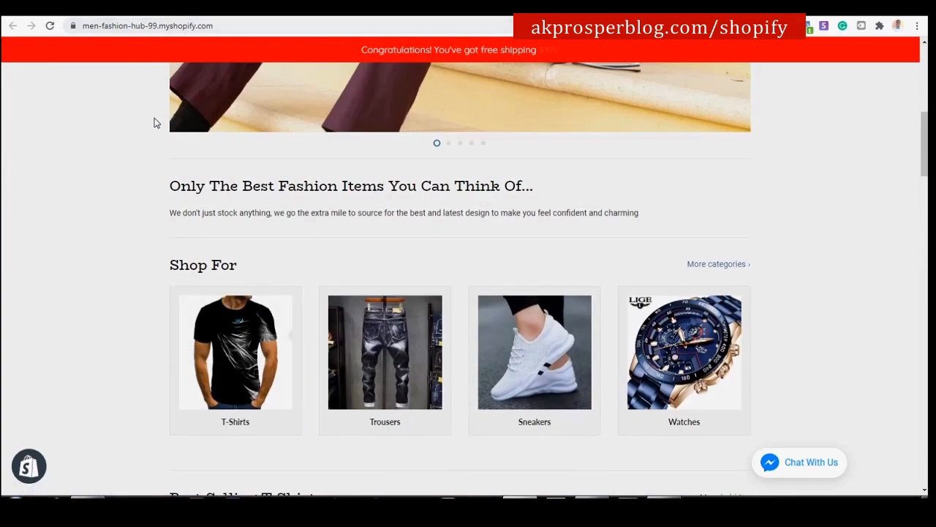
pyautogui.click(363, 10)
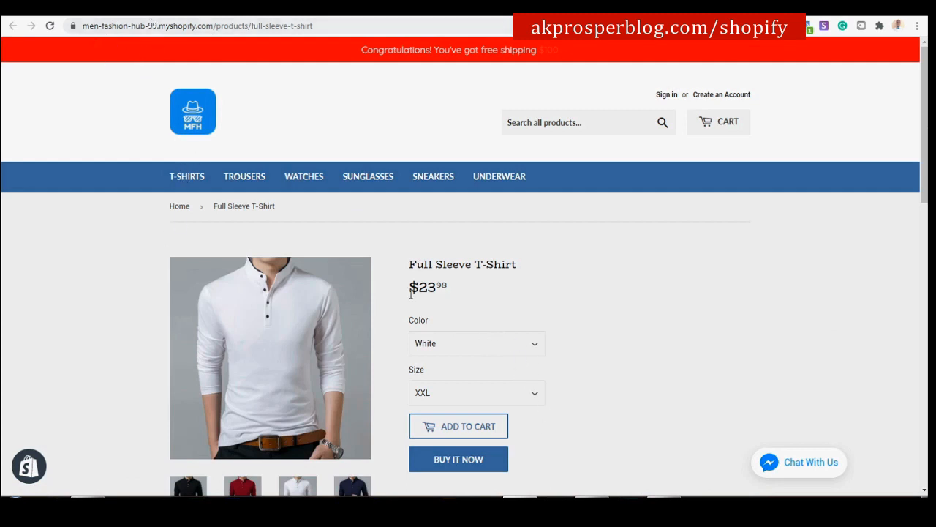
pyautogui.scroll(-1, 699, 403)
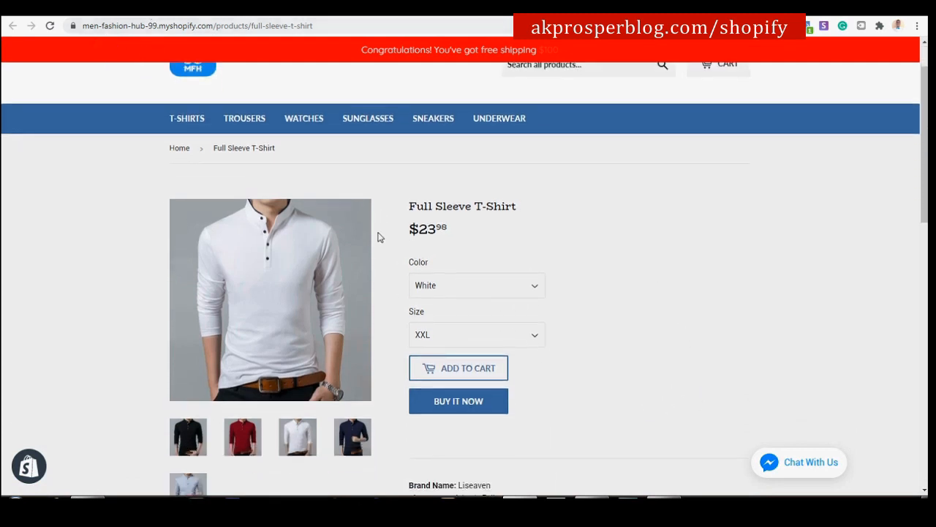
pyautogui.click(496, 292)
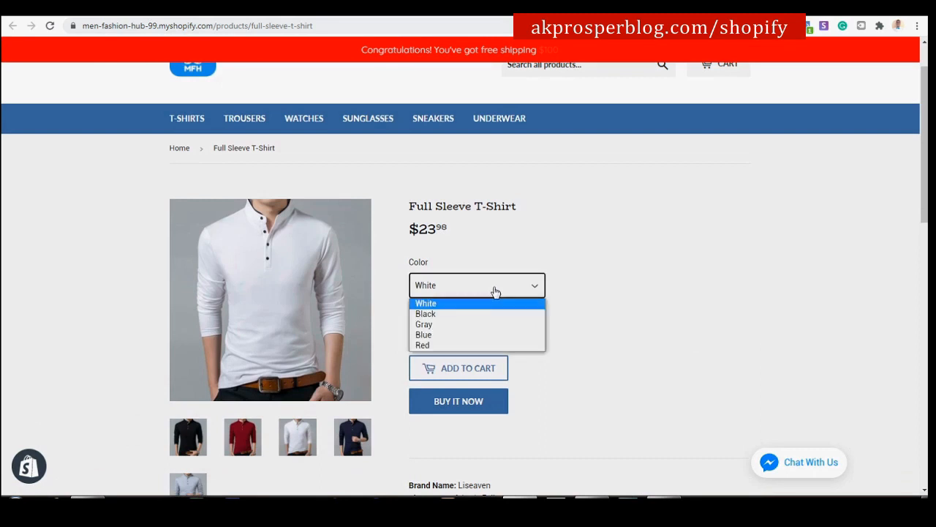
pyautogui.click(435, 322)
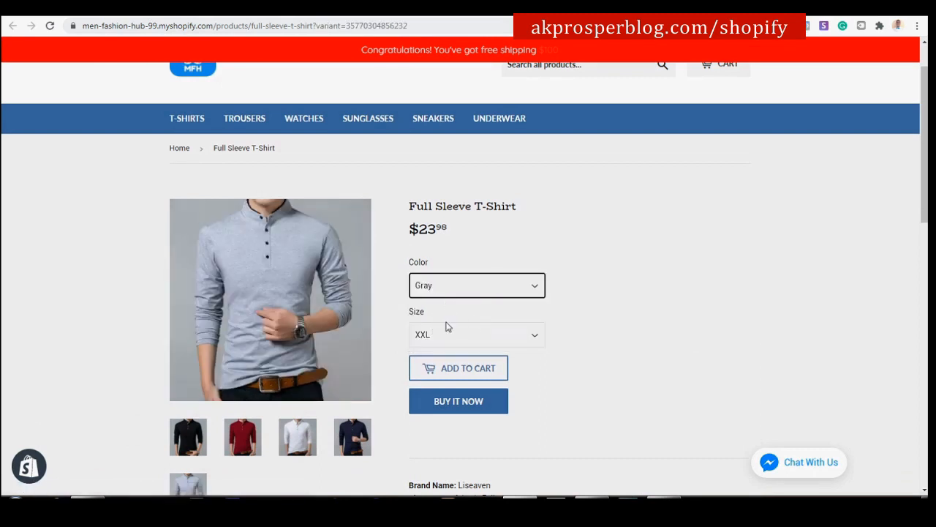
pyautogui.click(472, 407)
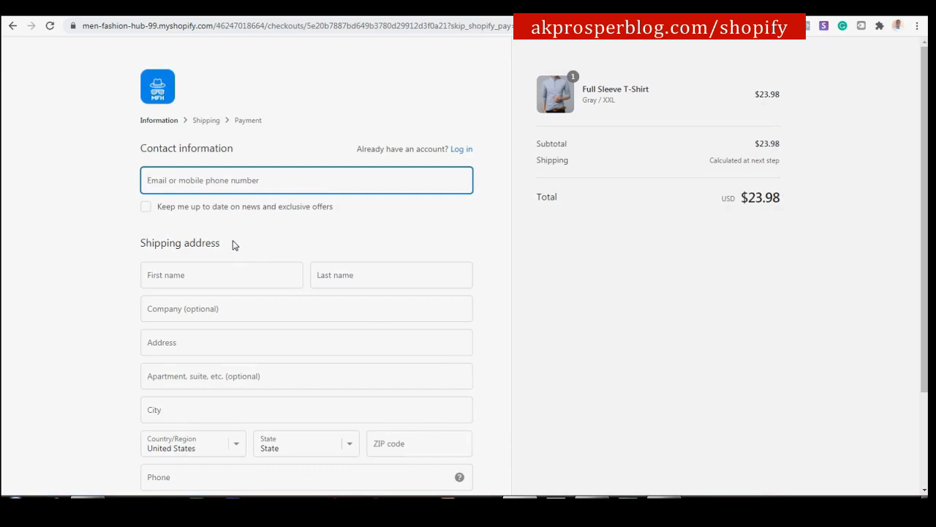
# Enter the buyer's e-mail address in the checkout contact field.
pyautogui.write('prosp')
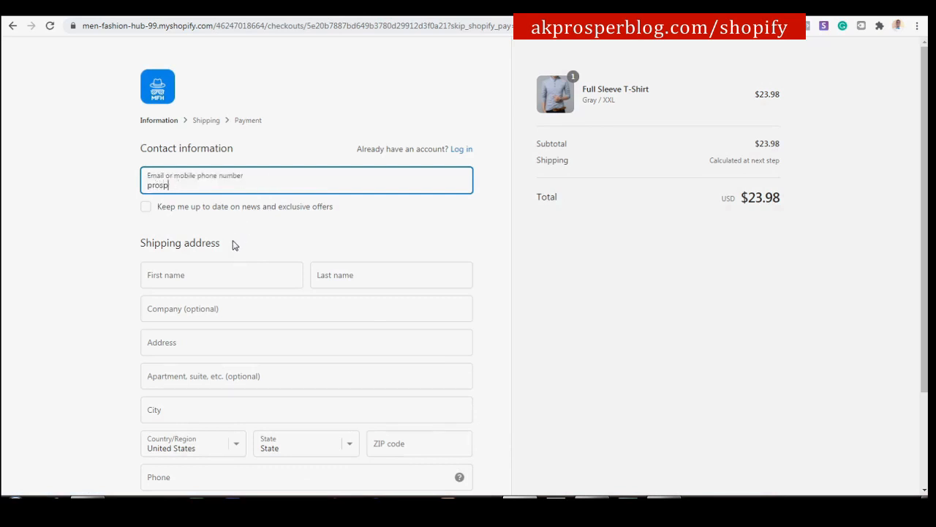
pyautogui.press('BackSpace')
pyautogui.press('BackSpace')
pyautogui.press('BackSpace')
pyautogui.press('BackSpace')
pyautogui.press('BackSpace')
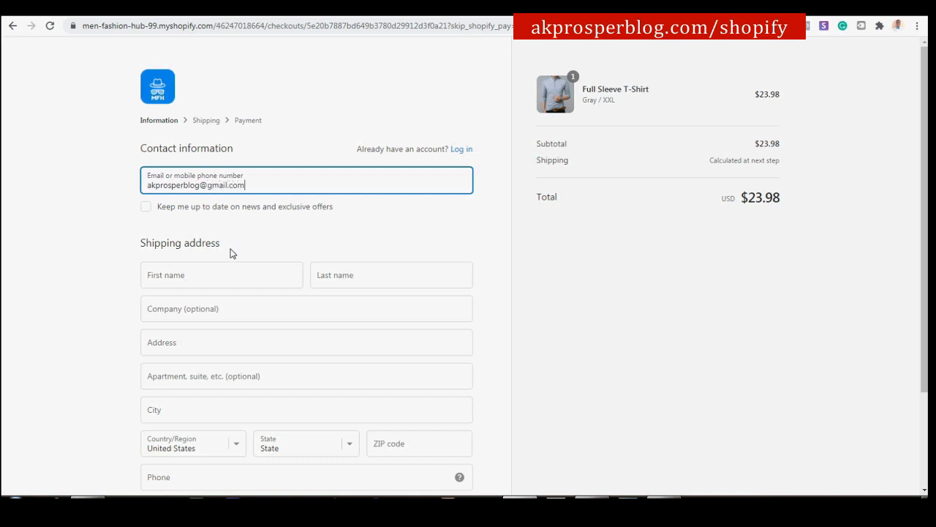
pyautogui.scroll(-3, 244, 263)
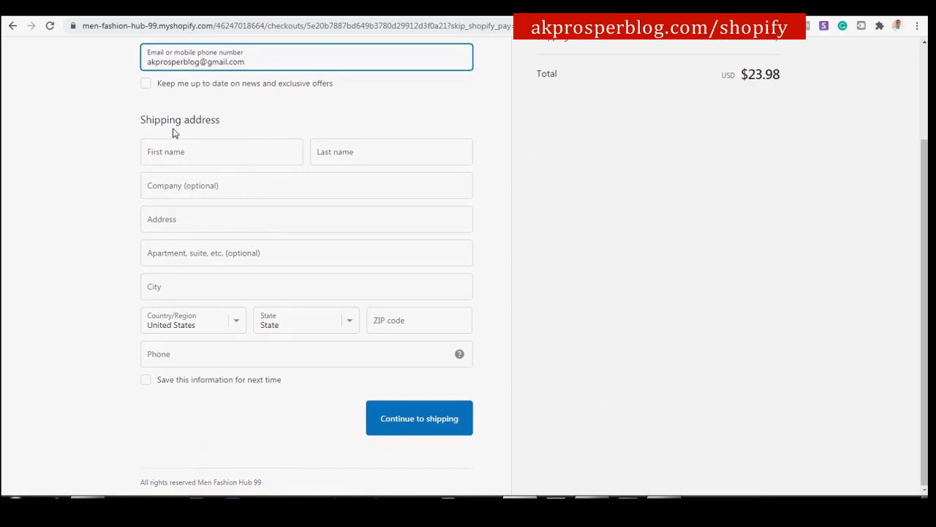
# Enter the buyer's first and last name for shipping.
pyautogui.click(253, 159)
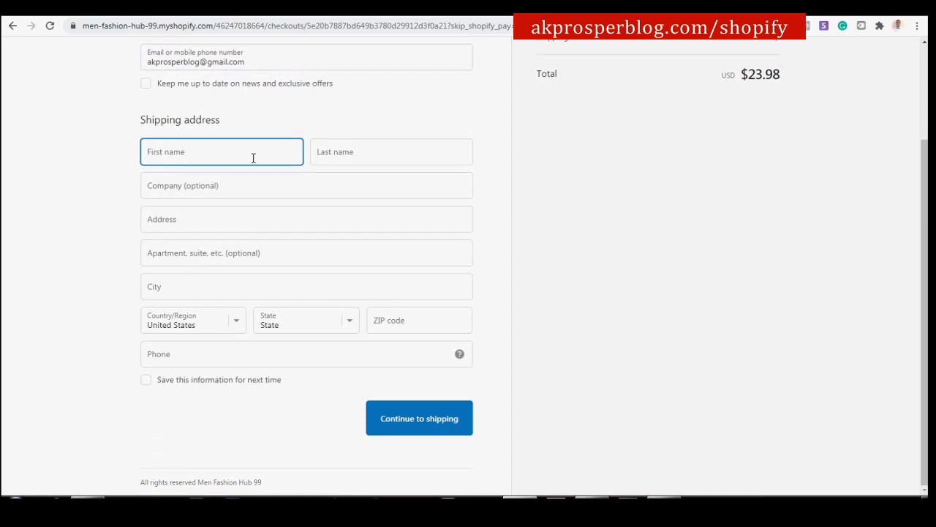
pyautogui.click(336, 151)
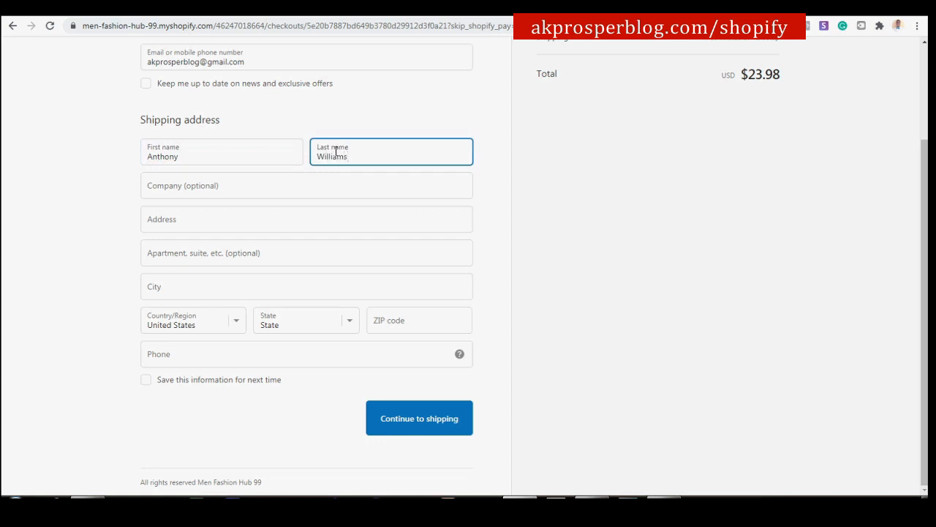
# Set the country to United States and the state to California, and begin the ZIP code.
pyautogui.click(269, 213)
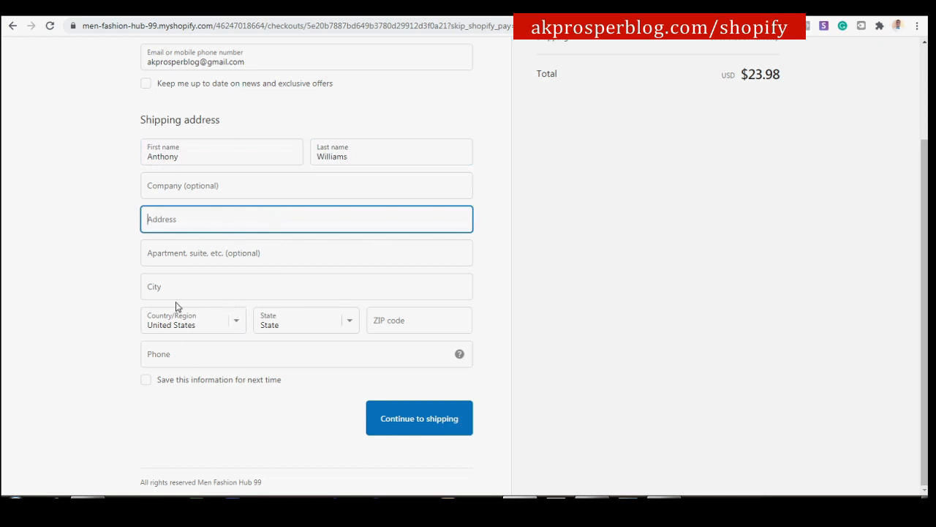
pyautogui.click(242, 330)
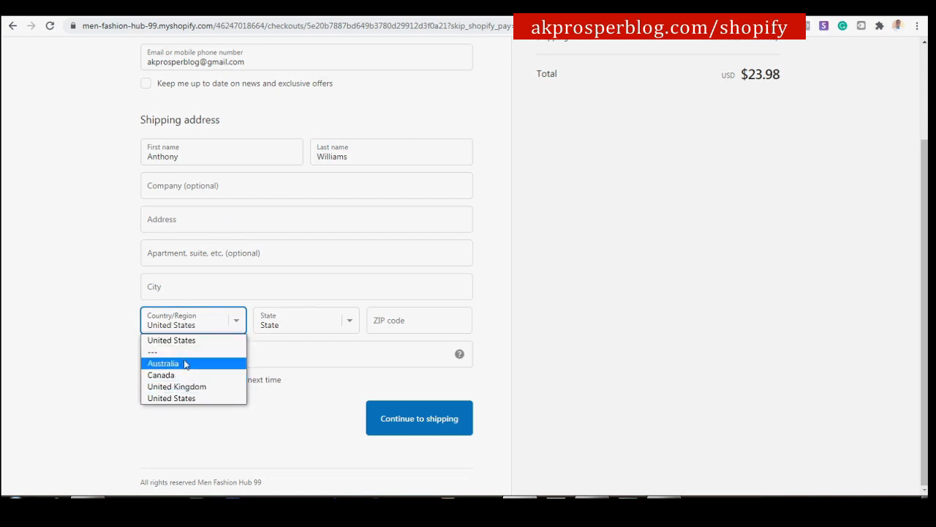
pyautogui.click(189, 401)
pyautogui.click(352, 324)
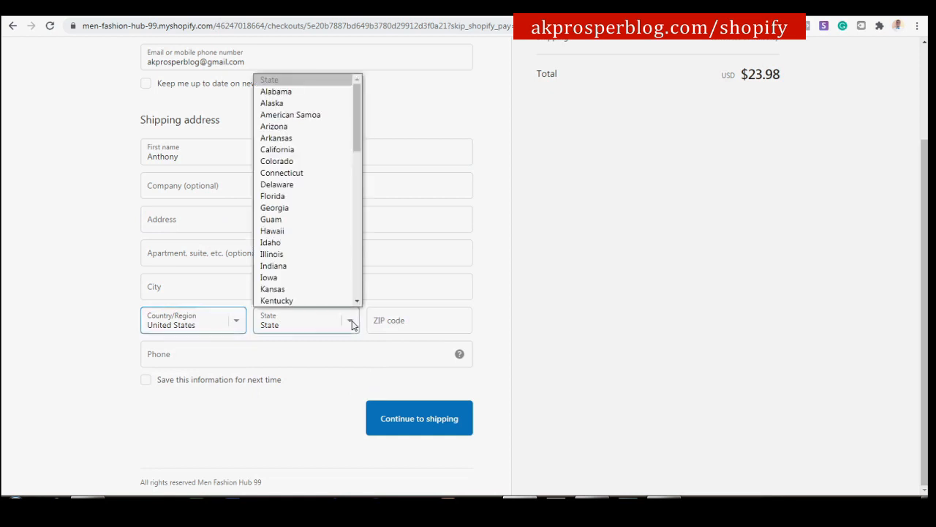
pyautogui.click(311, 150)
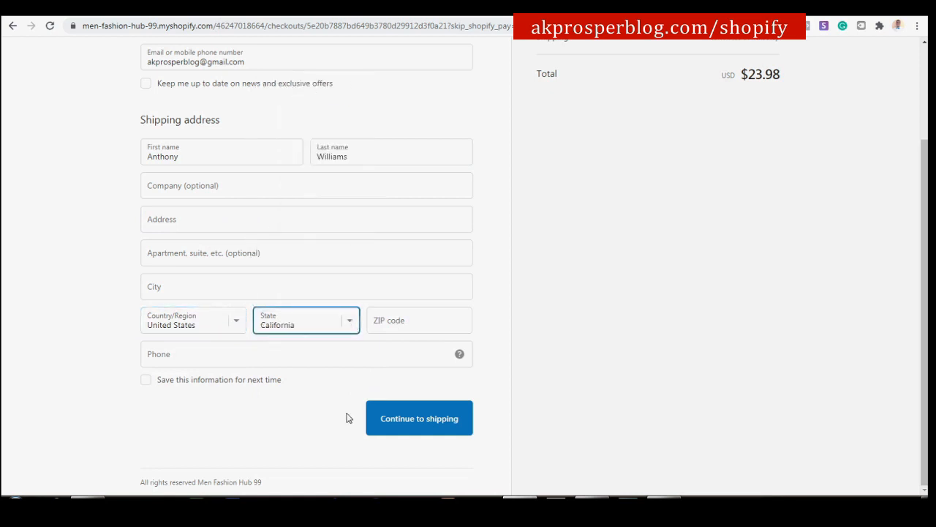
pyautogui.click(422, 327)
pyautogui.write('90201')
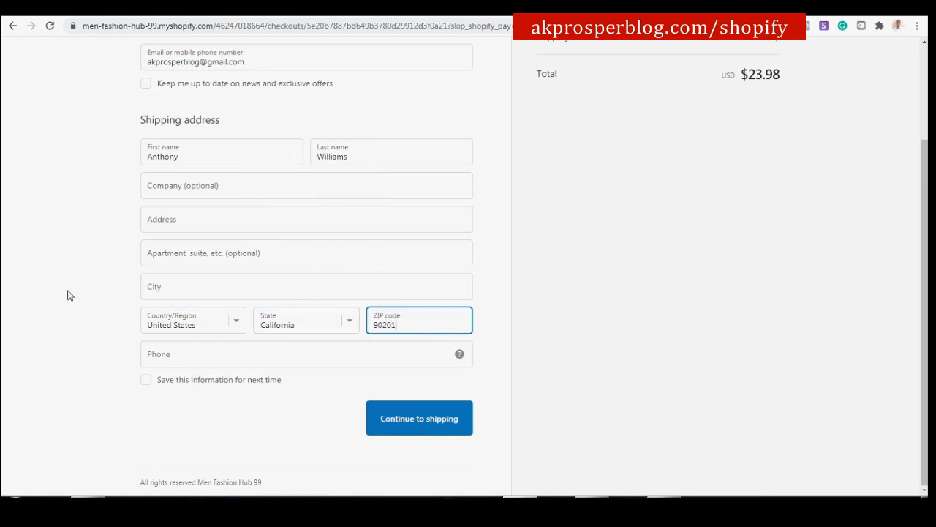
# Fill in the Los Angeles street address from the suggestion and continue to shipping.
pyautogui.click(217, 219)
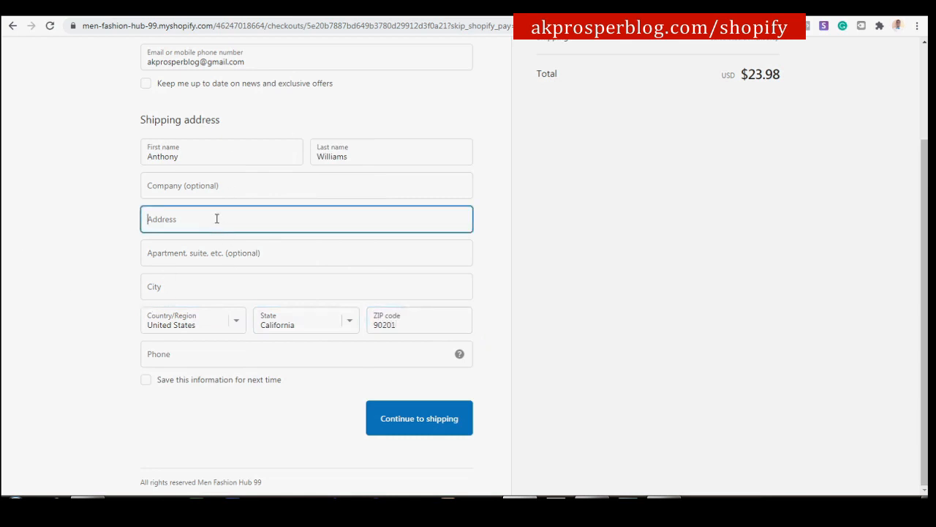
pyautogui.write('Los A')
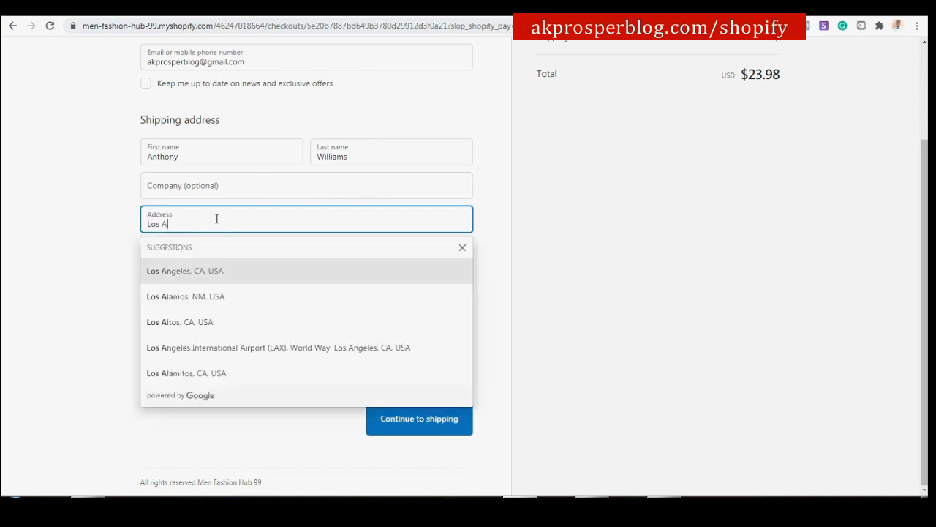
pyautogui.click(214, 271)
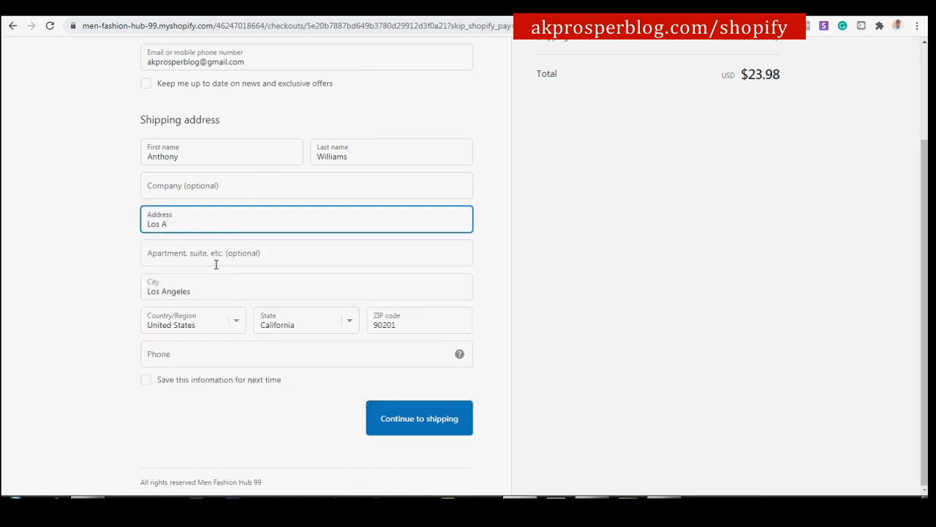
pyautogui.write('geles')
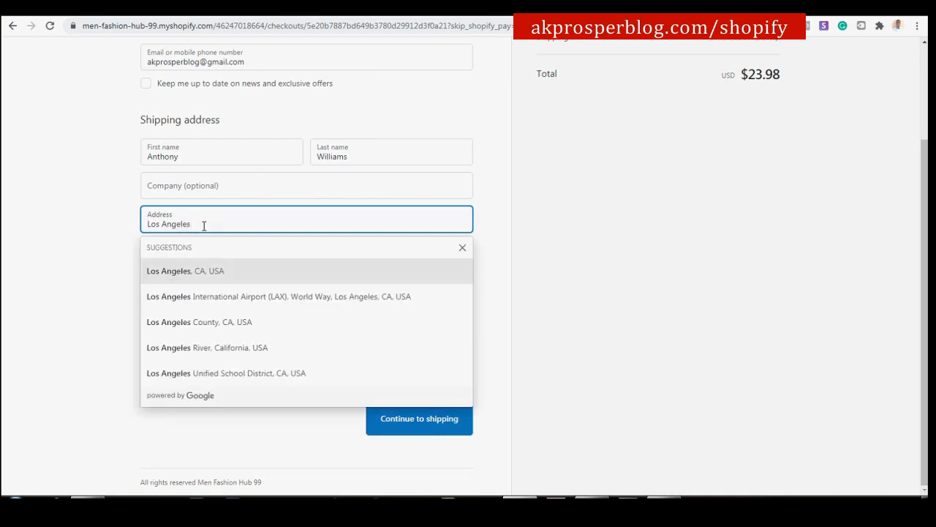
pyautogui.click(125, 168)
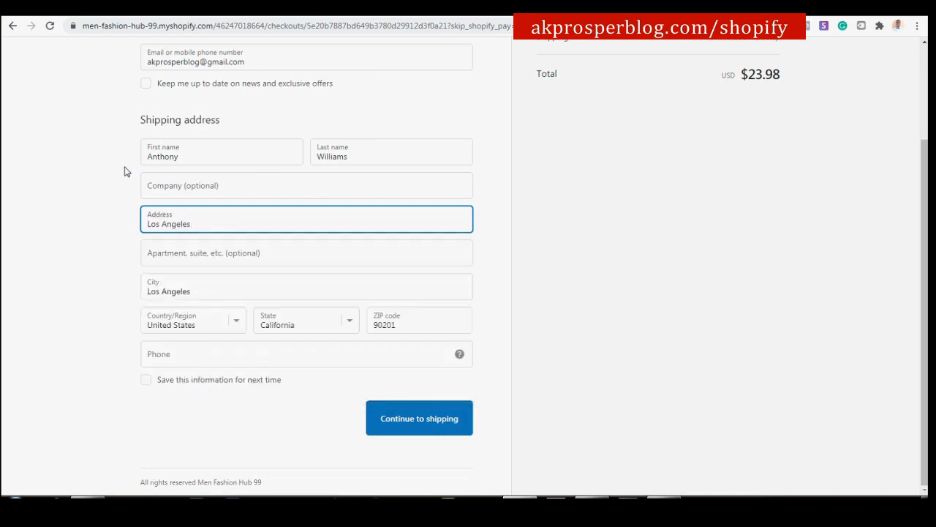
pyautogui.scroll(1, 313, 274)
pyautogui.scroll(2, 313, 271)
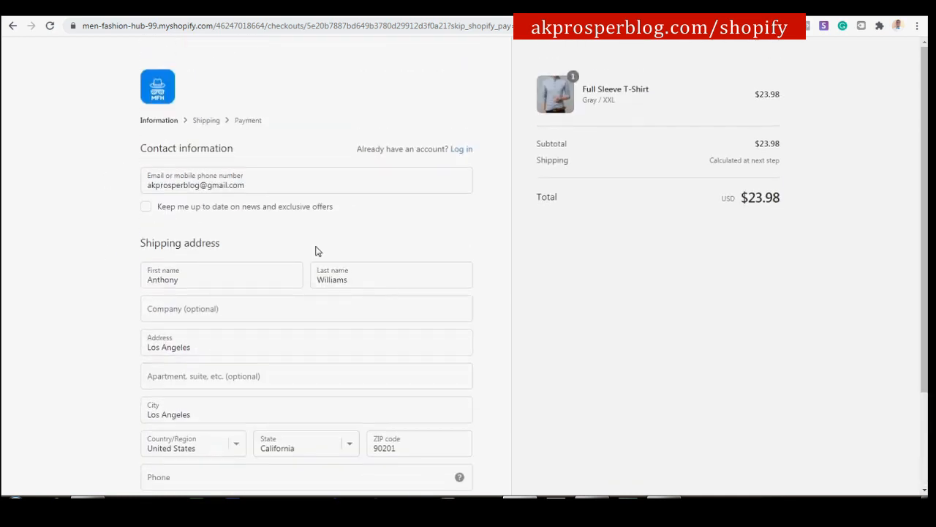
pyautogui.scroll(-2, 268, 262)
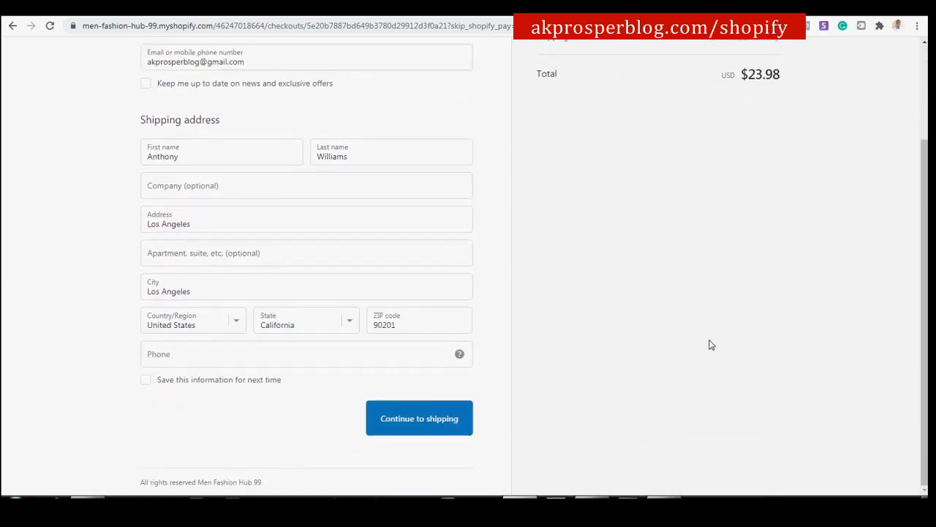
pyautogui.scroll(2, 707, 346)
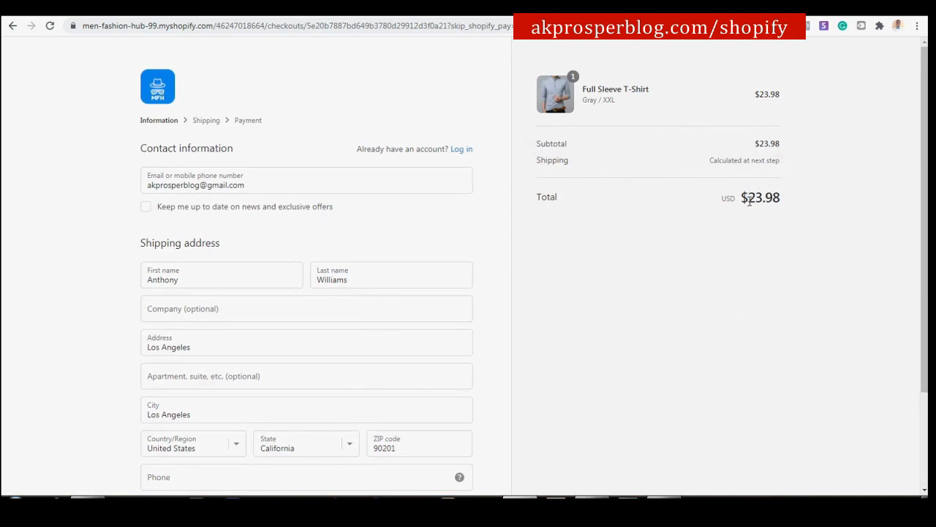
pyautogui.scroll(-2, 761, 230)
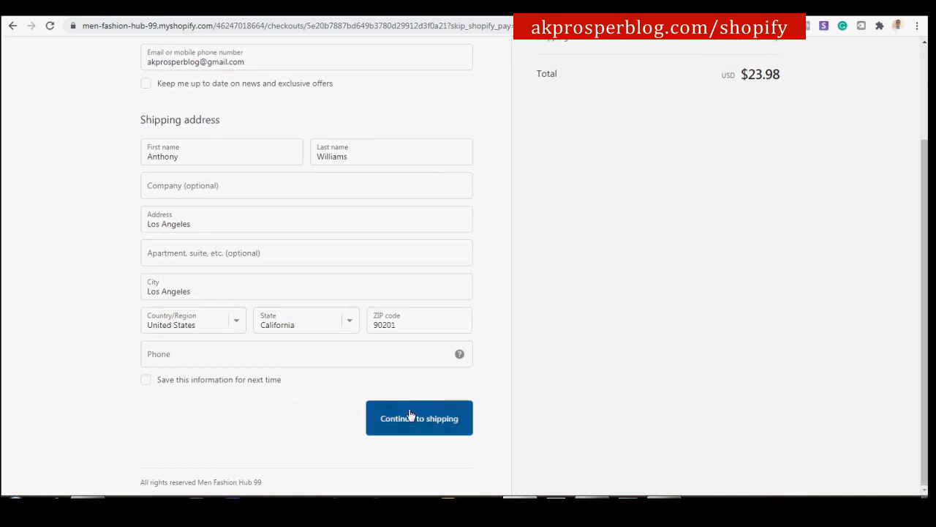
pyautogui.click(418, 427)
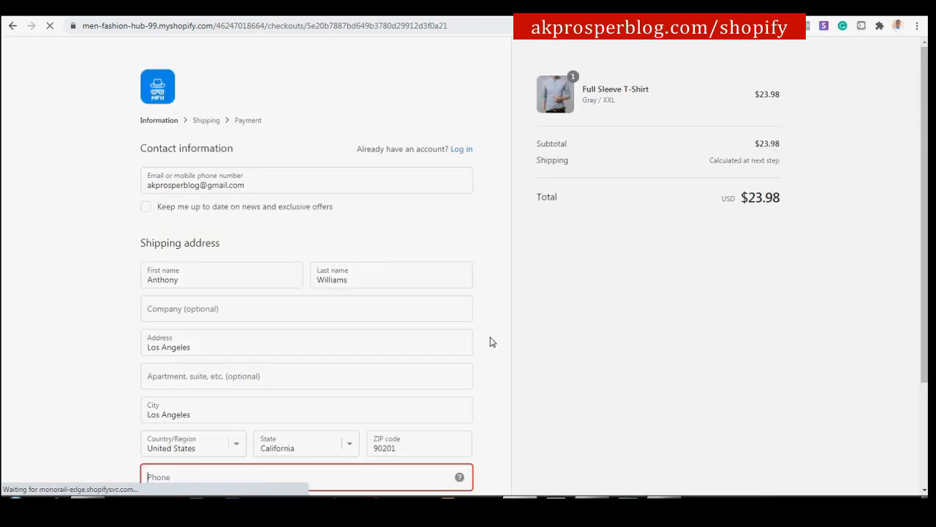
# Add the buyer's phone number, then accept free shipping and continue to payment.
pyautogui.scroll(-2, 422, 364)
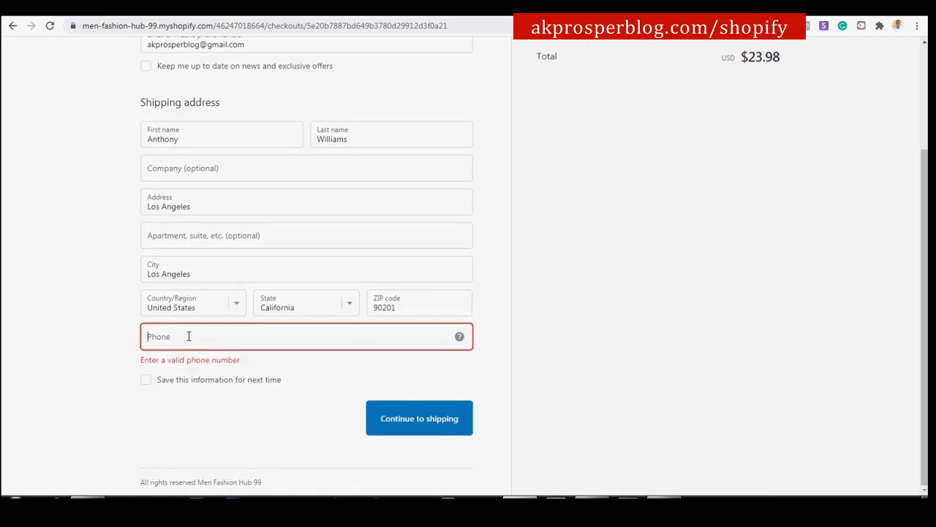
pyautogui.click(189, 336)
pyautogui.write('1234567')
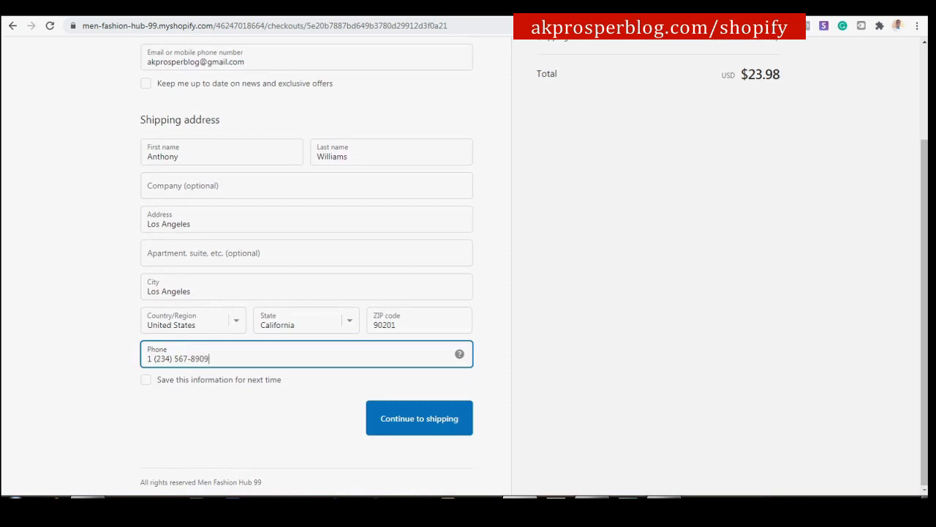
pyautogui.click(447, 428)
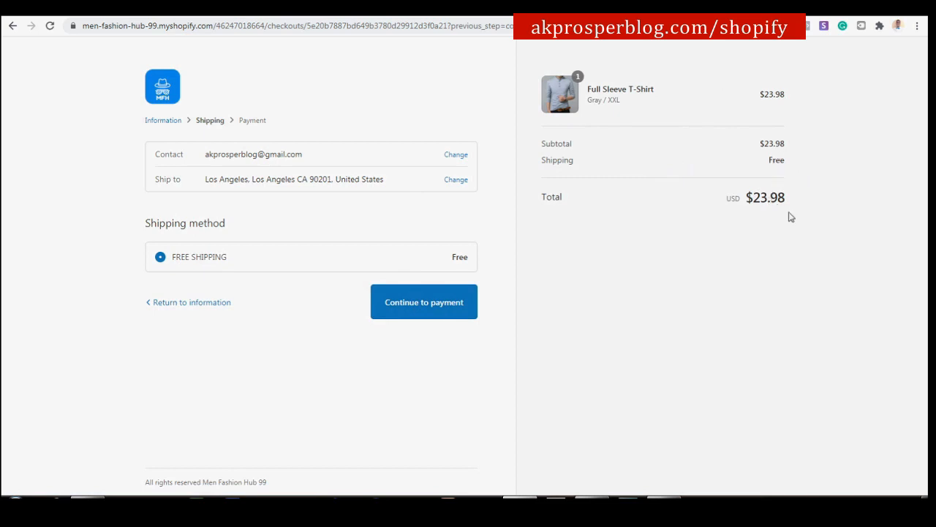
pyautogui.click(445, 308)
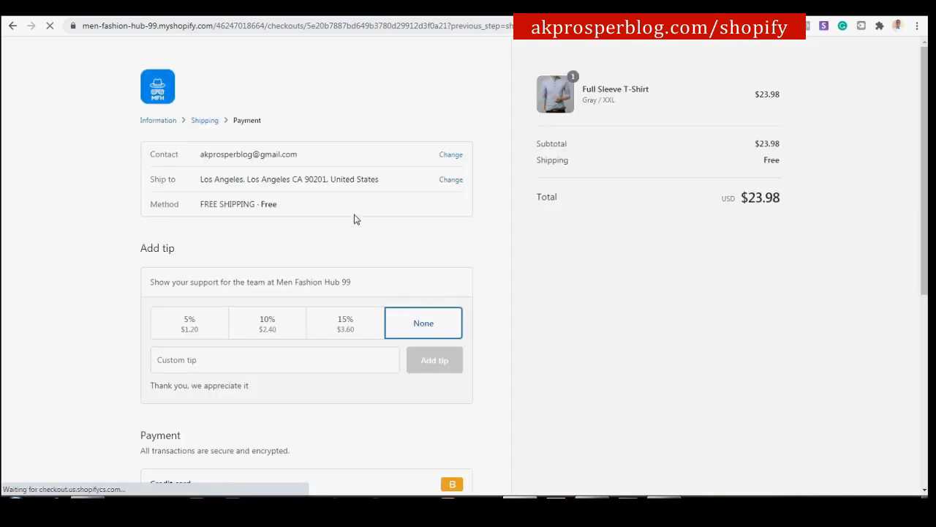
# Enter the Bogus Gateway test card details and pay $23.98 to place order #1003.
pyautogui.scroll(-2, 378, 265)
pyautogui.scroll(2, 61, 162)
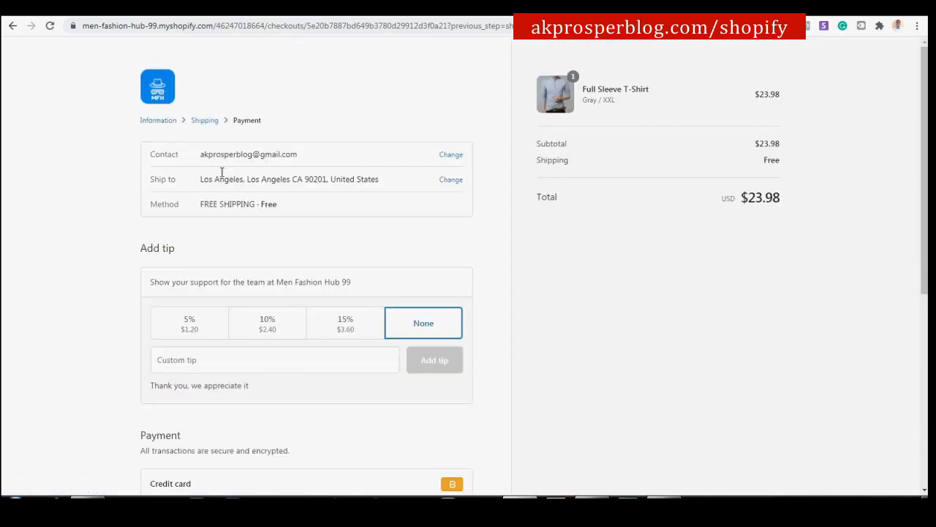
pyautogui.scroll(-2, 247, 205)
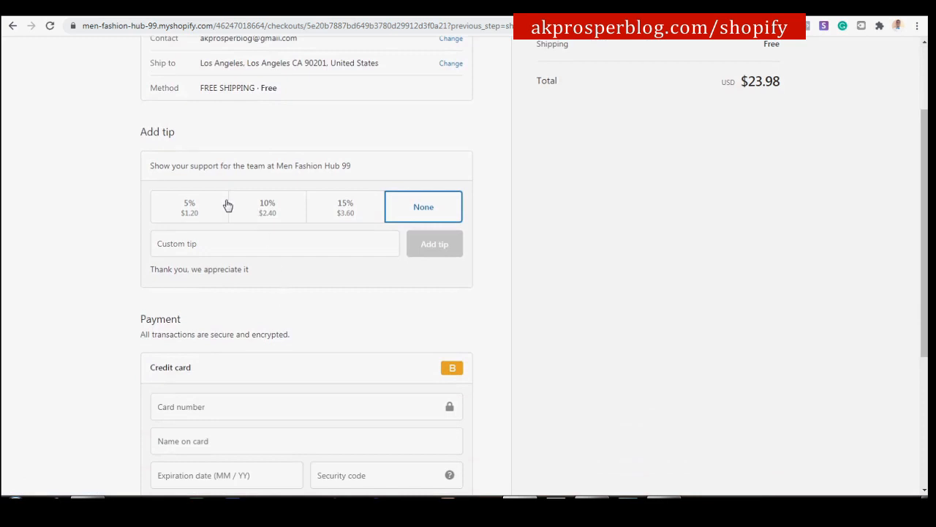
pyautogui.moveTo(180, 132); pyautogui.dragTo(136, 138)
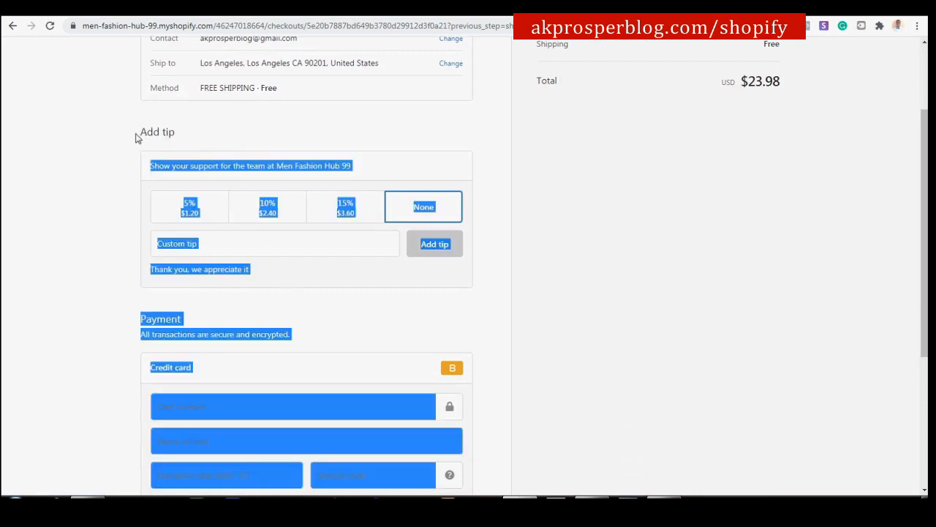
pyautogui.click(212, 142)
pyautogui.scroll(-3, 243, 120)
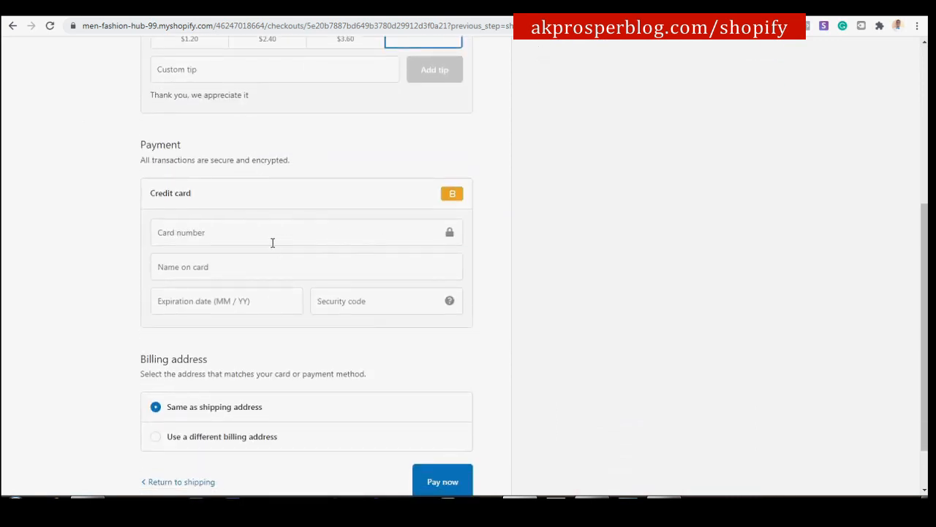
pyautogui.scroll(-1, 272, 242)
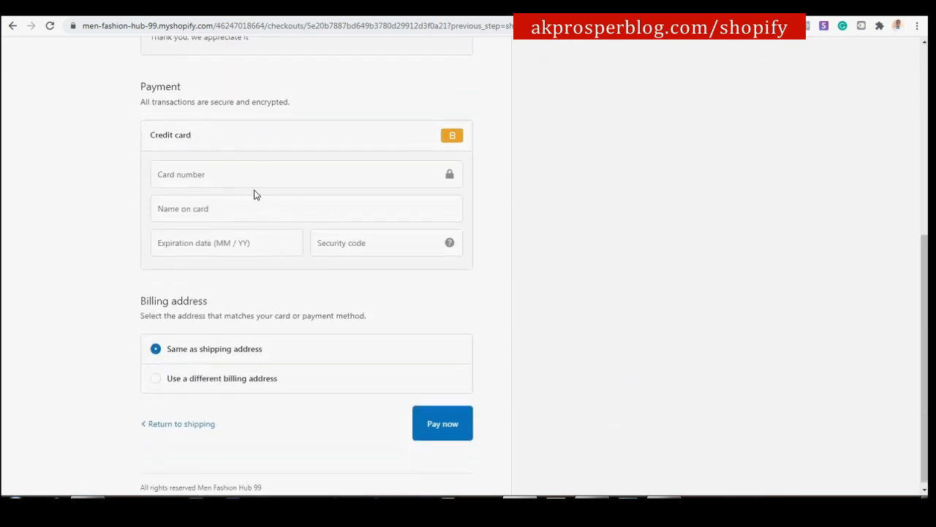
pyautogui.click(260, 178)
pyautogui.write('1')
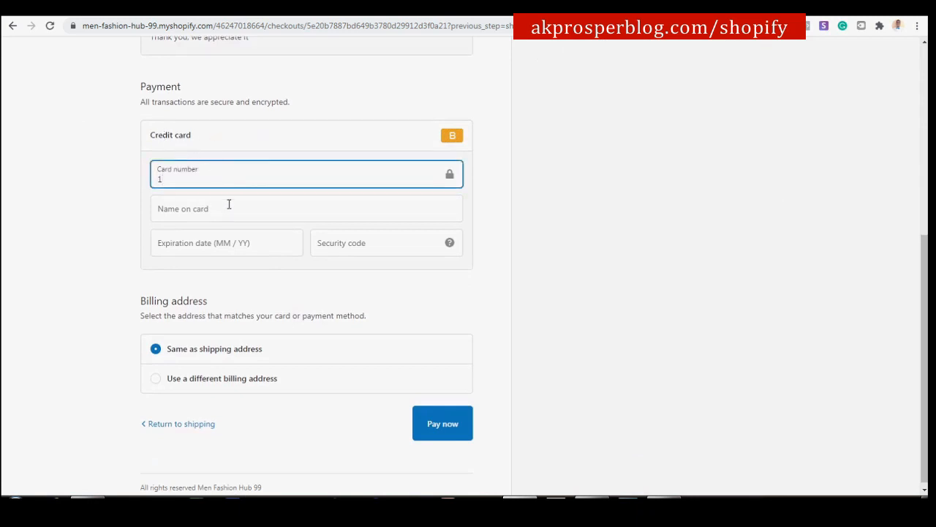
pyautogui.click(255, 209)
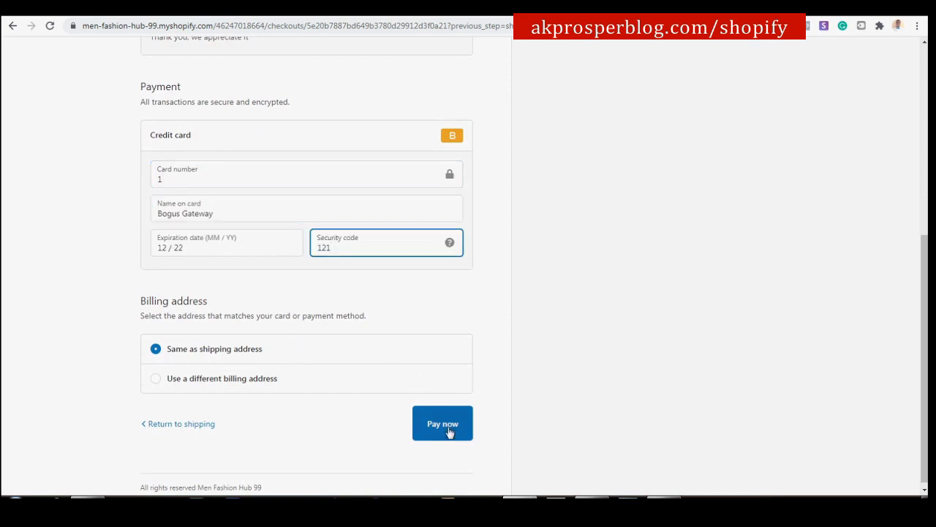
pyautogui.click(442, 424)
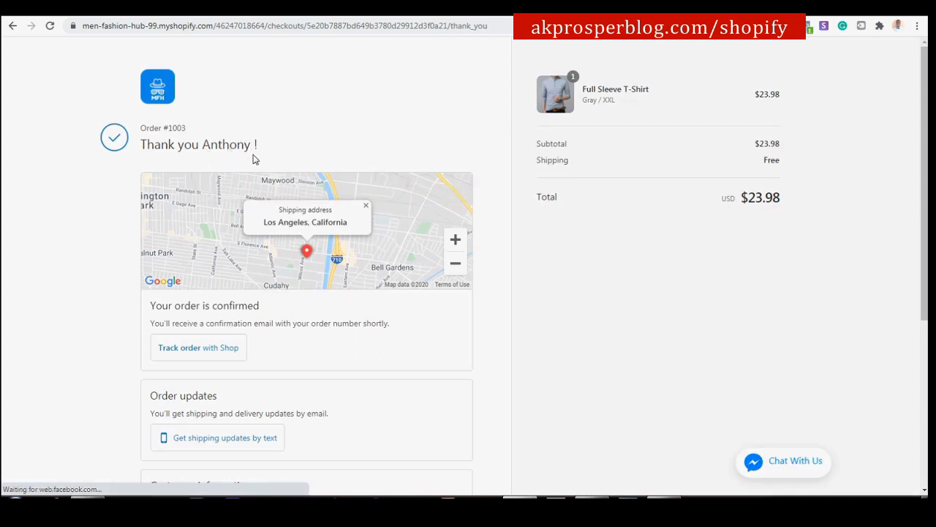
# Review the shipping details on the order #1003 thank-you page, then continue shopping on the storefront.
pyautogui.scroll(-3, 276, 172)
pyautogui.scroll(-3, 277, 176)
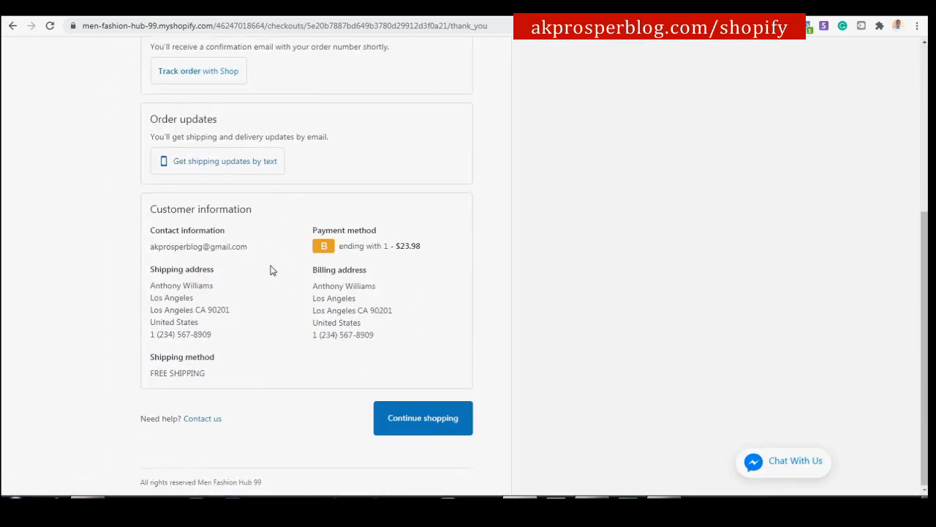
pyautogui.moveTo(150, 286); pyautogui.dragTo(222, 293)
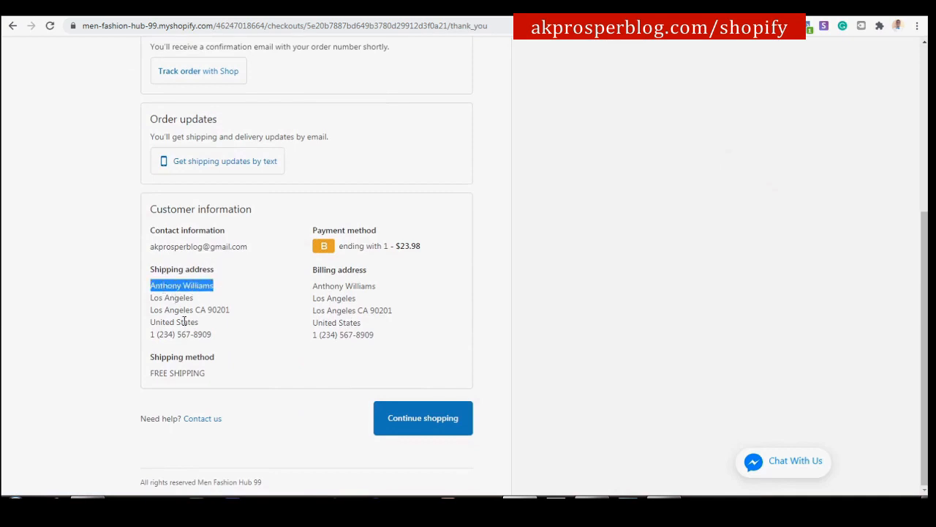
pyautogui.click(215, 338)
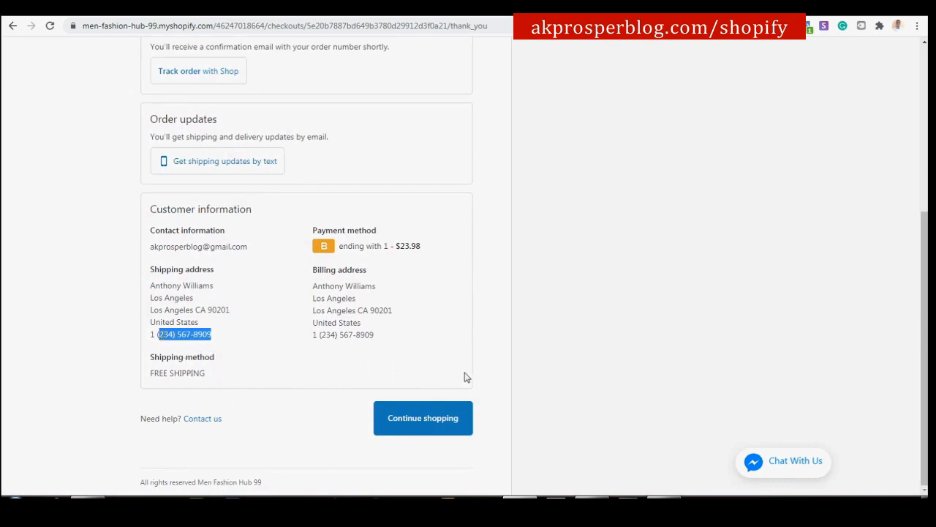
pyautogui.click(424, 424)
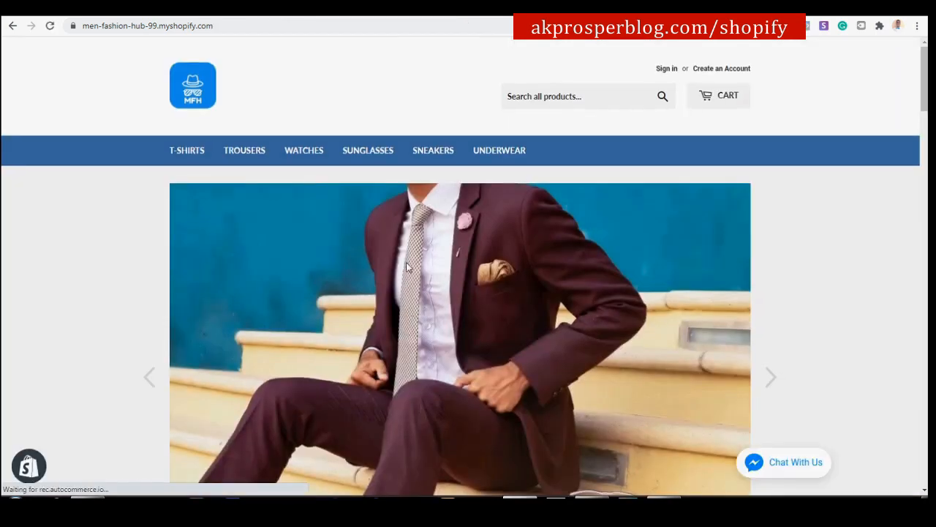
pyautogui.scroll(-3, 327, 279)
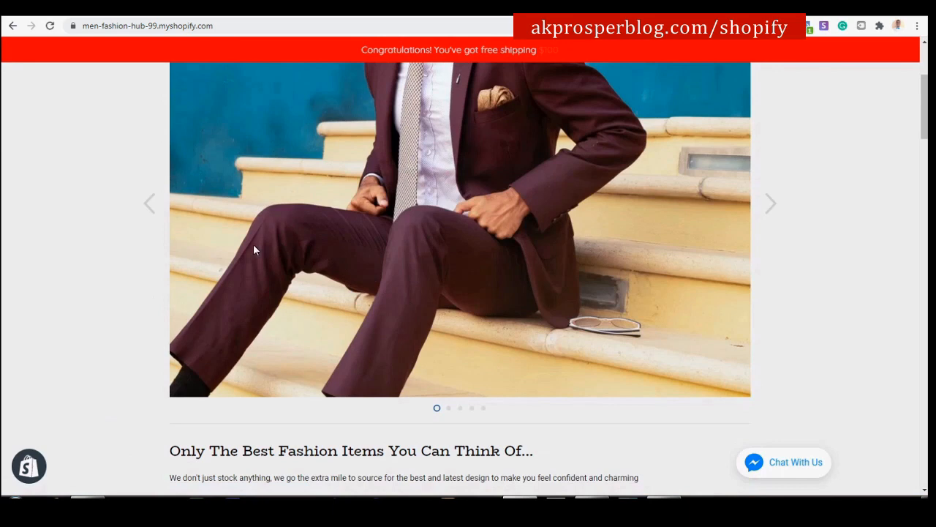
# Reload the store admin and open the paid, unfulfilled order #1003 from the Orders list.
pyautogui.click(88, 17)
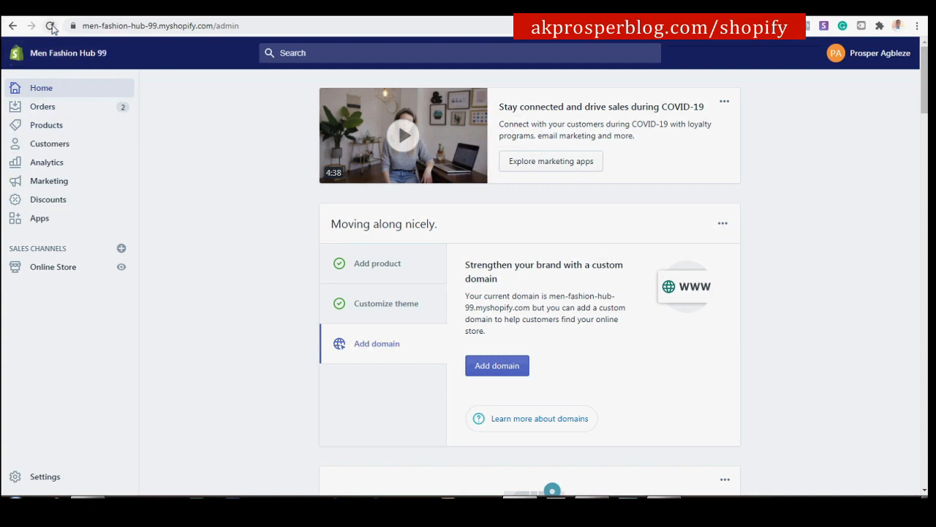
pyautogui.click(51, 26)
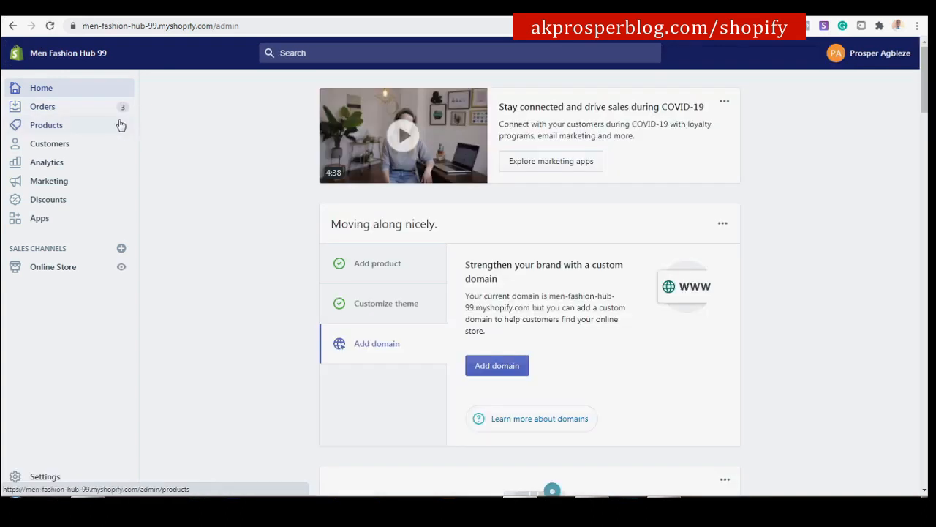
pyautogui.click(55, 109)
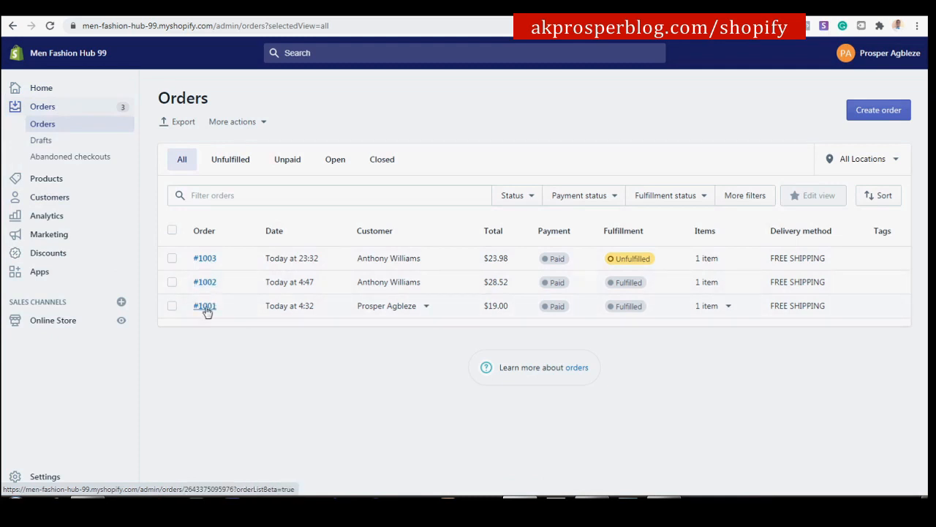
pyautogui.click(205, 259)
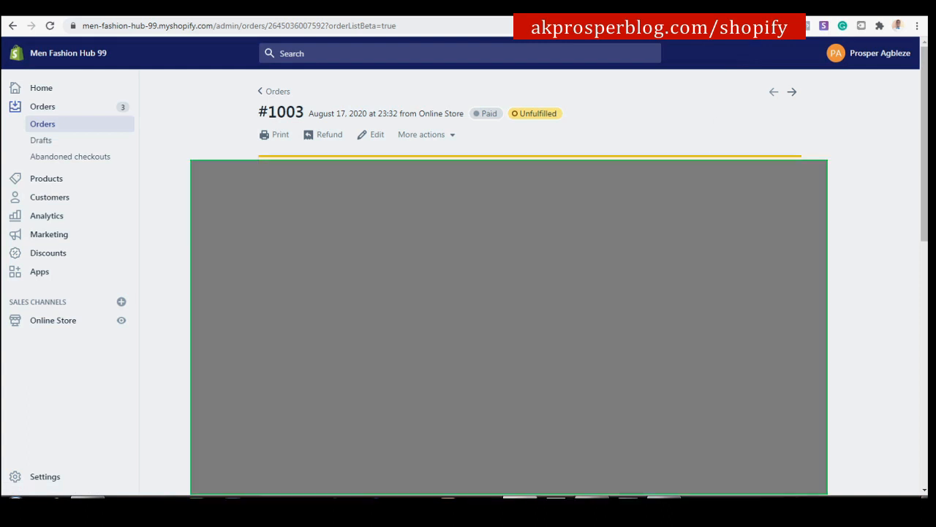
pyautogui.click(662, 9)
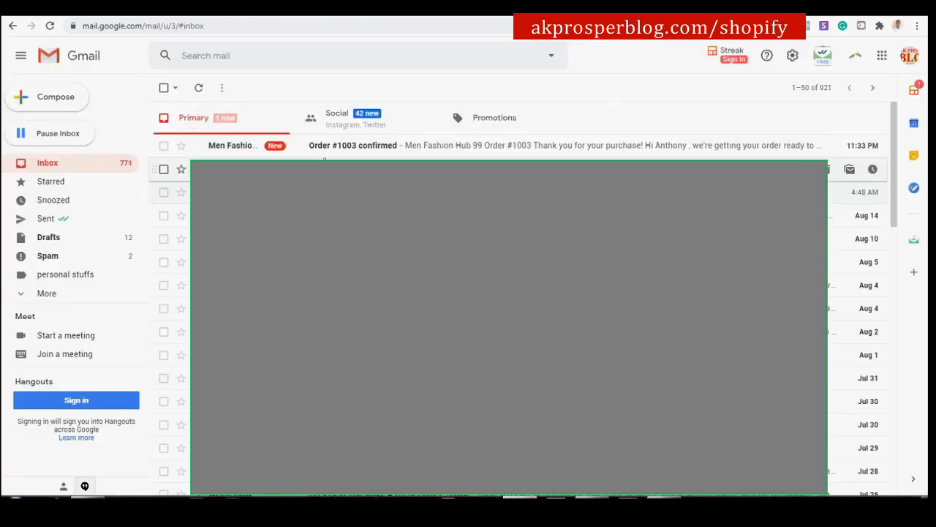
# Read the 'Order #1003 confirmed' email, then go back to the Shopify order #1003 page.
pyautogui.click(391, 150)
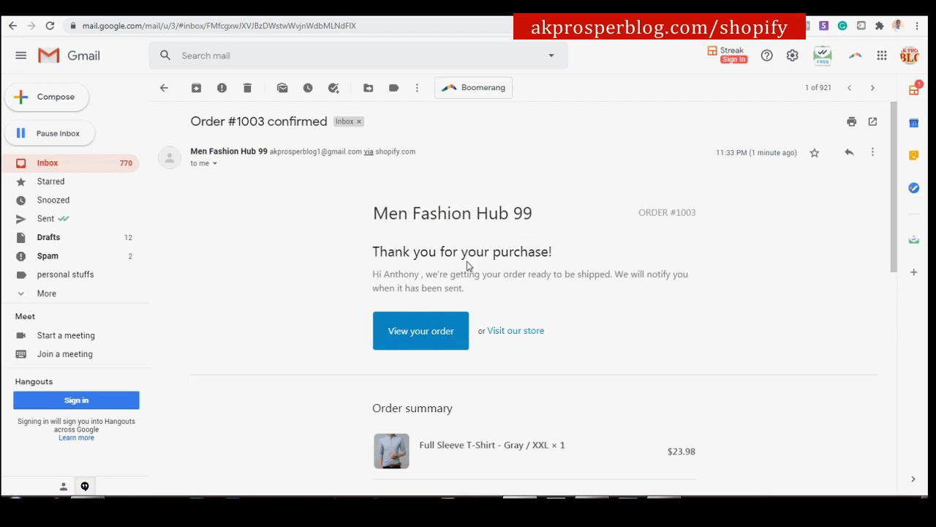
pyautogui.scroll(-3, 443, 264)
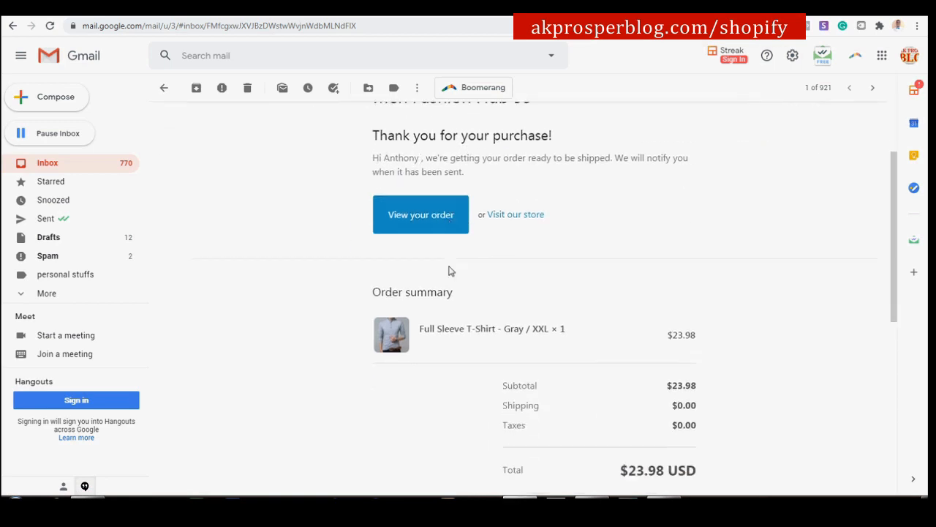
pyautogui.scroll(-2, 656, 368)
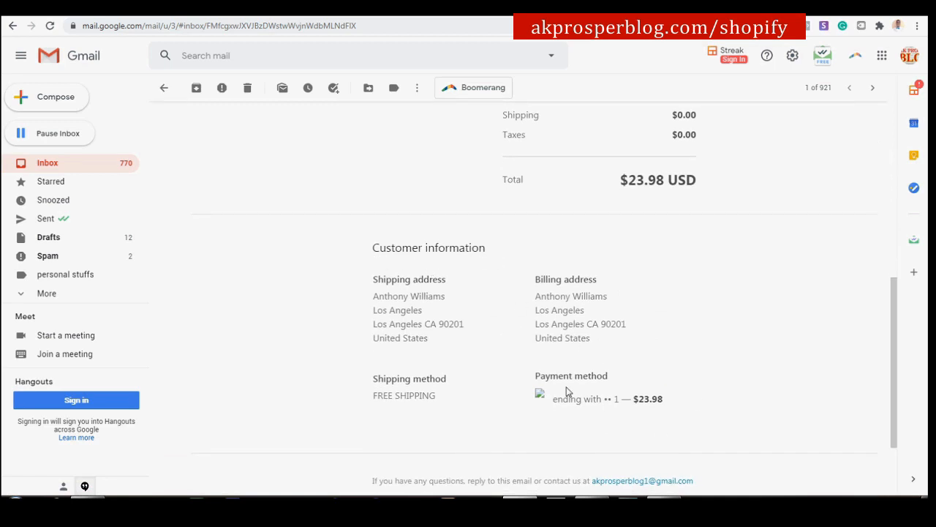
pyautogui.scroll(5, 562, 375)
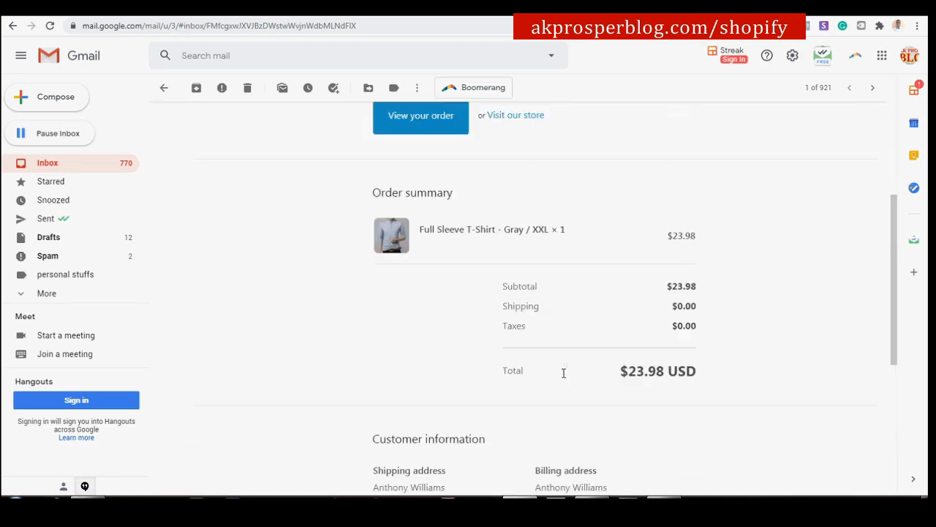
pyautogui.click(49, 14)
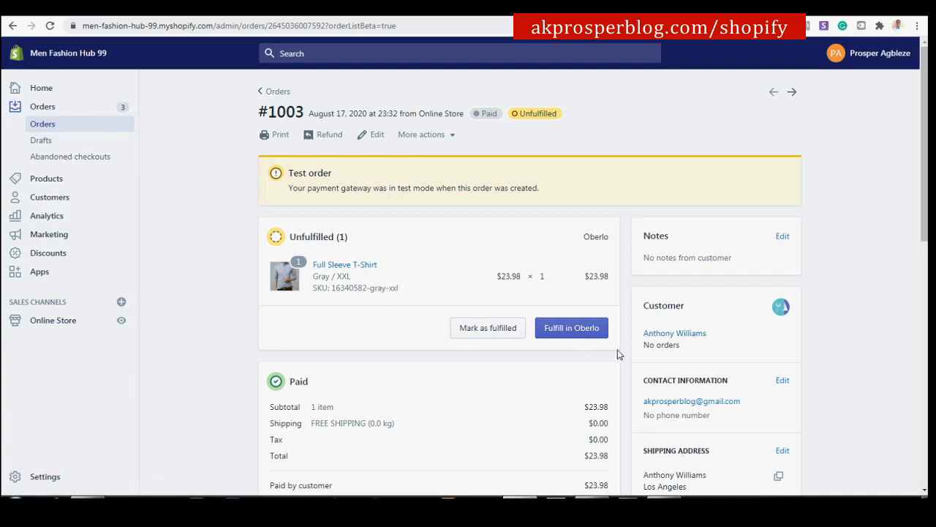
# Hand order #1003's Gray / XXL shirt to Oberlo using Fulfill in Oberlo.
pyautogui.scroll(-3, 737, 395)
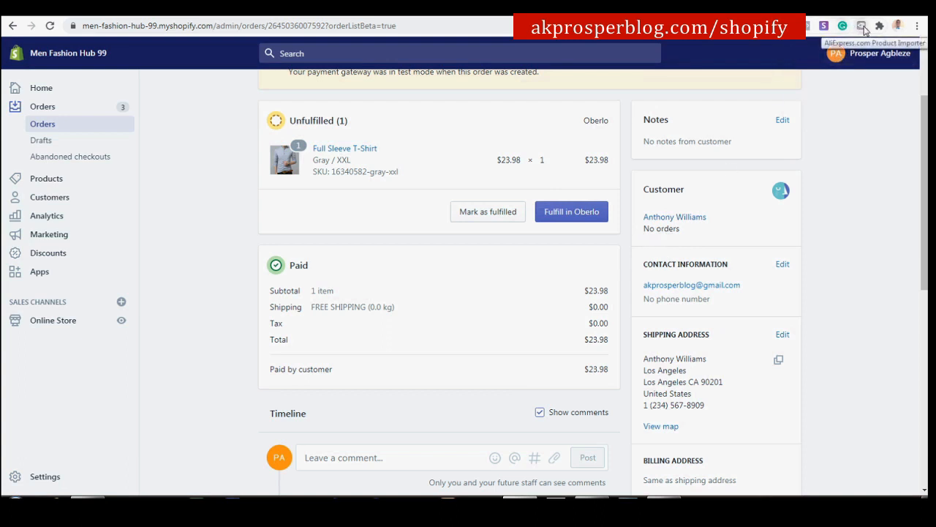
pyautogui.click(570, 214)
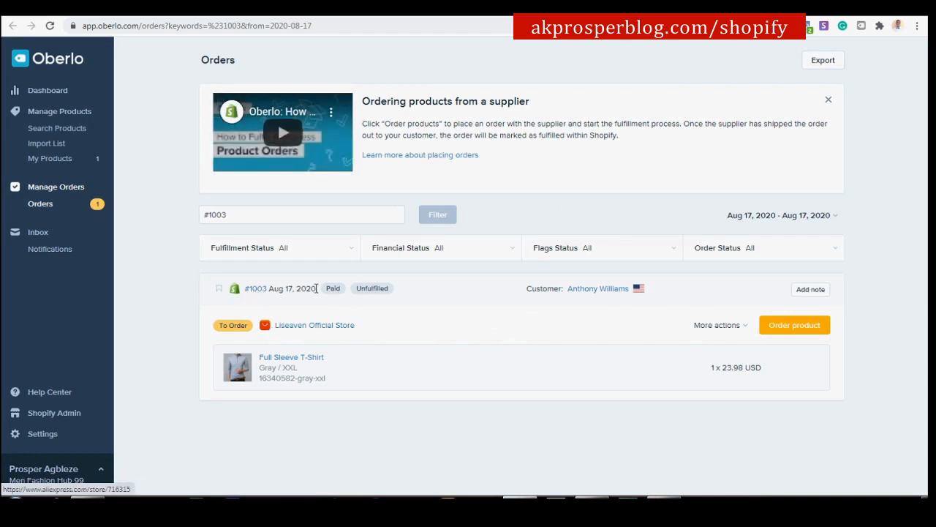
# Order the Gray / XXL shirt from its AliExpress supplier through Oberlo.
pyautogui.click(786, 323)
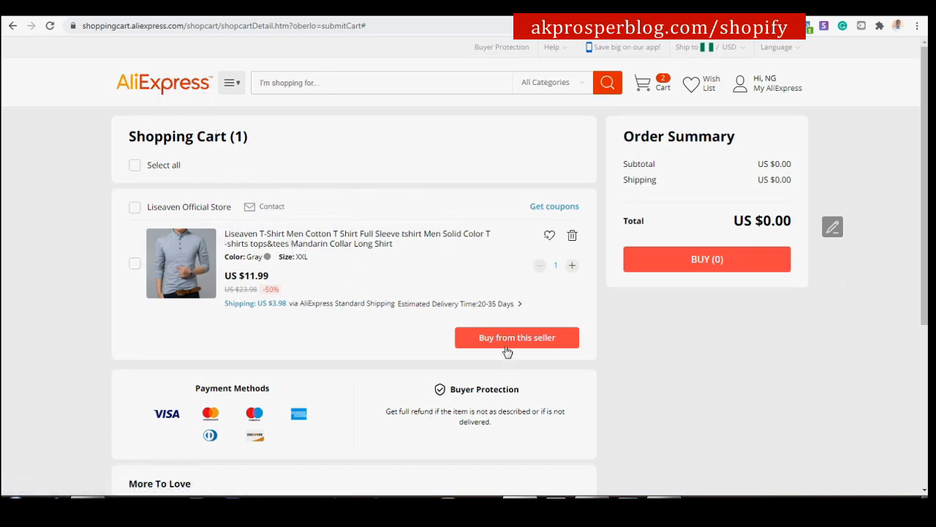
# Buy the Liseaven shirt from this AliExpress seller, reaching checkout with a US $15.61 total.
pyautogui.click(525, 347)
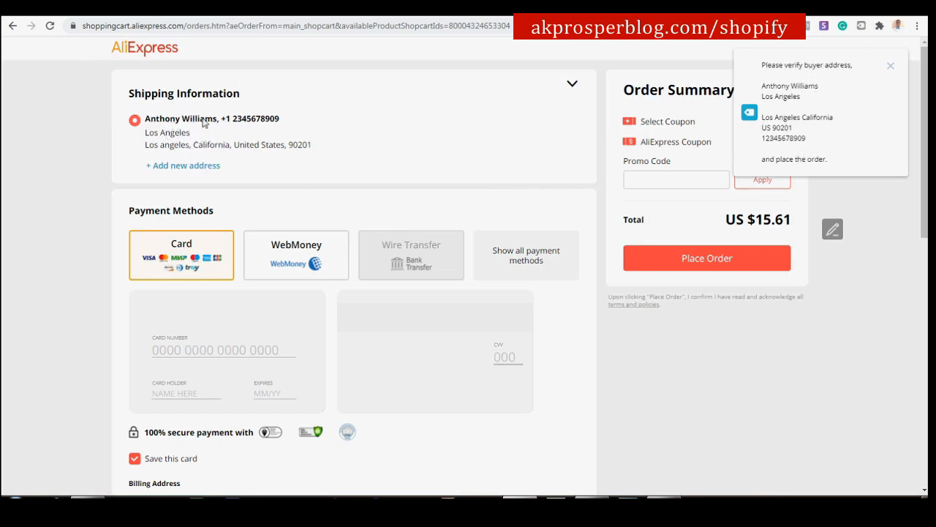
pyautogui.click(76, 11)
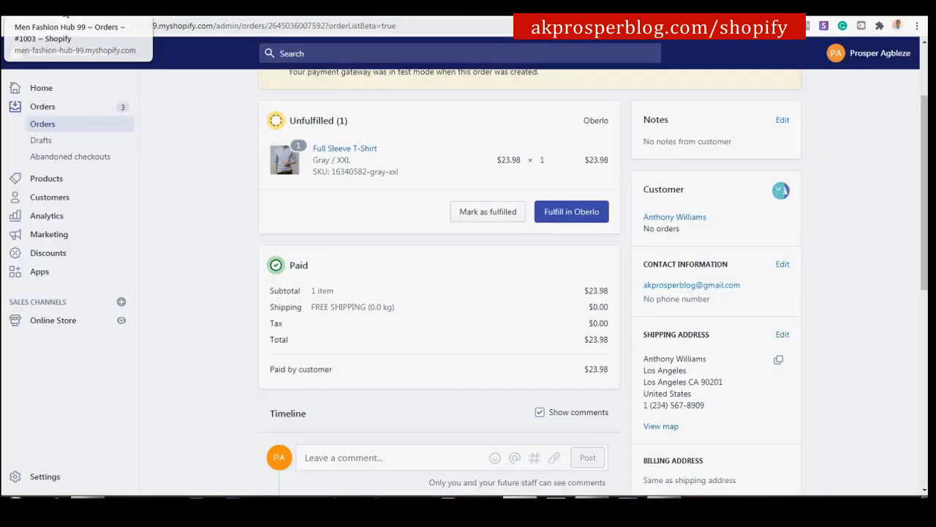
pyautogui.scroll(-2, 682, 286)
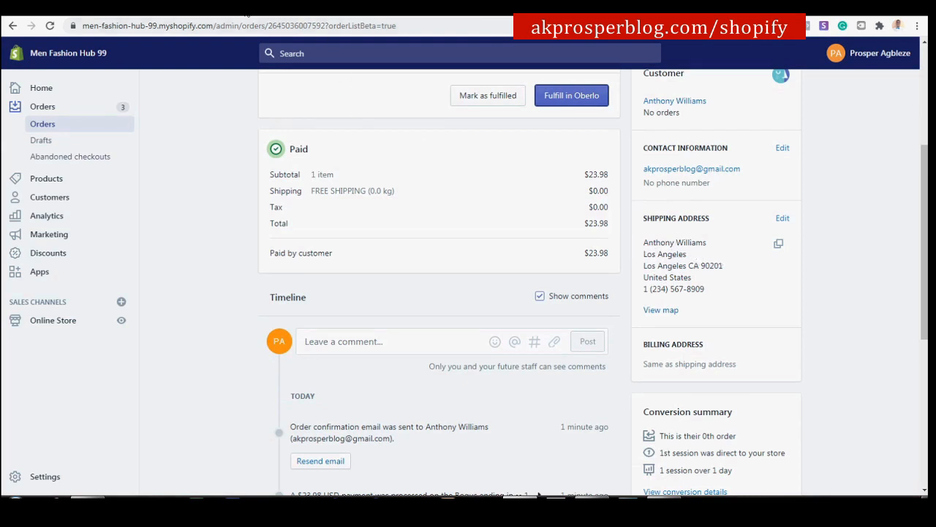
pyautogui.click(242, 9)
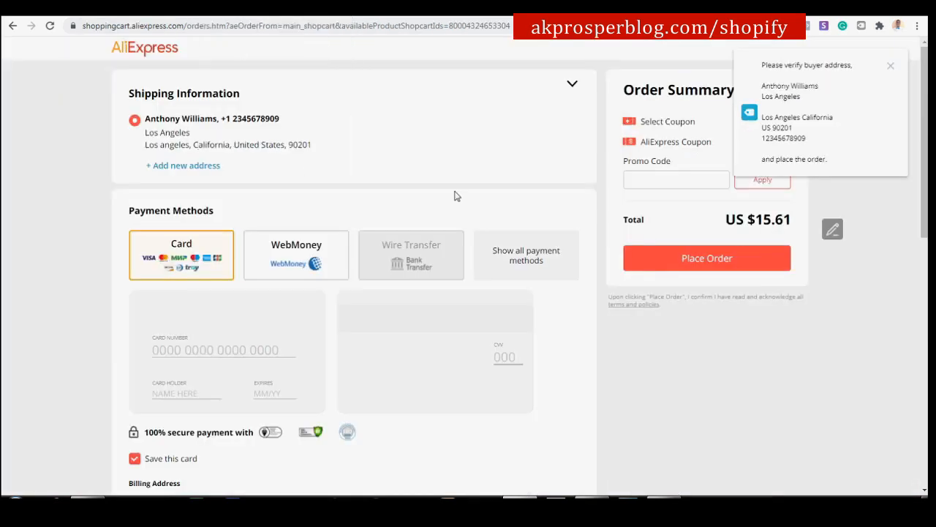
pyautogui.click(891, 66)
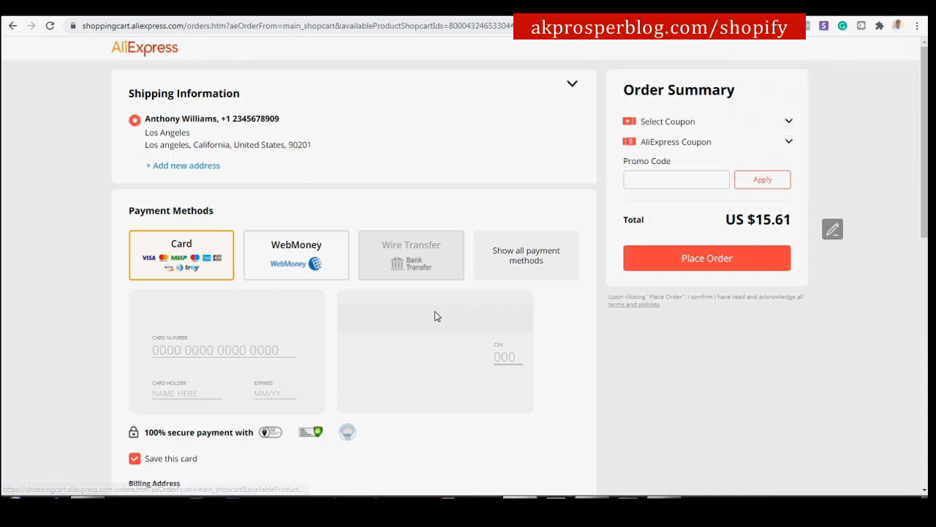
pyautogui.scroll(-4, 432, 293)
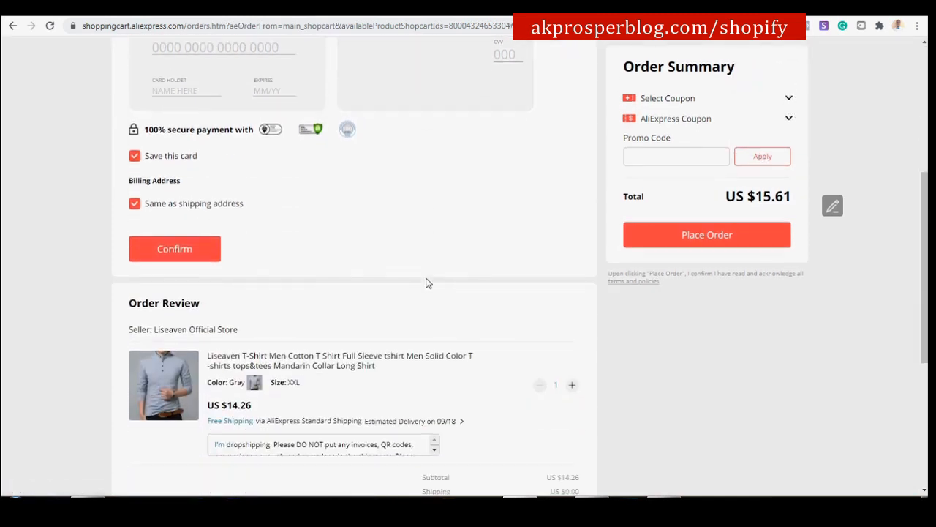
pyautogui.scroll(-2, 428, 283)
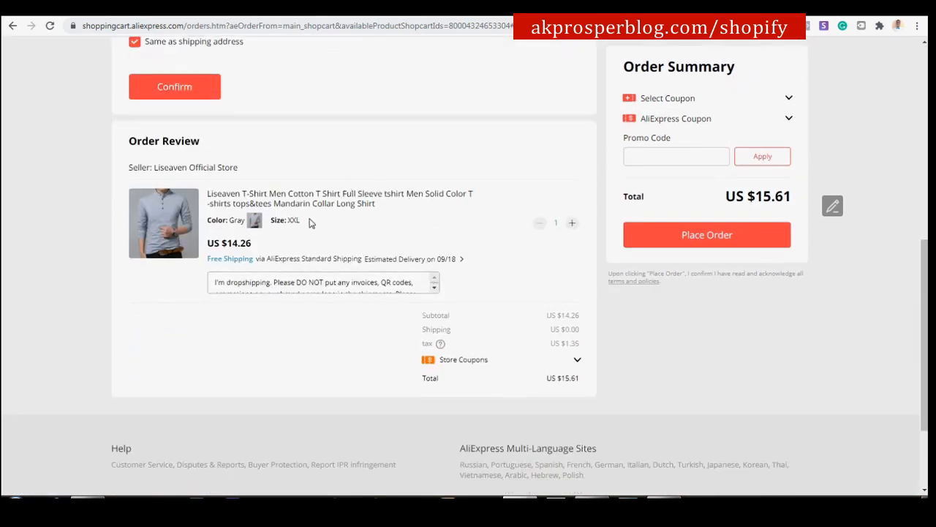
pyautogui.moveTo(298, 282); pyautogui.dragTo(235, 284)
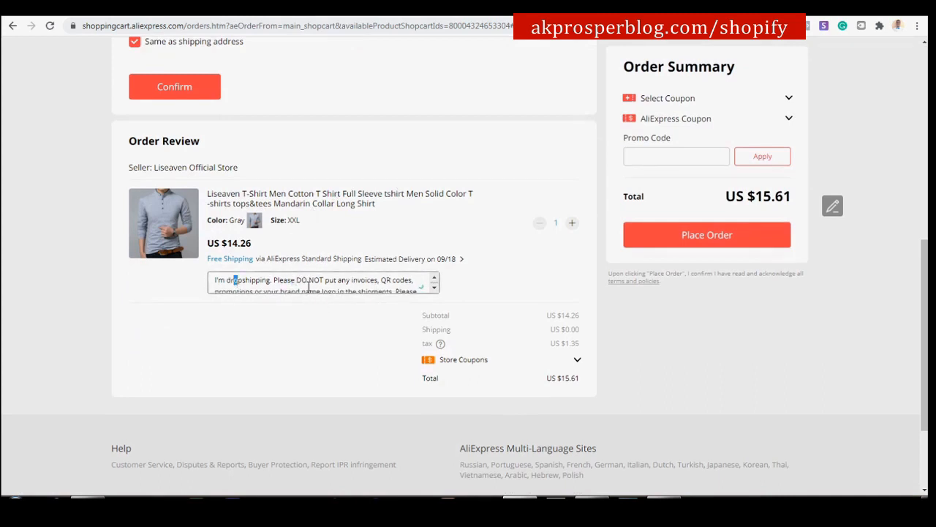
pyautogui.scroll(-2, 379, 283)
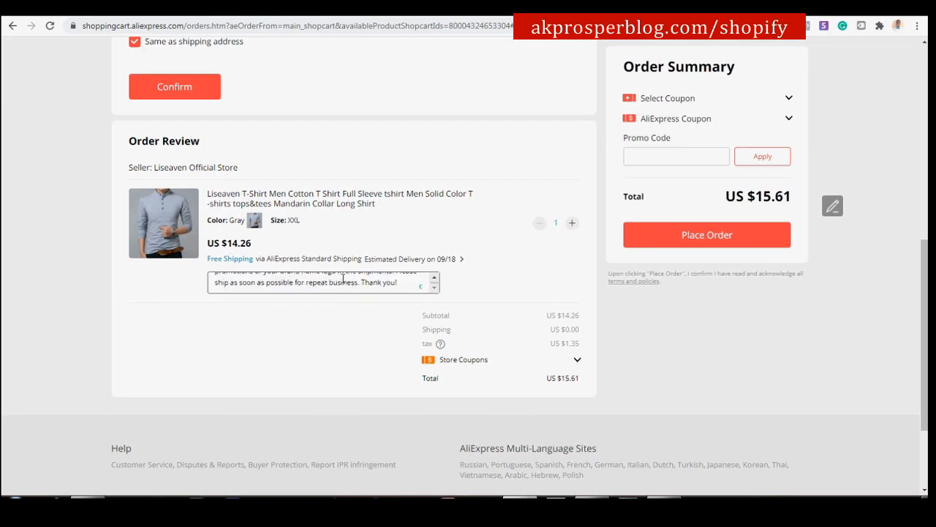
pyautogui.scroll(2, 327, 282)
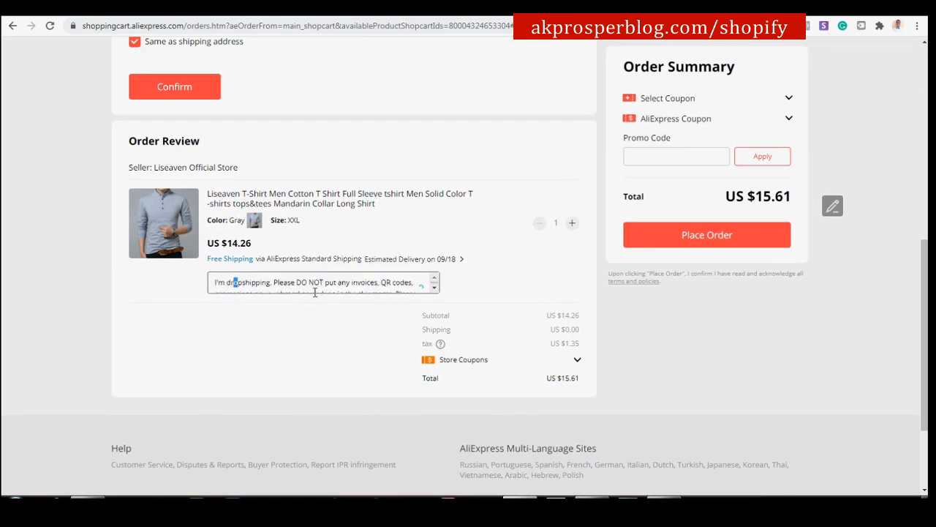
pyautogui.scroll(-2, 420, 288)
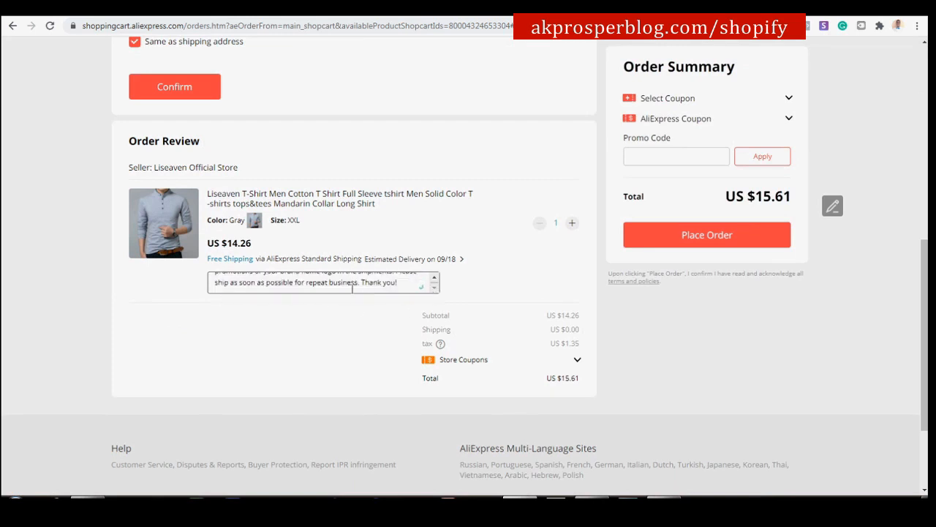
pyautogui.scroll(2, 431, 285)
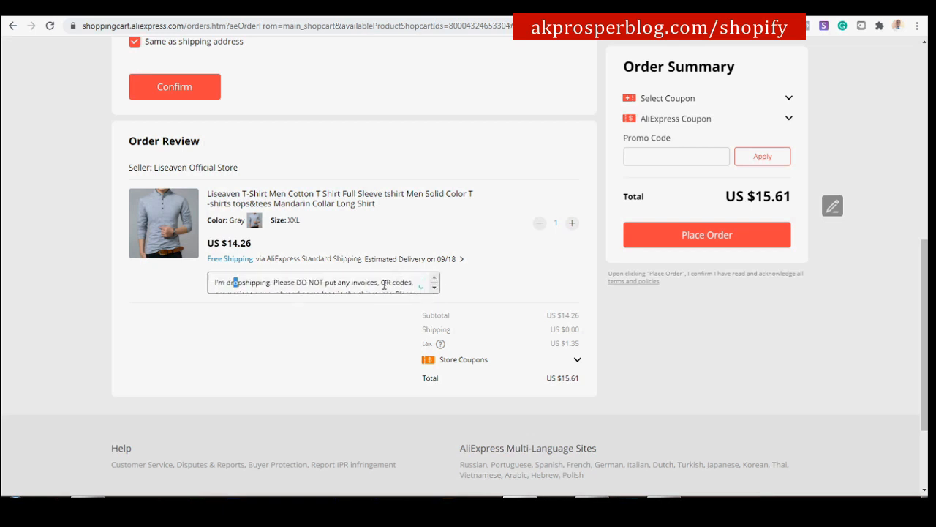
pyautogui.scroll(-2, 432, 288)
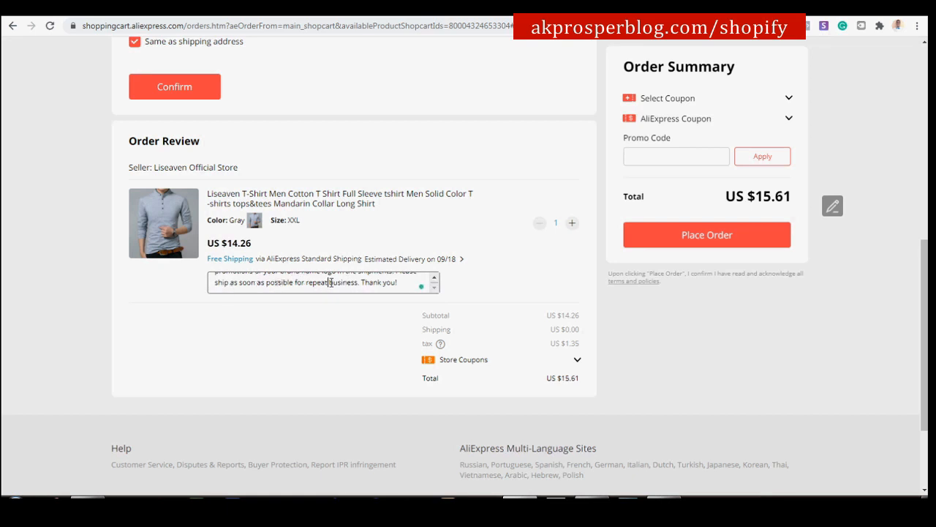
pyautogui.moveTo(406, 284); pyautogui.dragTo(217, 274)
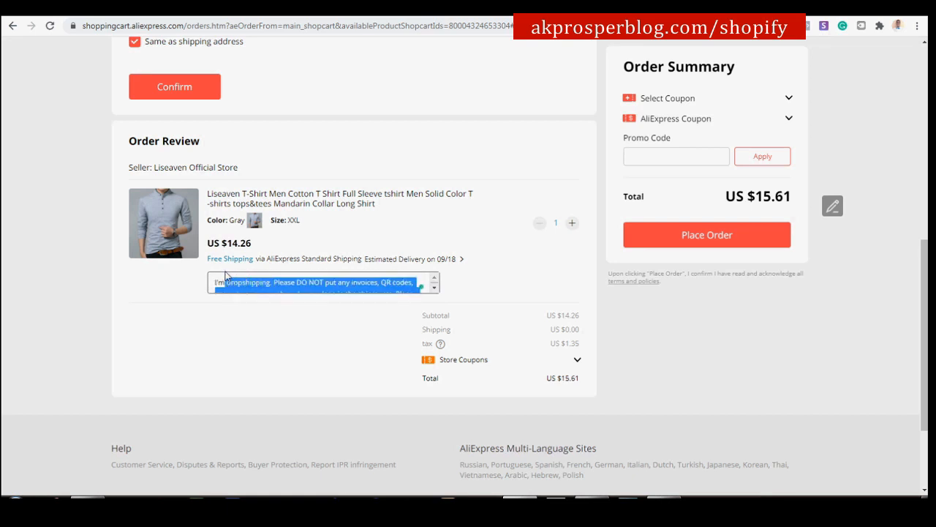
pyautogui.click(185, 273)
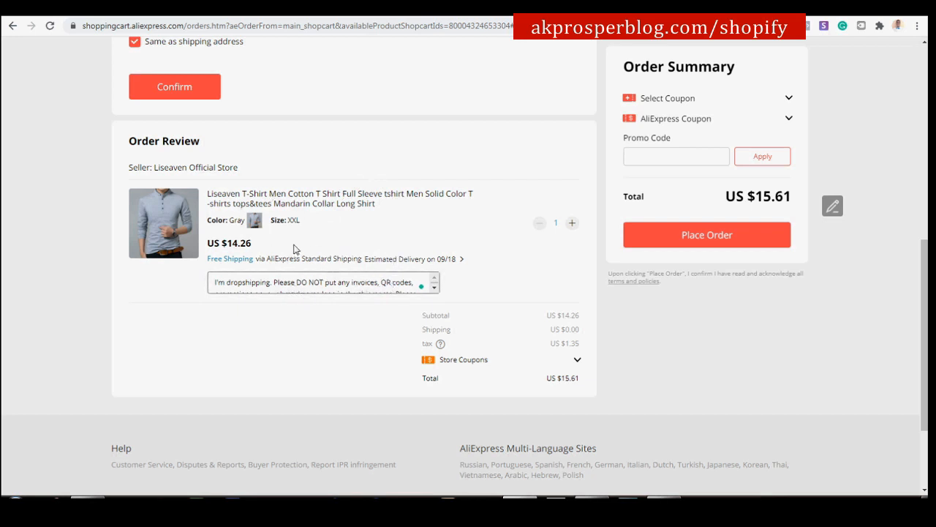
pyautogui.scroll(3, 308, 220)
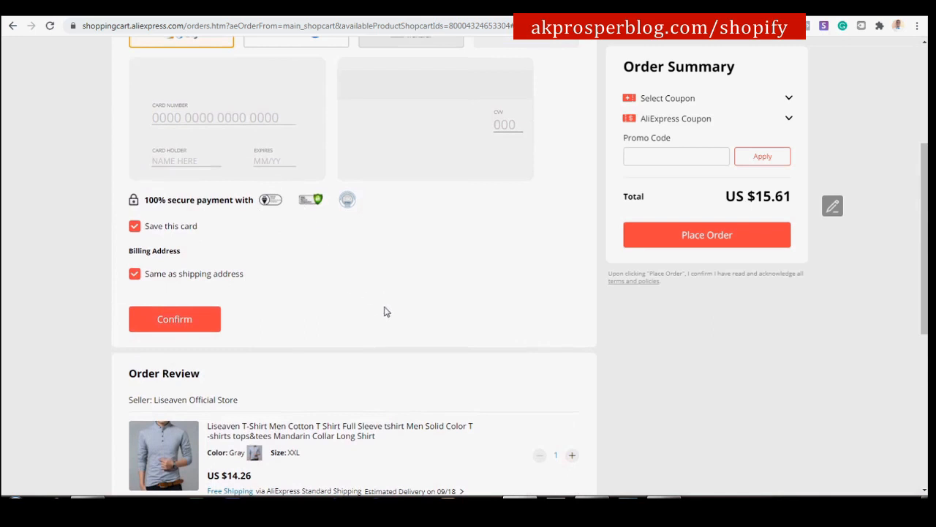
pyautogui.scroll(-1, 385, 311)
pyautogui.scroll(4, 407, 395)
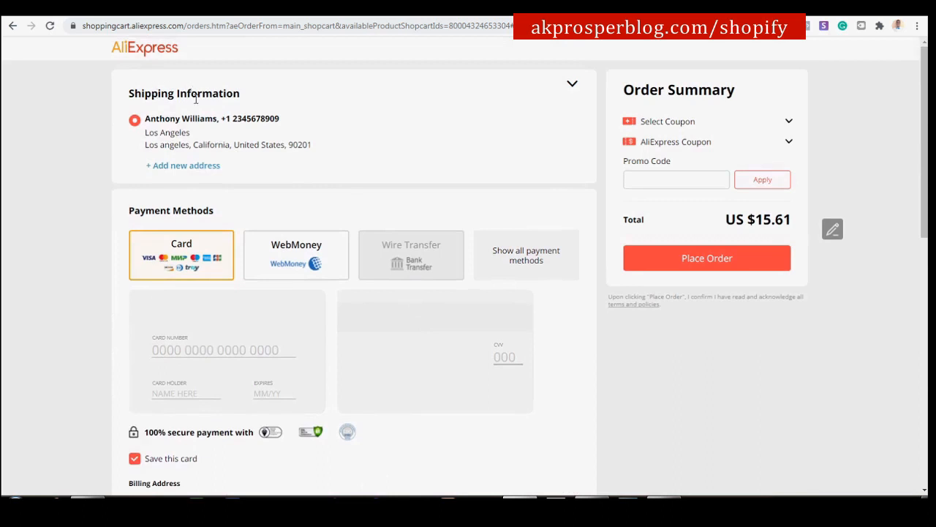
pyautogui.scroll(-1, 333, 236)
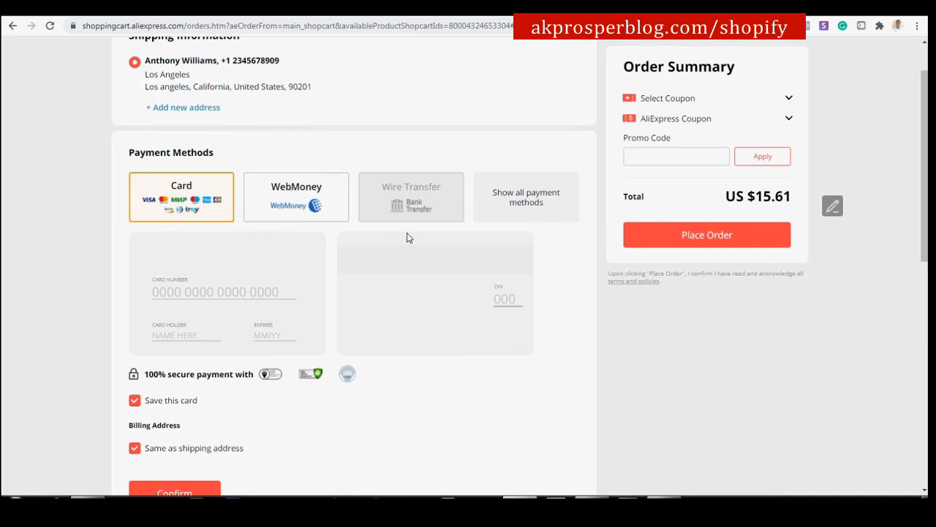
pyautogui.scroll(-1, 237, 307)
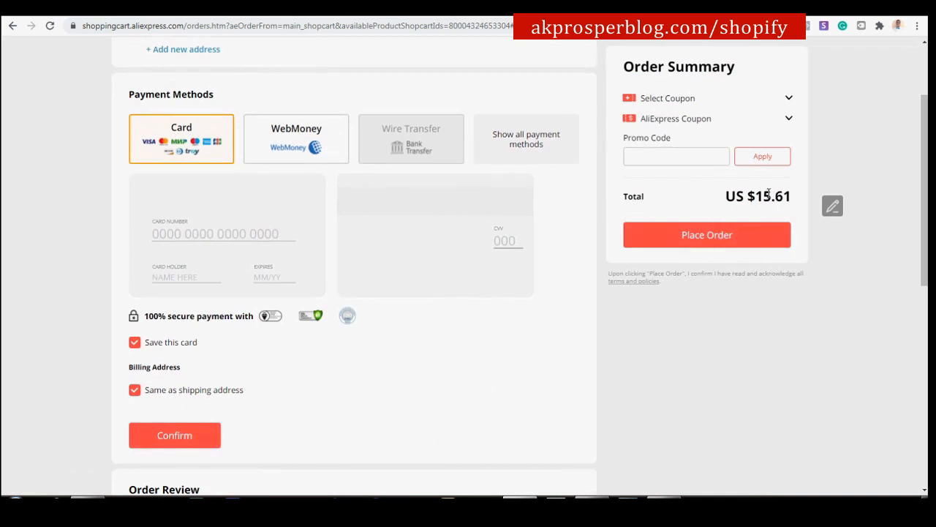
pyautogui.moveTo(756, 196); pyautogui.dragTo(794, 201)
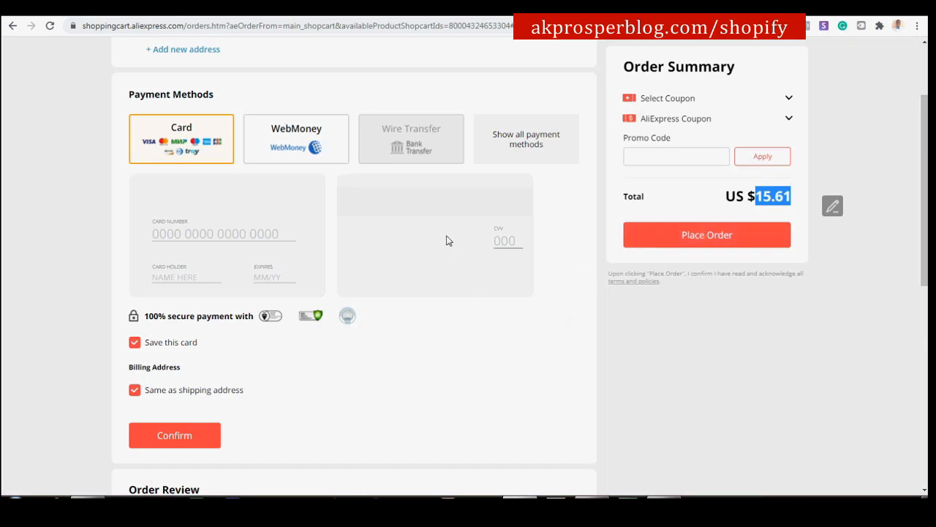
pyautogui.scroll(2, 411, 210)
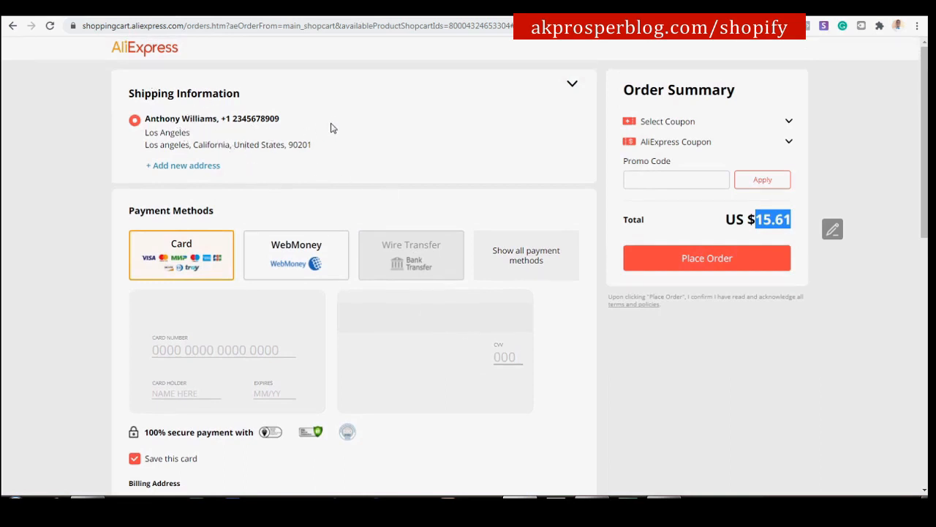
# Return to Shopify order #1003 and begin marking the Gray / XXL shirt as fulfilled.
pyautogui.click(68, 15)
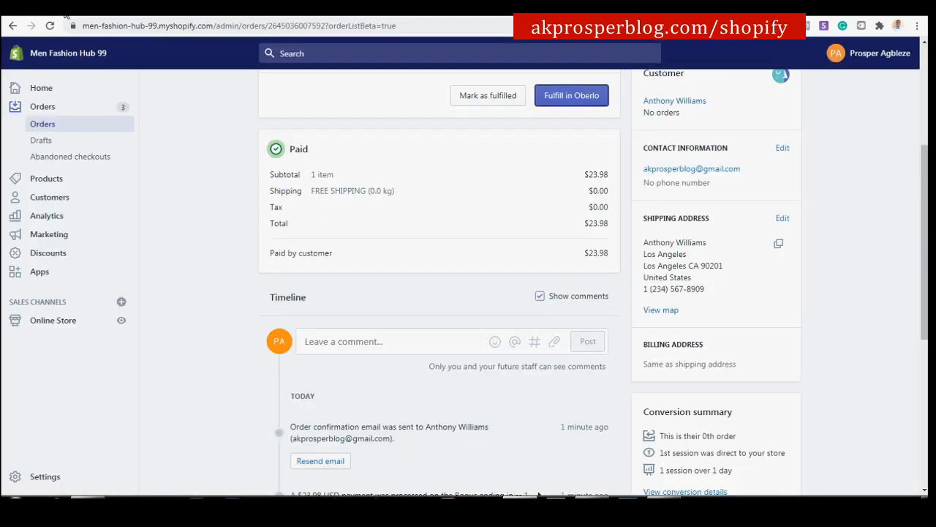
pyautogui.scroll(3, 479, 240)
pyautogui.scroll(1, 468, 230)
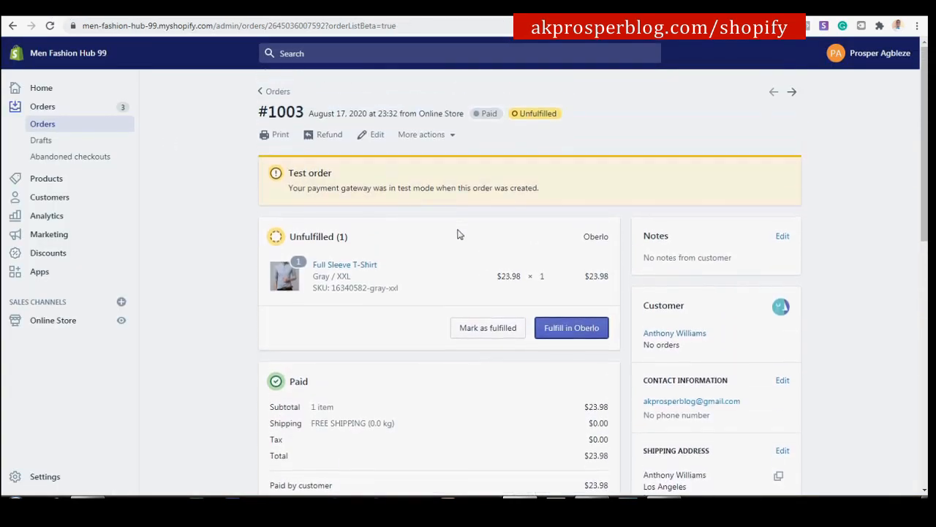
pyautogui.scroll(-2, 594, 337)
pyautogui.scroll(-6, 593, 330)
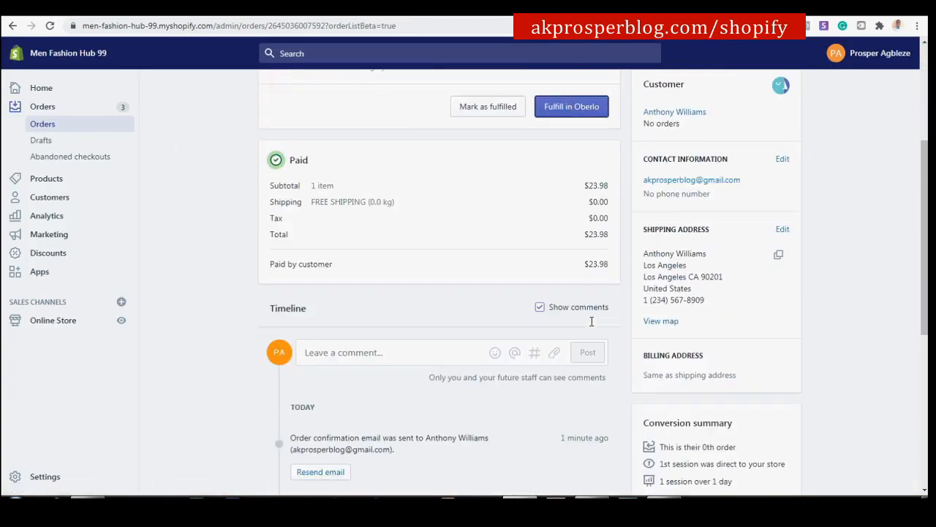
pyautogui.scroll(5, 591, 320)
pyautogui.scroll(3, 593, 315)
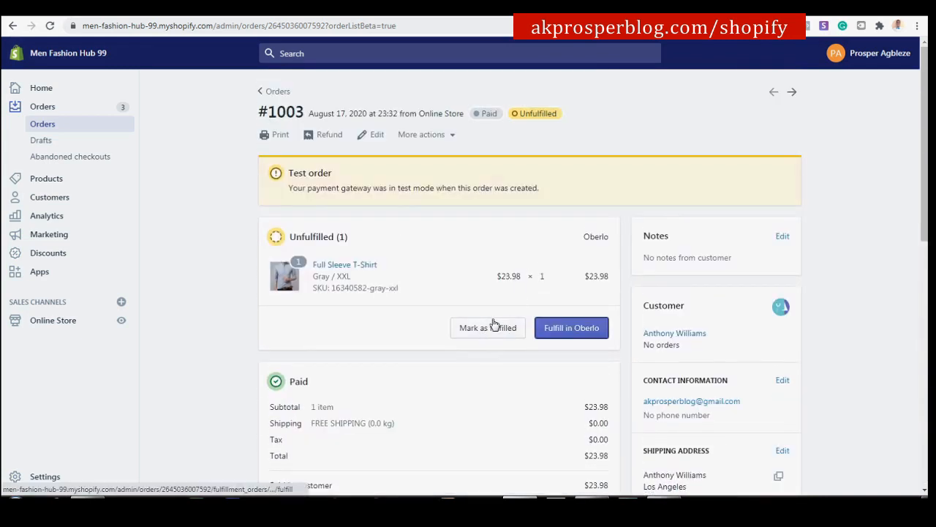
pyautogui.click(230, 14)
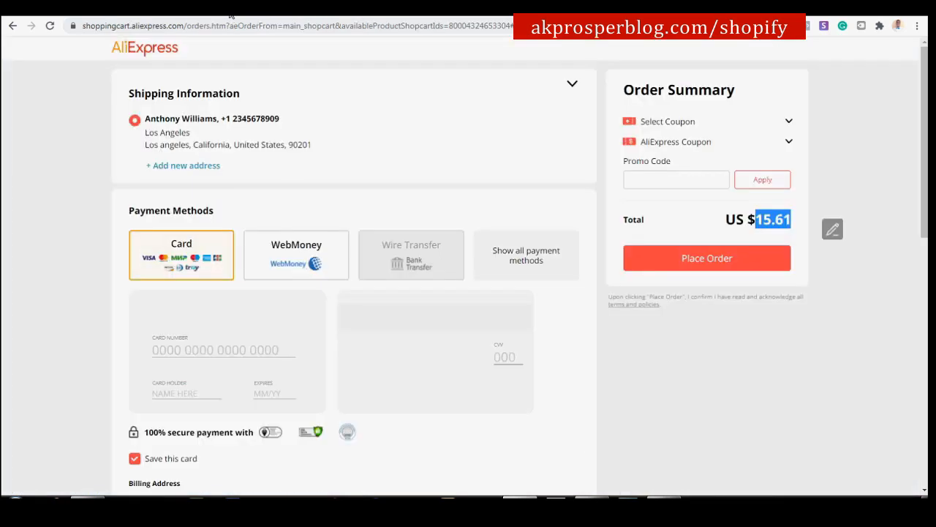
pyautogui.click(48, 12)
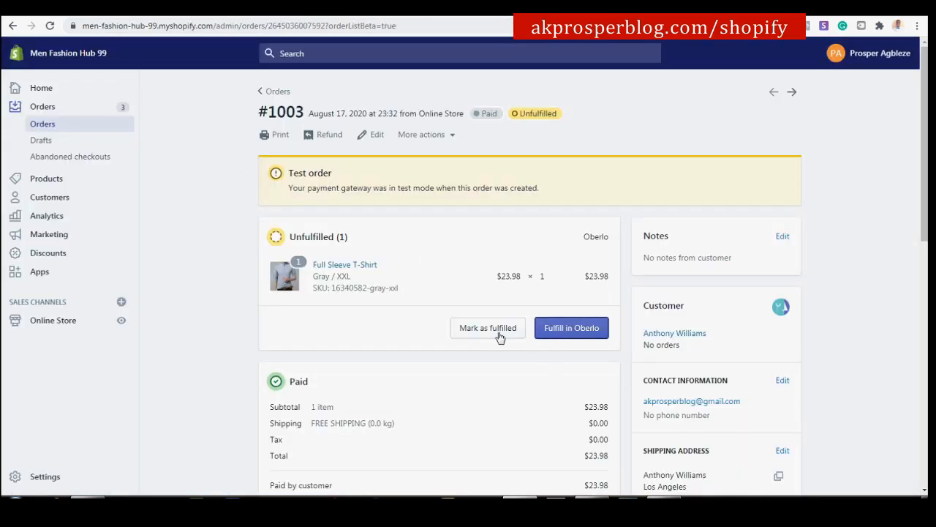
pyautogui.click(489, 328)
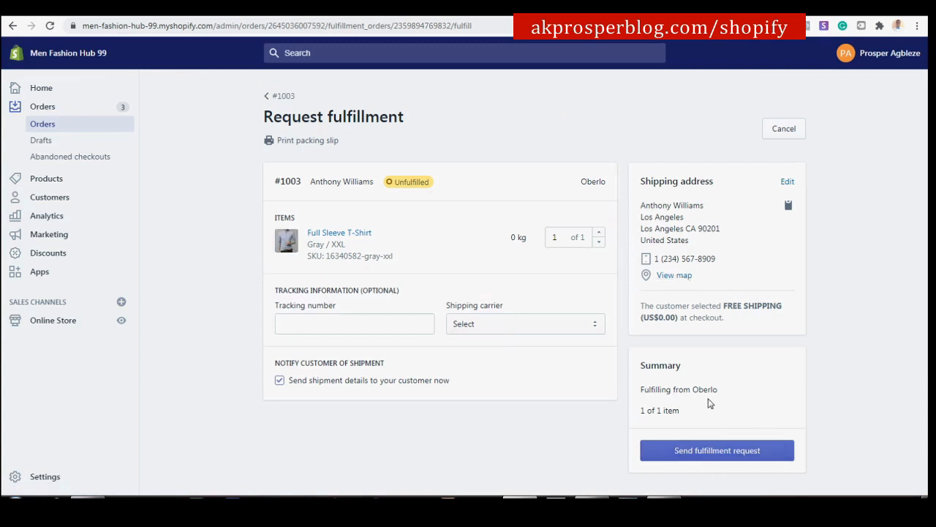
# Send the fulfillment request for order #1003, with shipment details emailed to the customer.
pyautogui.click(722, 454)
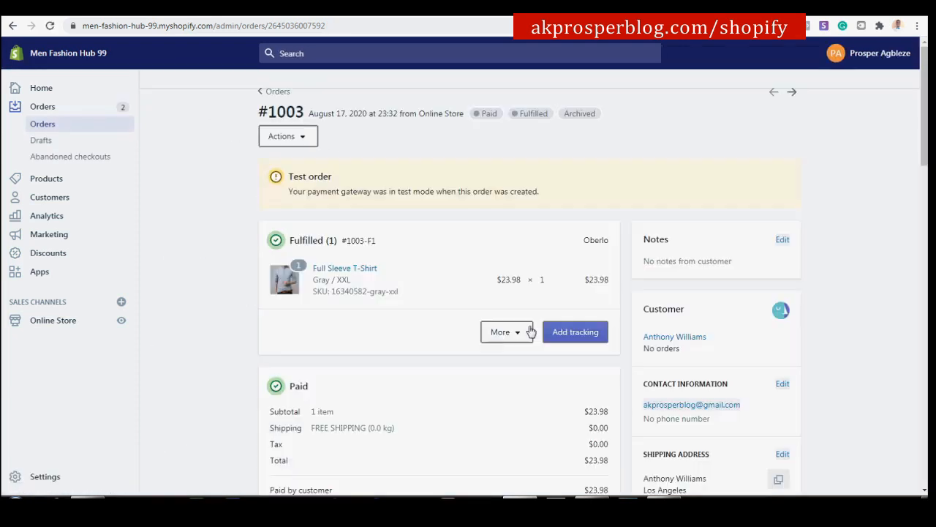
pyautogui.scroll(-2, 578, 362)
pyautogui.scroll(-2, 591, 358)
pyautogui.scroll(3, 578, 329)
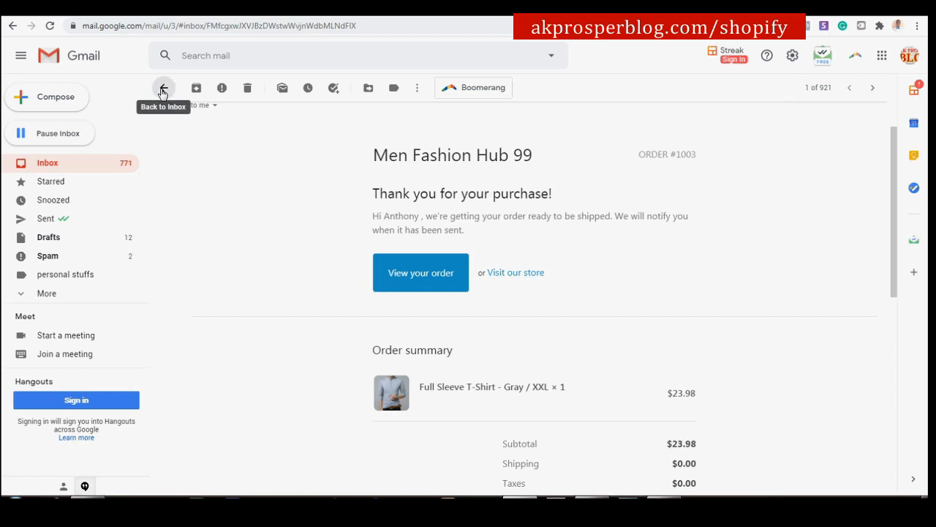
# Read the 'A shipment from order #1003 is on the way' email, then go back to the Shopify order.
pyautogui.click(163, 89)
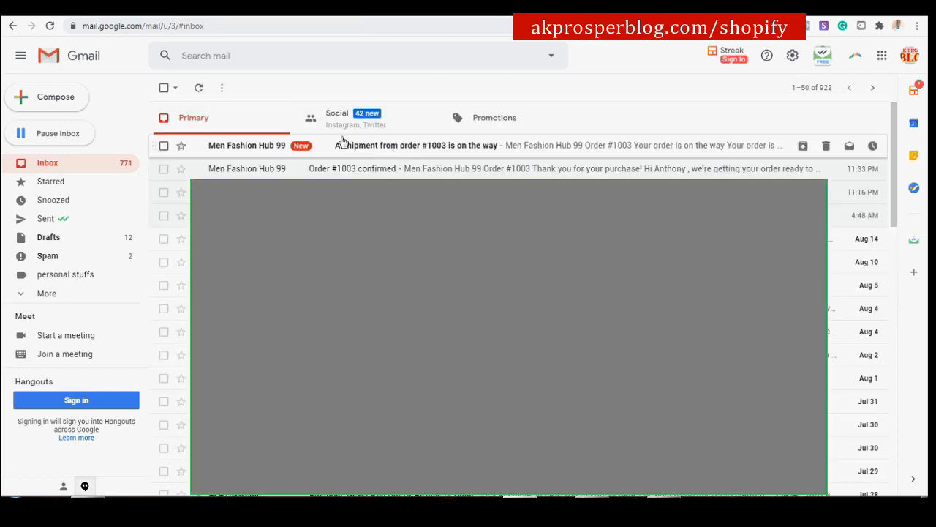
pyautogui.click(422, 151)
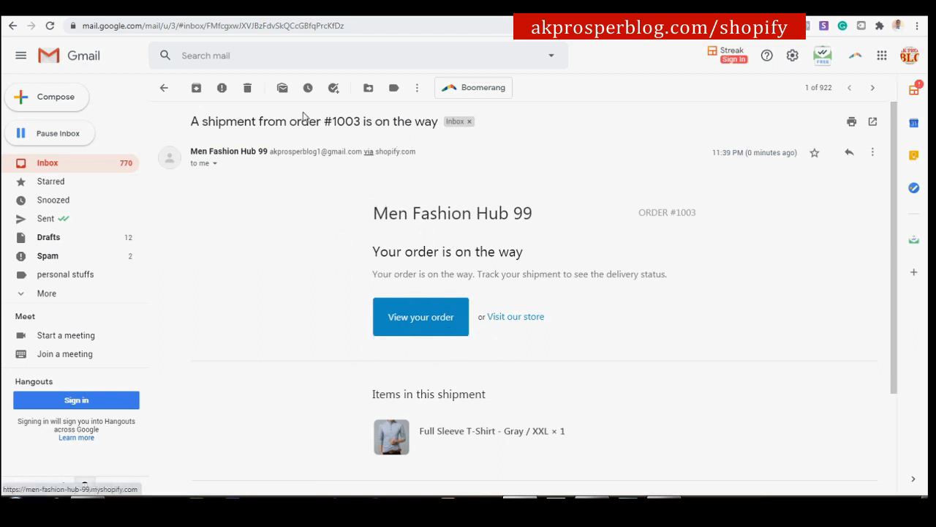
pyautogui.click(50, 11)
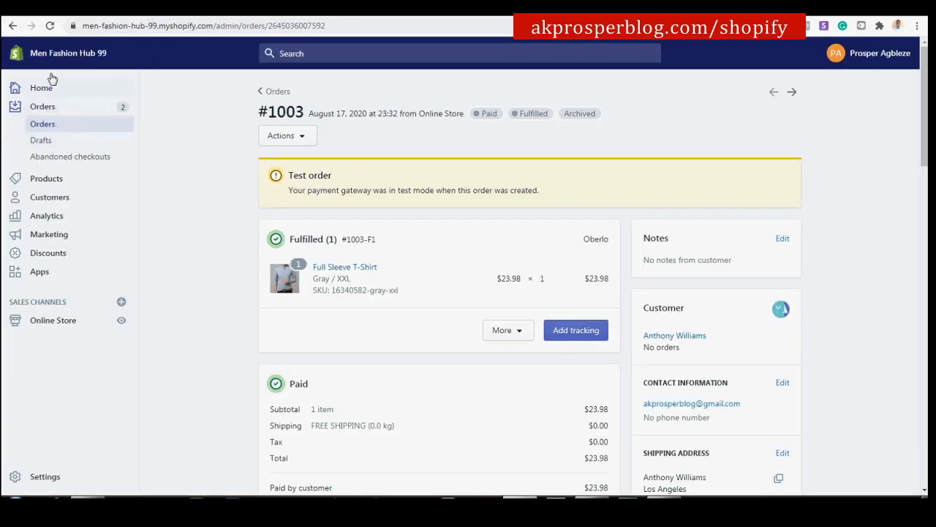
# View the Men Fashion Hub storefront homepage and the tutorial's 18-section outline.
pyautogui.click(370, 9)
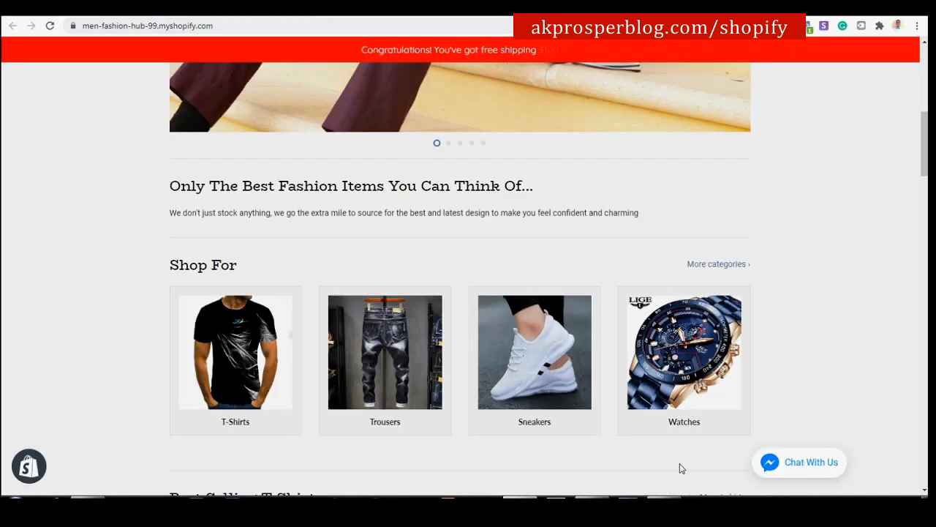
pyautogui.click(663, 497)
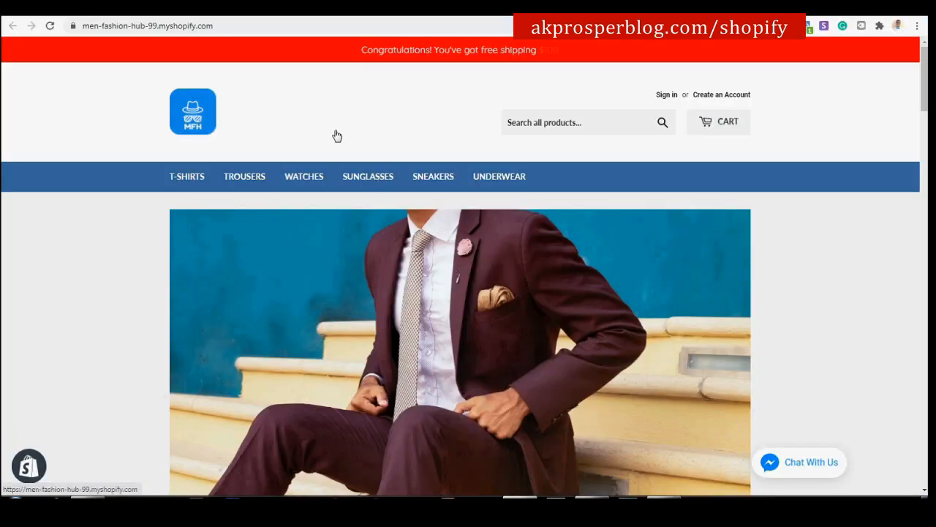
pyautogui.scroll(-3, 395, 204)
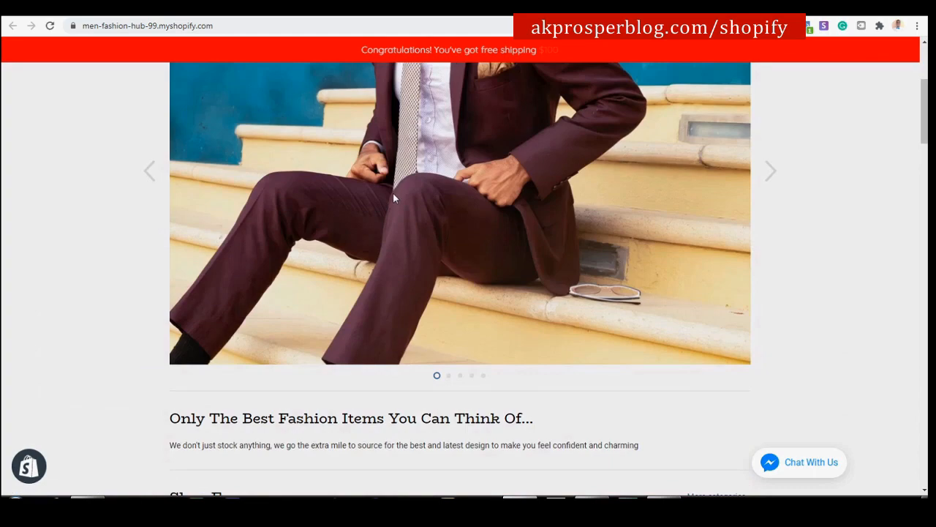
pyautogui.scroll(3, 394, 187)
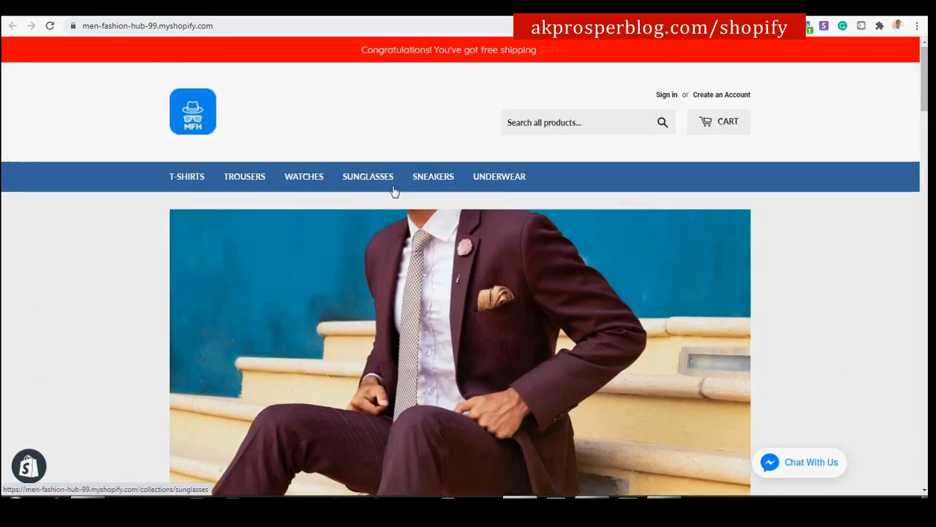